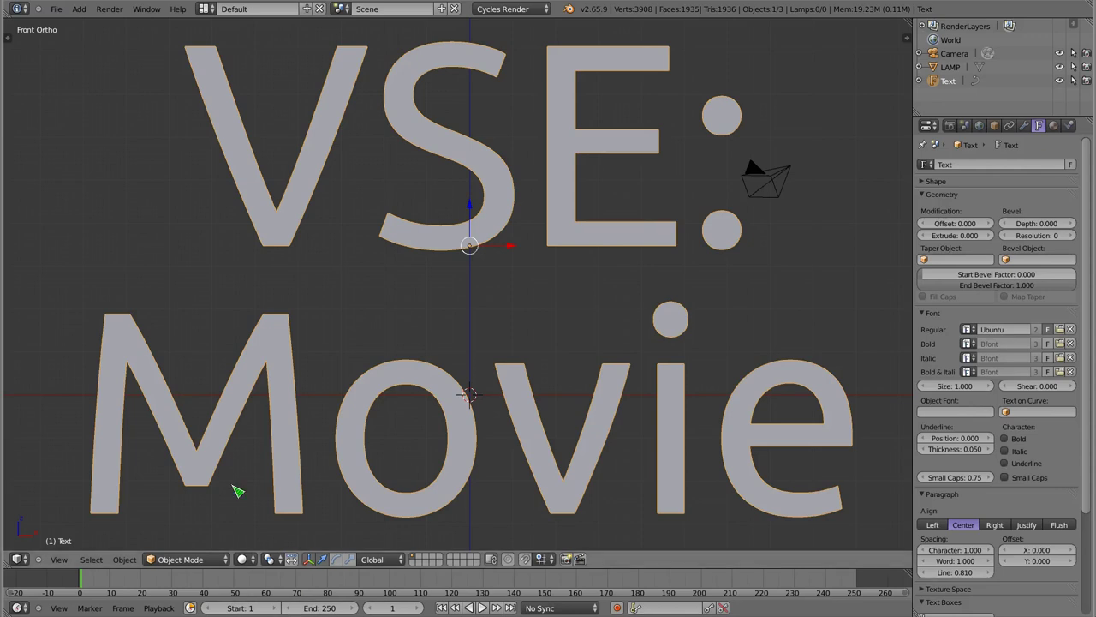
Step: Delete the VSE: Movie text object and switch to the Video Editing screen layout
key("x")
left_click(277, 328)
left_click(207, 10)
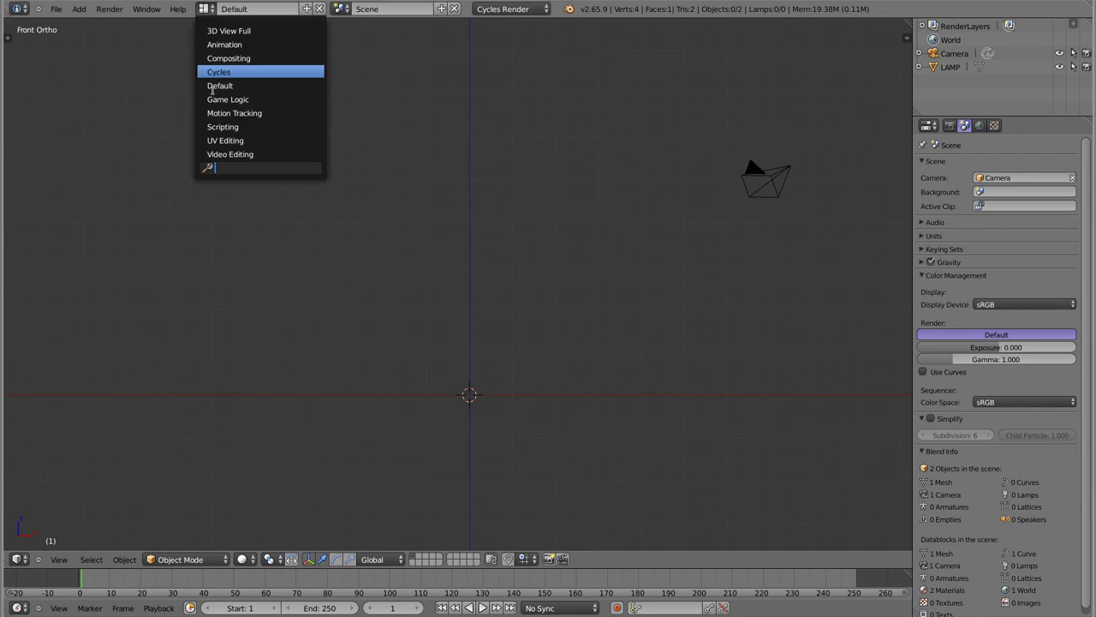
left_click(229, 154)
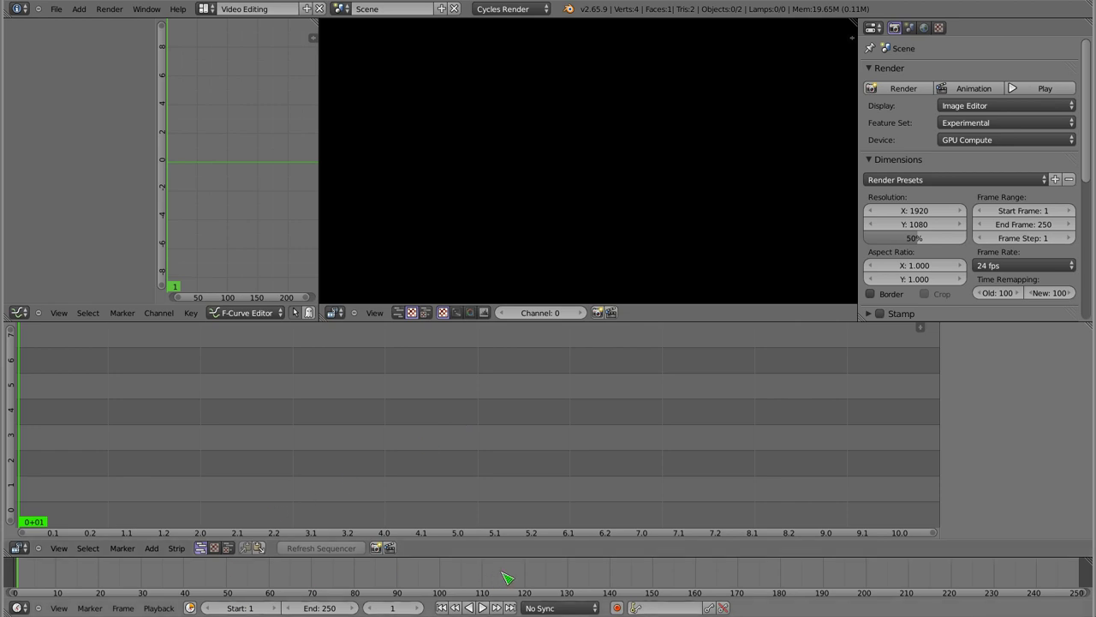
Step: Pan the empty sequencer view and bring up the Shift+A list of strip types
scroll(532, 578, "down", 2)
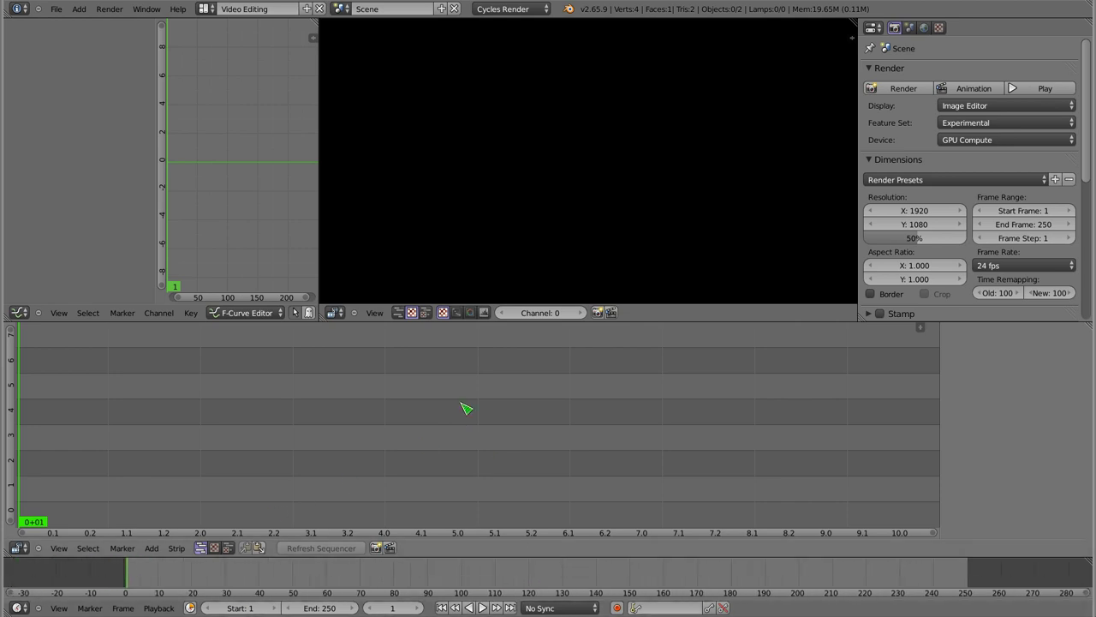
scroll(532, 388, "left", 3)
scroll(532, 387, "right", 3)
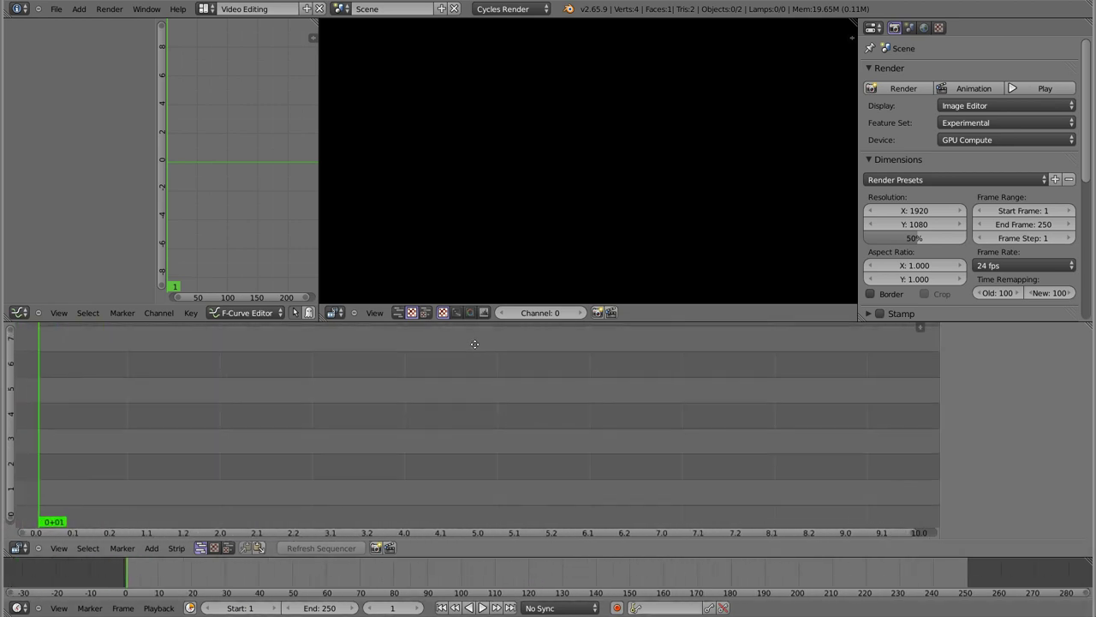
scroll(421, 401, "right", 1)
scroll(418, 400, "right", 1)
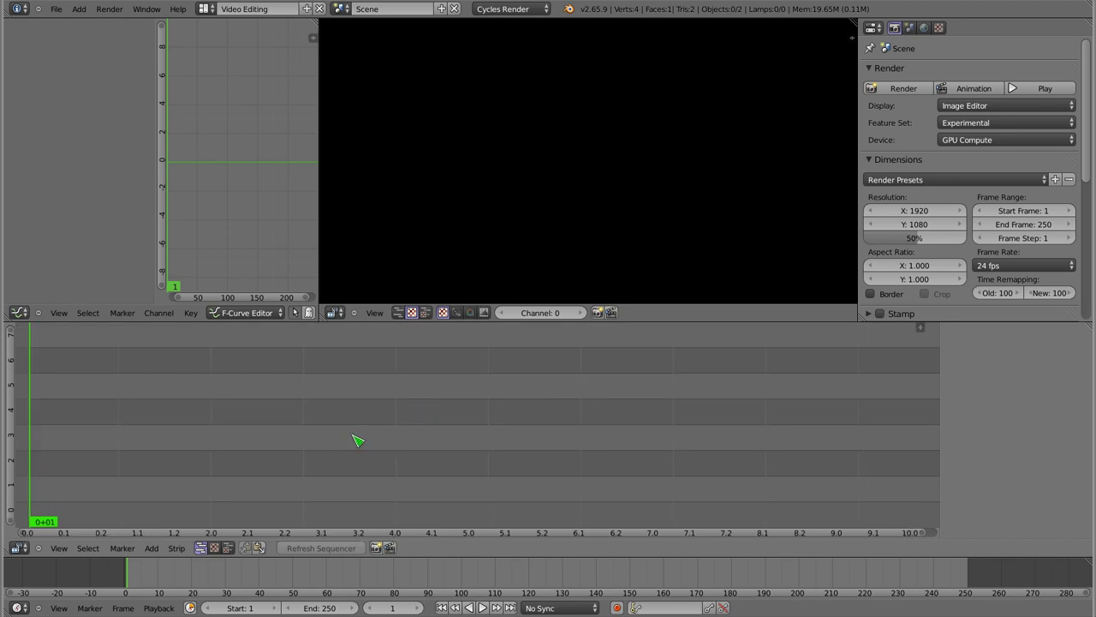
key("shift+a")
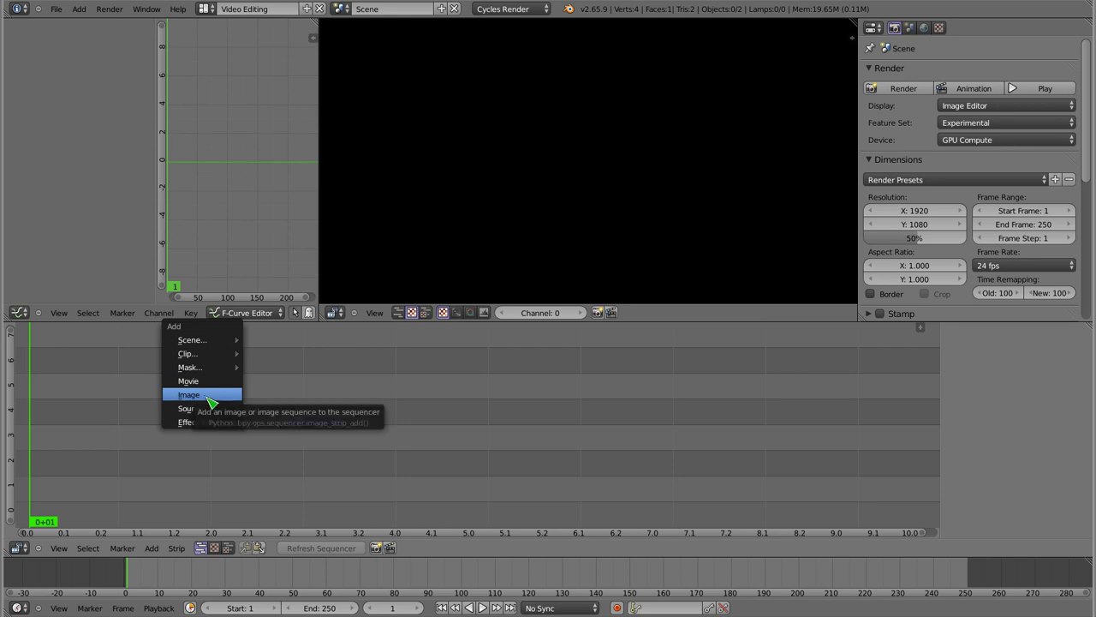
Step: Add all 100 PNG frames from the home folder's kulka-100f directory as one image strip, then grab it
left_click(210, 397)
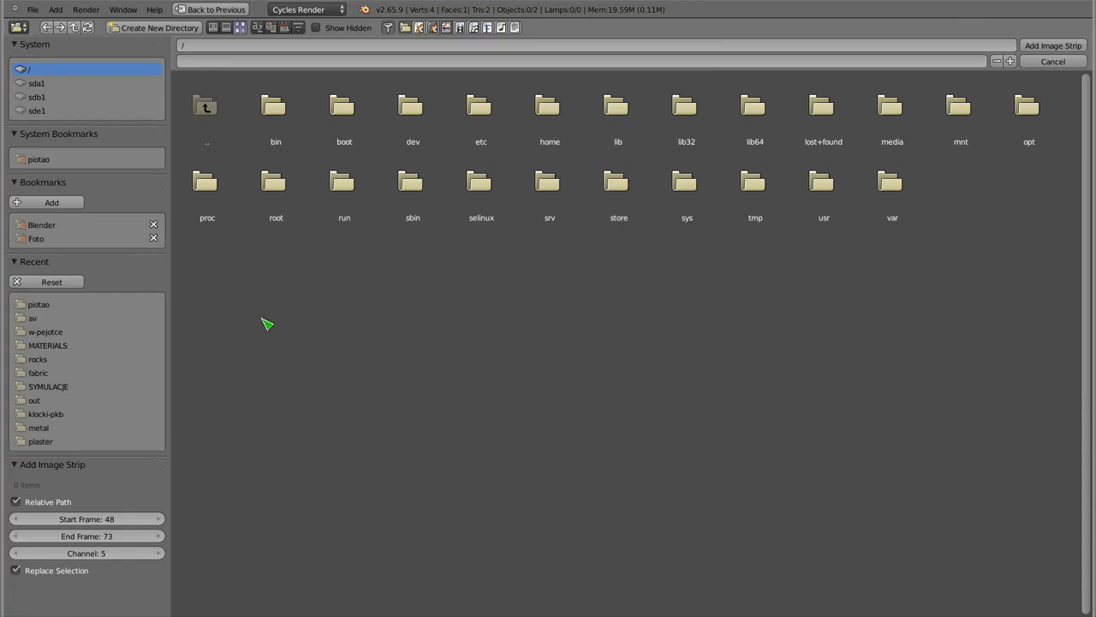
left_click(53, 160)
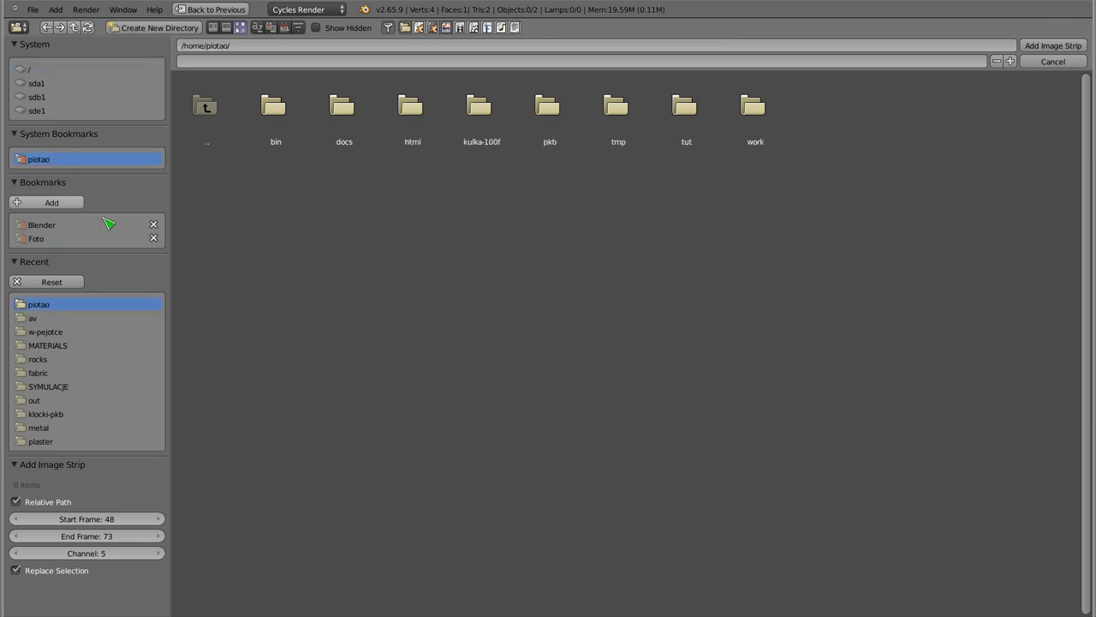
left_click(485, 114)
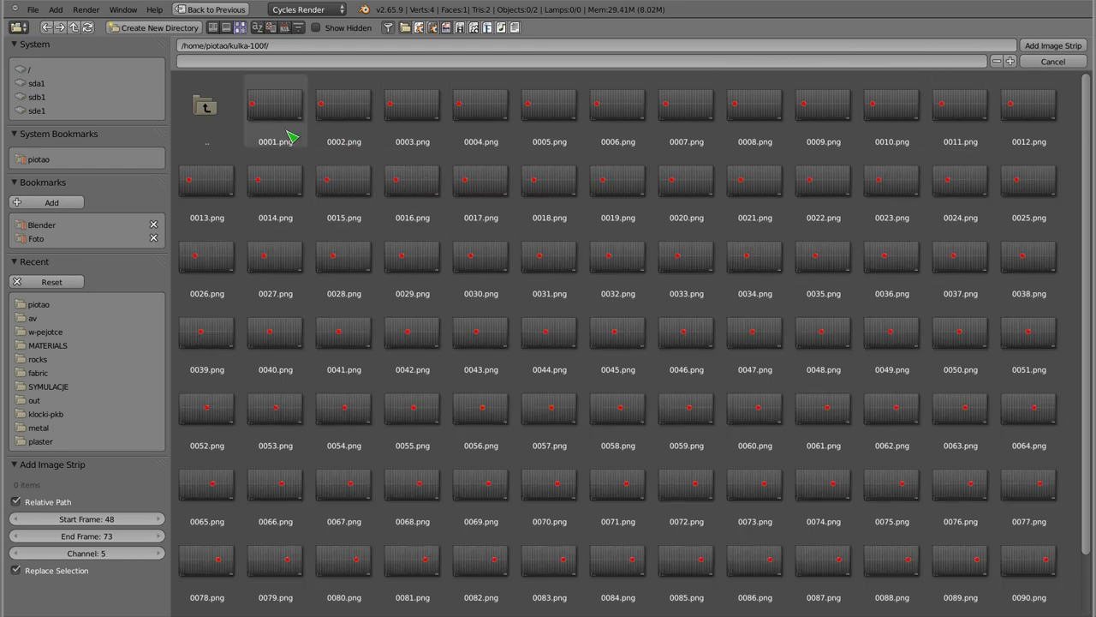
scroll(432, 342, "down", 2)
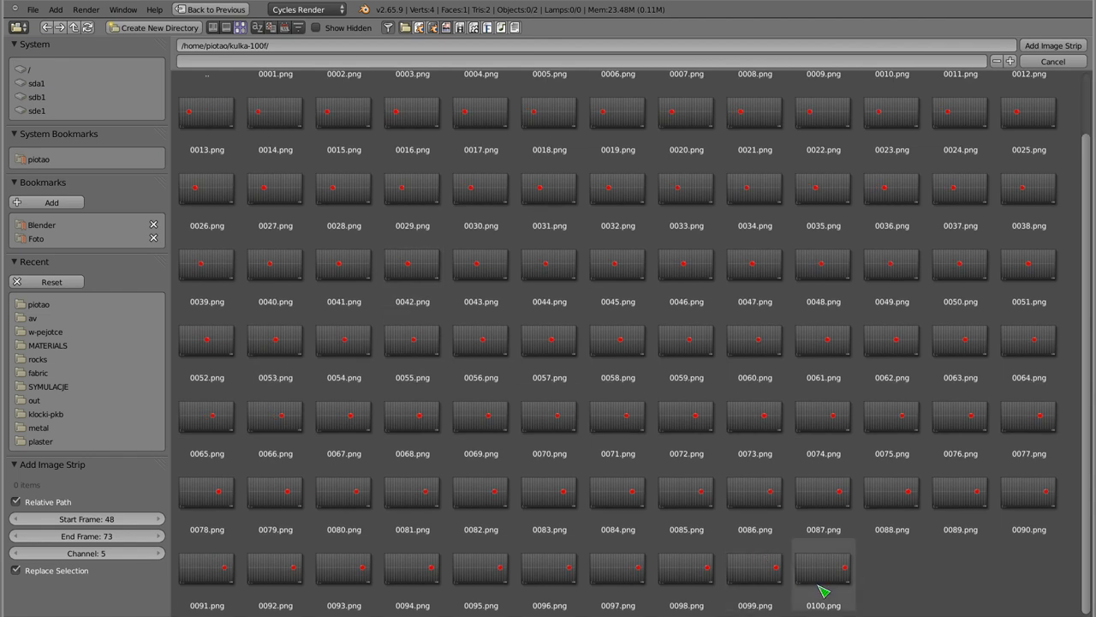
scroll(823, 591, "up", 2)
key("a")
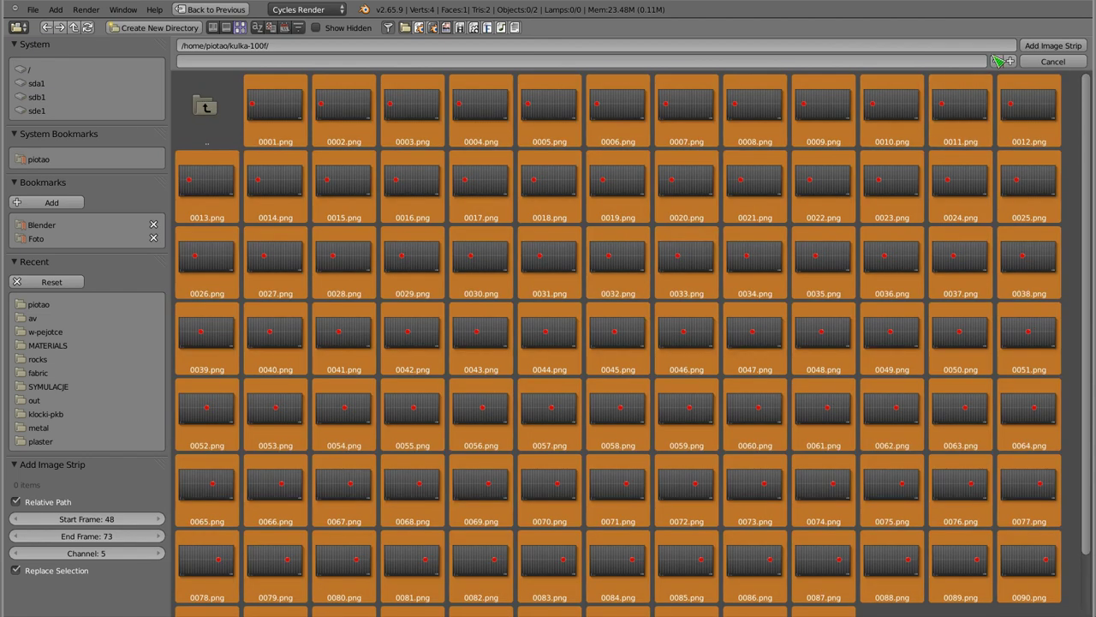
left_click(1053, 46)
key("g")
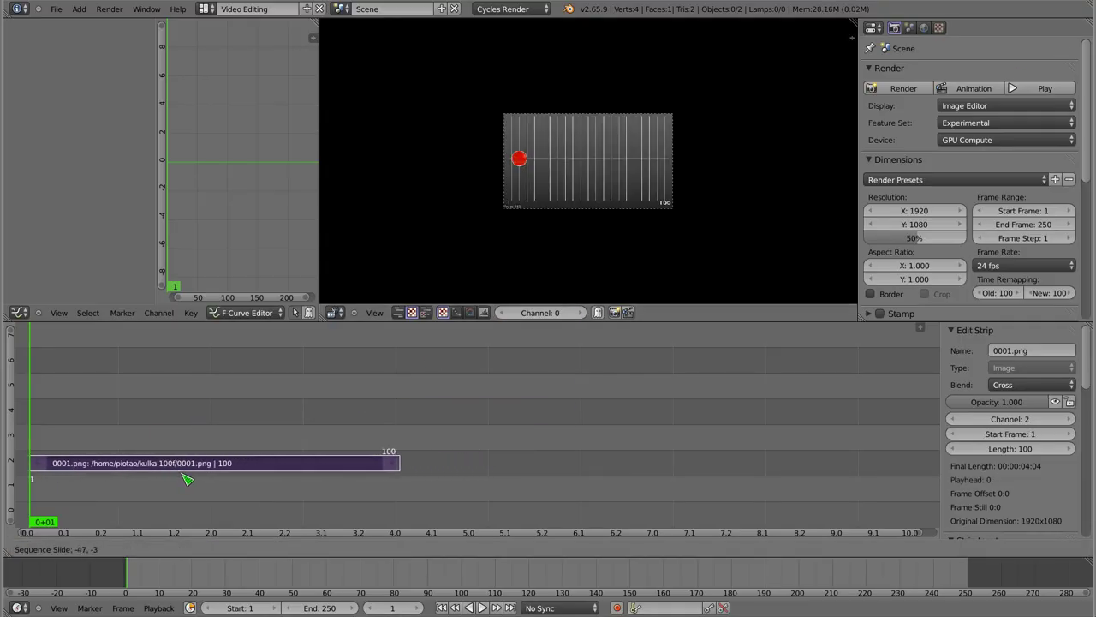
Step: Drop the strip at frame 1 in channel 2, then fit the sequencer and preview views
left_click(190, 478)
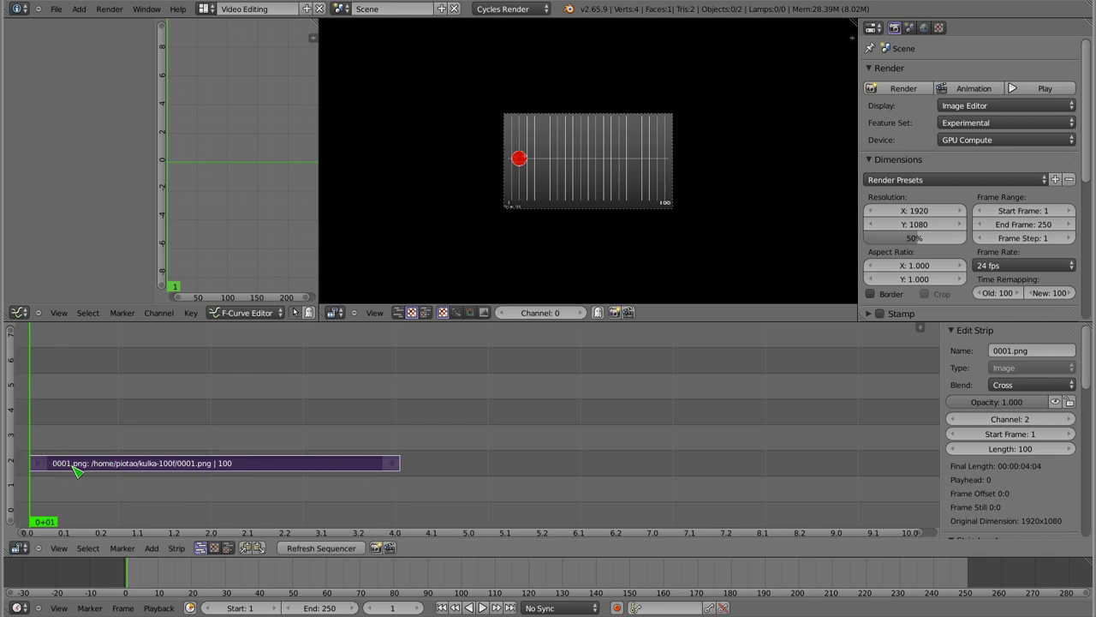
key("Home")
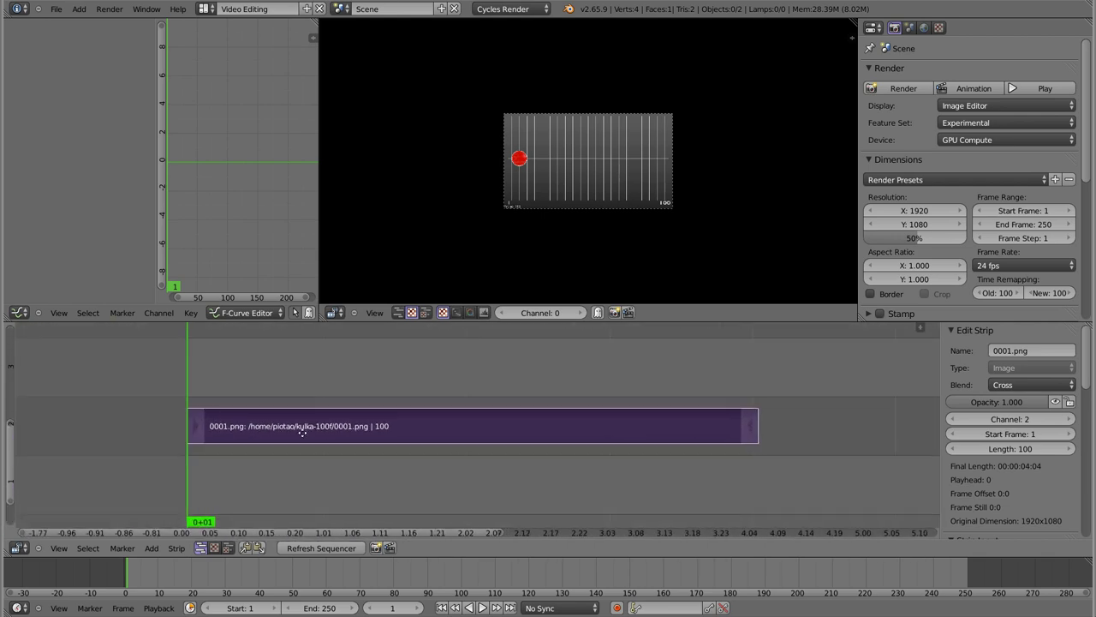
left_click_drag(130, 406, 309, 403)
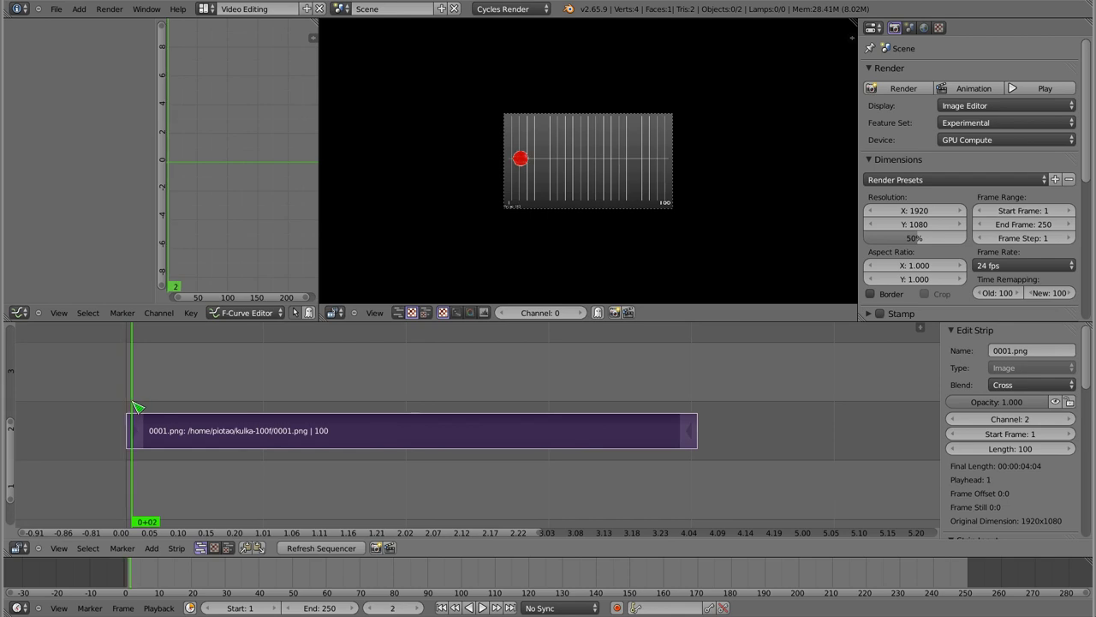
key("Home")
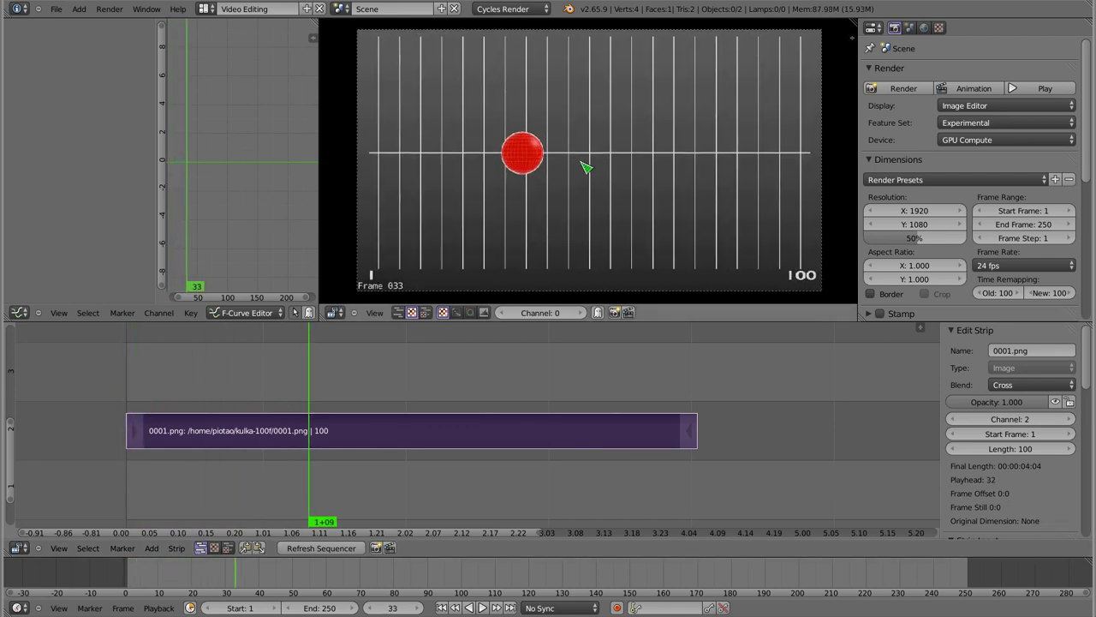
scroll(588, 166, "up", 3)
scroll(440, 140, "up", 2)
key("Home")
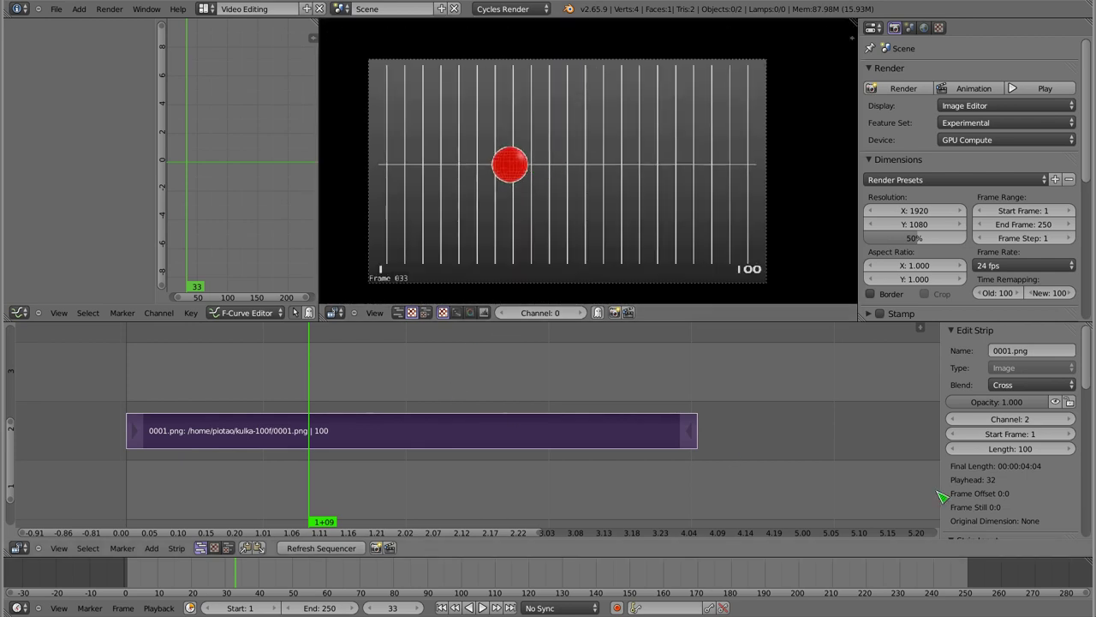
scroll(942, 495, "down", 3)
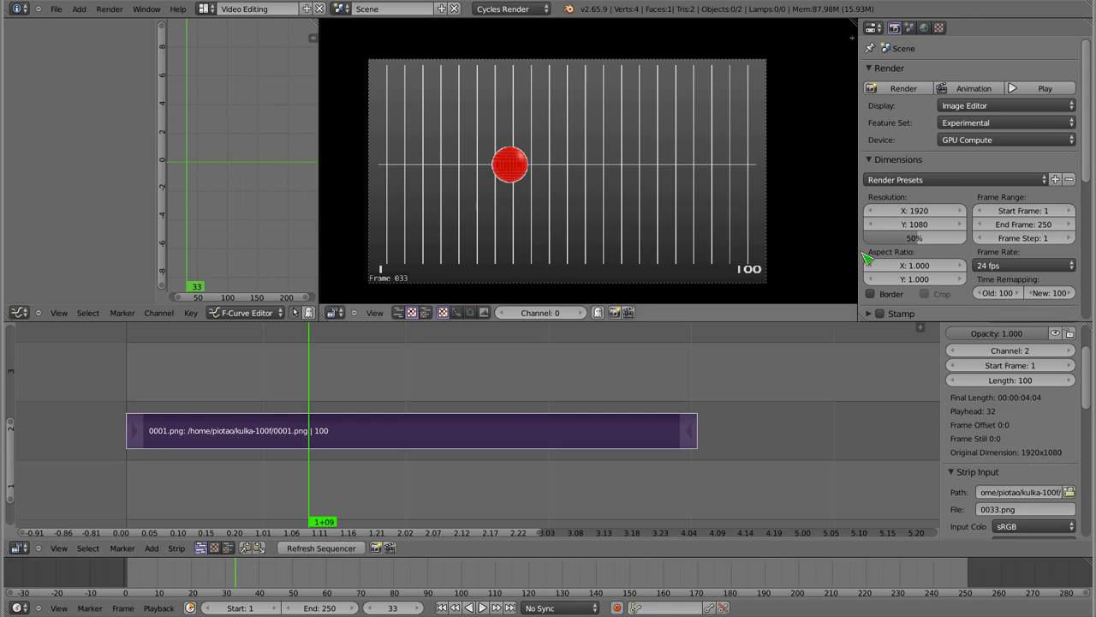
Step: Raise the render resolution scale from 50% to 100% and pan the preview to the frame's corner
left_click_drag(915, 238, 964, 239)
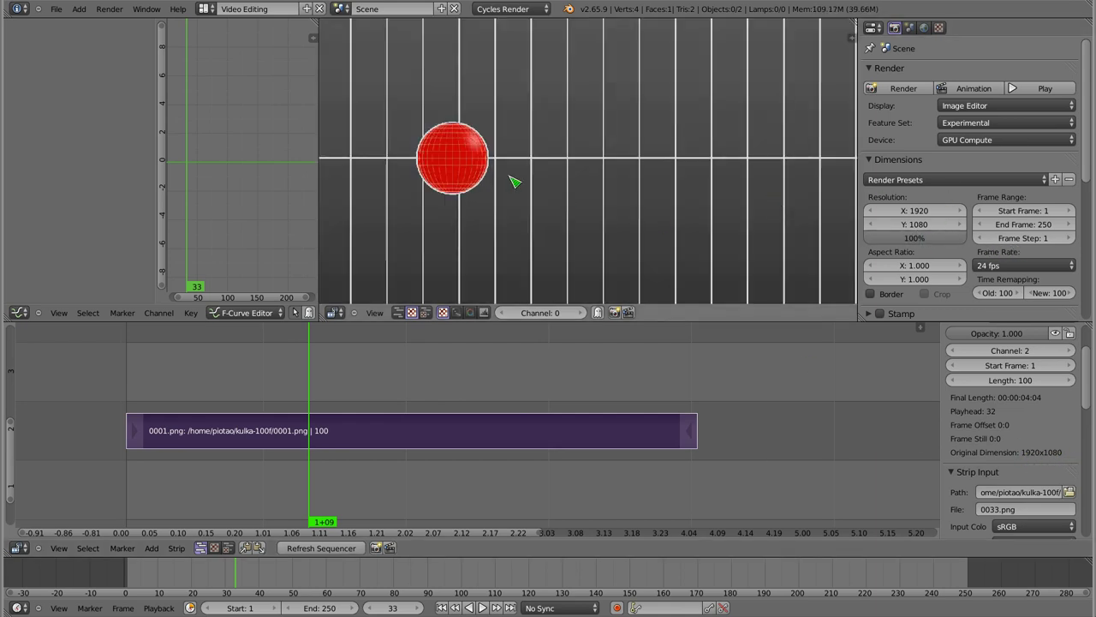
scroll(496, 174, "up", 2)
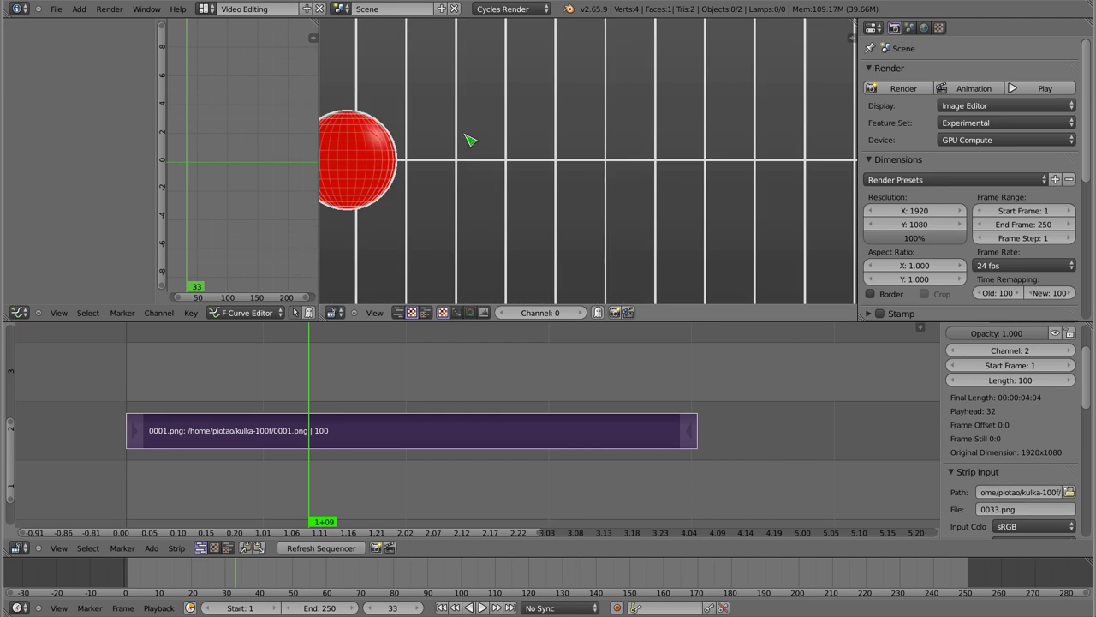
mouse_move(452, 208)
left_mouse_down()
mouse_move(547, 76)
mouse_move(497, 159)
left_mouse_up()
Step: Scrub through the ball's motion, return to frame 1, then jump to frame 101
left_click(340, 400)
left_click_drag(340, 400, 285, 411)
scroll(558, 53, "down", 2)
scroll(579, 120, "down", 2)
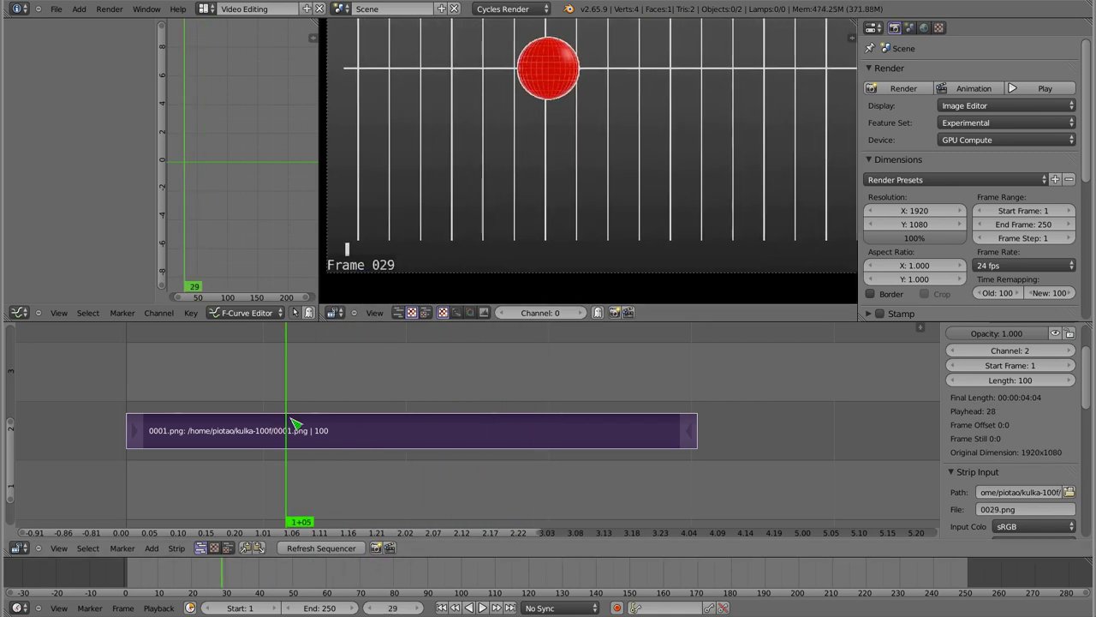
left_click_drag(293, 424, 310, 390)
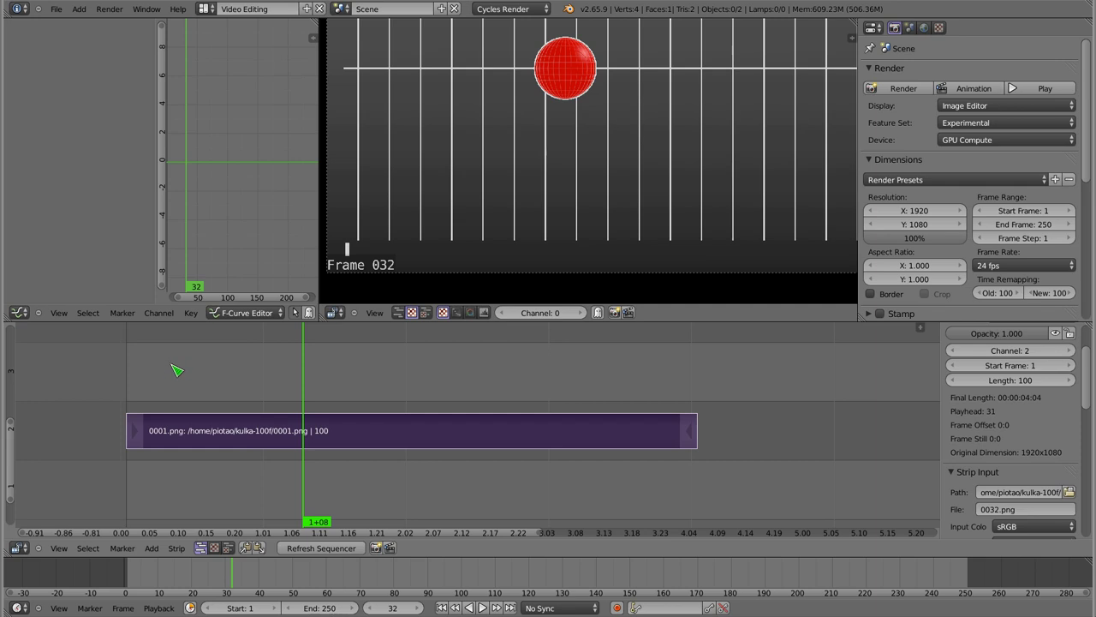
mouse_move(178, 372)
left_mouse_down()
mouse_move(134, 390)
mouse_move(215, 379)
mouse_move(240, 391)
mouse_move(521, 400)
mouse_move(179, 411)
mouse_move(220, 416)
mouse_move(701, 418)
mouse_move(139, 426)
mouse_move(579, 412)
mouse_move(140, 401)
mouse_move(403, 403)
mouse_move(426, 392)
mouse_move(150, 399)
mouse_move(609, 399)
mouse_move(179, 392)
mouse_move(470, 411)
mouse_move(651, 397)
mouse_move(337, 396)
mouse_move(326, 409)
mouse_move(231, 399)
mouse_move(379, 443)
mouse_move(276, 402)
left_mouse_up()
scroll(523, 157, "down", 1)
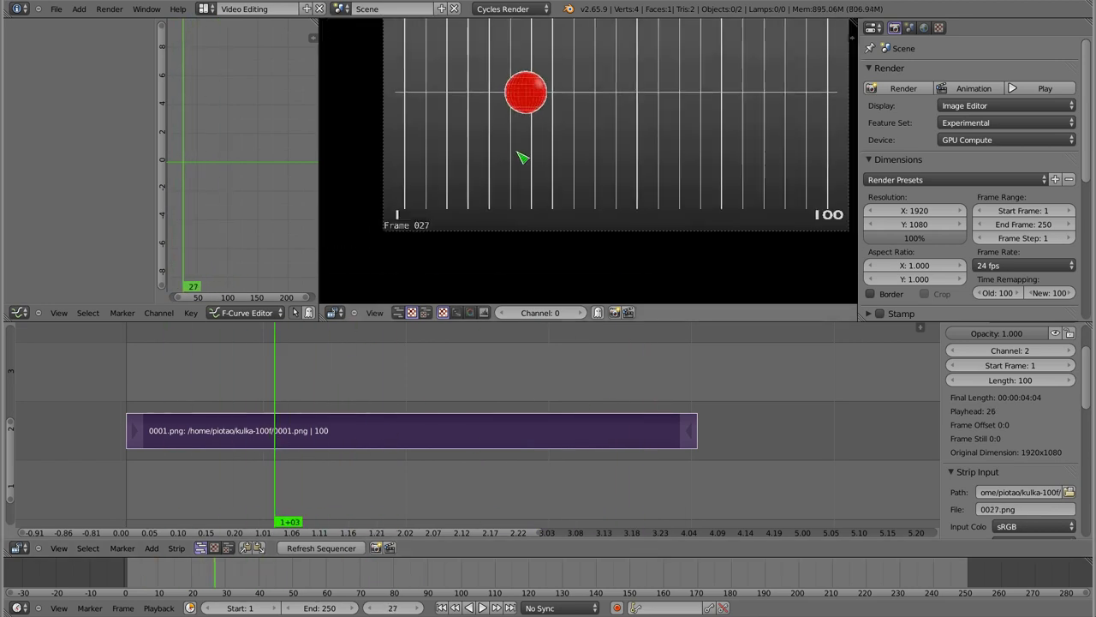
scroll(523, 157, "down", 1)
key("Home")
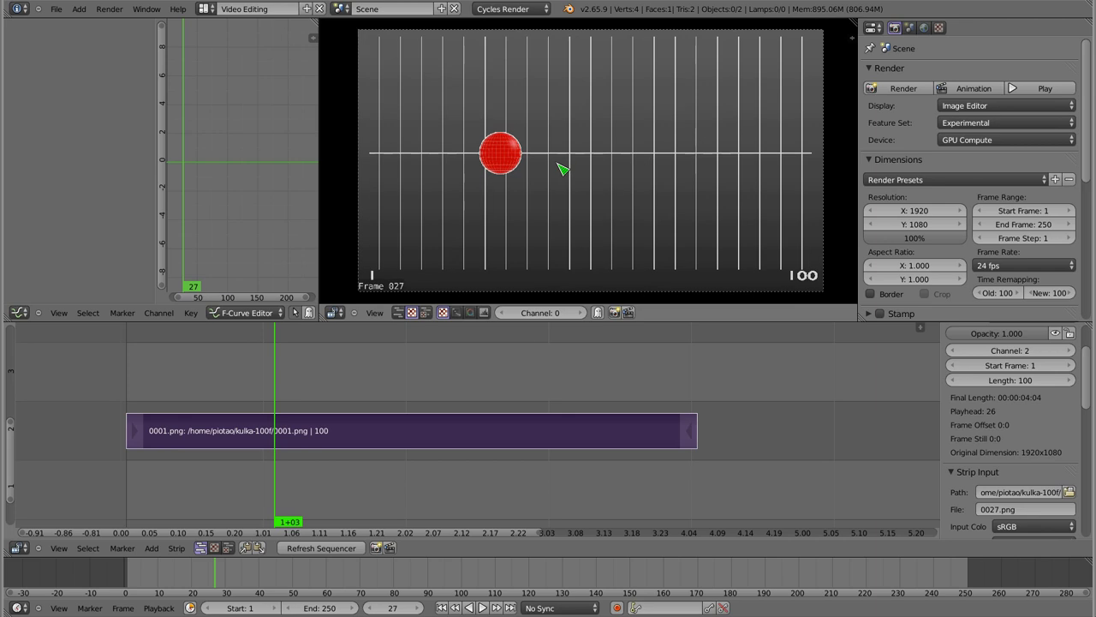
left_click_drag(276, 399, 130, 417)
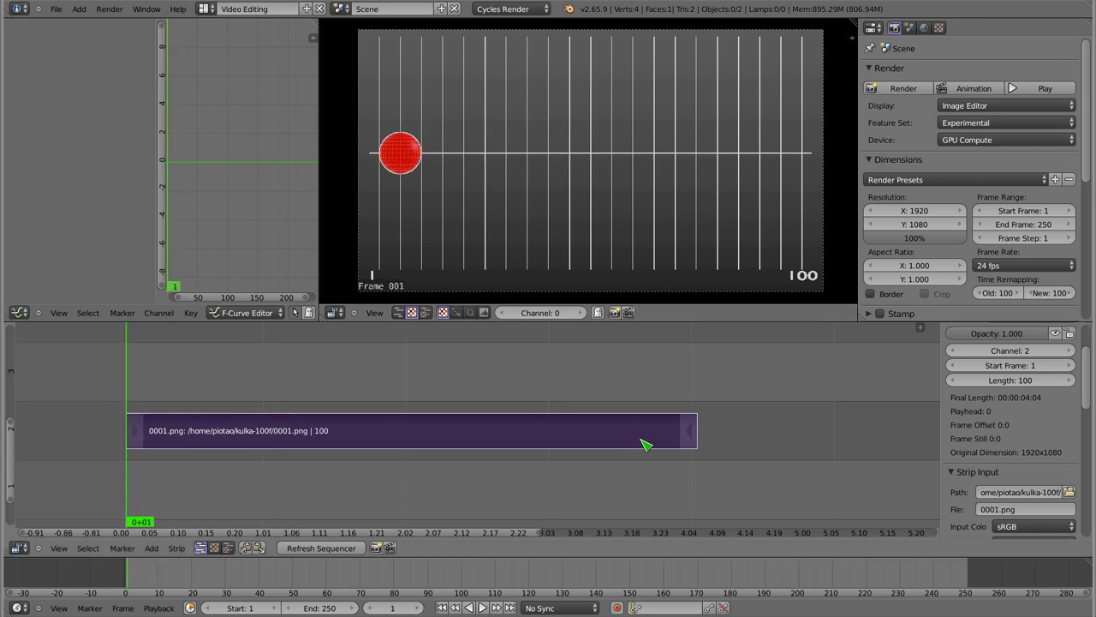
left_click(699, 394)
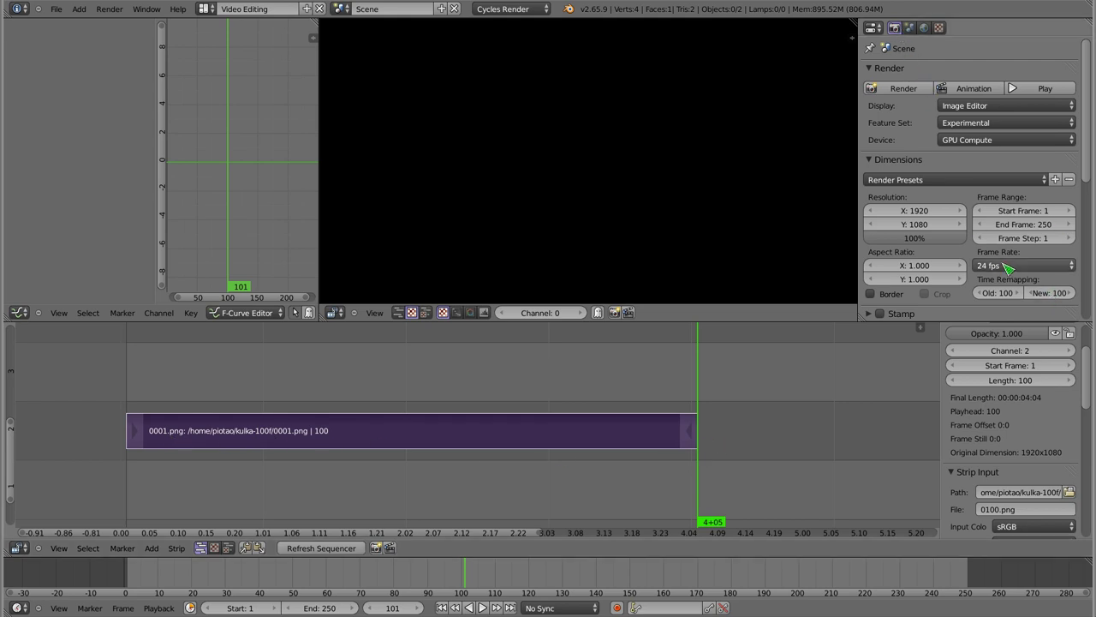
Step: Change the scene frame rate to 25 fps and return the playhead to frame 1
left_click(1015, 267)
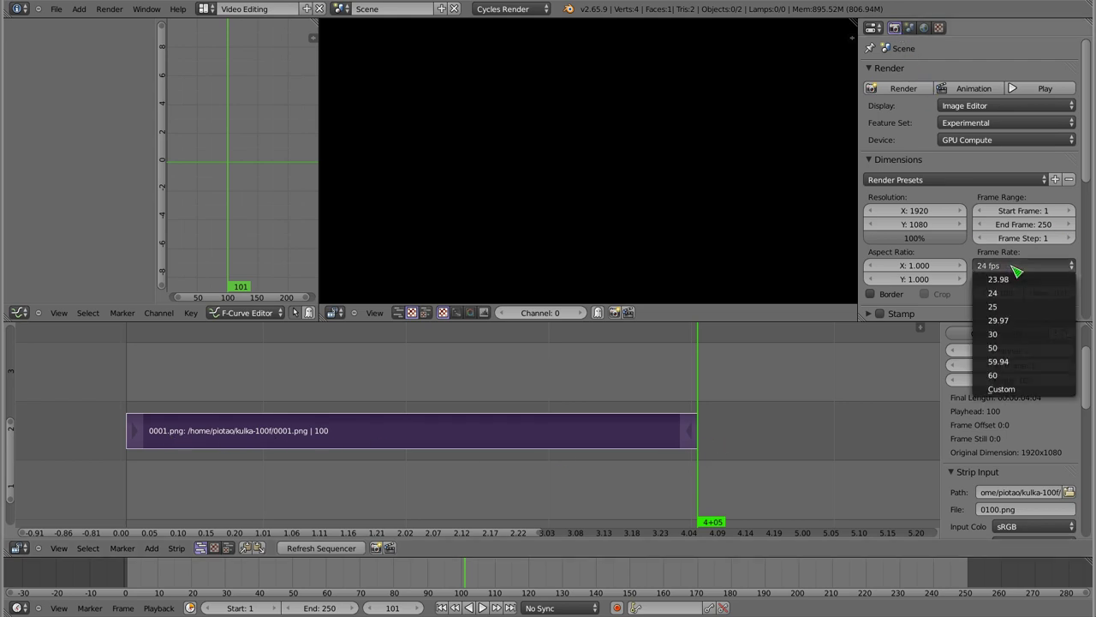
left_click(1010, 307)
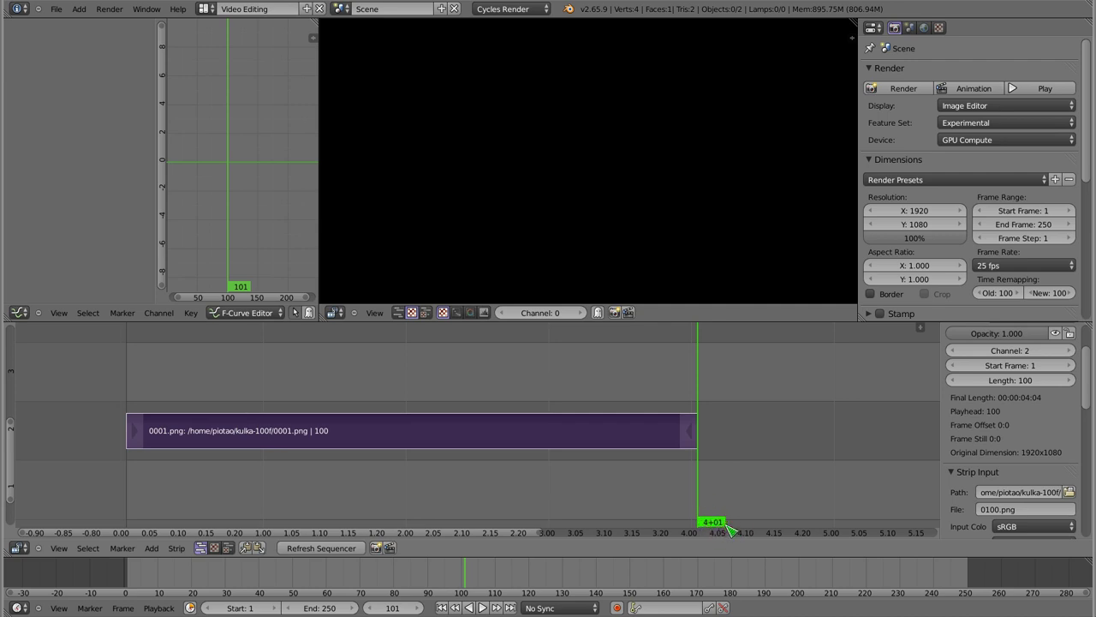
left_click(126, 409)
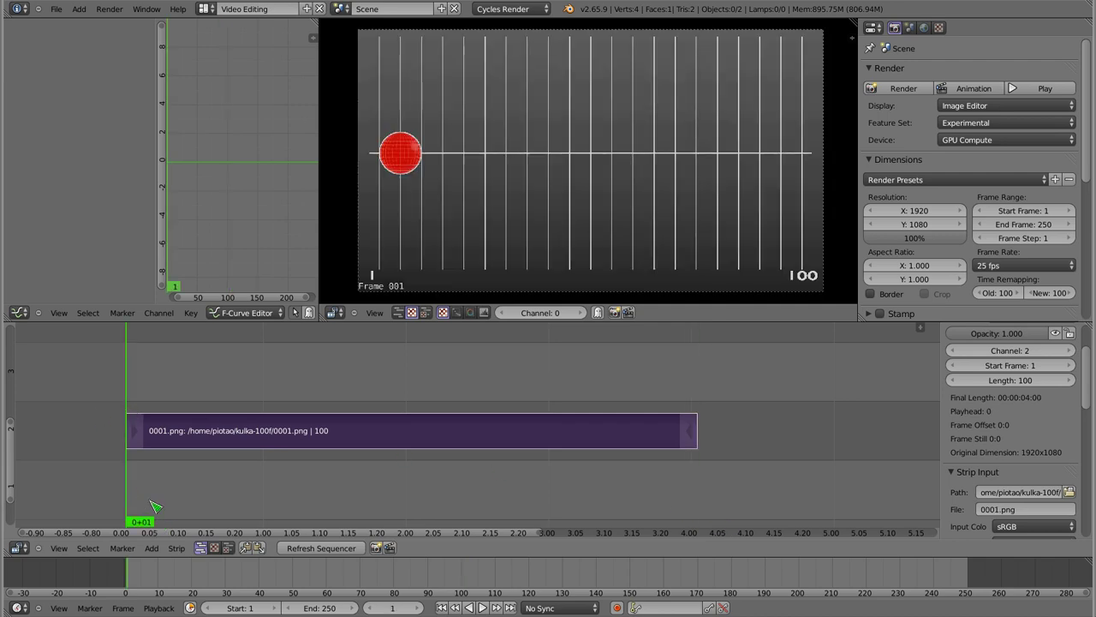
Step: Shift the strip to start at frame 0, set the scene start frame to 0, and preview it
left_click(123, 403)
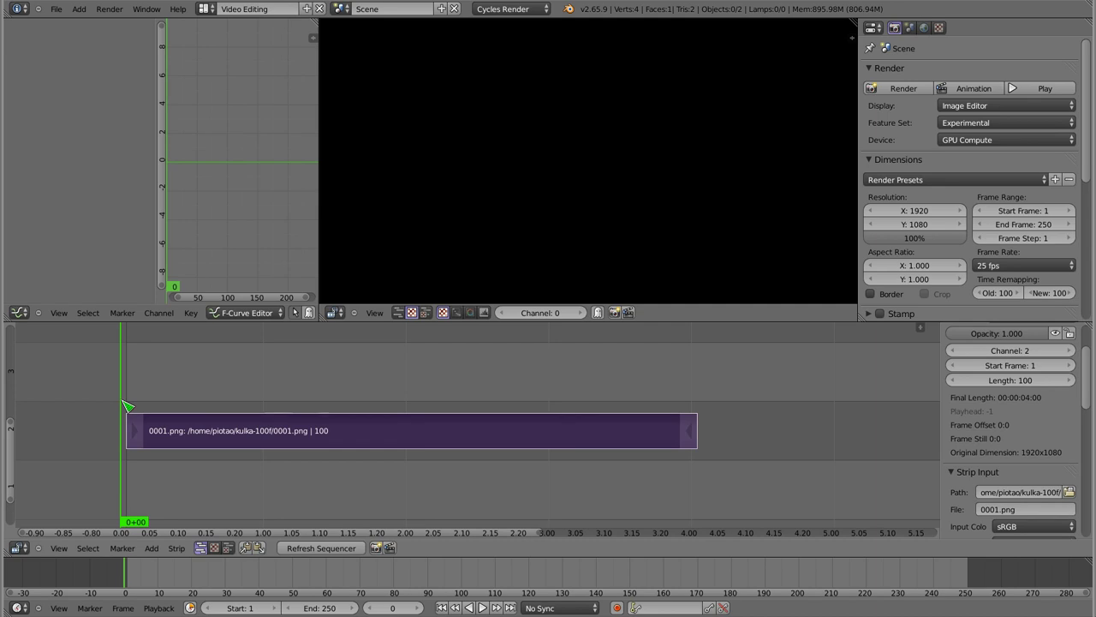
key("g")
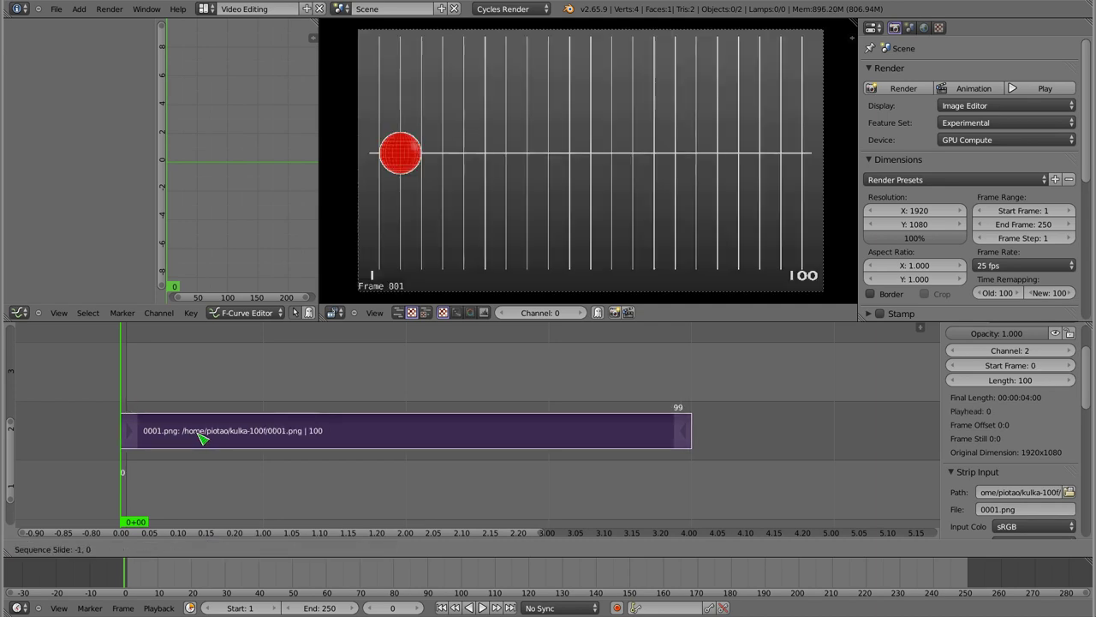
left_click(200, 436)
left_click_drag(686, 440, 693, 438)
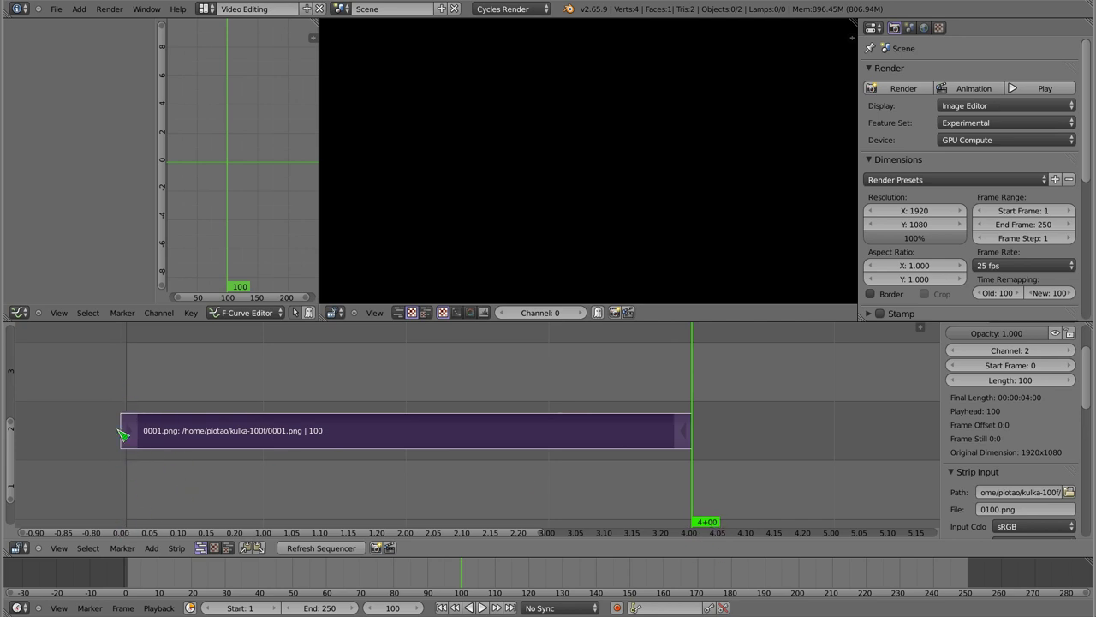
left_click(207, 608)
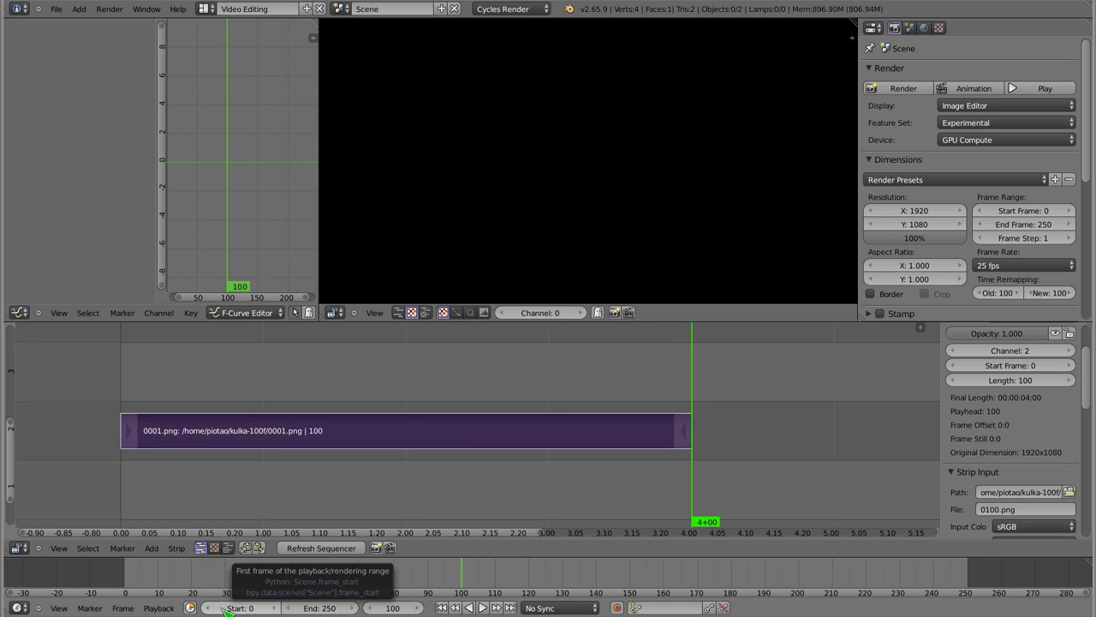
left_click_drag(123, 456, 698, 468)
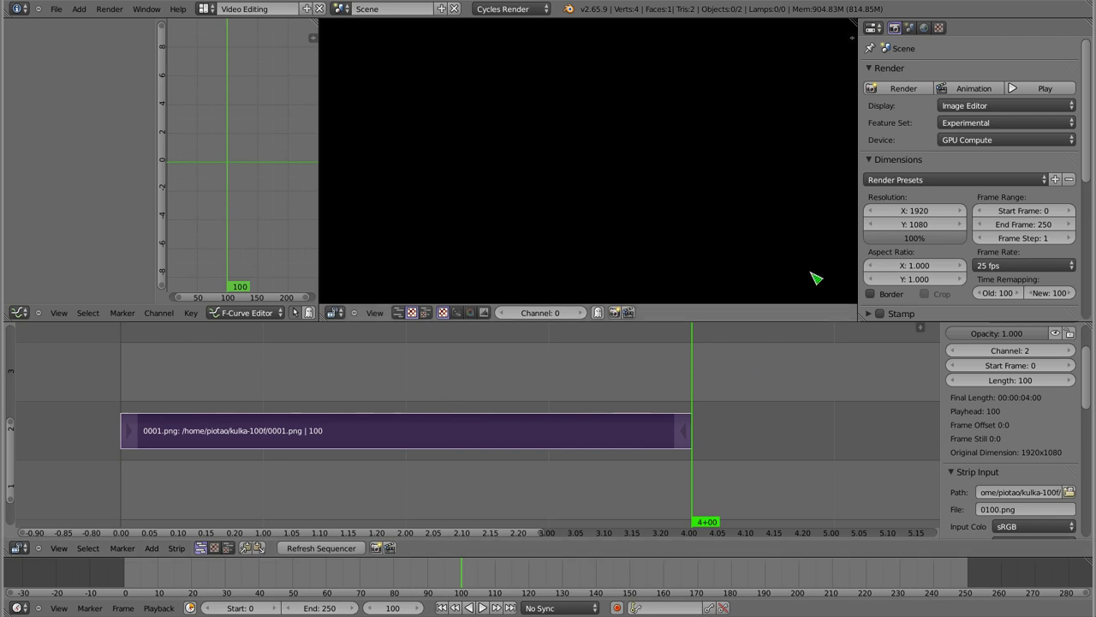
scroll(943, 164, "down", 3)
scroll(942, 164, "down", 2)
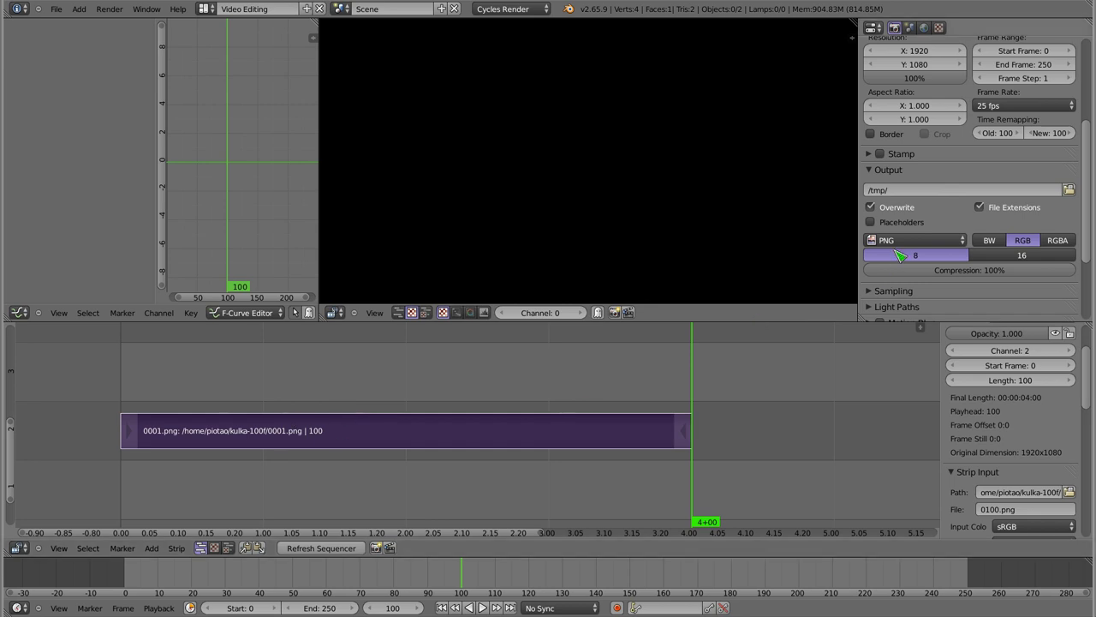
Step: Change the output file format from PNG to AVI Raw
left_click(917, 246)
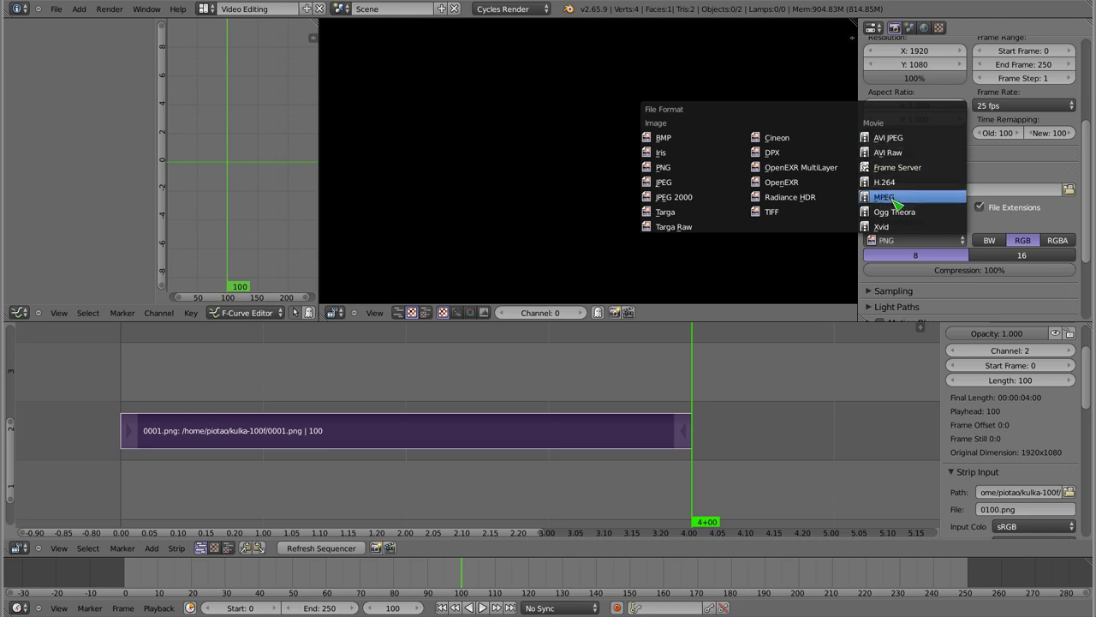
left_click(925, 154)
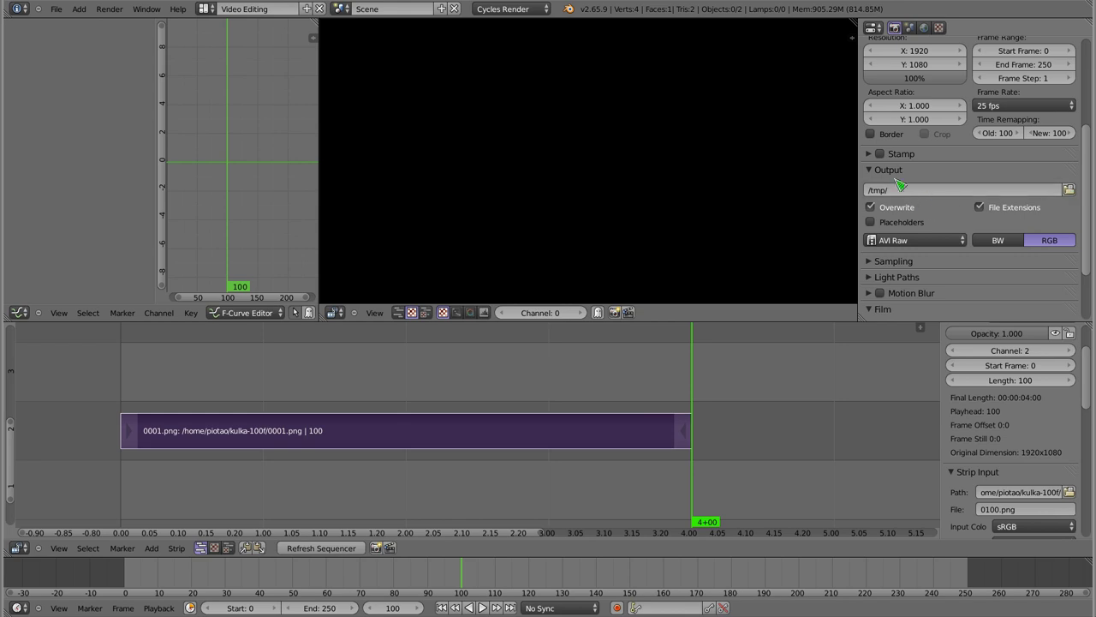
Step: Create and open a new 'testy' folder in the home directory for the render output
left_click(1069, 189)
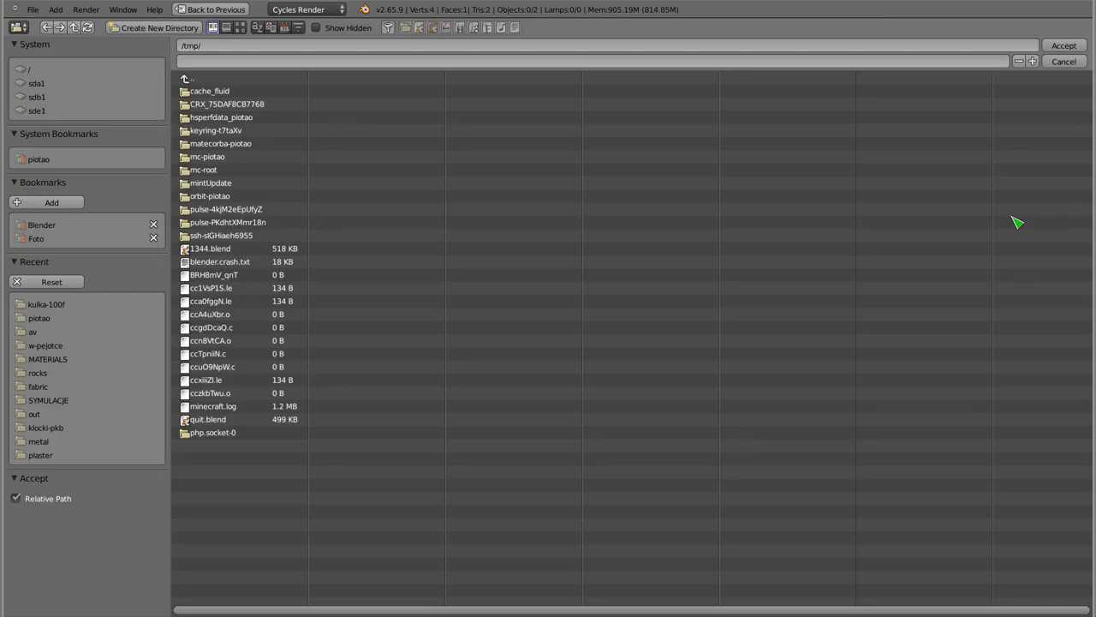
left_click(43, 160)
key("i")
left_click(476, 282)
type("testy")
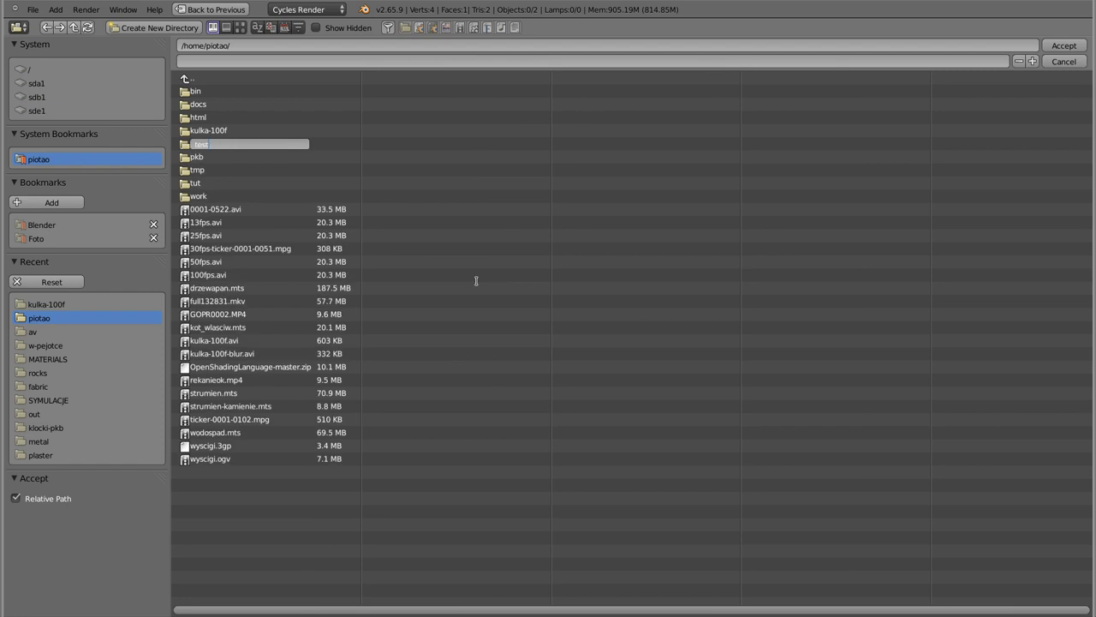
key("Return")
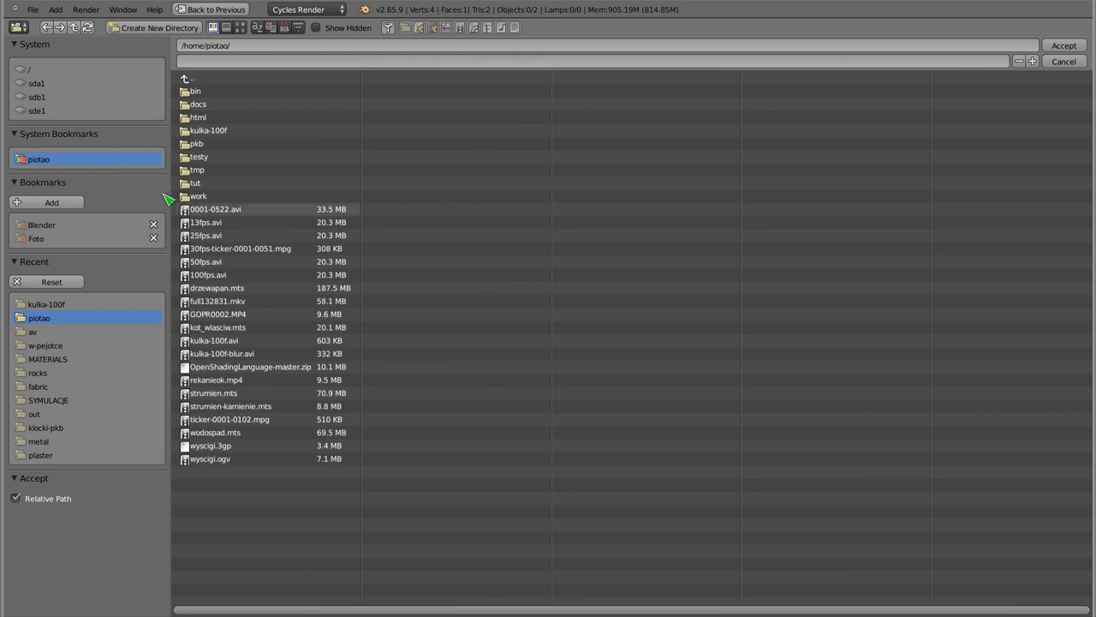
double_click(197, 158)
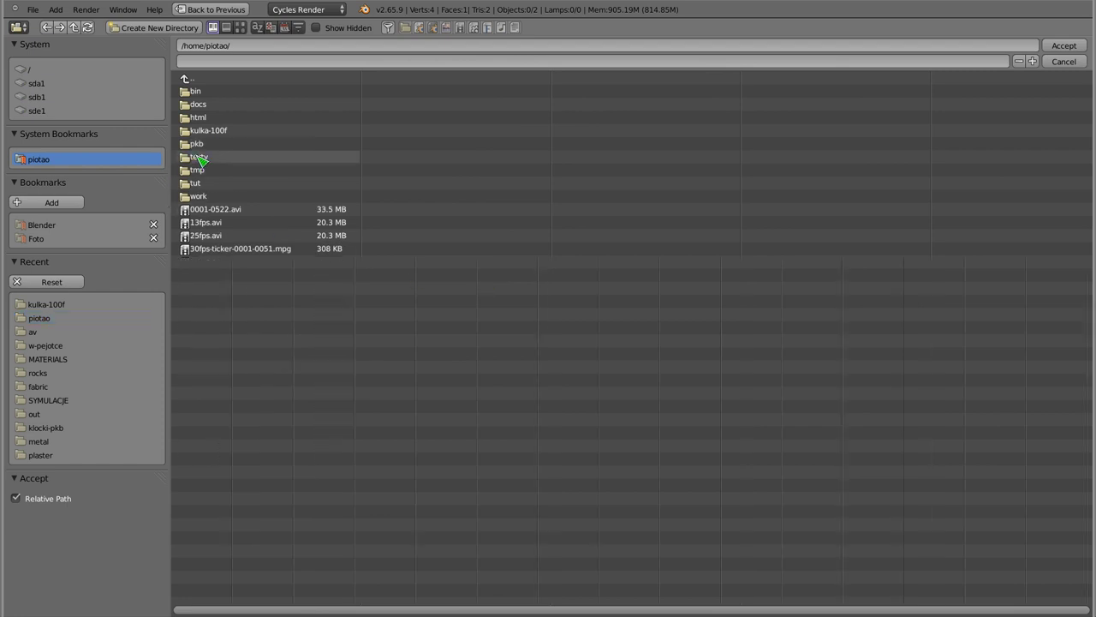
Step: Name the output file 25fps-aviraw, accept the path, and render the animation
left_click(295, 60)
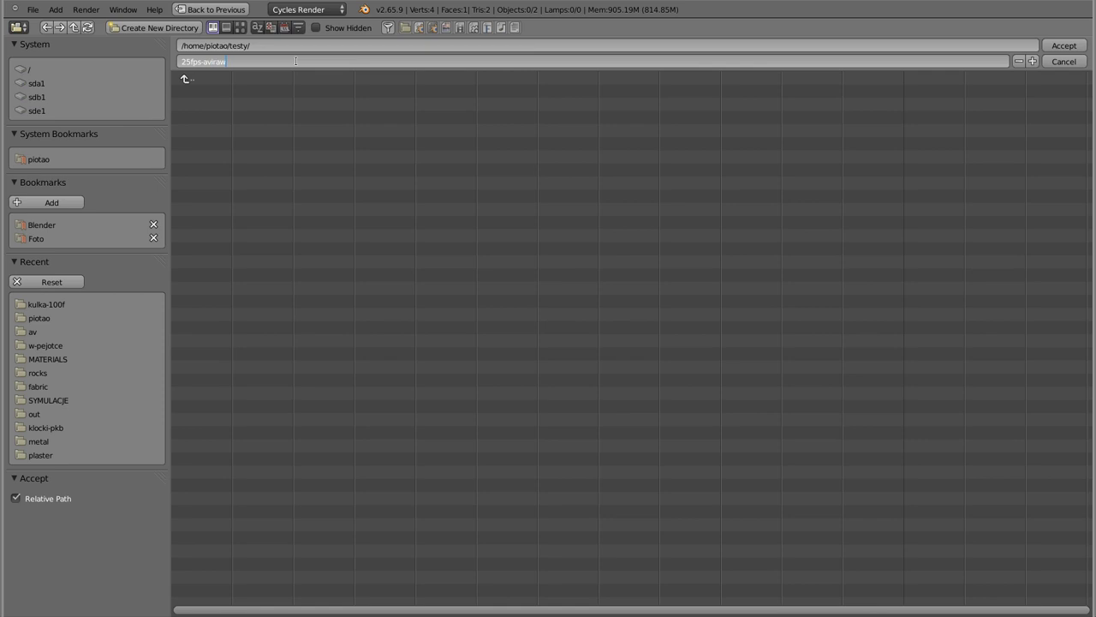
type("25fps-aviraw")
key("Return")
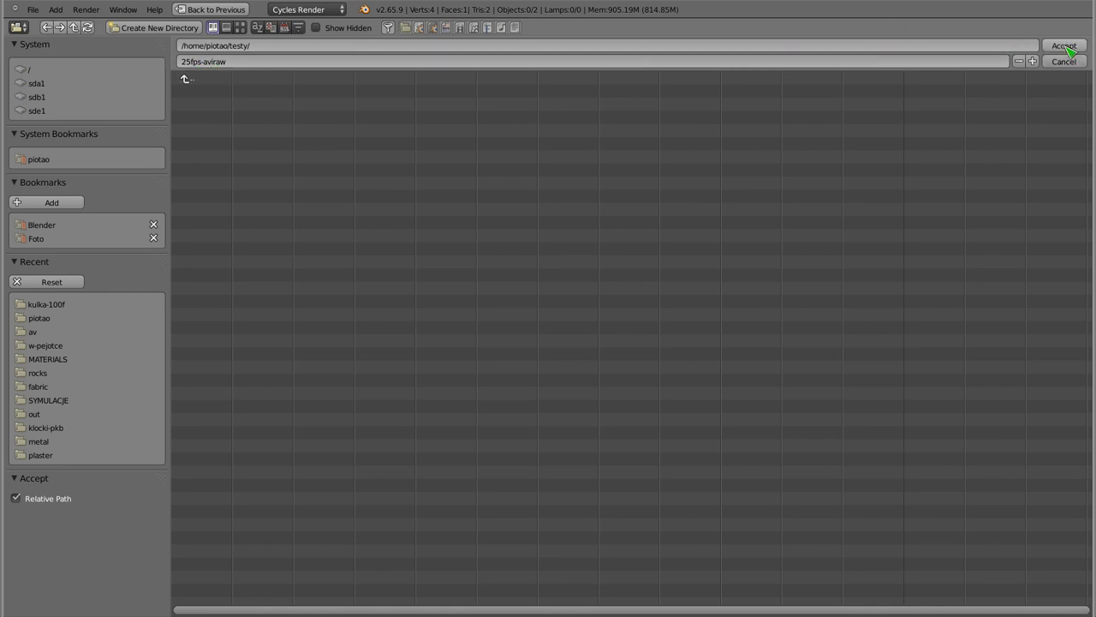
left_click(1066, 48)
left_click(979, 91)
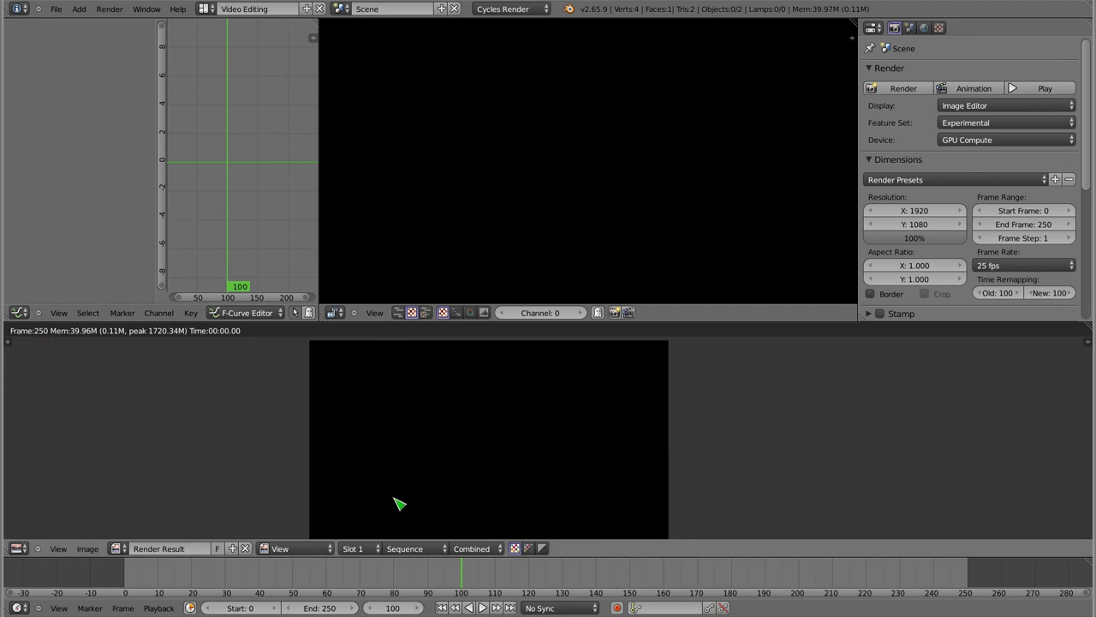
Step: Inspect a rendered frame near the strip's end, then return the area to the sequencer
mouse_move(463, 582)
left_mouse_down()
mouse_move(438, 583)
mouse_move(462, 585)
left_mouse_up()
key("shift+F8")
Step: Zoom out the sequencer, scrub to frame 250, then put the playhead back at frame 100
left_click(701, 396)
left_click_drag(710, 389, 776, 394)
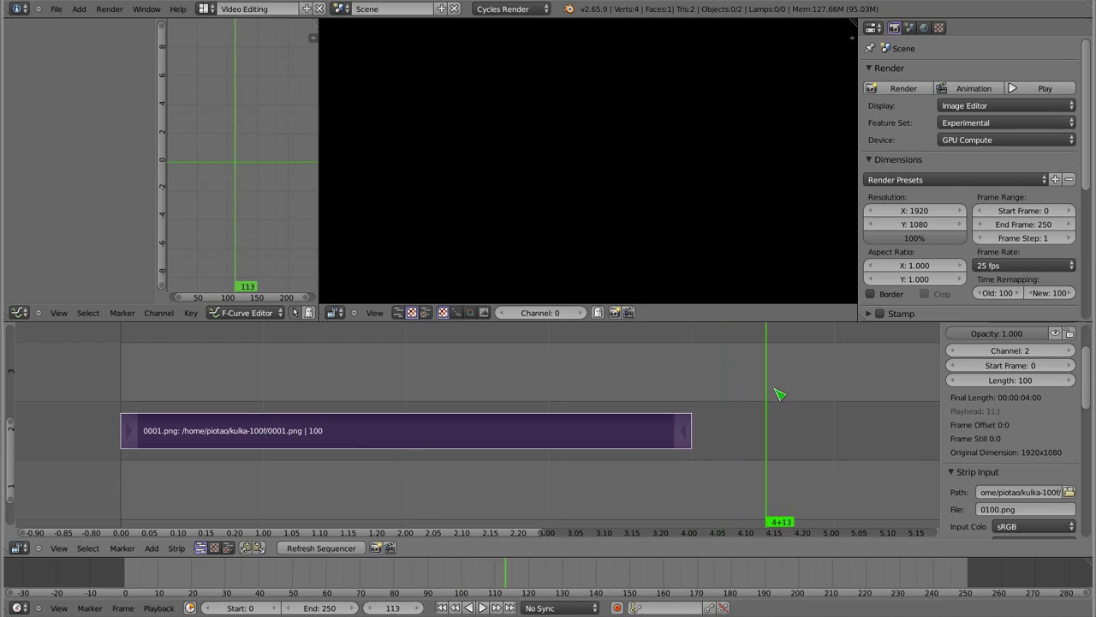
scroll(762, 416, "down", 4)
scroll(548, 441, "right", 5)
left_click(377, 439)
left_click_drag(390, 437, 686, 440)
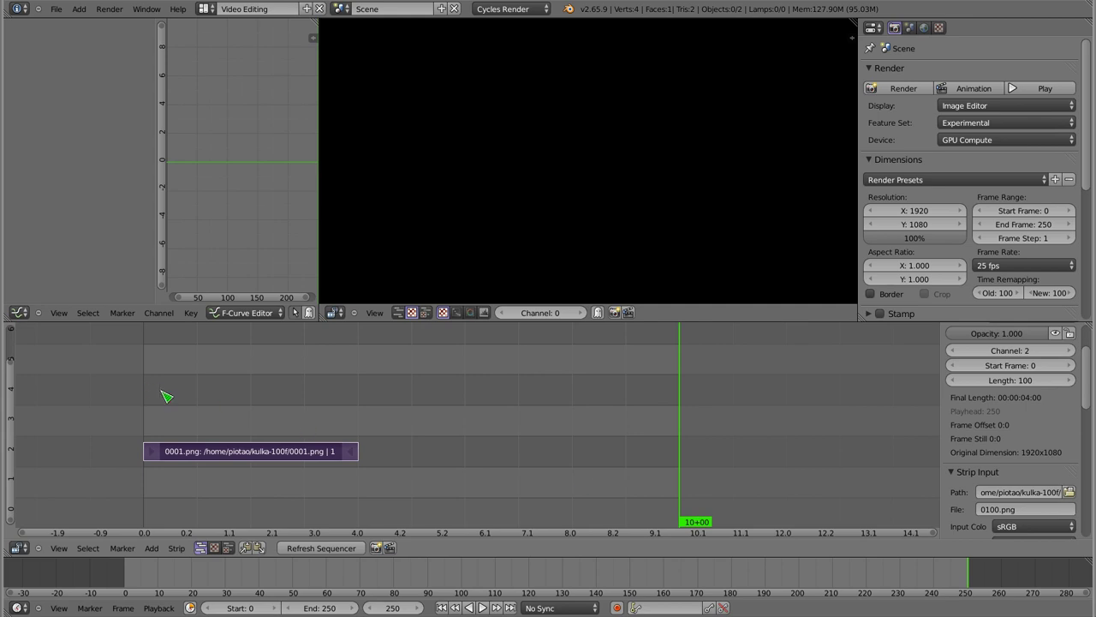
left_click_drag(358, 370, 361, 373)
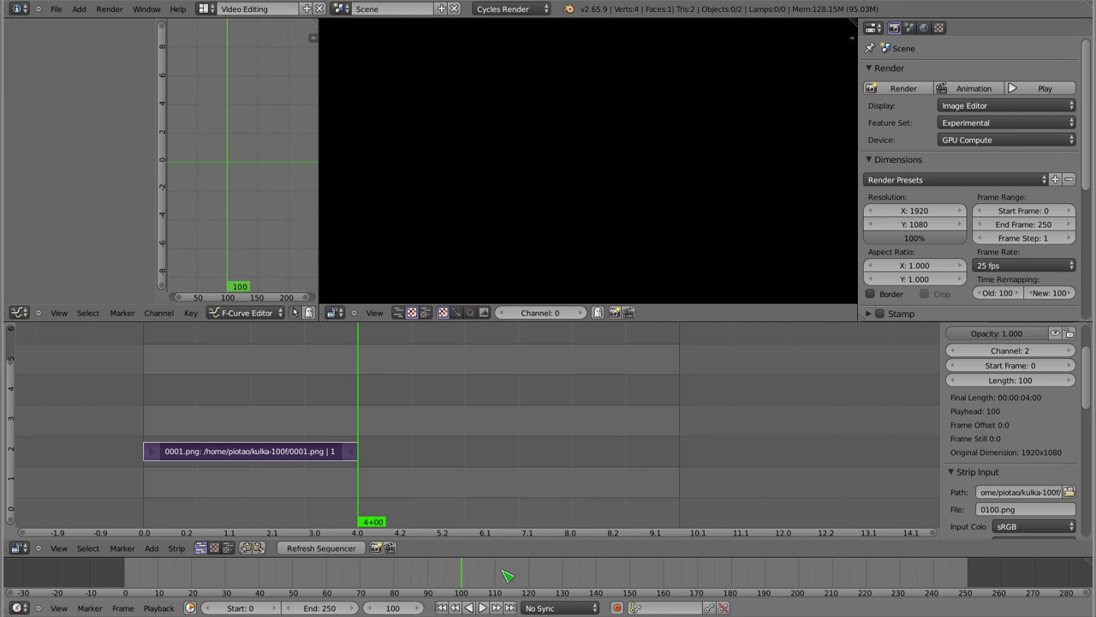
Step: Set the end frame to 100, re-render the animation, and open an enlarged terminal window
key("e")
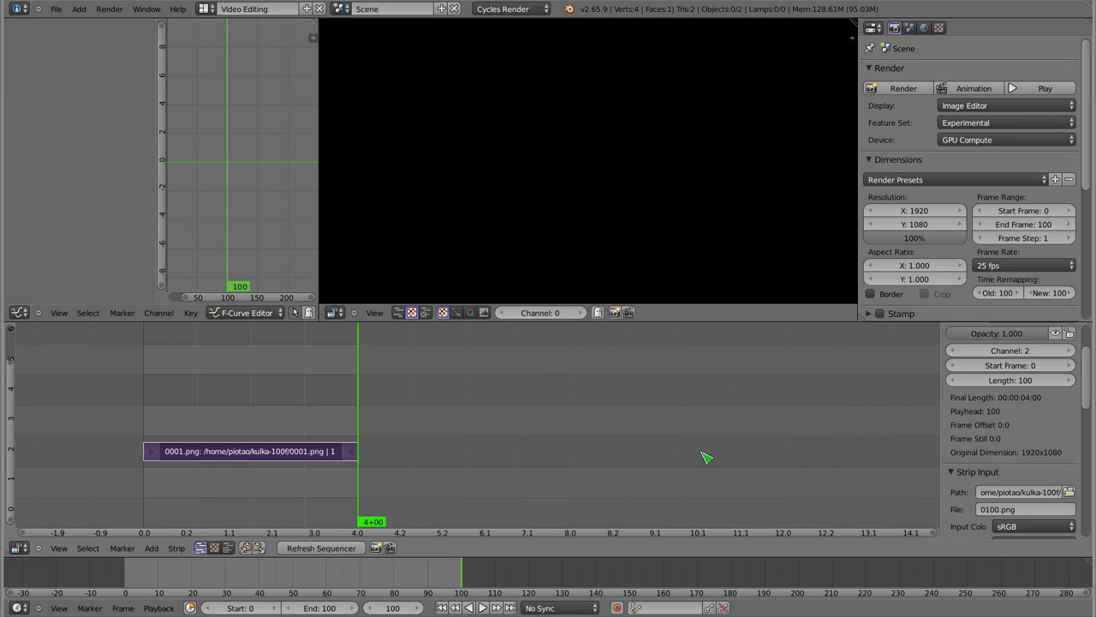
left_click(980, 89)
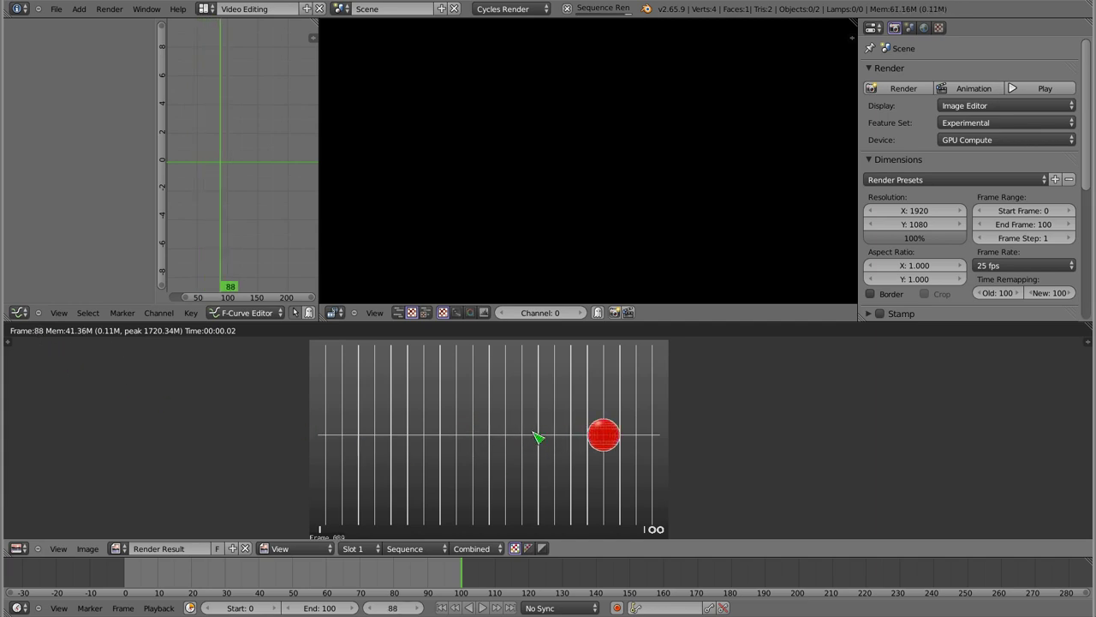
key("ctrl+alt+t")
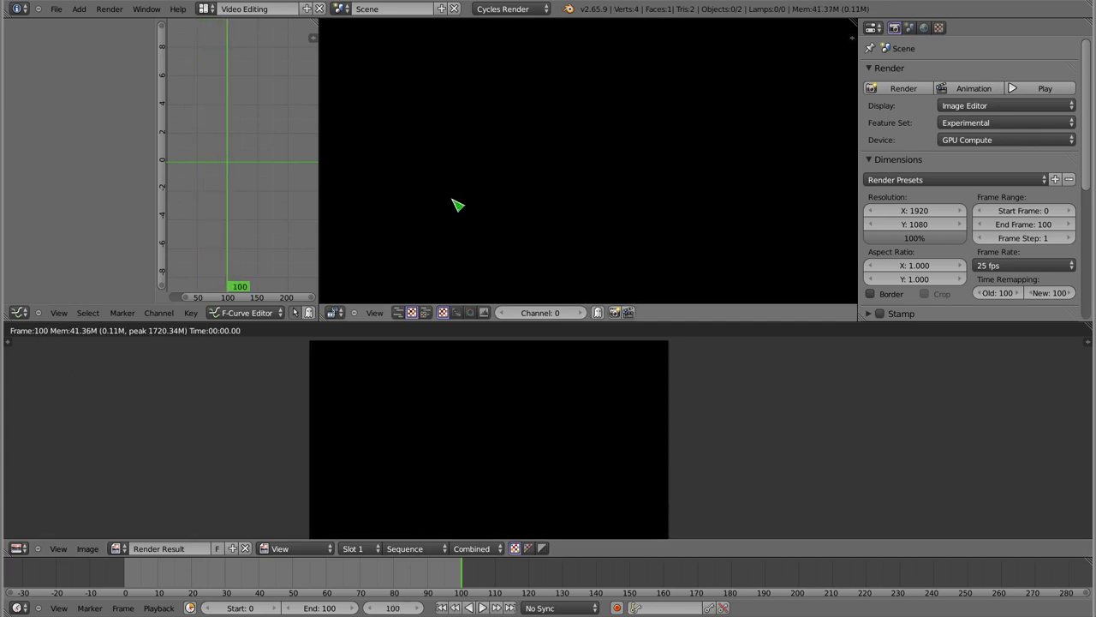
mouse_move(751, 375)
left_mouse_down()
mouse_move(1088, 541)
mouse_move(888, 453)
left_mouse_up()
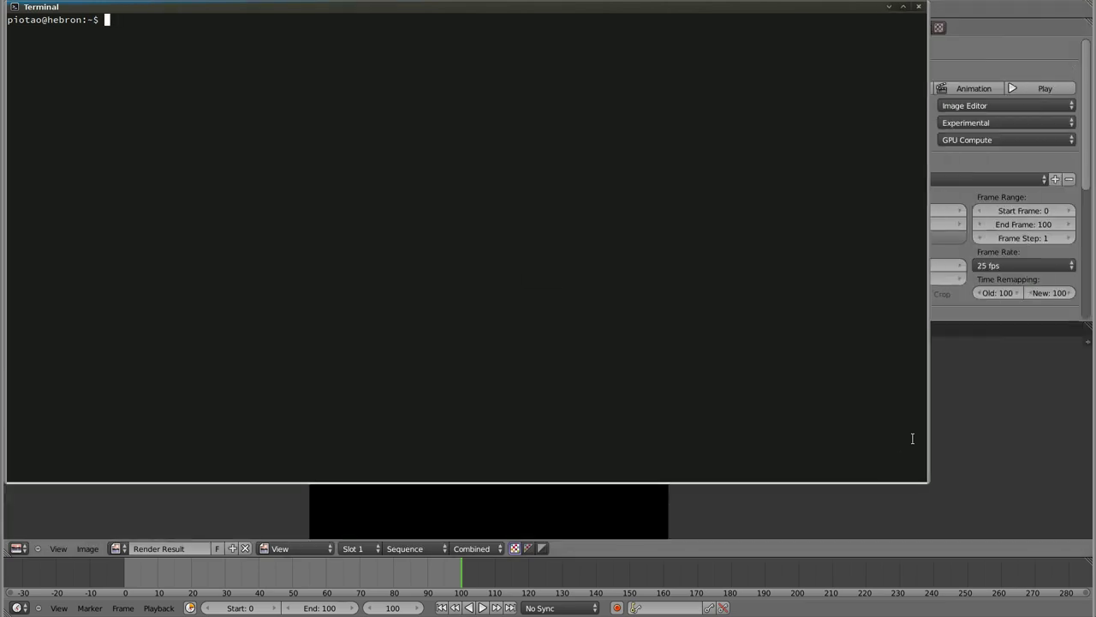
Step: Widen the terminal window and list the home folder, marking the testy folder
left_click_drag(983, 571, 1045, 539)
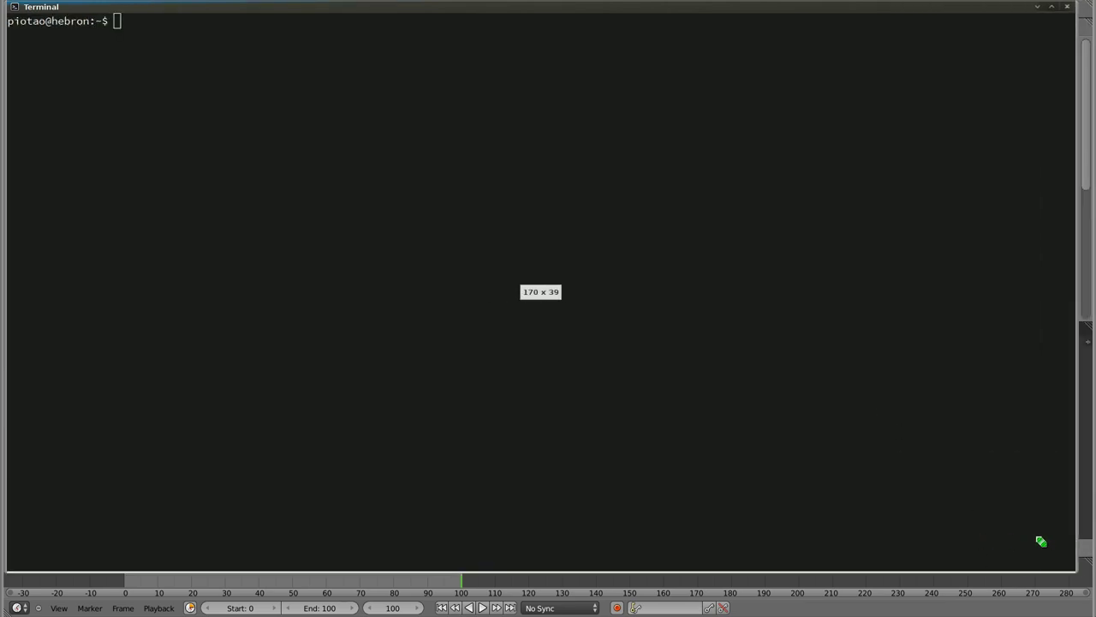
type("l")
key("Return")
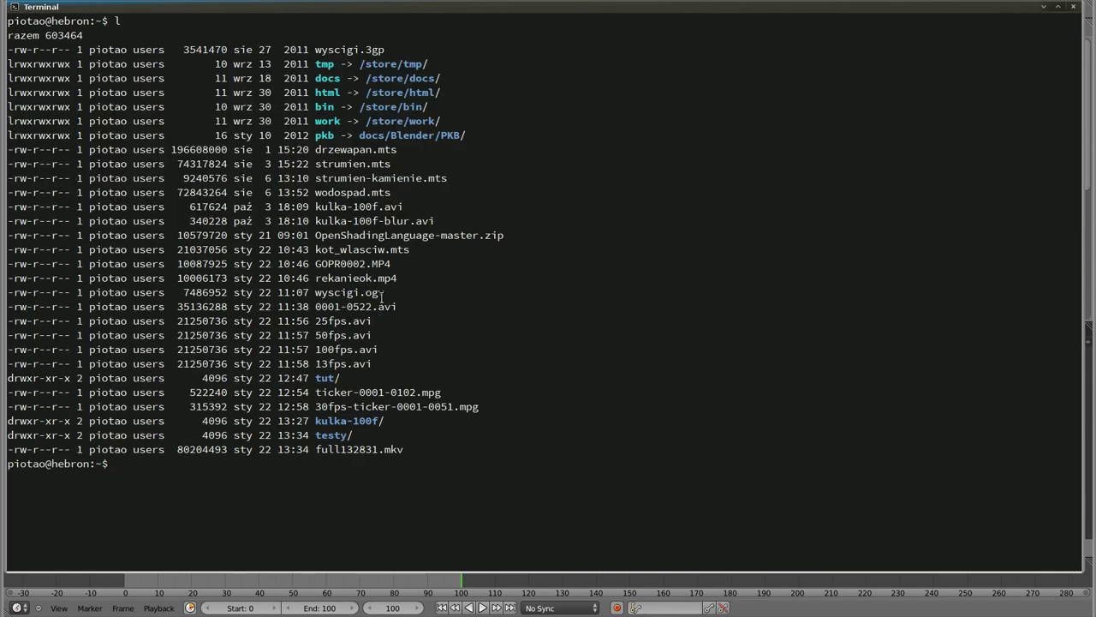
left_click_drag(317, 437, 346, 438)
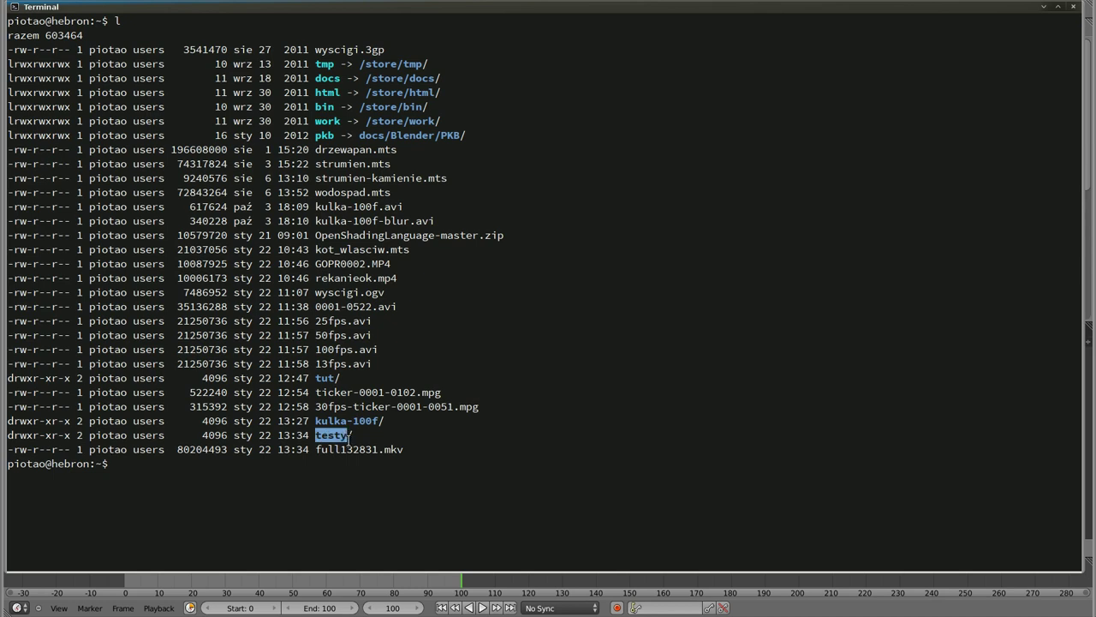
Step: Change into the testy folder and list its files
type("cd te")
key("Tab")
key("Return")
type("l")
key("Return")
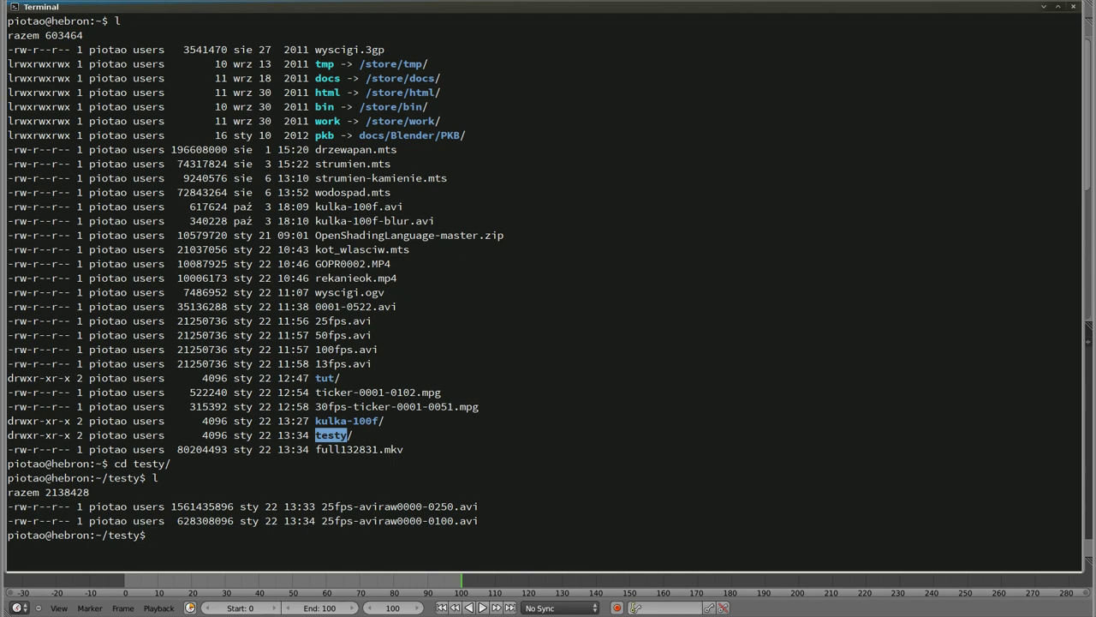
left_click_drag(322, 506, 477, 506)
left_click(340, 511)
left_click_drag(322, 507, 378, 507)
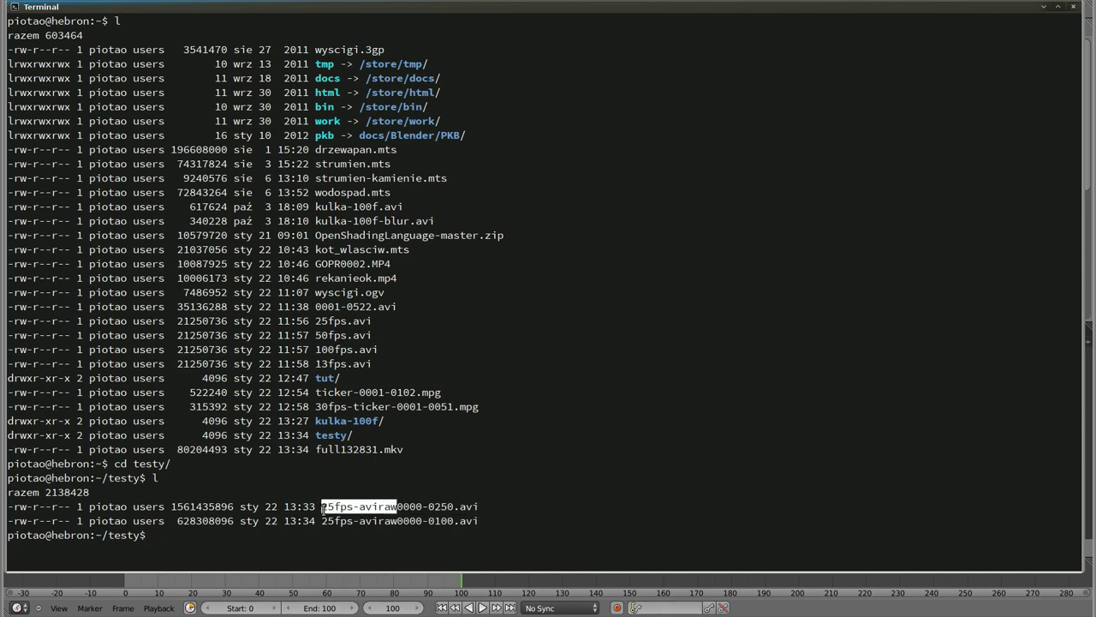
left_click_drag(353, 506, 442, 506)
left_click(399, 506)
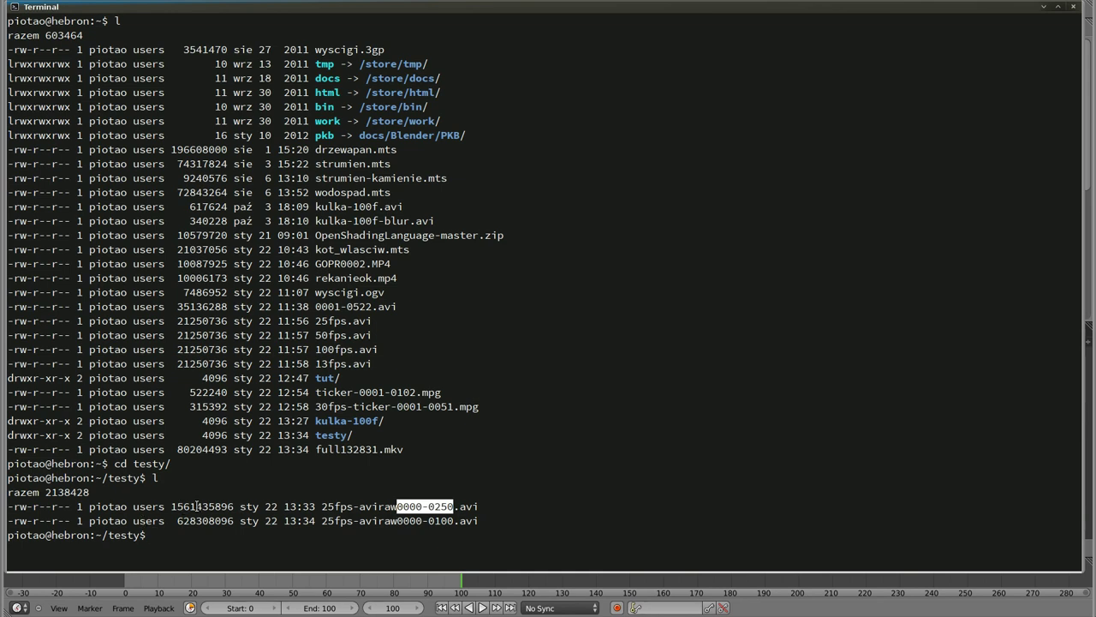
type("l")
type("h")
key("Return")
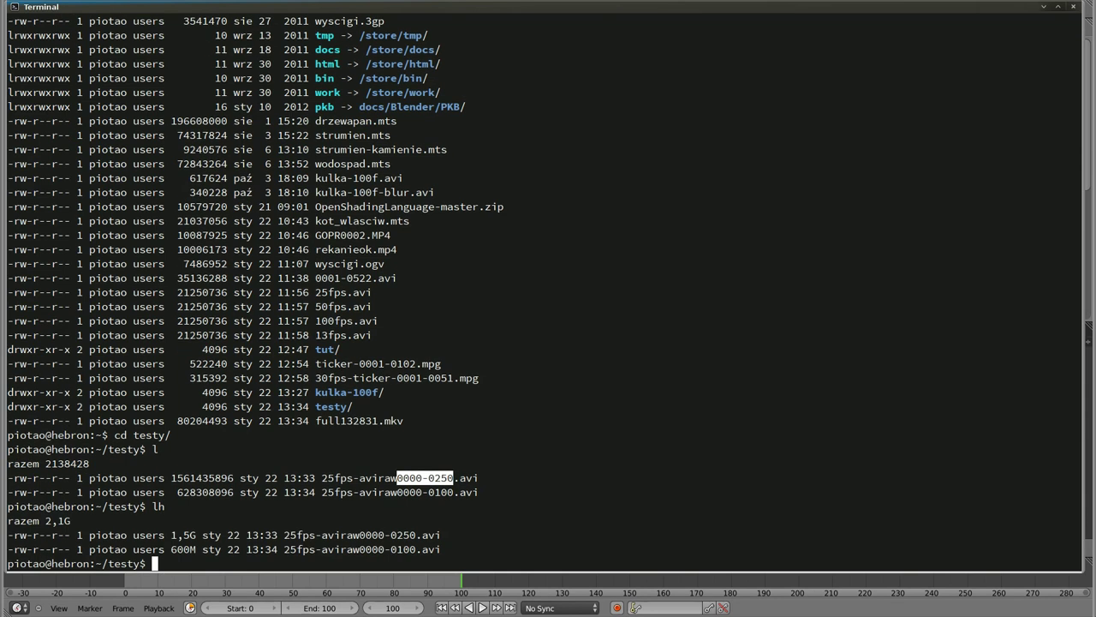
left_click_drag(284, 534, 441, 535)
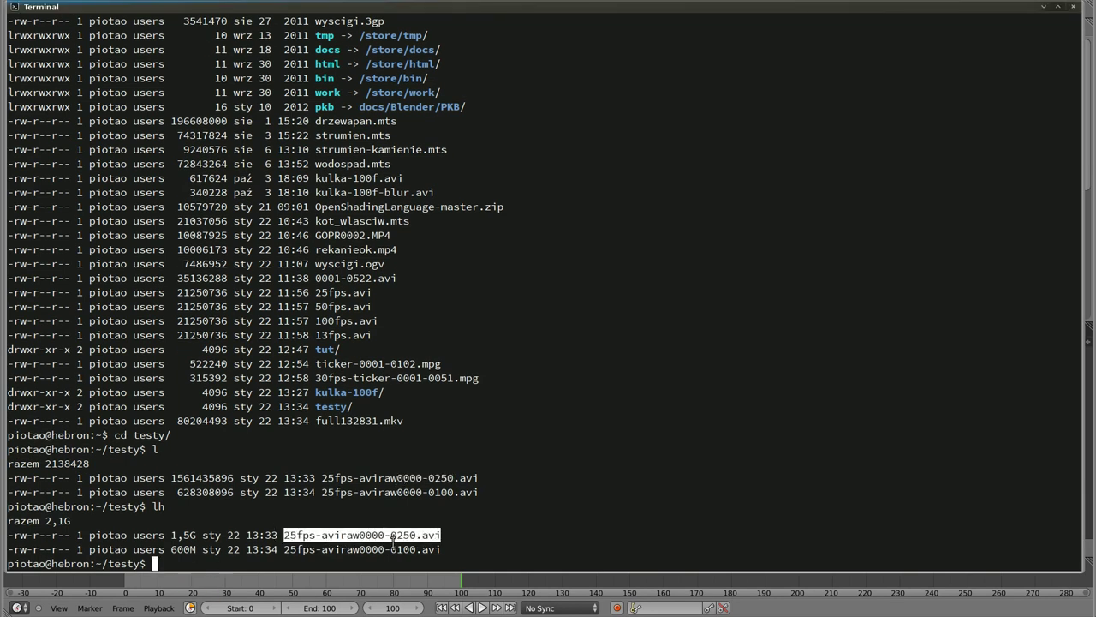
left_click_drag(171, 534, 195, 535)
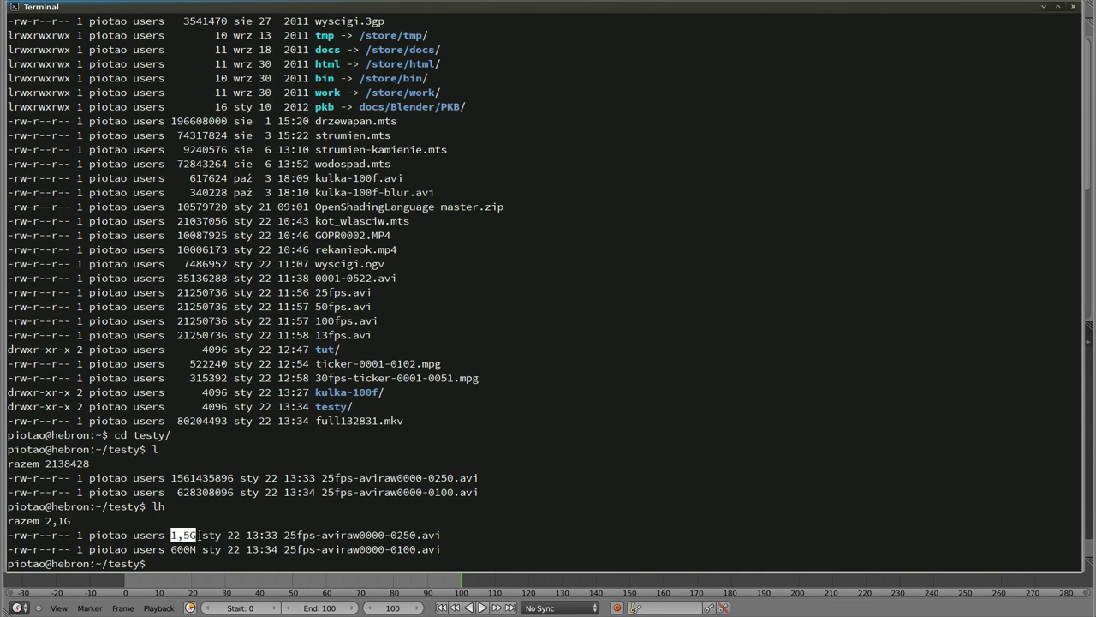
left_click(251, 538)
left_click_drag(287, 535, 440, 534)
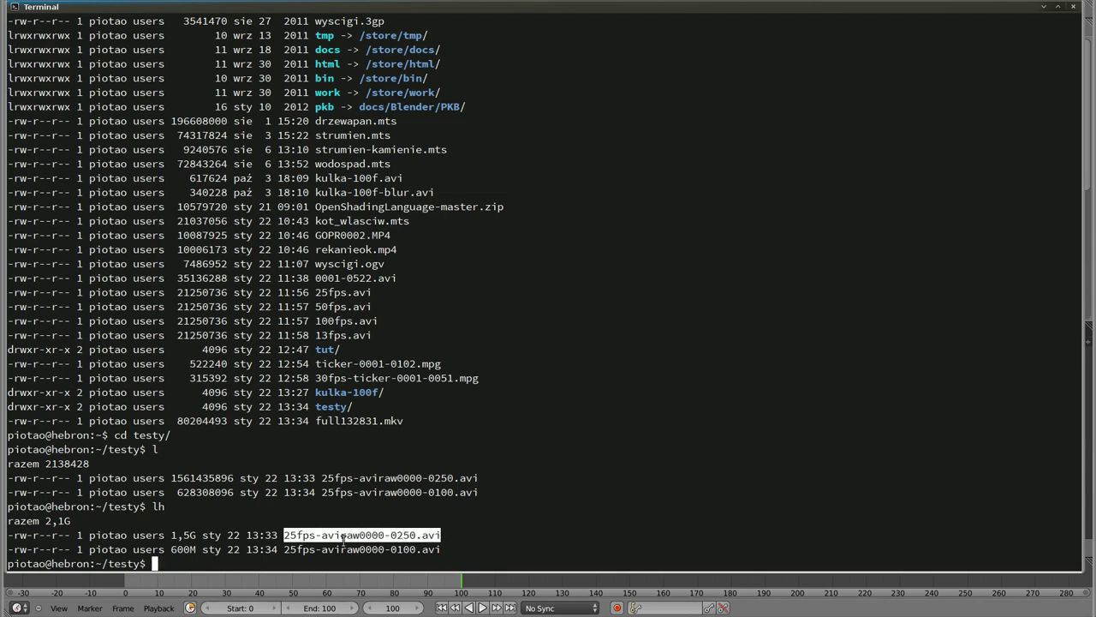
left_click_drag(284, 549, 440, 551)
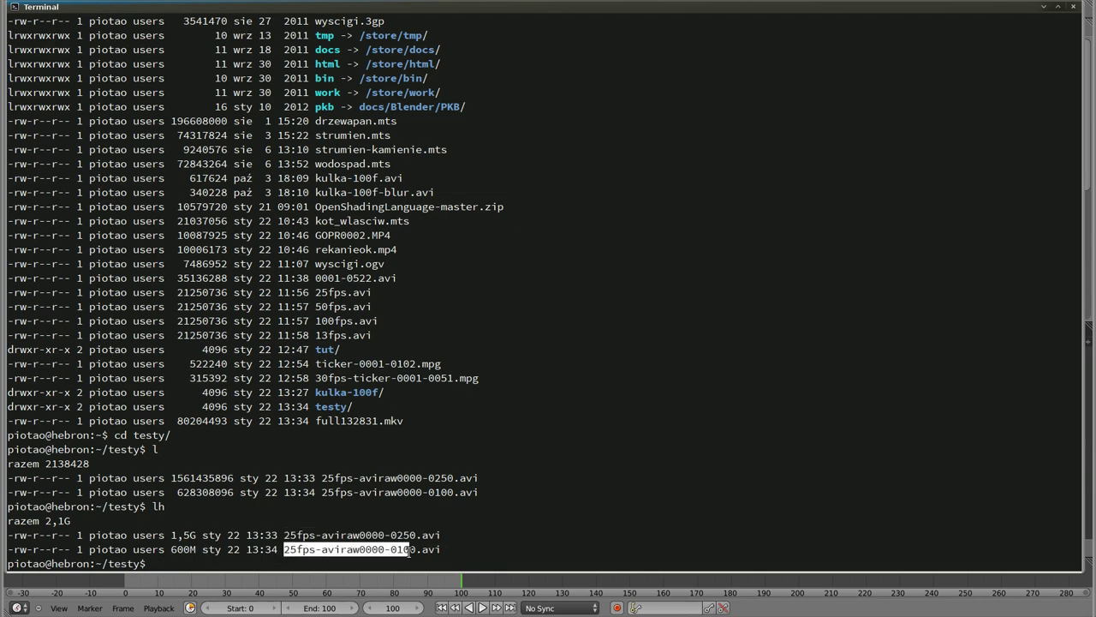
left_click_drag(170, 549, 196, 549)
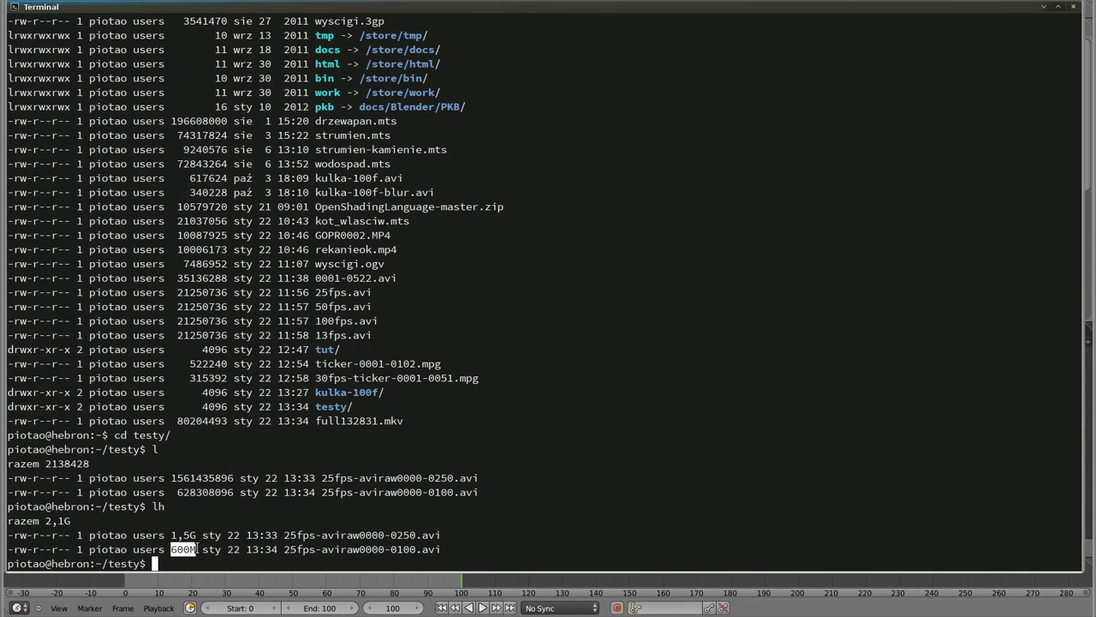
left_click(295, 548)
Step: Play 25fps-aviraw0000-0100.avi twice with m
type("m ")
type("25f")
key("Tab")
type("1")
key("Tab")
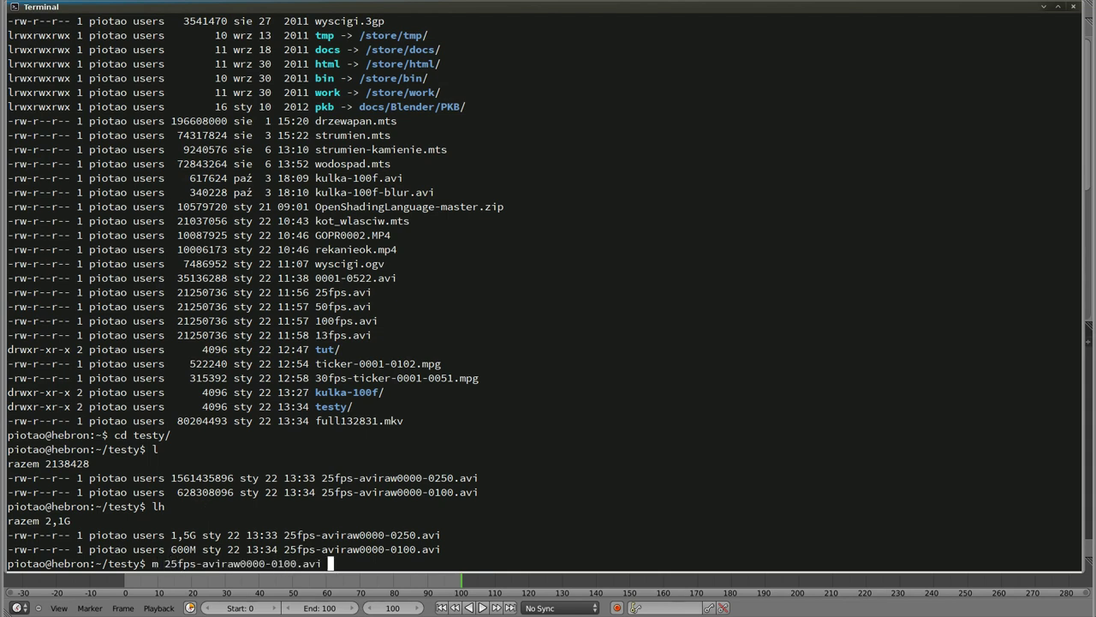
key("Return")
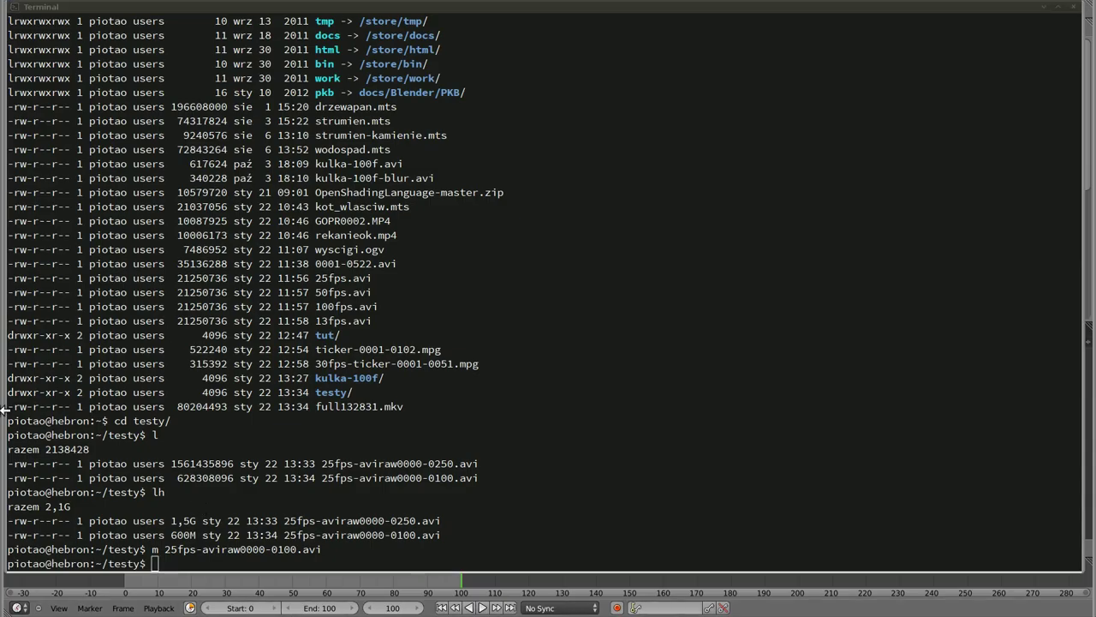
key("Up")
key("Return")
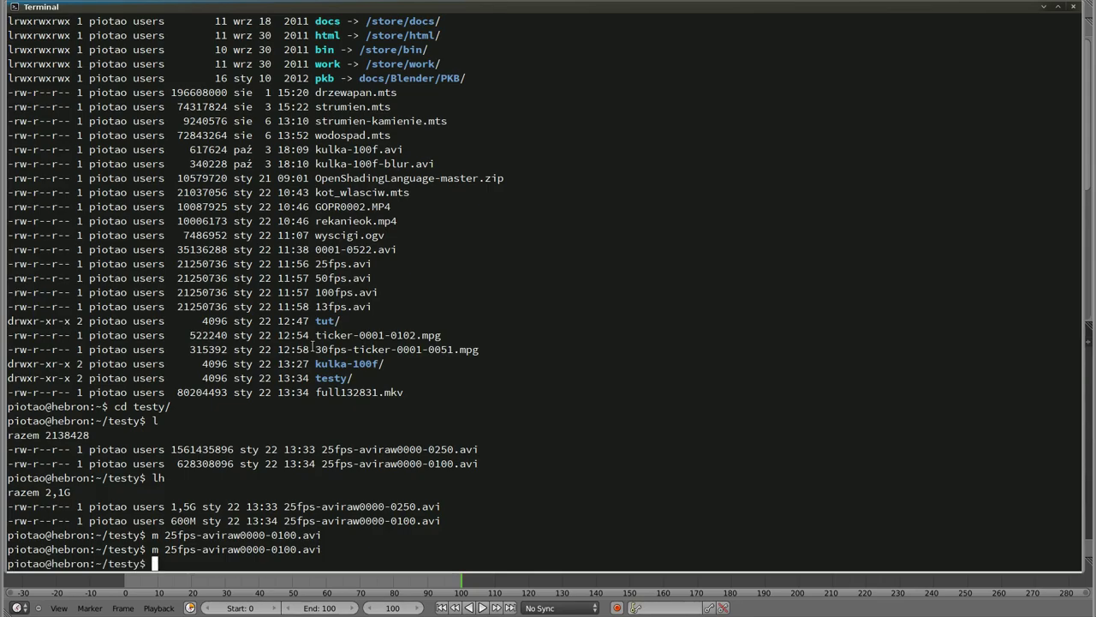
Step: Play the 250-frame raw AVI 25fps-aviraw0000-0250.avi with m
type("m 25")
key("Tab")
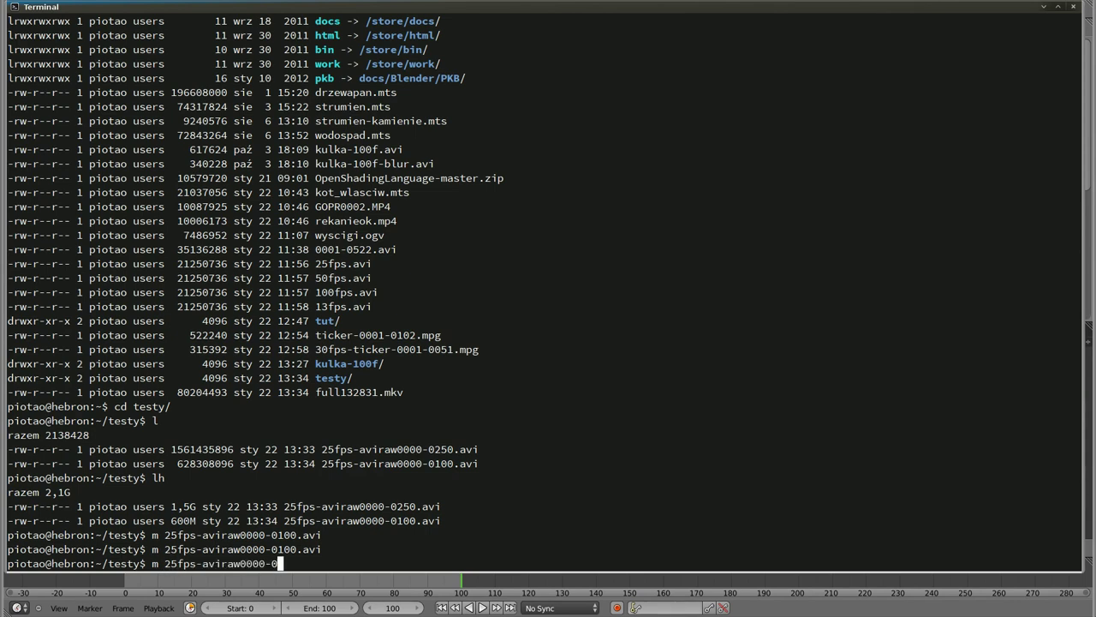
type("1")
key("Tab")
key("Return")
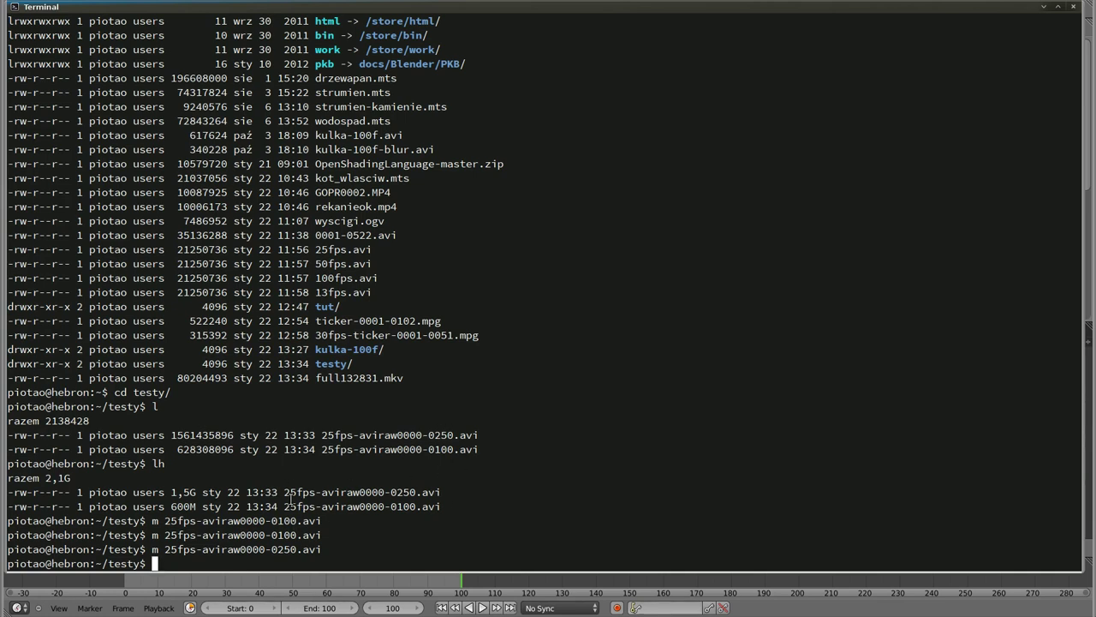
Step: Delete 25fps-aviraw0000-0250.avi, confirm the listing, and switch back to Blender
type("rm 25fps")
key("Tab")
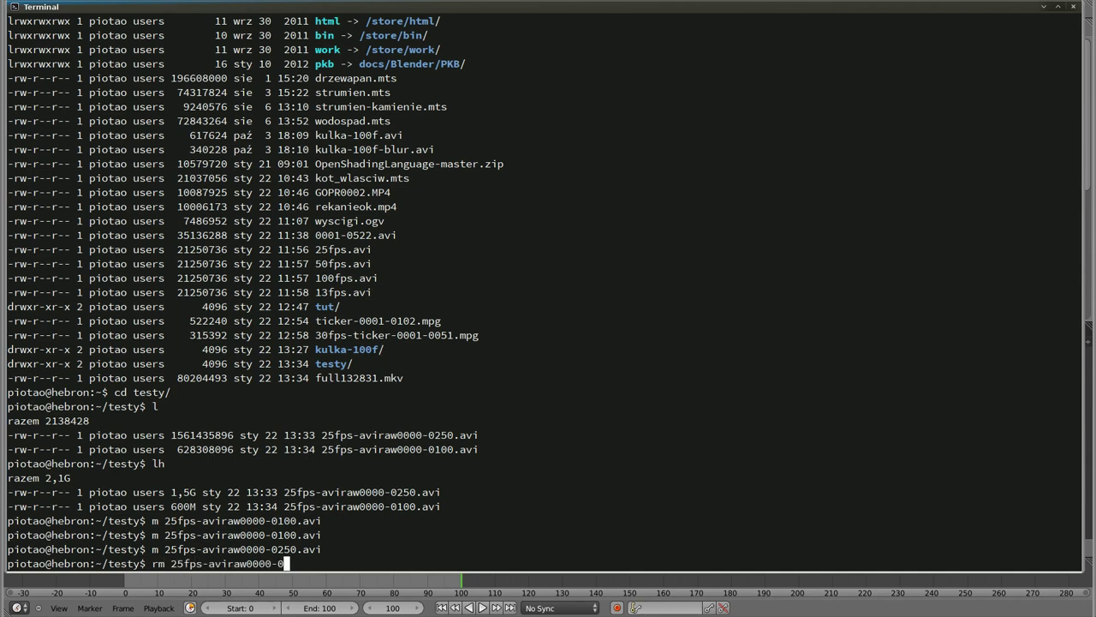
type("25")
key("Tab")
key("Return")
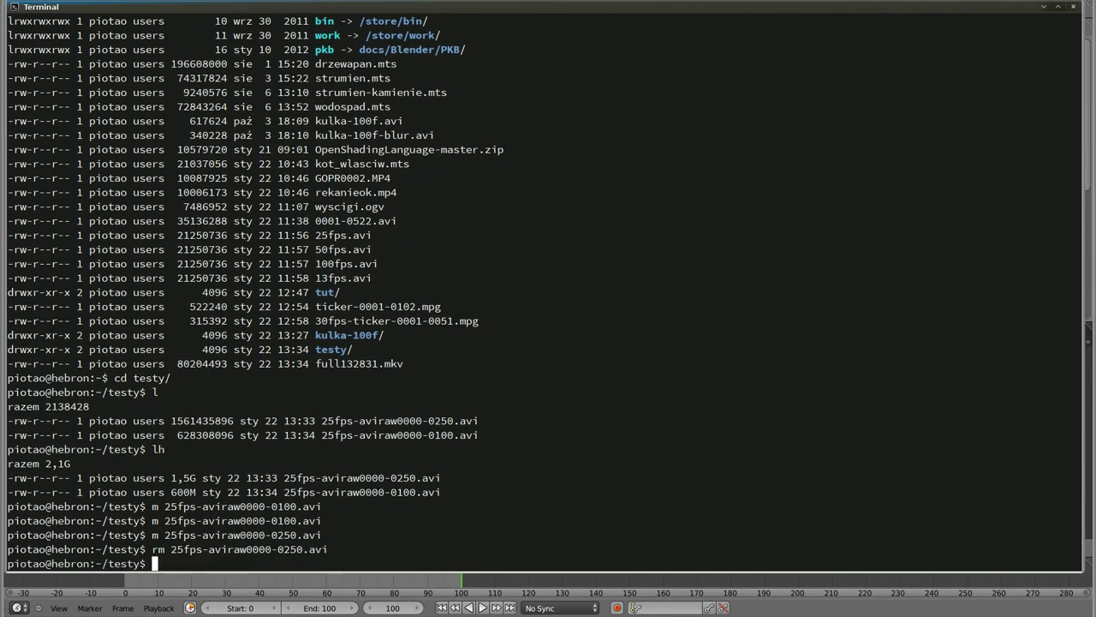
type("l")
key("Return")
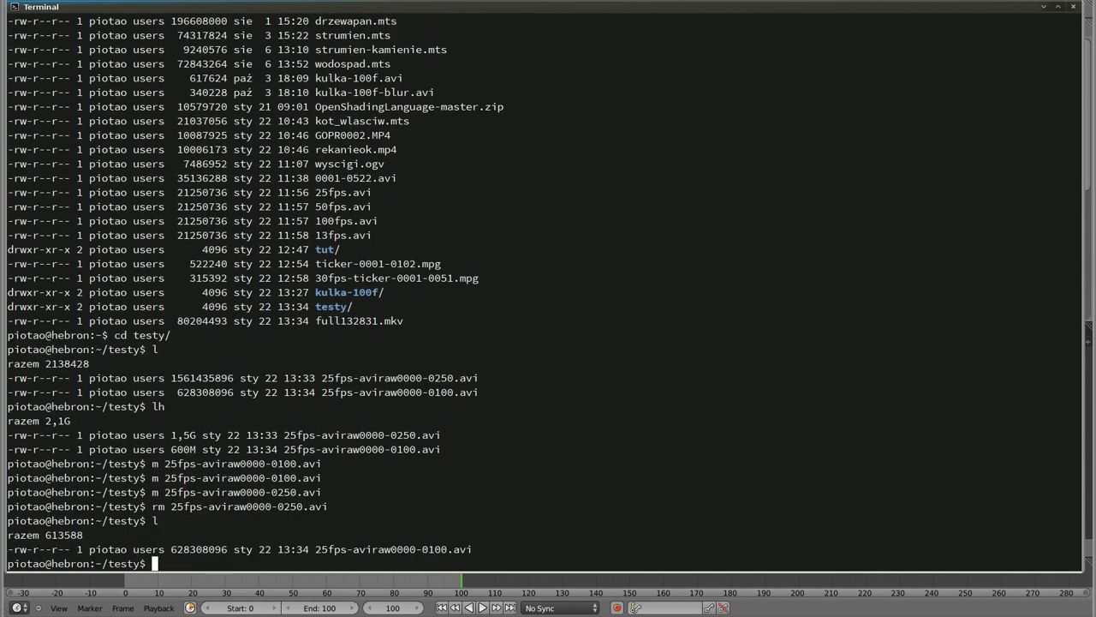
key("alt+Tab")
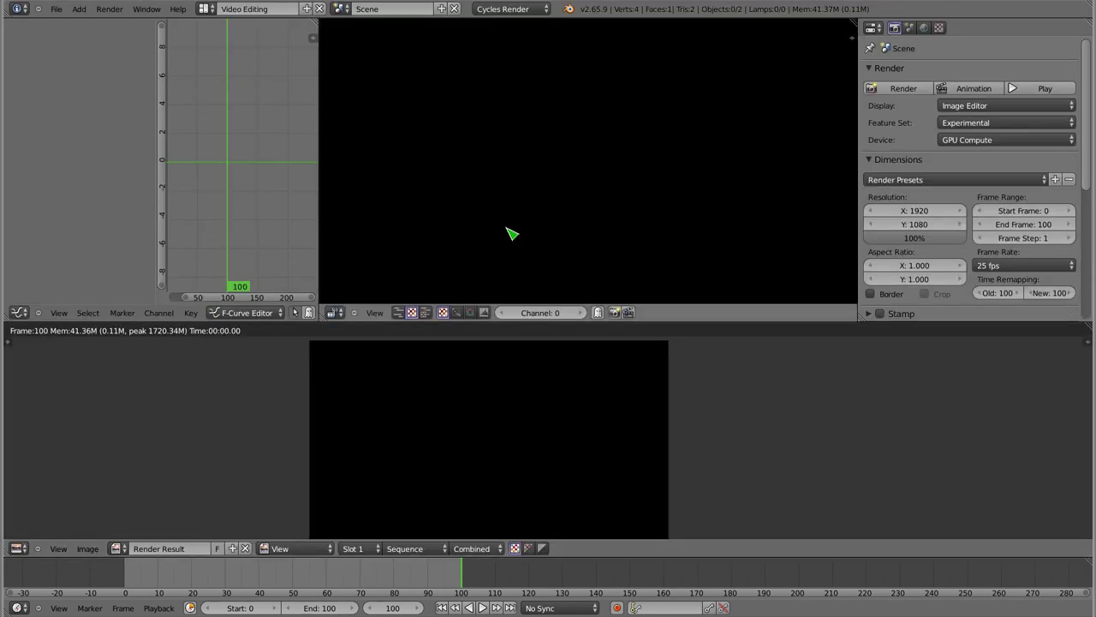
Step: Set the output file format to AVI JPEG at 100% quality
key("Home")
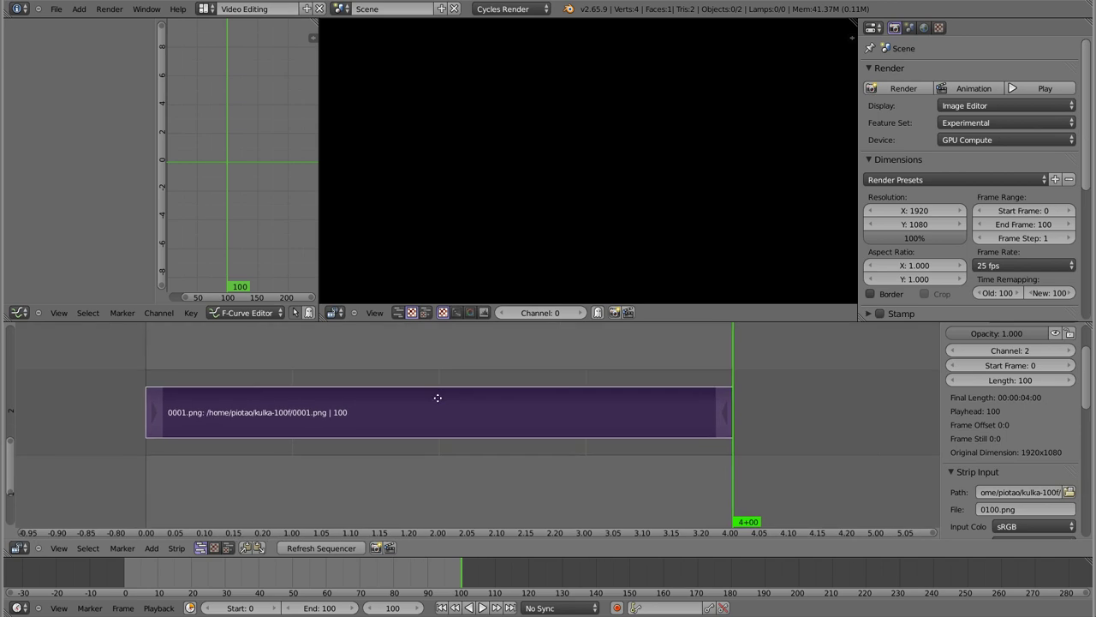
key("Home")
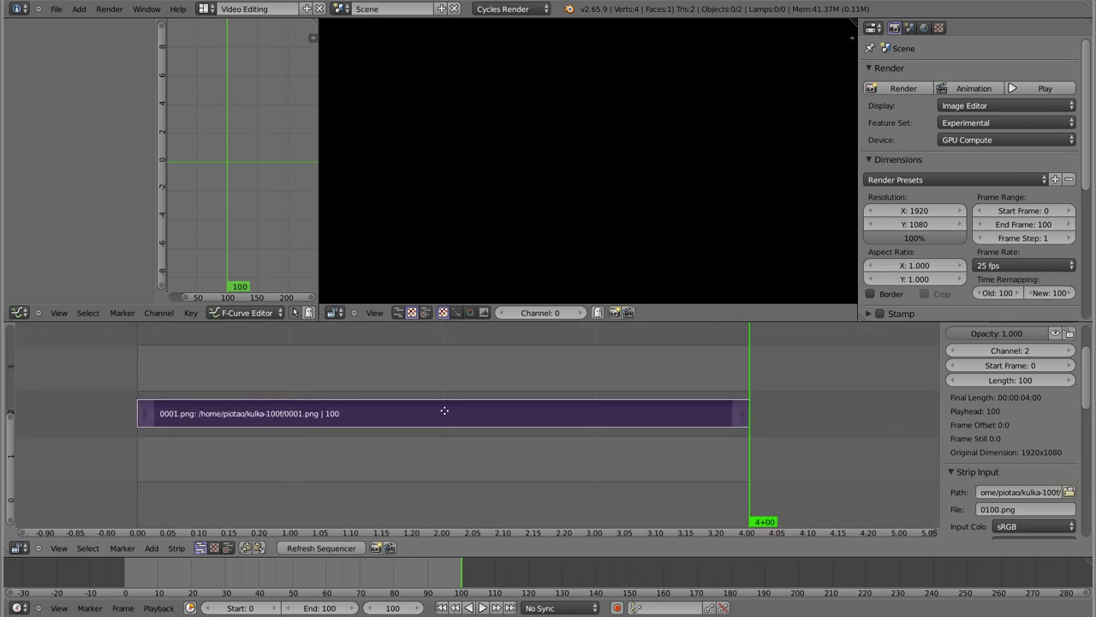
left_click_drag(442, 411, 450, 413)
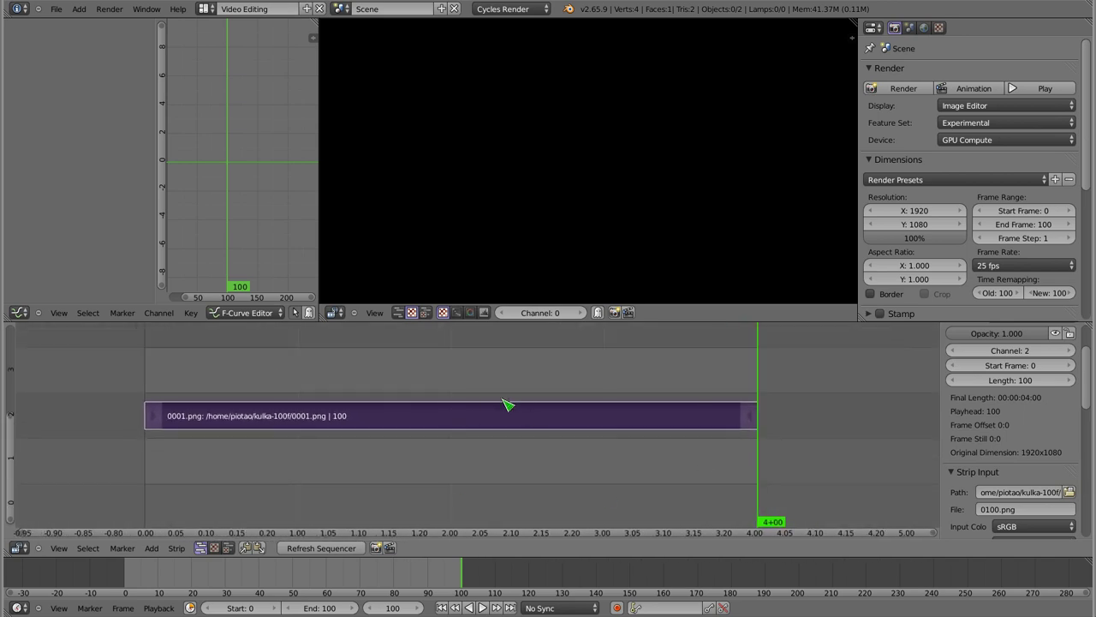
scroll(929, 188, "down", 3)
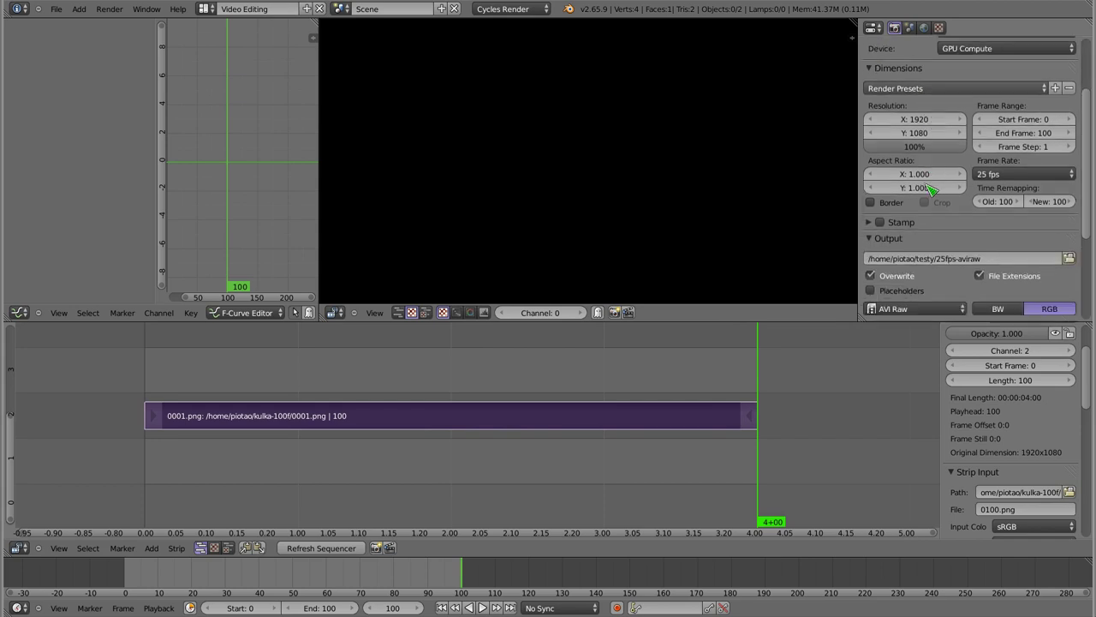
scroll(929, 188, "down", 2)
left_click(918, 242)
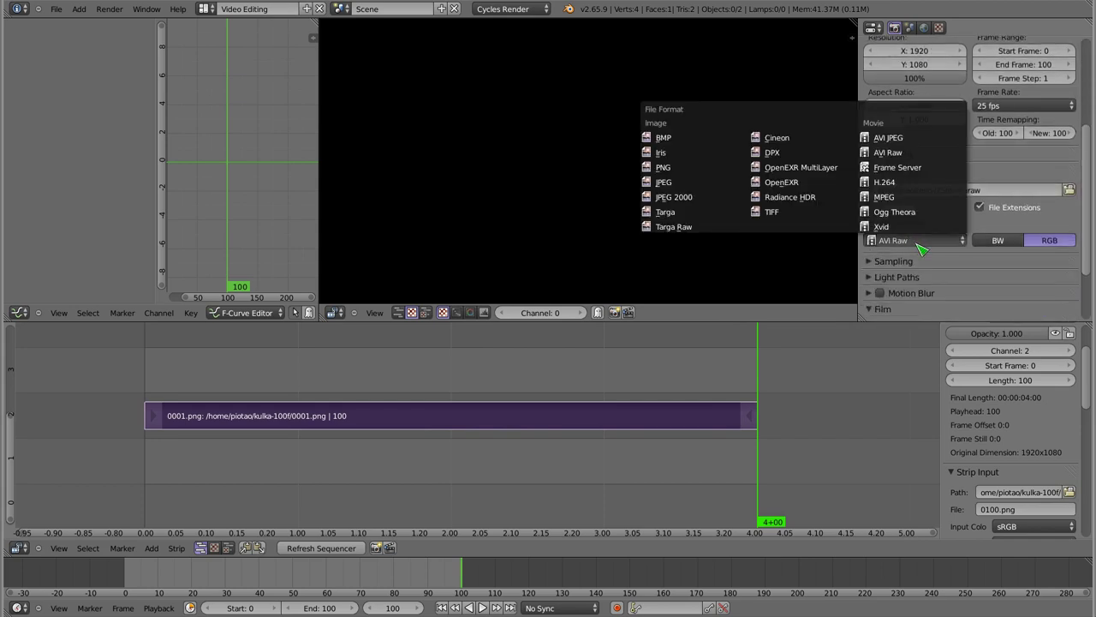
left_click(922, 139)
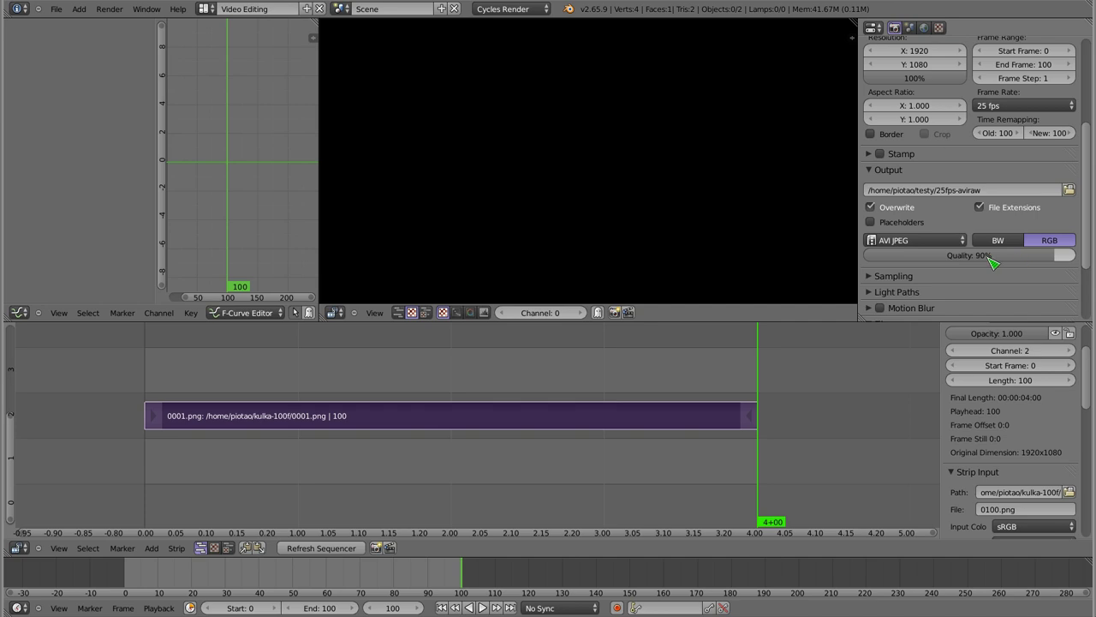
left_click_drag(1063, 258, 1088, 263)
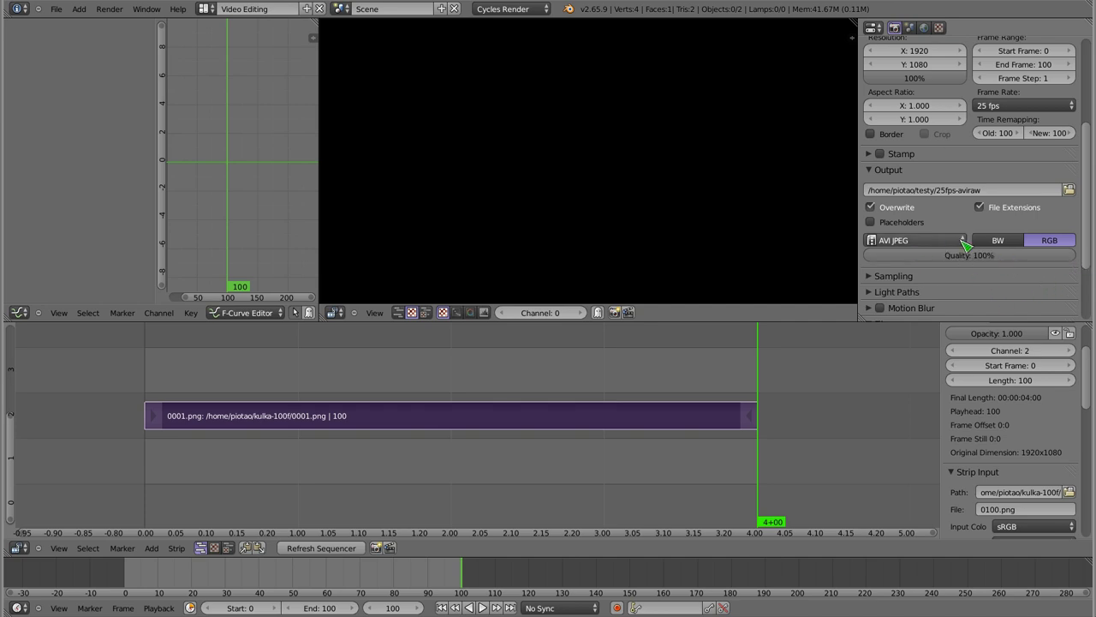
Step: Rename the output path to testy/25fps-avijpeg100.avi and render the animation
left_click(989, 191)
type("jpeg100 x")
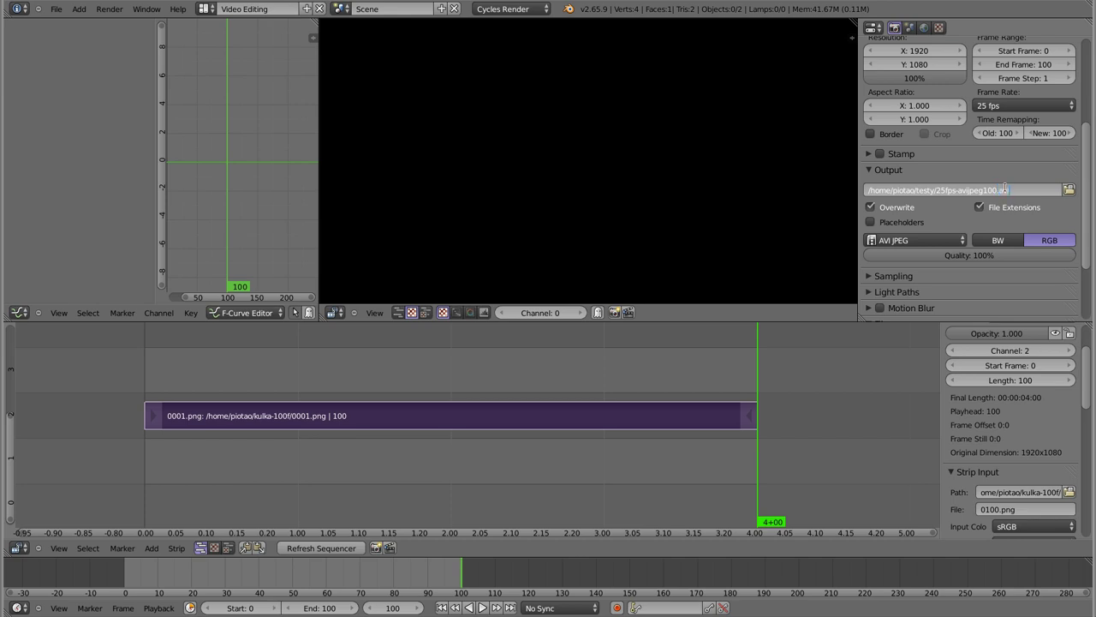
type(".avi")
key("Return")
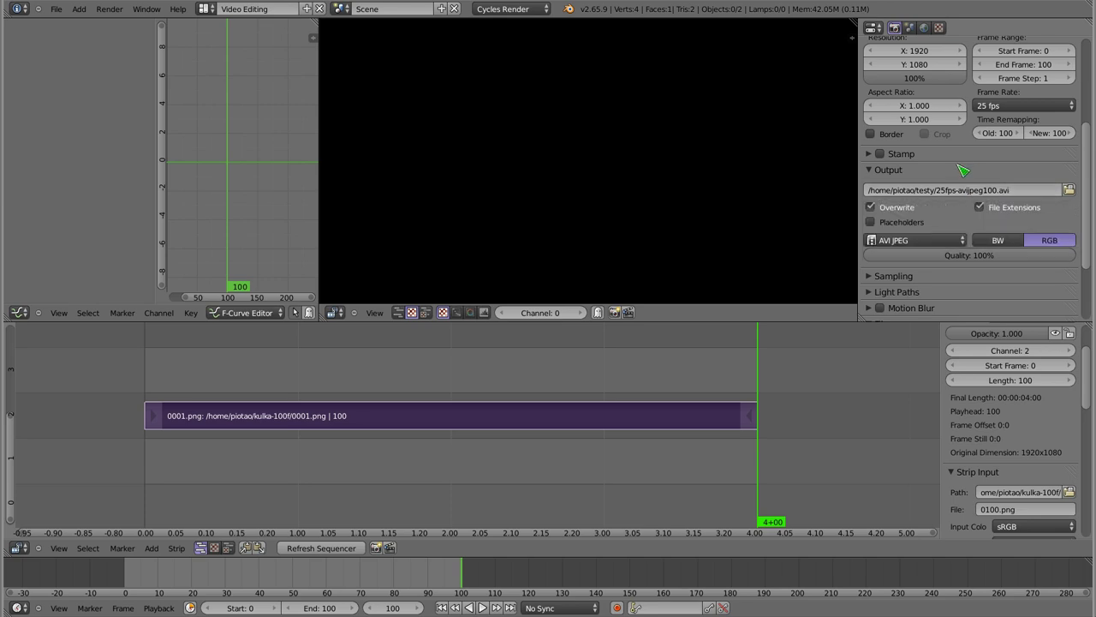
scroll(964, 170, "up", 5)
left_click(972, 66)
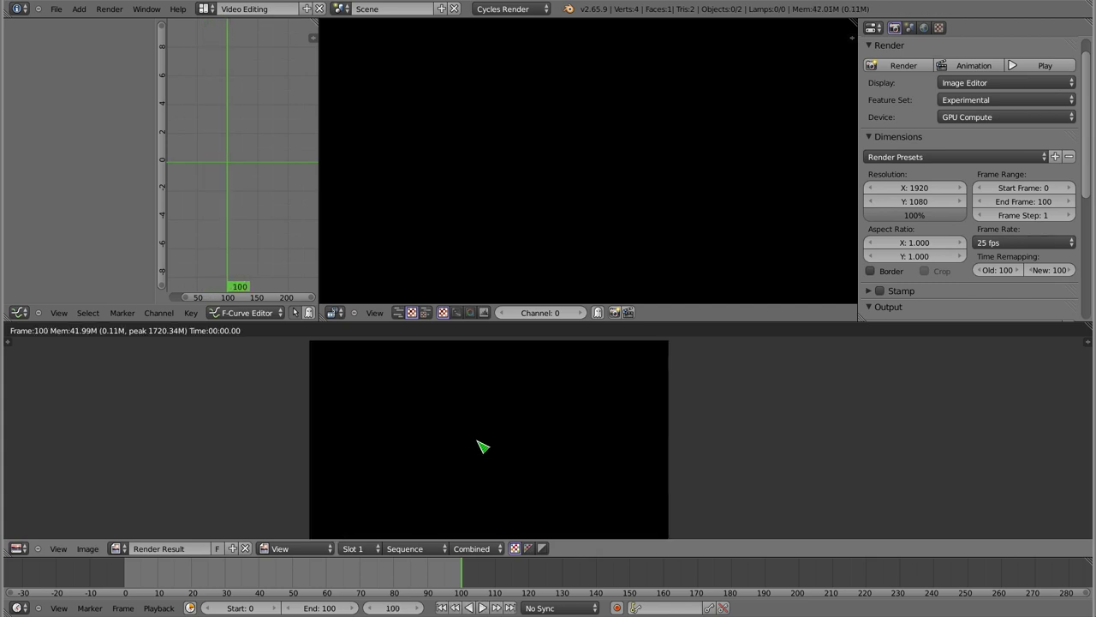
Step: List testy in bytes and human-readable sizes to check the 21963712-byte AVI JPEG render
key("Escape")
key("alt+Tab")
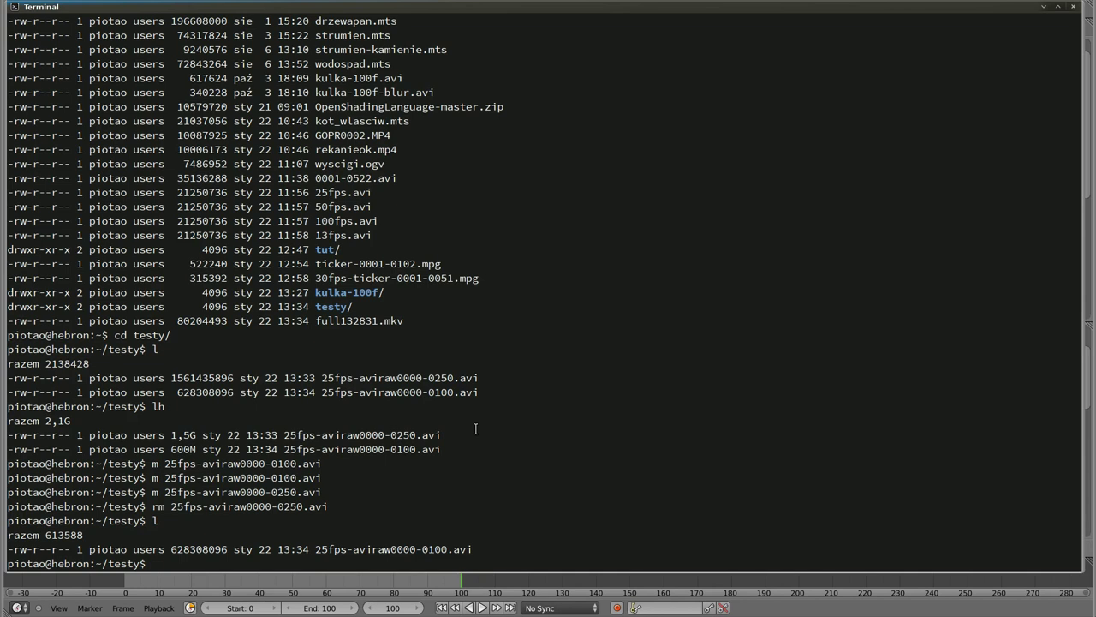
type("l")
key("Return")
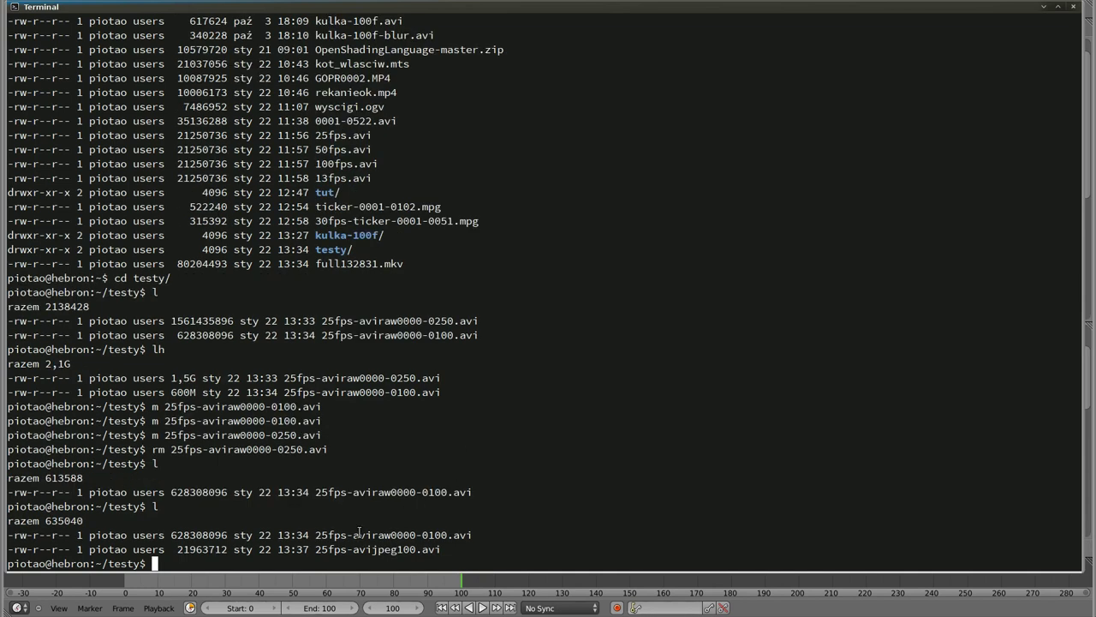
left_click_drag(177, 549, 226, 549)
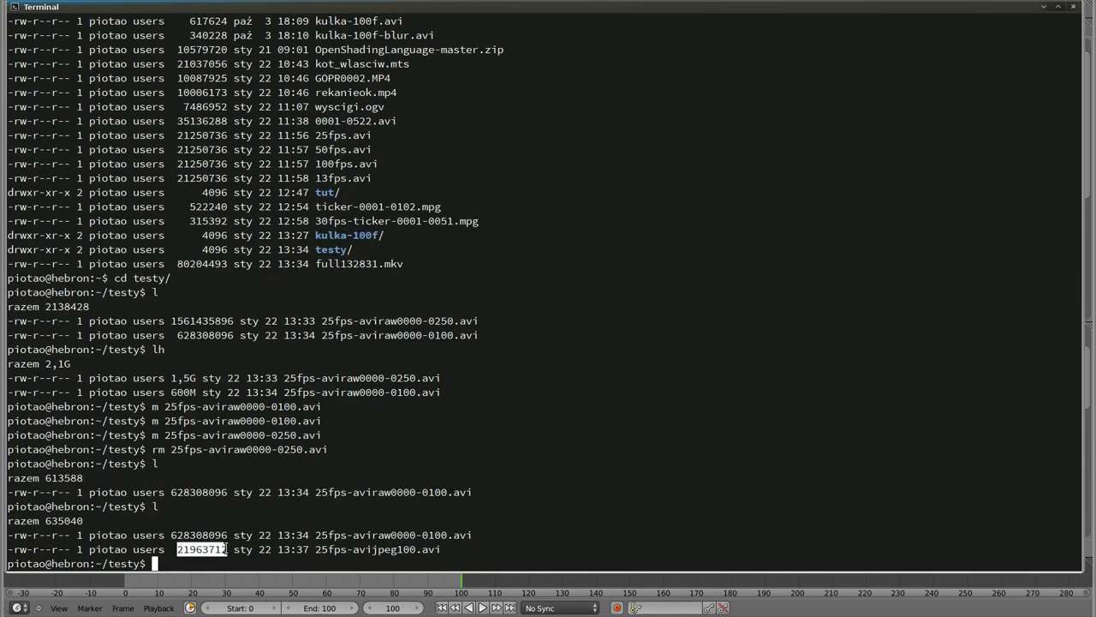
type("lh")
key("Return")
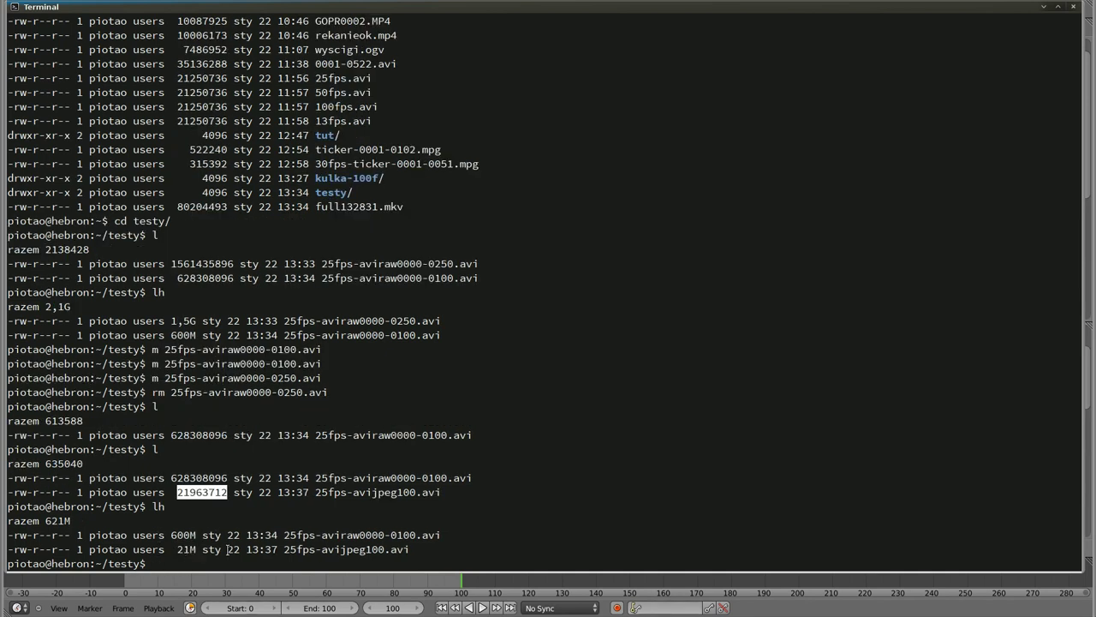
left_click_drag(285, 546, 313, 549)
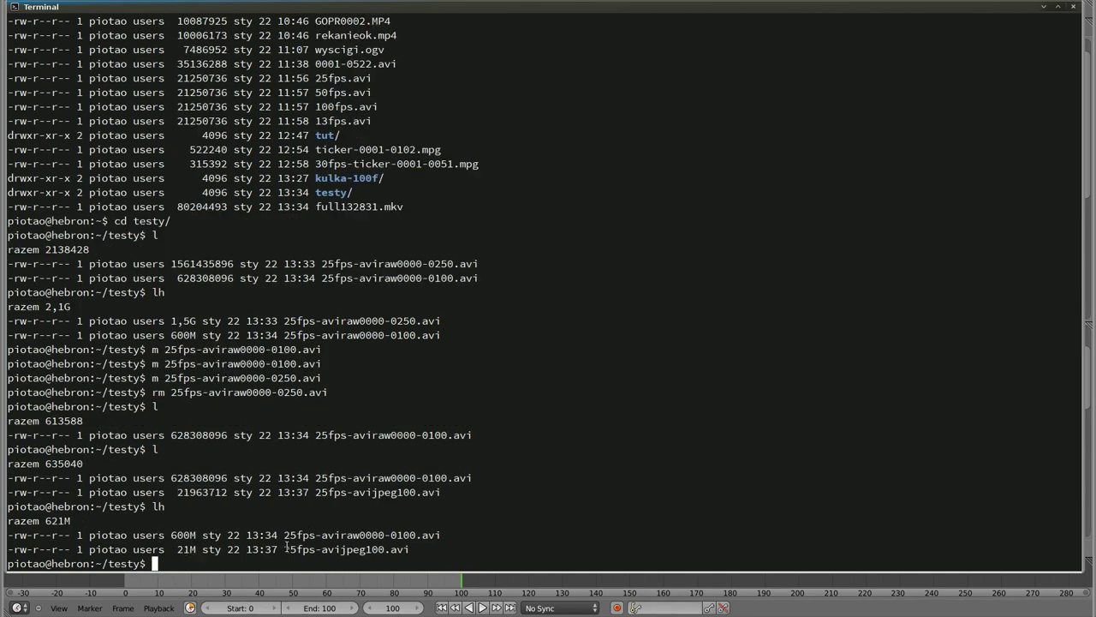
left_click(303, 549)
Step: Play 25fps-avijpeg100.avi three times in the player
type("m 25")
key("Tab")
type("j")
key("Tab")
key("Return")
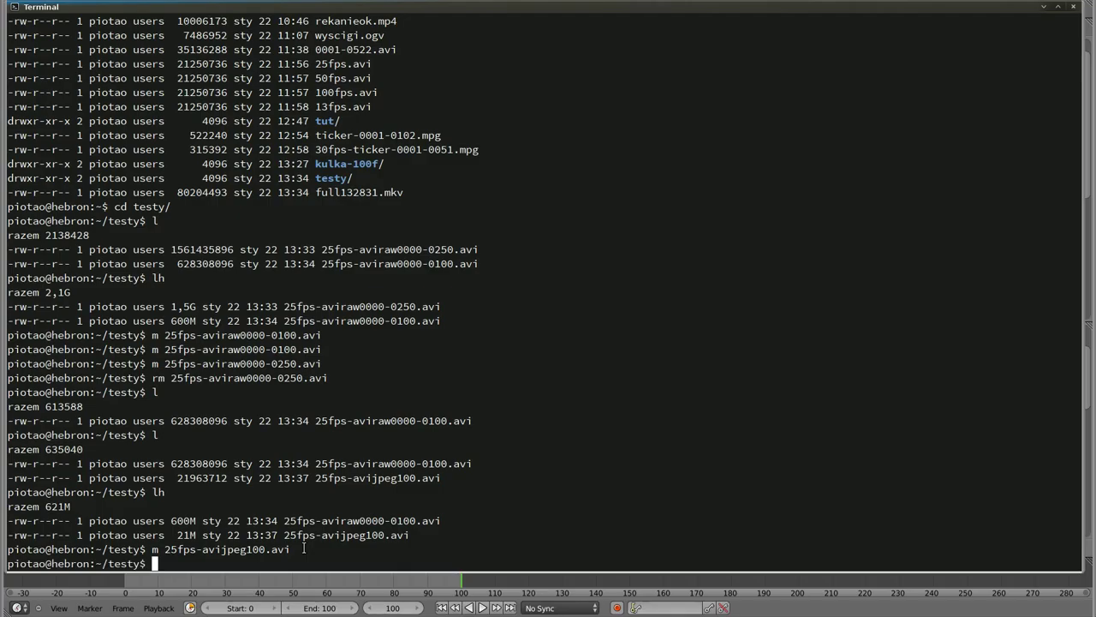
key("Up")
key("Return")
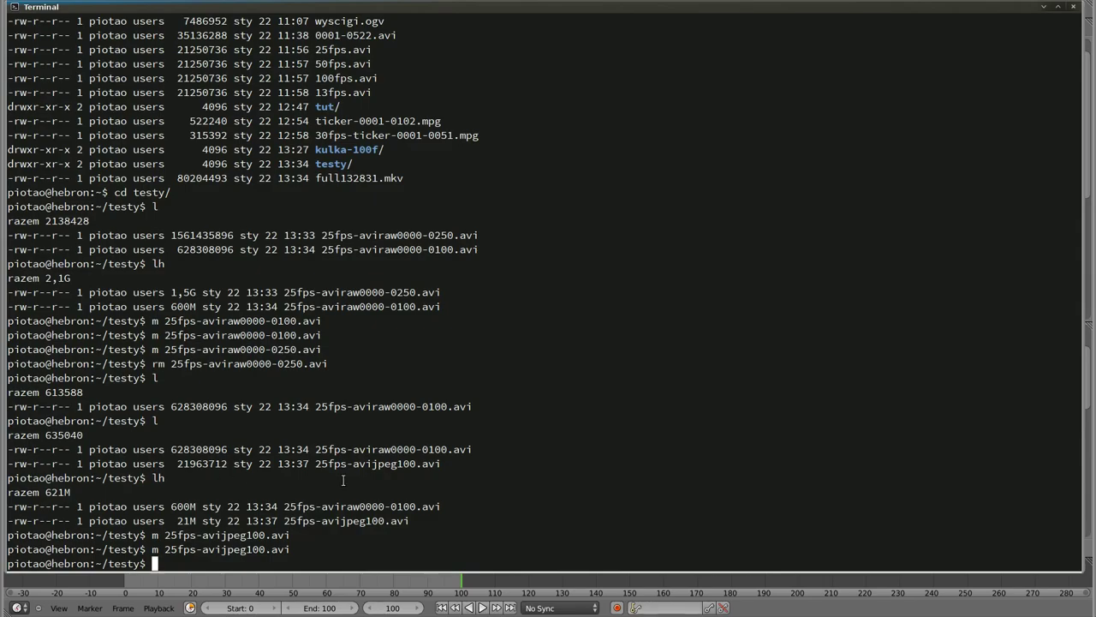
key("Up")
key("Return")
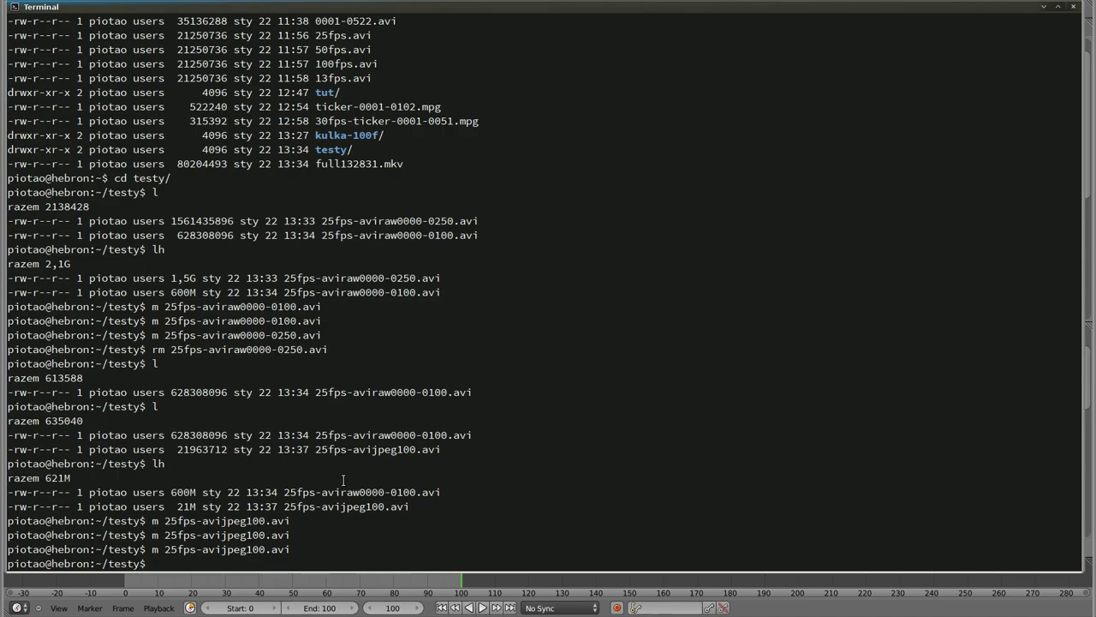
Step: Highlight the 21M size and the 25fps-avijpeg100.avi name, then return to Blender
left_click_drag(176, 506, 195, 506)
left_click(187, 506)
left_click_drag(283, 507, 407, 506)
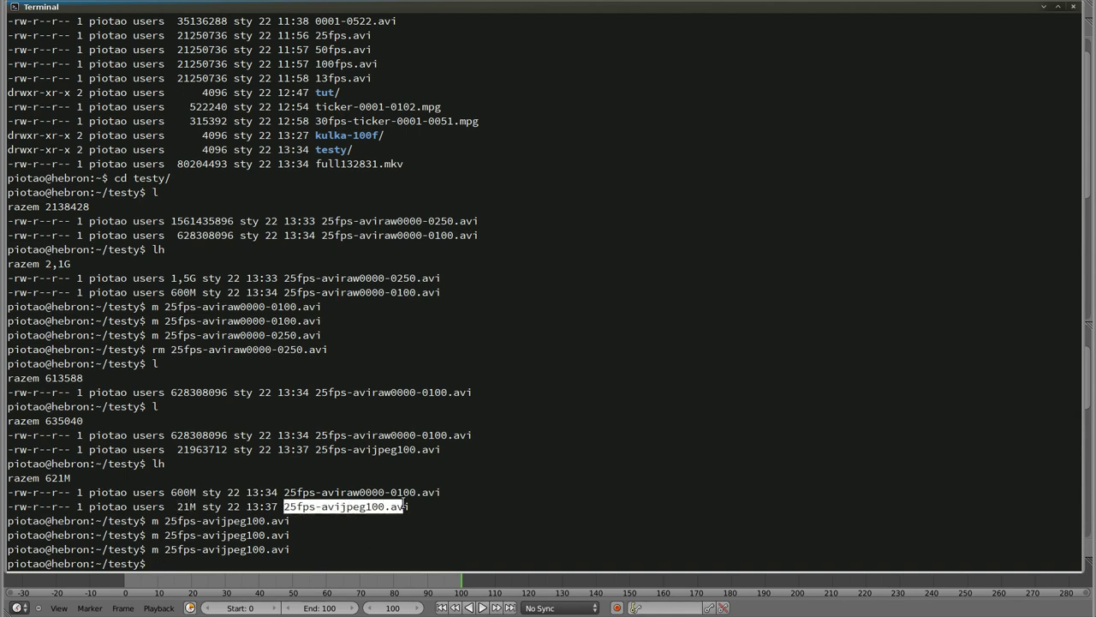
left_click(409, 507)
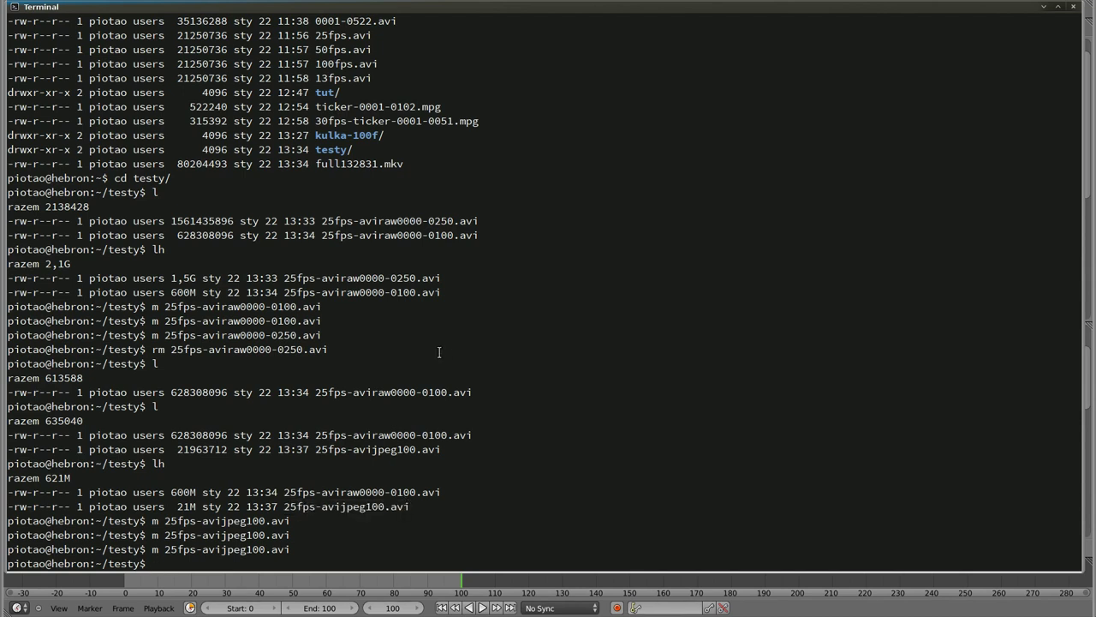
key("alt+Tab")
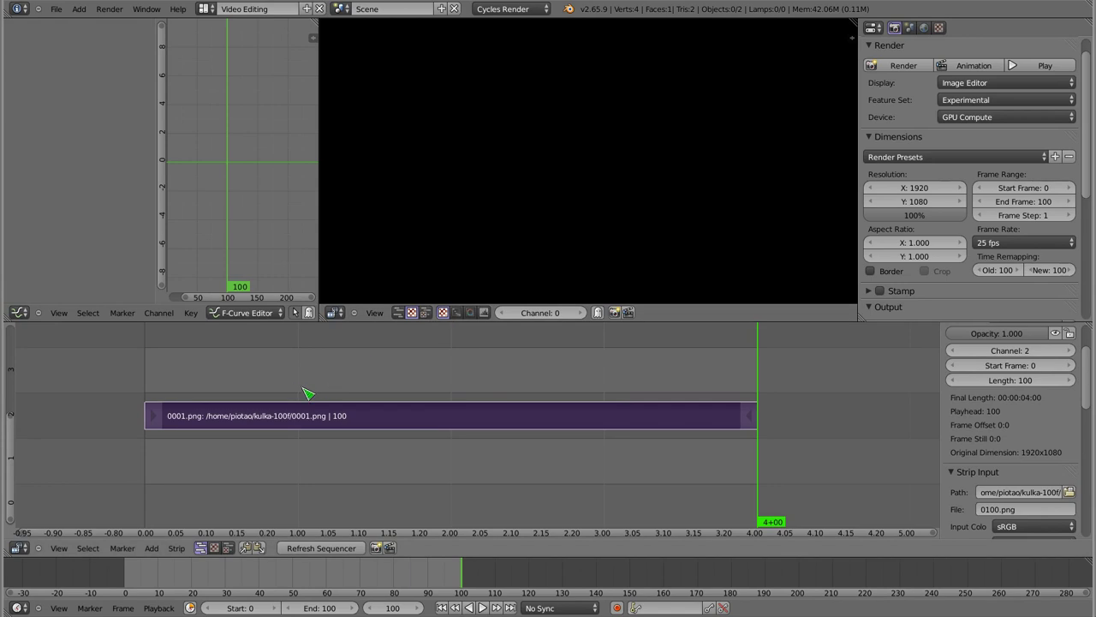
Step: Switch the output format to Frame Server, start an animation render, and cancel it
scroll(934, 214, "down", 4)
scroll(933, 214, "down", 2)
left_click(920, 195)
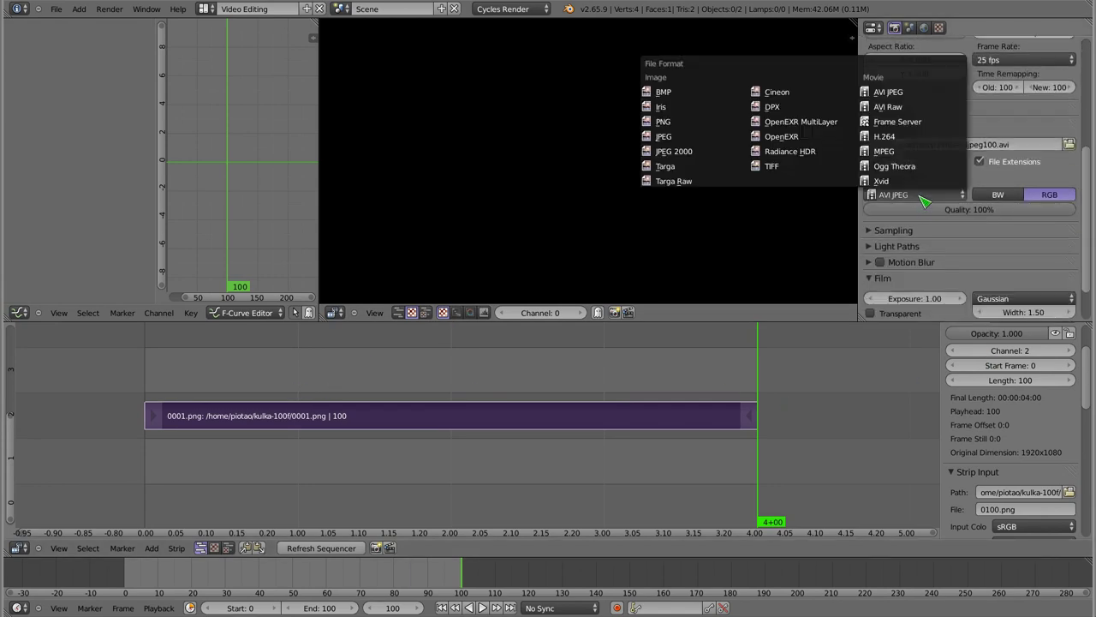
left_click(938, 127)
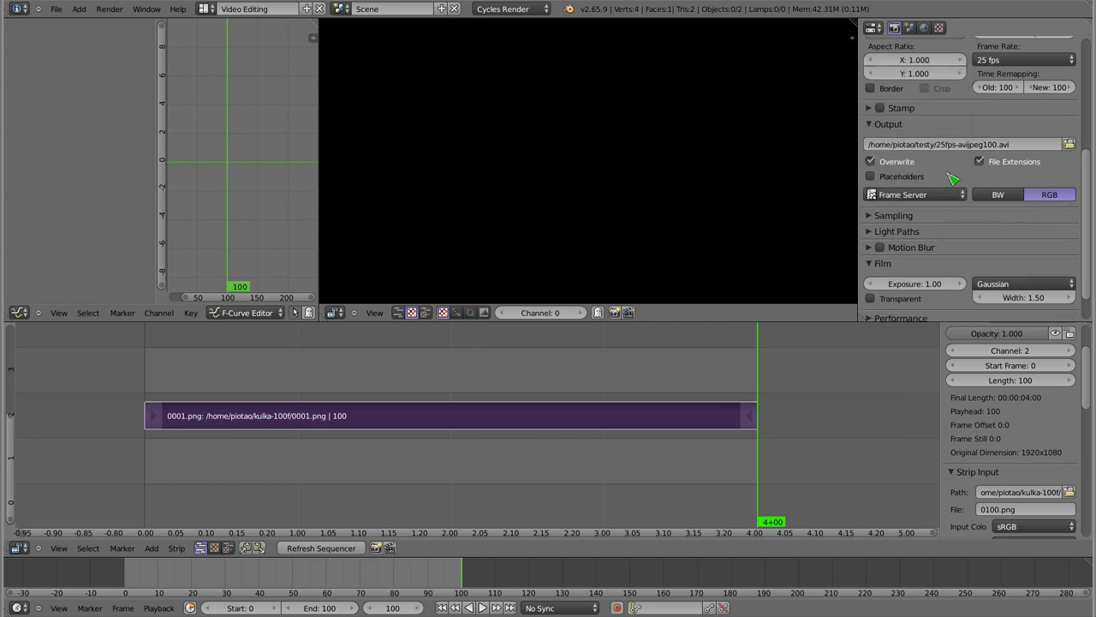
scroll(959, 206, "up", 5)
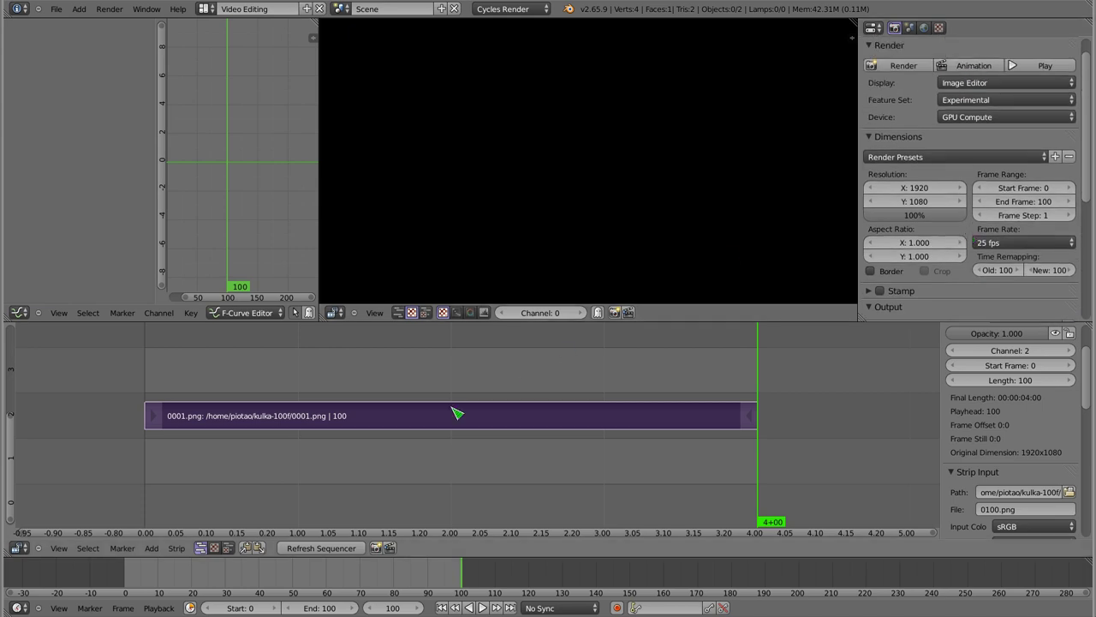
left_click(975, 67)
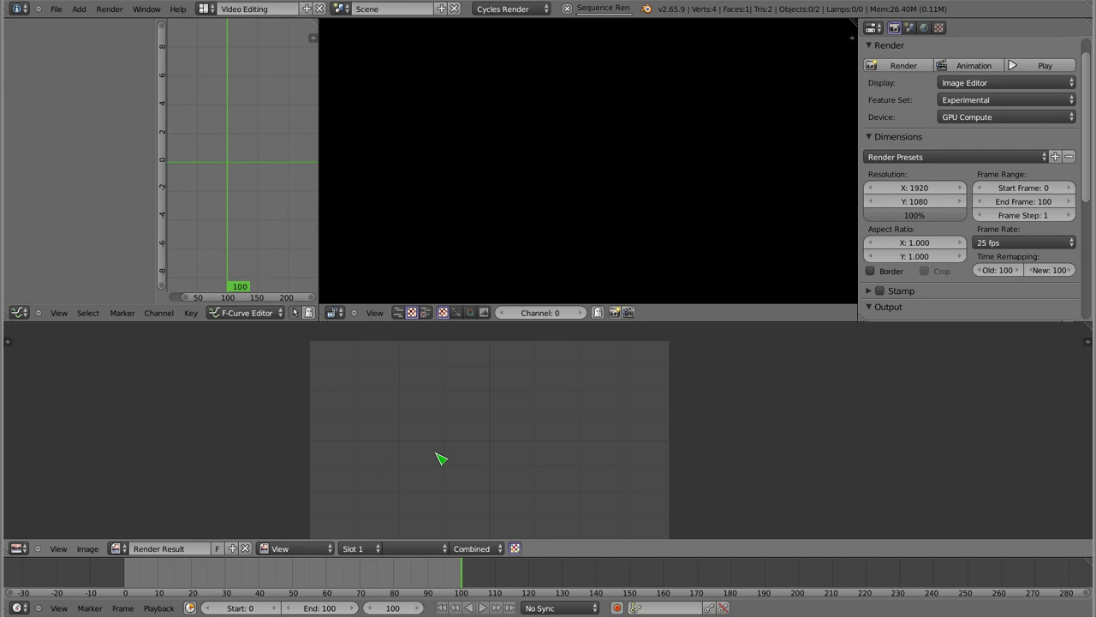
key("Escape")
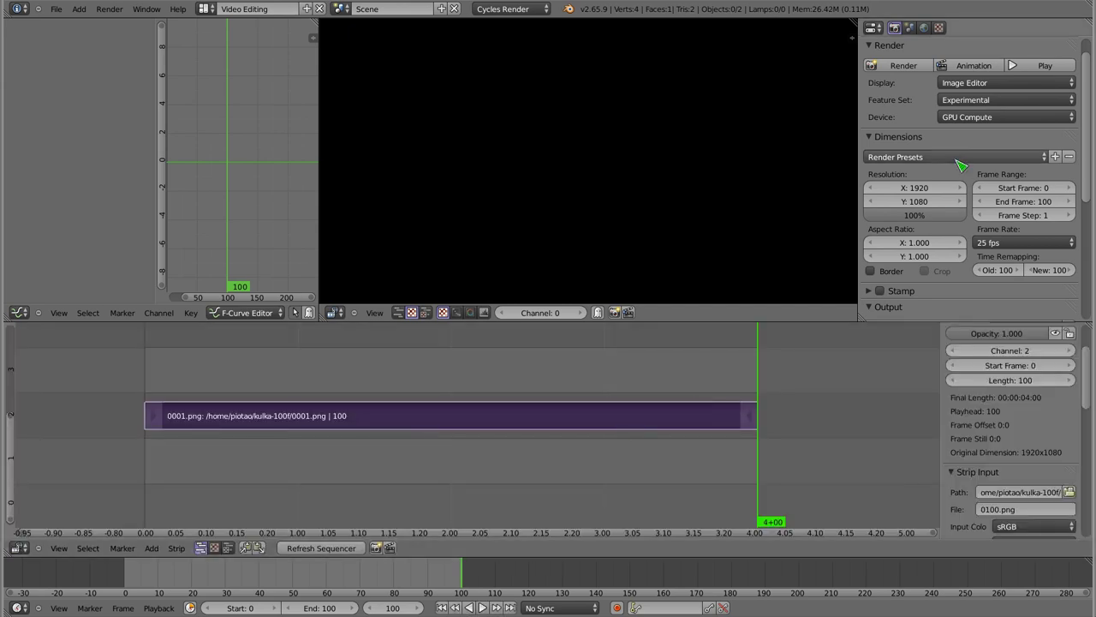
Step: Collapse the Film panel and set the output file format to H.264
scroll(951, 221, "down", 4)
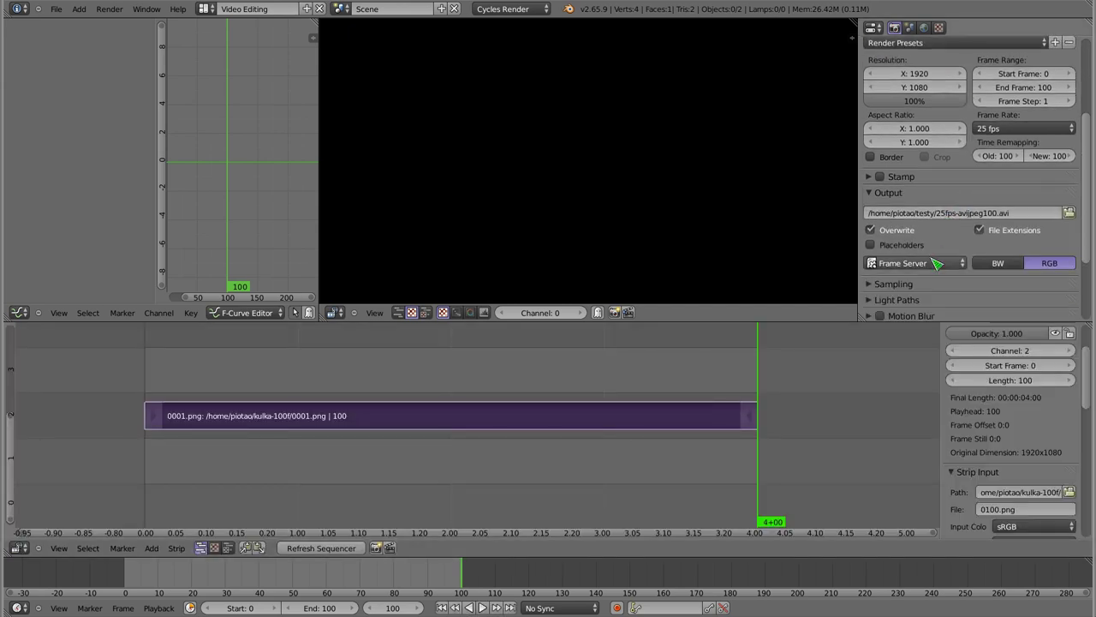
scroll(933, 265, "down", 3)
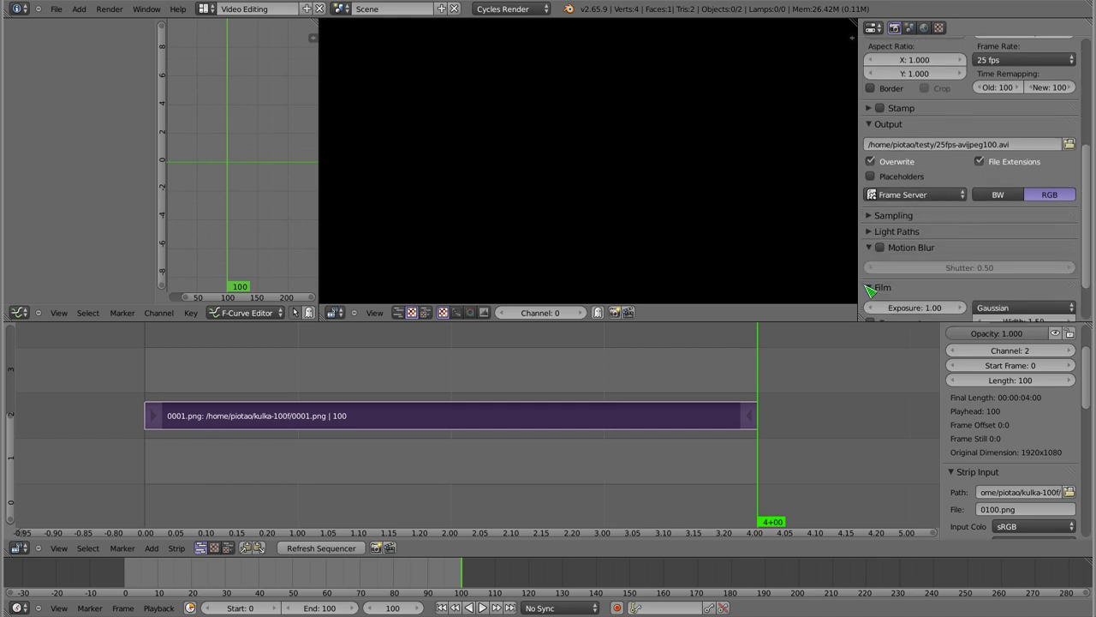
left_click(874, 264)
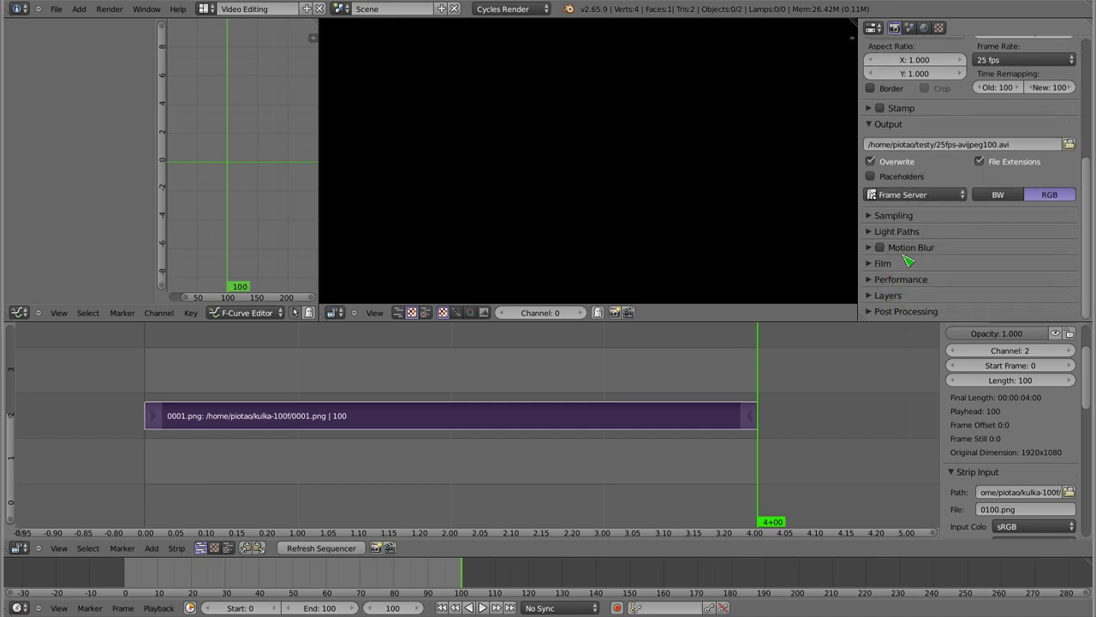
left_click(945, 199)
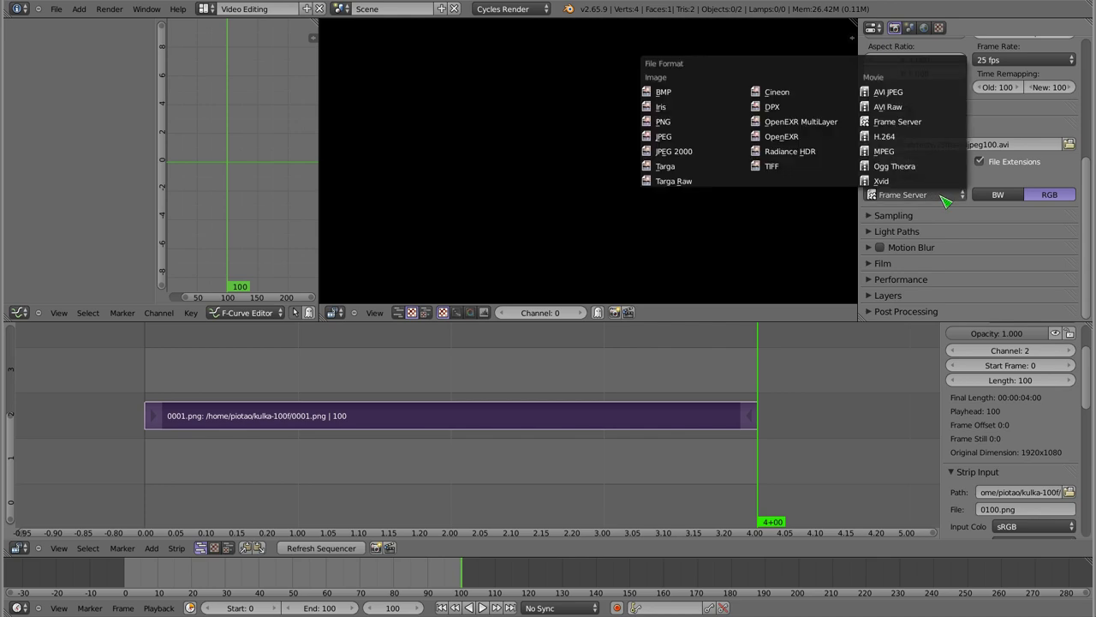
left_click(913, 144)
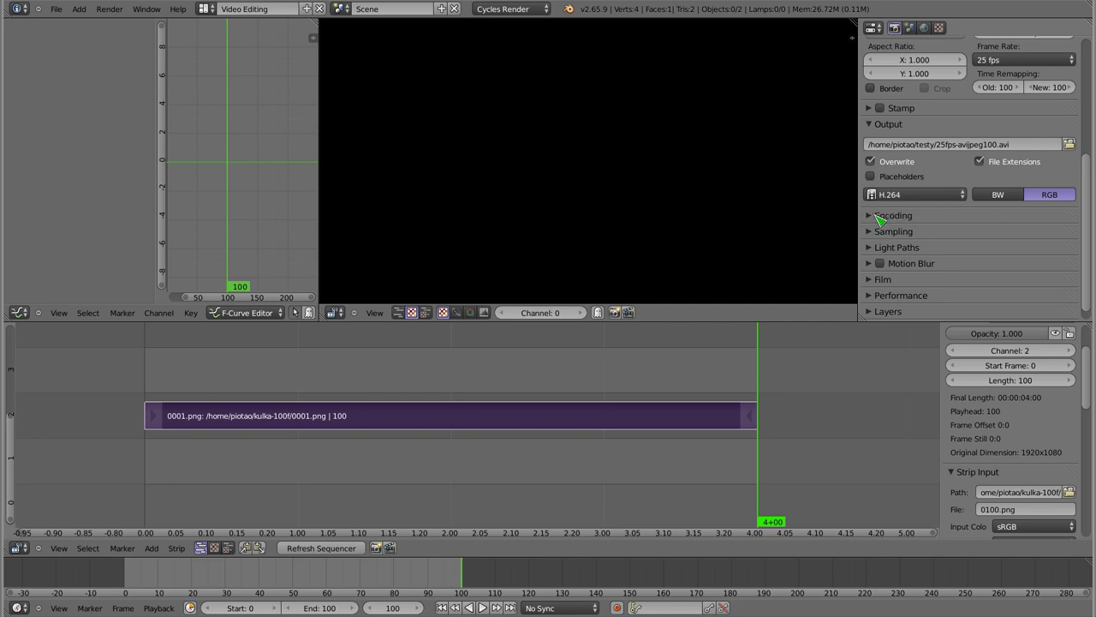
Step: Expand Encoding and try the Xvid and VCD encoding presets
left_click(879, 216)
scroll(925, 217, "down", 5)
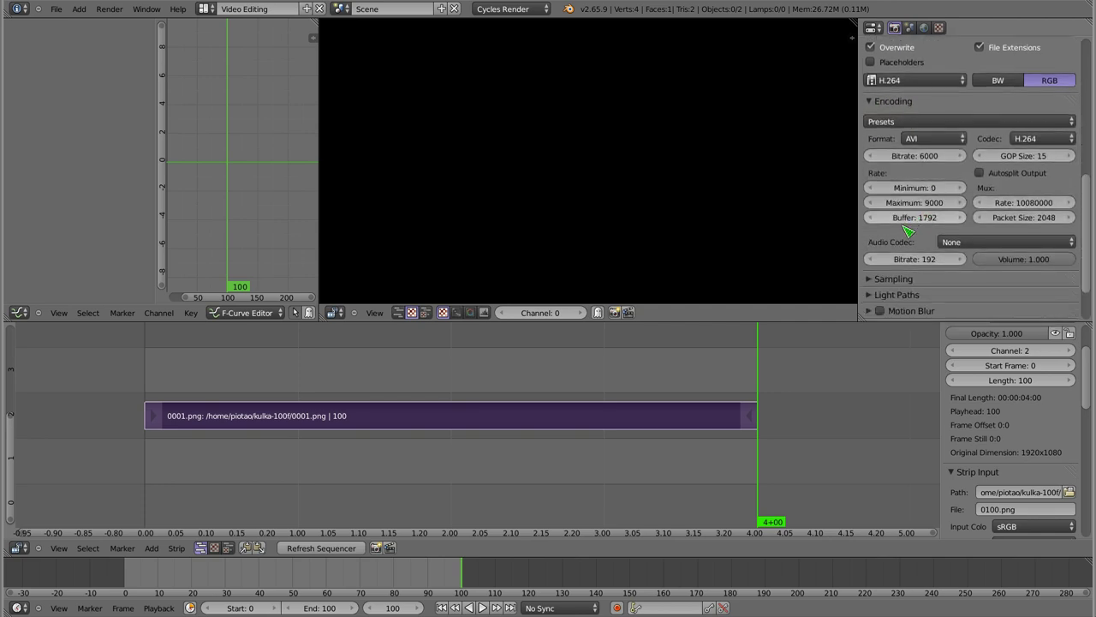
left_click(921, 82)
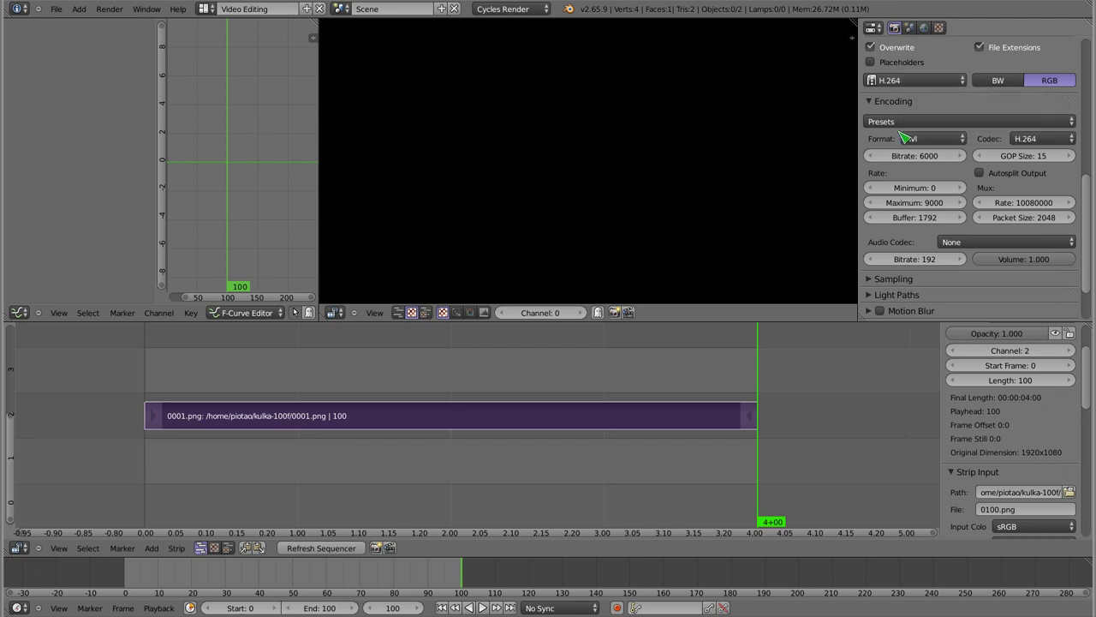
left_click(891, 124)
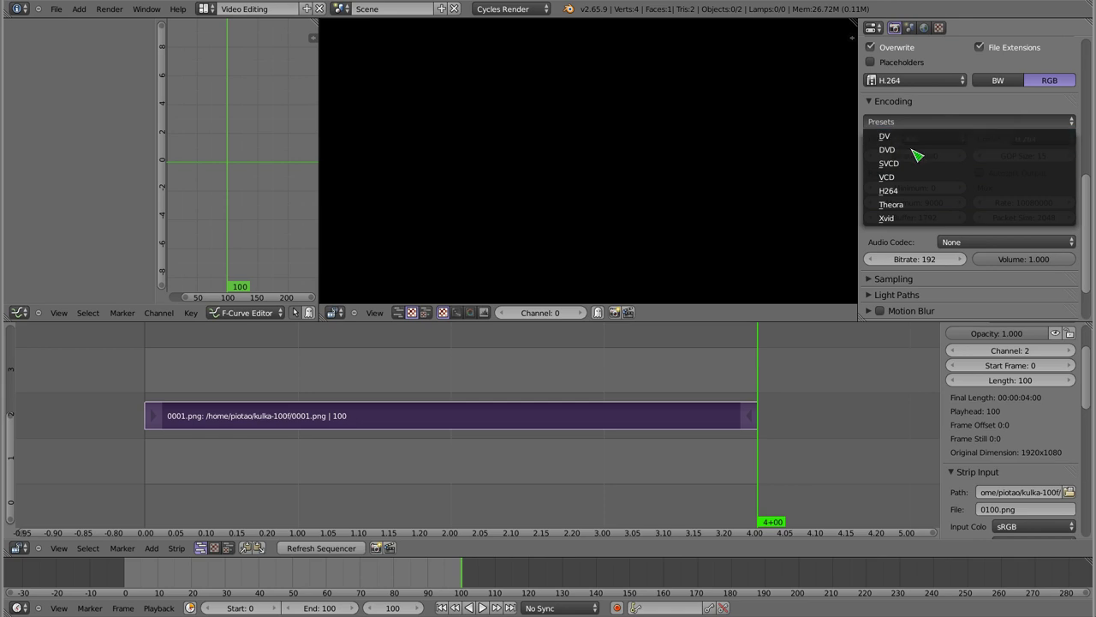
left_click(921, 219)
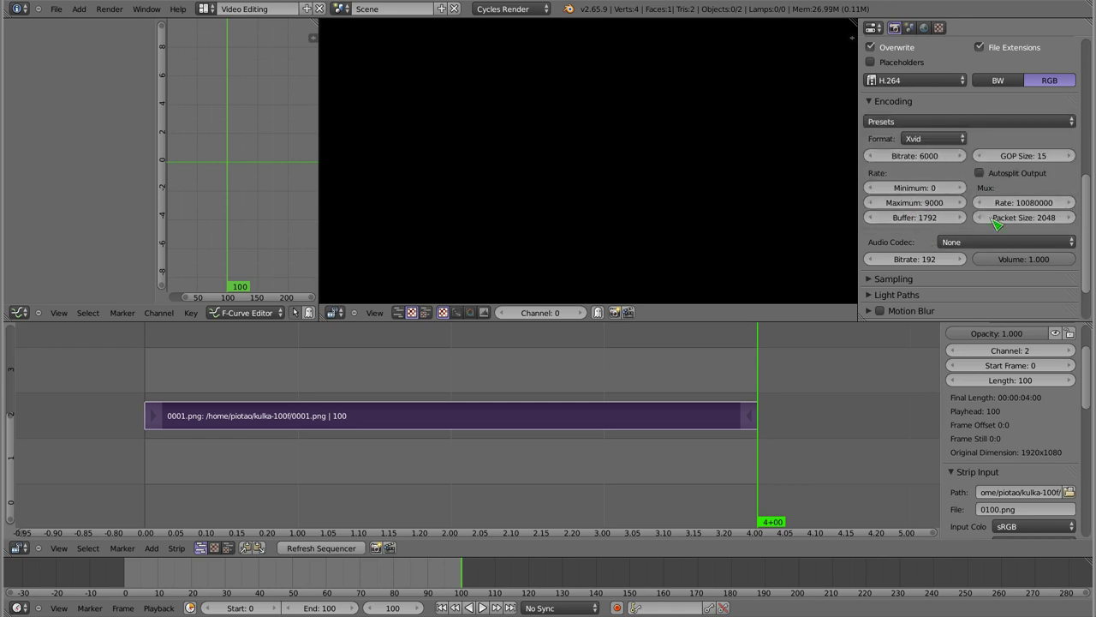
left_click(934, 138)
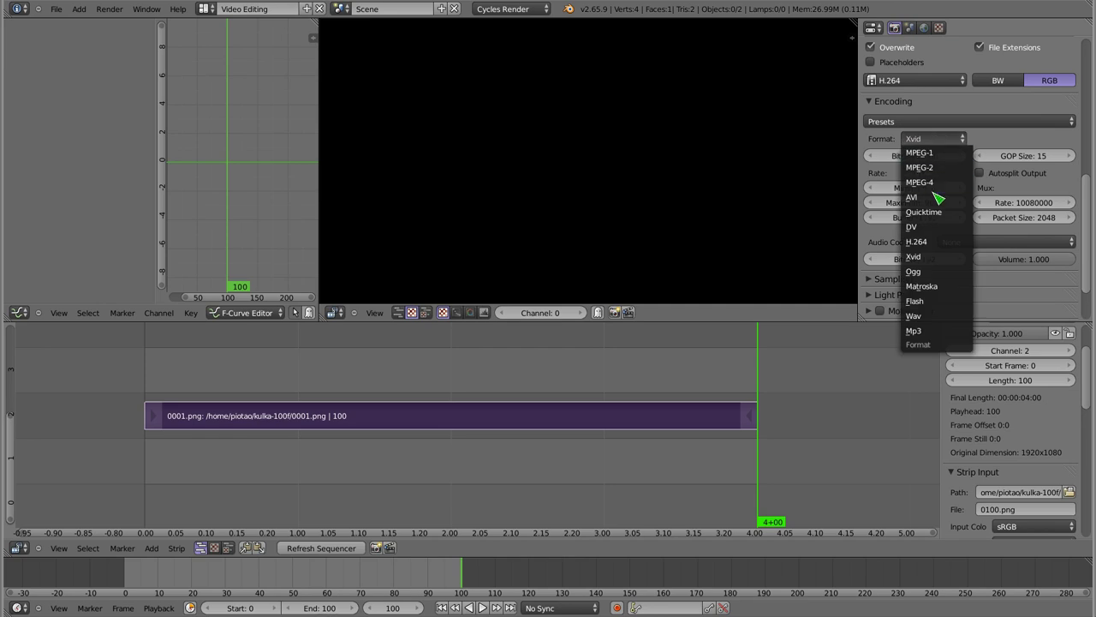
left_click(915, 122)
left_click(925, 203)
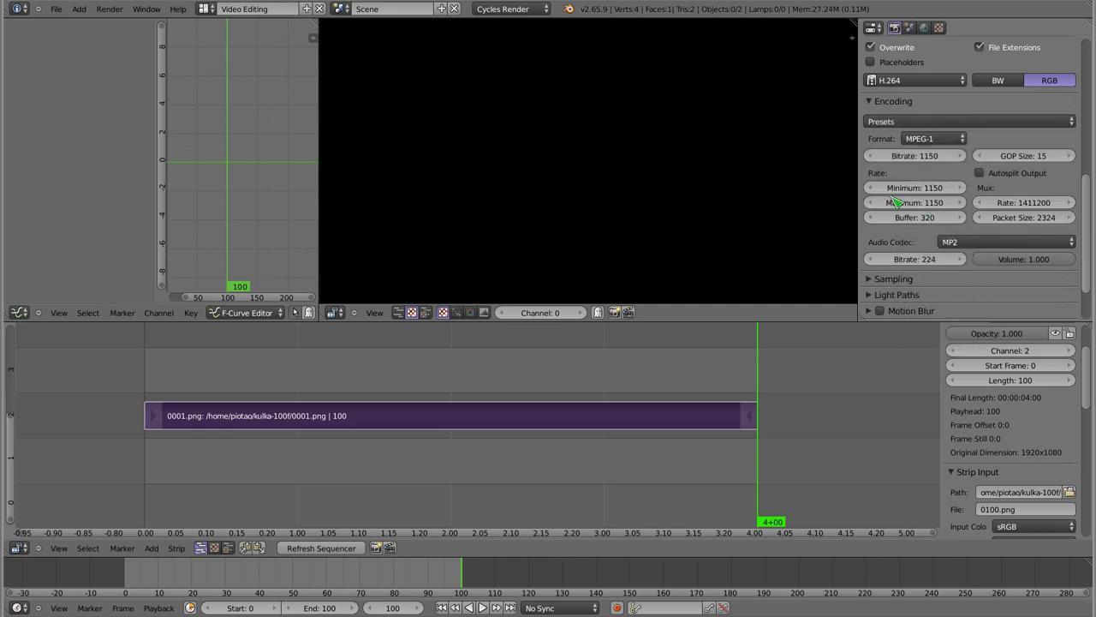
Step: Try the DVD preset, then apply the H264 preset and keep H.264 as file format
left_click(927, 122)
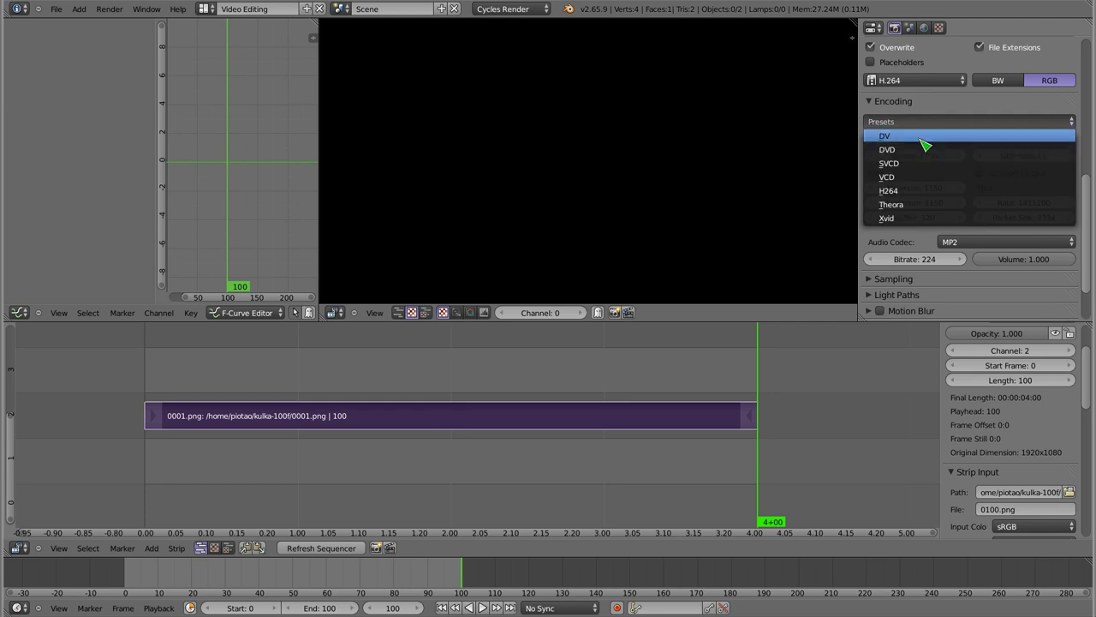
left_click(925, 150)
left_click(929, 124)
left_click(926, 190)
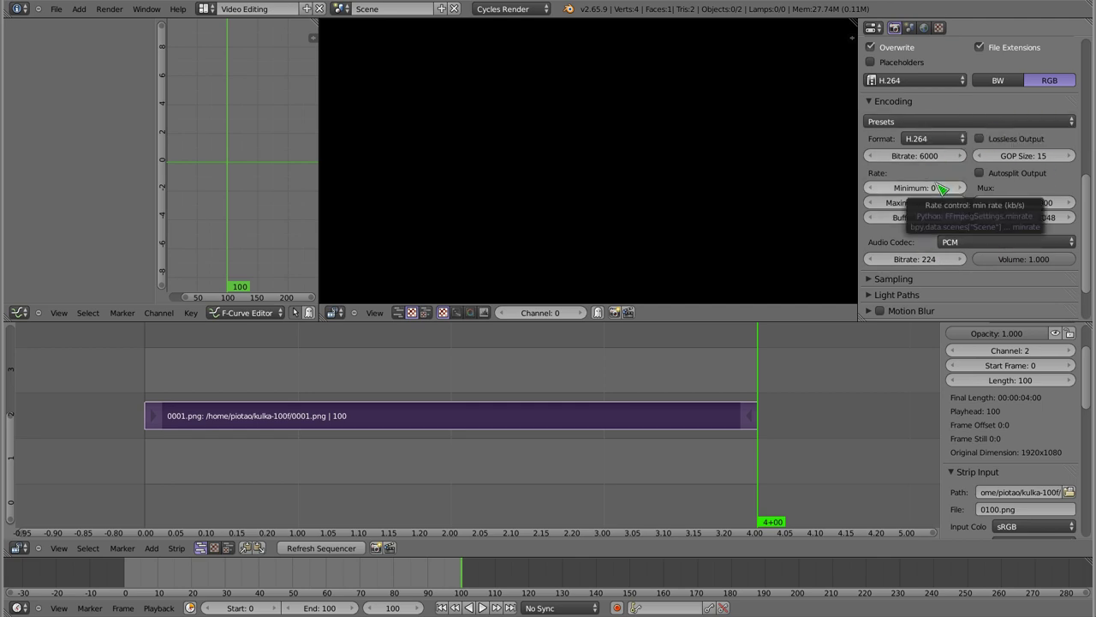
left_click(900, 83)
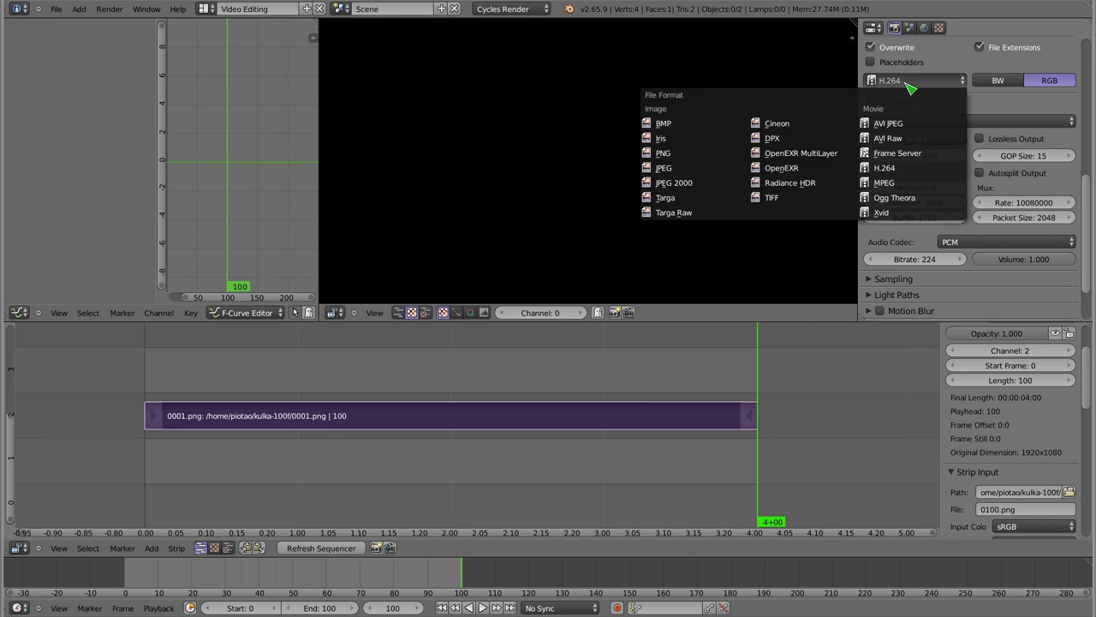
left_click(908, 167)
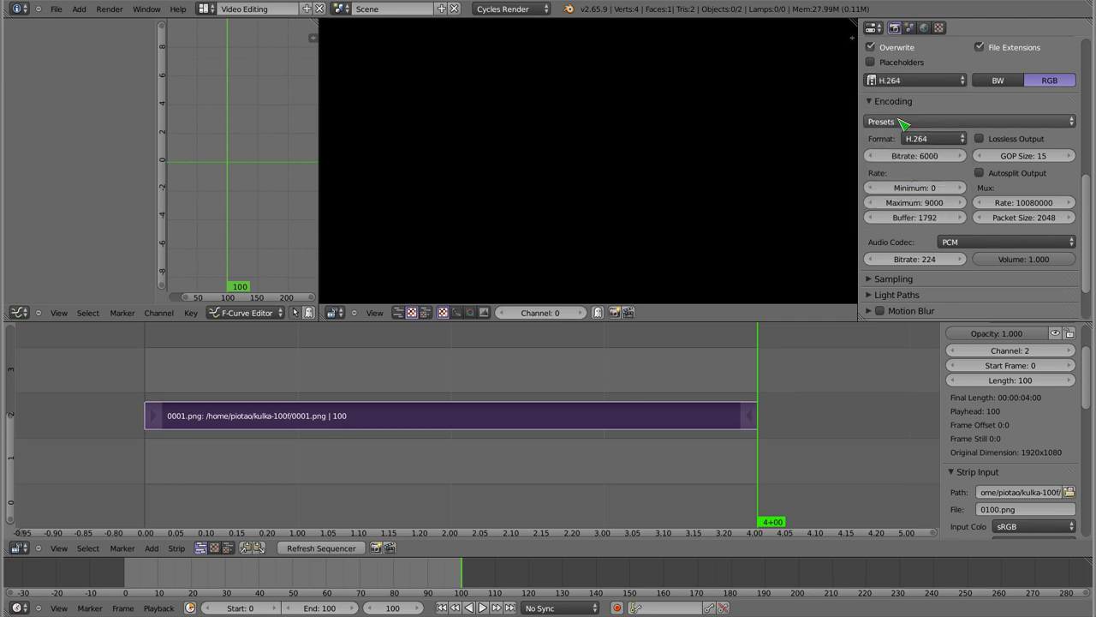
left_click(920, 139)
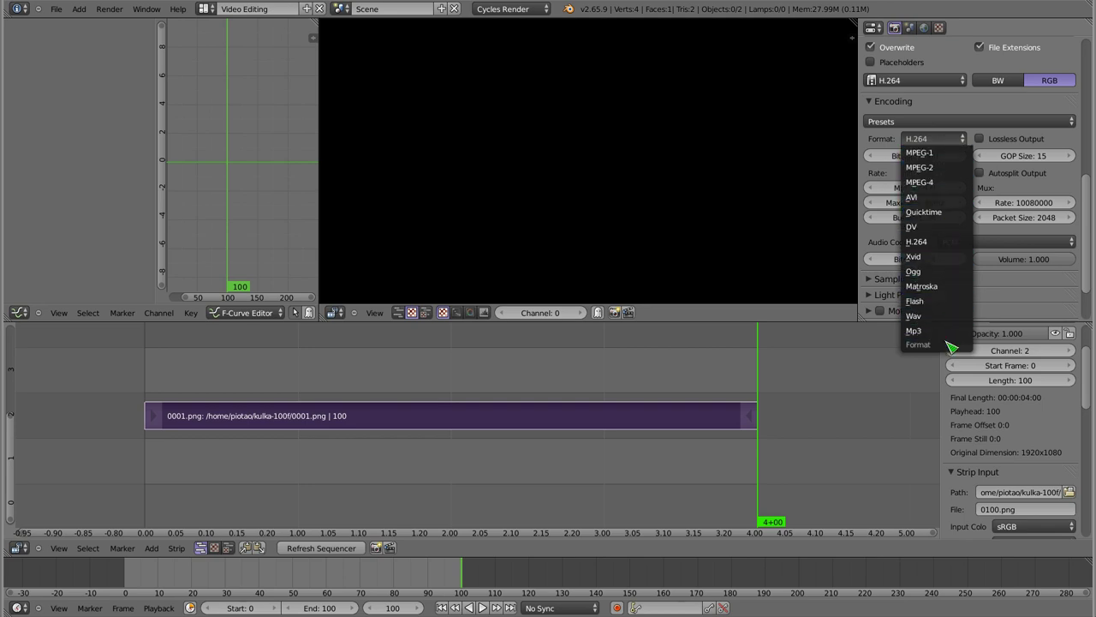
Step: Set the encoding format to MPEG-1 and the audio codec to None
left_click(940, 152)
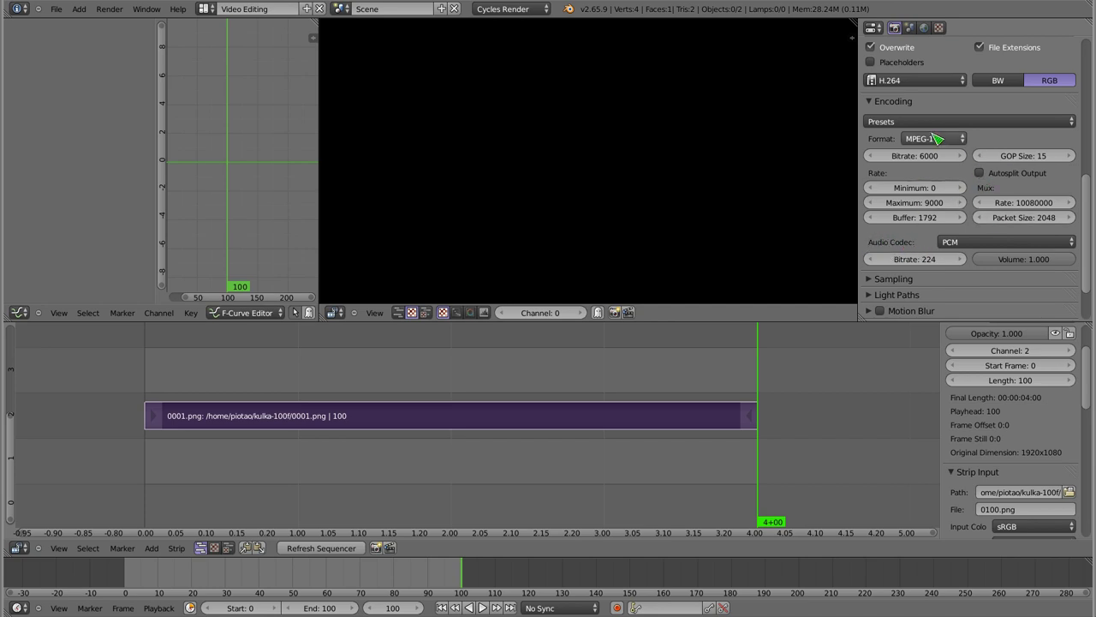
left_click(951, 243)
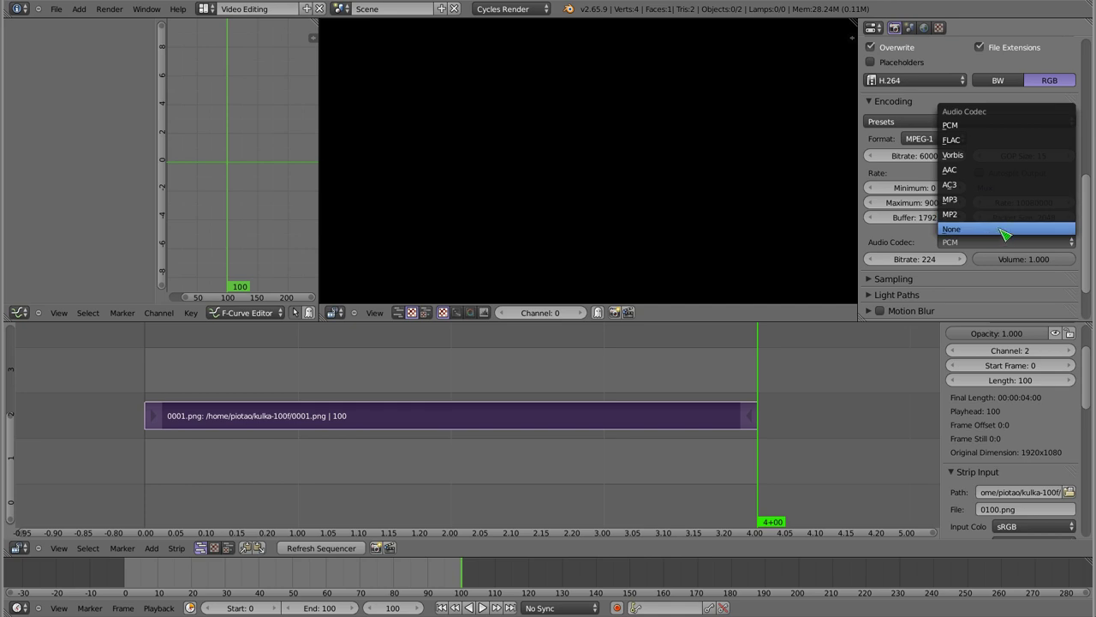
left_click(1004, 234)
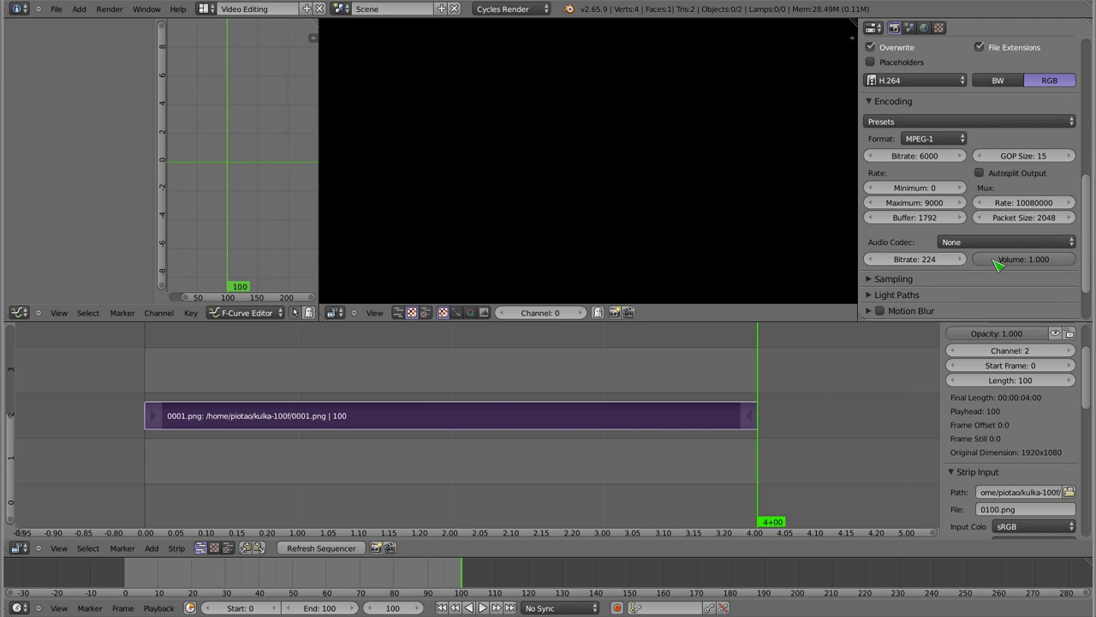
scroll(995, 201, "up", 5)
Step: Change the output path to /home/piotao/testy/25fps-h264-mpeg1.avi
scroll(996, 202, "up", 2)
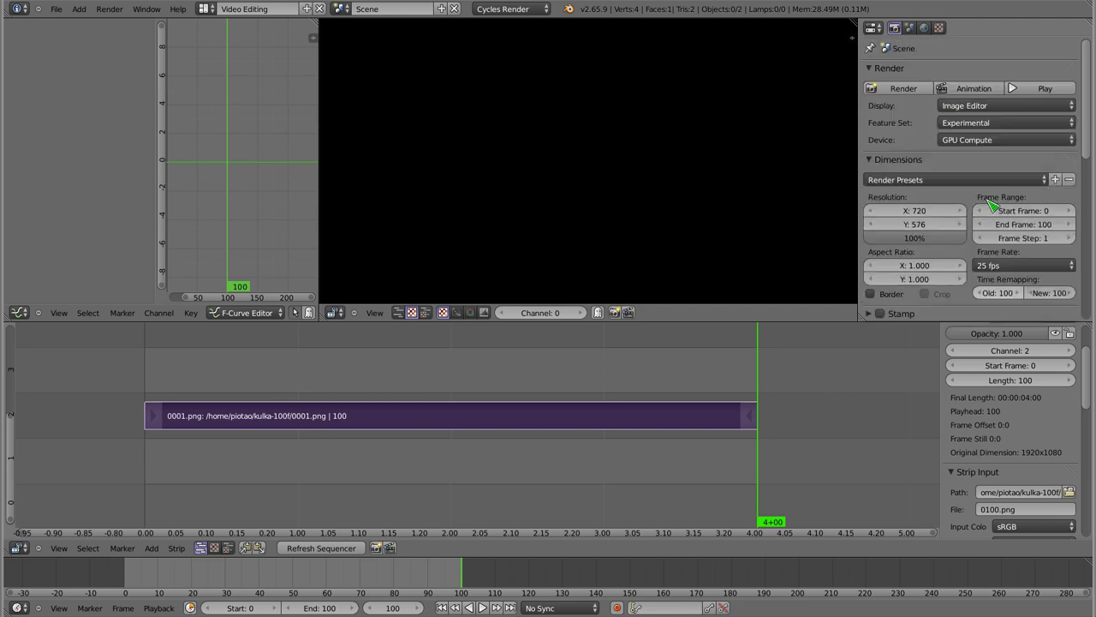
scroll(945, 194, "down", 3)
scroll(962, 154, "down", 2)
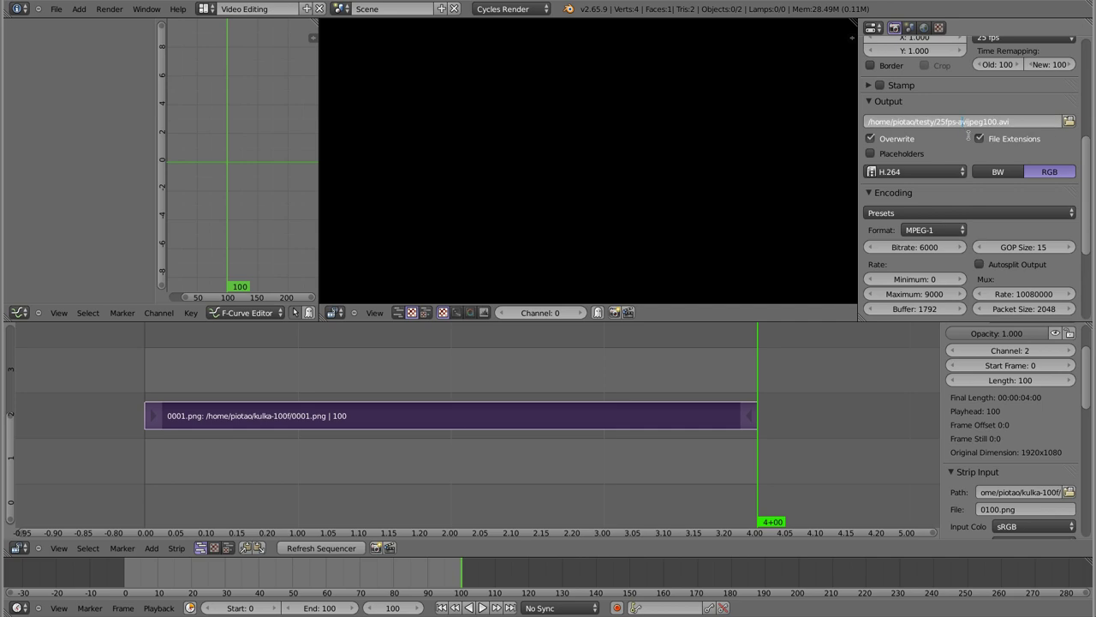
key("Delete")
key("Delete")
key("Delete")
key("Return")
scroll(989, 151, "up", 5)
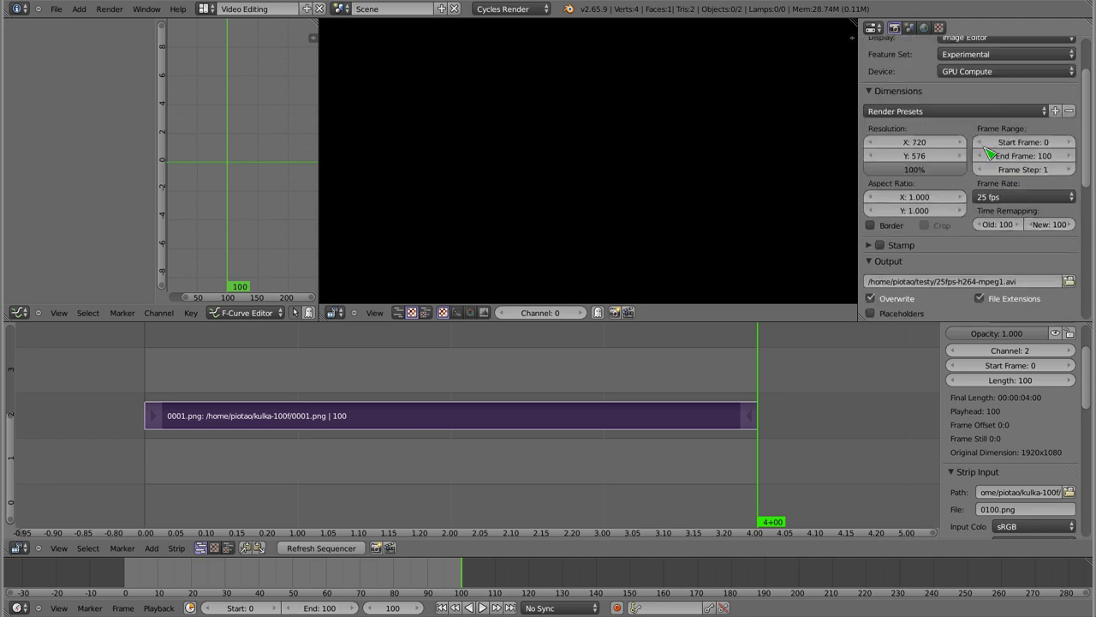
scroll(985, 137, "up", 2)
Step: Render frames 0–100 with the H.264/MPEG-1 settings, then switch to the terminal
left_click(974, 89)
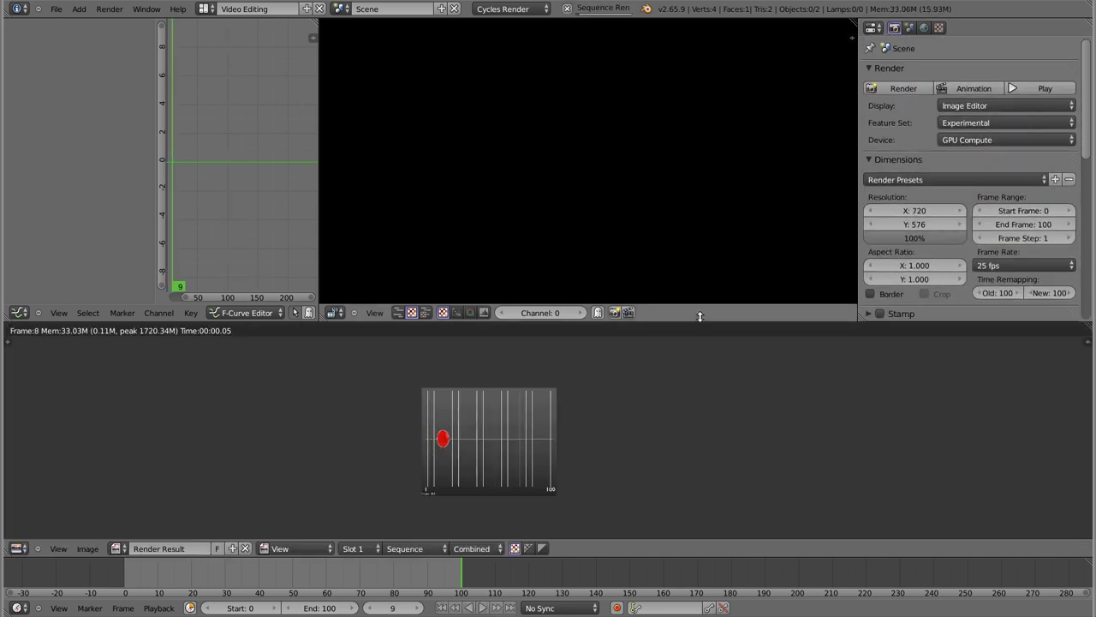
scroll(509, 454, "up", 3)
scroll(509, 454, "down", 1)
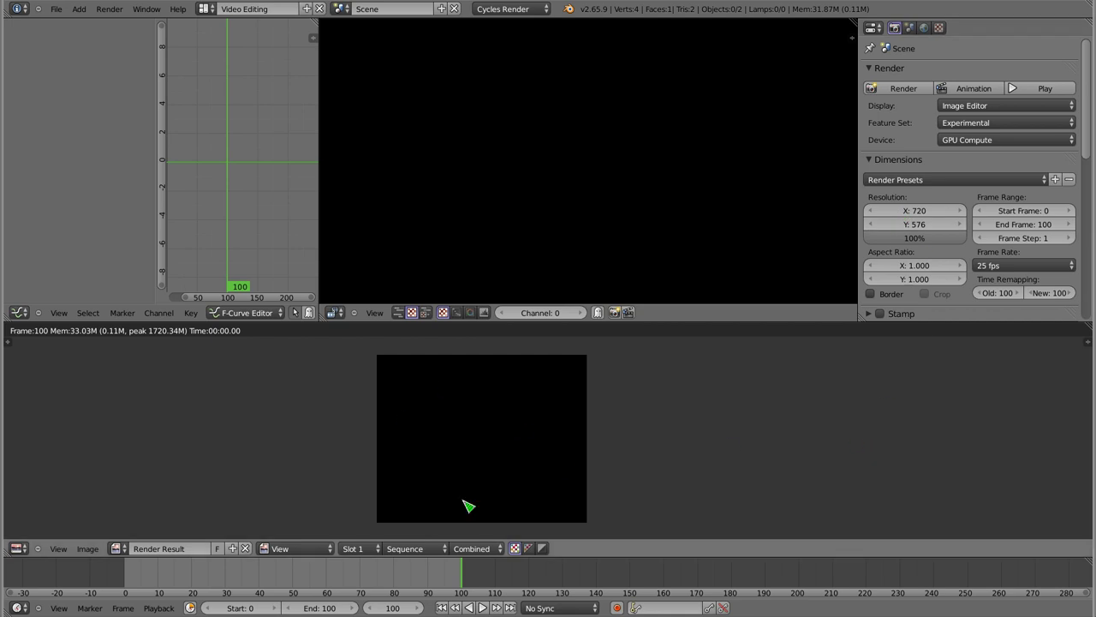
key("alt+Tab")
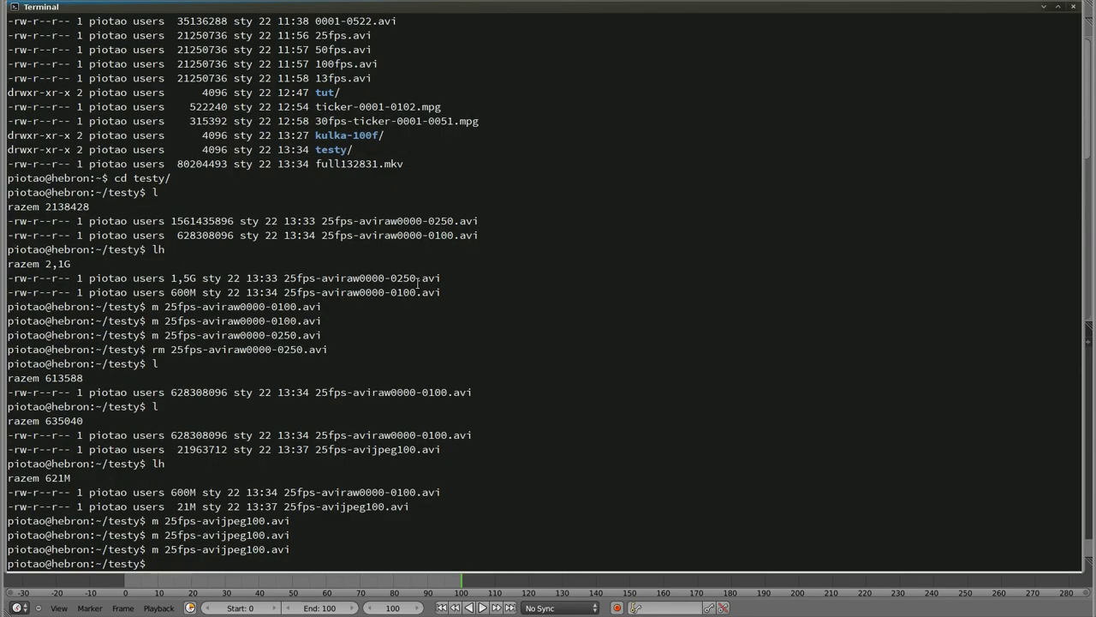
Step: Rename the new 0000-0100 render to 25fps-h264-mpeg1.mpg with mv
type("l")
key("Return")
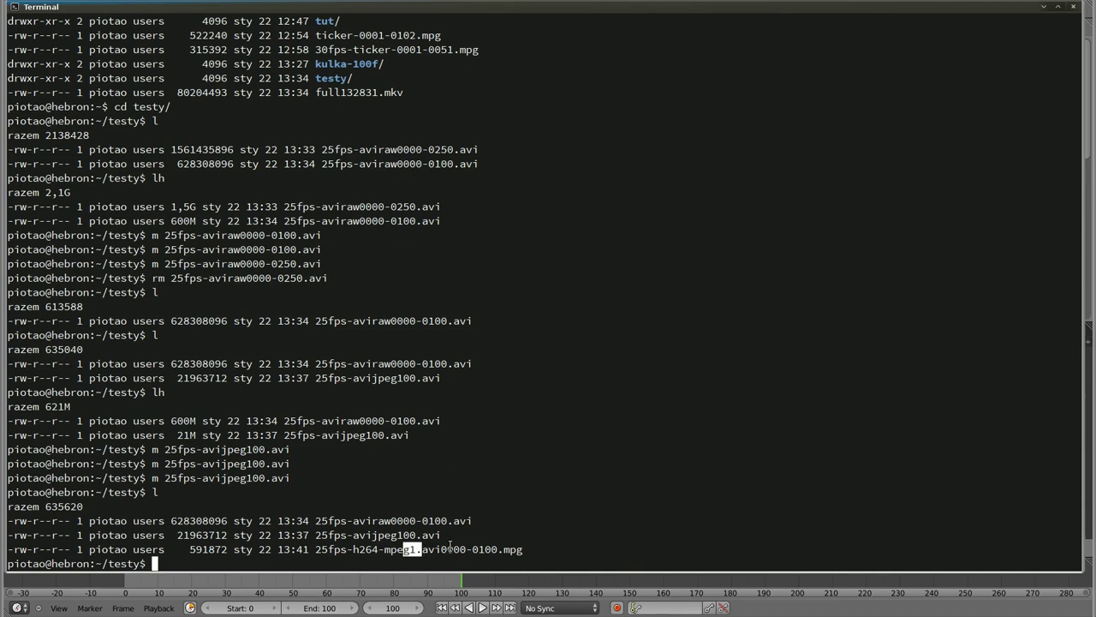
mouse_move(440, 549)
left_mouse_down()
mouse_move(519, 549)
mouse_move(445, 549)
left_mouse_up()
type("mv 25fps-h")
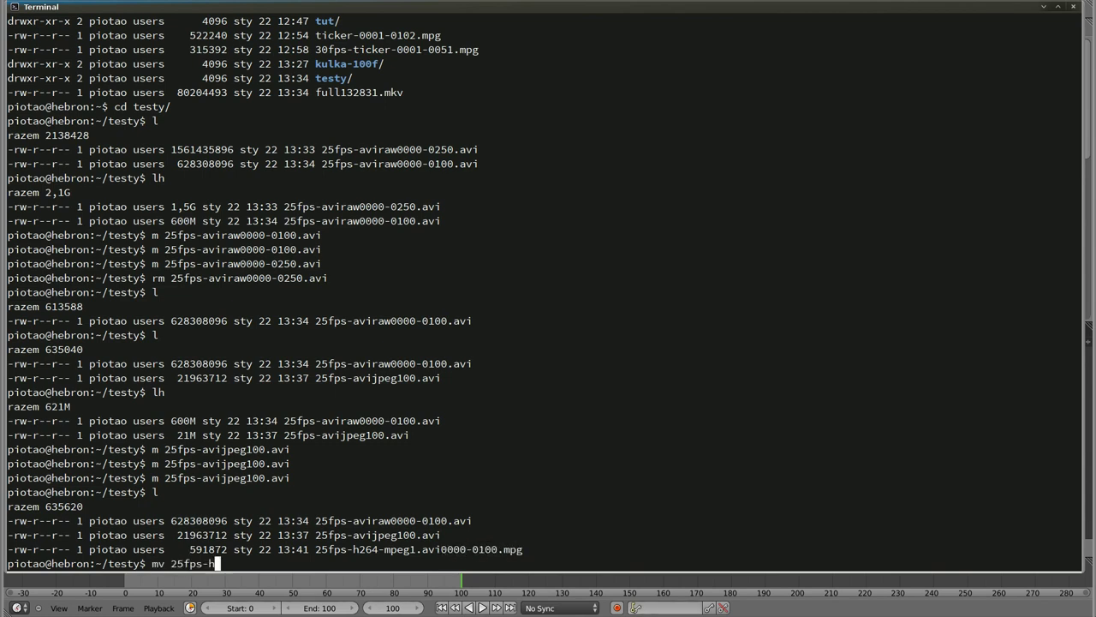
key("Tab")
type("25fps-h")
key("Tab")
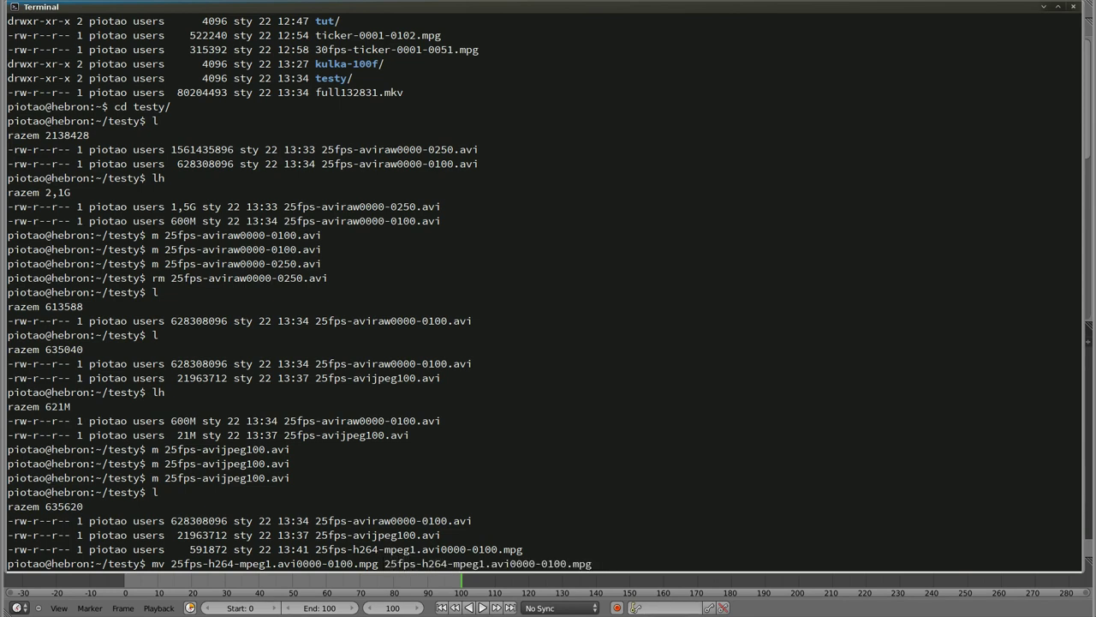
key("BackSpace")
key("BackSpace")
key("BackSpace")
key("BackSpace")
key("BackSpace")
key("BackSpace")
key("BackSpace")
key("BackSpace")
key("BackSpace")
key("BackSpace")
type("mpg")
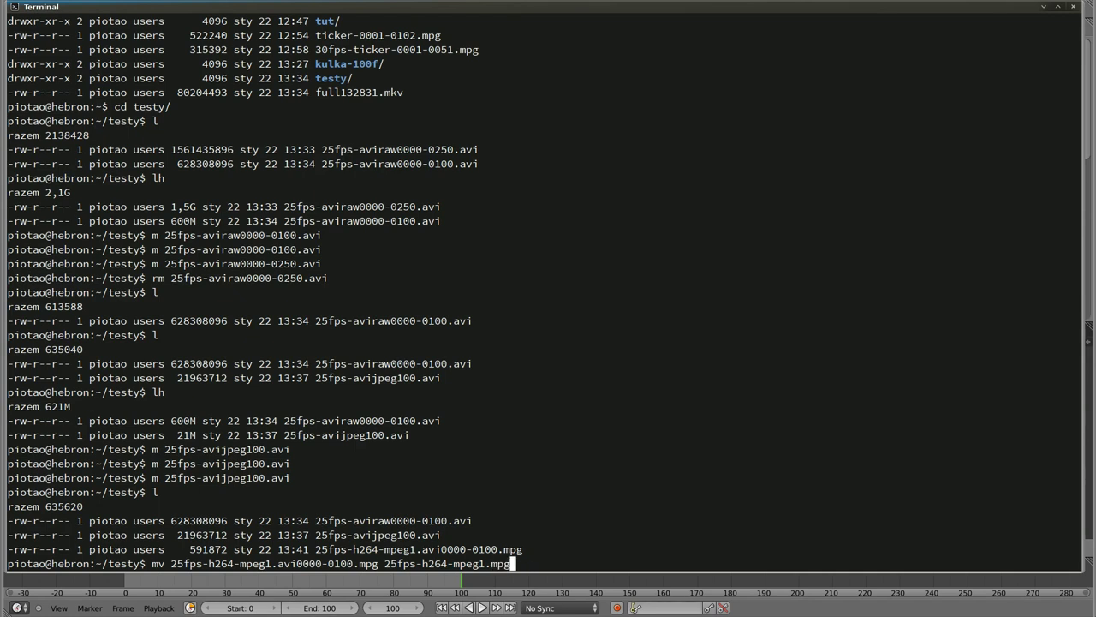
key("Return")
Step: List the folder with human-readable sizes and check the file's 578K size
type("l")
key("Return")
type("h")
key("Return")
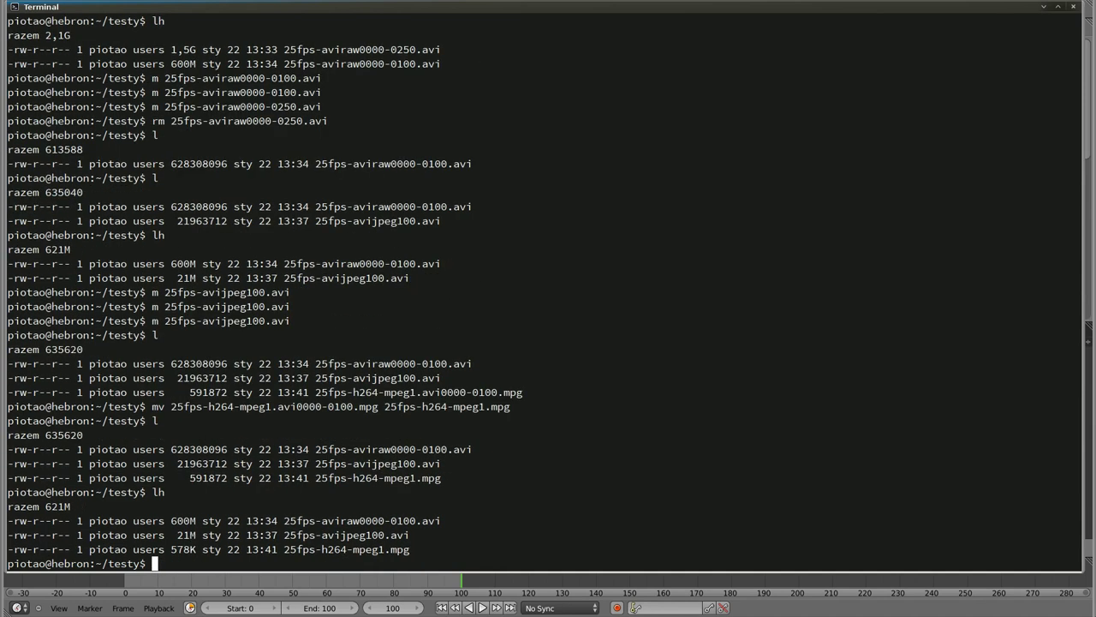
left_click_drag(285, 549, 334, 549)
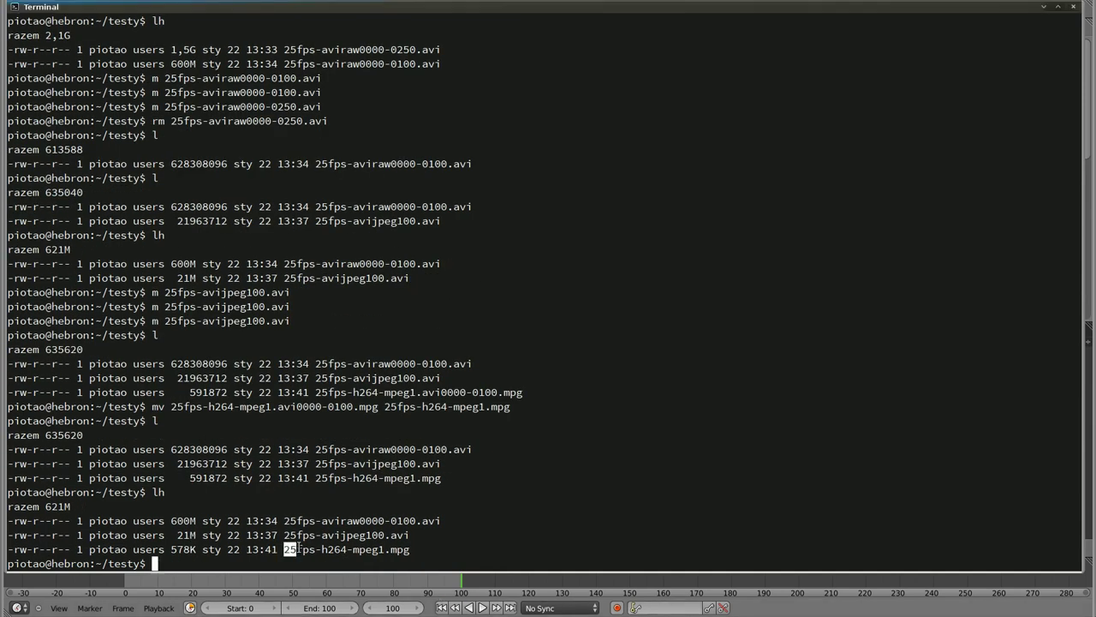
left_click_drag(171, 549, 197, 549)
left_click(190, 549)
type("m 2")
Step: Play 25fps-h264-mpeg1.mpg, then return to Blender
key("Tab")
type("h")
key("Tab")
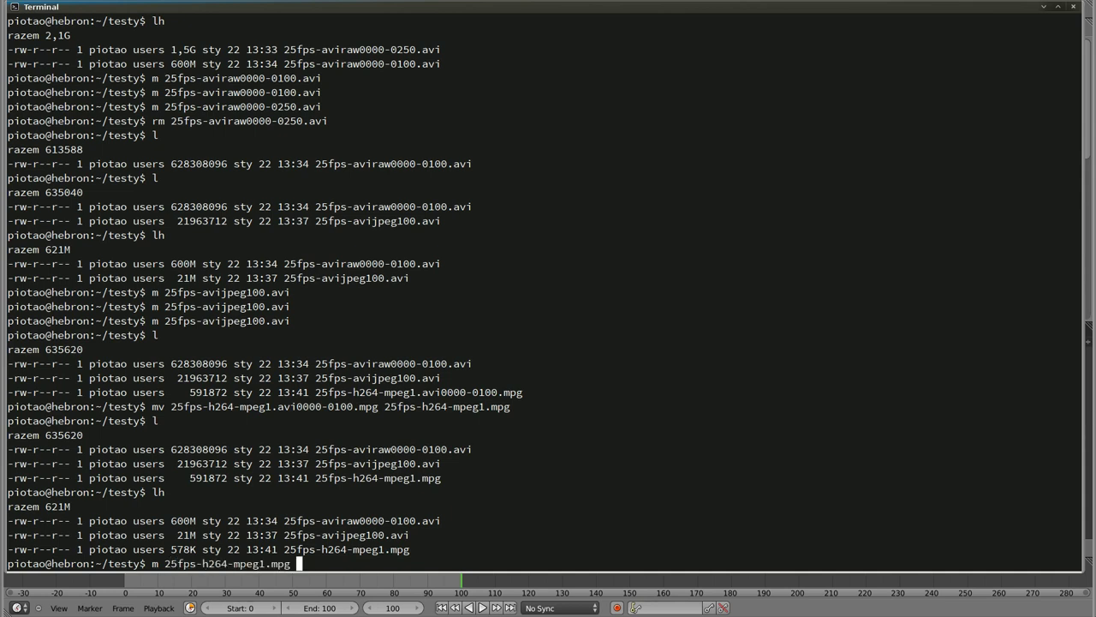
key("Return")
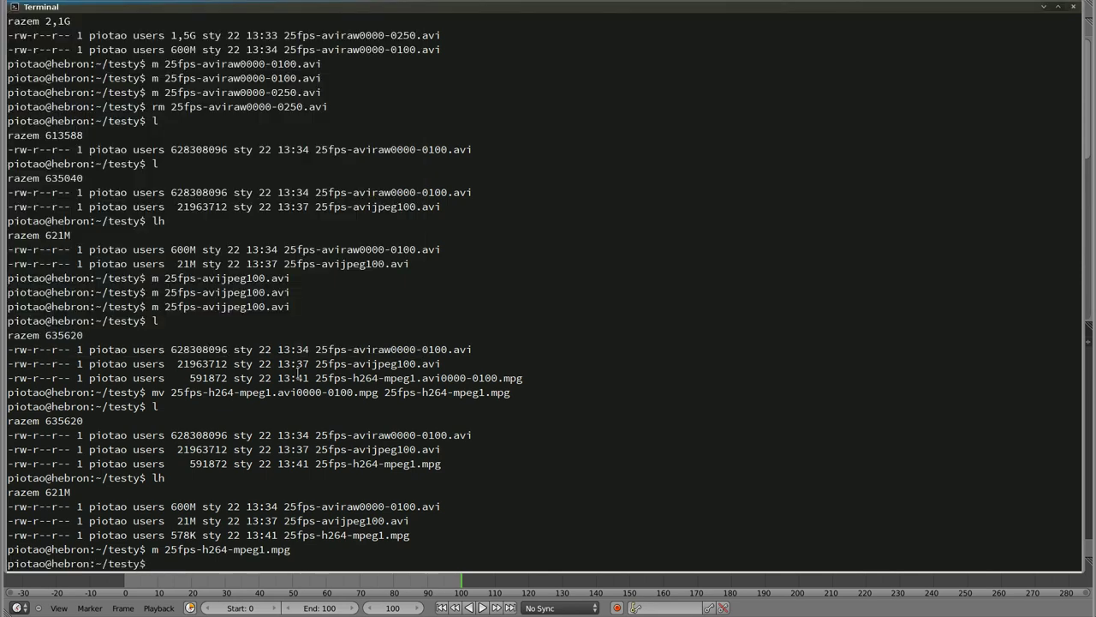
key("alt+Tab")
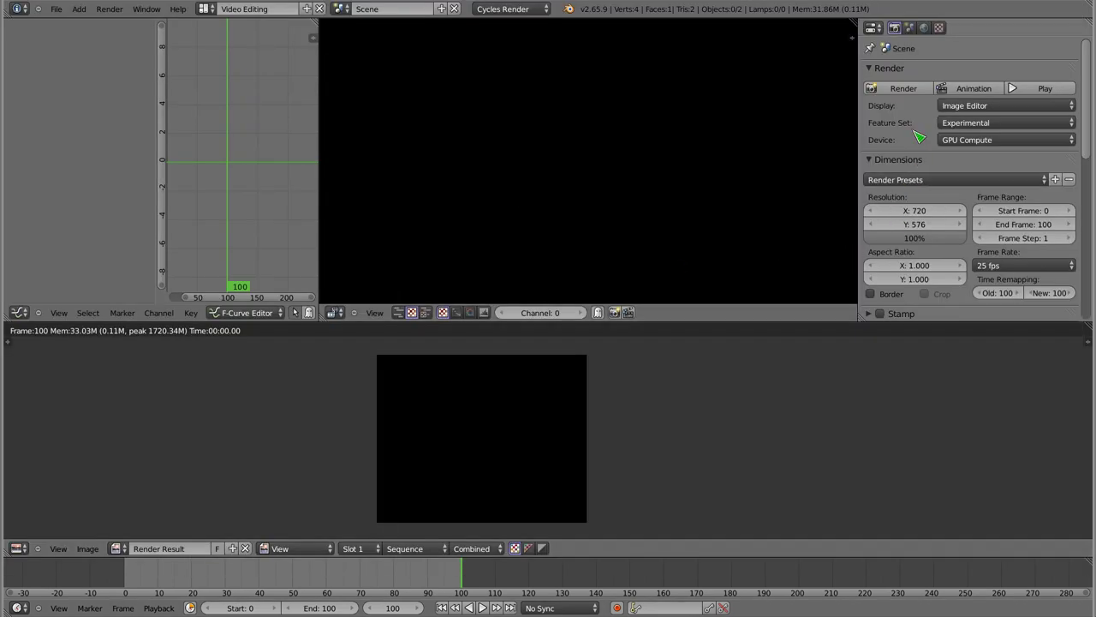
Step: Bring back the sequencer strip and set the render resolution to 1920x1080
key("shift+F8")
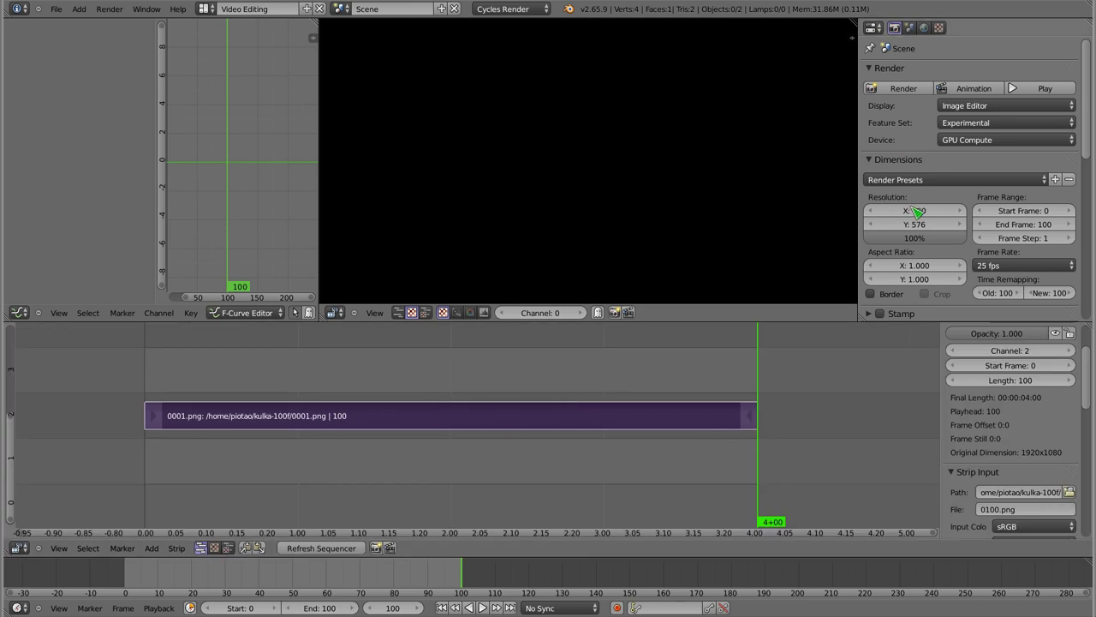
left_click(935, 180)
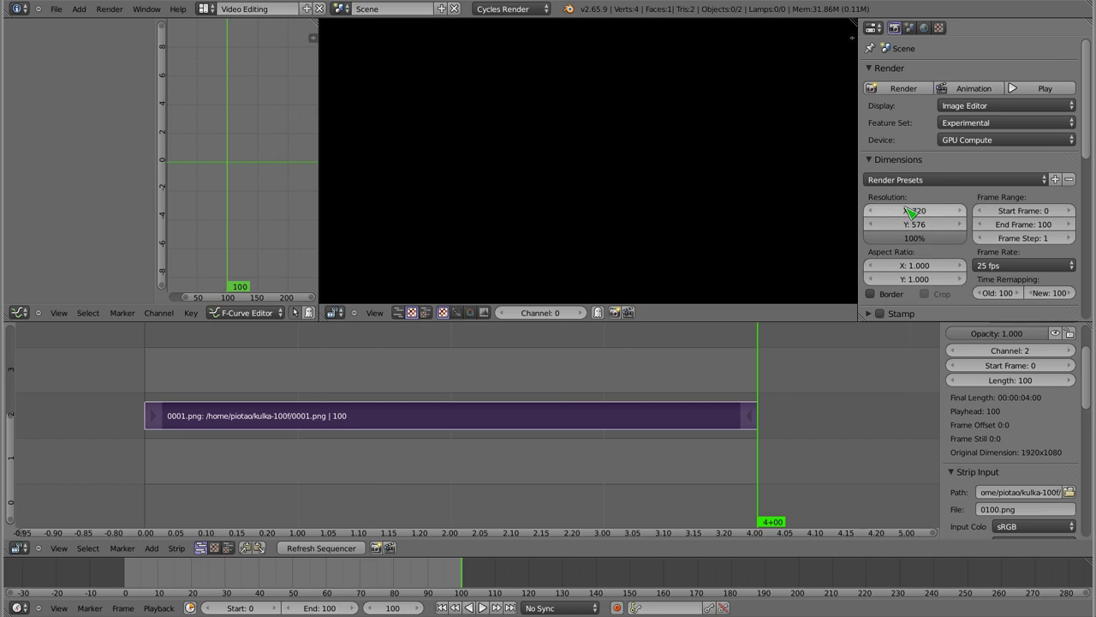
left_click(911, 213)
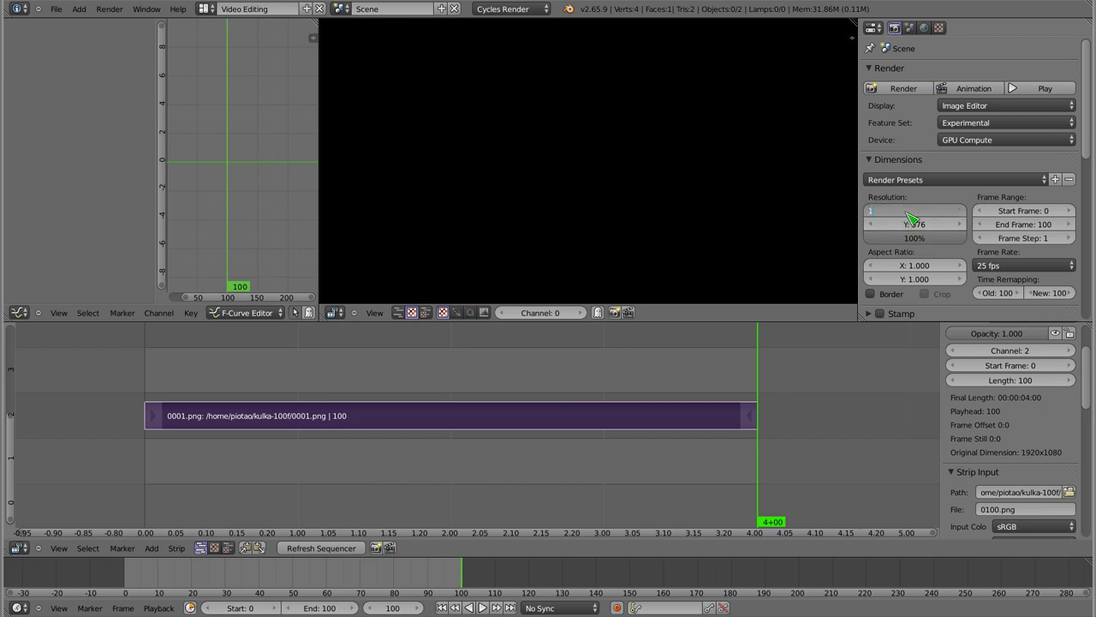
type("920")
key("Tab")
type("1080")
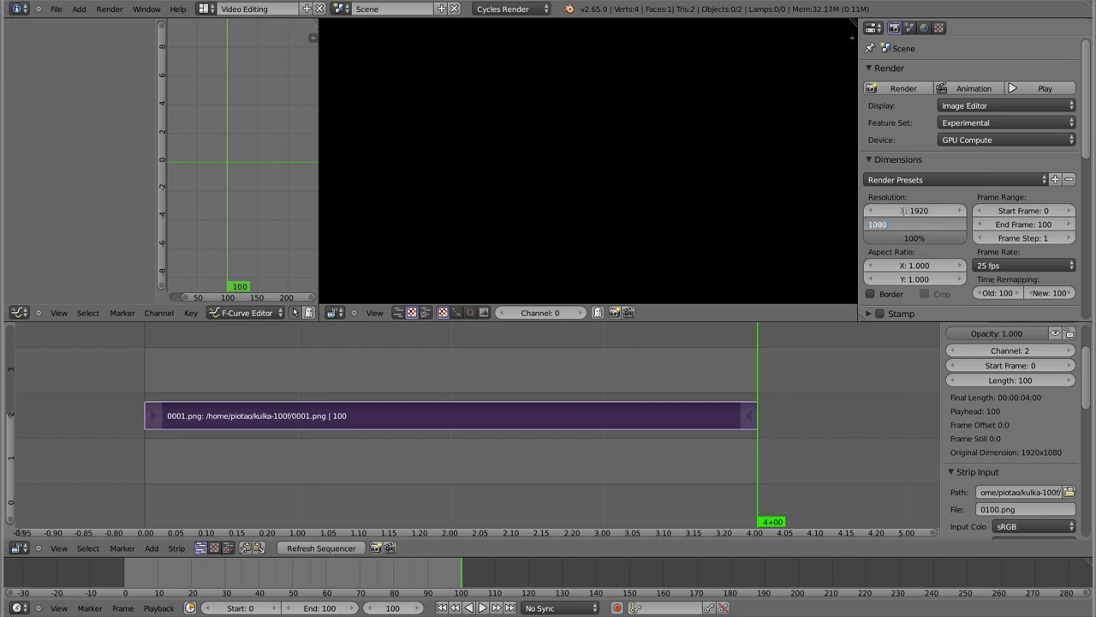
key("Return")
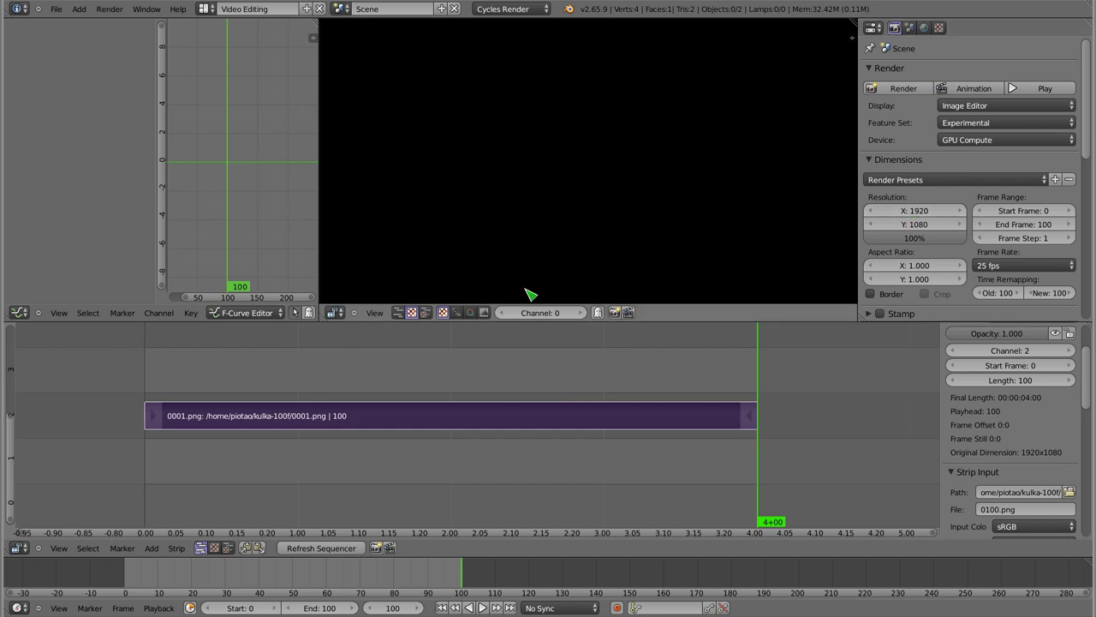
left_click_drag(480, 416, 341, 417)
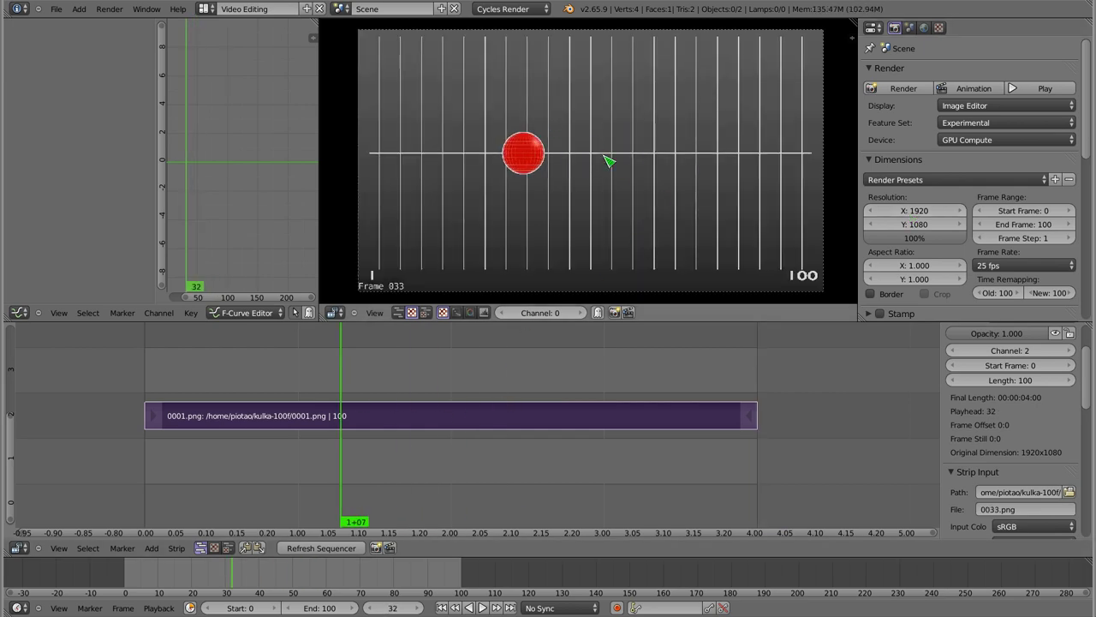
Step: Choose MPEG-2 as the video encoding format
scroll(951, 216, "down", 2)
scroll(952, 216, "down", 2)
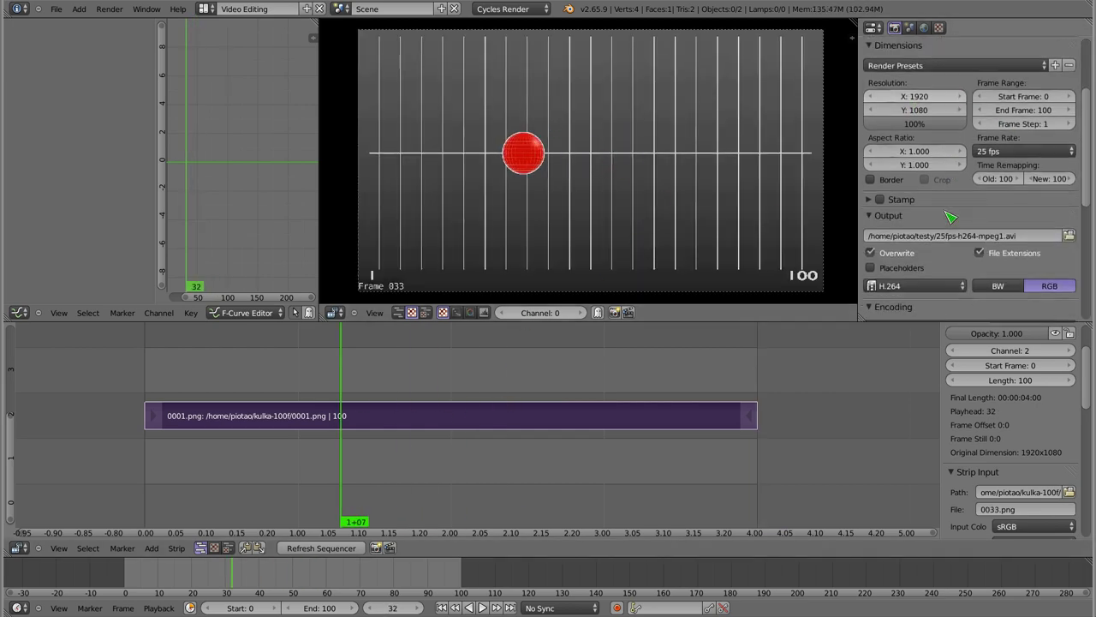
scroll(927, 218, "down", 2)
scroll(925, 217, "down", 2)
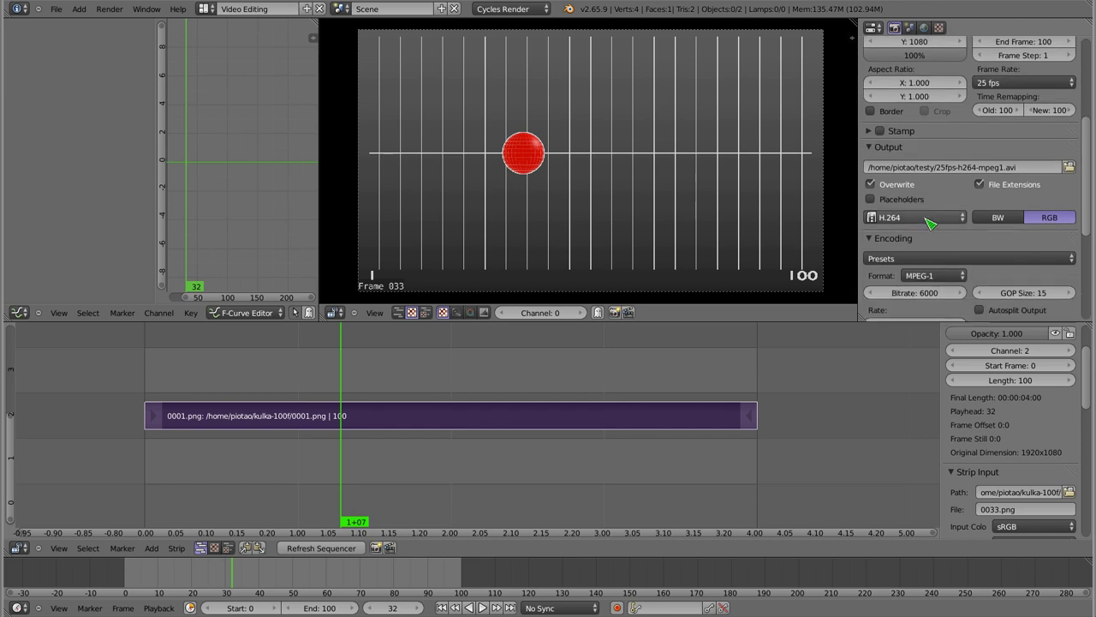
left_click(925, 277)
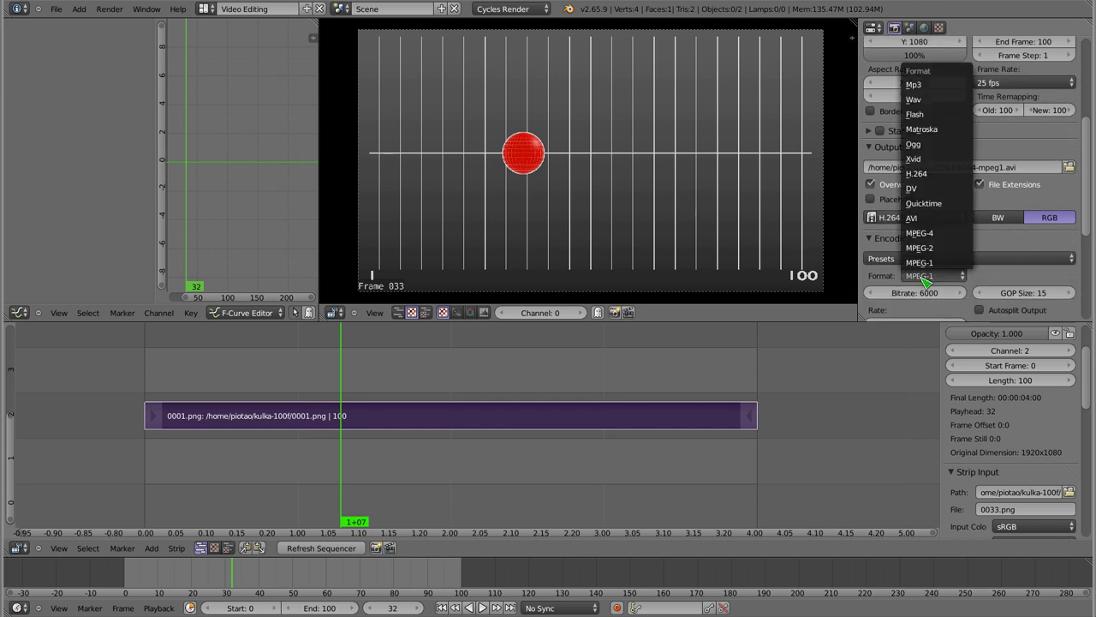
left_click(935, 248)
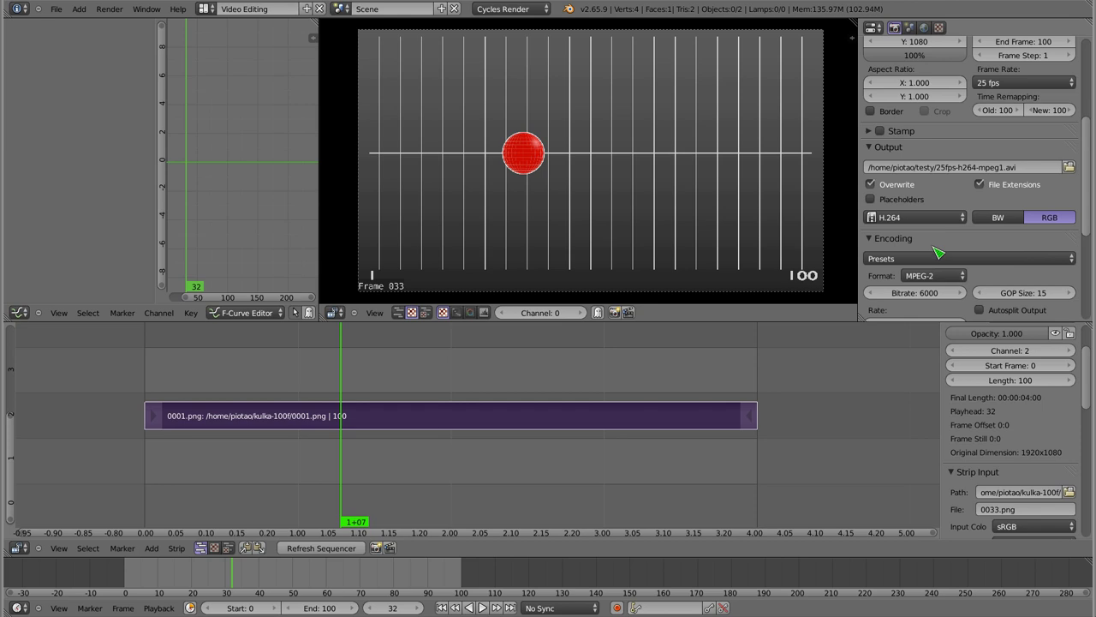
Step: Set the output path to 25fps-h264-mpeg2.mpg and render the animation
scroll(940, 253, "up", 4)
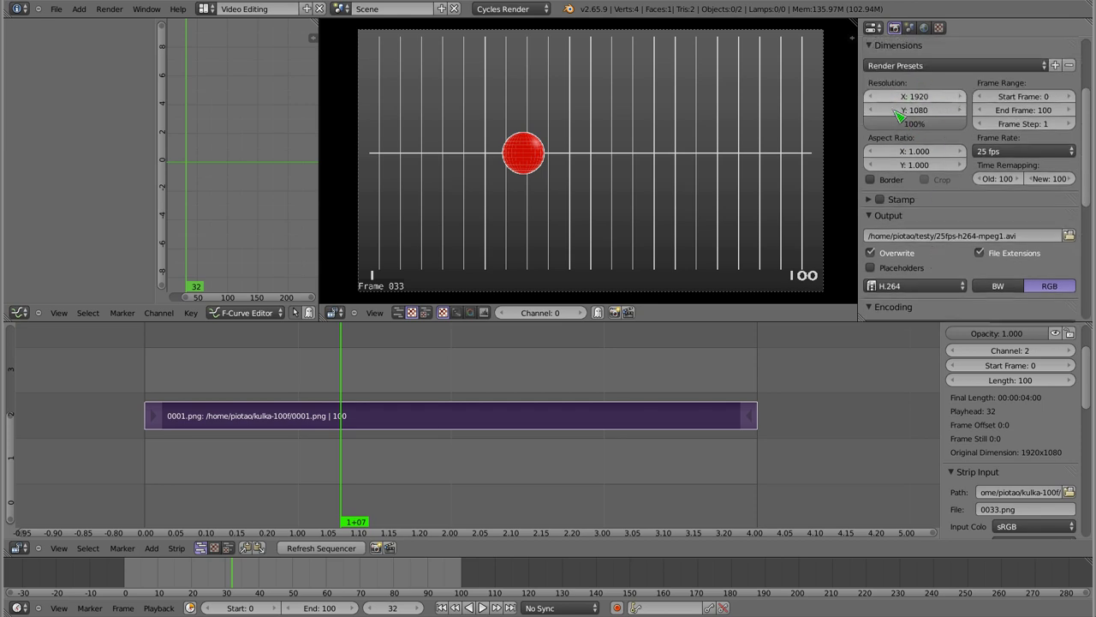
scroll(957, 207, "down", 5)
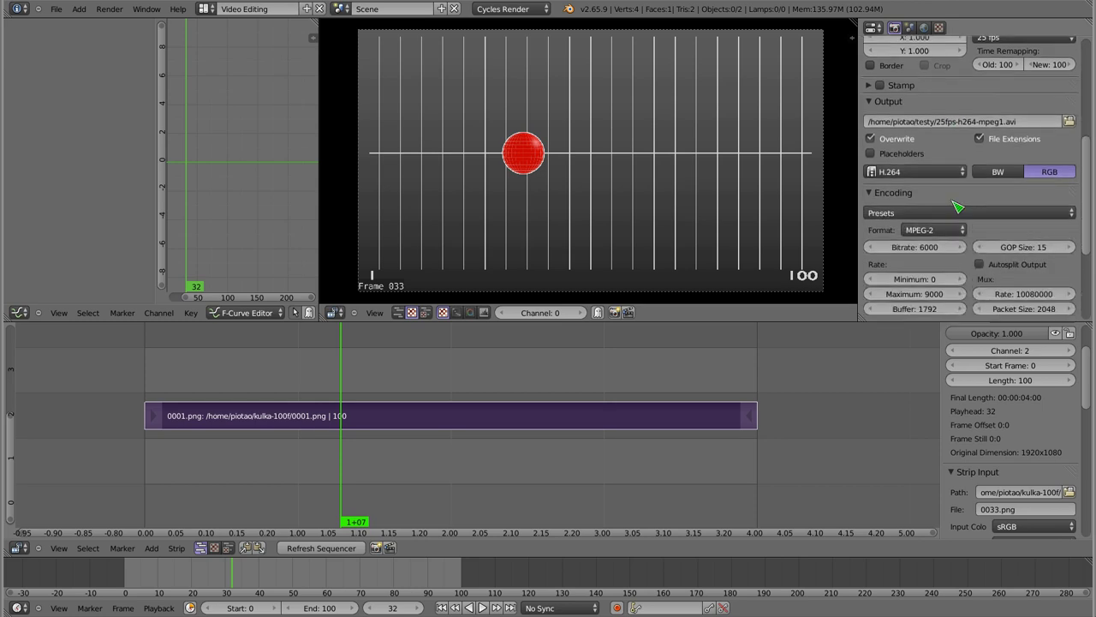
scroll(972, 227, "down", 3)
scroll(983, 246, "down", 1)
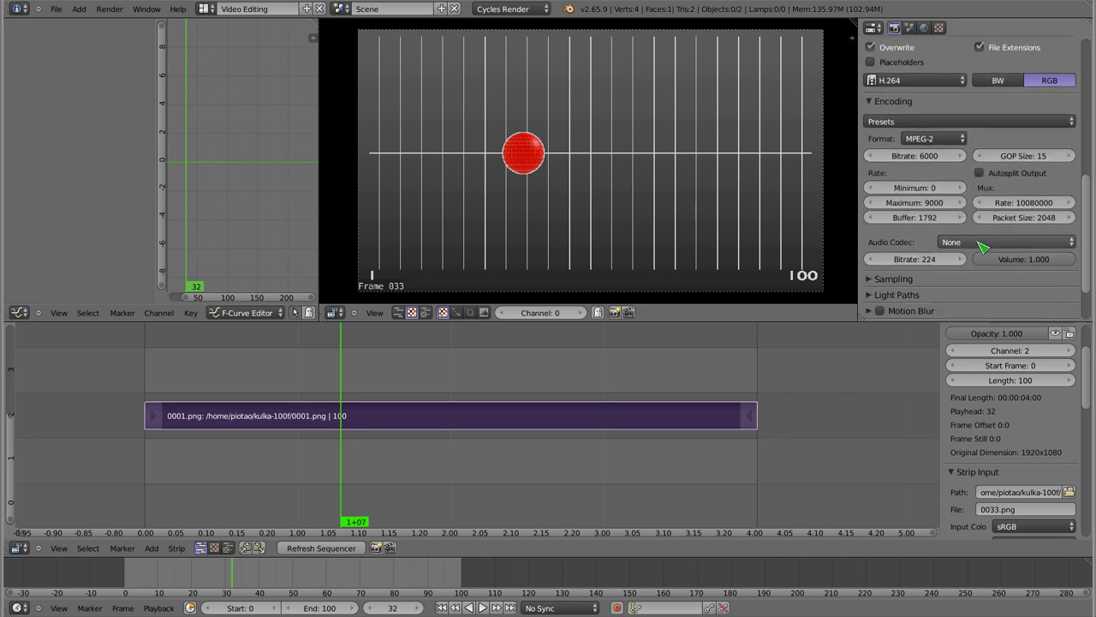
scroll(971, 210, "up", 2)
scroll(971, 212, "up", 2)
scroll(972, 216, "up", 2)
left_click(998, 190)
type("/home/piotao/testy/25fps-h264-mpeg2.mpg")
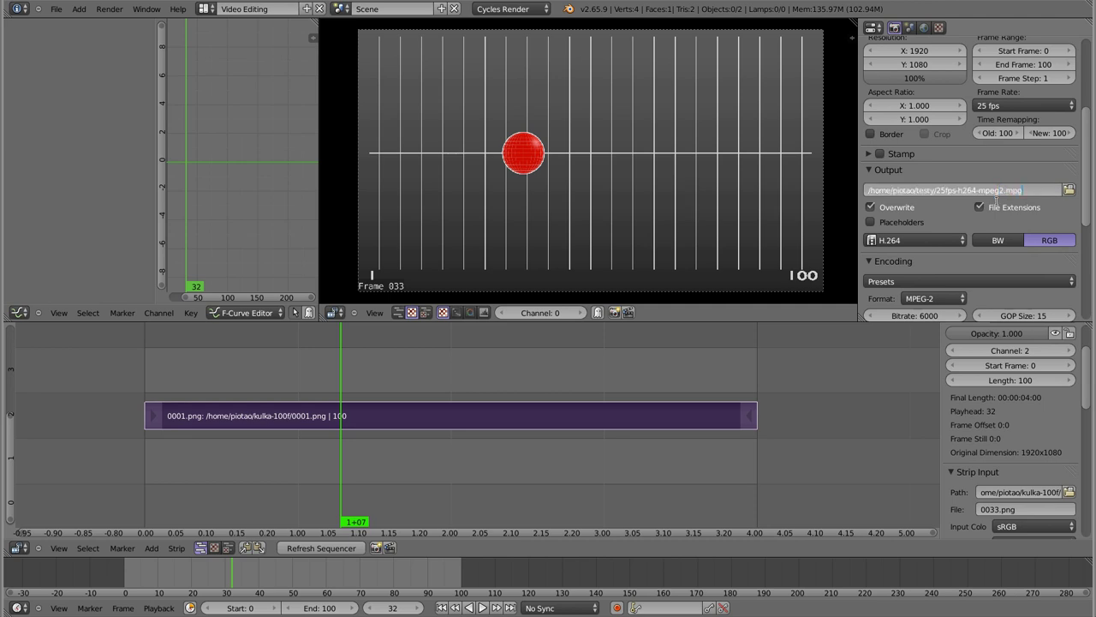
key("Return")
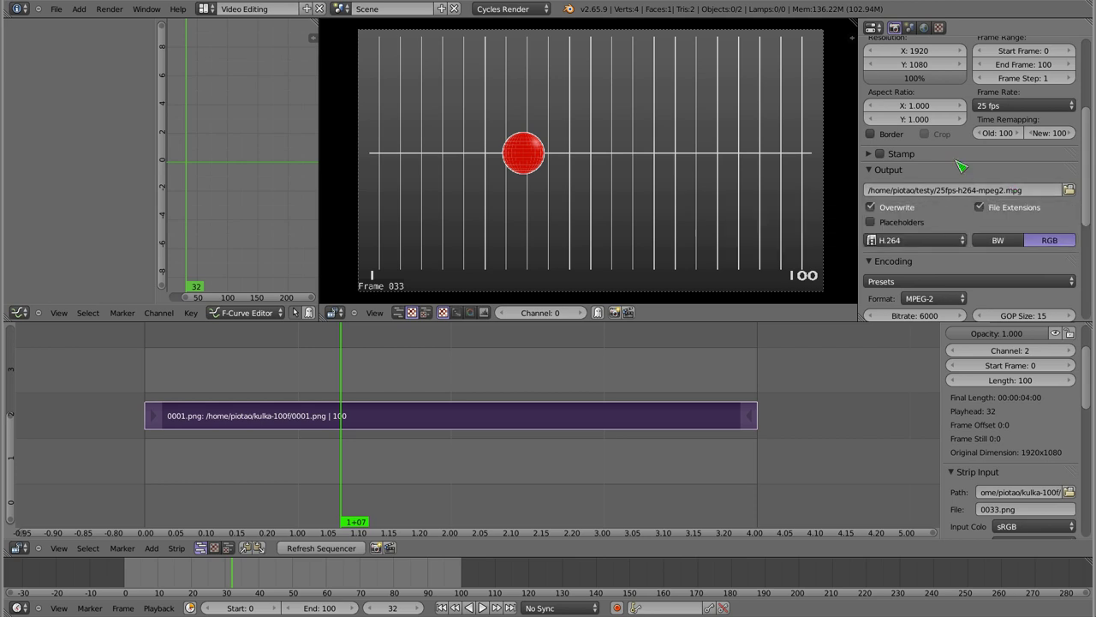
scroll(962, 167, "up", 5)
left_click(968, 65)
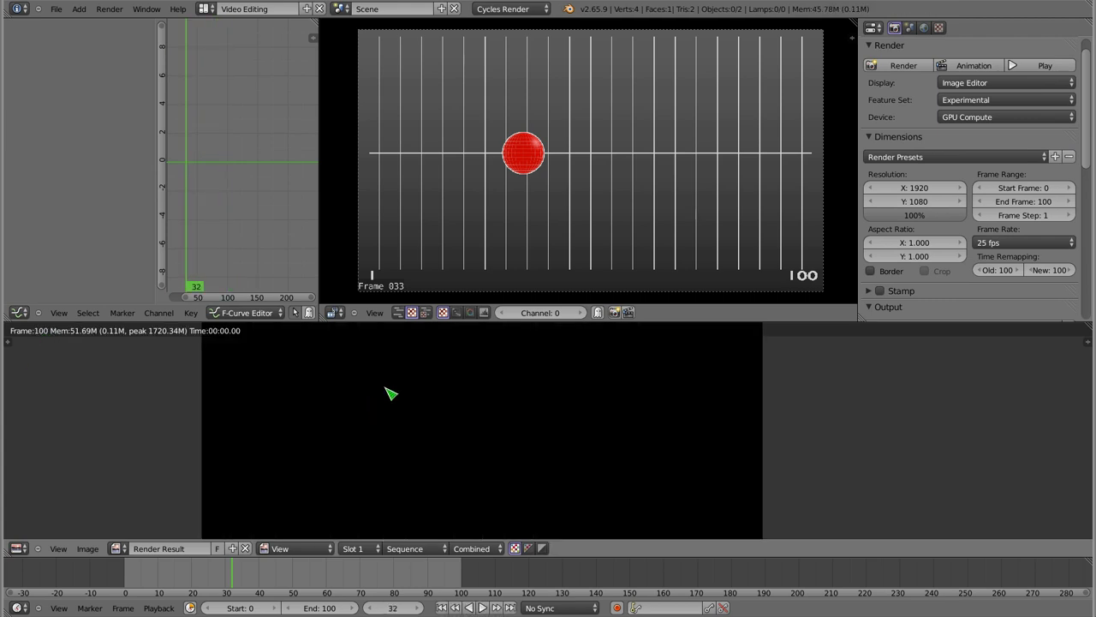
Step: In the terminal, list the test folder's files with l to find the new MPEG-2 file
key("alt+Tab")
type("l")
key("Return")
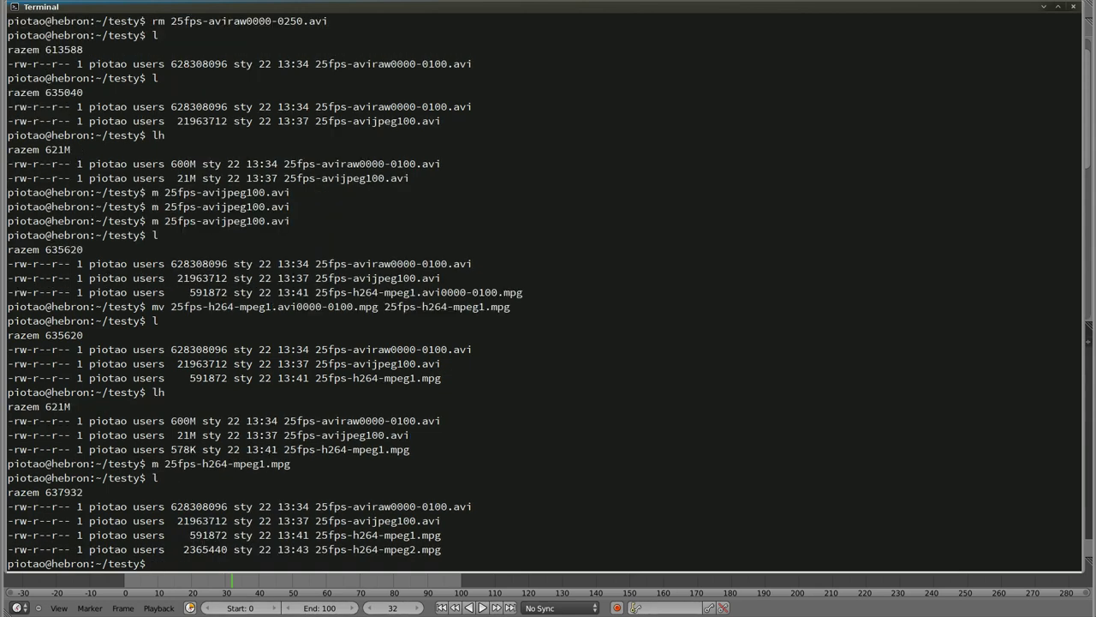
left_click_drag(316, 549, 423, 551)
left_click(434, 550)
Step: Play 25fps-h264-mpeg2.mpg twice, then close the video player
type("25")
key("Tab")
type("h")
key("Tab")
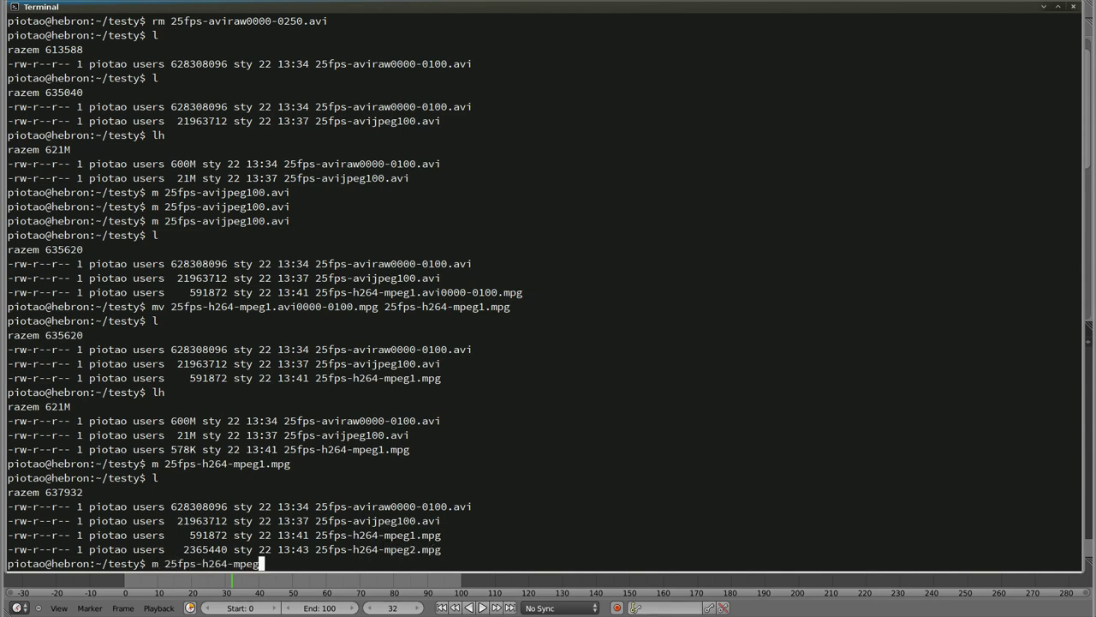
type("2")
key("Tab")
key("Return")
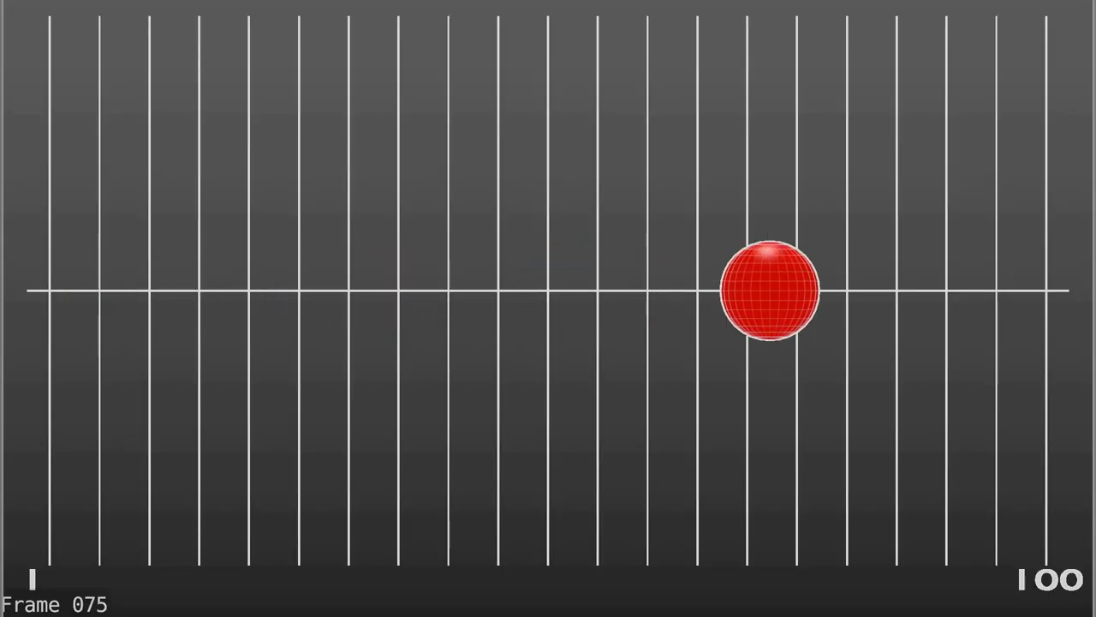
key("Up")
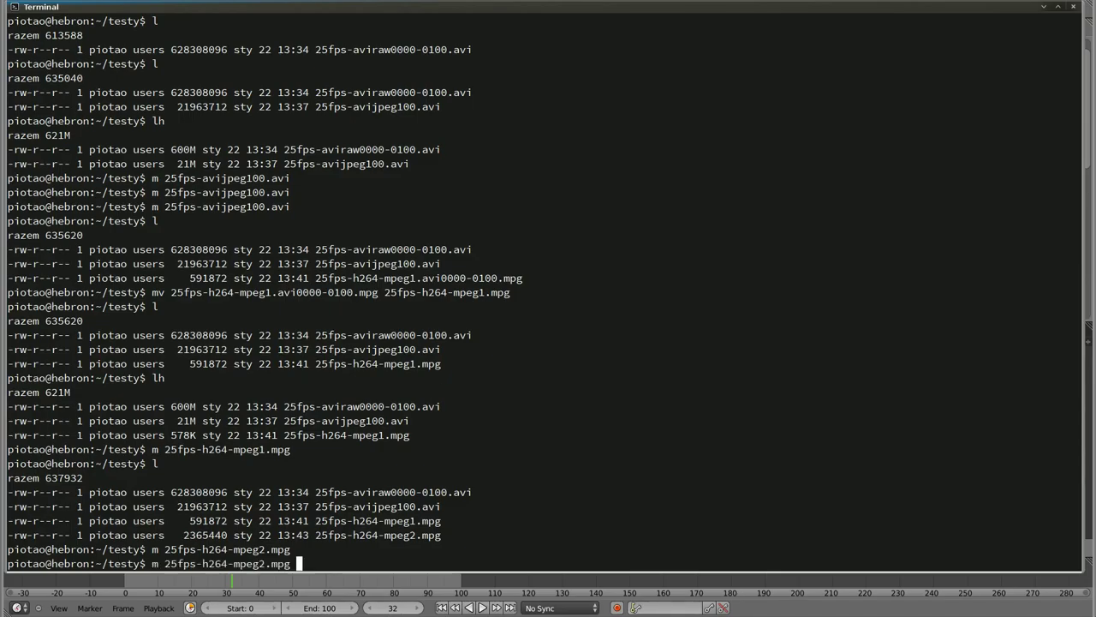
key("Return")
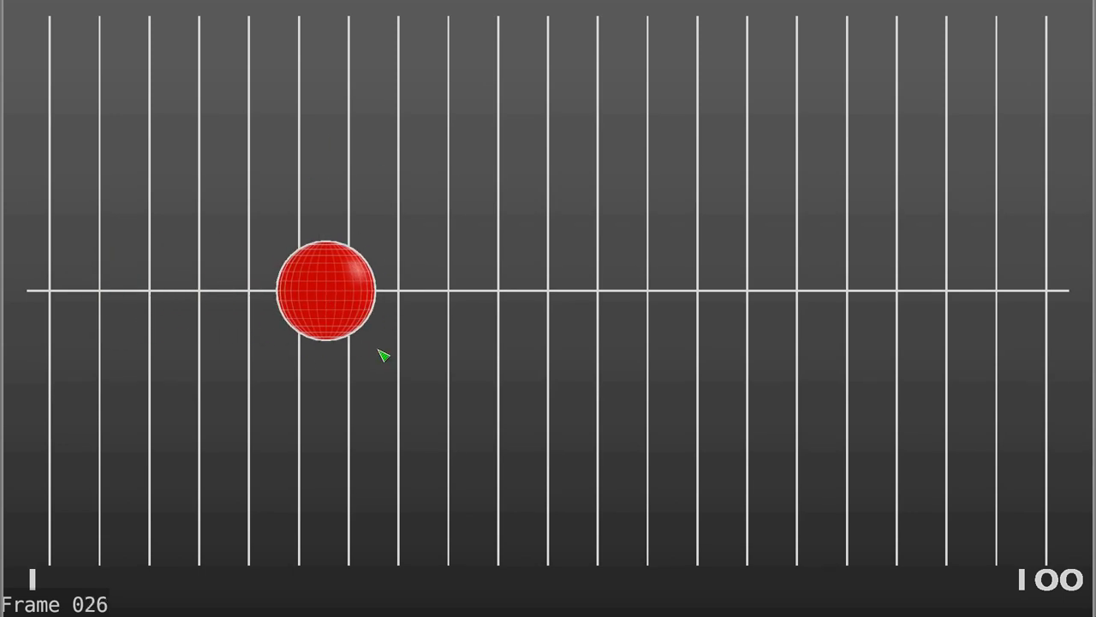
key("Escape")
Step: List sizes with lh, confirming the MPEG-2 file is 2,3M, then return to Blender
left_click_drag(182, 520, 227, 520)
type("lh")
key("Return")
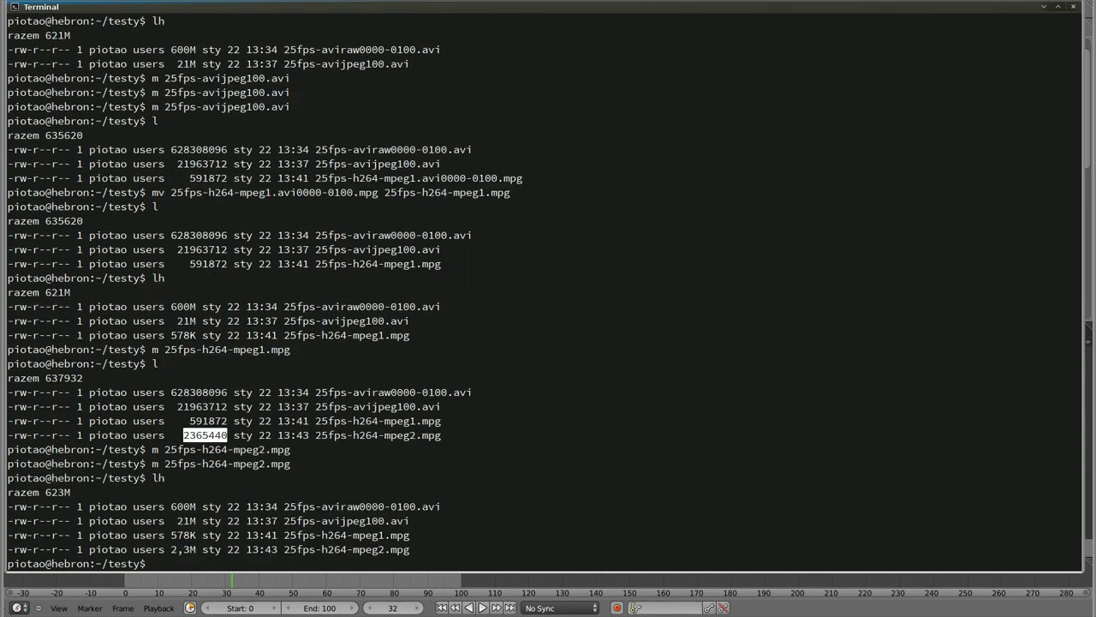
left_click_drag(170, 549, 195, 549)
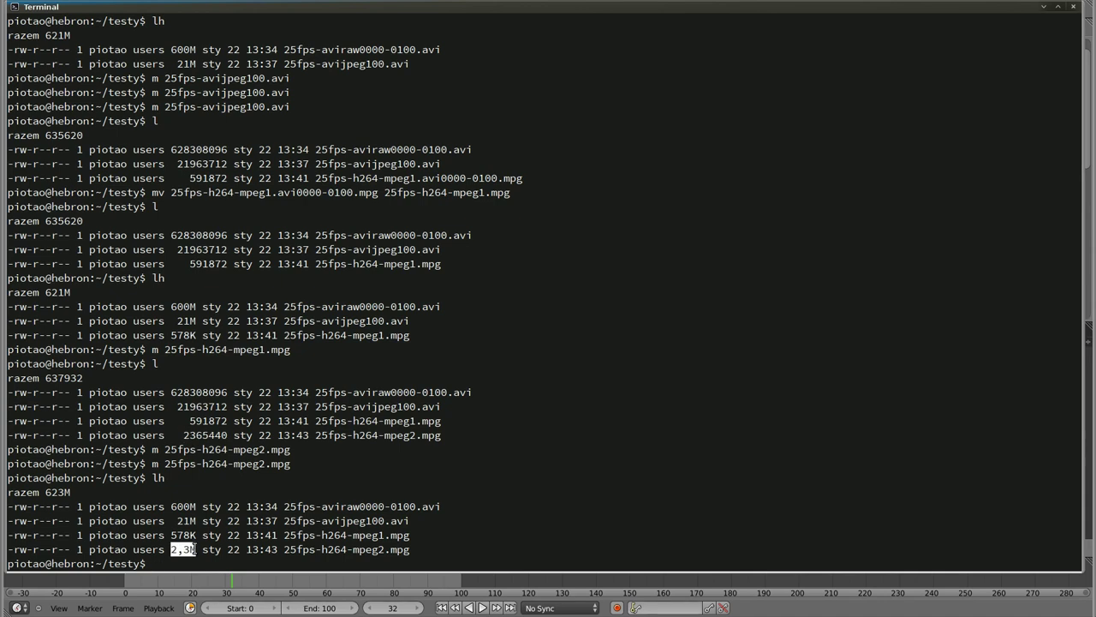
left_click_drag(285, 549, 411, 553)
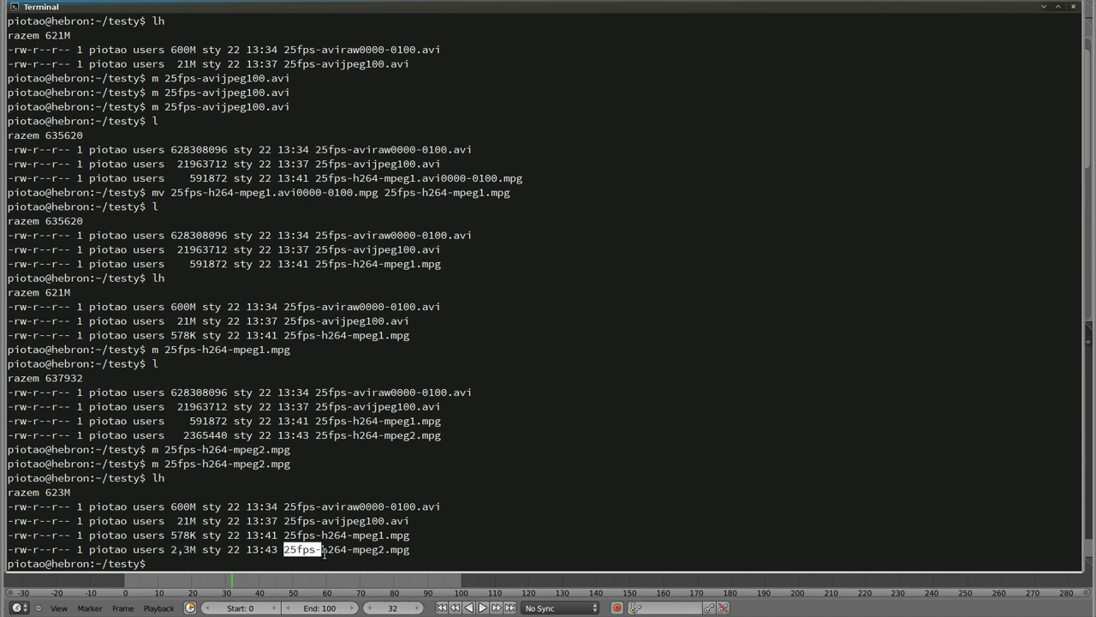
left_click(411, 551)
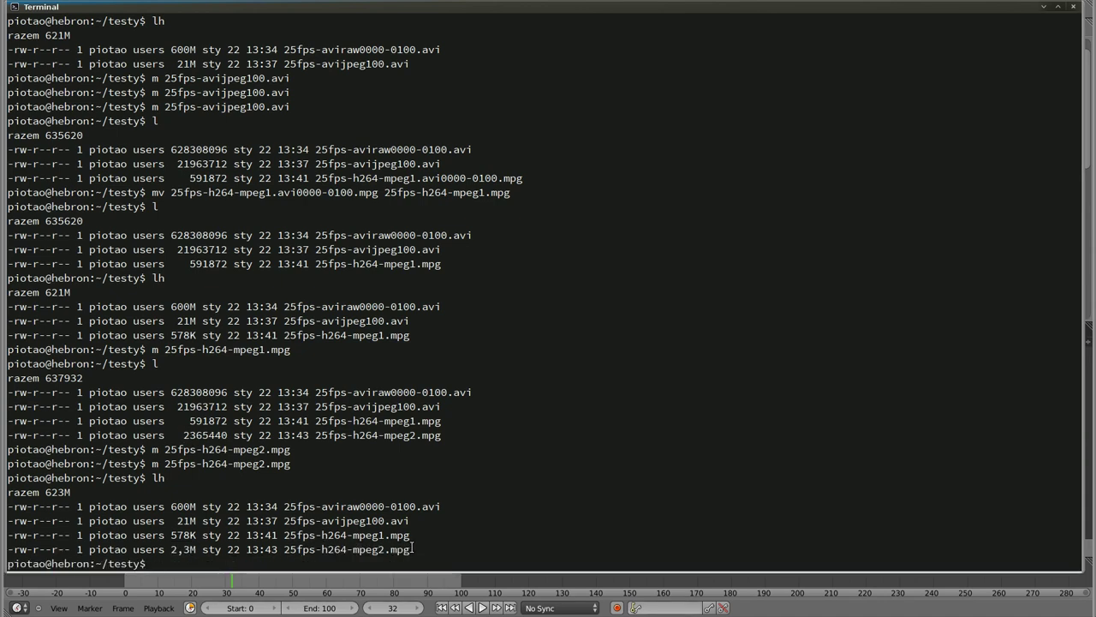
key("alt+Tab")
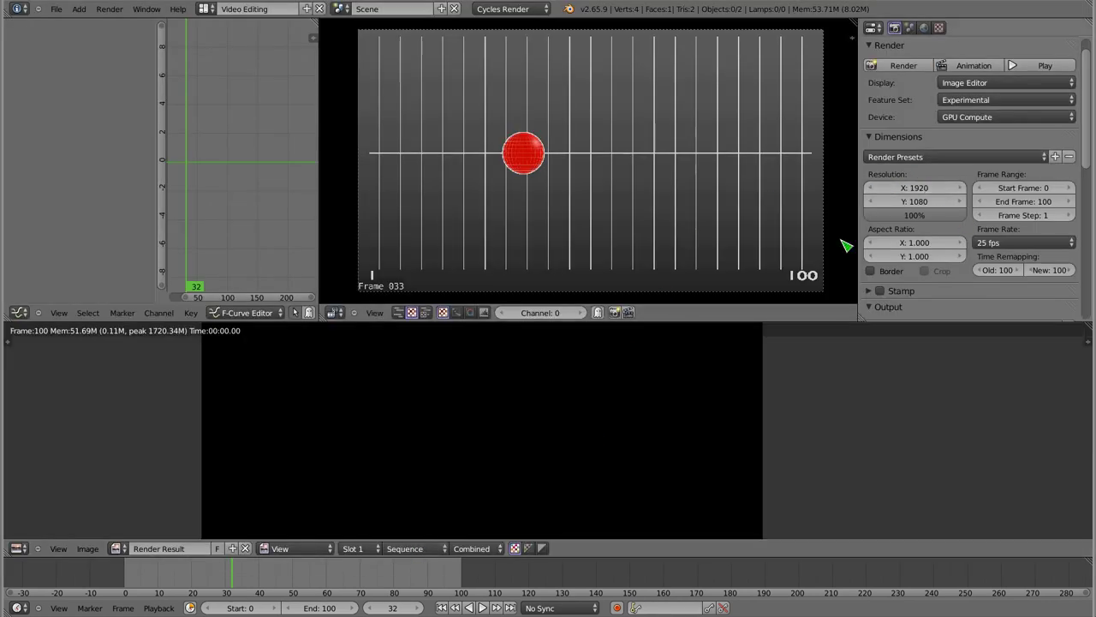
Step: Switch the container format to MPEG-4
key("Escape")
scroll(942, 137, "down", 6)
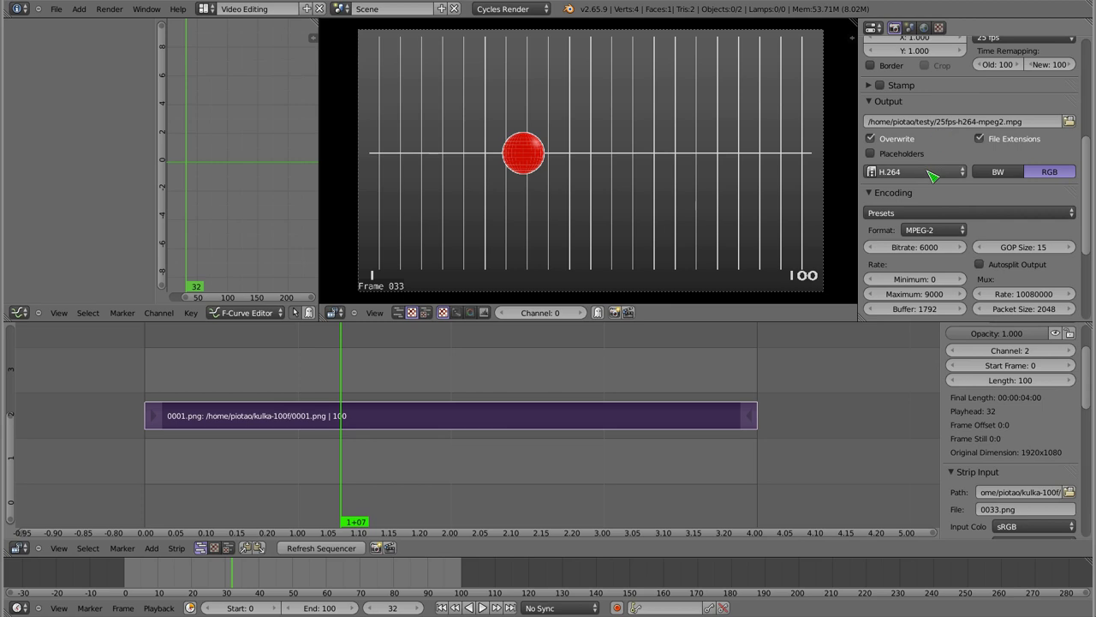
left_click(935, 229)
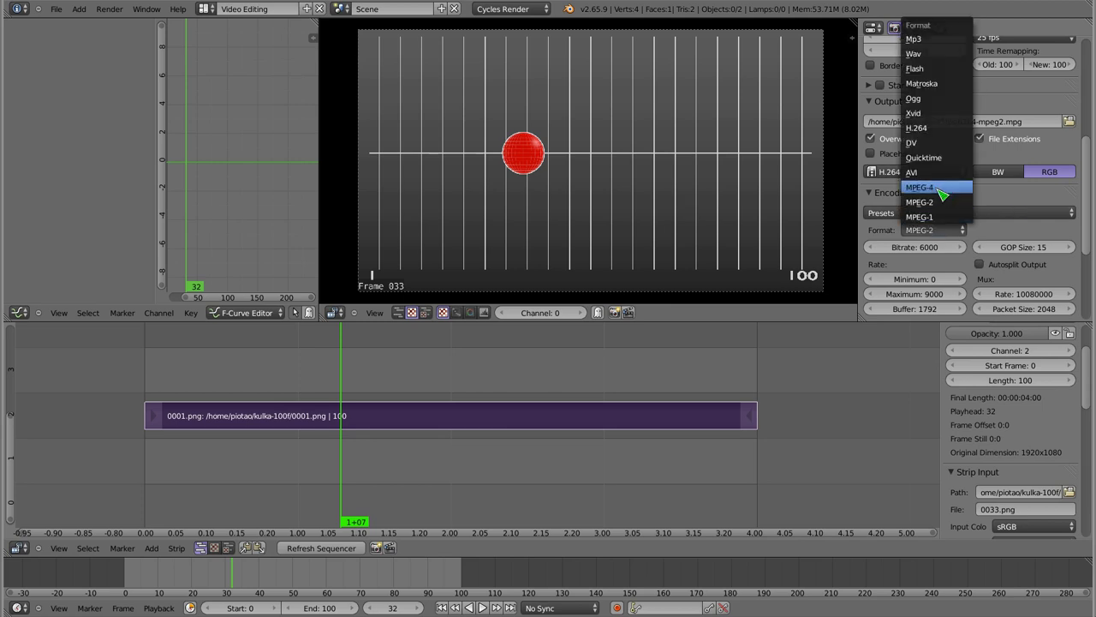
left_click(948, 188)
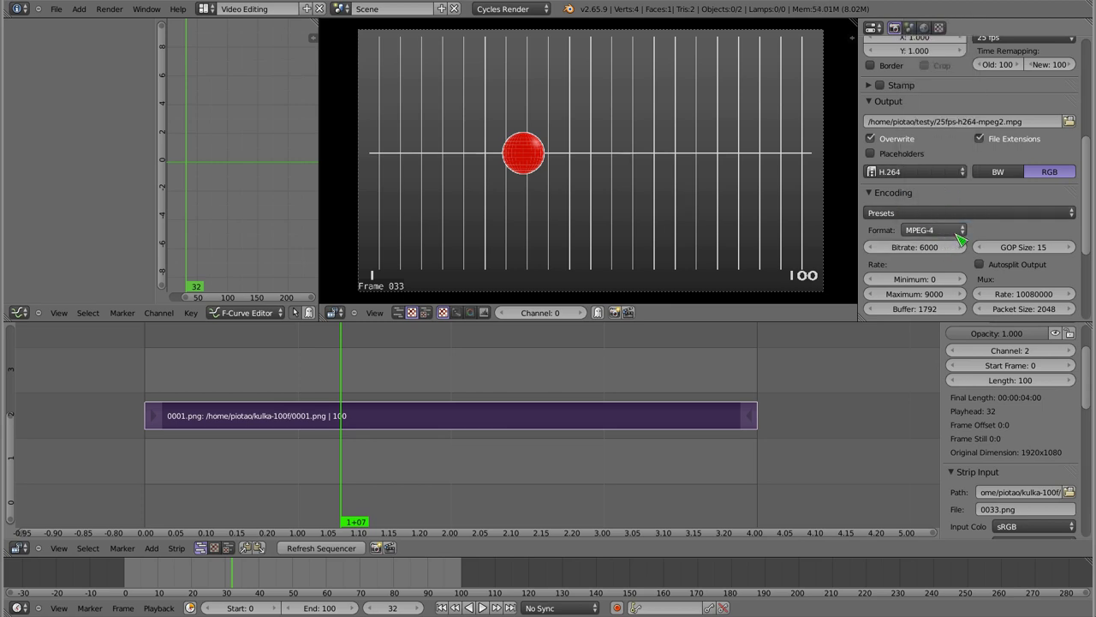
Step: Change the output file to 25fps-h264-mpeg4.mpg and render the animation
scroll(985, 247, "down", 4)
scroll(977, 267, "up", 4)
scroll(976, 267, "up", 5)
scroll(977, 267, "up", 4)
scroll(978, 268, "down", 3)
scroll(976, 266, "down", 1)
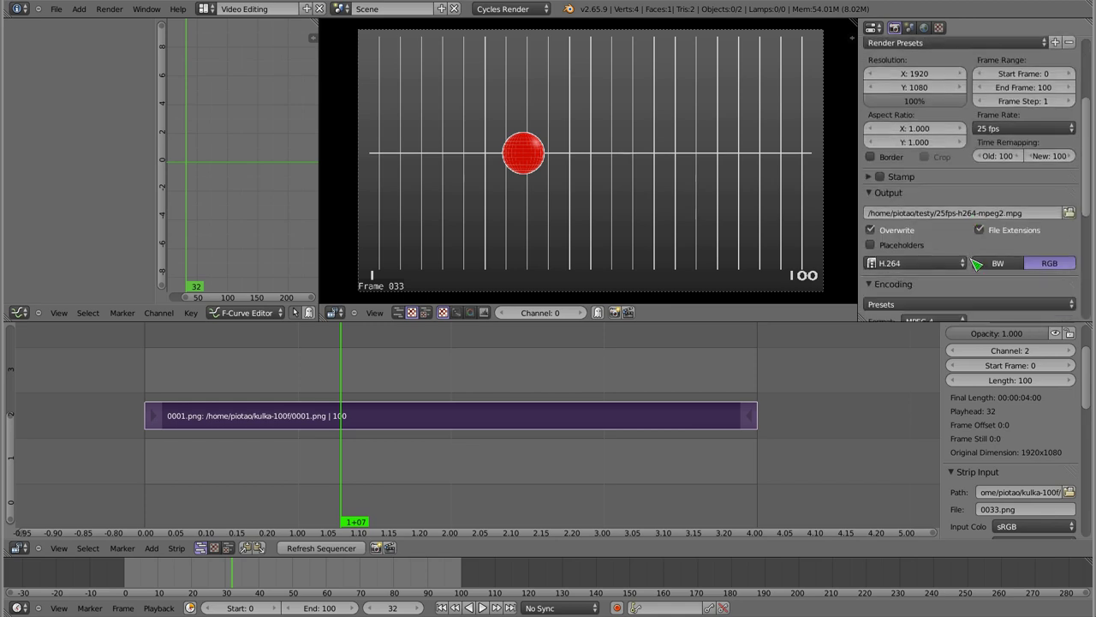
left_click(967, 214)
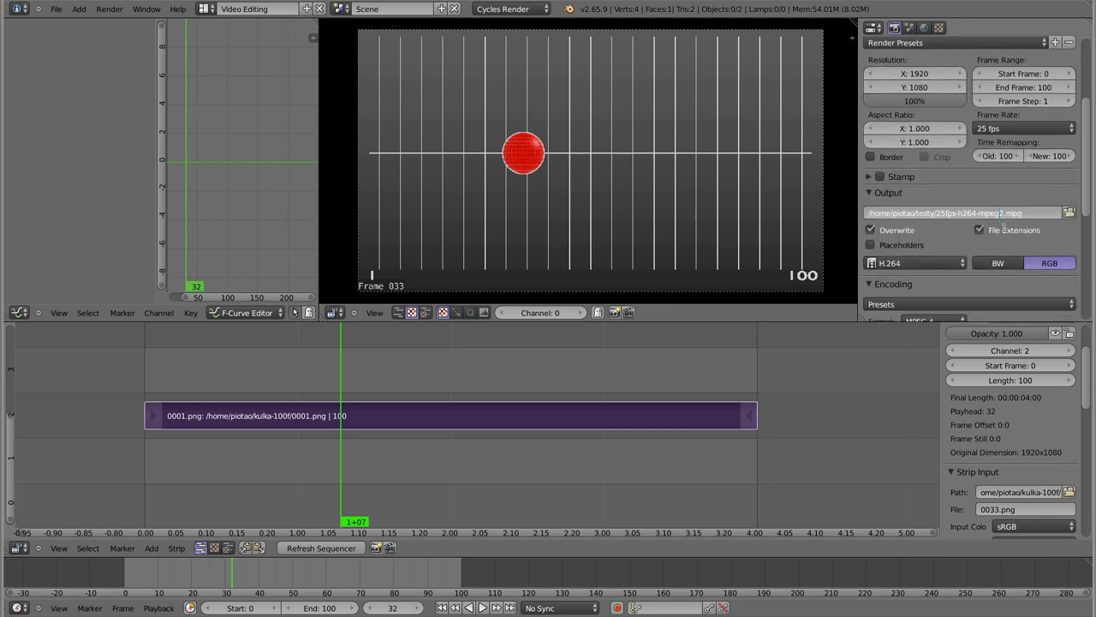
type("4")
key("Delete")
key("Return")
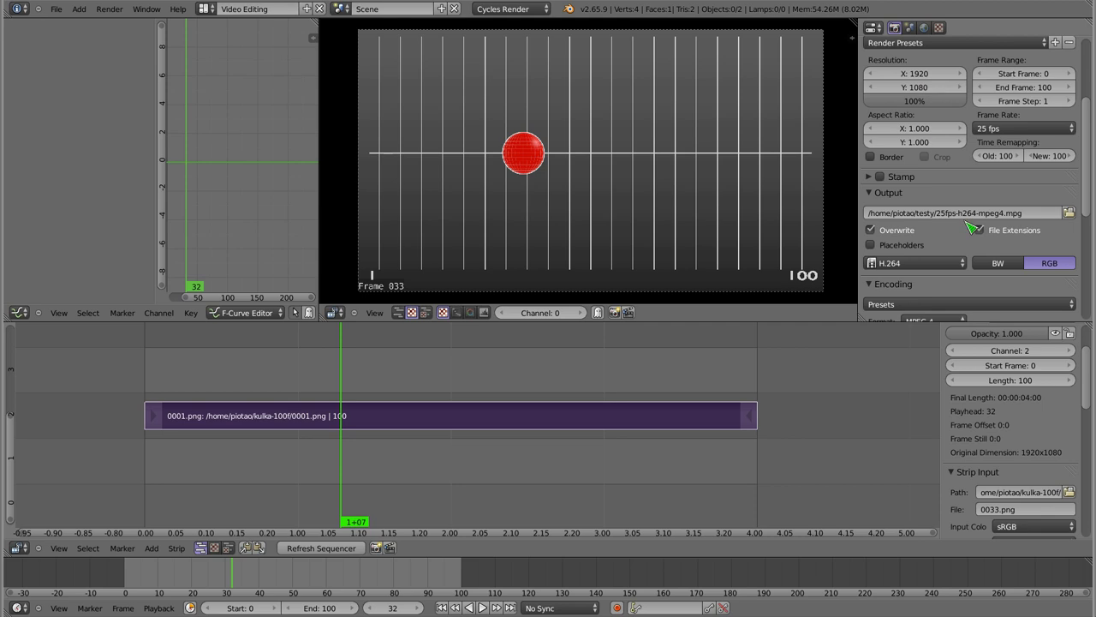
scroll(975, 207, "up", 2)
scroll(975, 206, "up", 1)
left_click(974, 88)
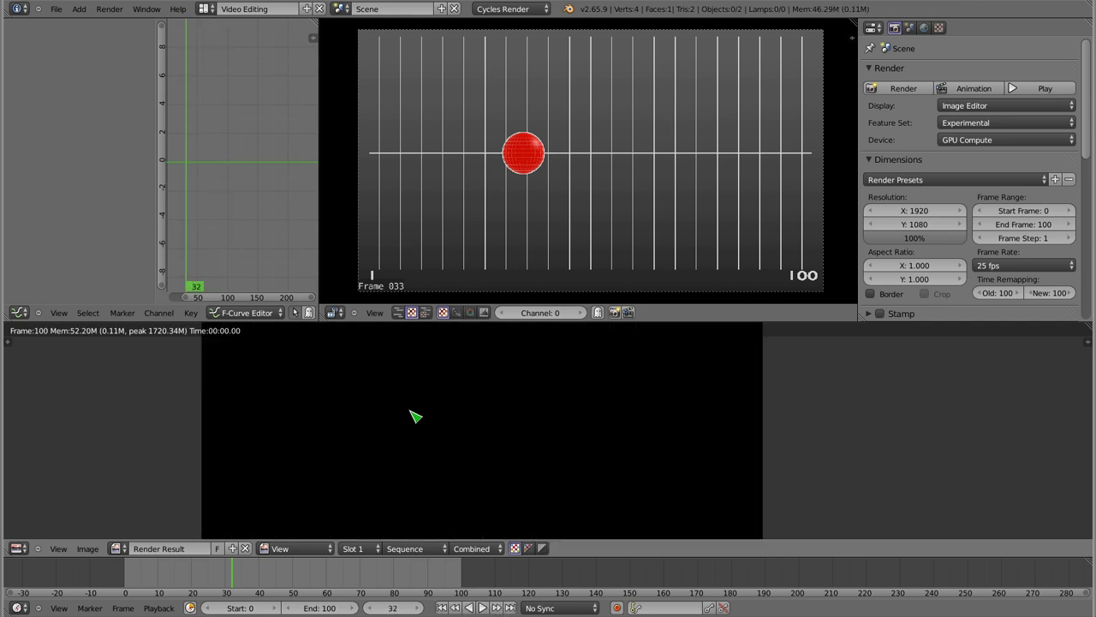
Step: List files with lh to confirm 25fps-h264-mpeg4.mpg is 2,1M
key("alt+Tab")
type("lh")
key("Return")
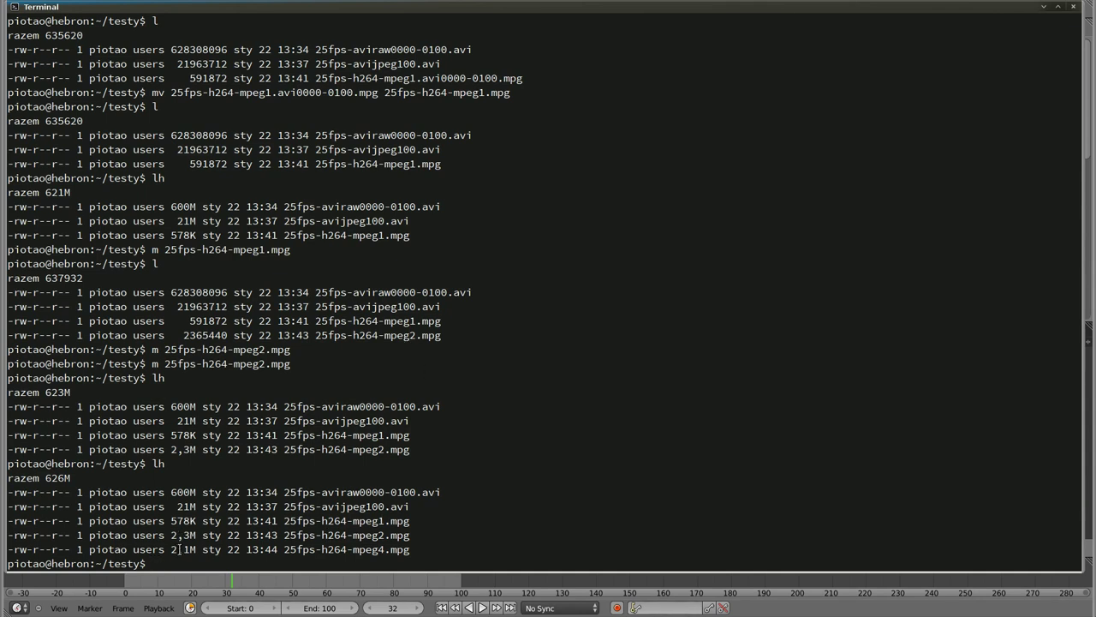
left_click_drag(172, 548, 197, 549)
left_click(390, 548)
Step: Play 25fps-h264-mpeg4.mpg, pausing and resuming once, then return to Blender
type("m")
key("Tab")
type("h")
key("Tab")
key("Tab")
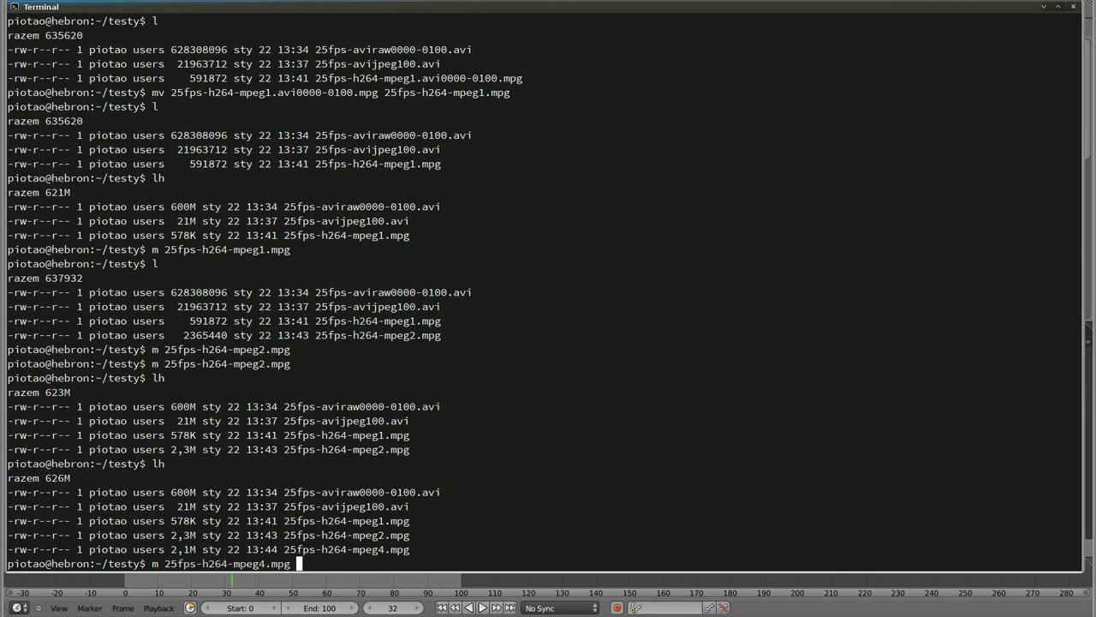
key("Return")
key("space")
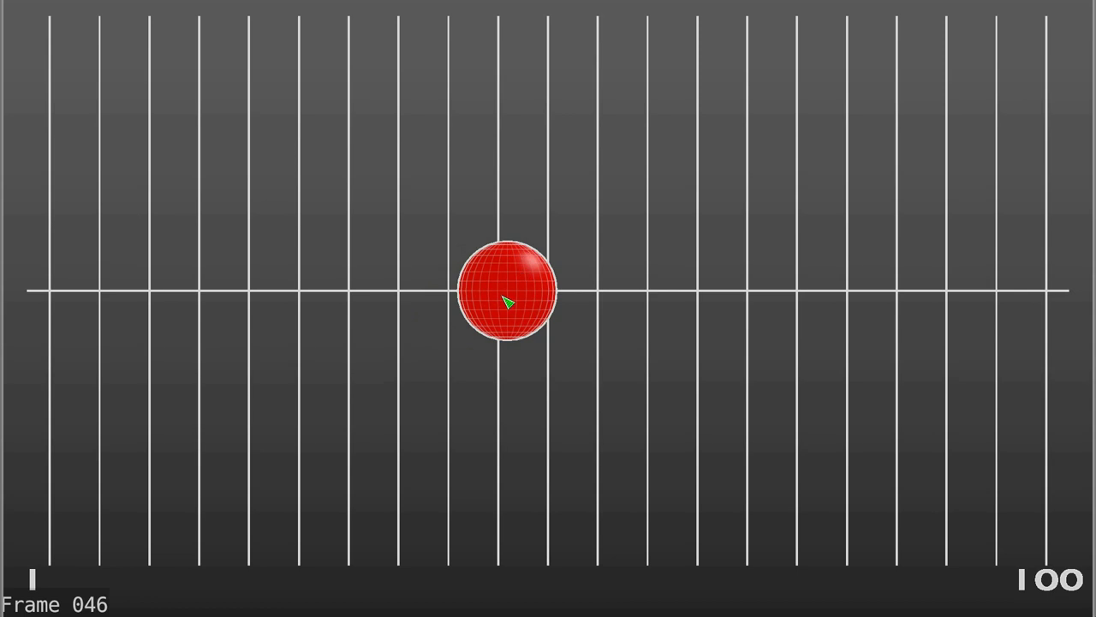
key("space")
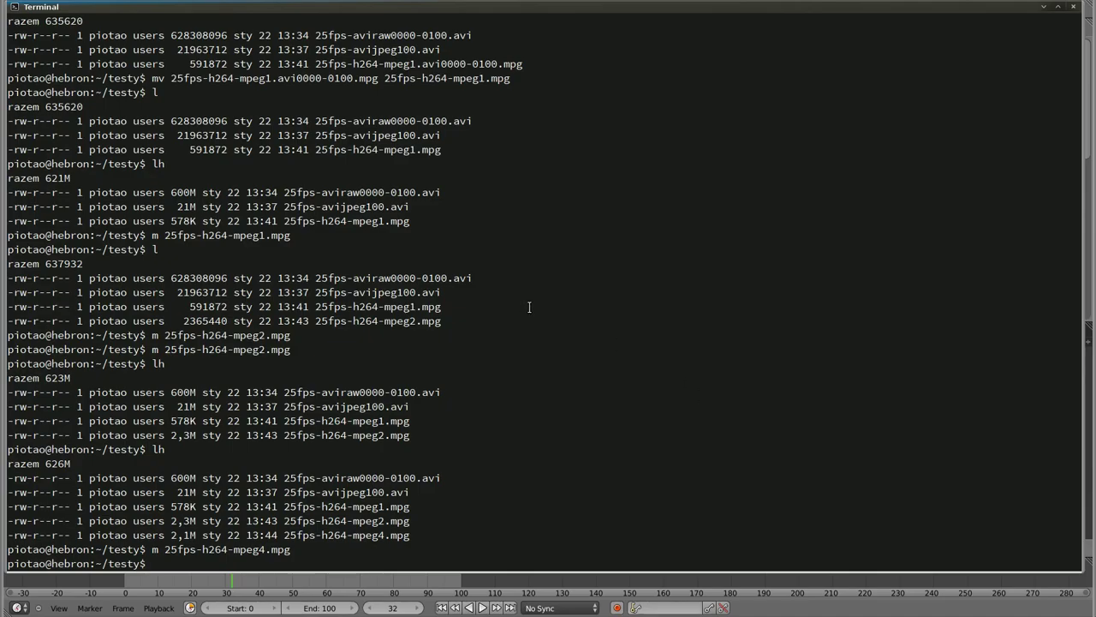
key("alt+Tab")
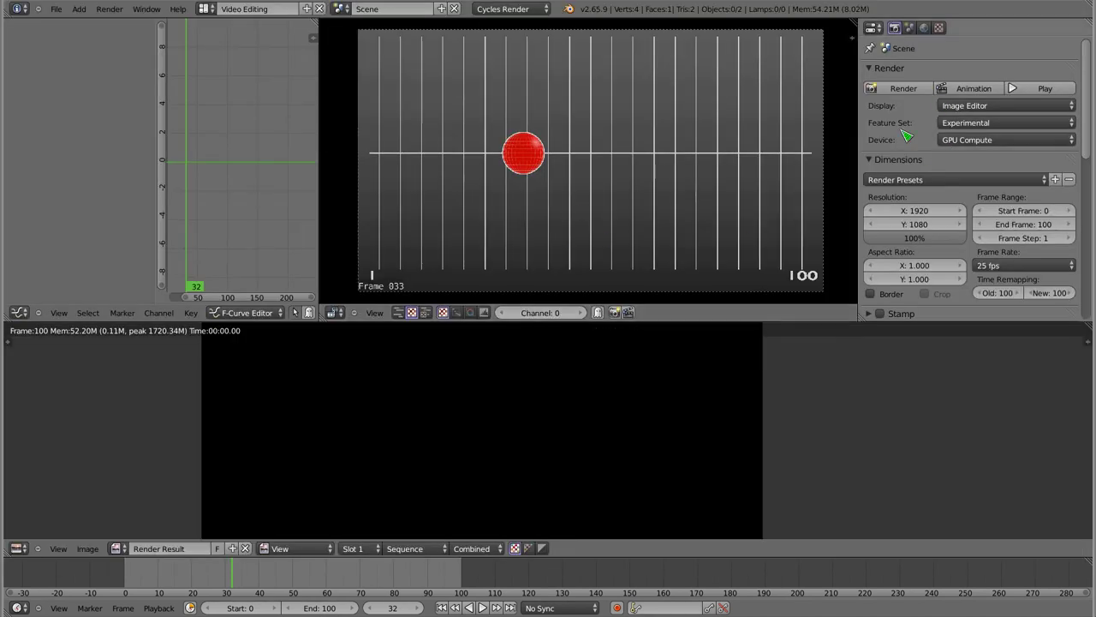
Step: In the Encoding panel choose the AVI format and MPEG-4(divx) video codec
key("Escape")
scroll(927, 211, "down", 5)
scroll(927, 212, "down", 1)
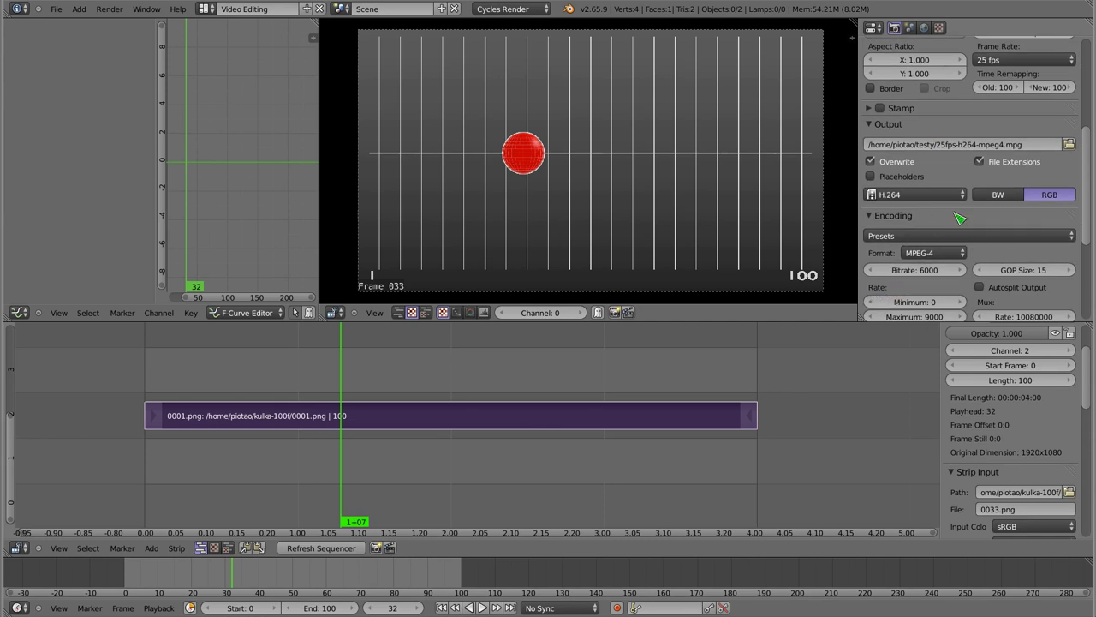
scroll(963, 216, "down", 2)
scroll(963, 216, "down", 1)
left_click(935, 161)
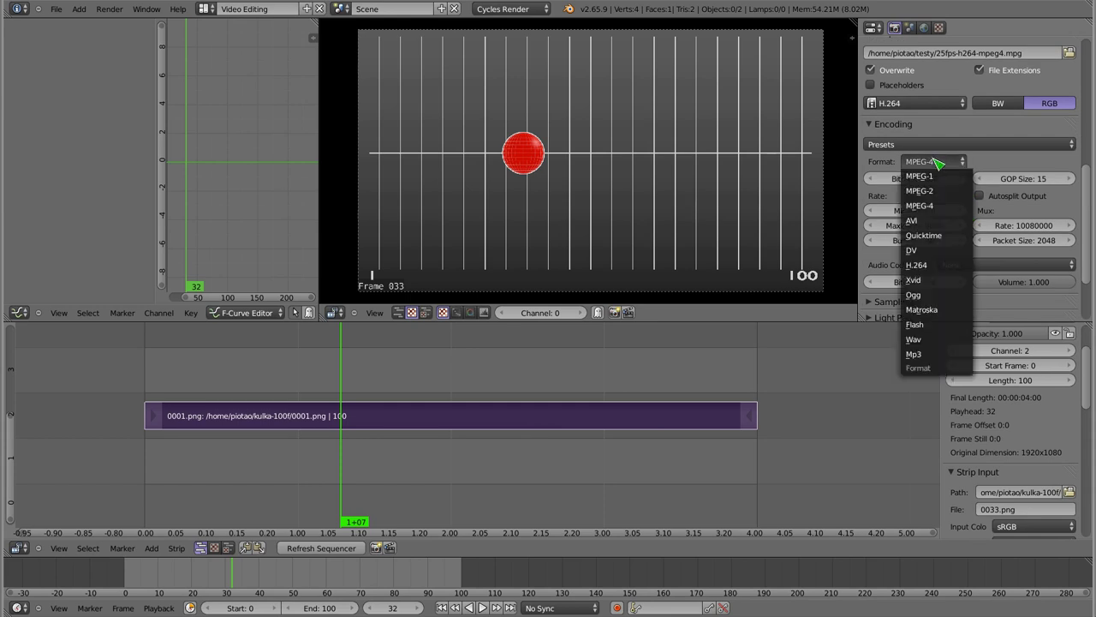
left_click(938, 222)
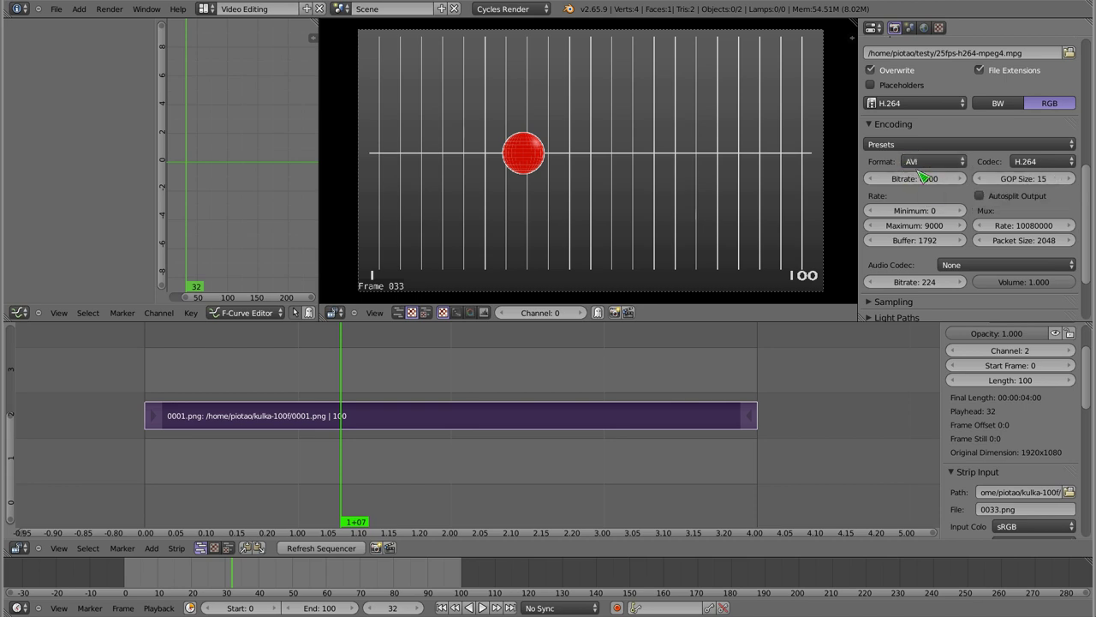
left_click(1031, 163)
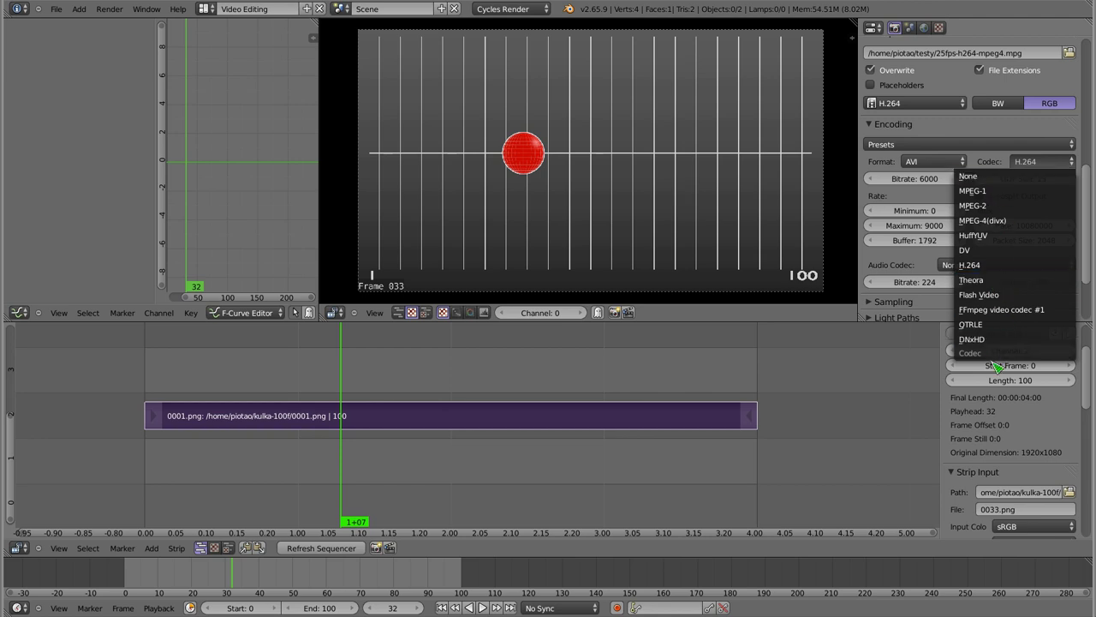
left_click(993, 220)
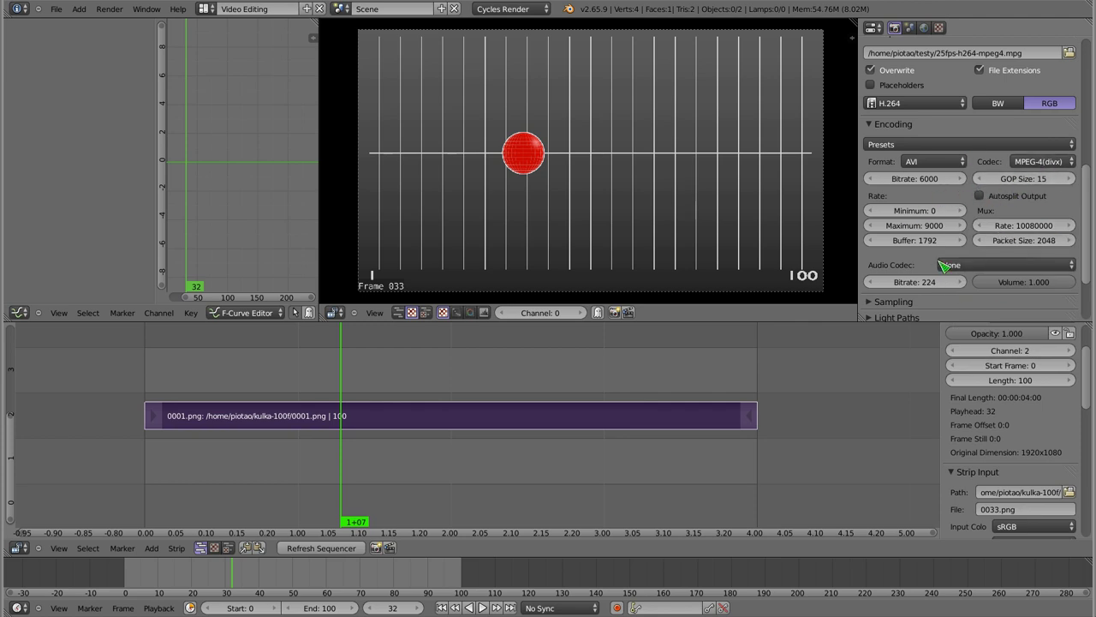
scroll(977, 273, "up", 2)
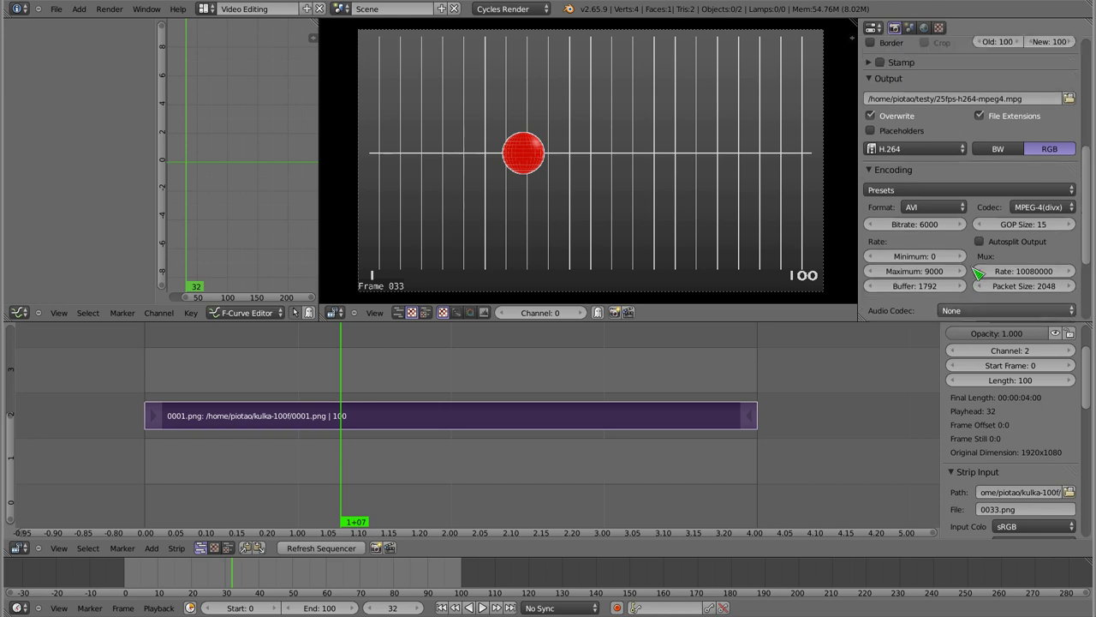
scroll(977, 272, "up", 3)
Step: Rename the output to 25fps-h264-mpeg4divx.avi and render all 100 frames
left_click(986, 233)
type("divx")
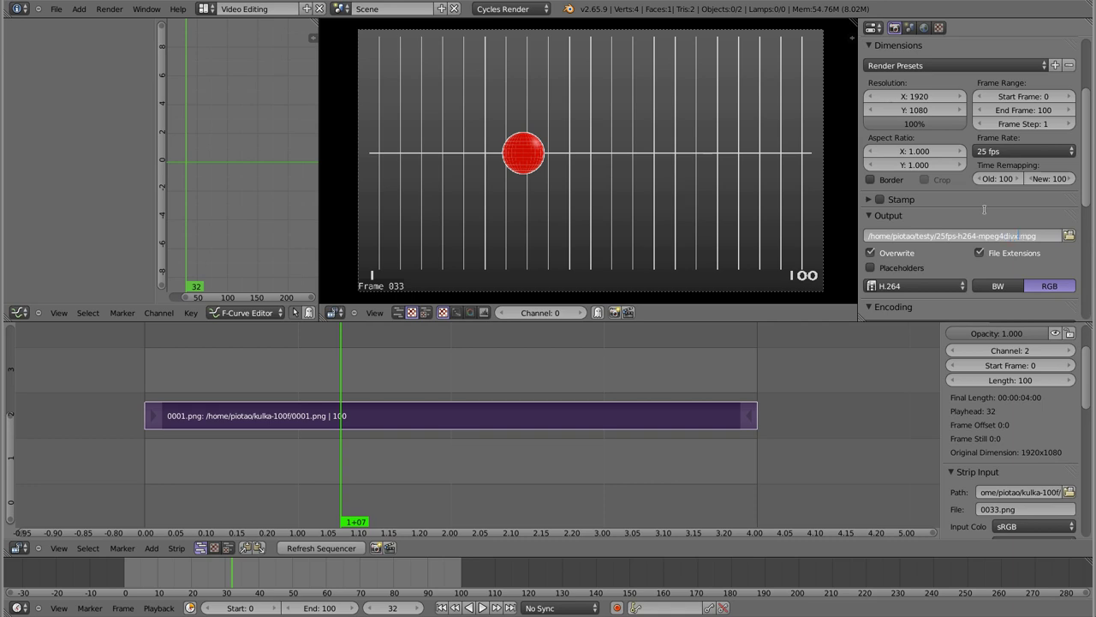
key("Return")
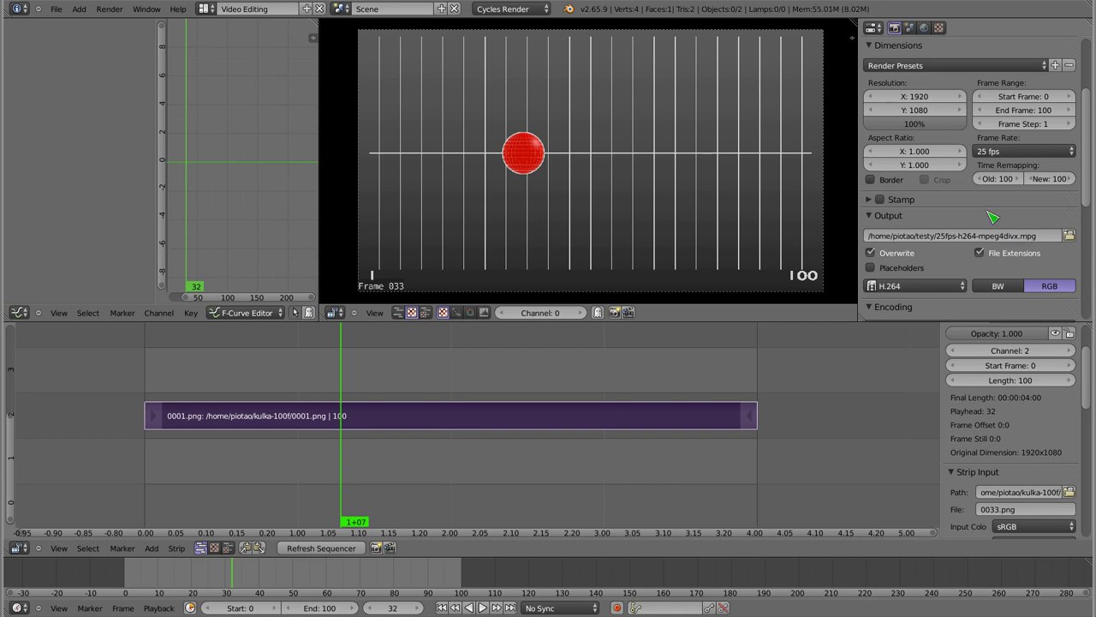
scroll(985, 224, "down", 2)
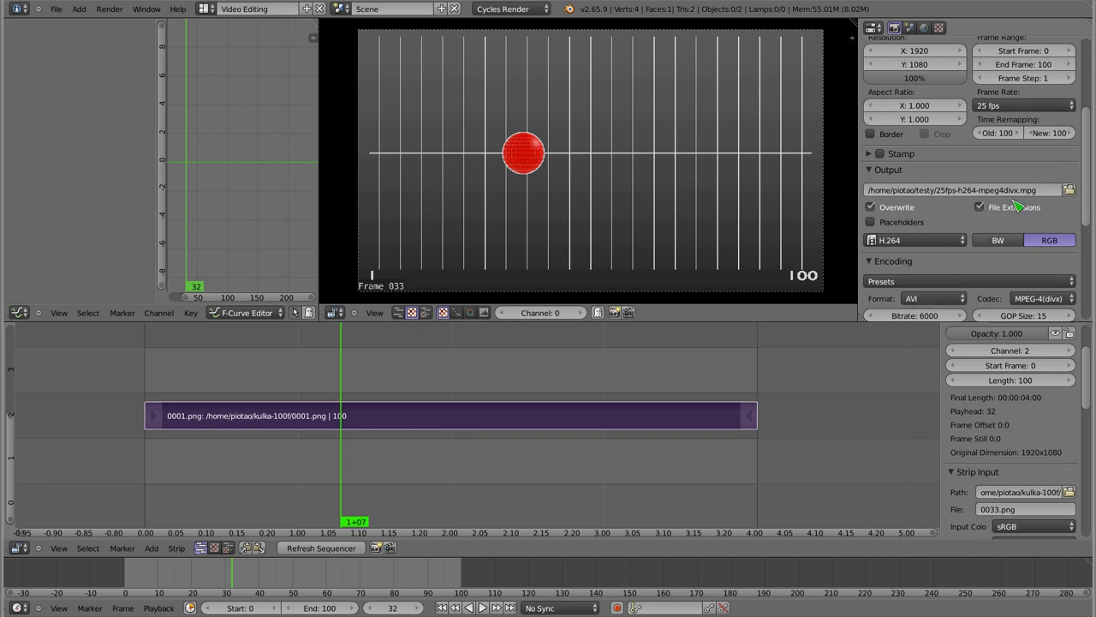
left_click(1040, 191)
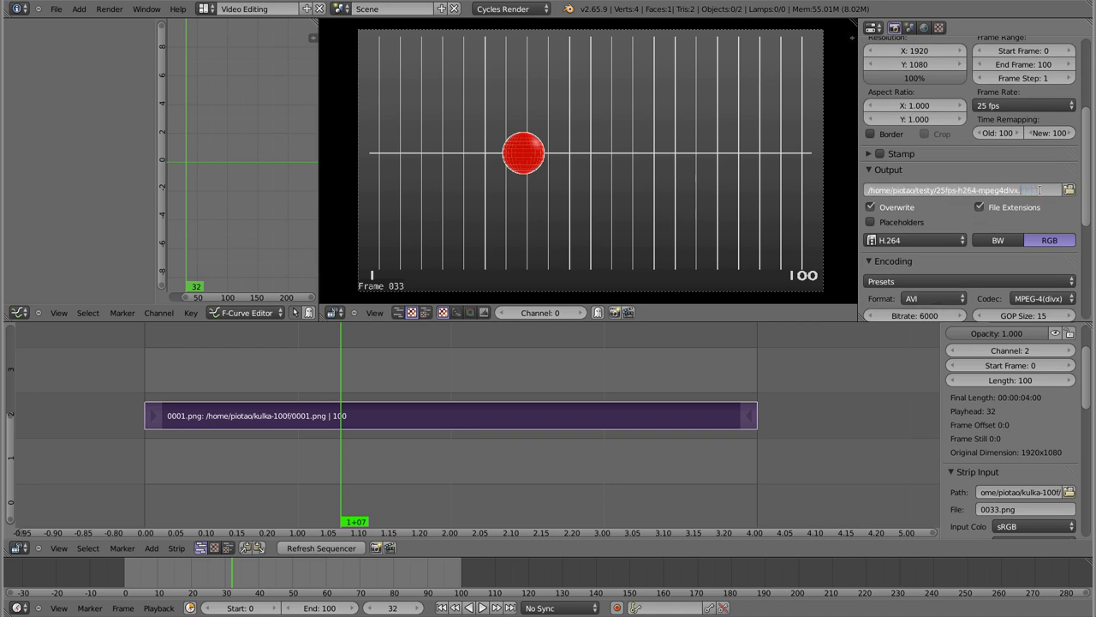
type("avi")
key("Return")
scroll(1048, 198, "up", 6)
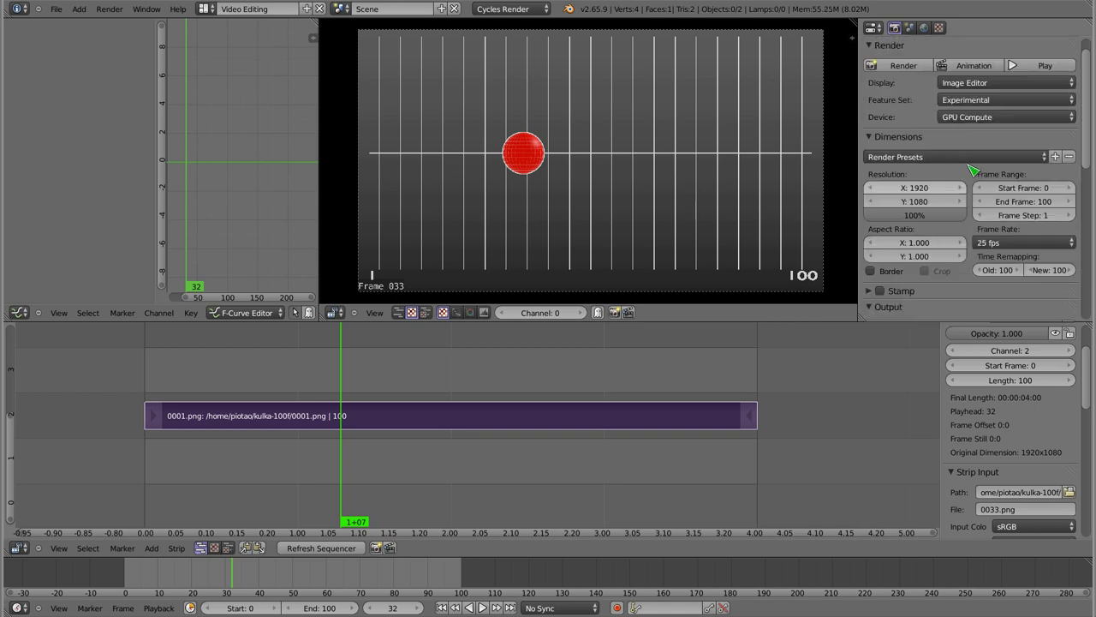
left_click(974, 65)
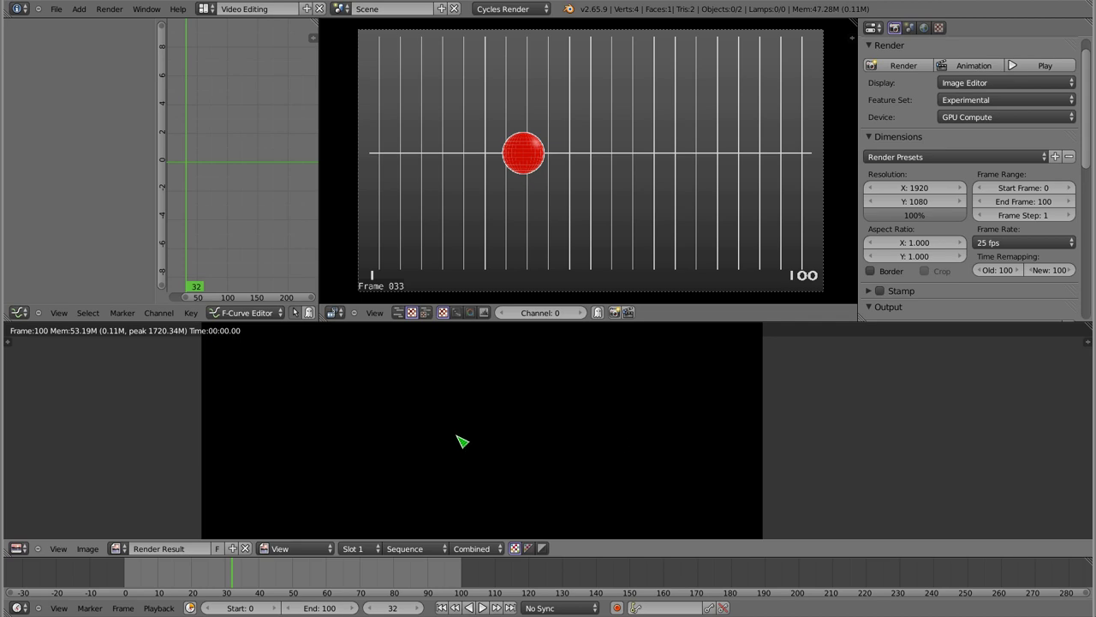
key("alt+Tab")
Step: List files to see the 1,5M DivX AVI, play 25fps-h264-mpeg4divx.avi with a pause, then return to Blender
type("h")
key("Return")
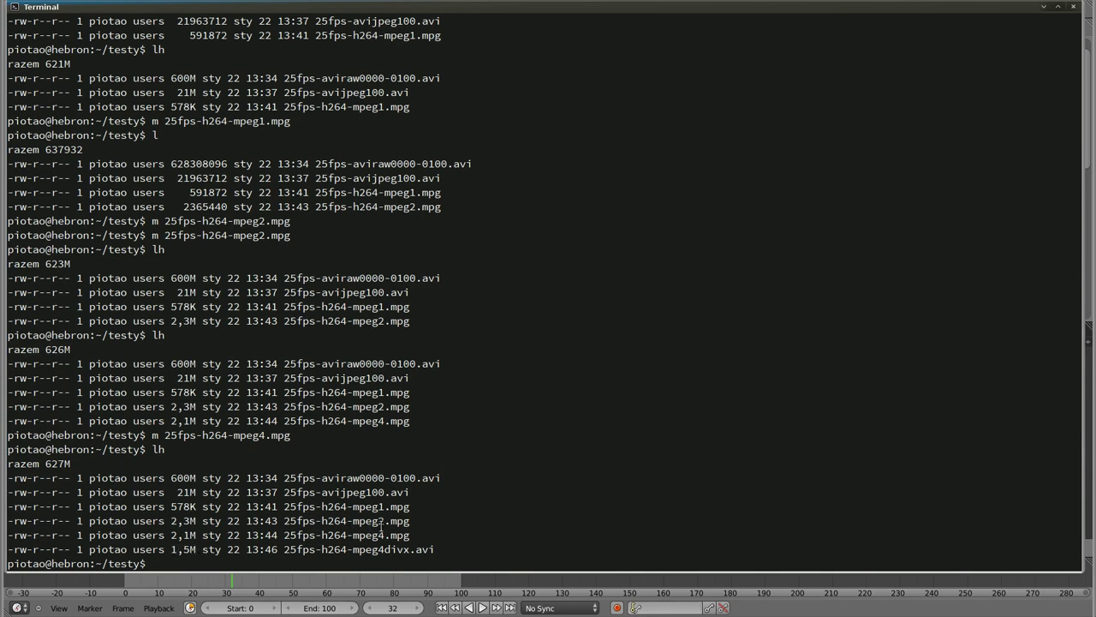
type("m ")
type("25fps-")
type("h")
key("Tab")
type("4")
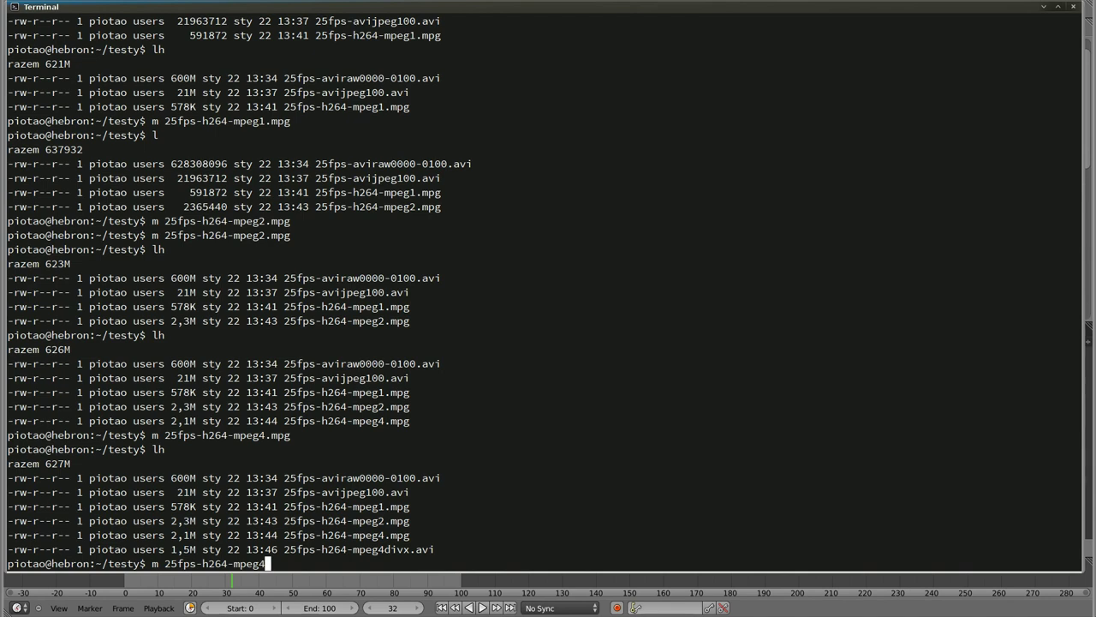
key("Tab")
key("Return")
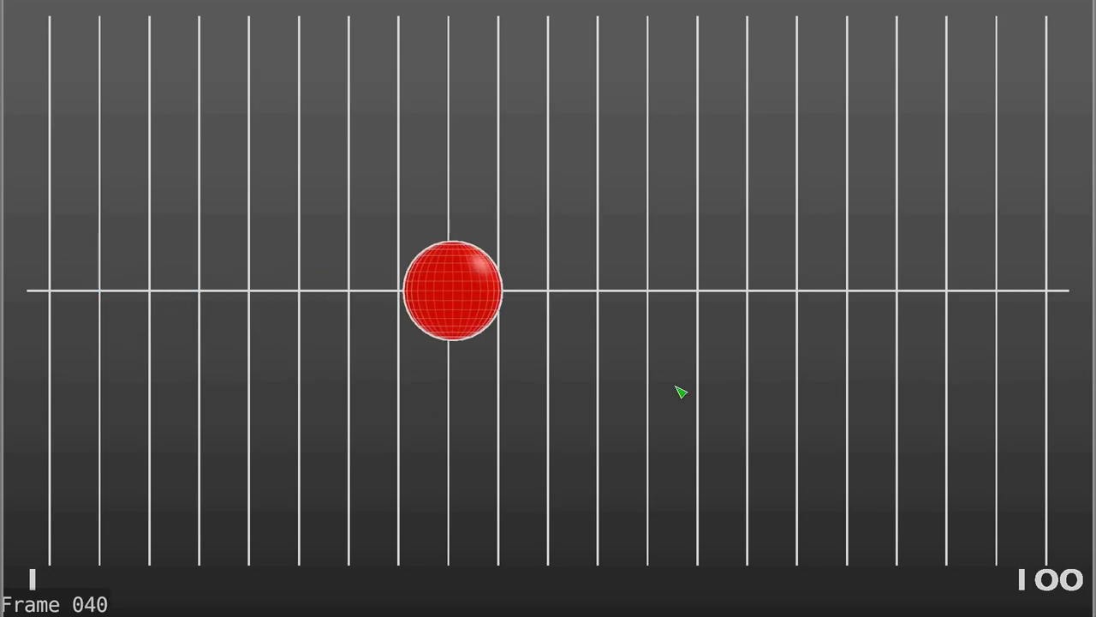
key("space")
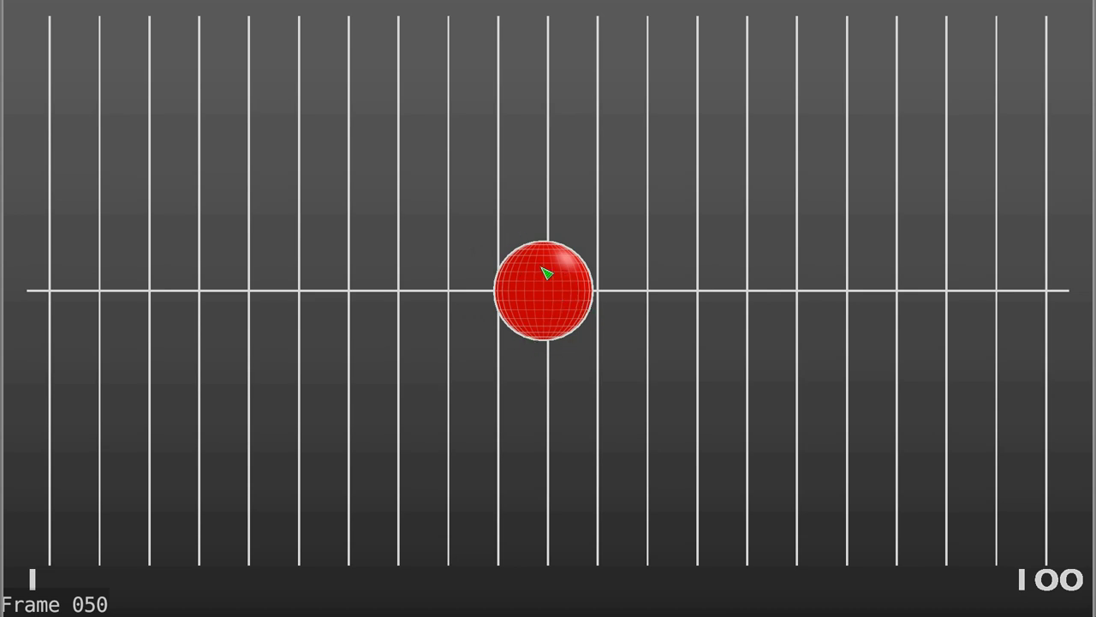
key("space")
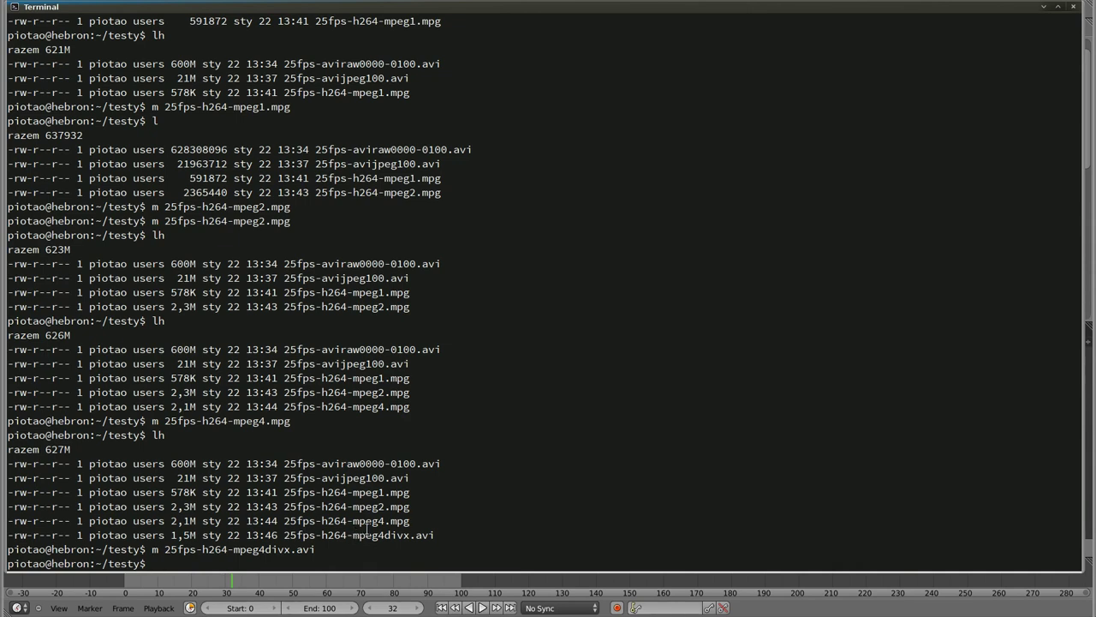
key("alt+Tab")
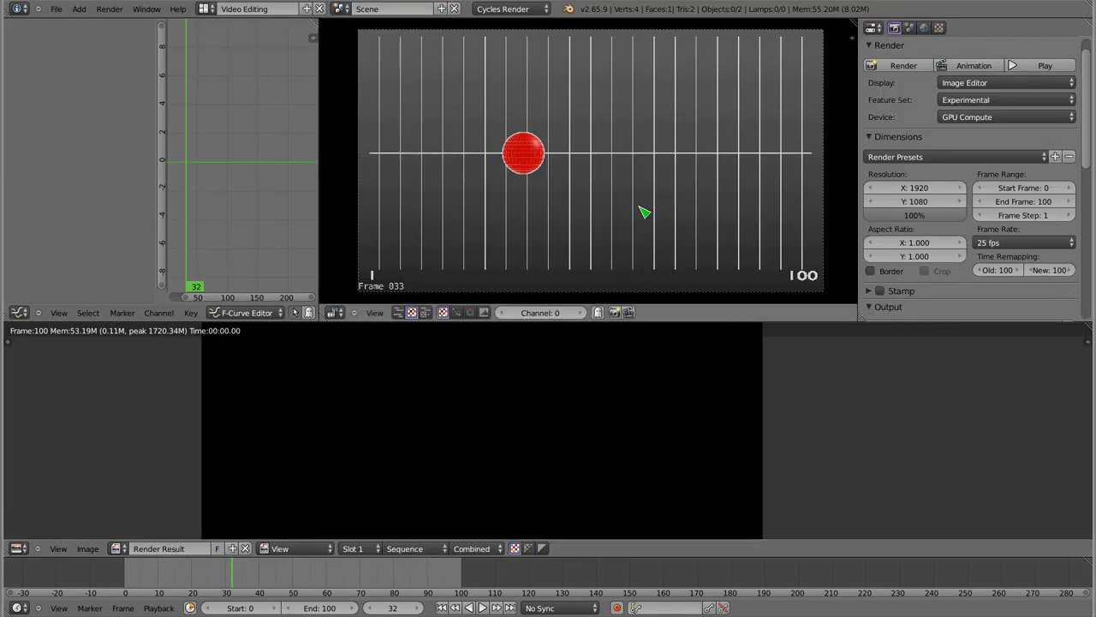
Step: Set the container format to Quicktime with the H.264 video codec
key("Escape")
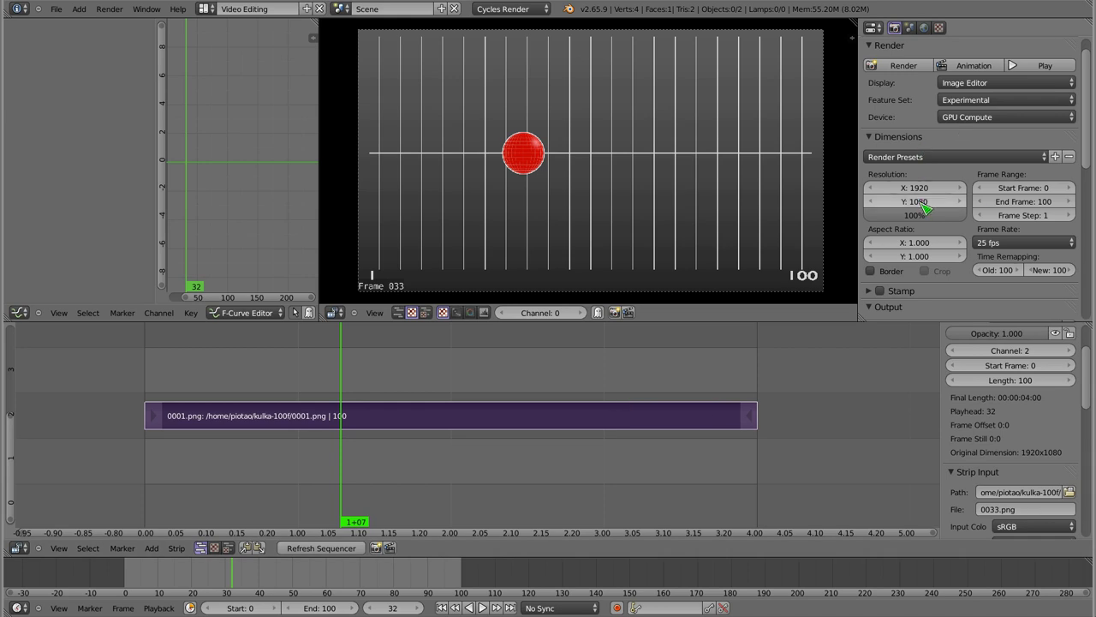
scroll(951, 248, "down", 5)
left_click(1026, 276)
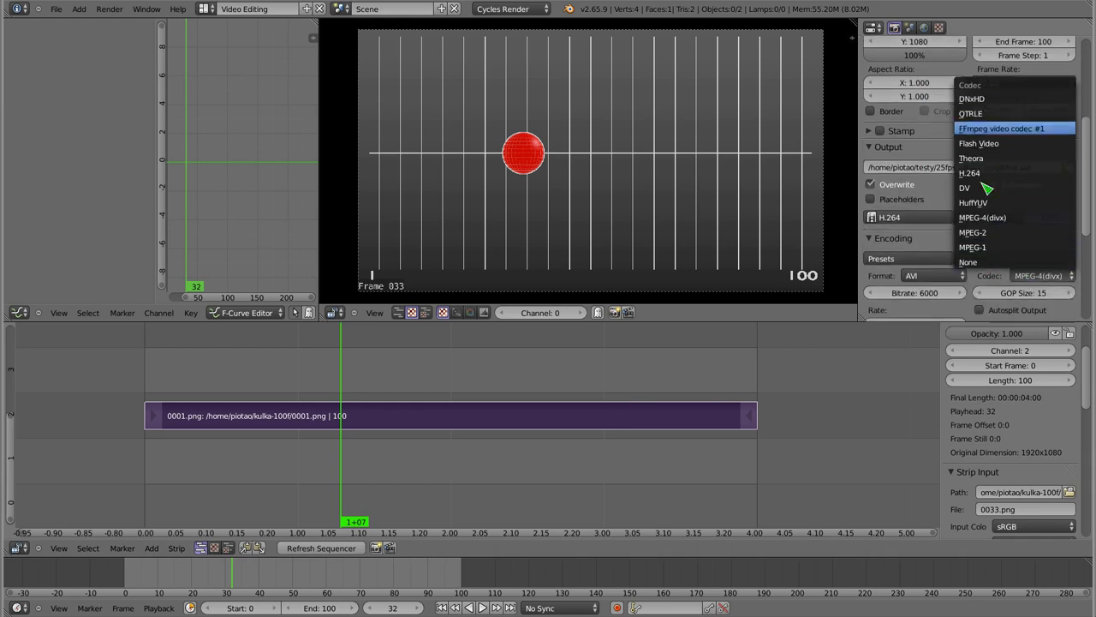
left_click(918, 275)
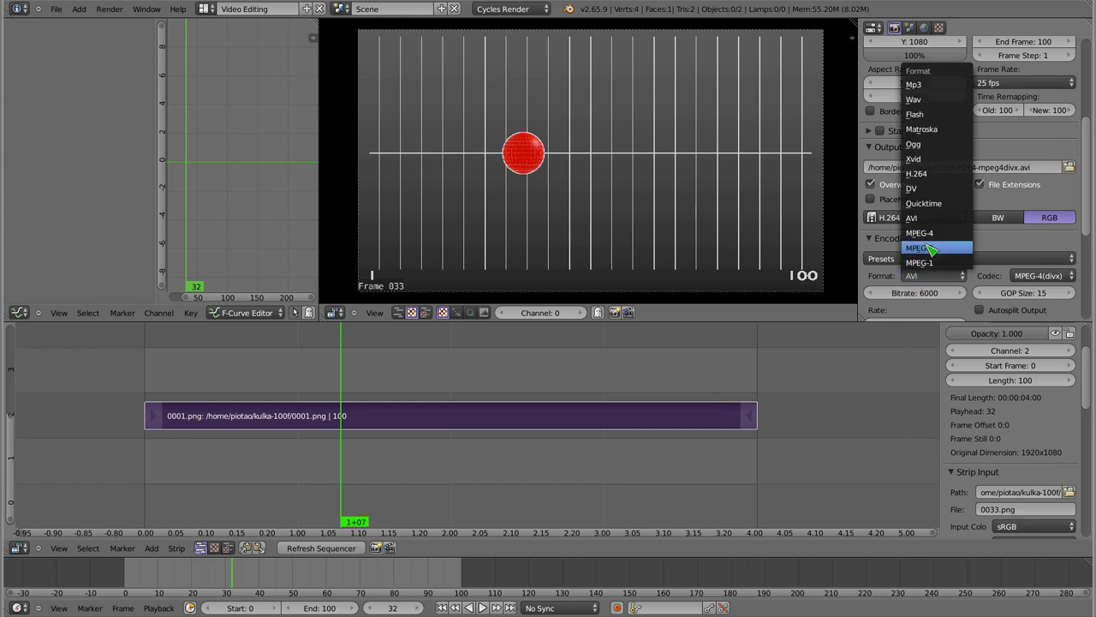
left_click(942, 207)
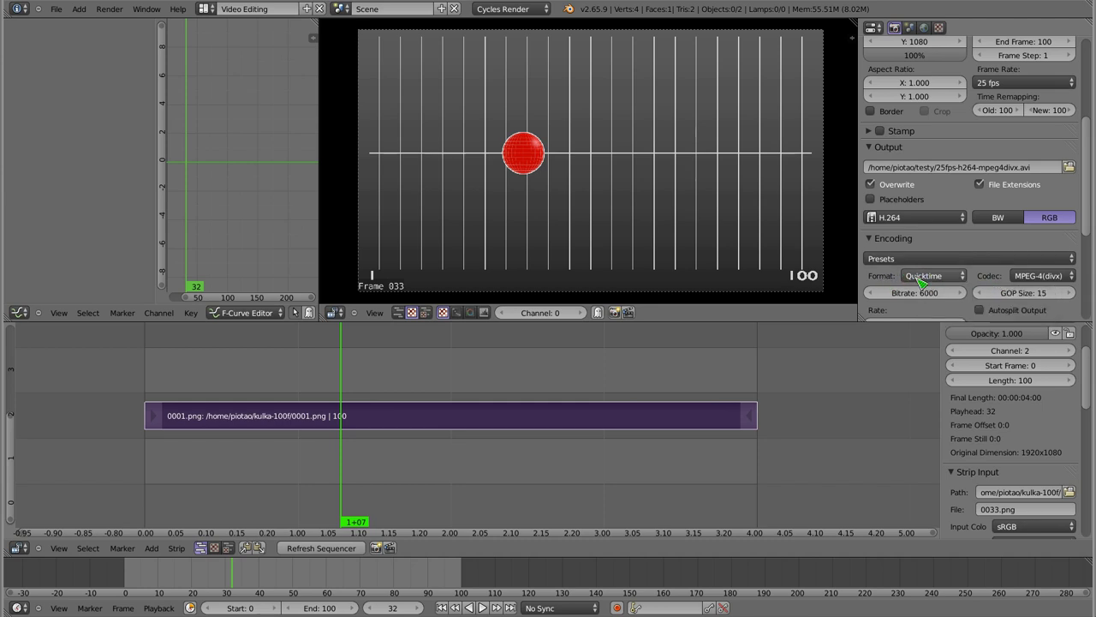
left_click(1035, 277)
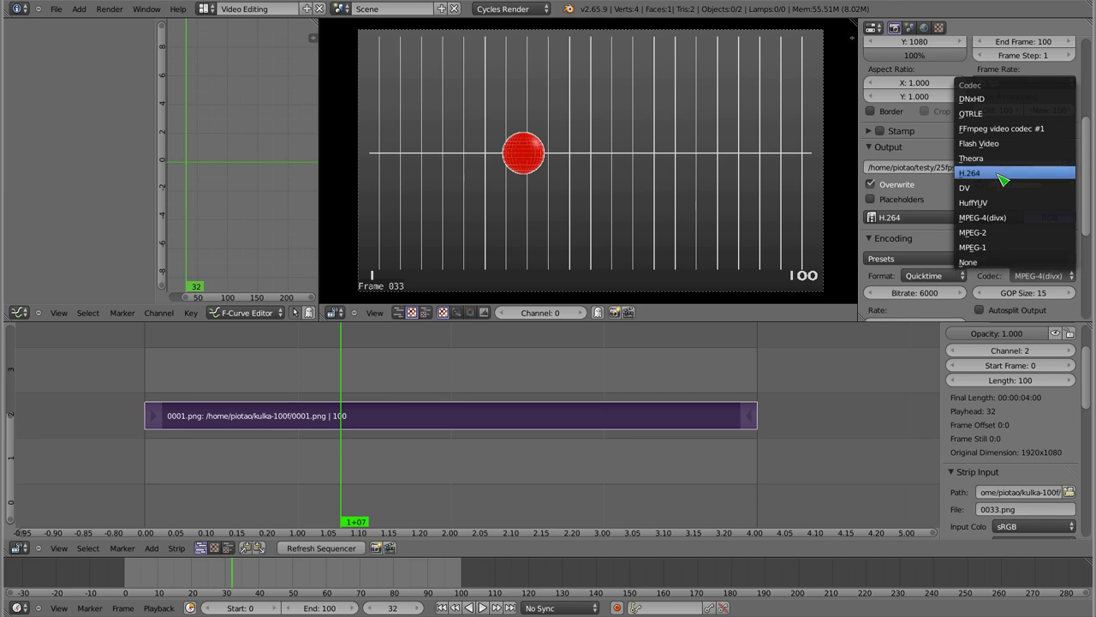
left_click(1000, 174)
Step: Rename the output to 25fps-h264-quicktime-h264.mov and render the animation
left_click(1030, 170)
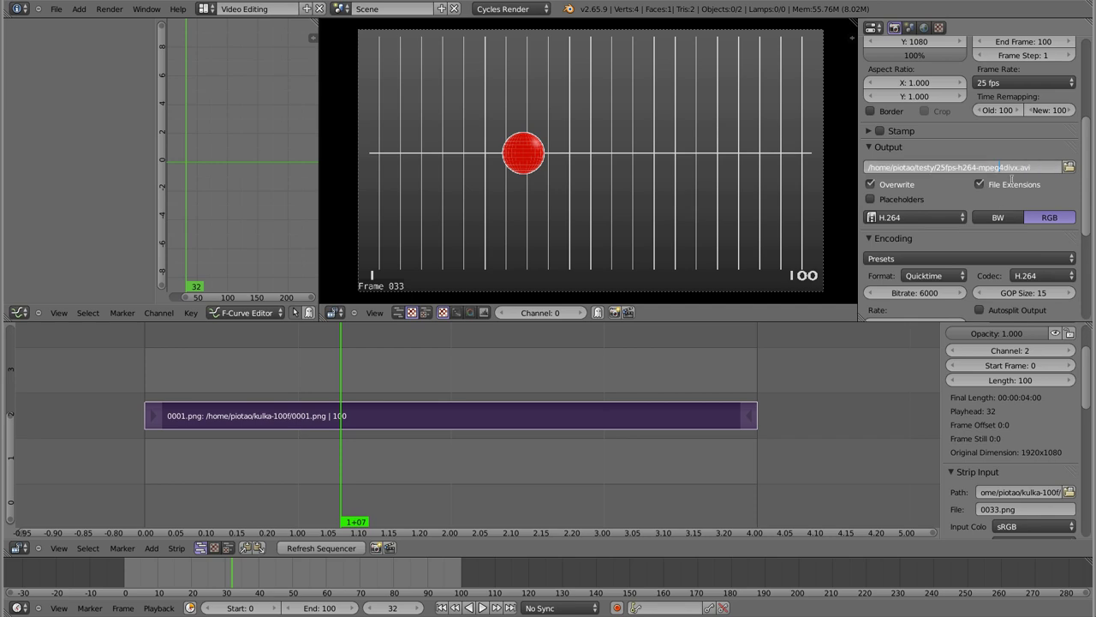
key("Delete")
key("Delete")
key("Delete")
key("Return")
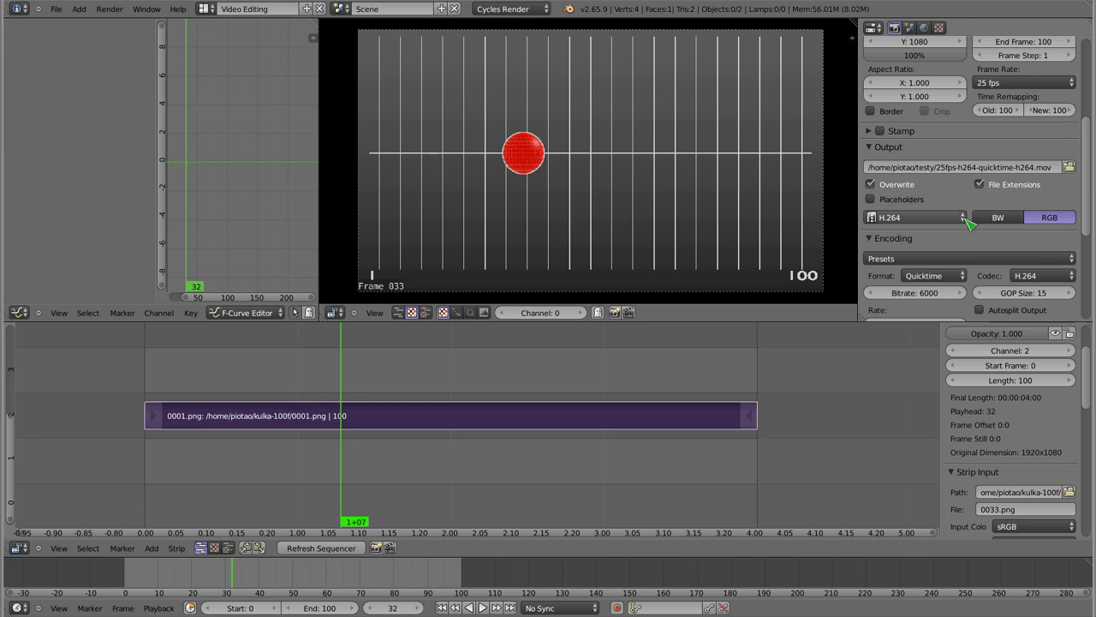
scroll(989, 276, "up", 5)
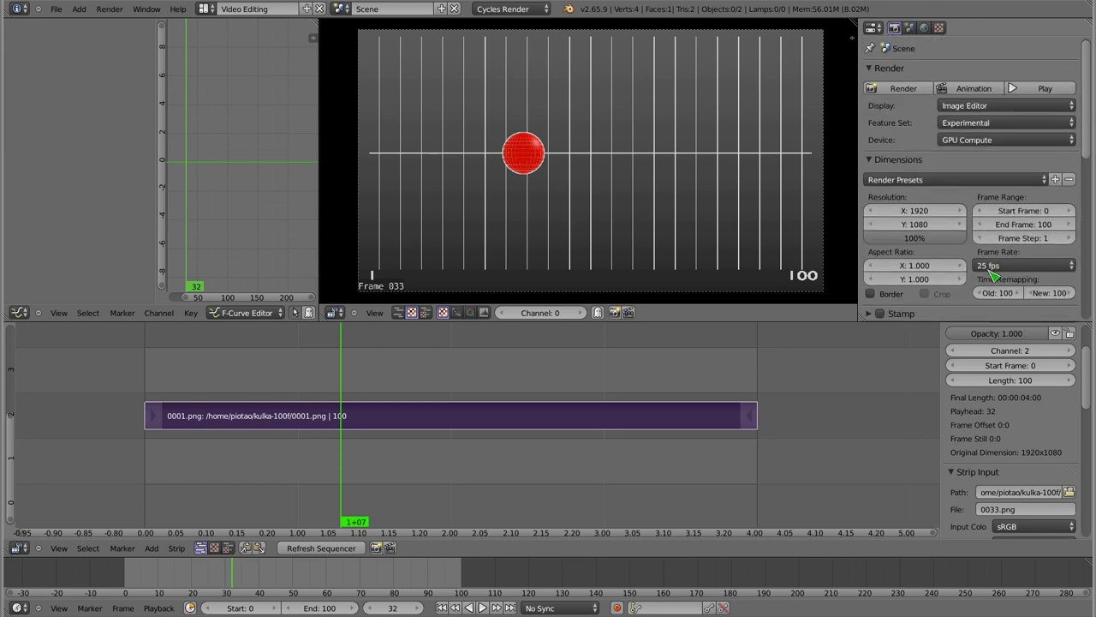
left_click(976, 88)
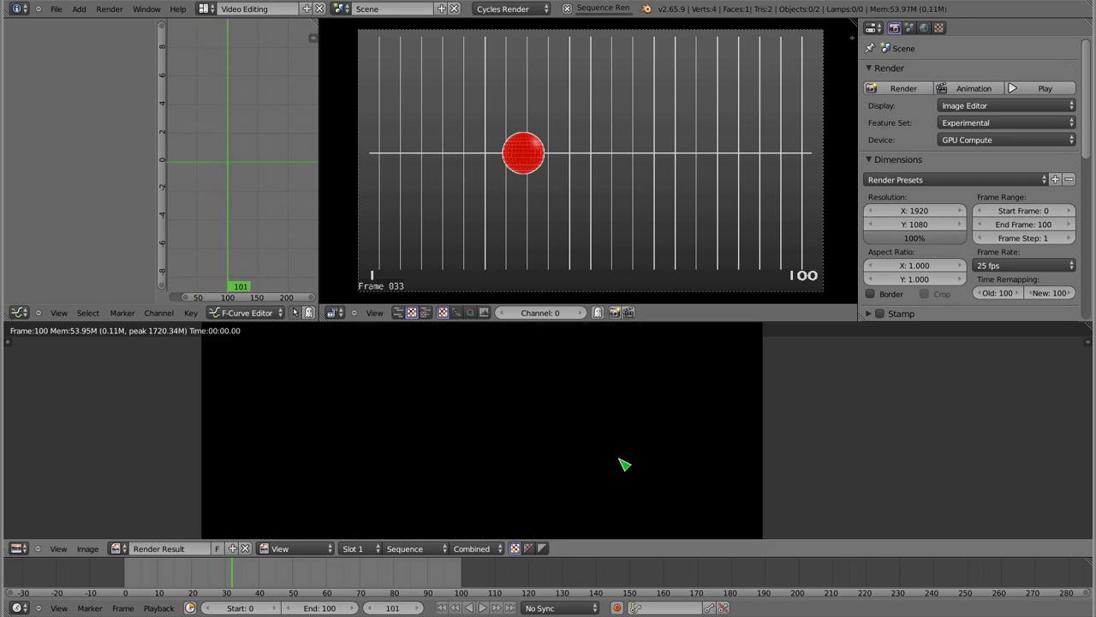
Step: List files with lh to compare the QuickTime movie's 820K size with other renders
key("alt+Tab")
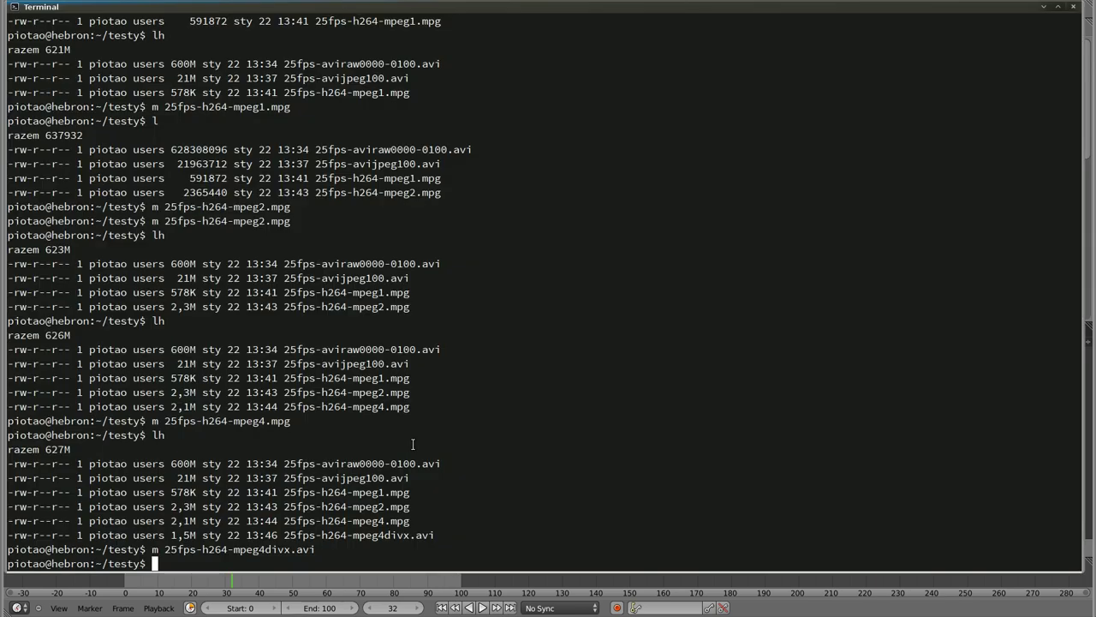
type("lh")
key("Return")
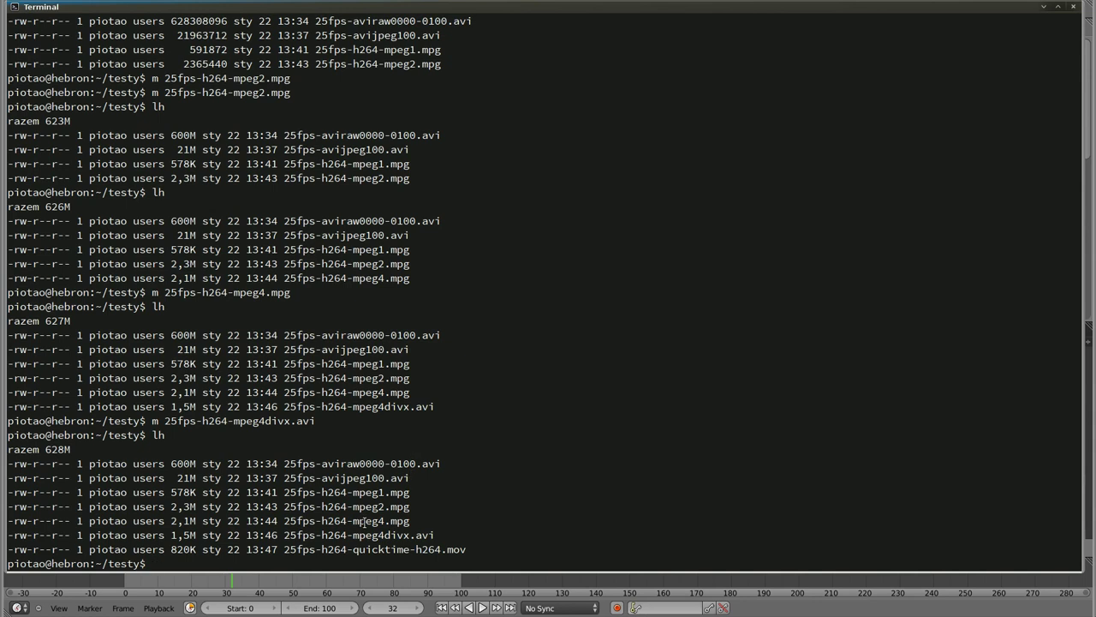
left_click_drag(169, 553, 200, 552)
left_click(202, 552)
Step: Play 25fps-h264-quicktime-h264.mov, pausing once, then return to Blender
left_click_drag(284, 549, 464, 549)
key("ctrl+c")
type("m")
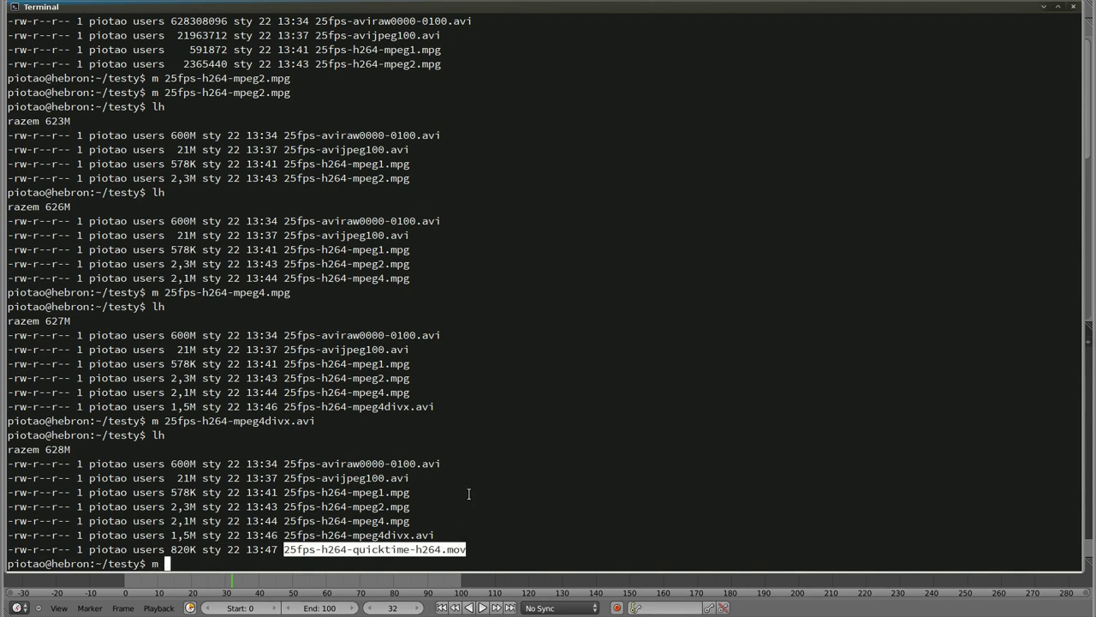
middle_click(524, 464)
key("Return")
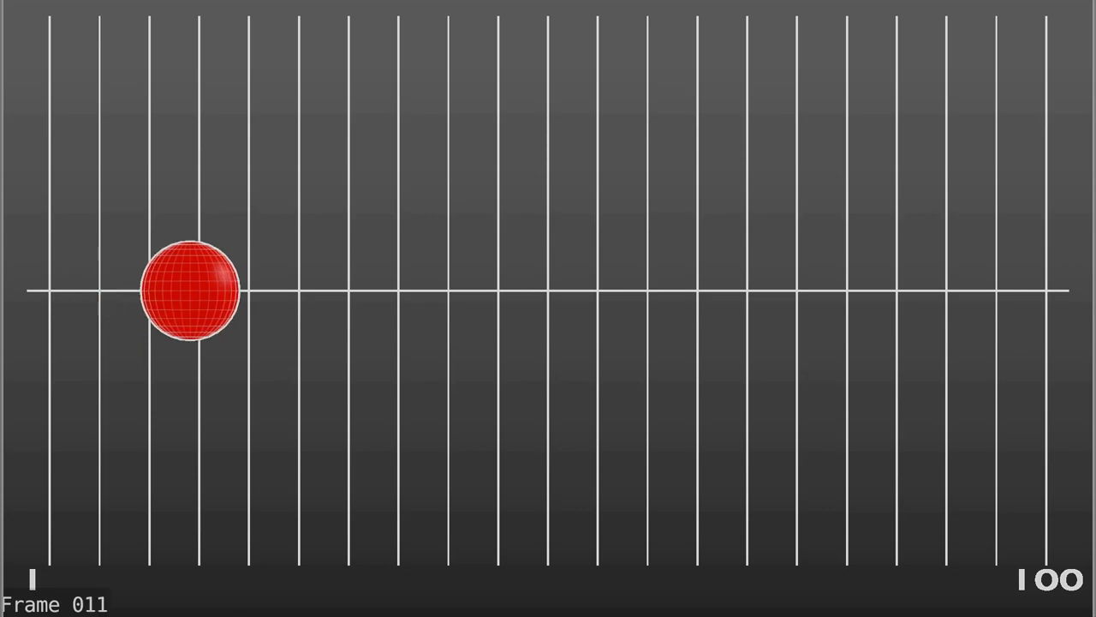
key("space")
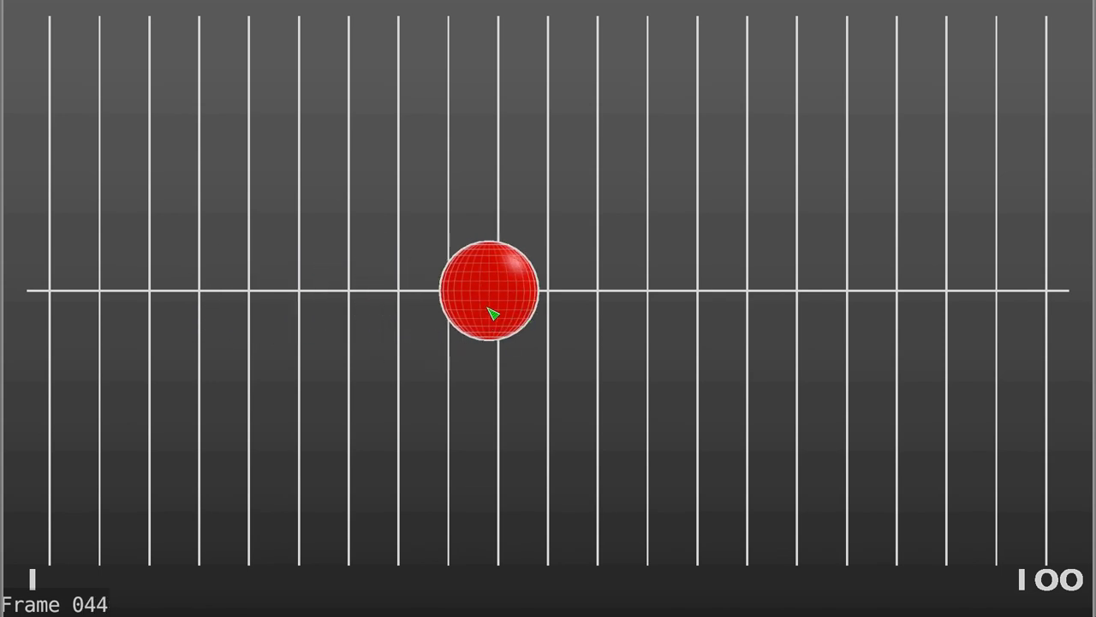
key("space")
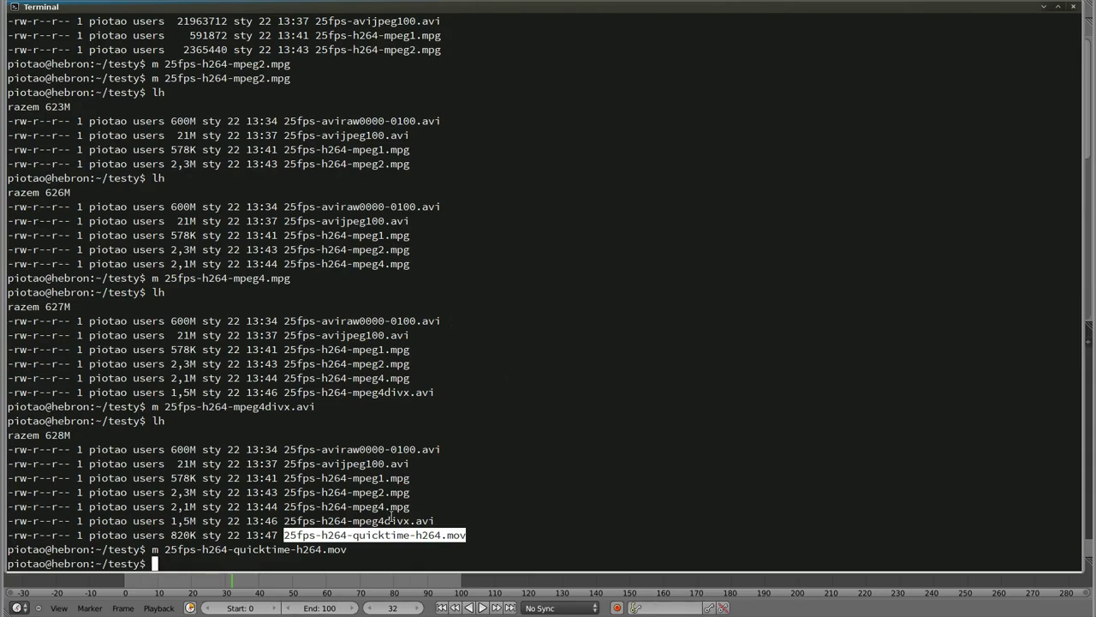
left_click(391, 518)
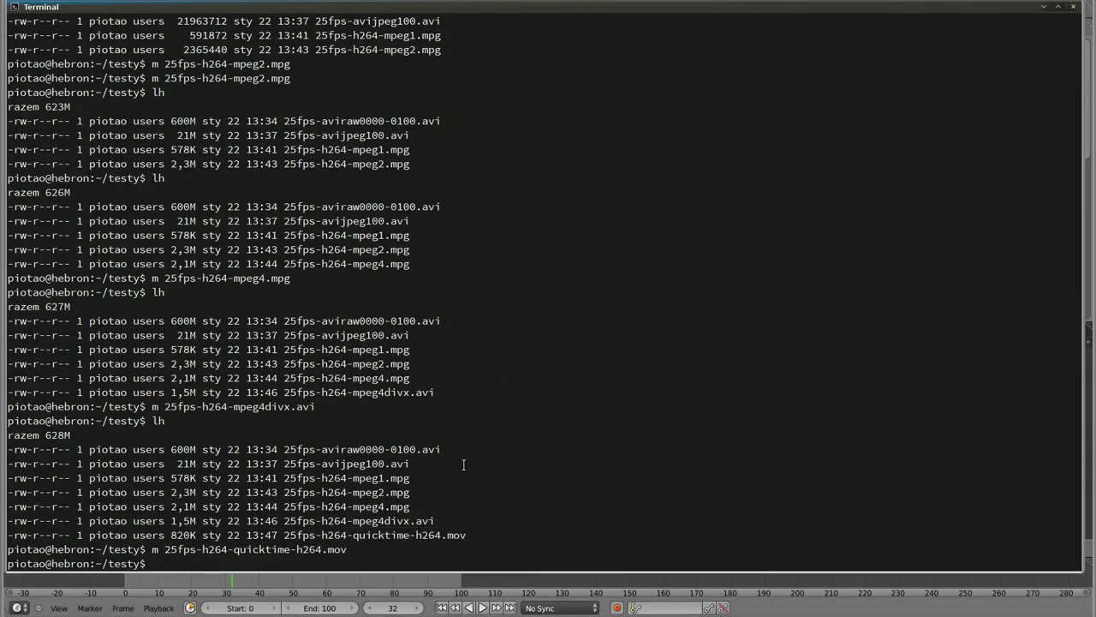
key("alt+Tab")
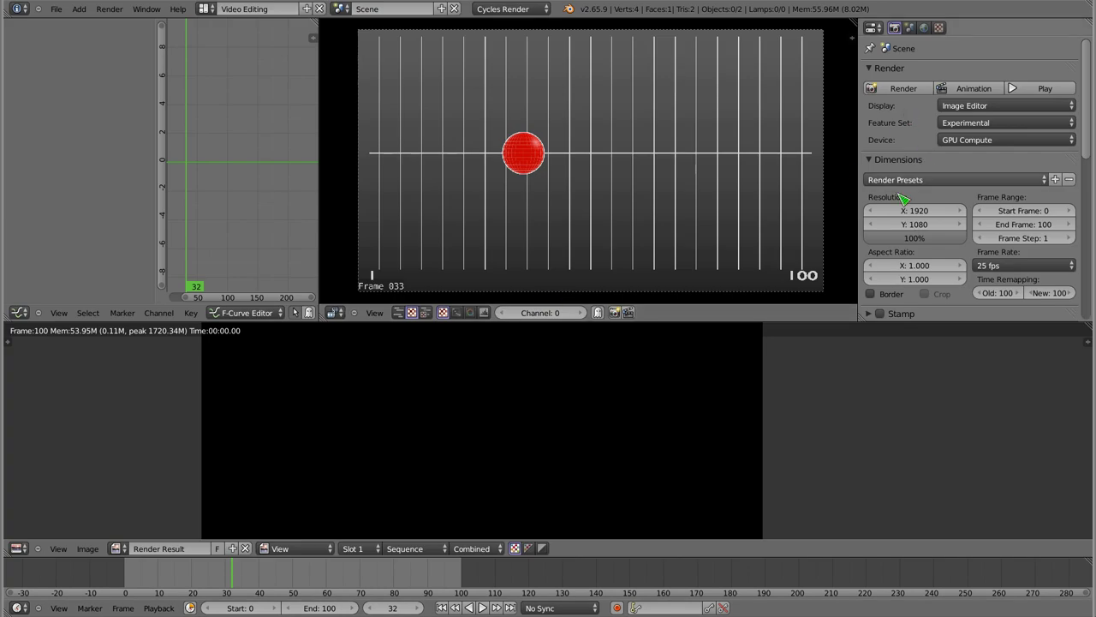
Step: Set the encoding format to DV
scroll(908, 205, "down", 4)
scroll(940, 286, "down", 2)
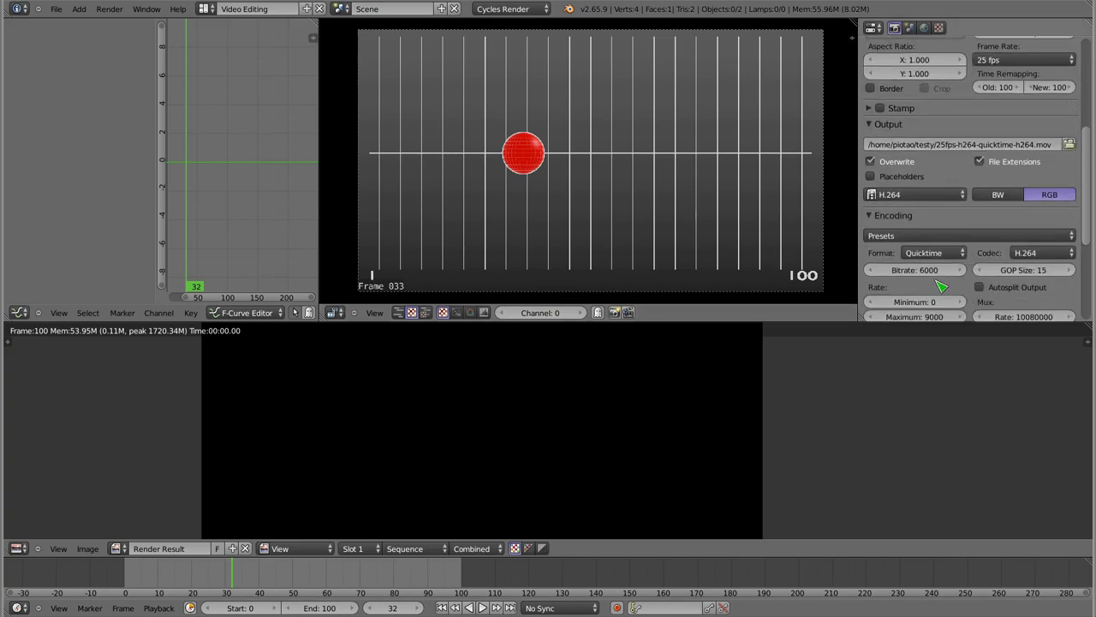
left_click(942, 254)
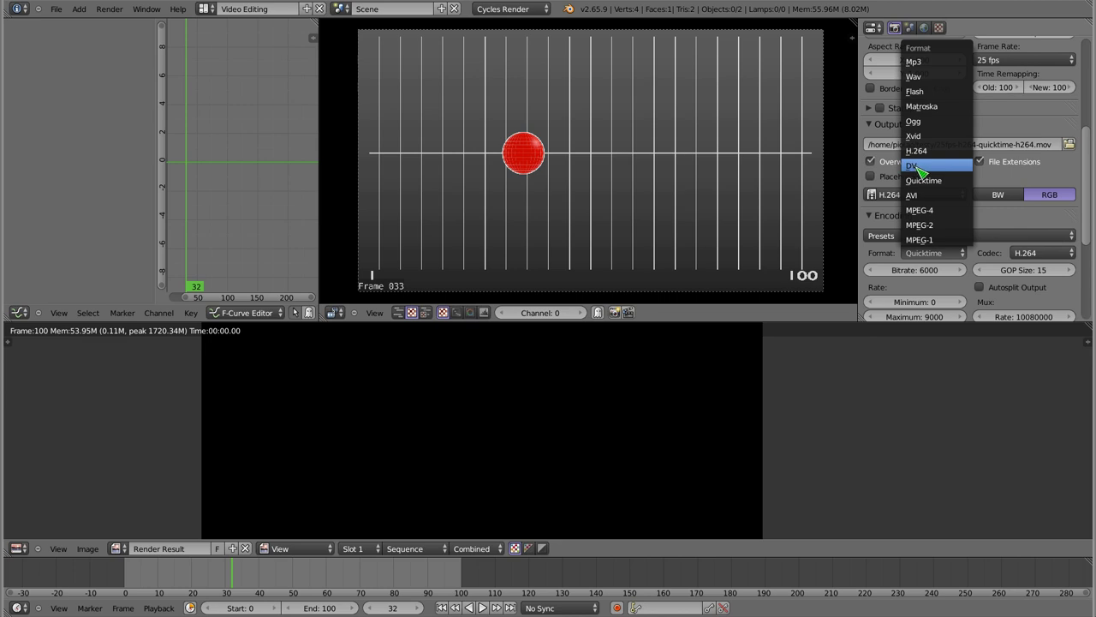
left_click(918, 167)
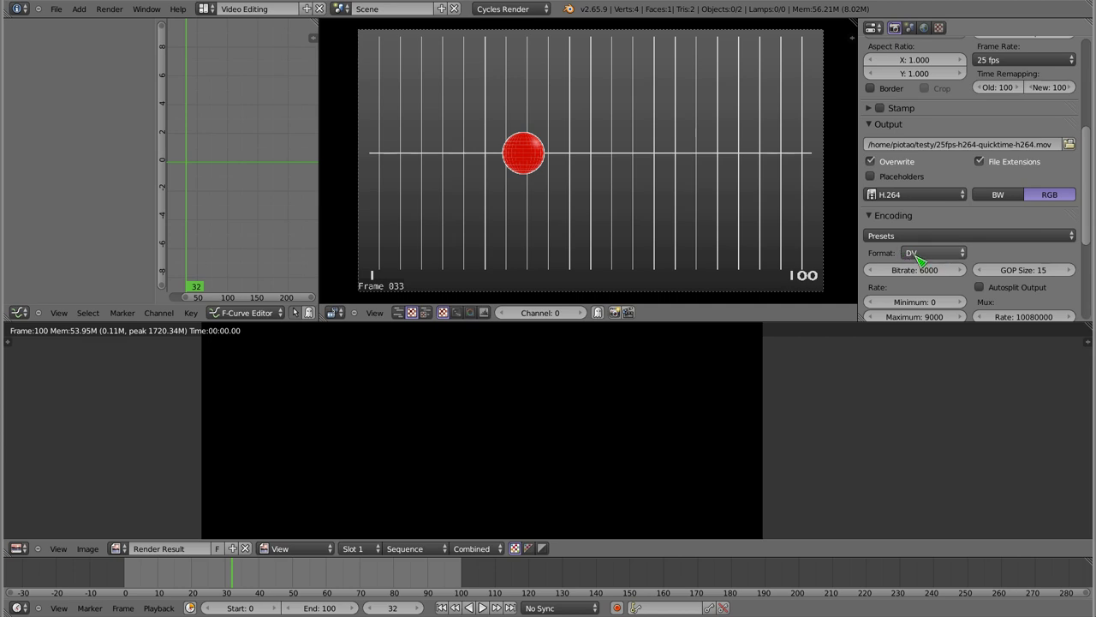
Step: Change the output path to /home/piotao/testy/25fps-h264-dv-, replacing the QuickTime name
scroll(980, 261, "down", 3)
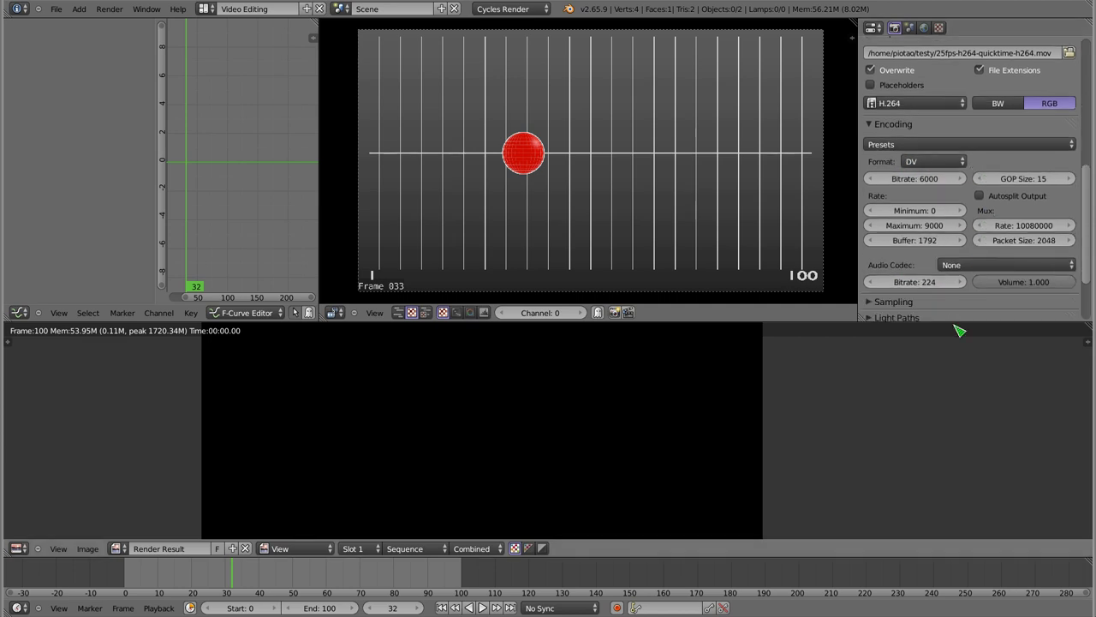
scroll(981, 293, "up", 3)
scroll(981, 293, "up", 4)
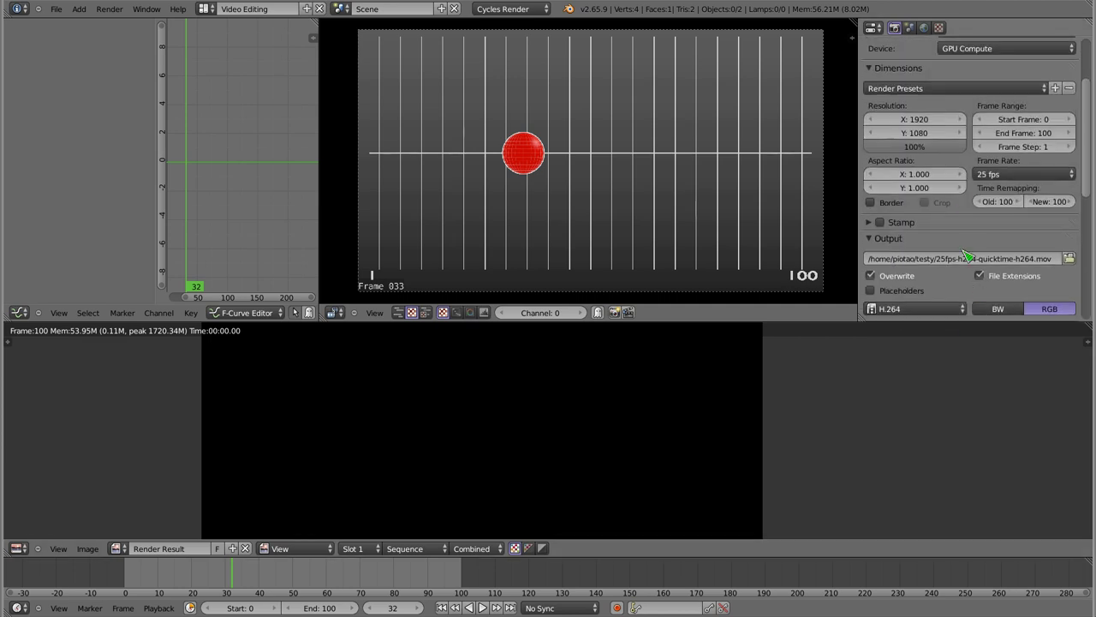
double_click(973, 258)
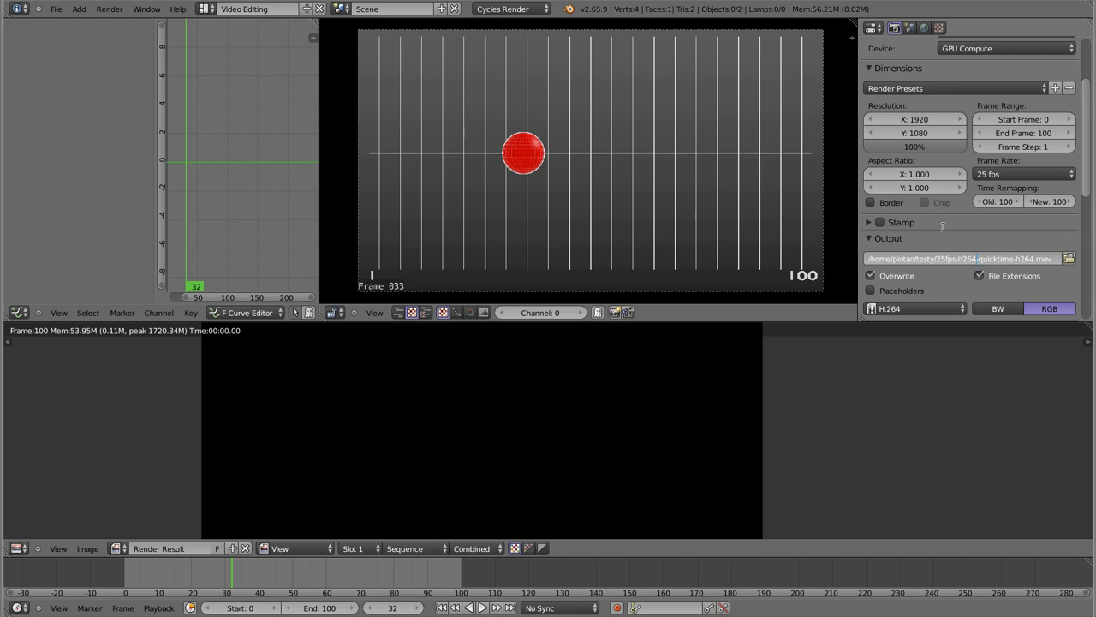
type("64")
type("h2")
key("Delete")
key("Delete")
key("Delete")
key("Delete")
key("Delete")
key("Delete")
key("Return")
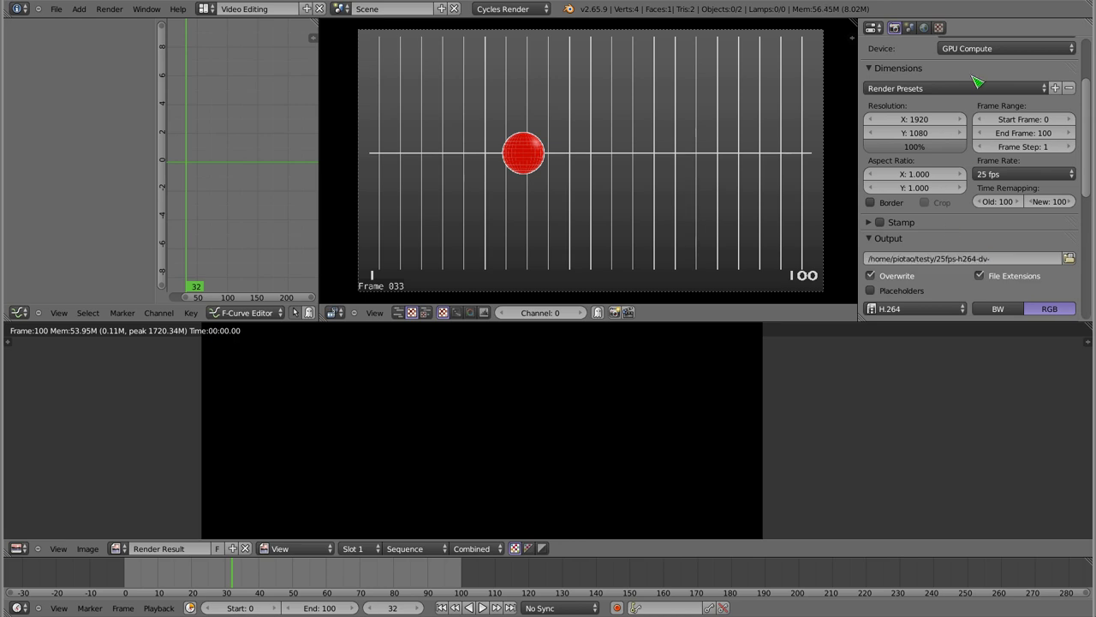
scroll(977, 81, "up", 5)
Step: Try the DV render, which fails for needing 720-pixel width, then switch the format back to H.264
left_click(974, 88)
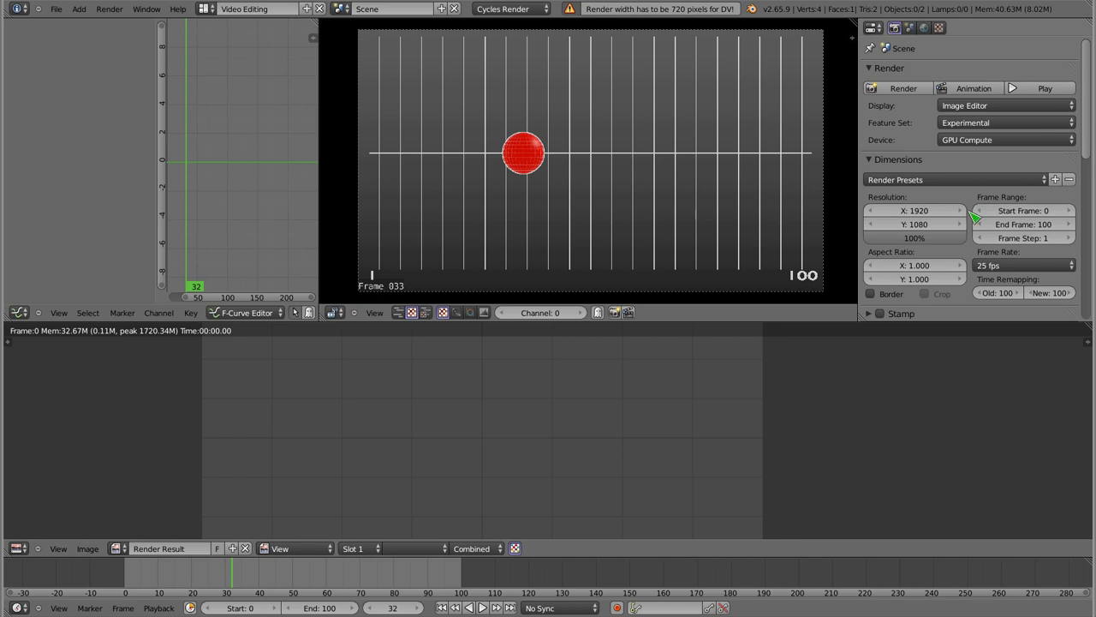
scroll(968, 223, "down", 5)
scroll(968, 225, "down", 1)
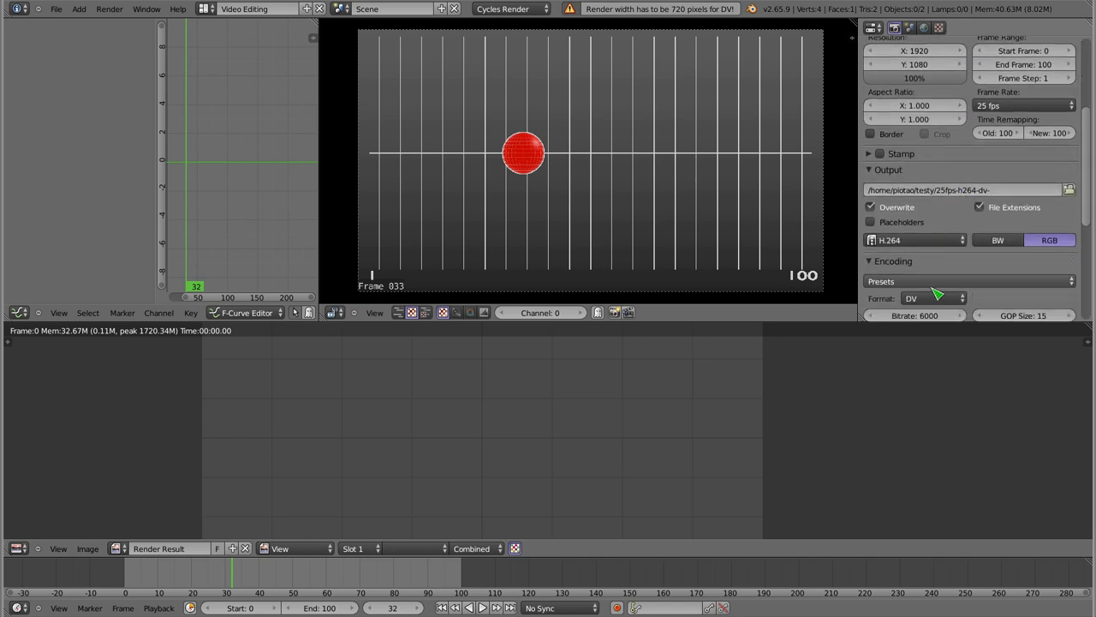
left_click(935, 300)
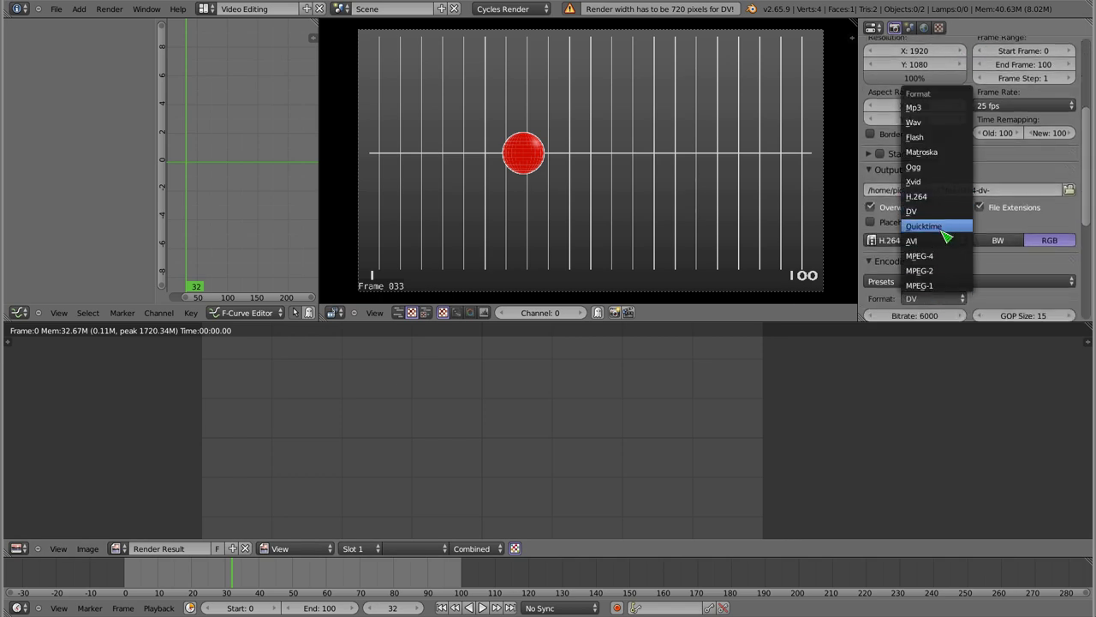
left_click(942, 198)
Step: Change the output path to /home/piotao/testy/25fps-h264-lossless-
scroll(955, 232, "down", 2)
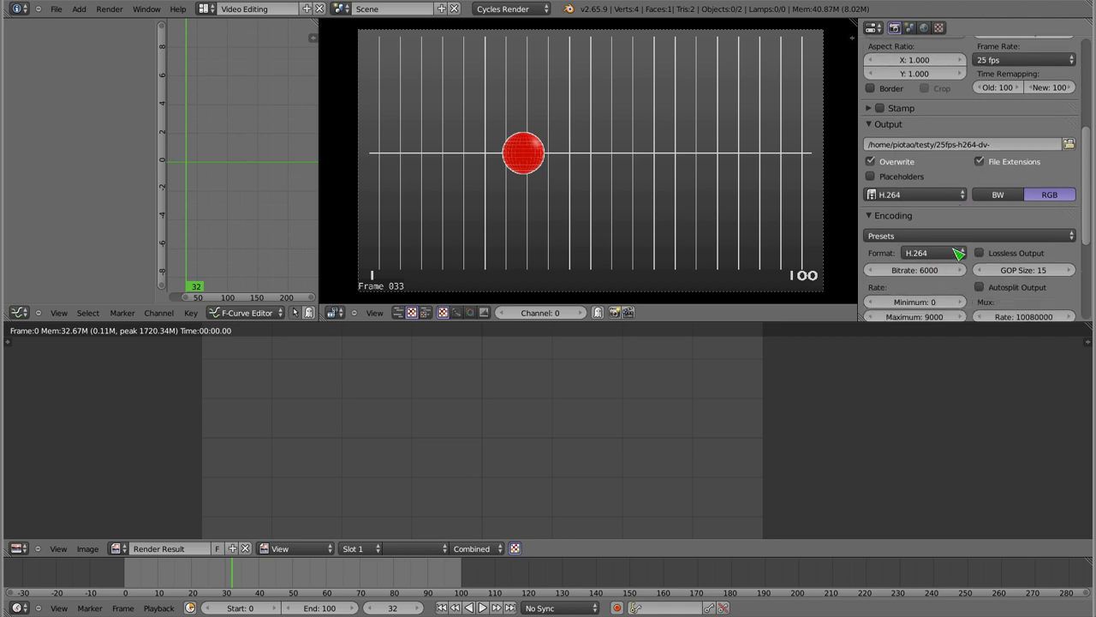
scroll(967, 257, "down", 4)
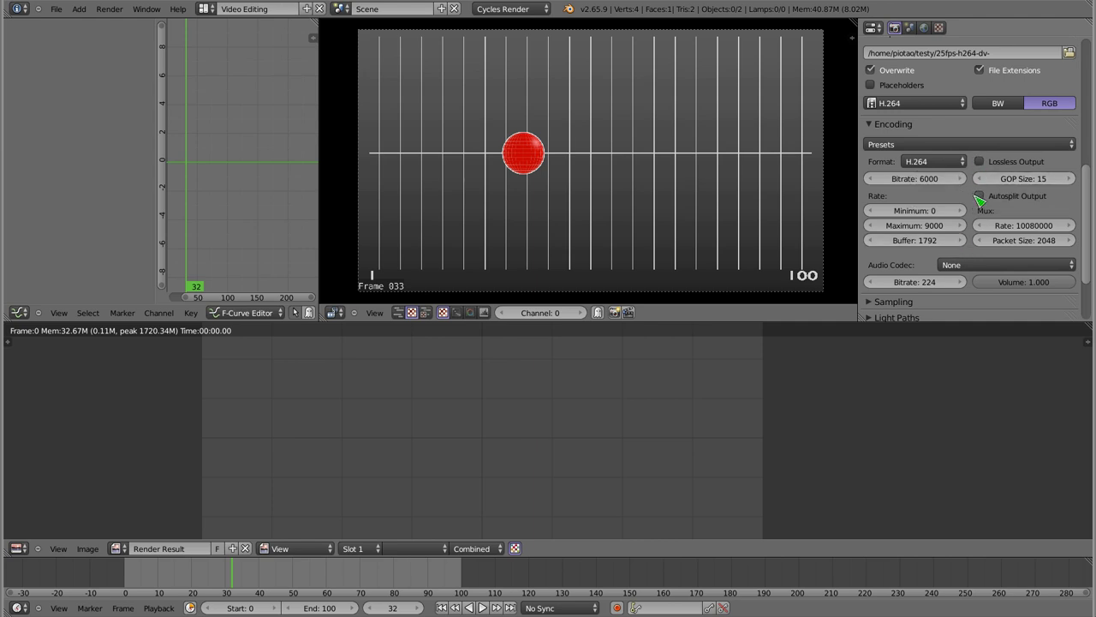
scroll(976, 182, "up", 3)
left_click(959, 148)
type("lossless")
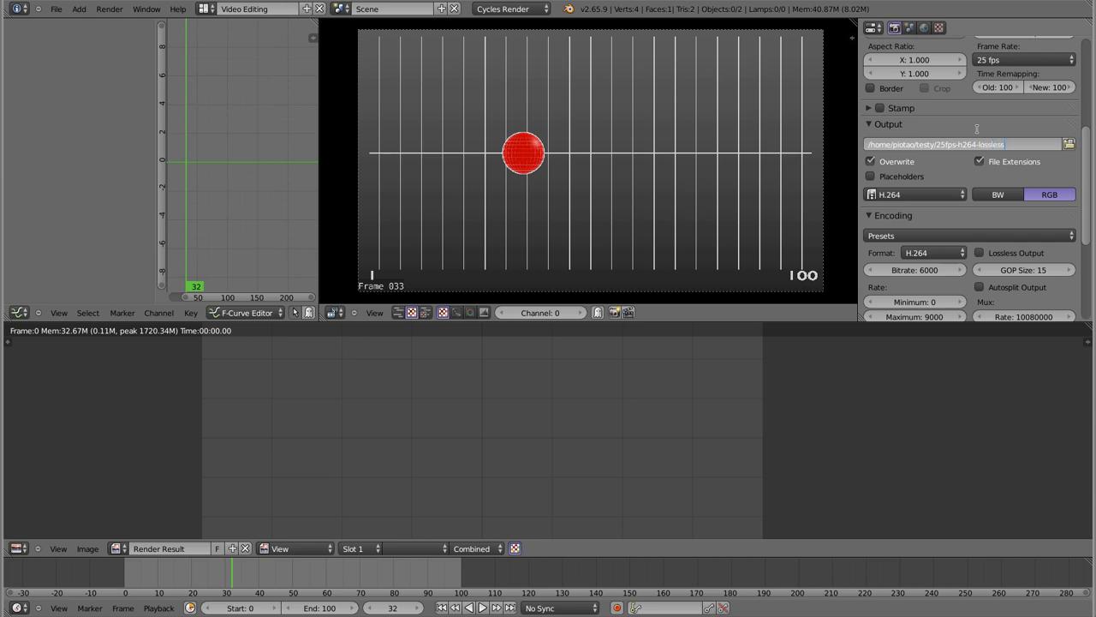
key("Return")
Step: Render the 100-frame animation as lossless H.264
scroll(983, 219, "up", 4)
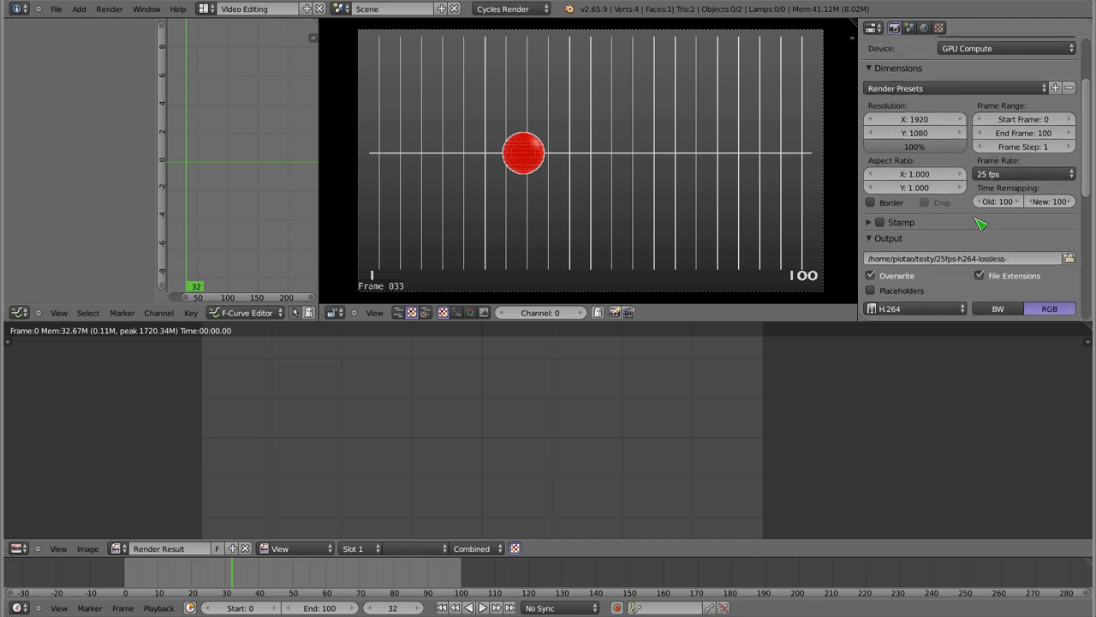
scroll(983, 224, "down", 4)
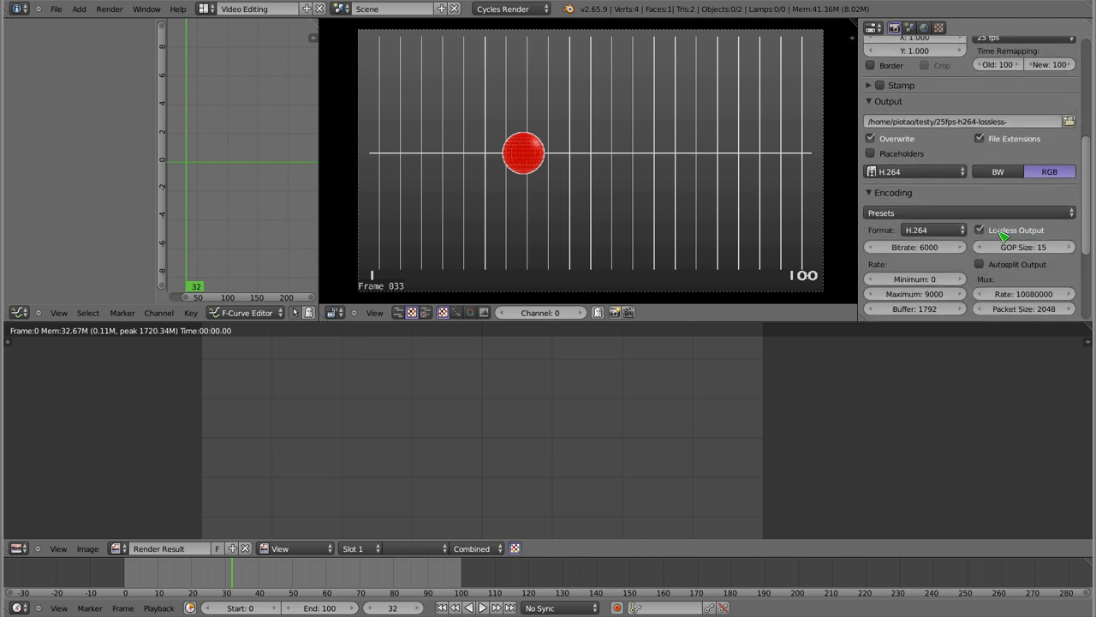
scroll(998, 223, "up", 4)
scroll(989, 171, "up", 2)
left_click(976, 90)
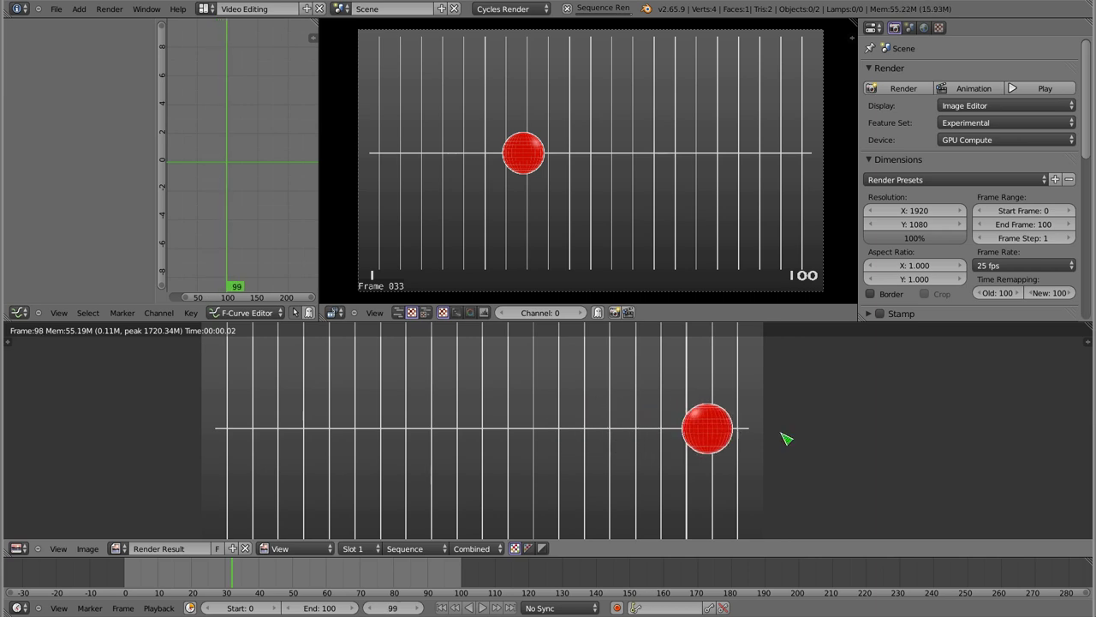
Step: List the rendered files in the terminal, noting the lossless AVI at 826K
key("alt+Tab")
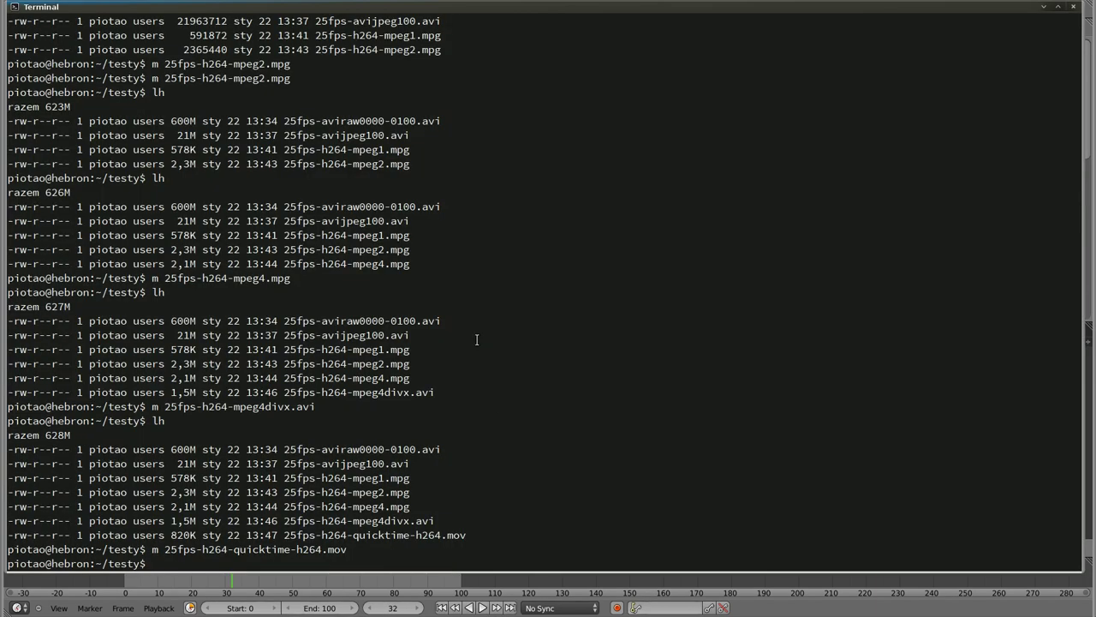
type("lh")
key("Return")
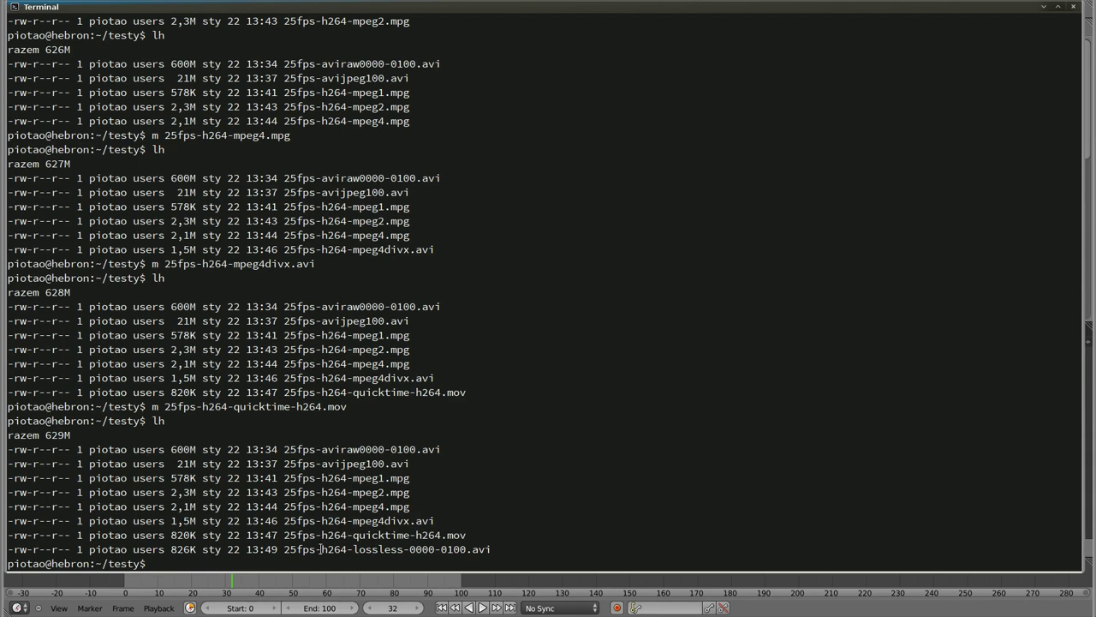
left_click_drag(171, 549, 195, 549)
Step: Measure the kulka-100f source folder with du -sh, showing 4,9M
type("l ../ku")
key("Tab")
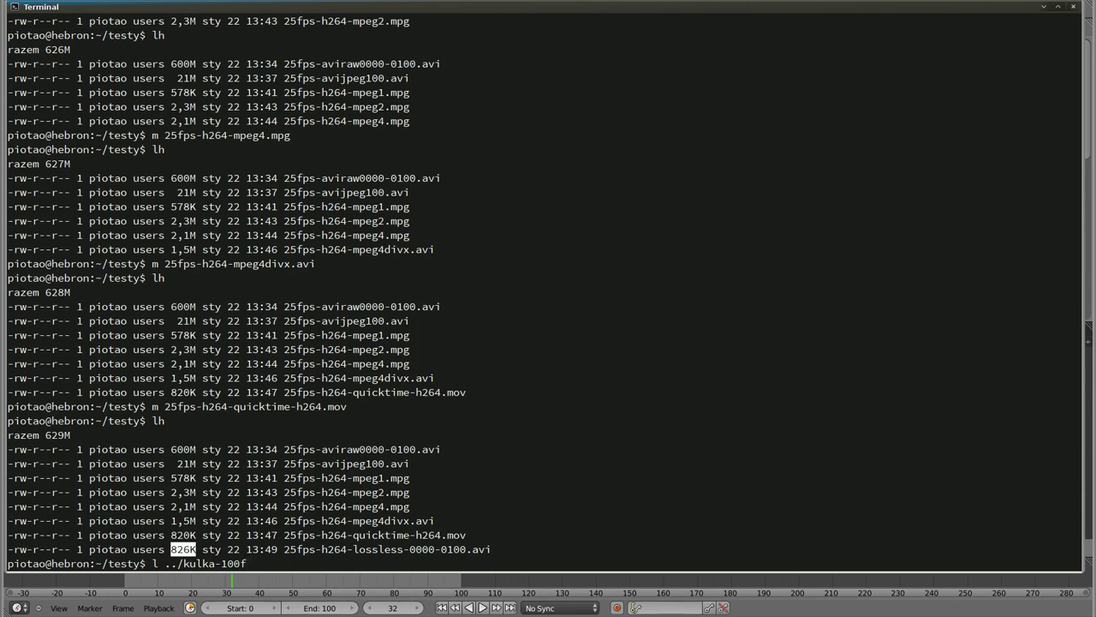
key("Delete")
type("du -sh")
key("BackSpace")
key("Return")
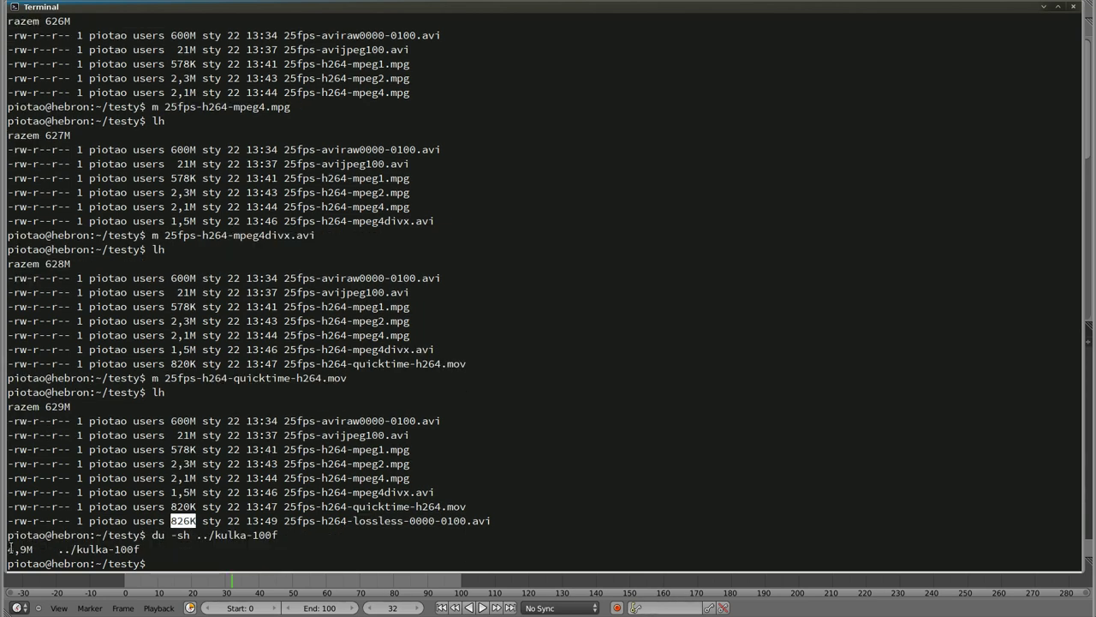
left_click_drag(8, 549, 36, 549)
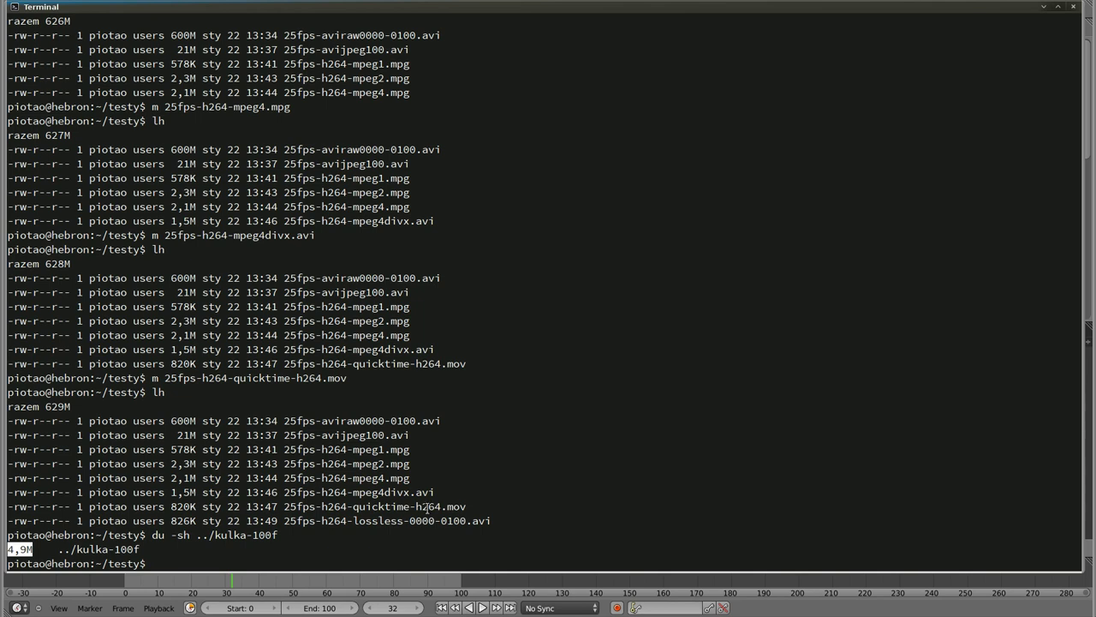
Step: Play 25fps-h264-lossless-0000-0100.avi with m, then return to Blender
type("m")
left_click_drag(285, 519, 491, 520)
middle_click(513, 464)
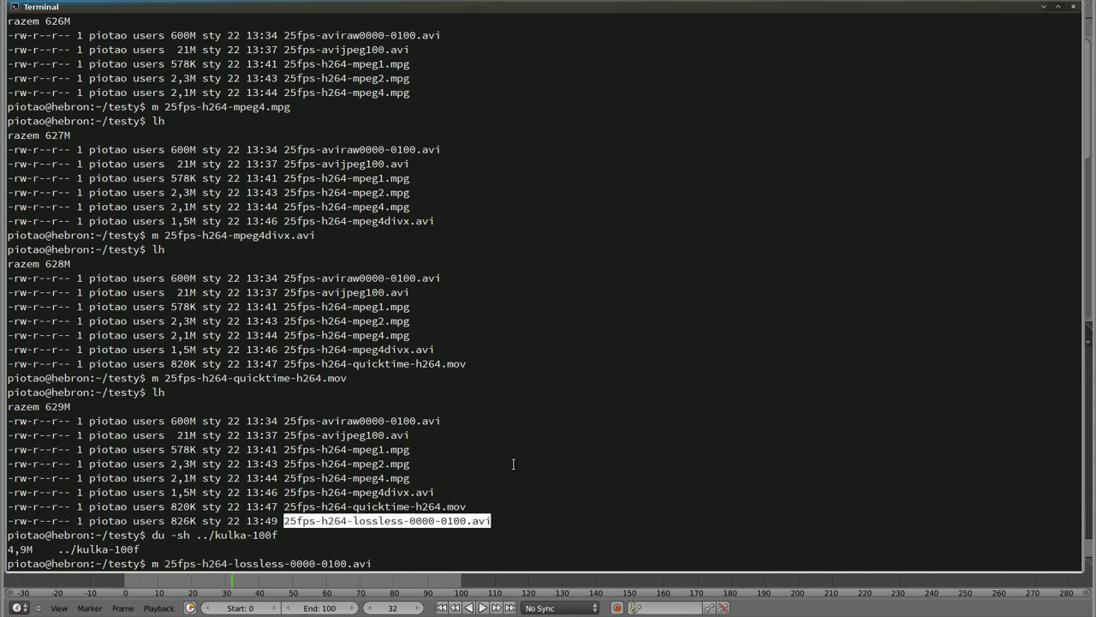
key("Return")
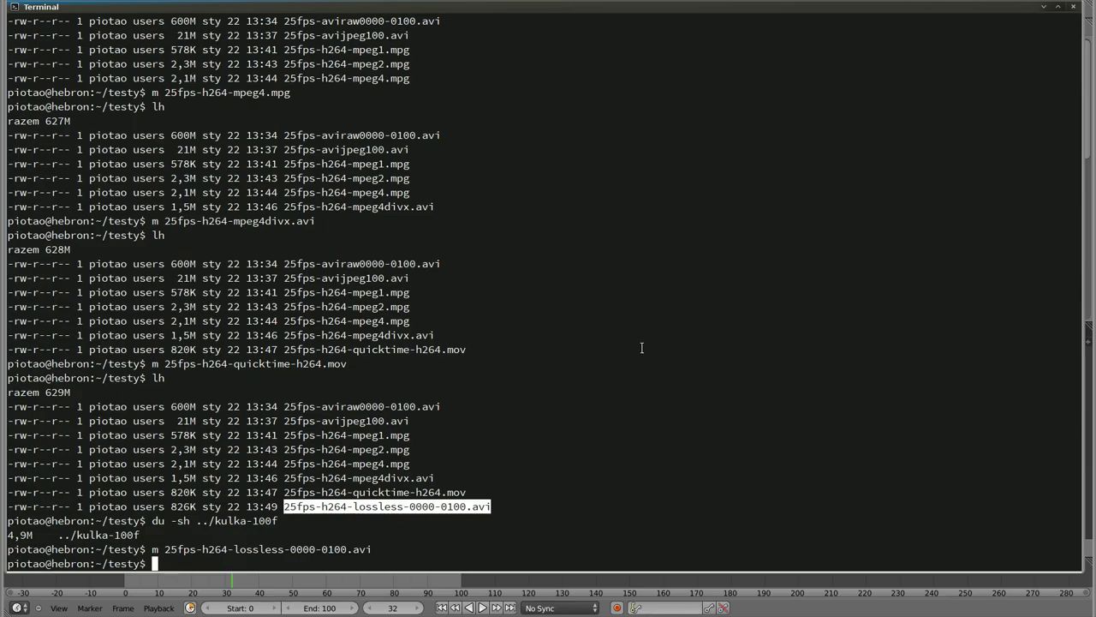
key("alt+Tab")
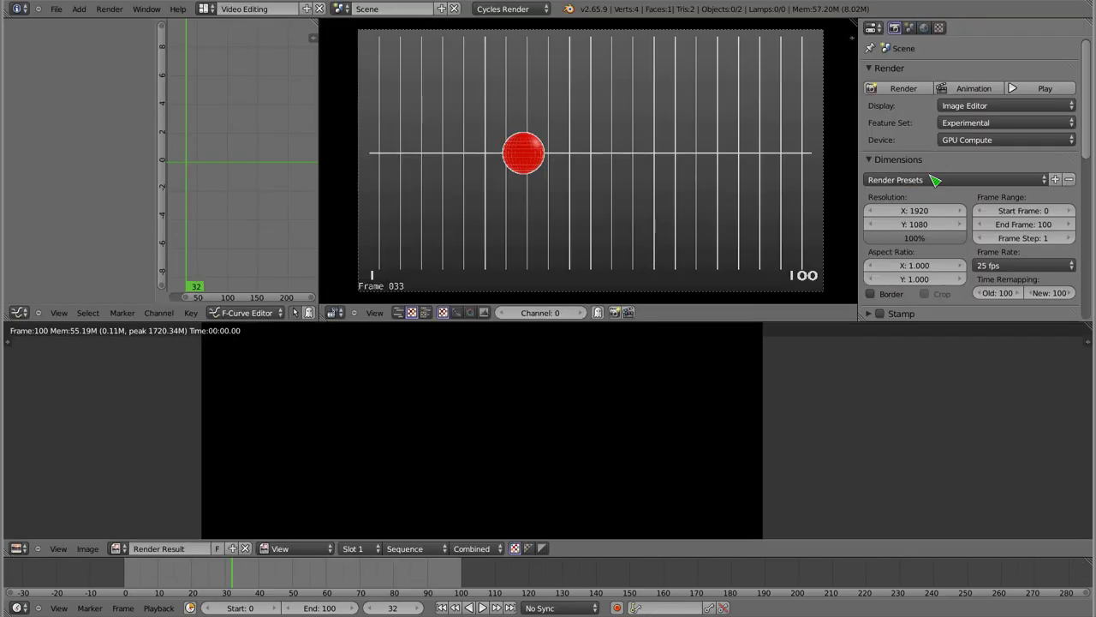
Step: Set the encoding format to Xvid
scroll(936, 179, "down", 4)
scroll(936, 179, "down", 3)
left_click(932, 208)
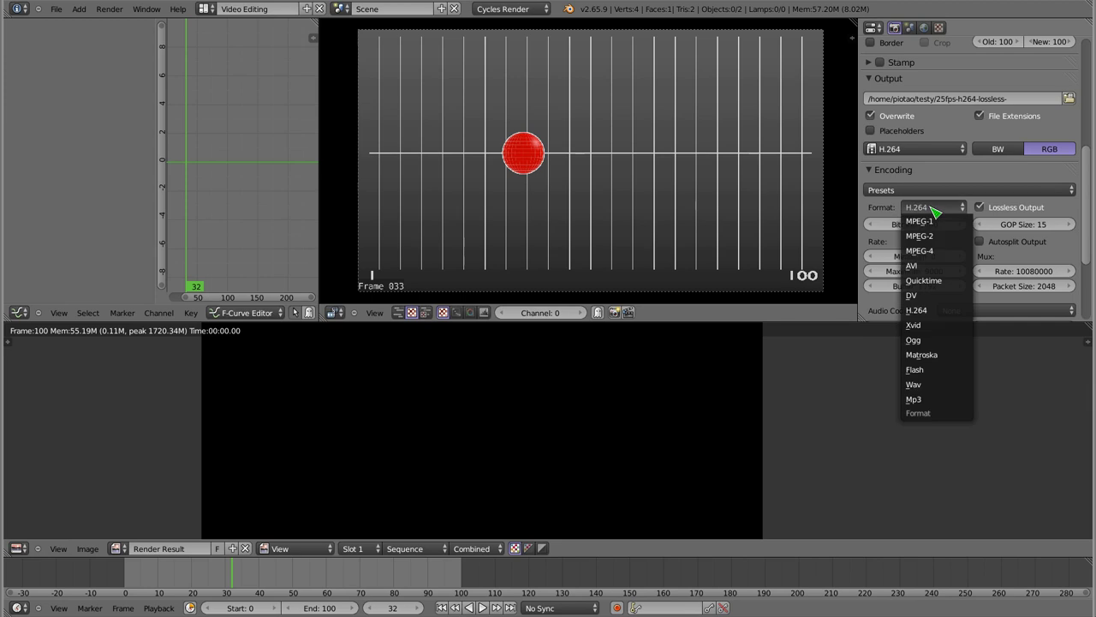
left_click(933, 307)
left_click(925, 149)
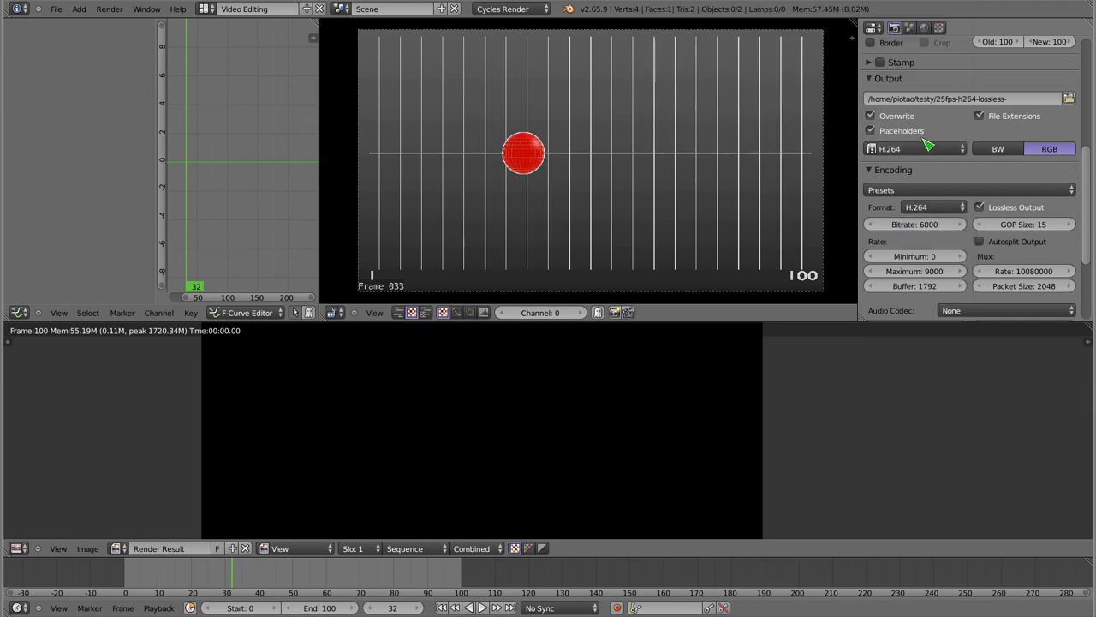
left_click(937, 208)
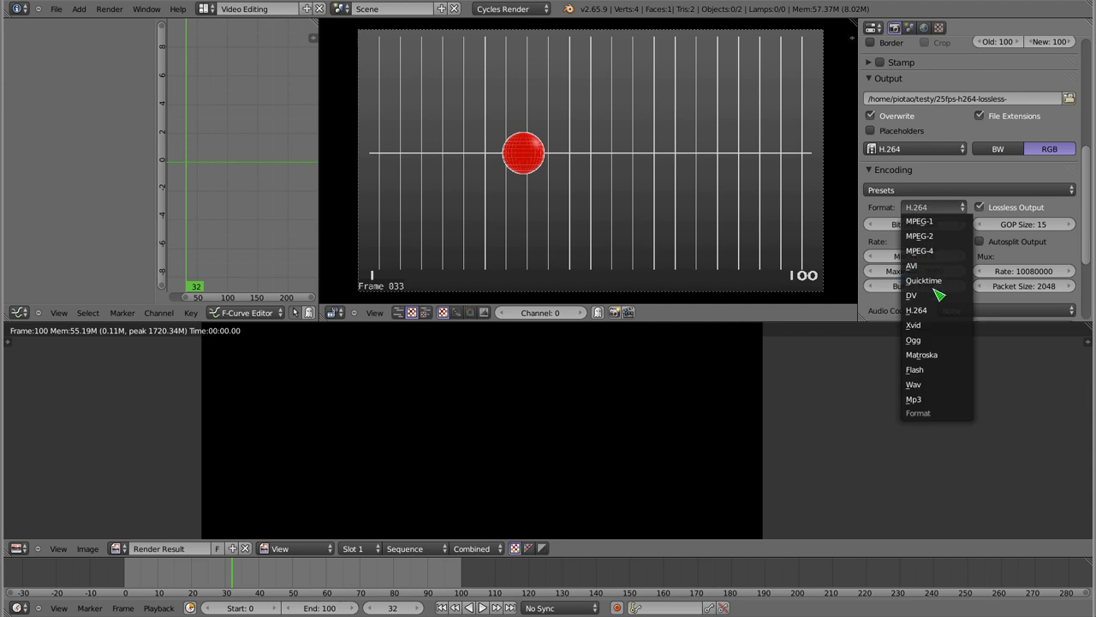
left_click(934, 329)
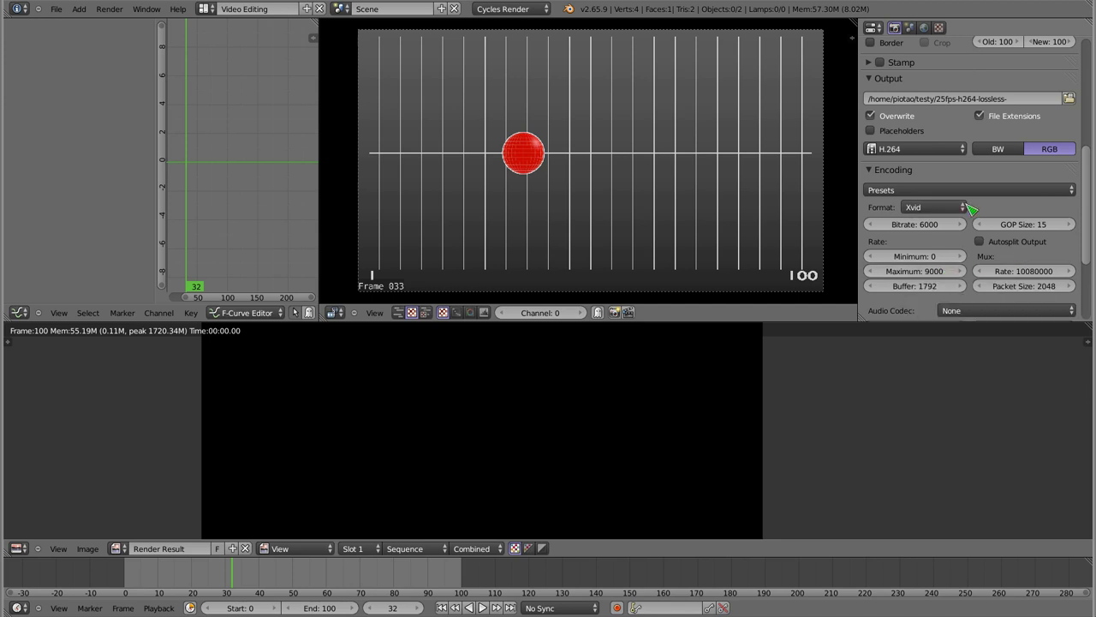
Step: Change the output path to /home/piotao/testy/25fps-h264-xvid- and render the animation
scroll(975, 289, "down", 2)
scroll(987, 282, "up", 2)
scroll(987, 282, "up", 4)
left_click(979, 239)
type("xvid")
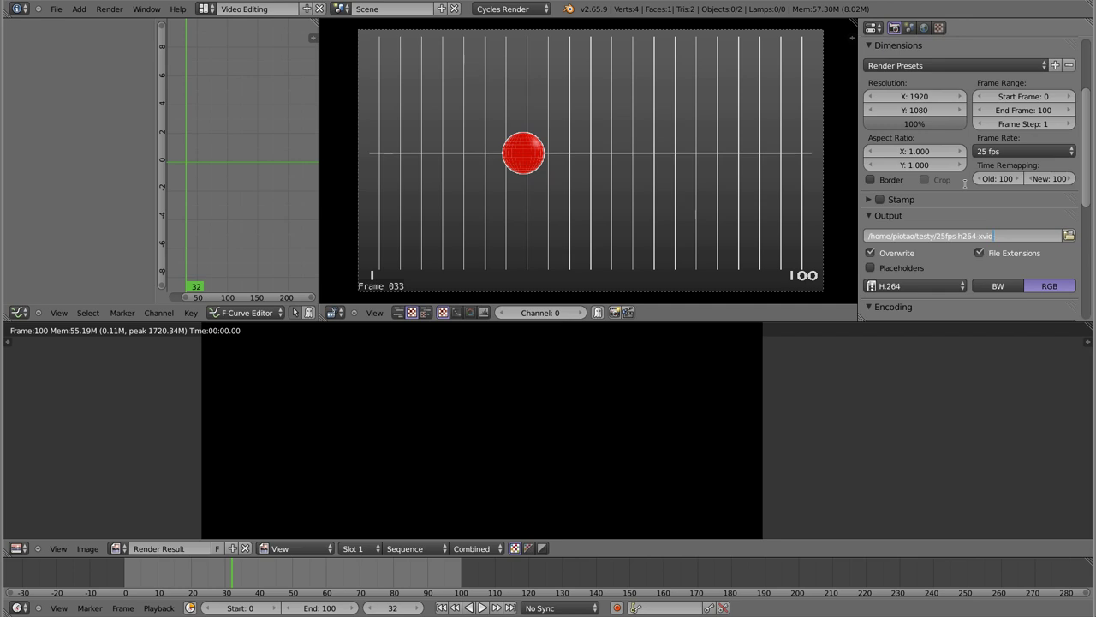
key("Return")
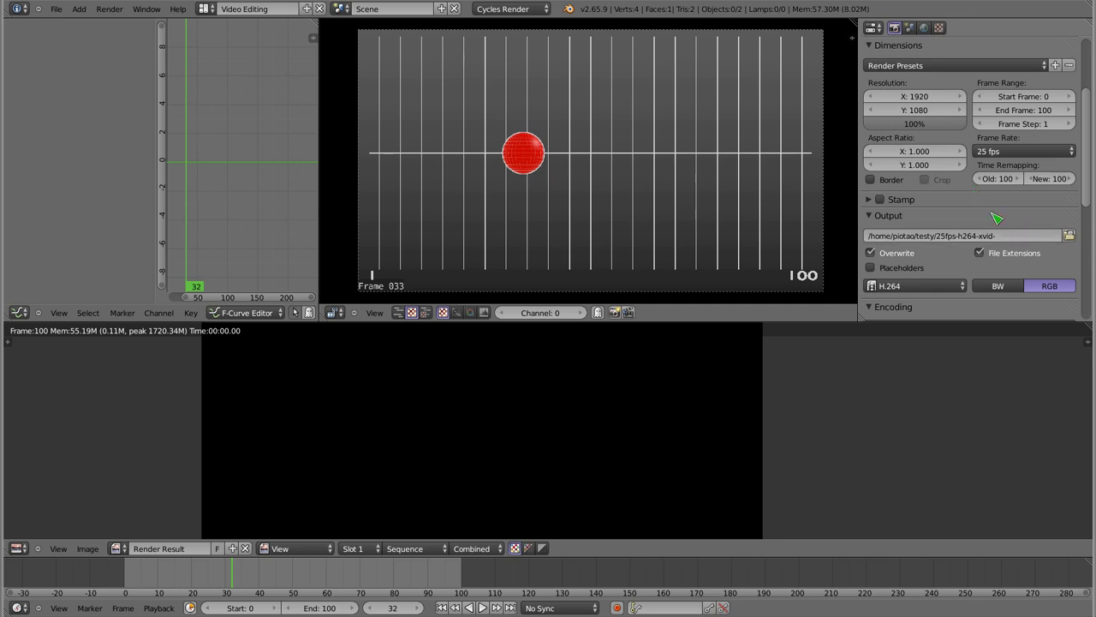
scroll(975, 166, "up", 3)
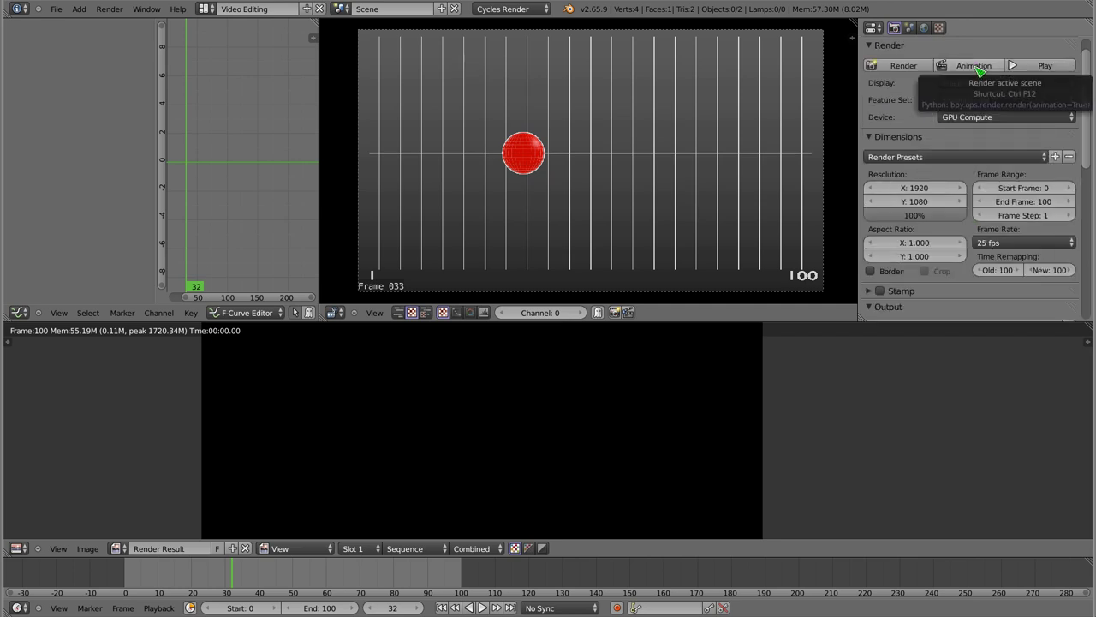
left_click(972, 66)
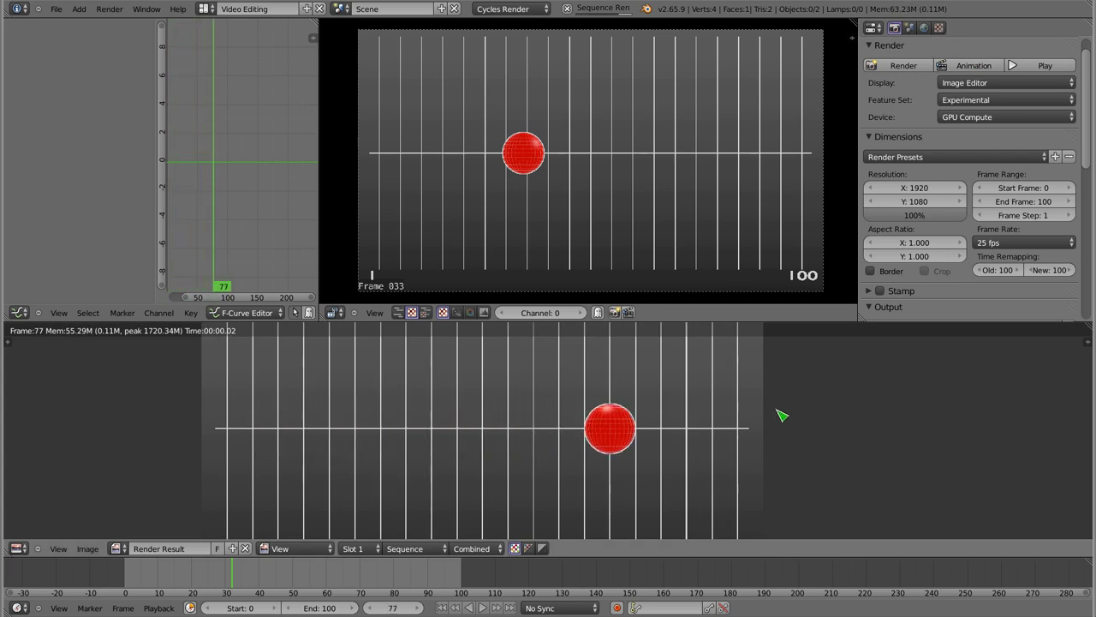
Step: List the renders with lh, showing the Xvid file at 2,1M
key("alt+Tab")
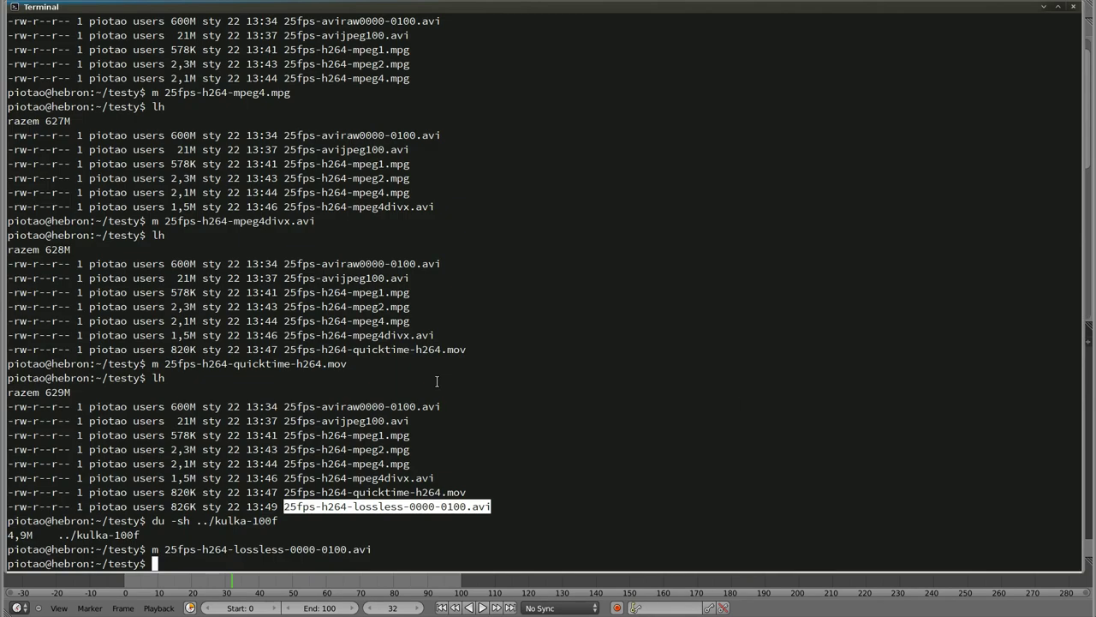
type("lh")
key("Return")
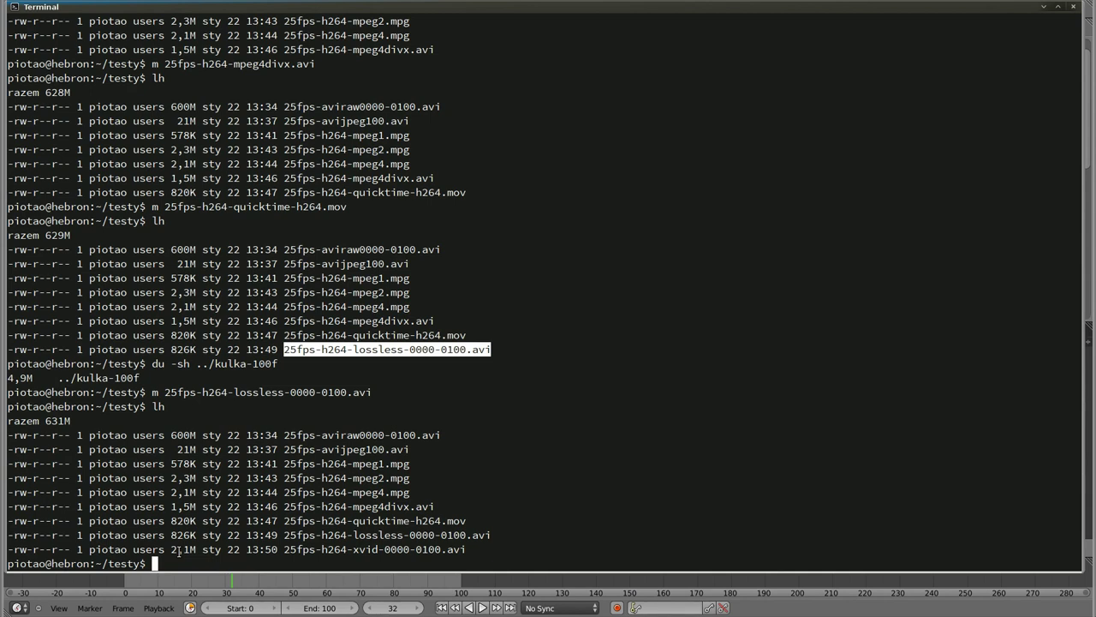
Step: Play 25fps-h264-xvid-0000-0100.avi with m, pausing and resuming once, then return to Blender
type("m 25")
key("Tab")
type("h")
key("Tab")
type("x")
key("Tab")
key("Return")
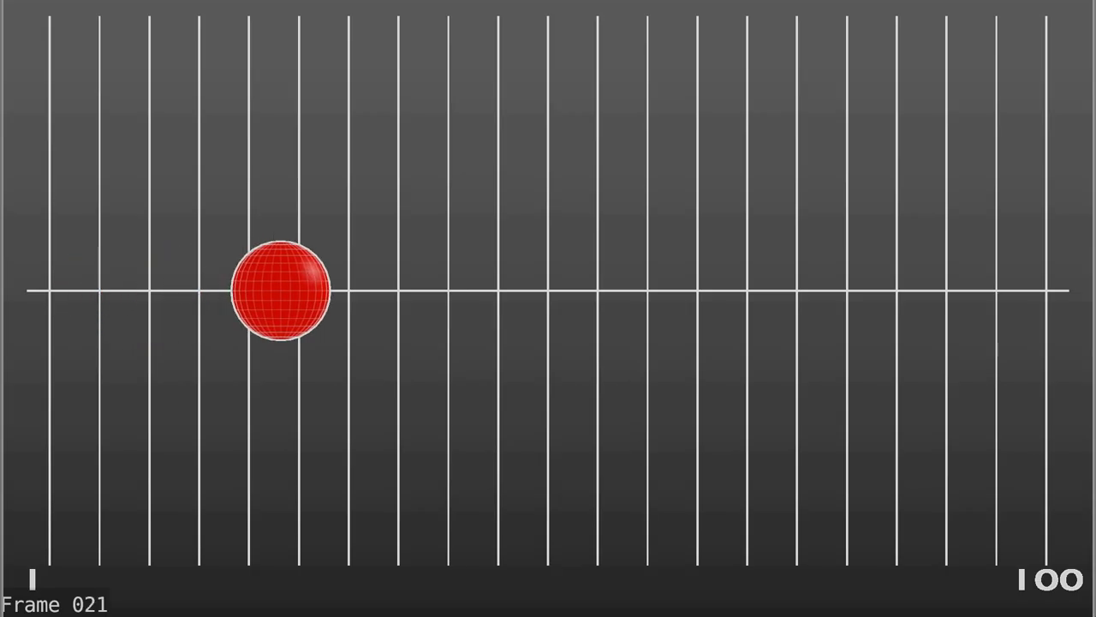
key("space")
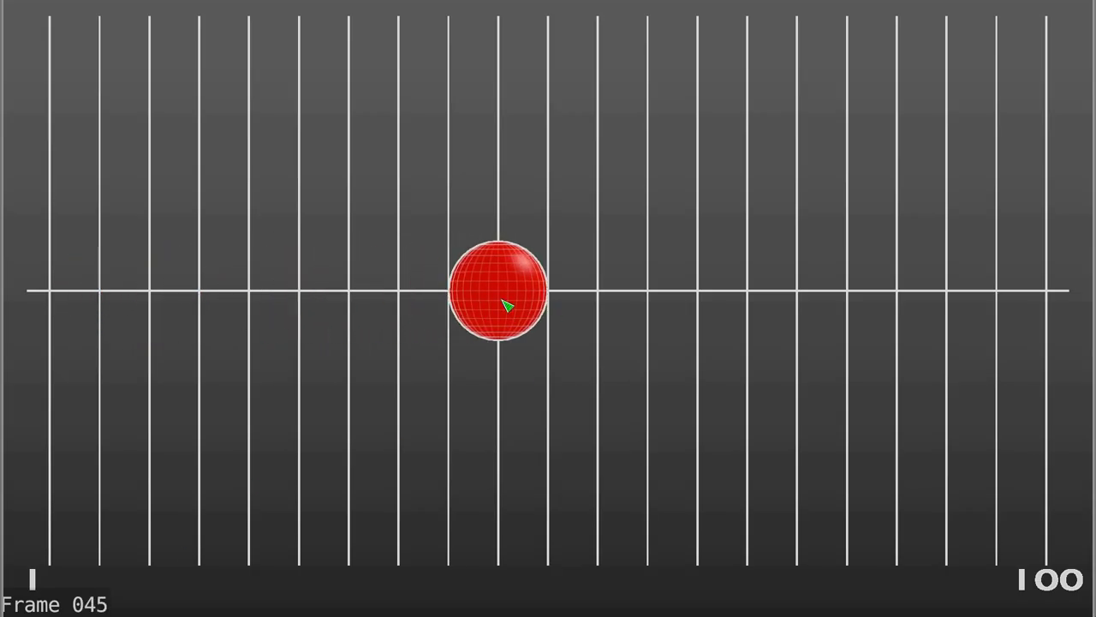
key("space")
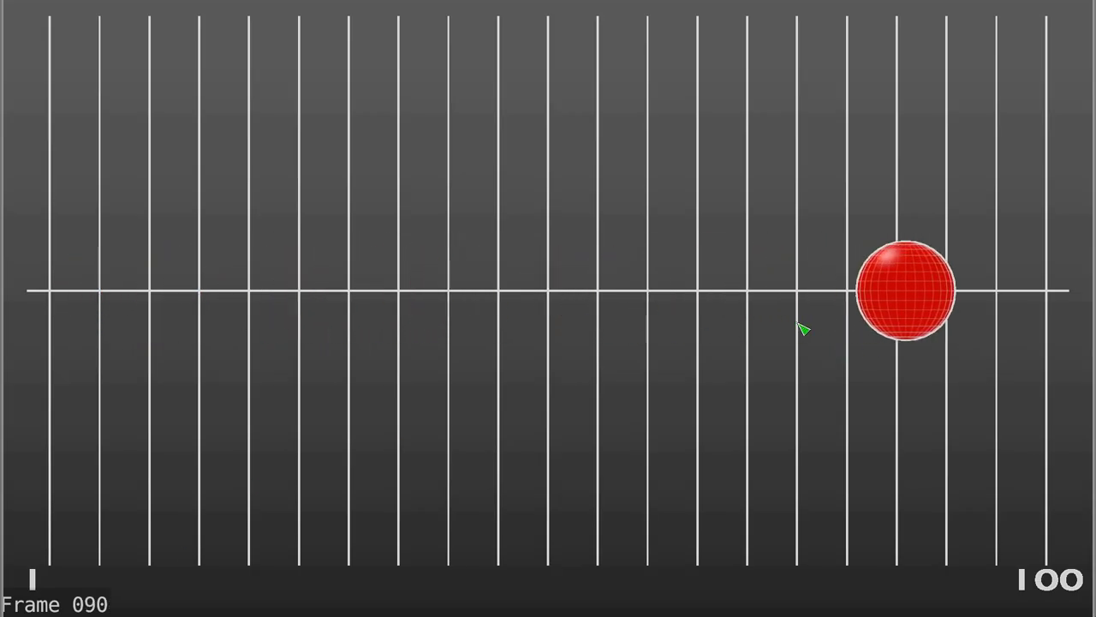
key("alt+Tab")
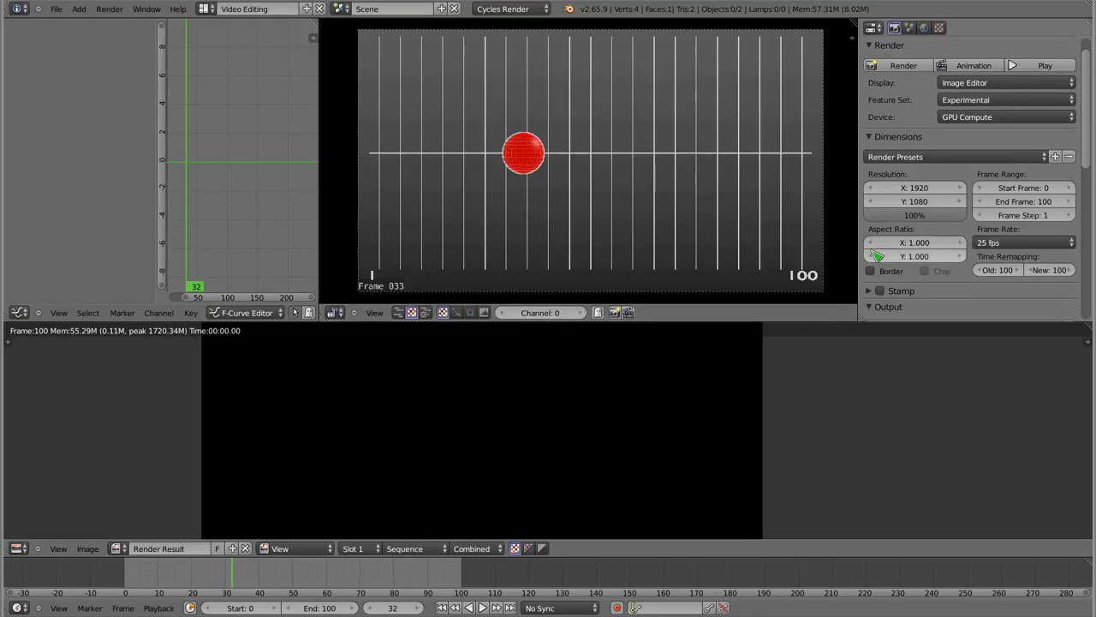
Step: Set the container format to Ogg with the Theora video codec
scroll(944, 194, "down", 3)
scroll(951, 214, "down", 3)
left_click(942, 230)
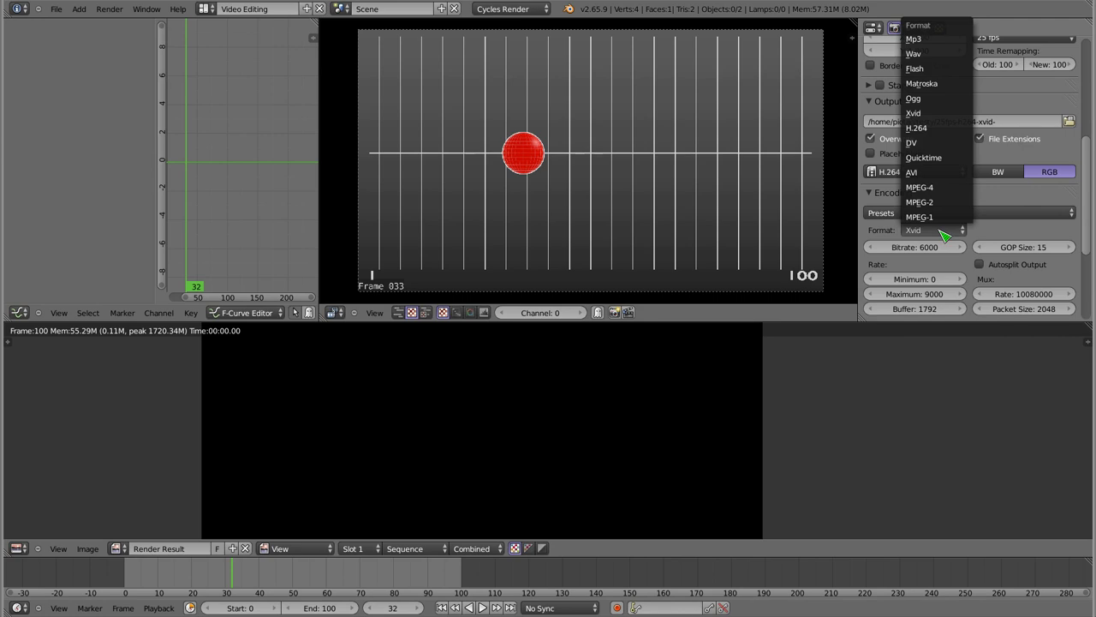
scroll(929, 218, "down", 2)
left_click(939, 162)
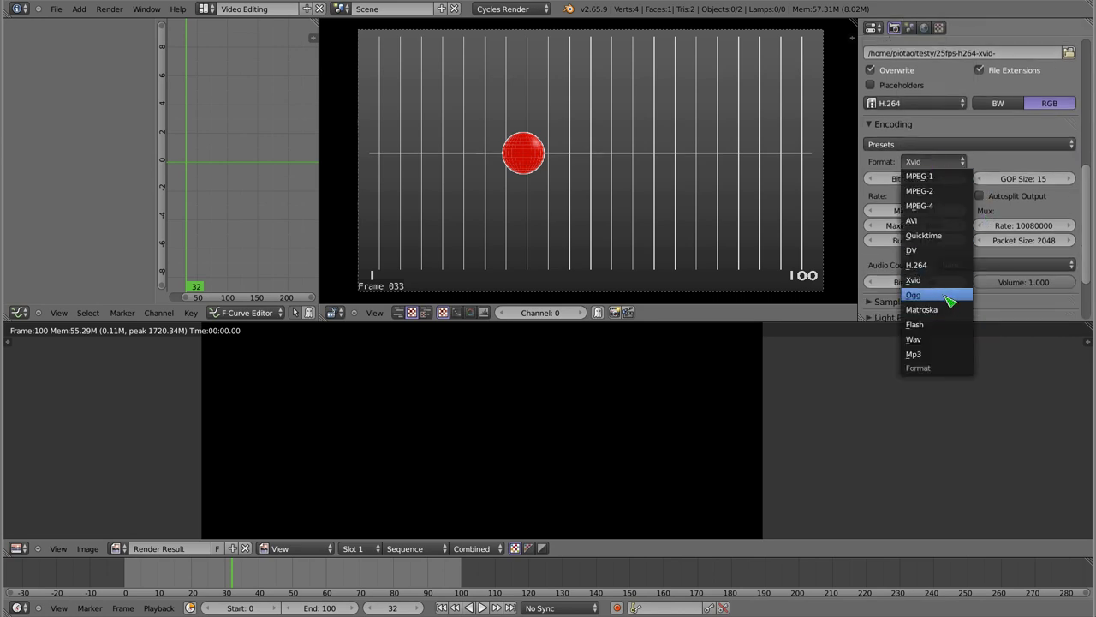
left_click(948, 296)
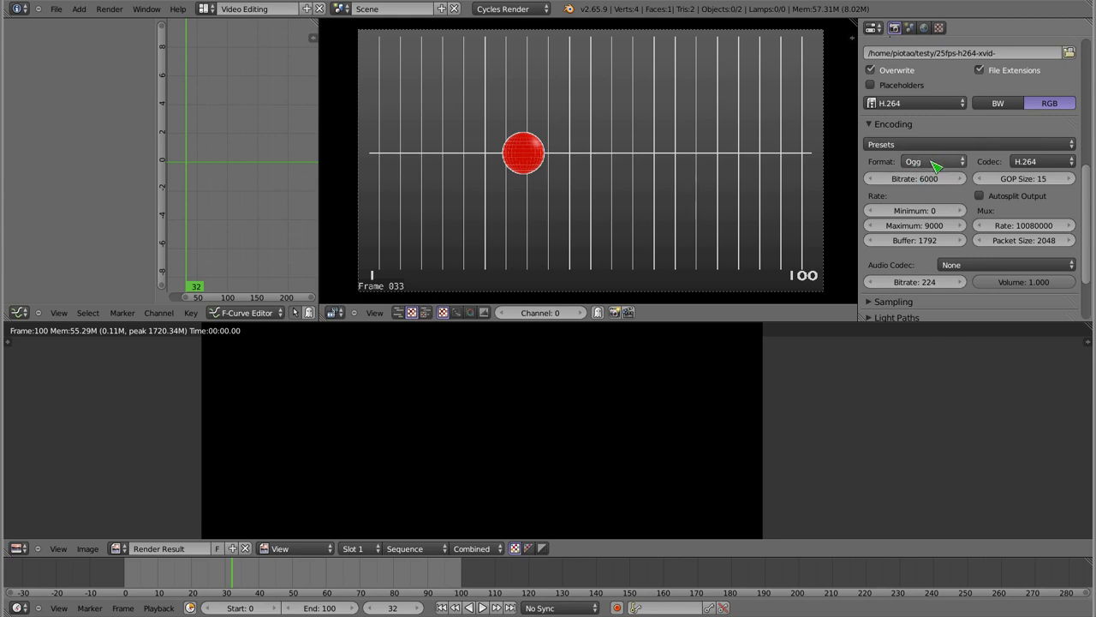
left_click(1052, 163)
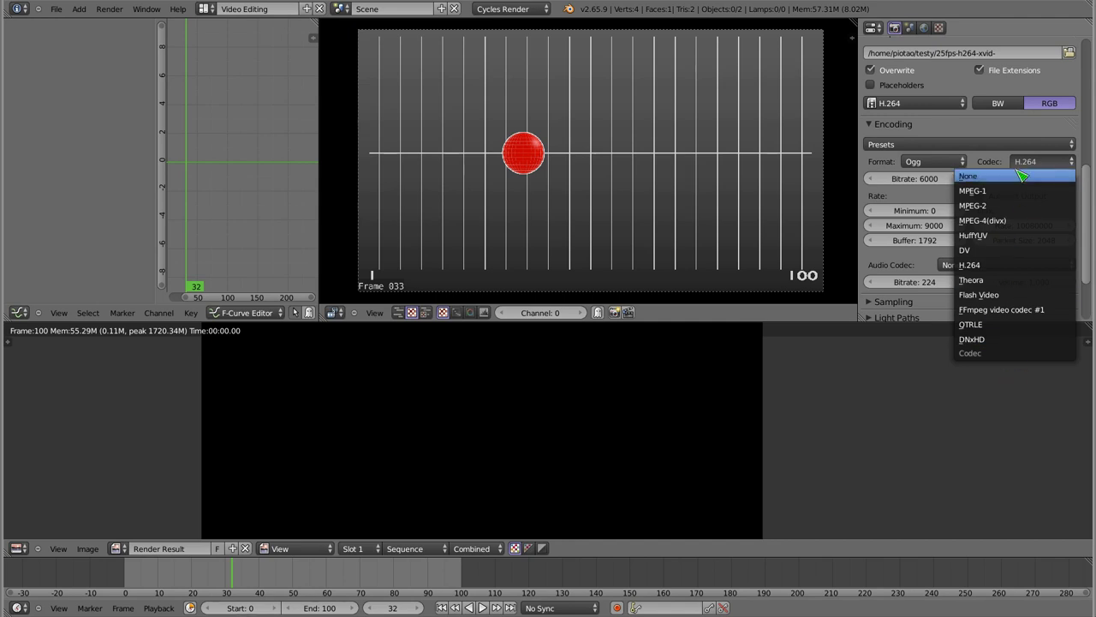
left_click(931, 162)
left_click(1032, 163)
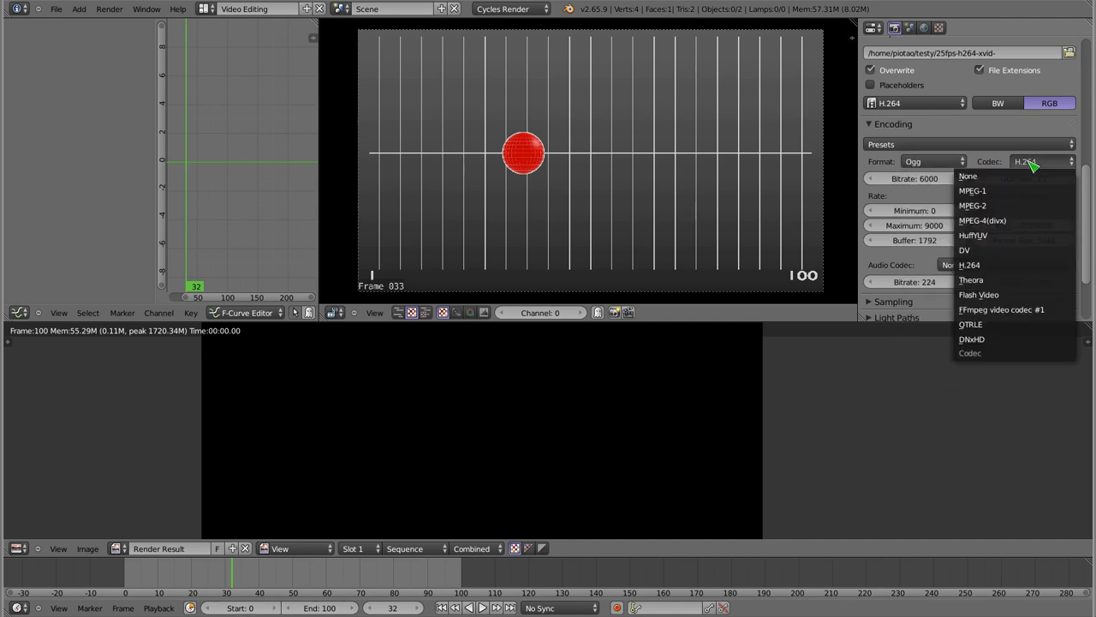
left_click(997, 282)
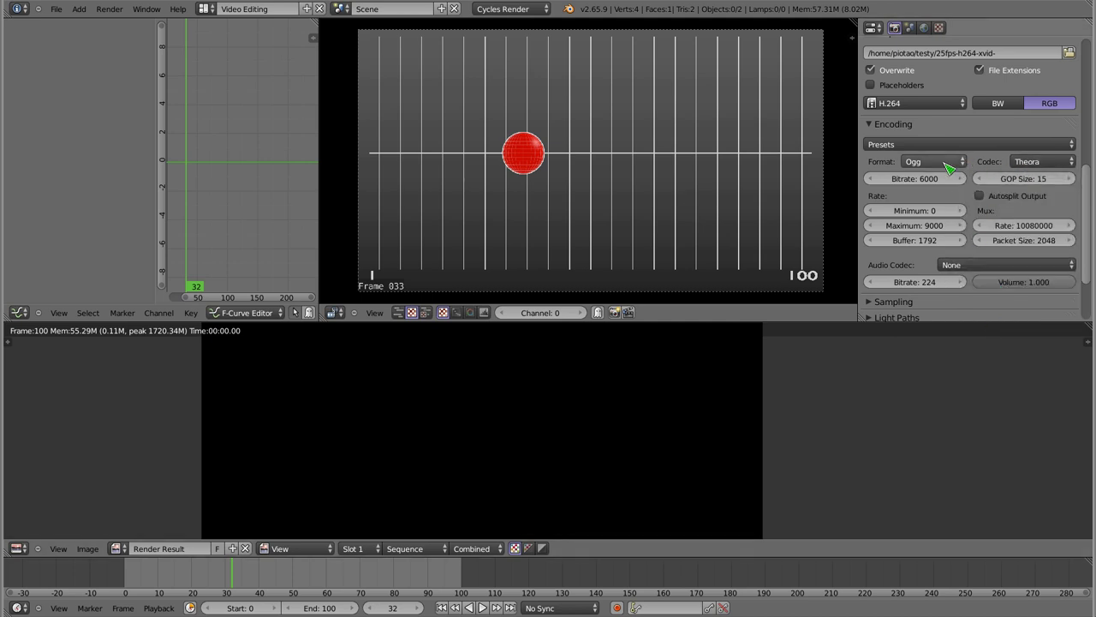
Step: Change the output path to testy/25fps-h264-ogg- and render the animation
scroll(949, 168, "up", 2)
left_click(965, 120)
left_click(983, 122)
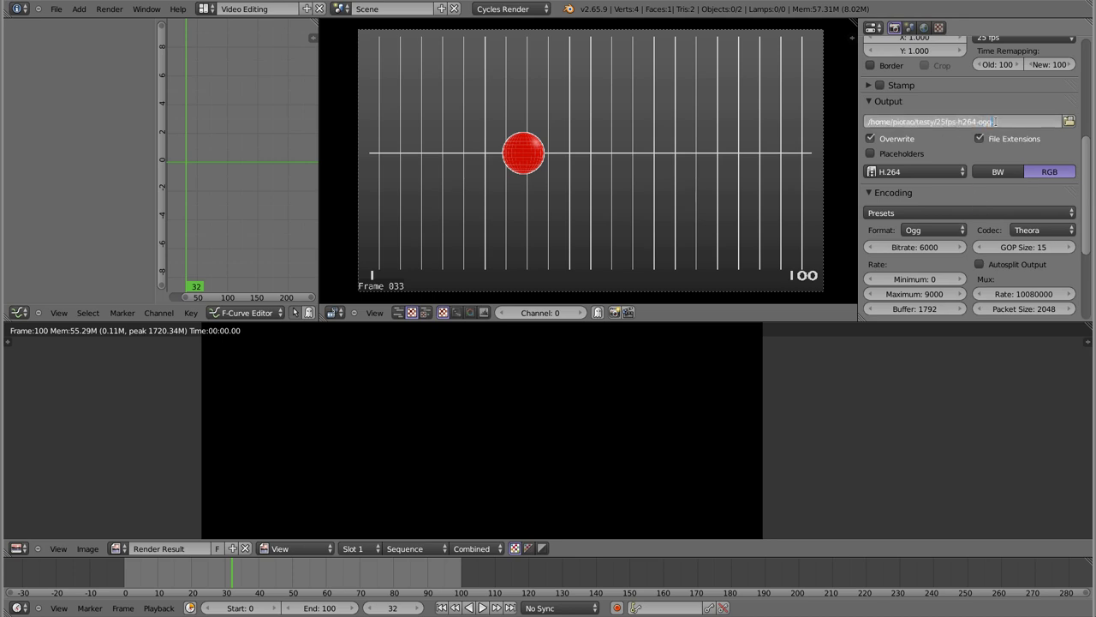
key("Return")
scroll(998, 128, "up", 2)
scroll(989, 115, "up", 1)
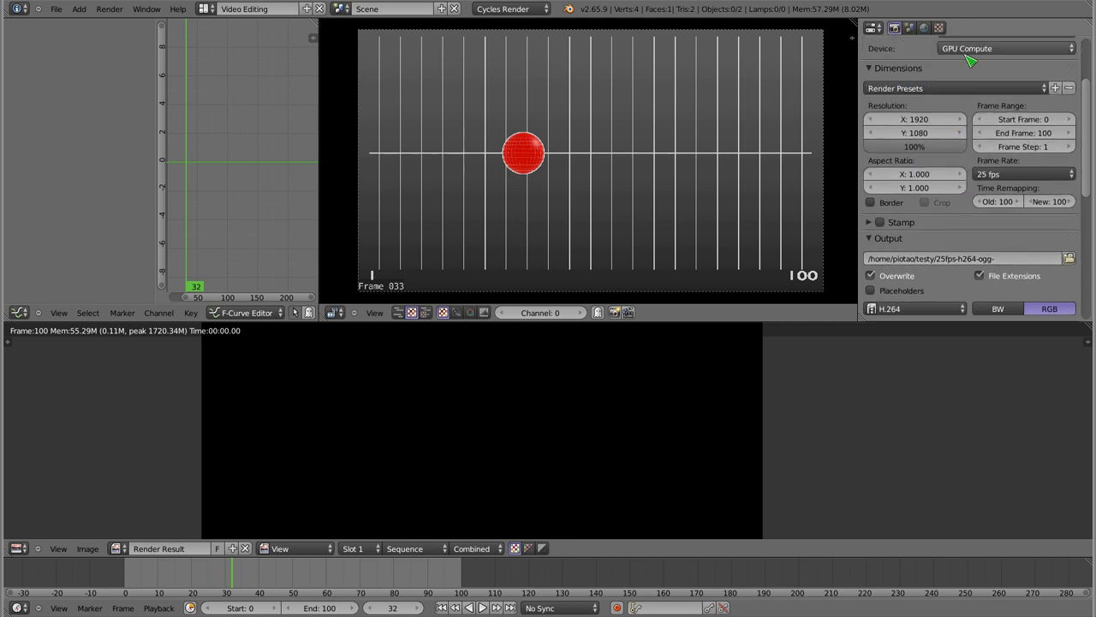
scroll(977, 94, "up", 3)
left_click(974, 89)
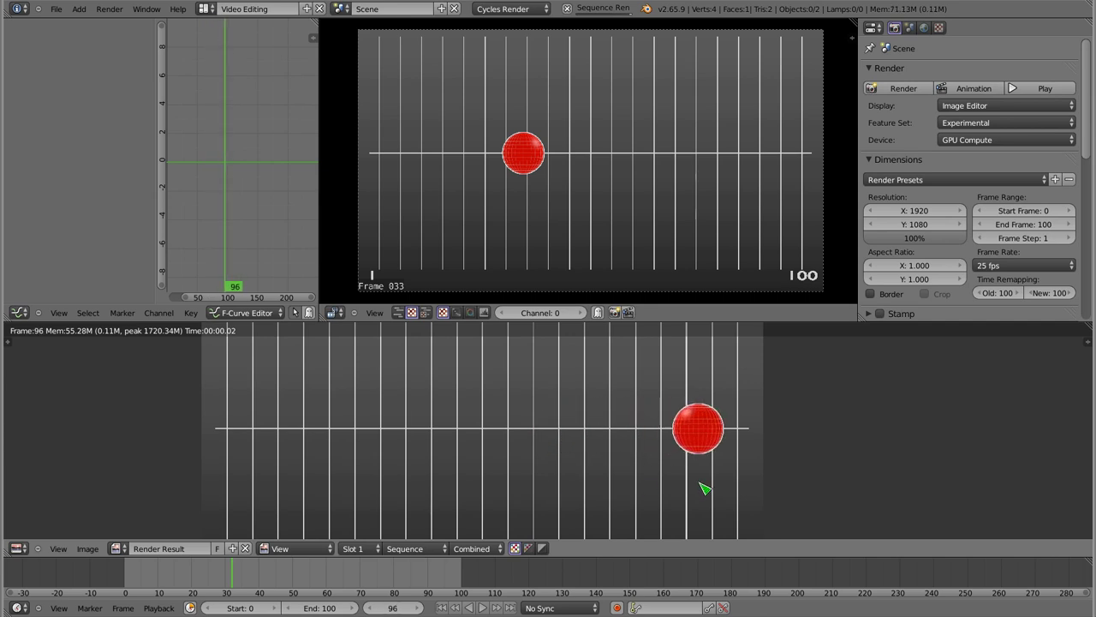
Step: List the renders with lh, noting the Ogg file at 1,4M
key("alt+Tab")
type("h")
key("Return")
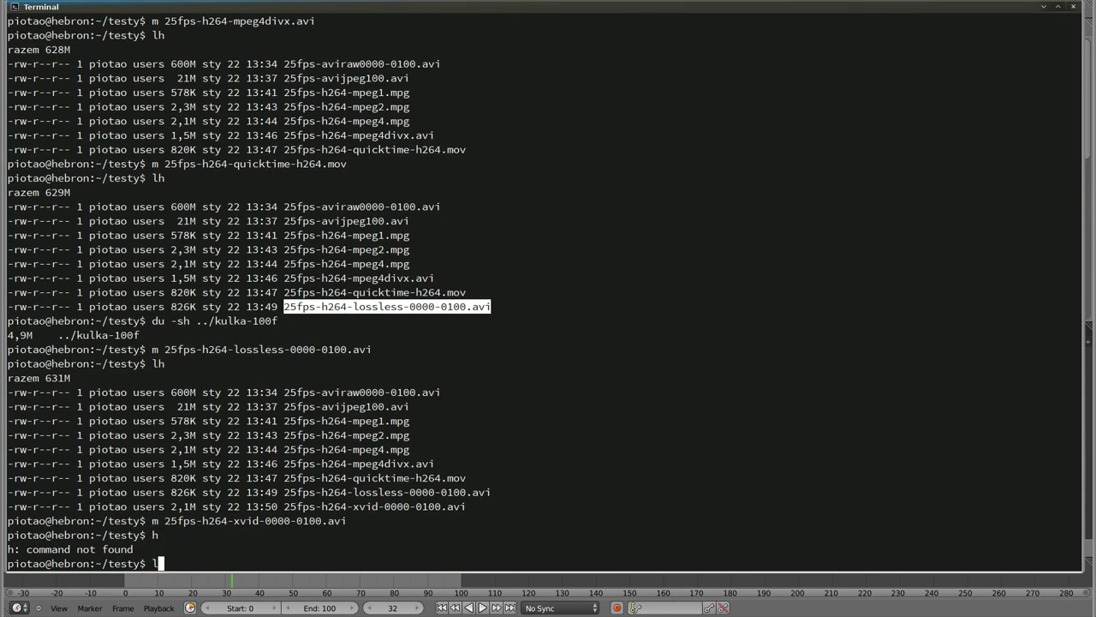
type("h")
key("Return")
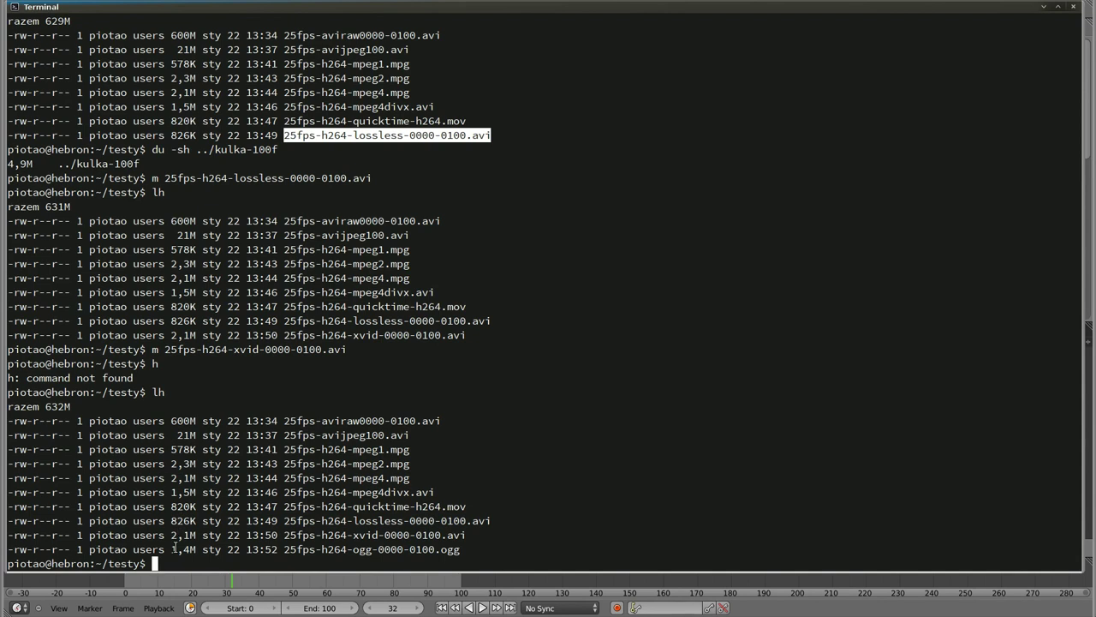
left_click_drag(171, 548, 195, 549)
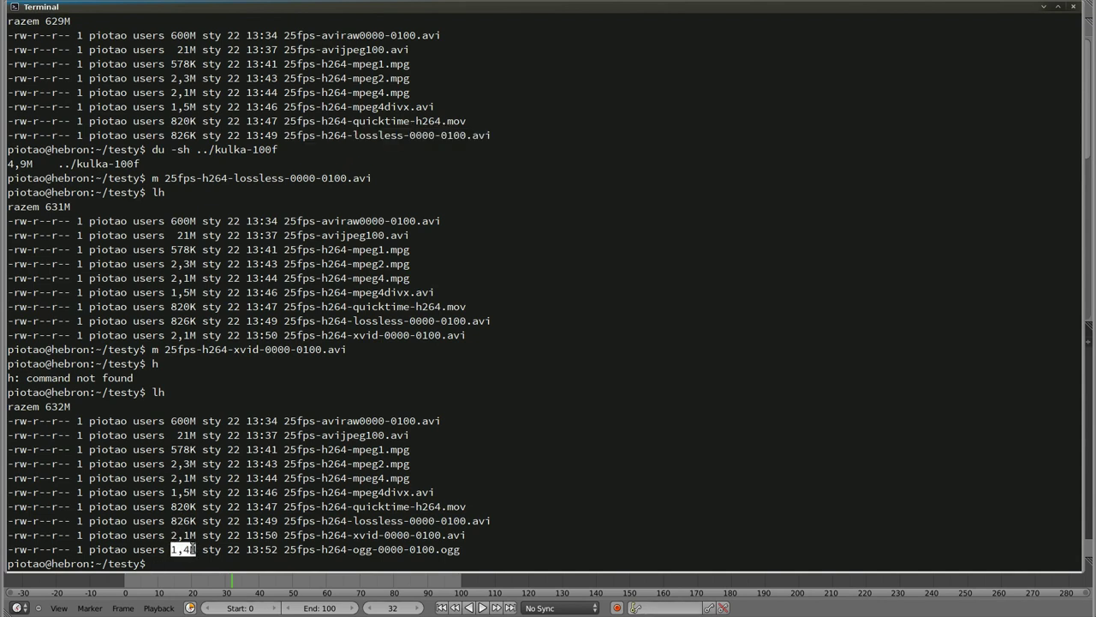
Step: Play 25fps-h264-ogg-0000-0100.ogg with m using the pasted file name
left_click(187, 549)
left_click_drag(459, 549, 442, 549)
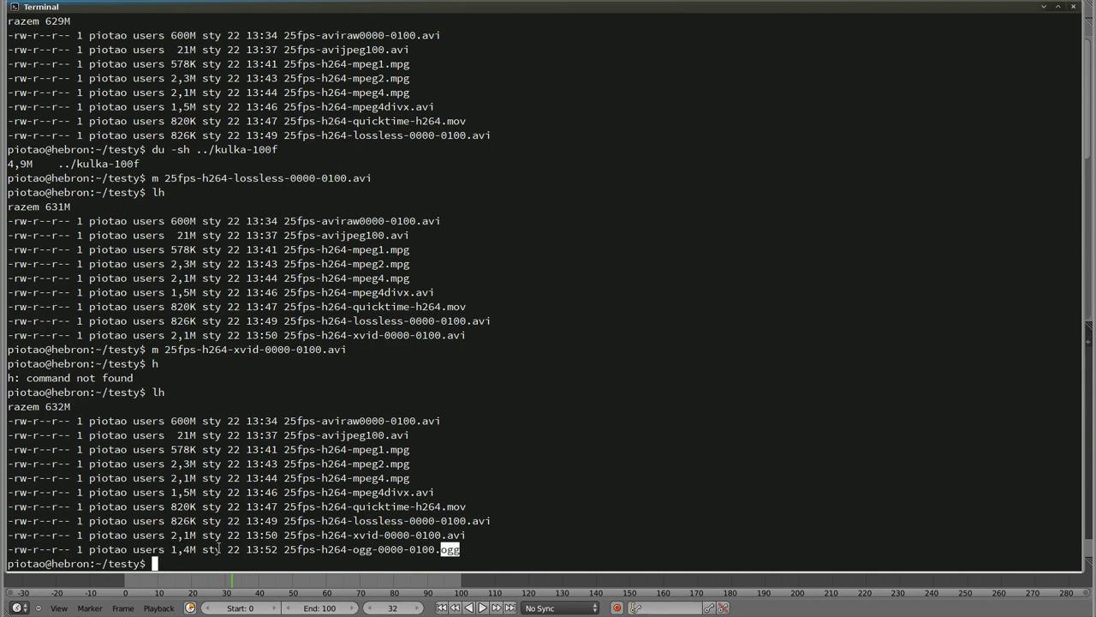
left_click(286, 549)
left_click_drag(286, 549, 460, 549)
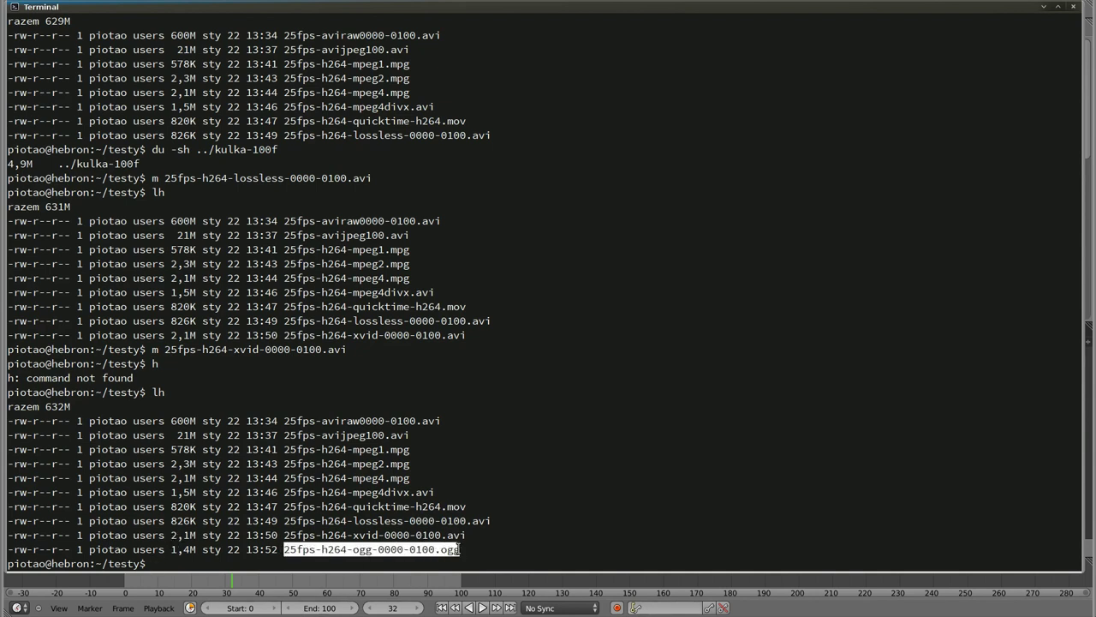
type("m")
middle_click(469, 459)
key("Return")
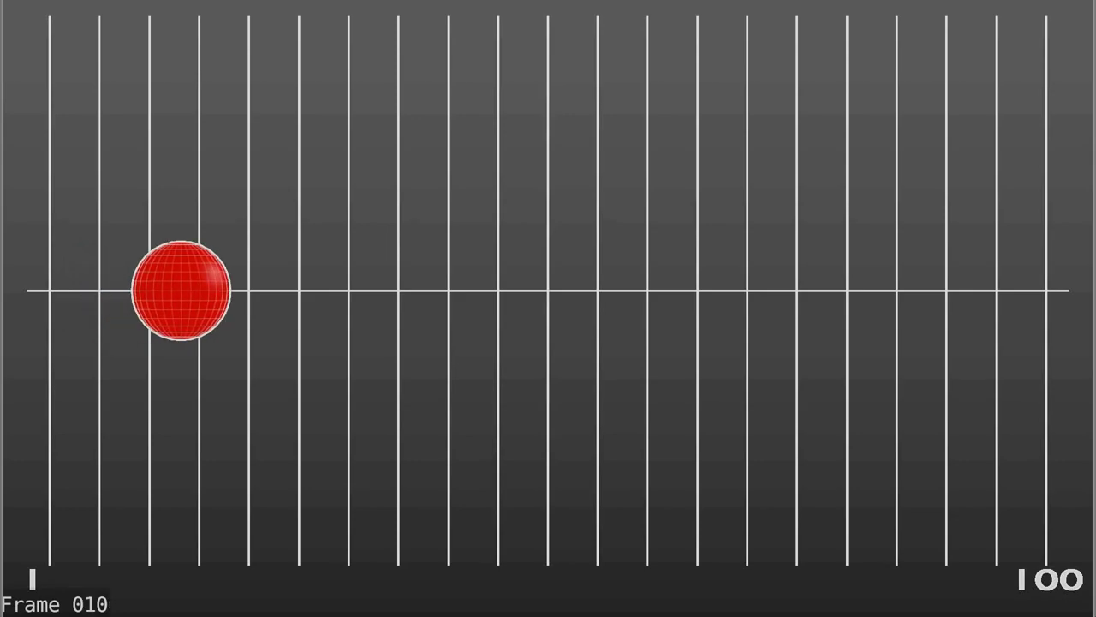
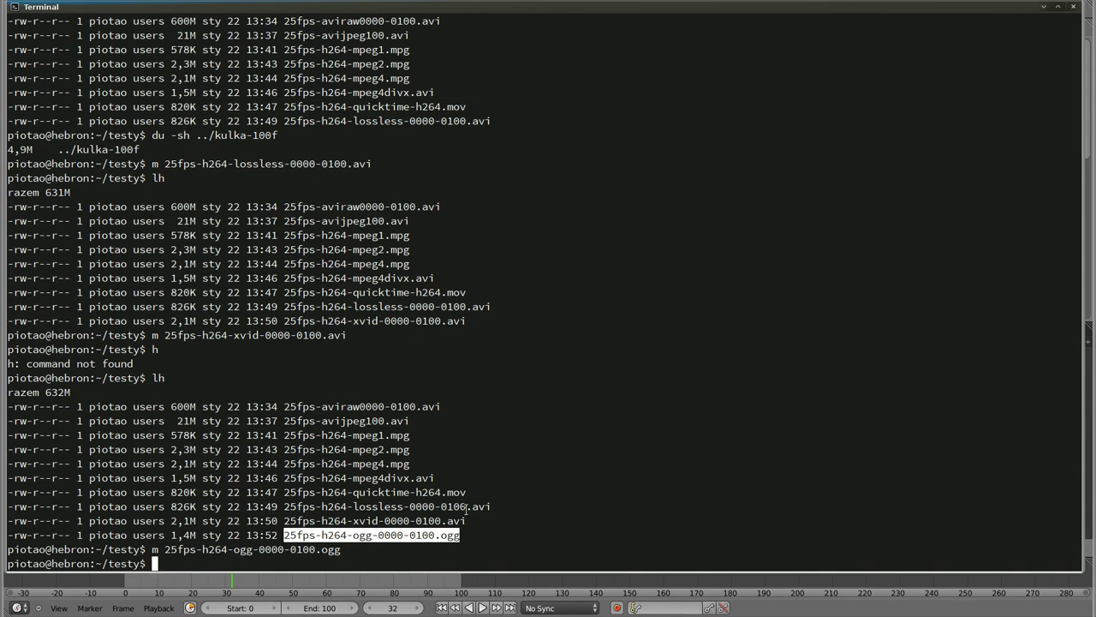
Step: Highlight the .mov and mpeg1 file extensions in the terminal listing
left_click_drag(468, 493, 449, 492)
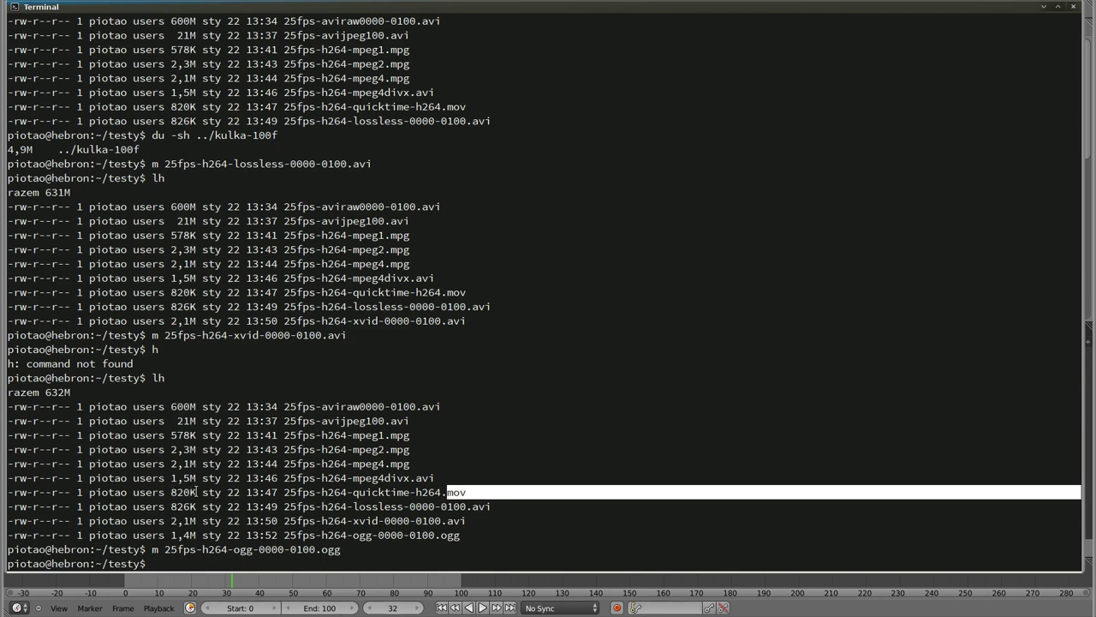
left_click_drag(411, 435, 366, 435)
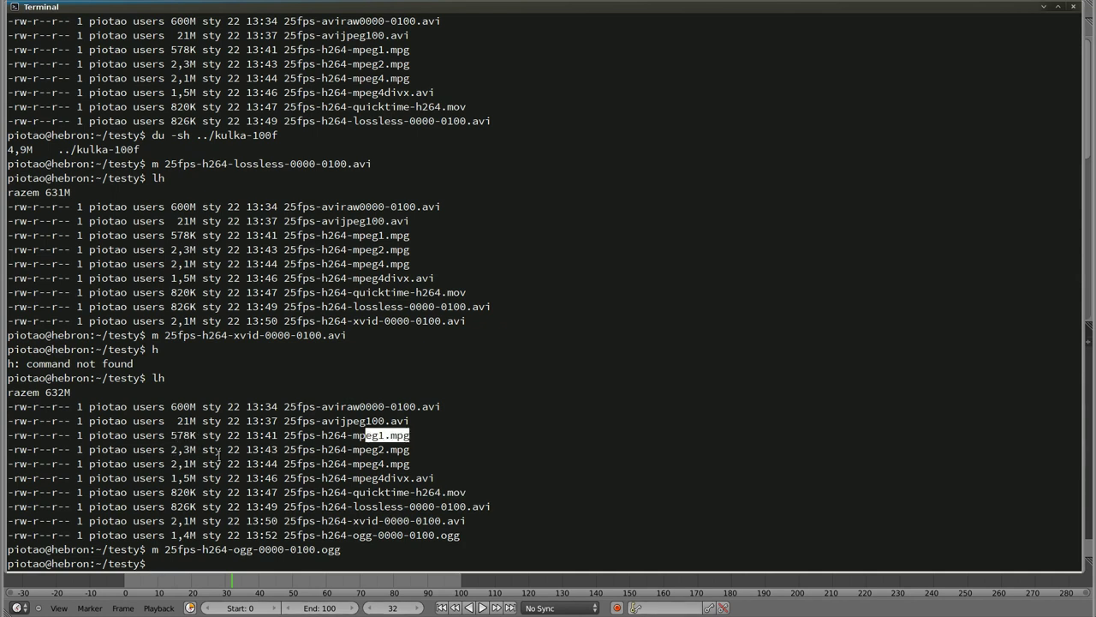
left_click(363, 470)
Step: In Blender, set the encoding container to Matroska and the video codec to Flash Video
key("alt+Tab")
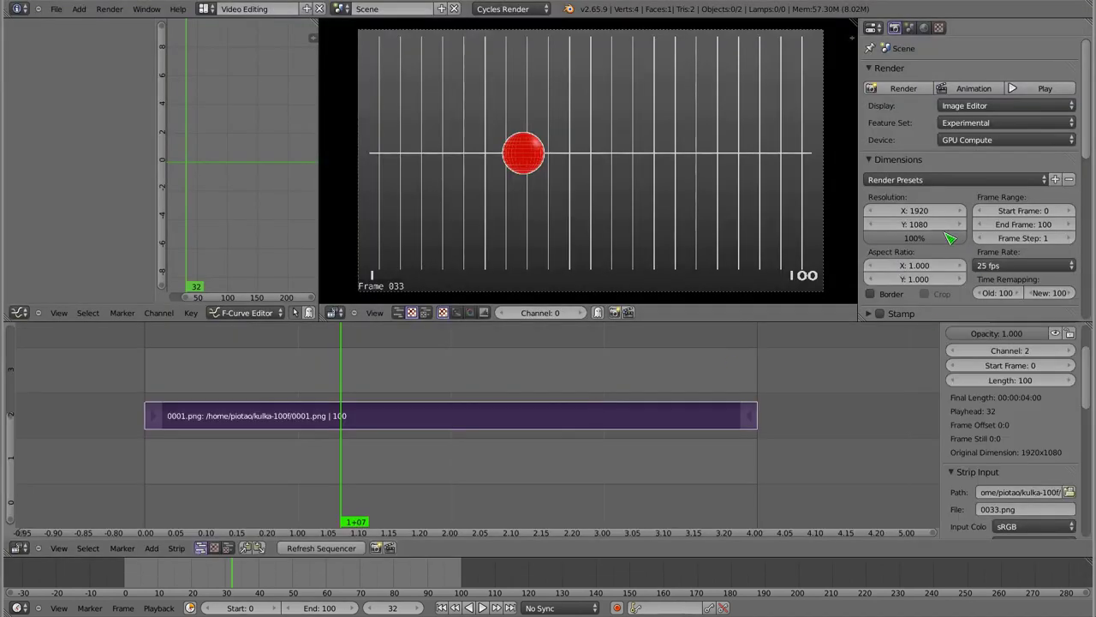
scroll(949, 238, "down", 4)
scroll(949, 238, "down", 2)
left_click(930, 253)
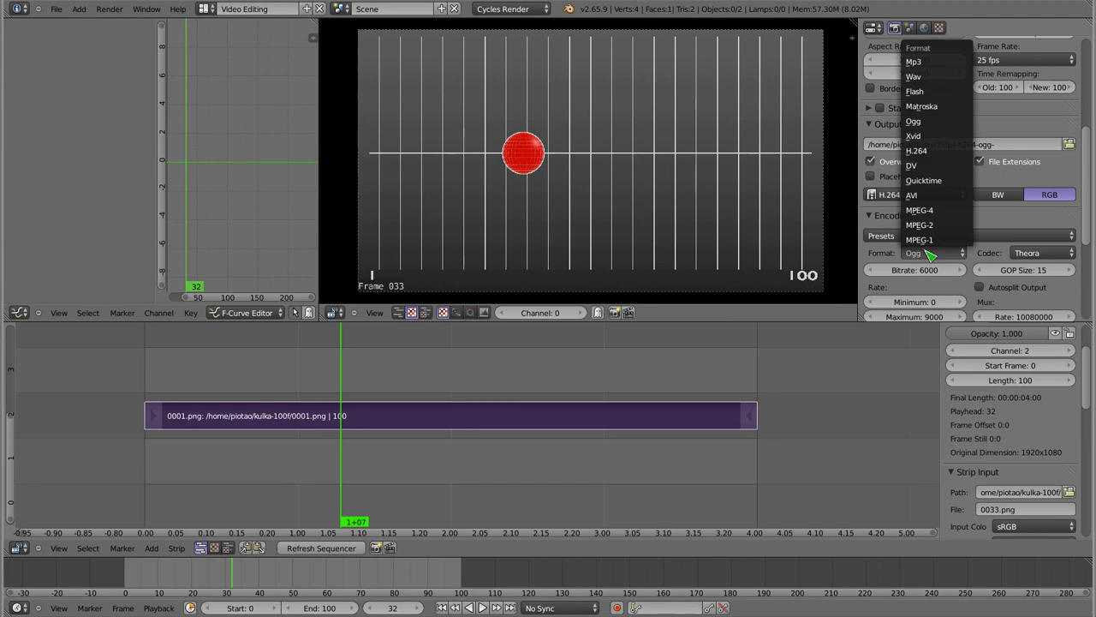
key("Escape")
scroll(993, 162, "down", 2)
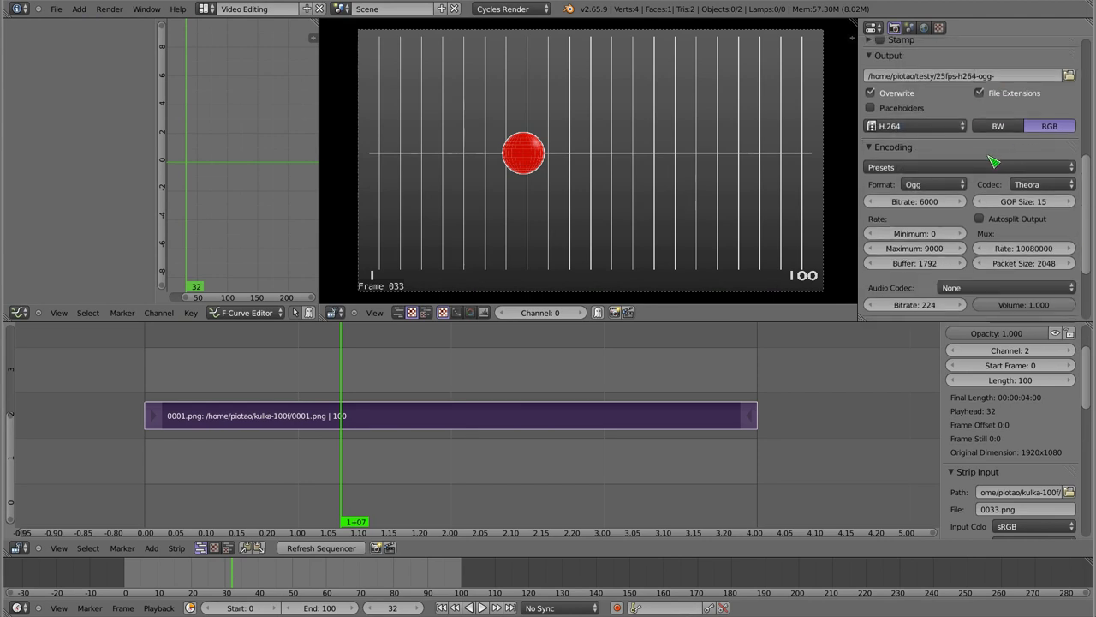
left_click(940, 186)
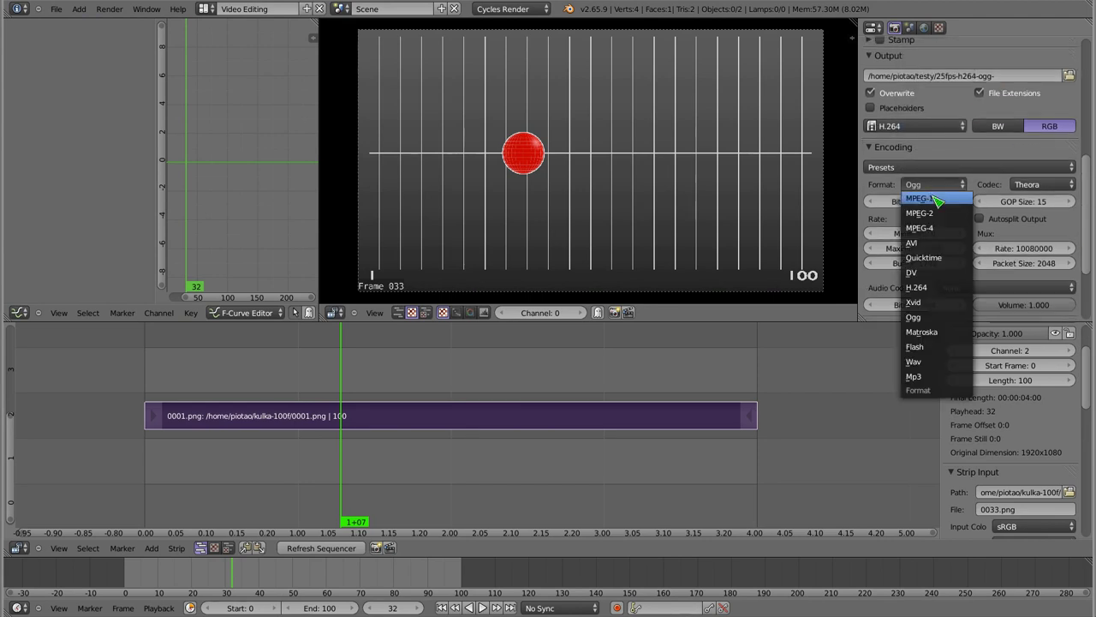
left_click(951, 337)
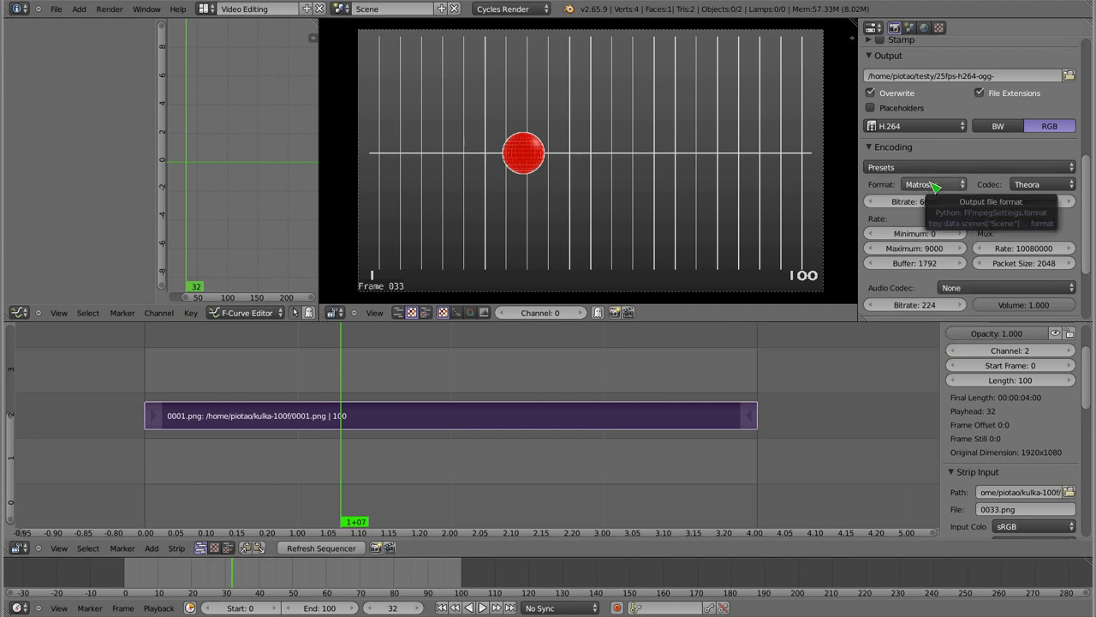
left_click(1032, 186)
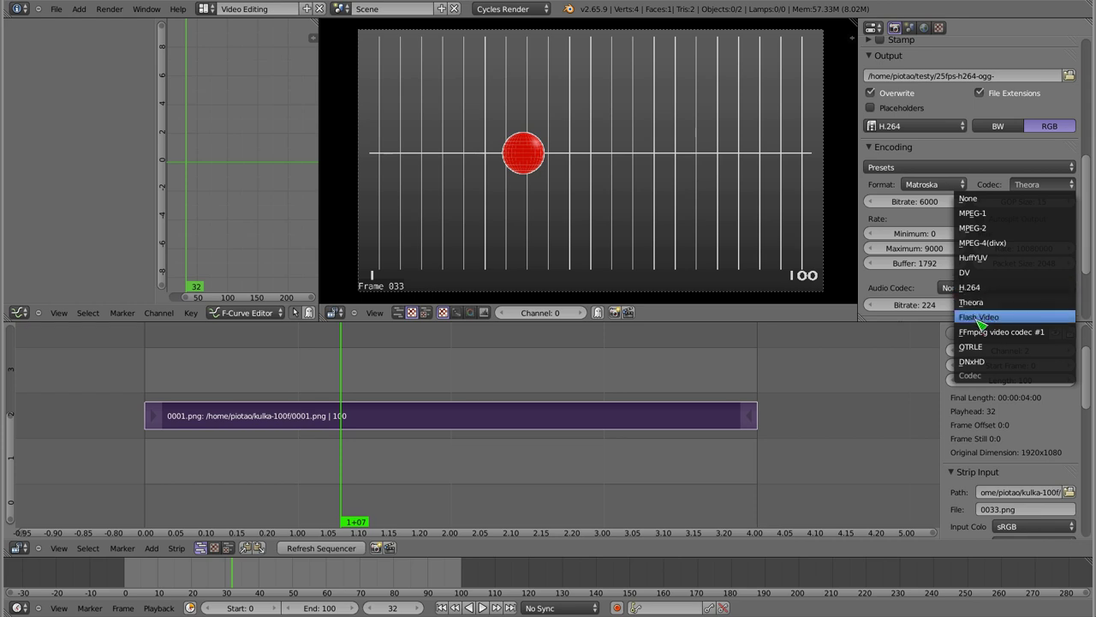
left_click(1011, 317)
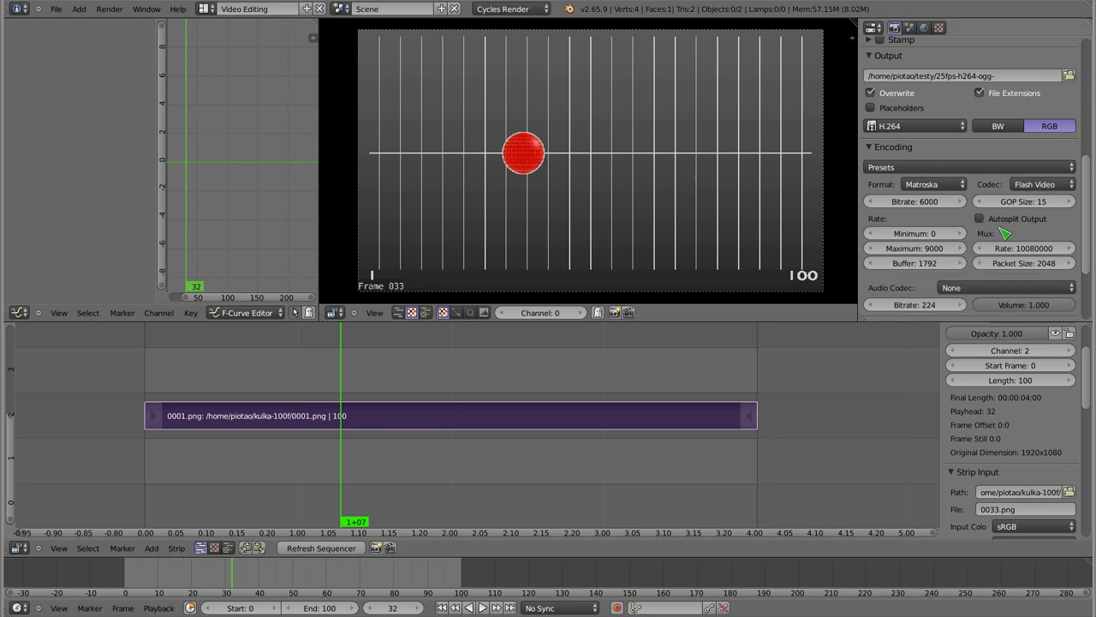
Step: Name the output 25fps-h264-matroska-flash- and render the animation
scroll(982, 238, "up", 3)
left_click(966, 172)
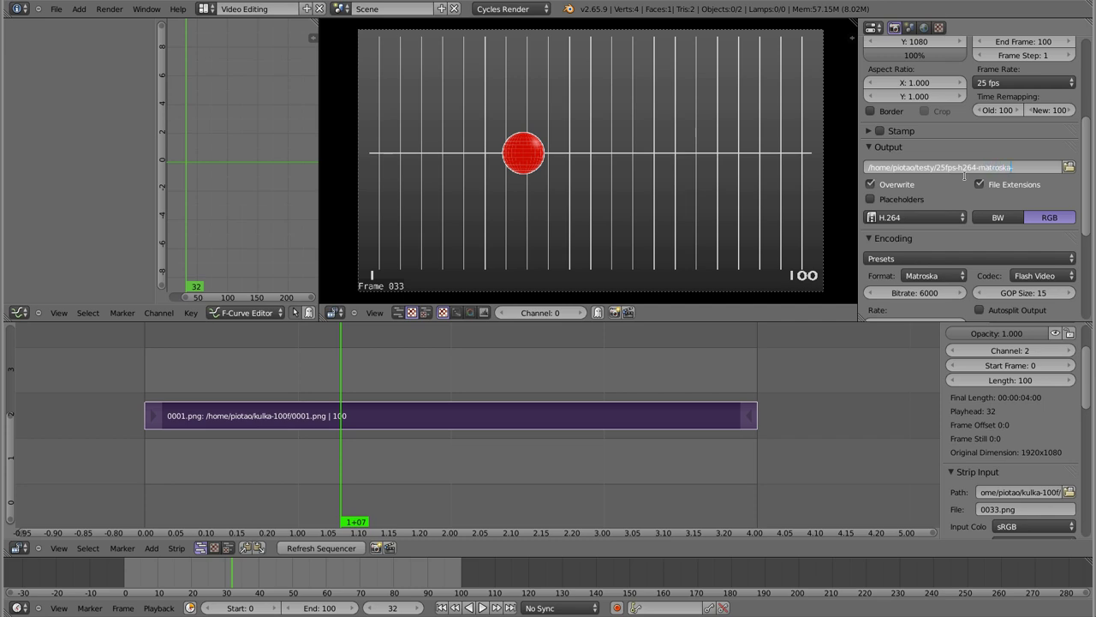
type("flash-")
left_click(967, 178)
scroll(974, 237, "down", 4)
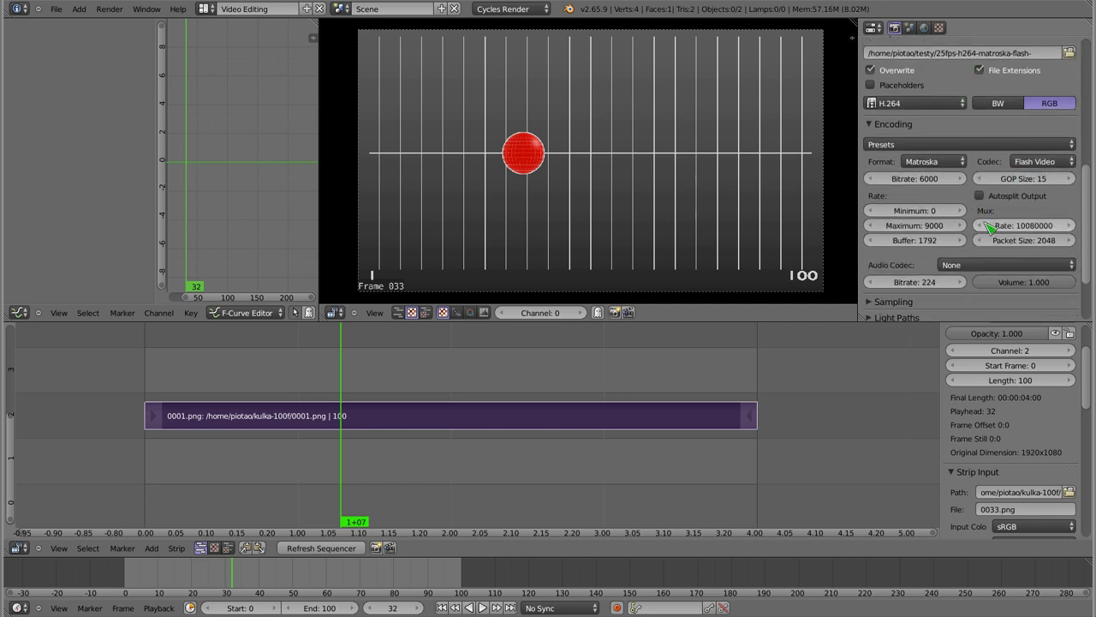
scroll(985, 171, "up", 10)
left_click(974, 89)
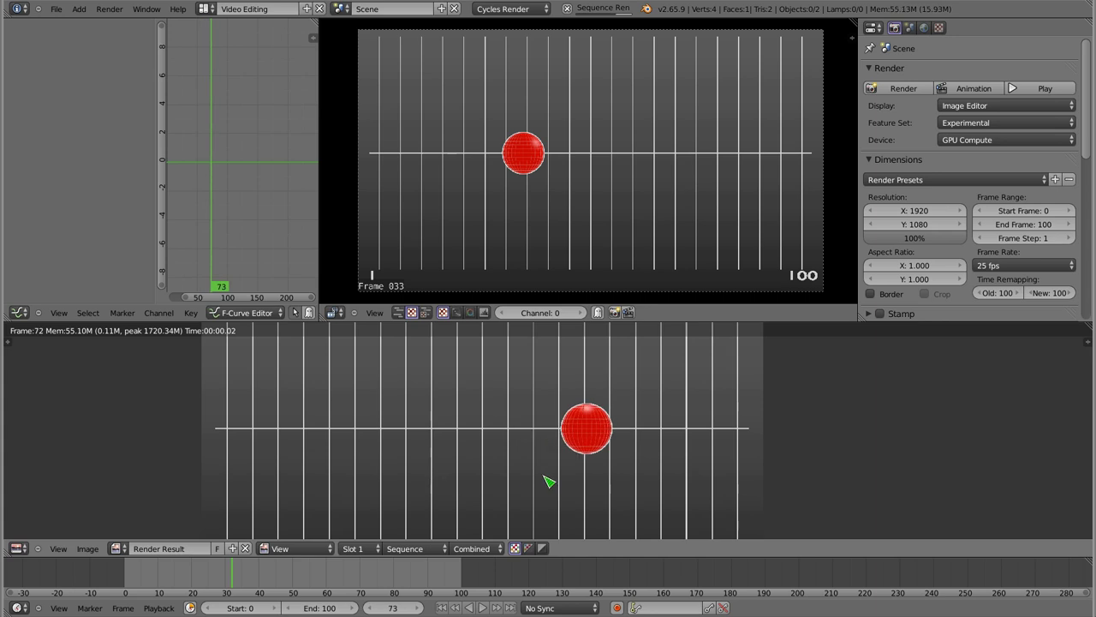
Step: List the folder and show media info for 25fps-h264-matroska-flash-0000-0100.mkv using lh and tt
key("alt+Tab")
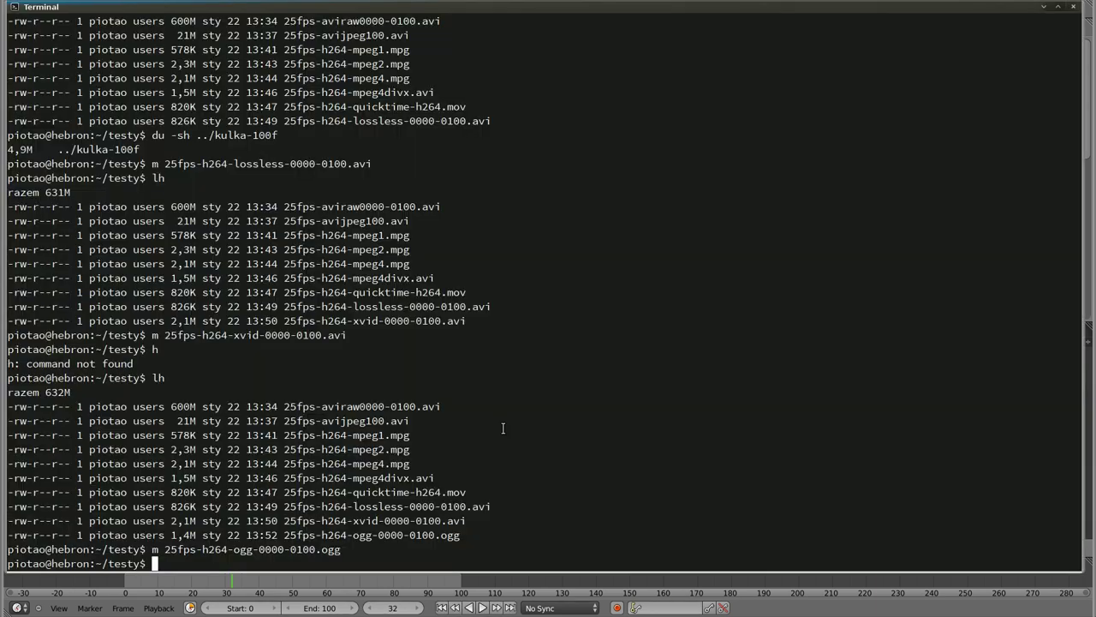
type("lh")
key("Return")
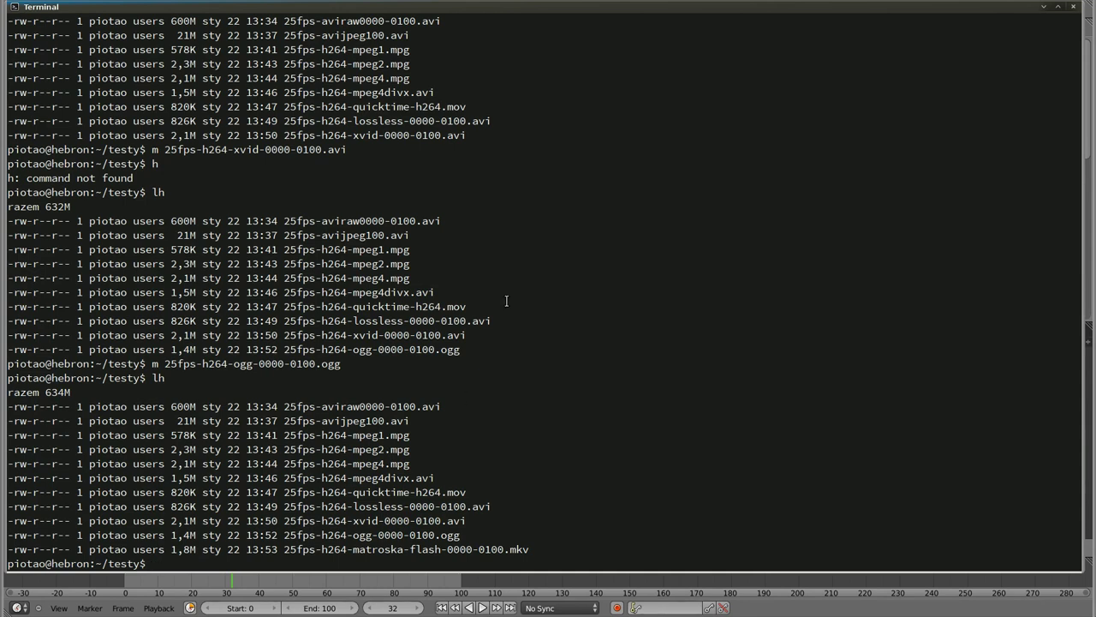
type("tt")
left_click_drag(285, 549, 527, 549)
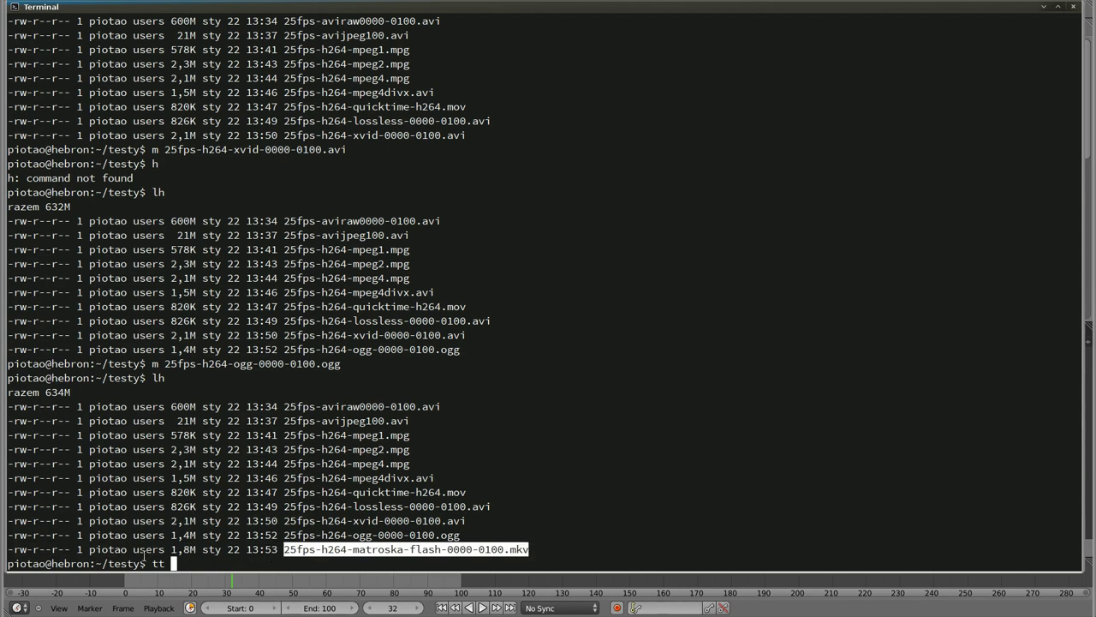
middle_click(606, 457)
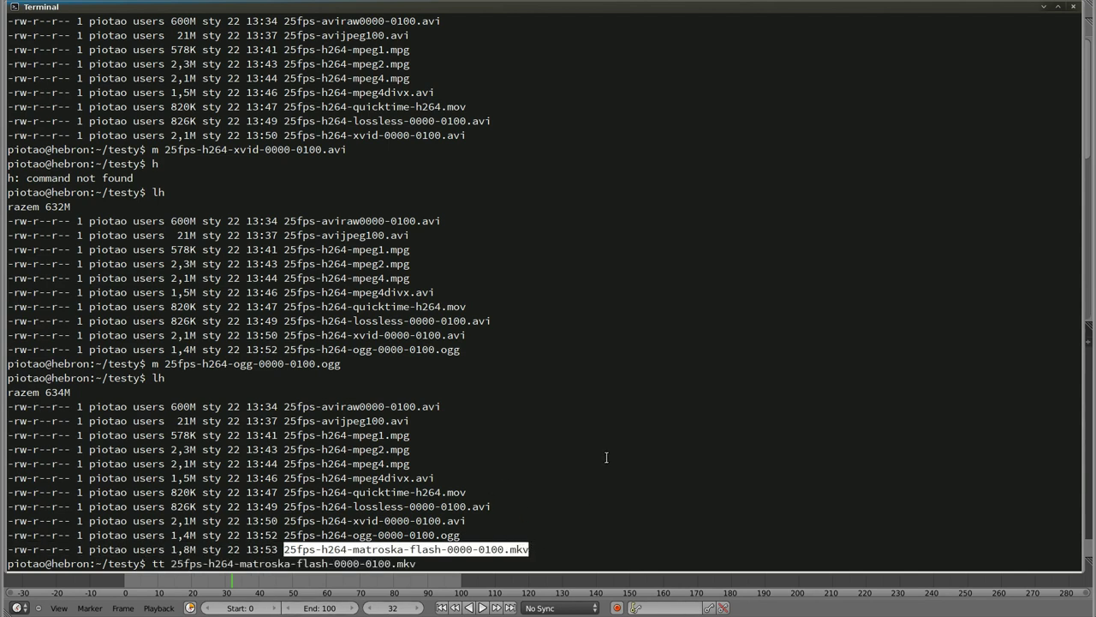
key("Return")
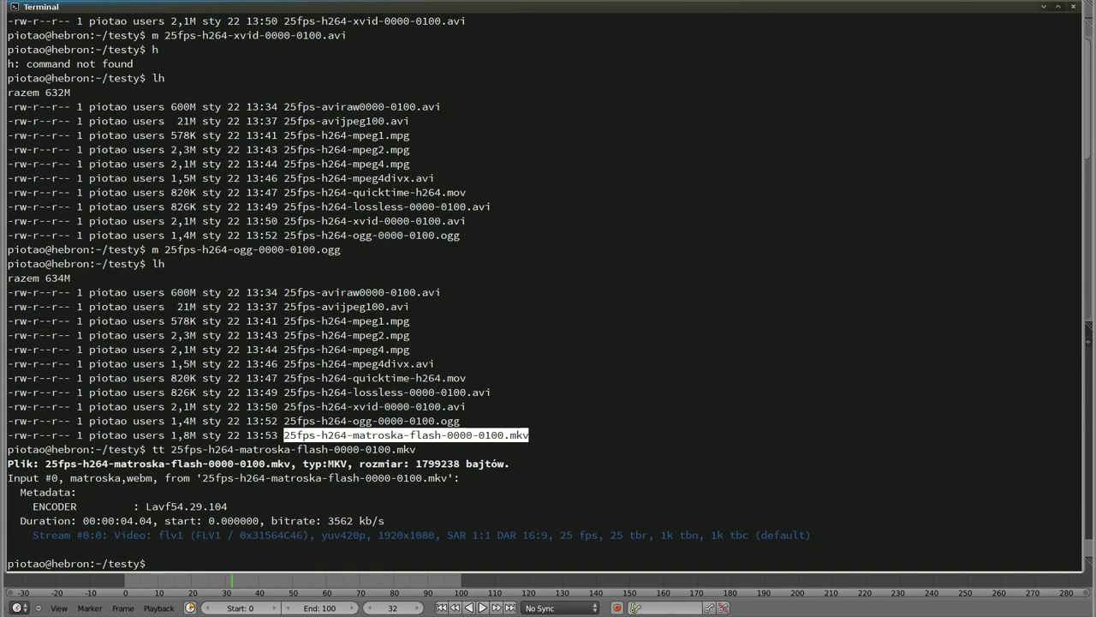
Step: Highlight the encoder, duration, 3562 kb/s bitrate, flv1 codec, 1920x1080 resolution and 25 fps
left_click_drag(146, 506, 181, 507)
left_click(178, 512)
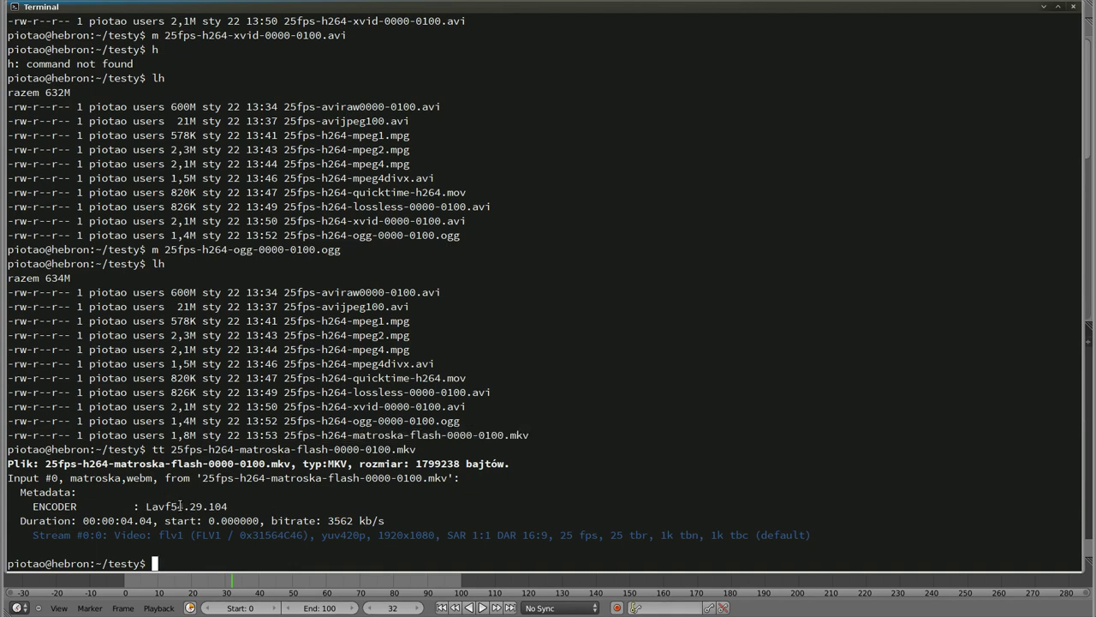
left_click_drag(120, 520, 133, 520)
left_click(147, 520)
left_click_drag(324, 520, 379, 519)
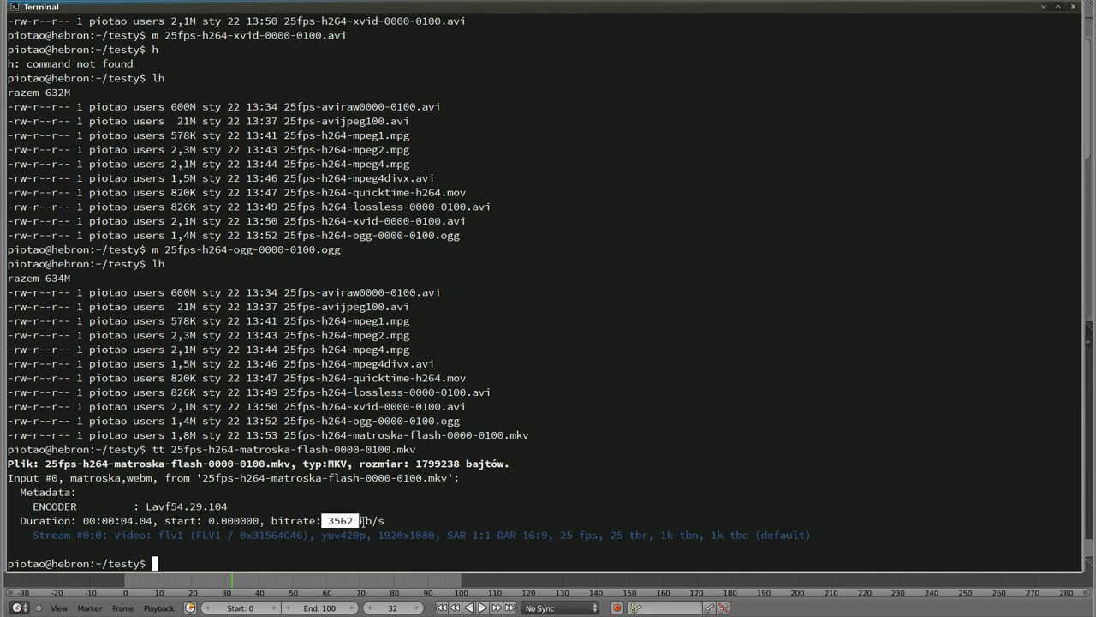
left_click_drag(88, 535, 217, 537)
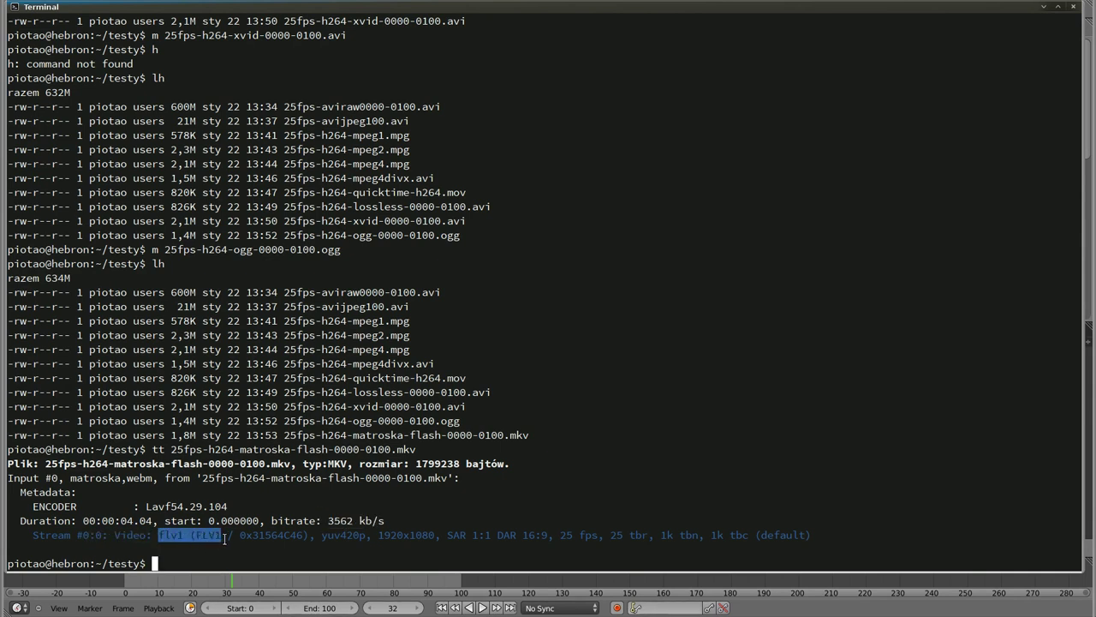
left_click(224, 537)
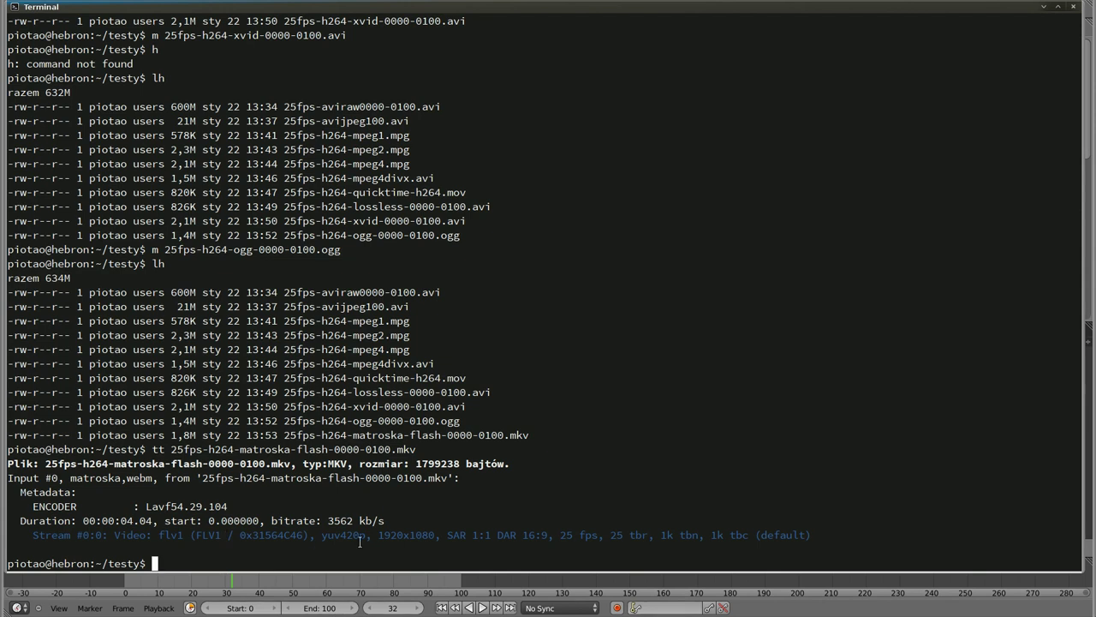
left_click_drag(379, 537, 430, 537)
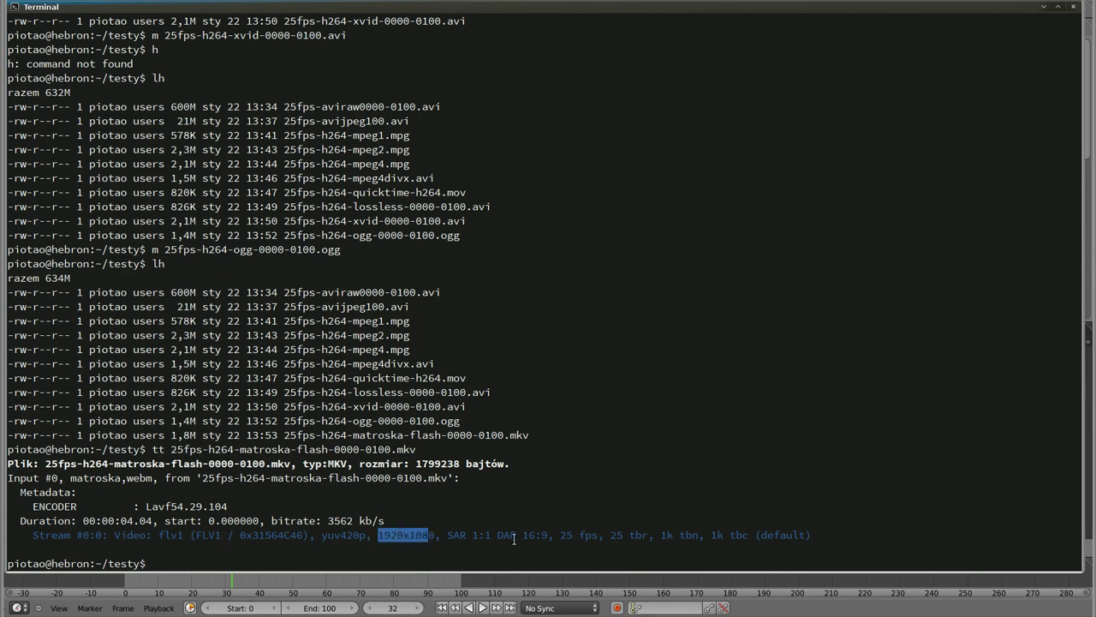
left_click_drag(560, 537, 581, 537)
left_click(595, 537)
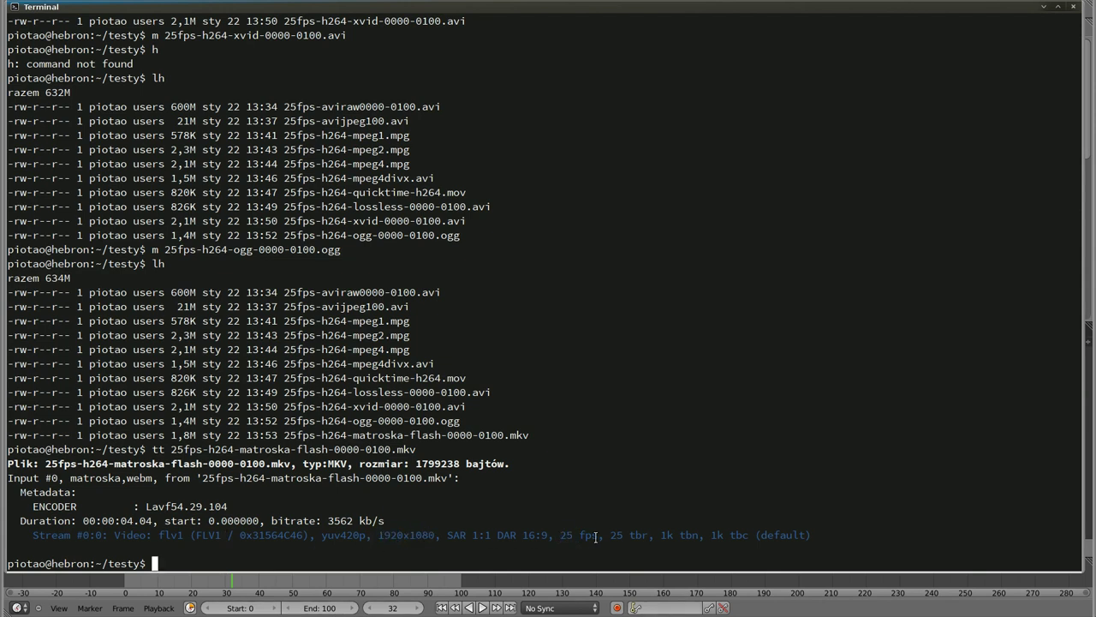
Step: Play the .mkv file with m, then return to Blender
type("m")
left_click_drag(284, 434, 530, 434)
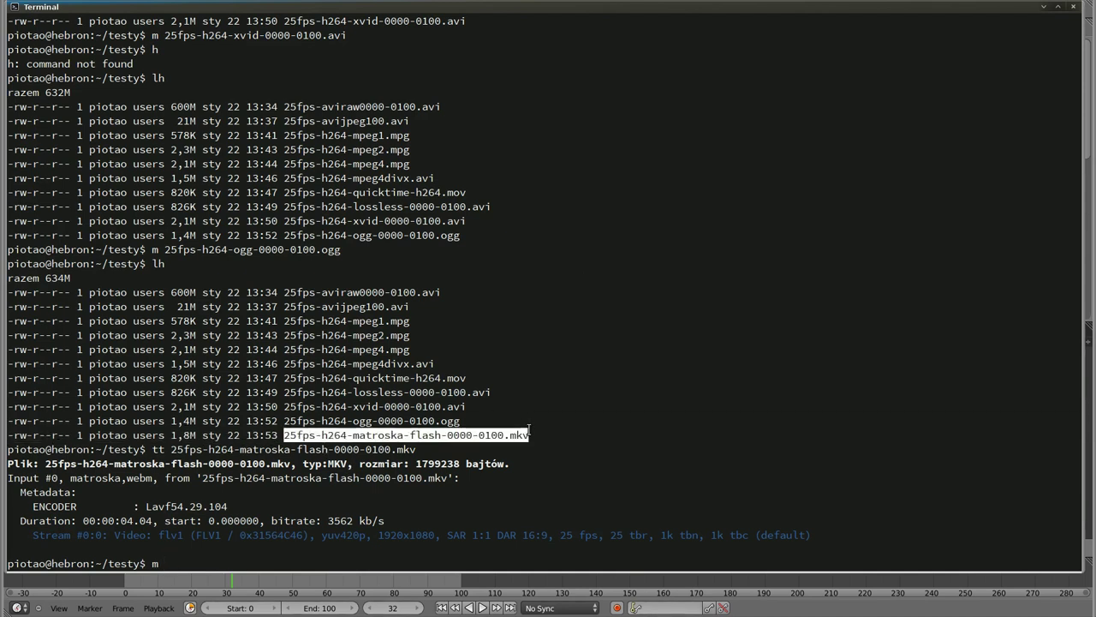
middle_click(529, 431)
key("Return")
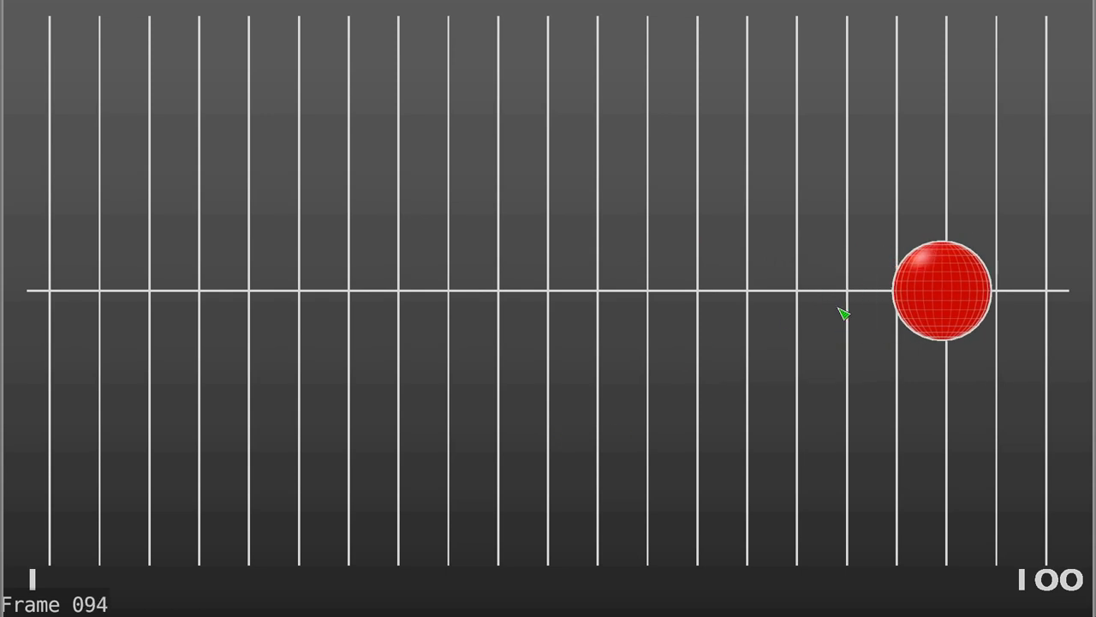
key("alt+Tab")
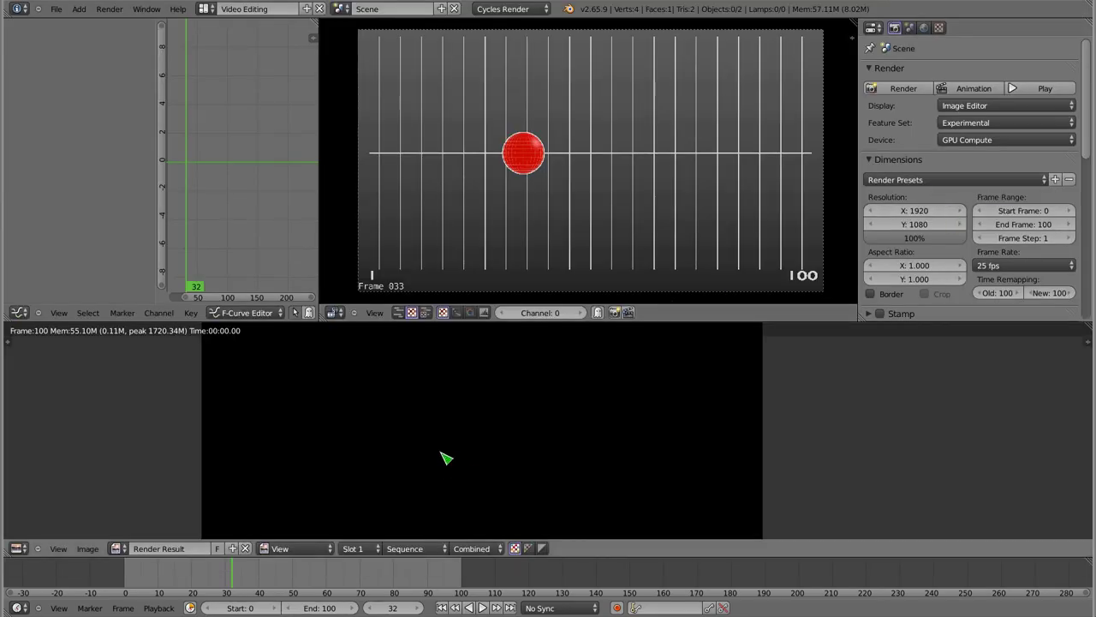
Step: Change the encoding container from Matroska to Flash
key("Escape")
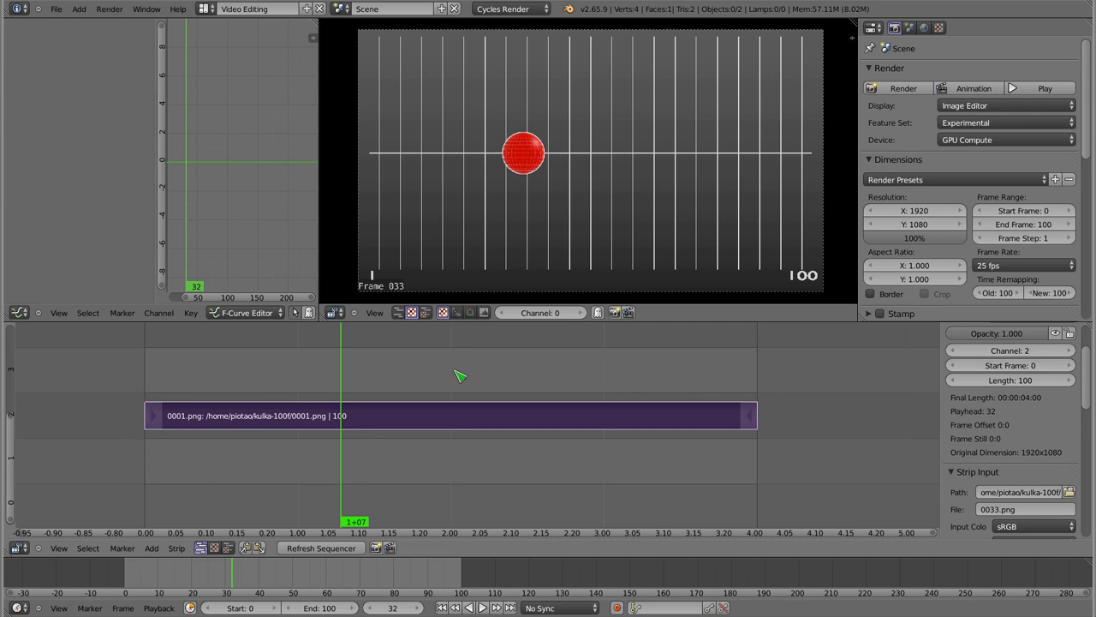
scroll(933, 244, "down", 3)
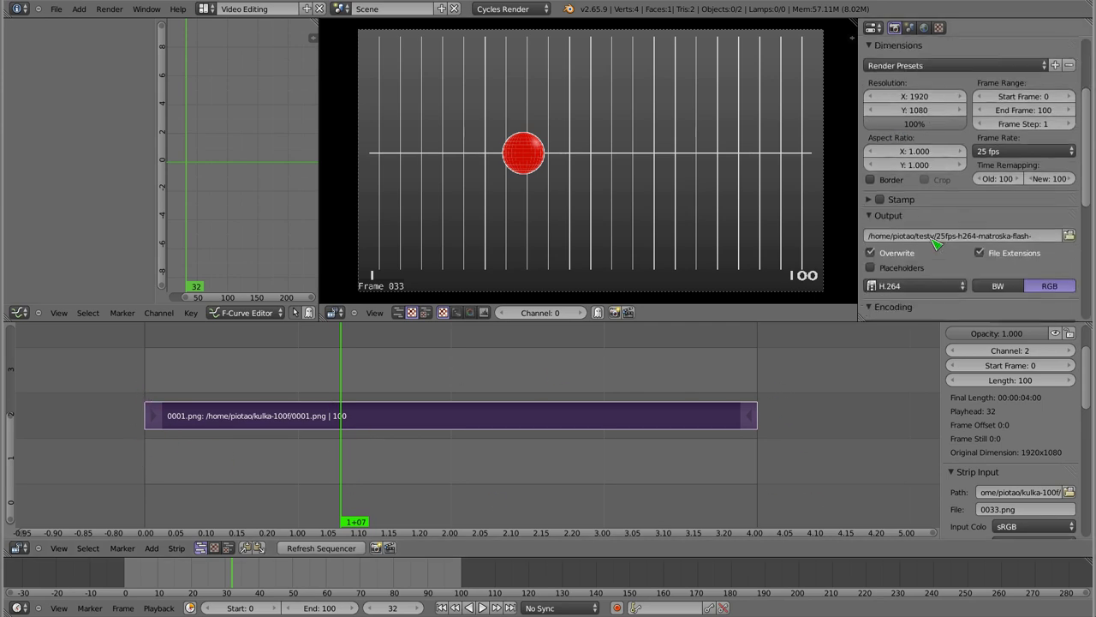
scroll(968, 188, "down", 3)
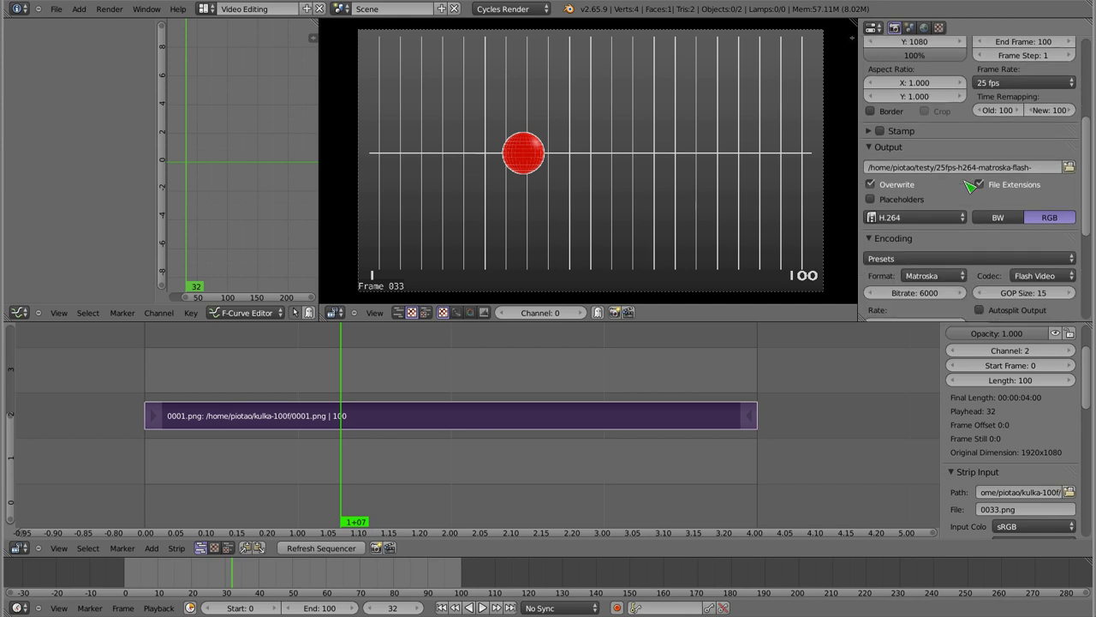
left_click(936, 278)
scroll(1037, 181, "down", 3)
scroll(1038, 181, "down", 1)
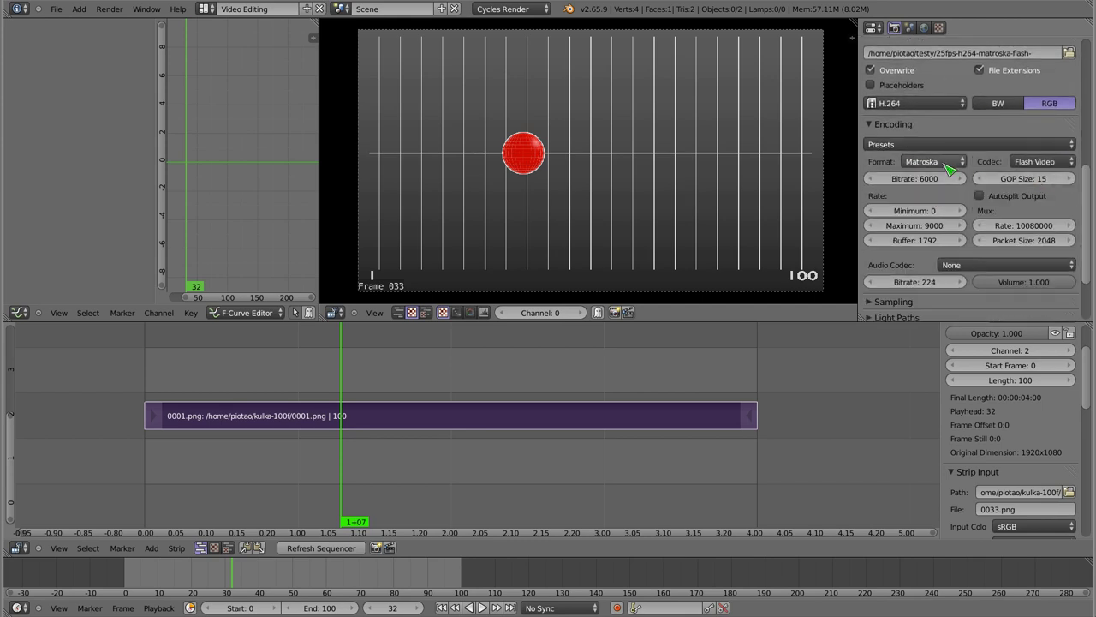
left_click(952, 162)
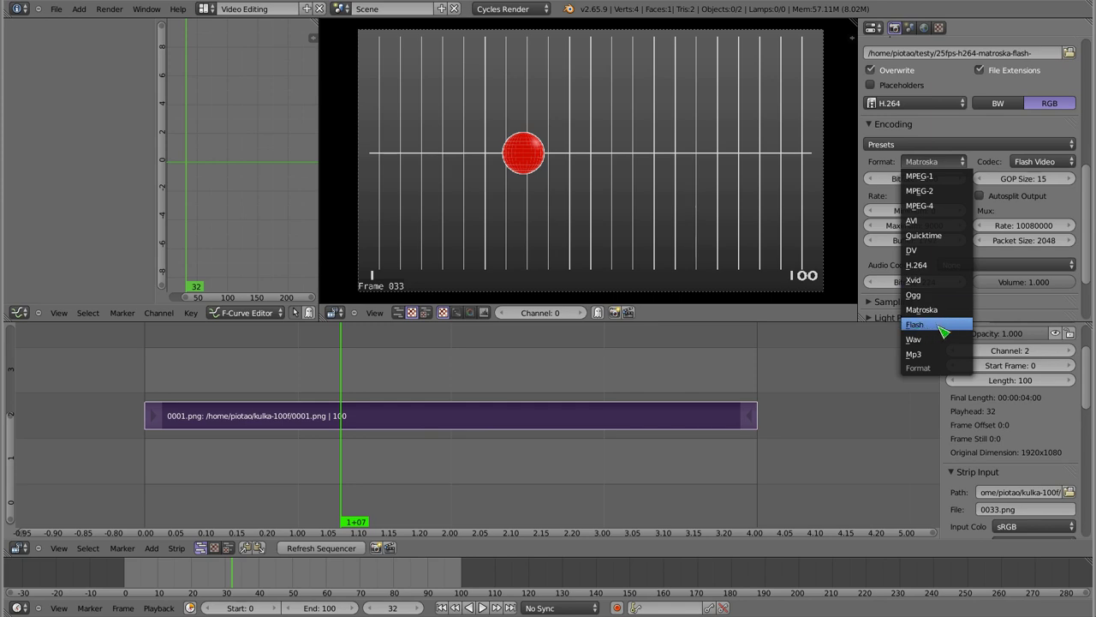
left_click(938, 333)
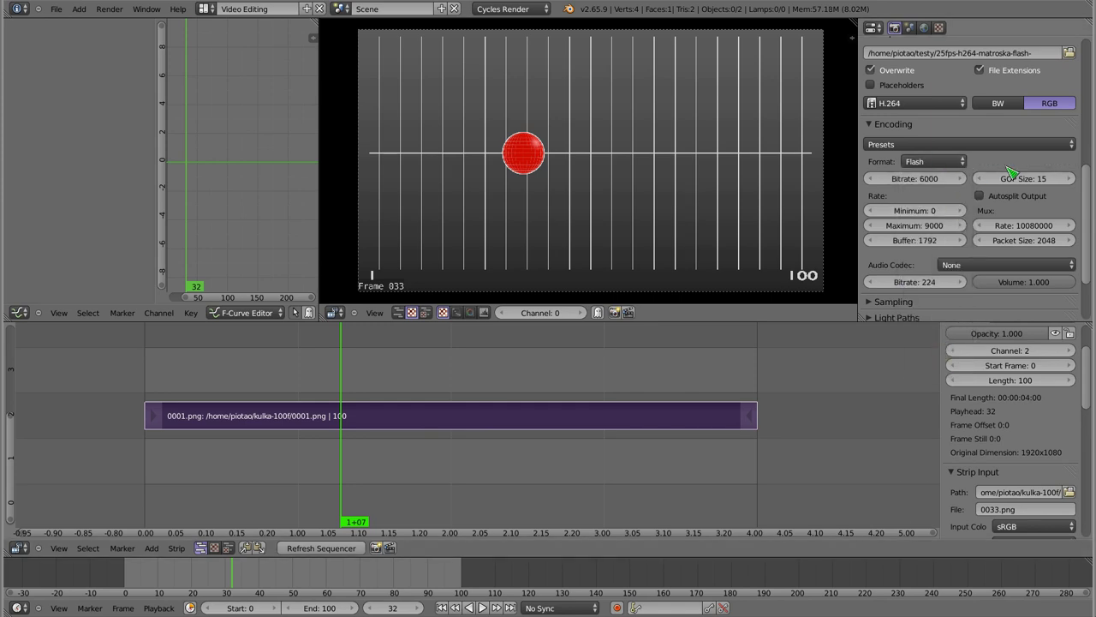
Step: Remove 'matroska-' so the output is 25fps-h264-flash-, then render the animation
scroll(1003, 172, "up", 2)
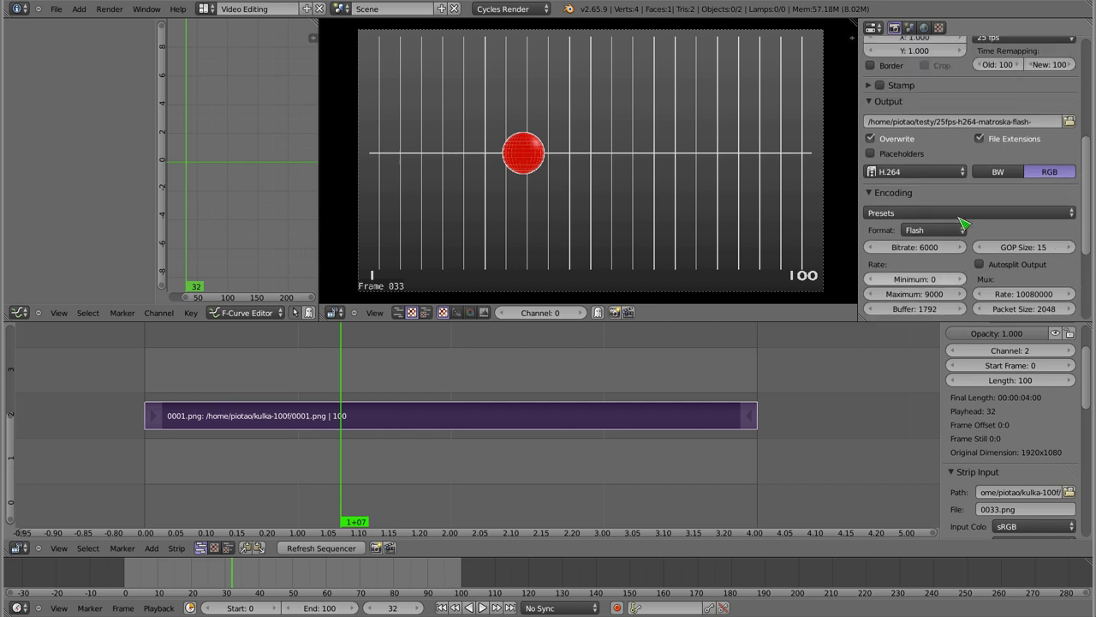
scroll(989, 167, "up", 1)
left_click(983, 166)
left_click_drag(997, 170, 1013, 168)
key("BackSpace")
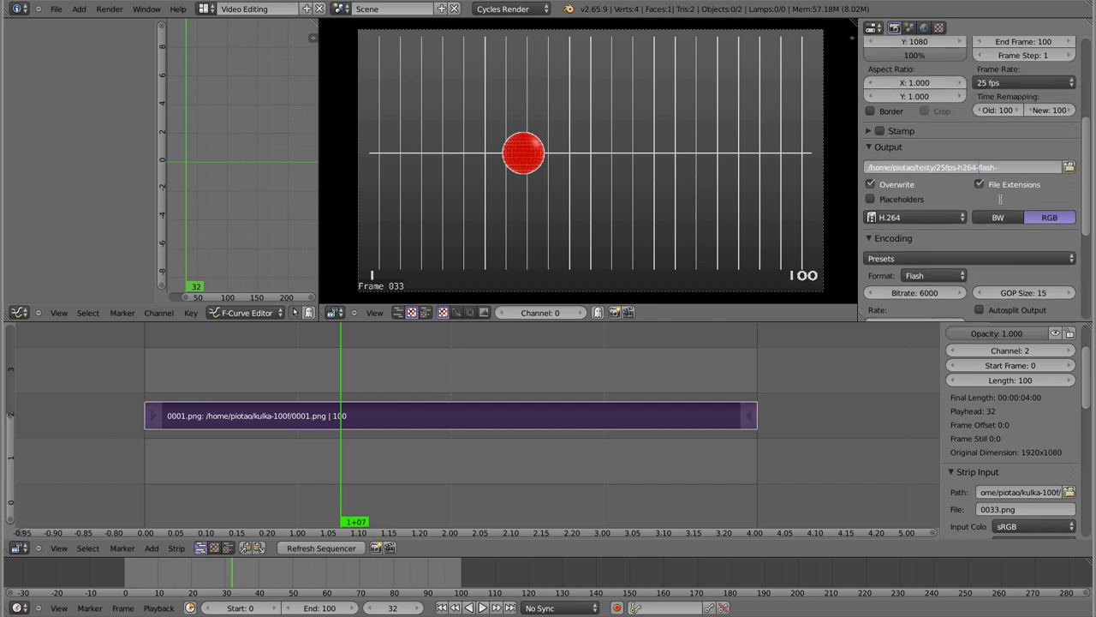
key("Return")
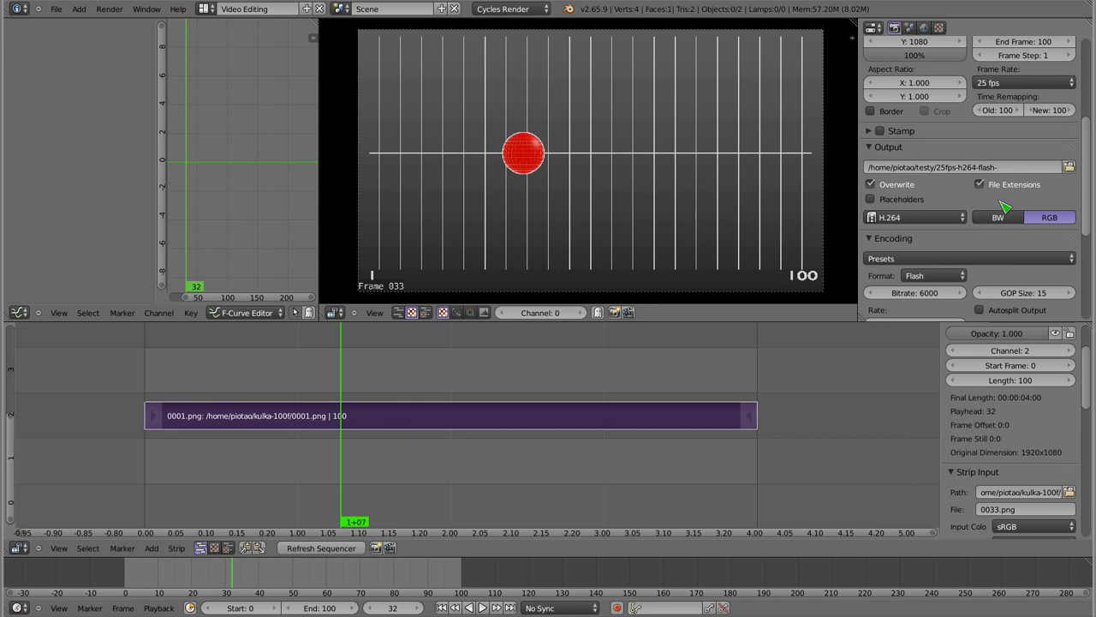
scroll(985, 154, "up", 4)
scroll(966, 112, "up", 3)
left_click(973, 89)
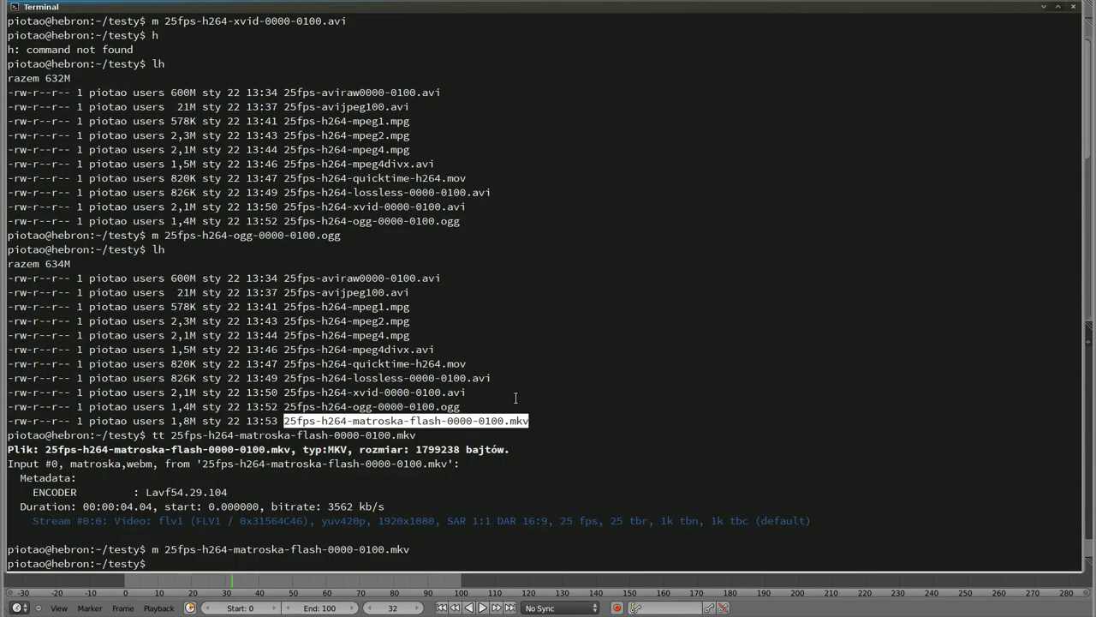
Step: List the files and play 25fps-h264-flash-0000-0100.flv
type("lh")
key("Return")
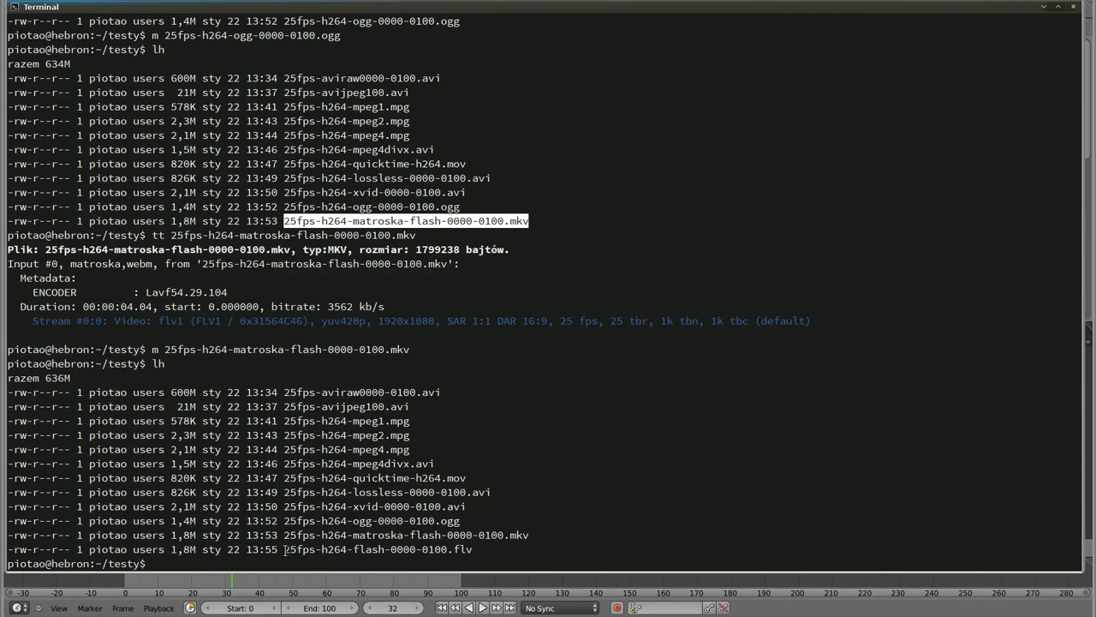
left_click_drag(286, 549, 472, 549)
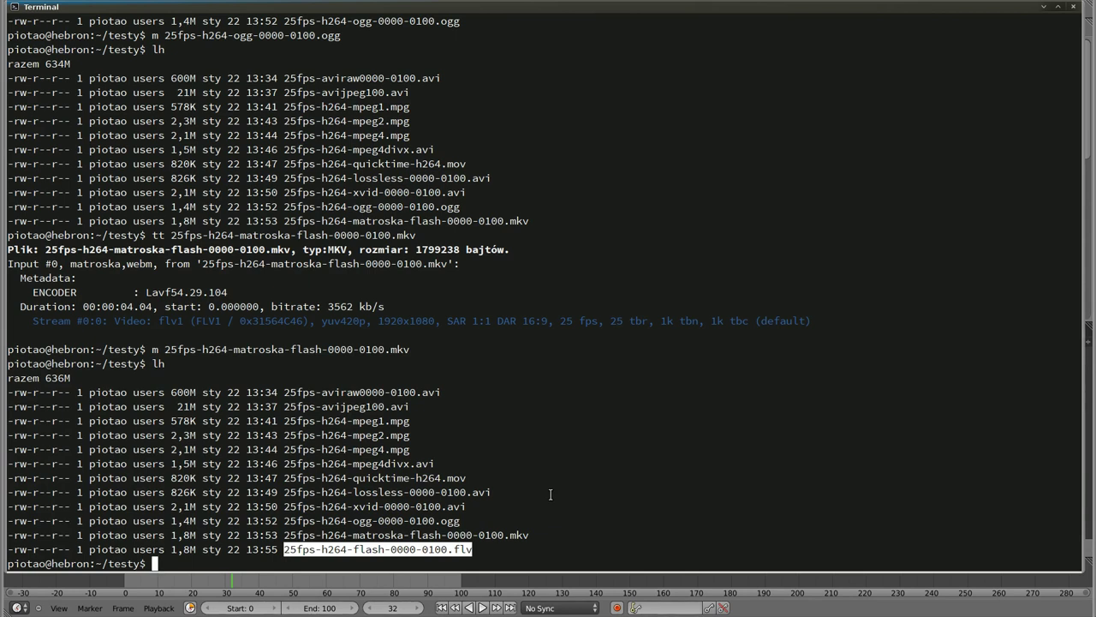
type("m25fps-h264-flash-0000-0100.flv")
key("Return")
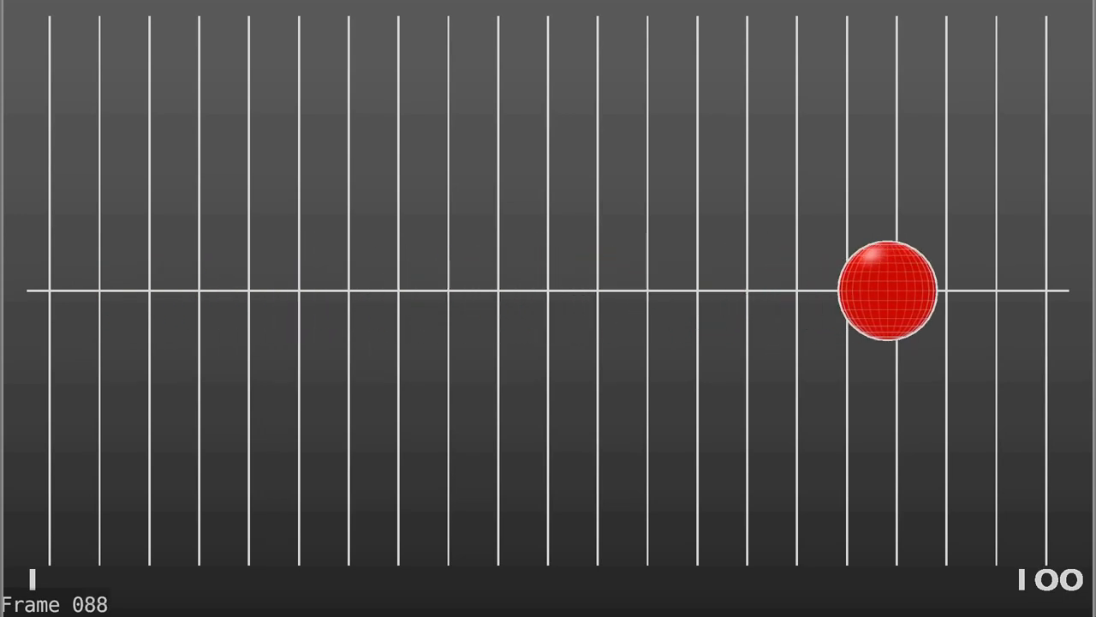
Step: Inspect the .flv file with wt and ffmpeg -i
type("w")
type("t 25fps-h264-flash-0000-0100.flv")
key("Return")
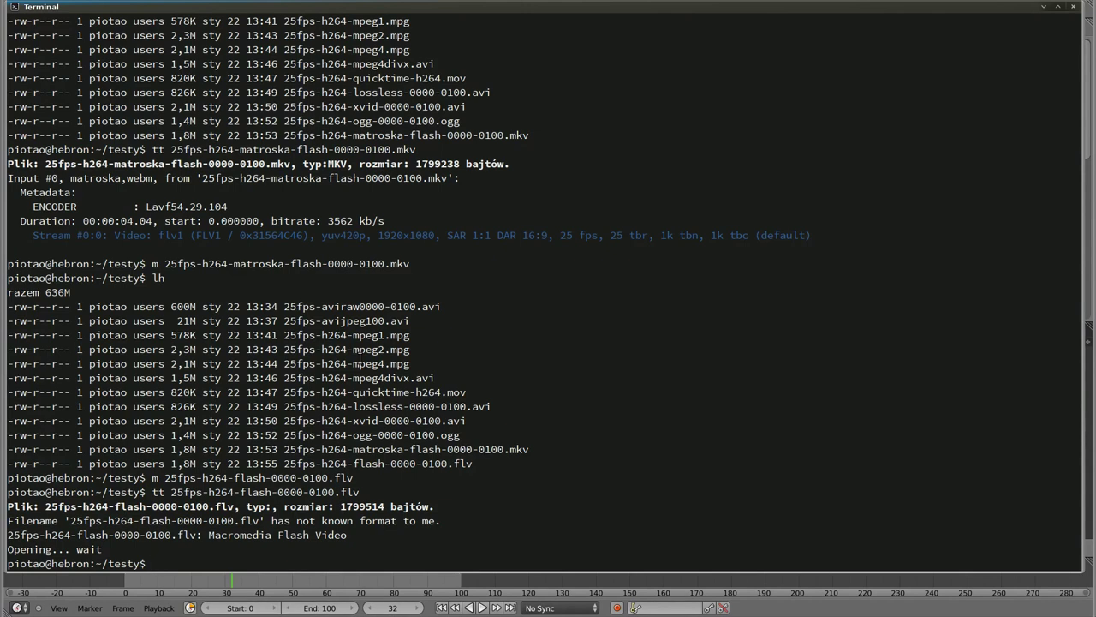
type("fmpeg -i 25fps-h264-f")
key("Tab")
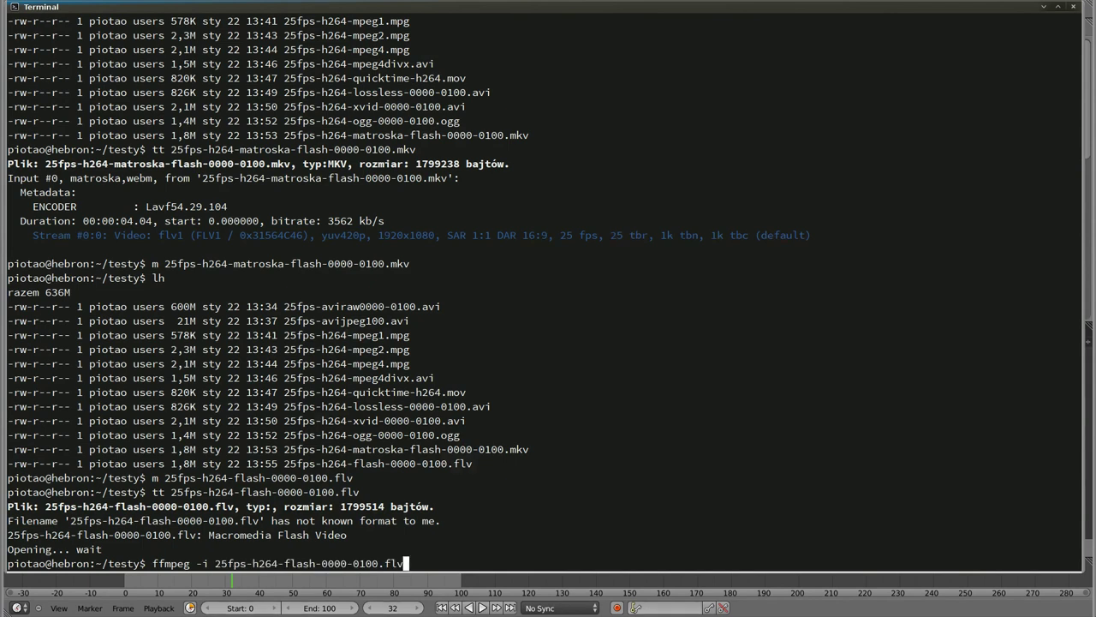
key("Return")
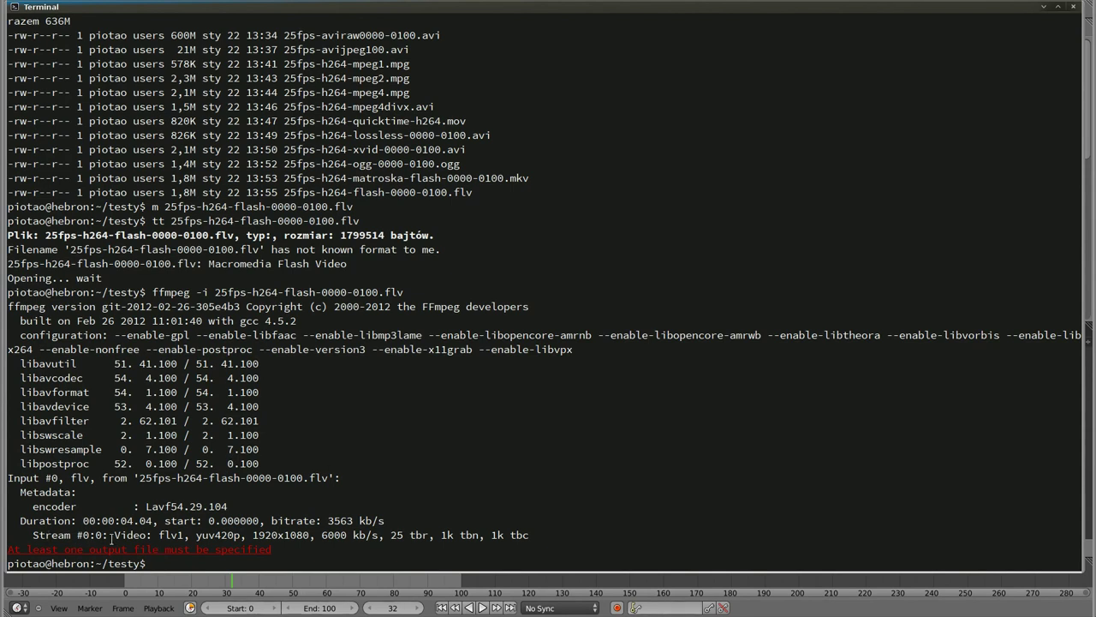
Step: Highlight the flv1 codec, 25 tbr frame rate and ffmpeg build details, then return to Blender
left_click_drag(115, 534, 197, 534)
left_click(275, 536)
left_click_drag(384, 534, 420, 534)
left_click(418, 535)
left_click_drag(36, 317, 230, 440)
left_click(187, 335)
key("alt+Tab")
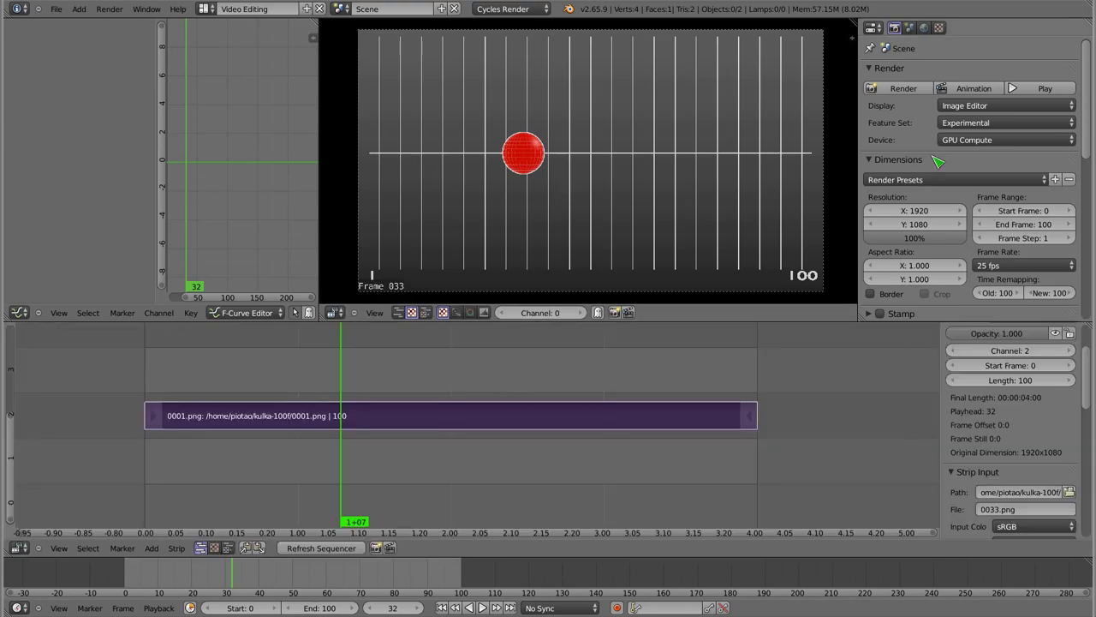
Step: Change the encoding container to Wav
scroll(939, 161, "down", 3)
scroll(908, 234, "down", 1)
scroll(908, 234, "down", 1)
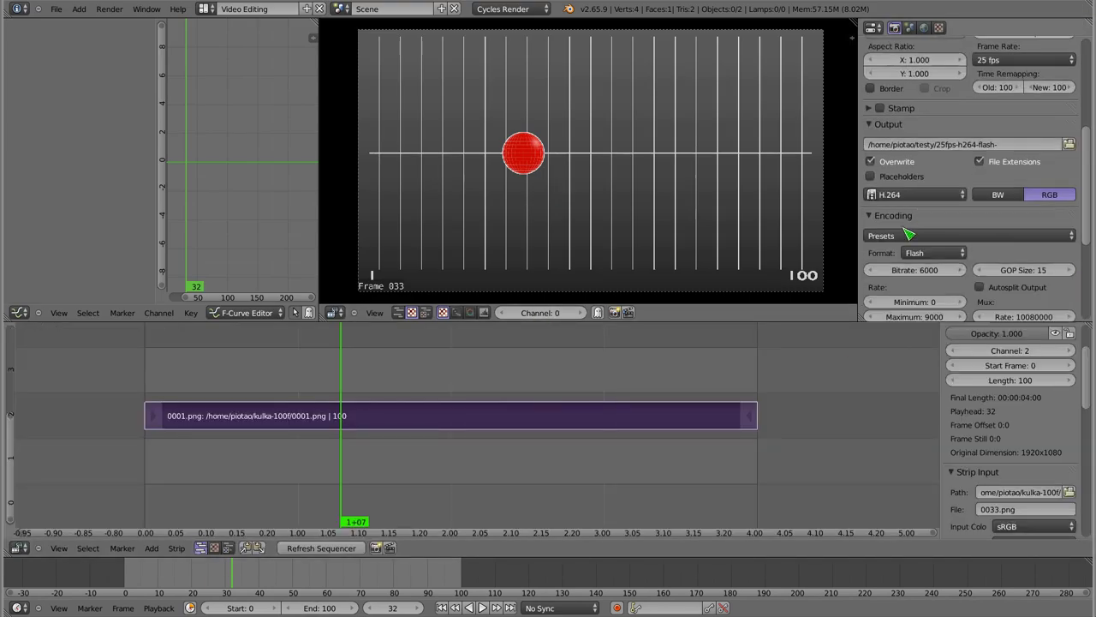
left_click(930, 252)
scroll(997, 210, "down", 3)
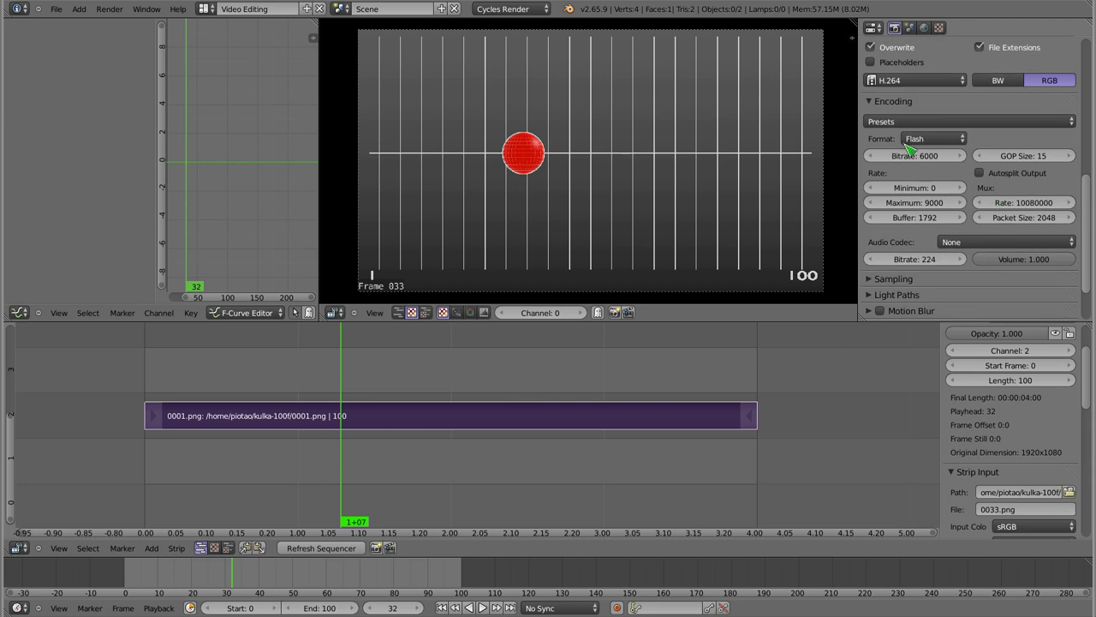
left_click(908, 142)
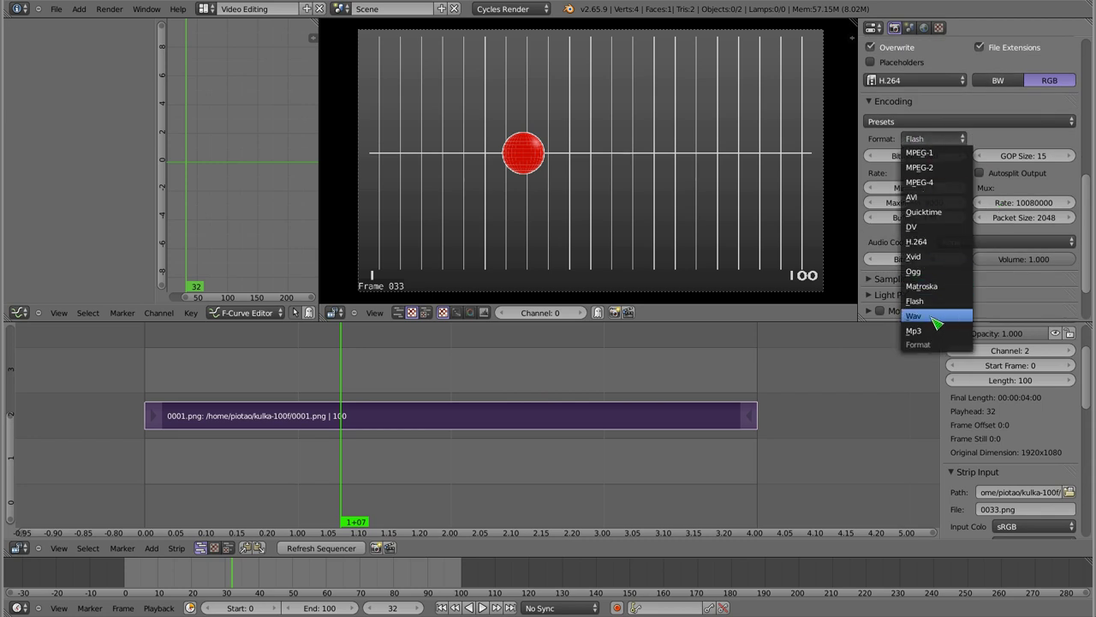
left_click(940, 322)
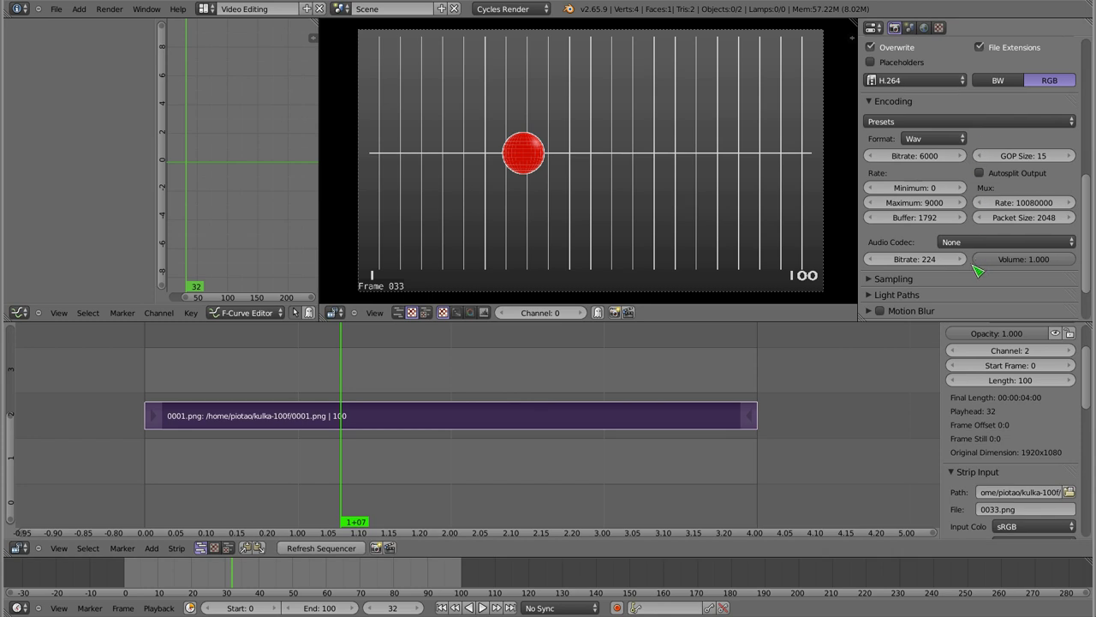
Step: Rename the output to 25fps-h264-wav- and try rendering, which hits an unsupported codec error
scroll(977, 271, "up", 6)
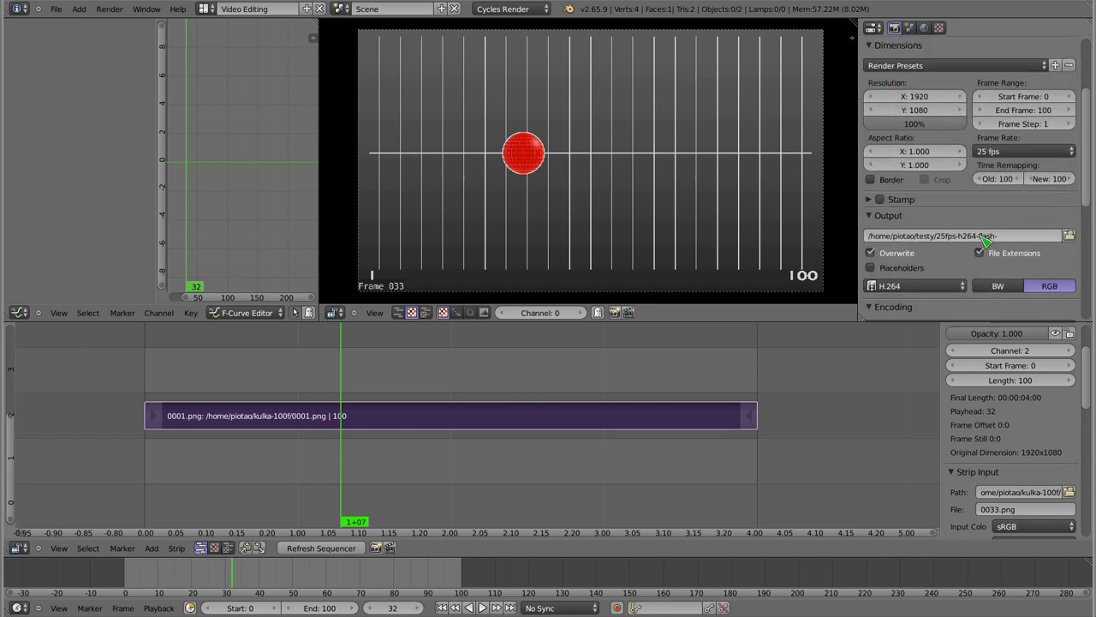
left_click(981, 236)
key("BackSpace")
key("BackSpace")
key("BackSpace")
type("wav")
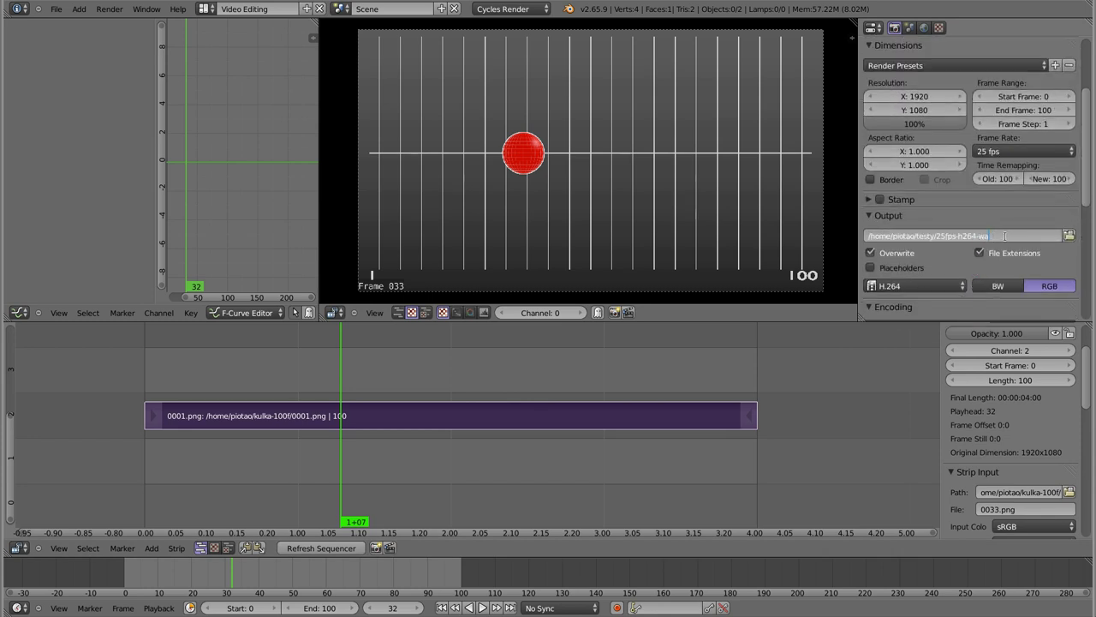
type("-")
key("Return")
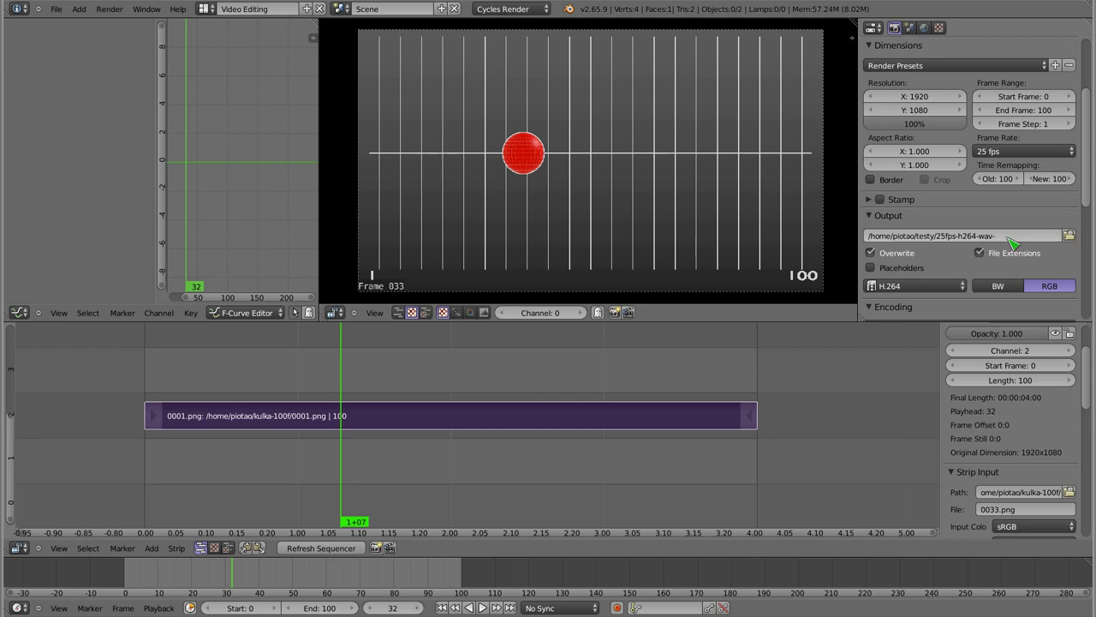
scroll(968, 74, "up", 3)
left_click(971, 65)
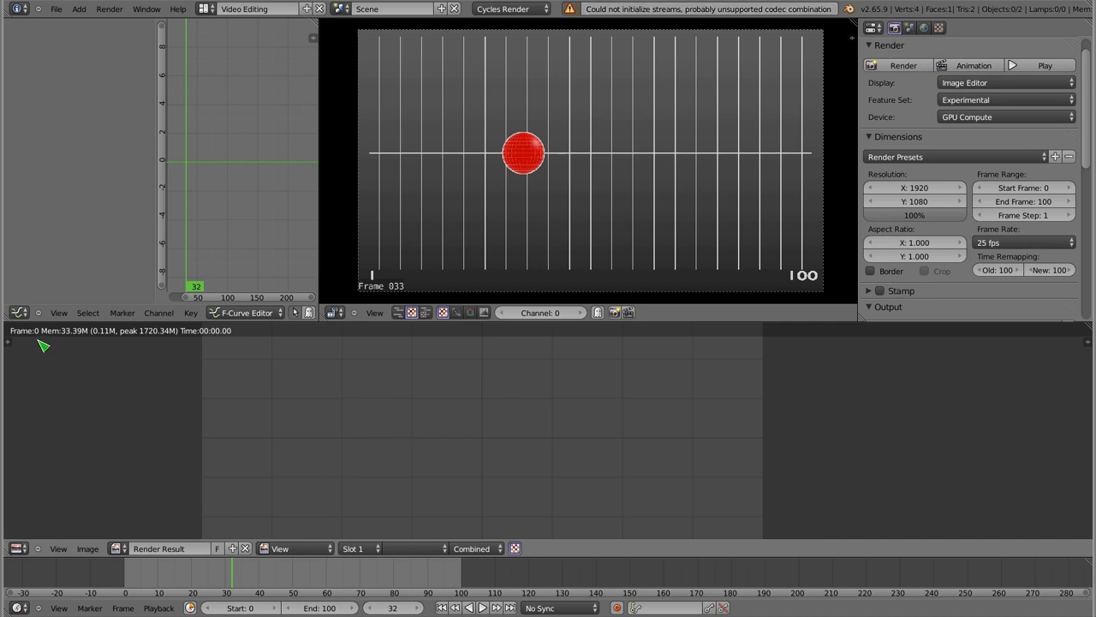
key("Escape")
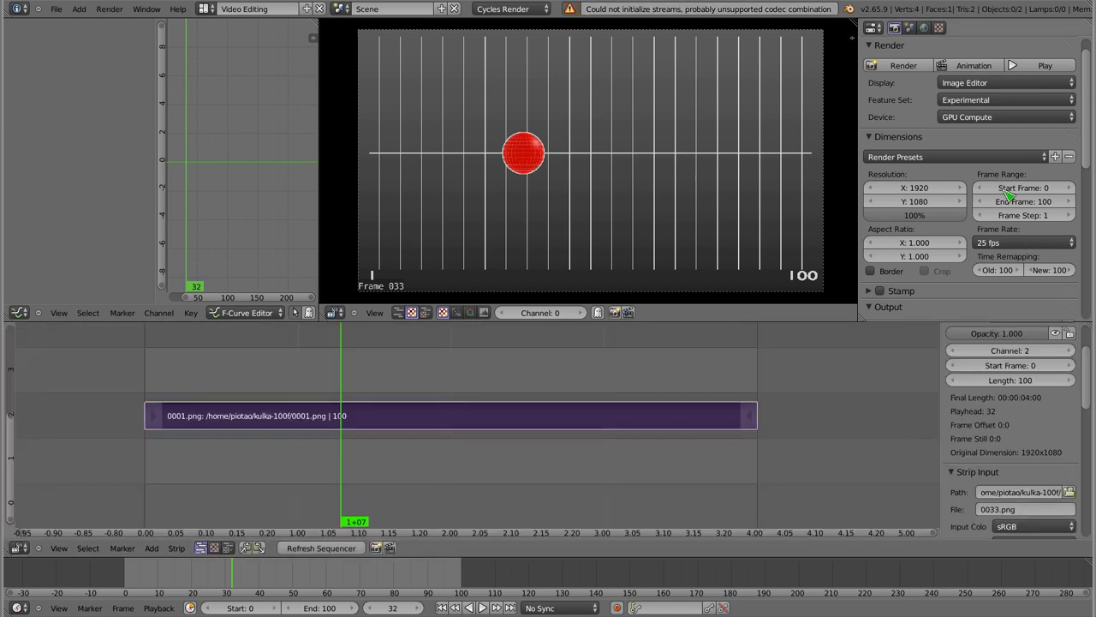
Step: Change the encoding container to Mp3
scroll(972, 197, "down", 2)
scroll(970, 198, "down", 2)
scroll(972, 199, "down", 2)
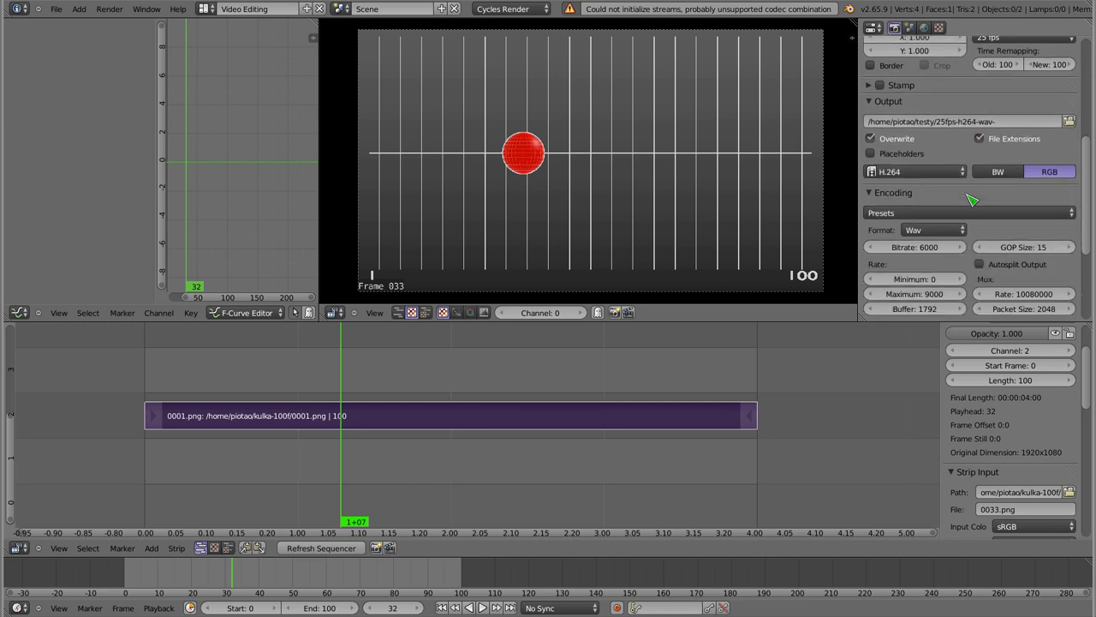
scroll(977, 158, "down", 3)
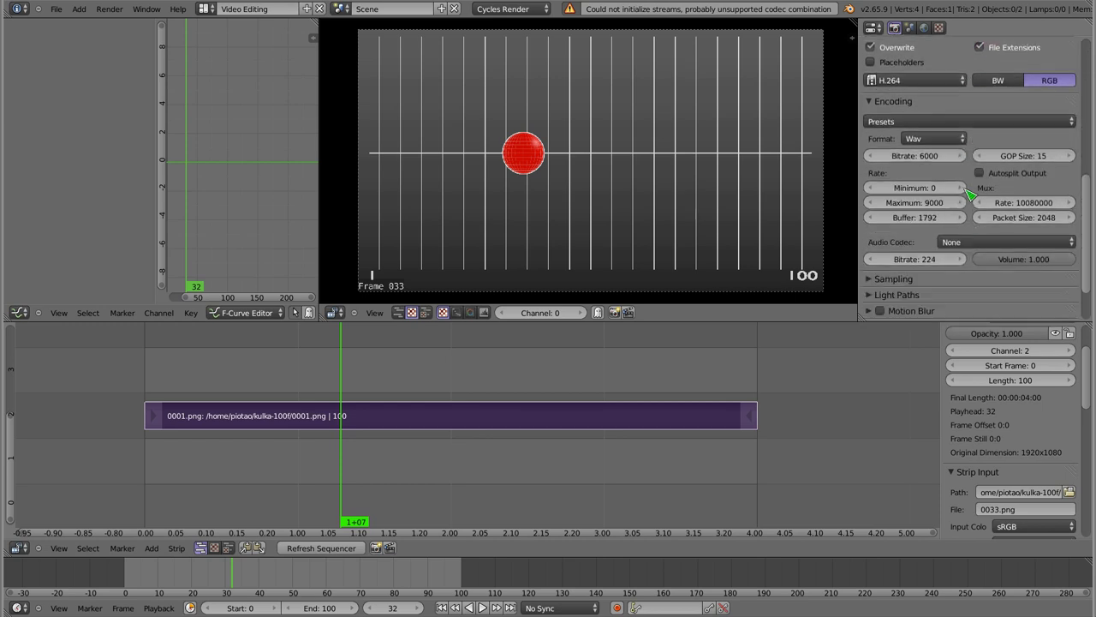
scroll(980, 164, "up", 2)
left_click(951, 182)
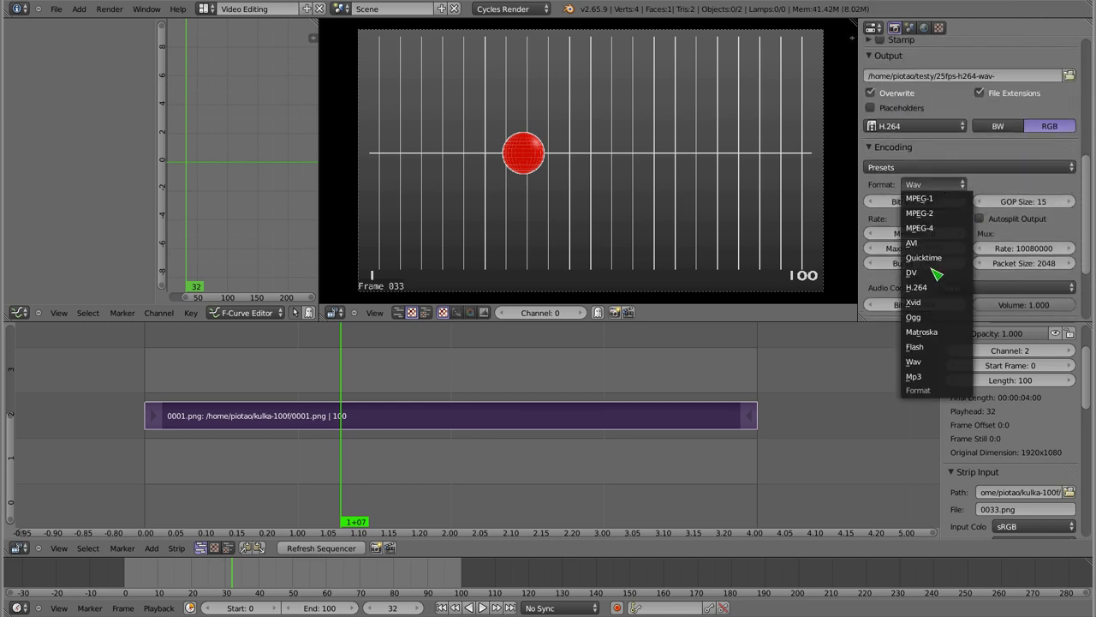
scroll(931, 171, "down", 2)
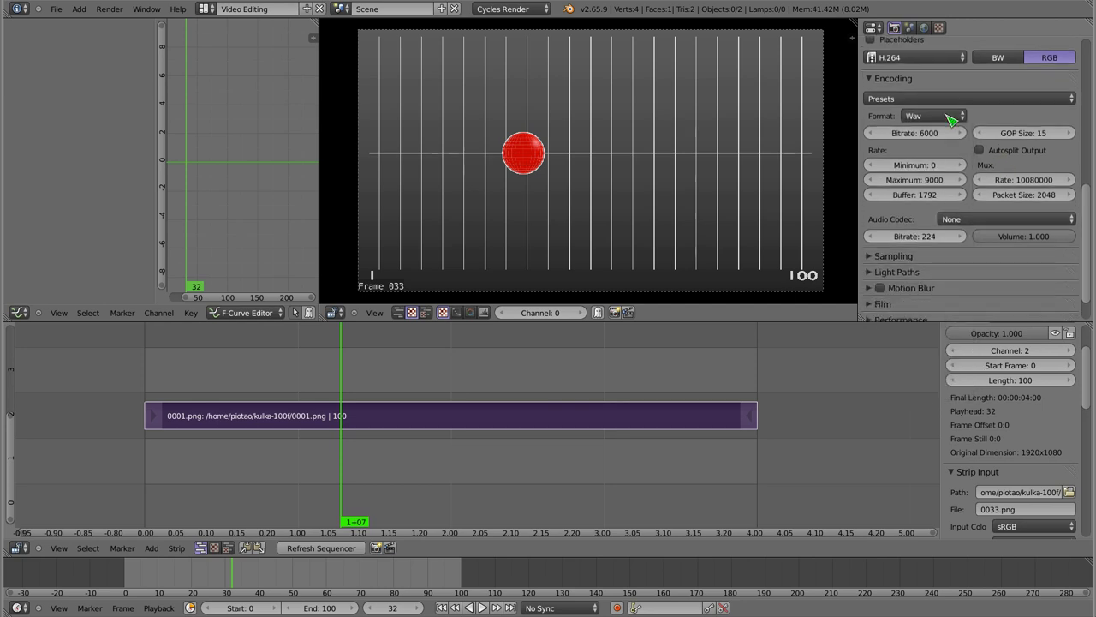
left_click(932, 116)
left_click(934, 308)
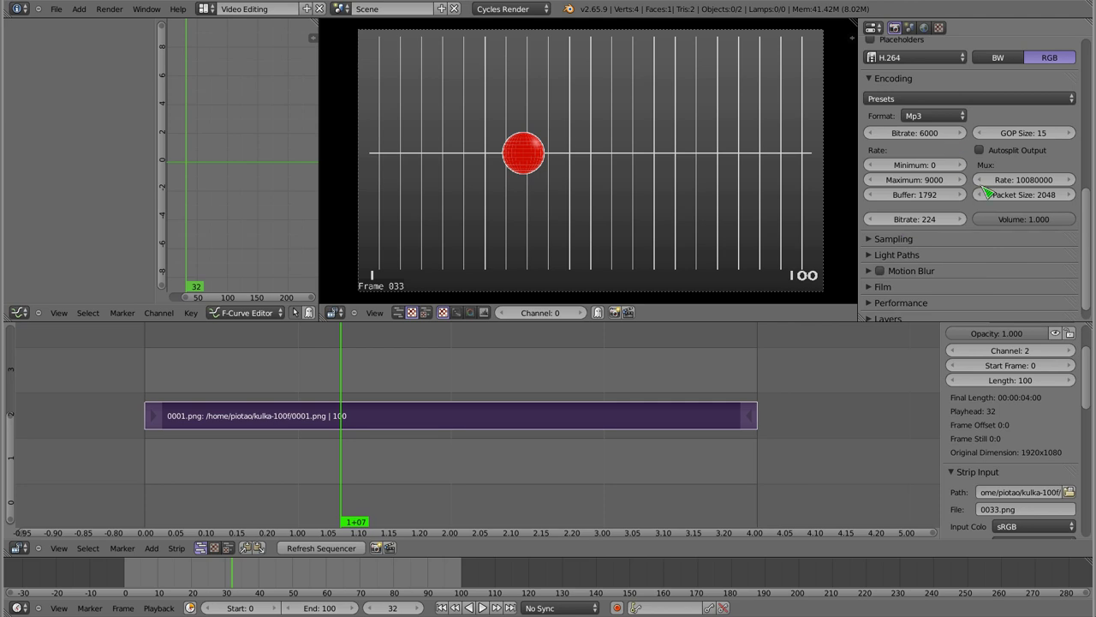
Step: Rename the output to 25fps-h264-mp3- and try rendering the animation again
scroll(989, 192, "up", 2)
scroll(991, 192, "up", 5)
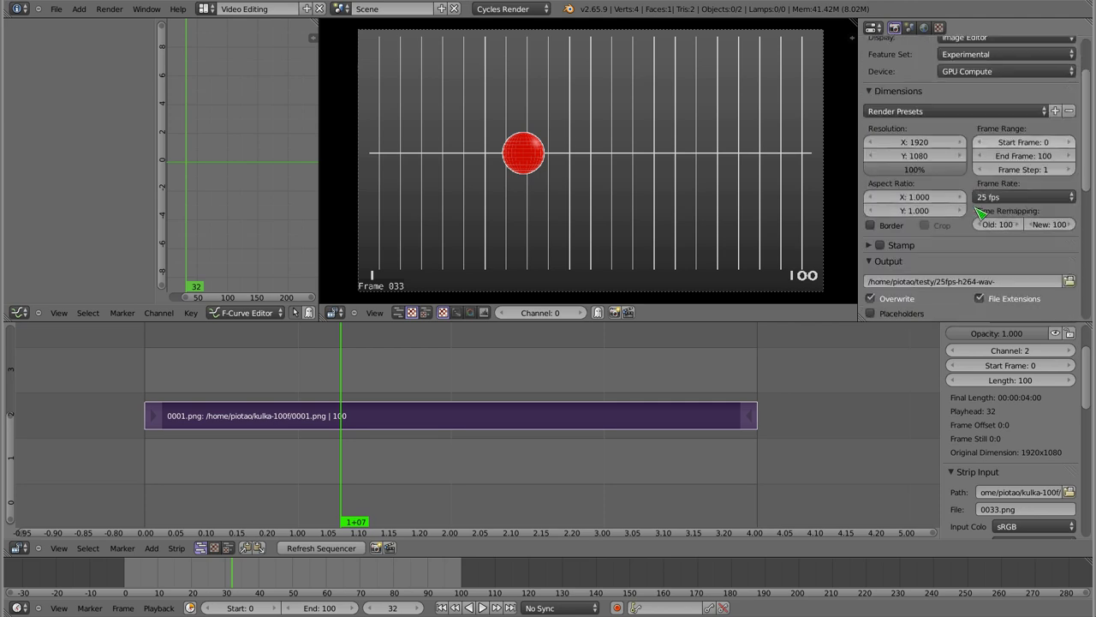
scroll(990, 184, "down", 3)
left_click(981, 167)
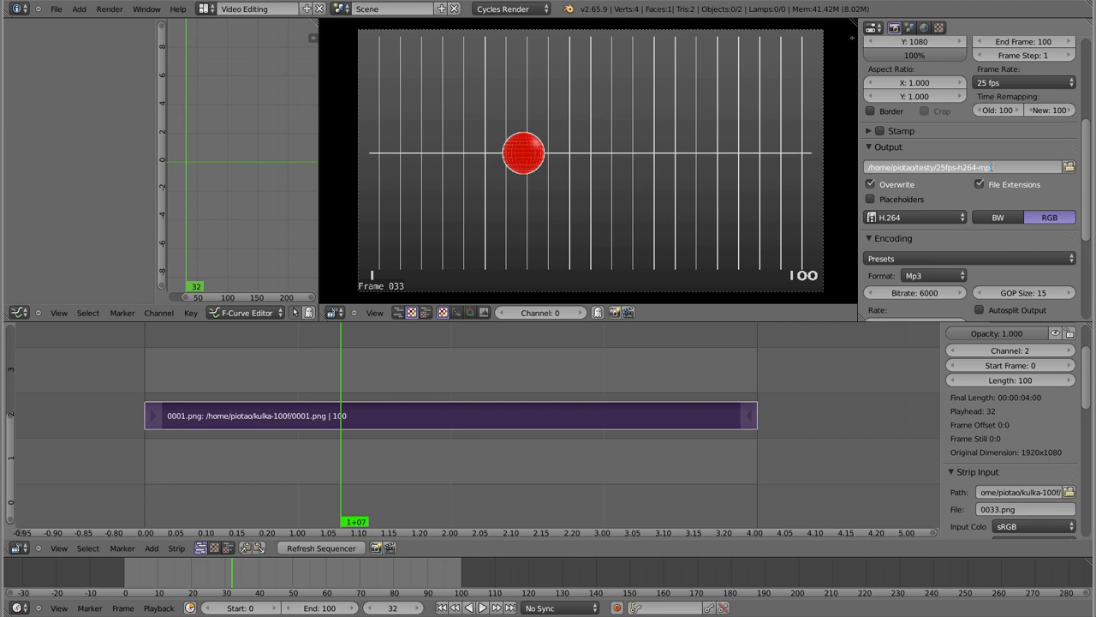
type("3")
key("Return")
scroll(994, 154, "up", 5)
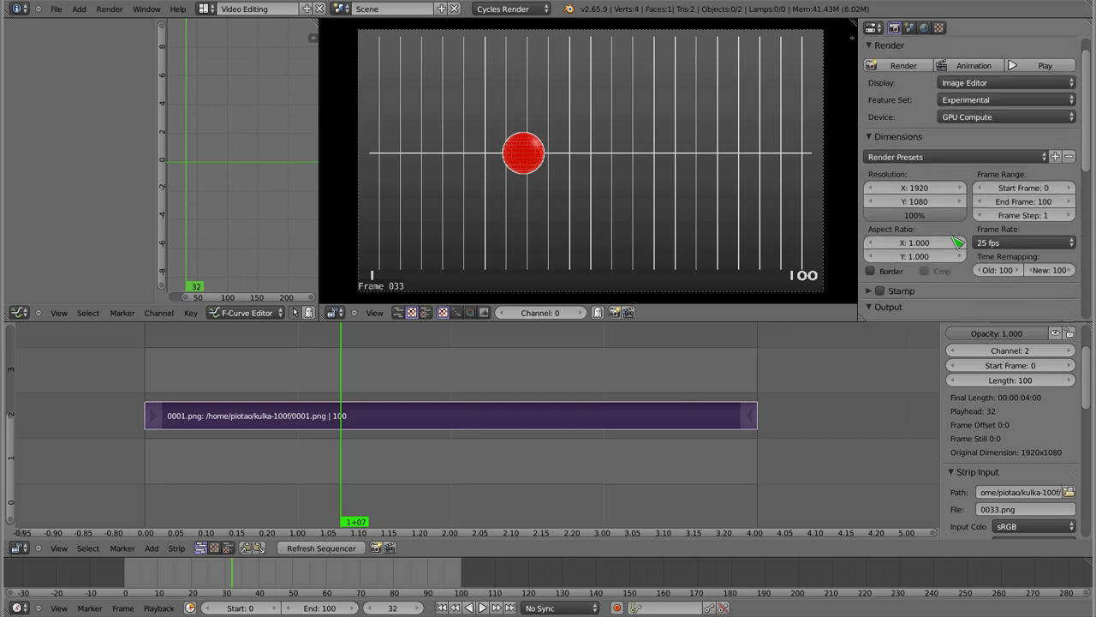
scroll(985, 120, "up", 1)
left_click(980, 88)
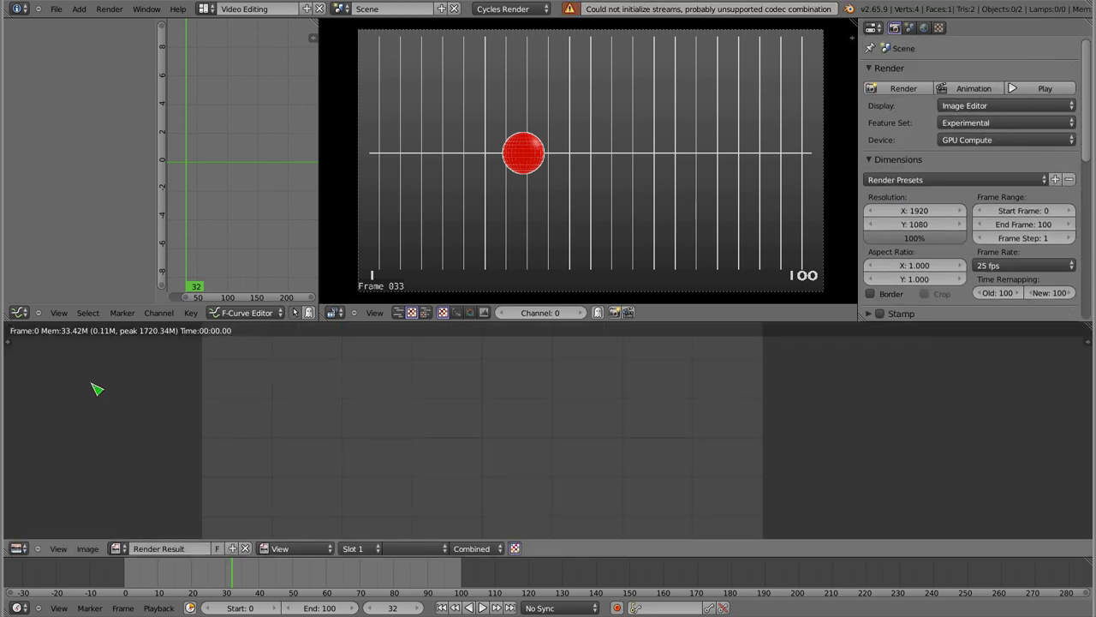
Step: Try MPEG as the output file format, leaving the MPEG-2 container
key("Escape")
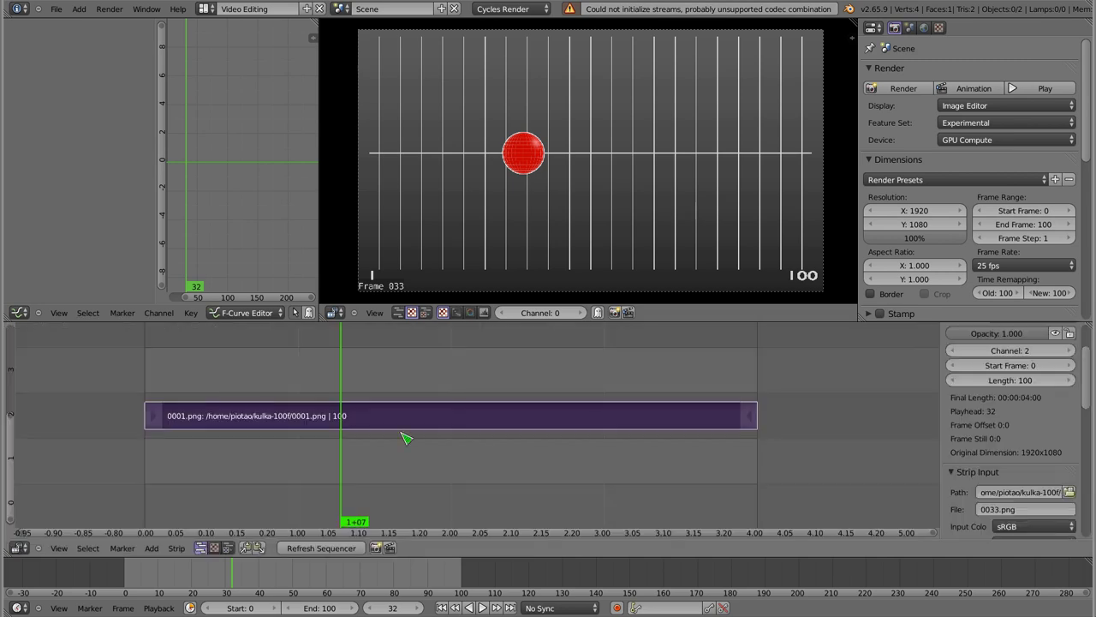
scroll(963, 224, "down", 3)
scroll(963, 224, "down", 1)
scroll(968, 197, "down", 1)
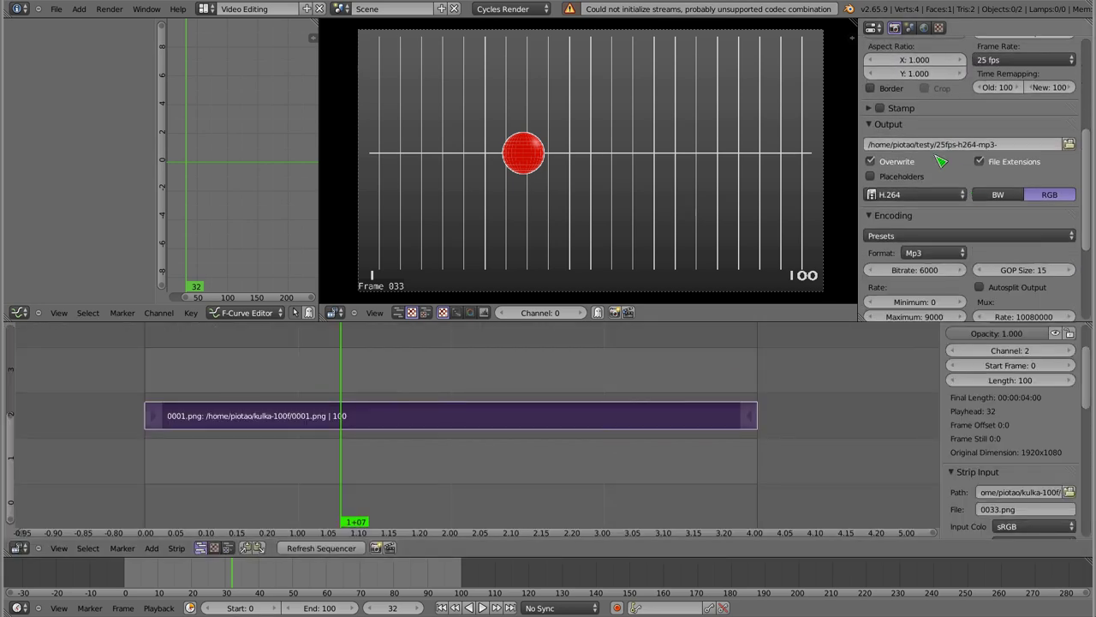
left_click(913, 199)
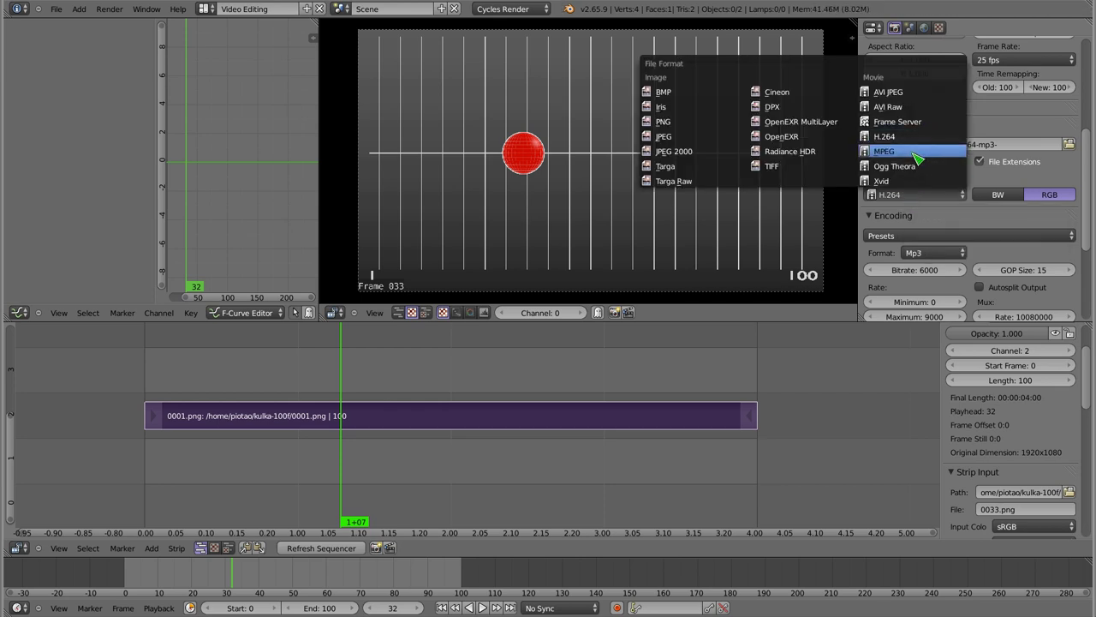
left_click(915, 155)
left_click(929, 252)
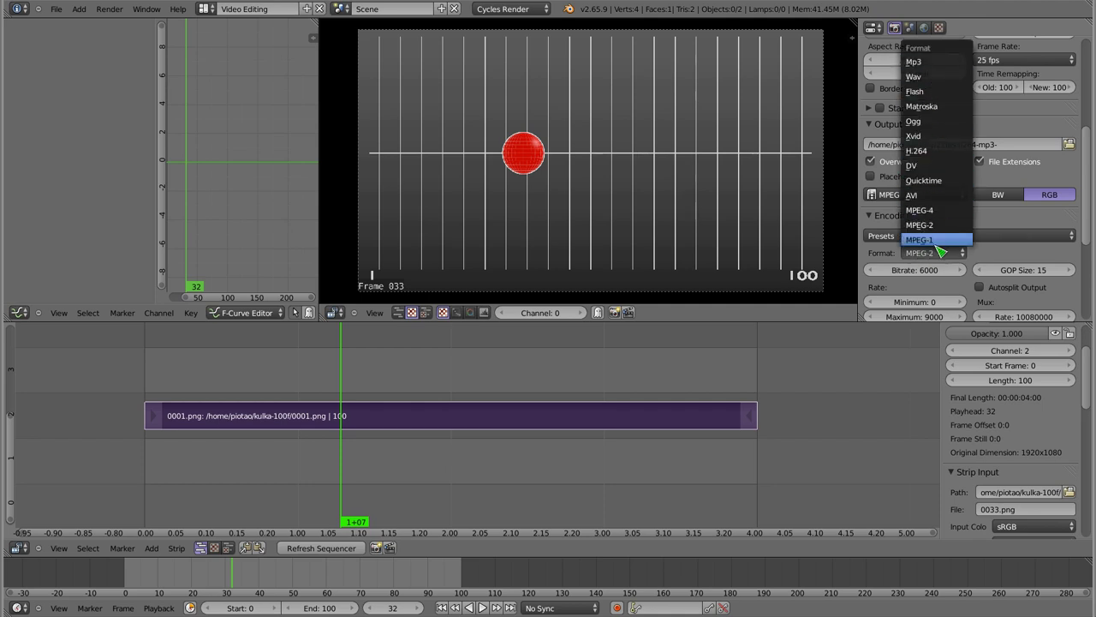
left_click(920, 224)
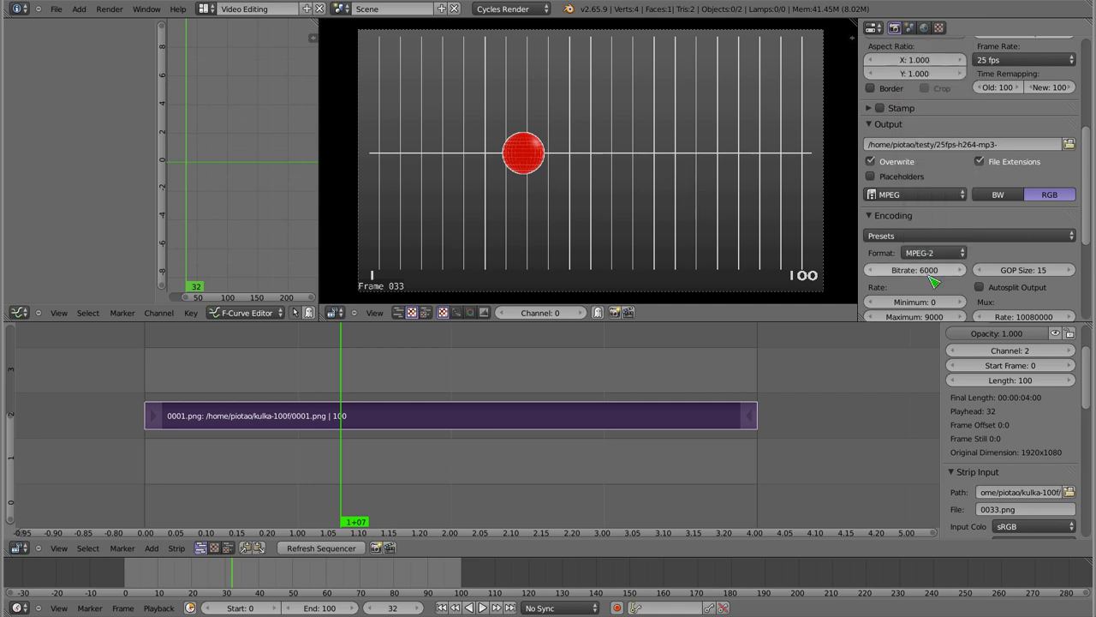
Step: Try Ogg Theora, then pick Xvid and review its AVI container and MPEG-4 (divx) codec
left_click(917, 195)
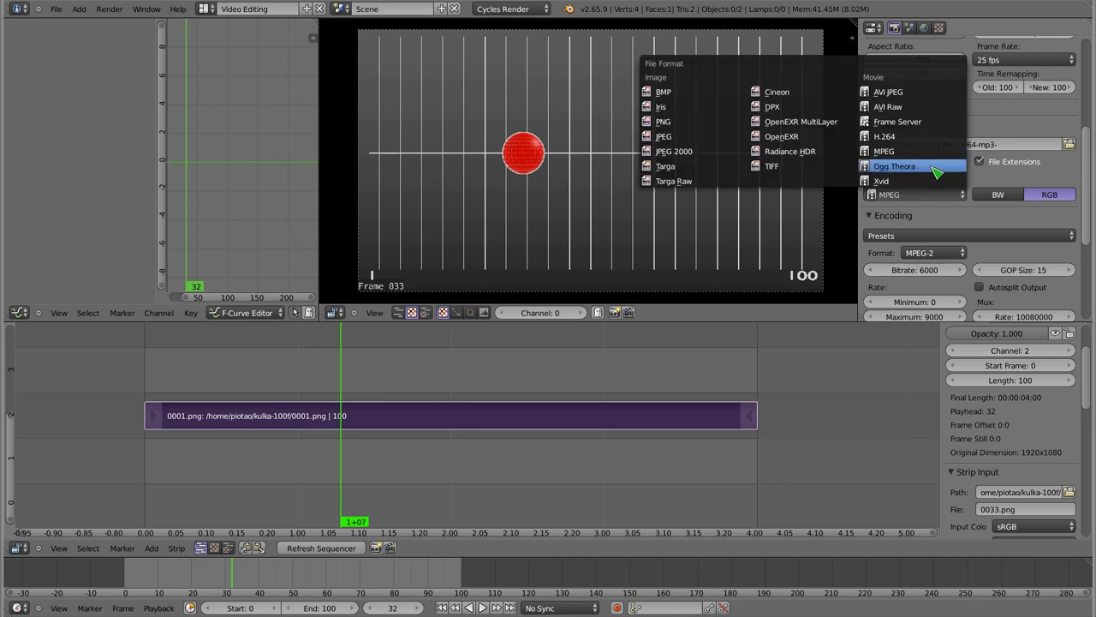
left_click(932, 172)
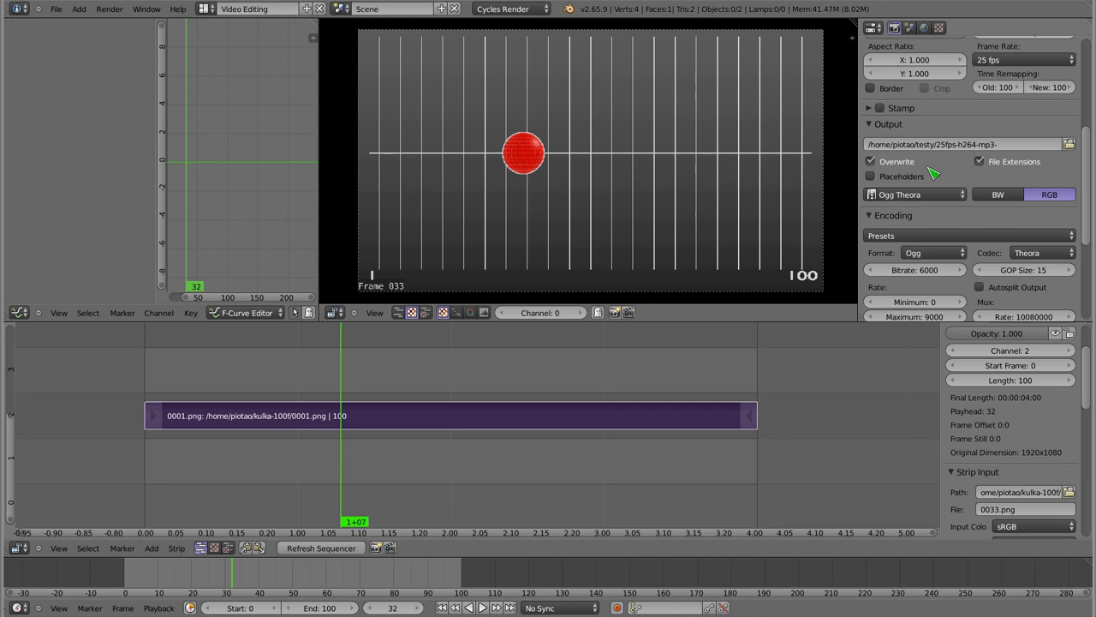
left_click(942, 255)
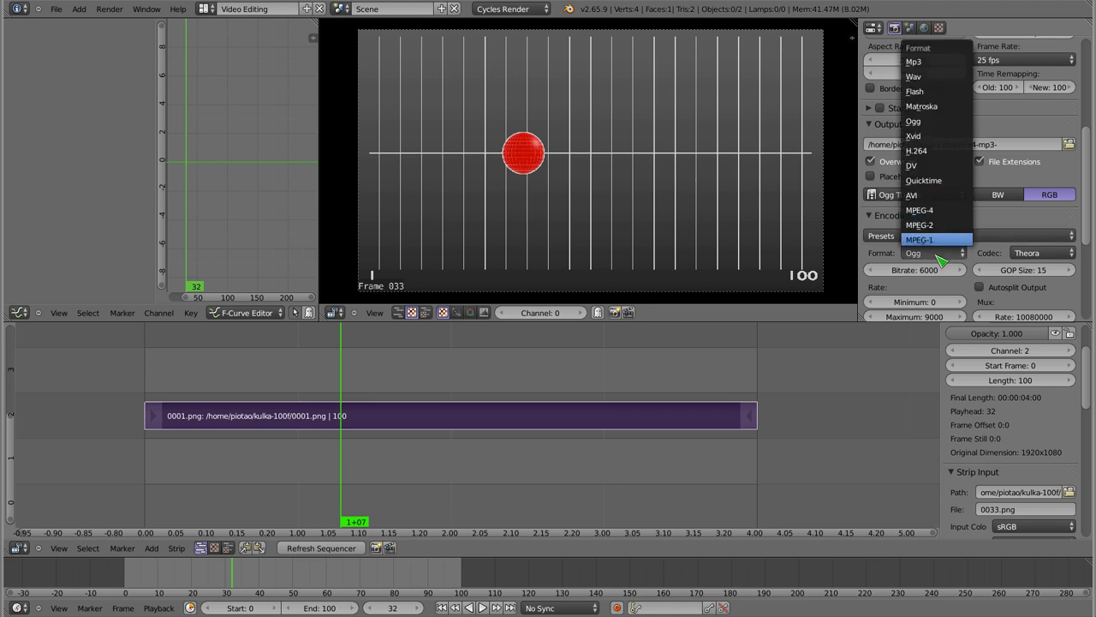
left_click(1049, 253)
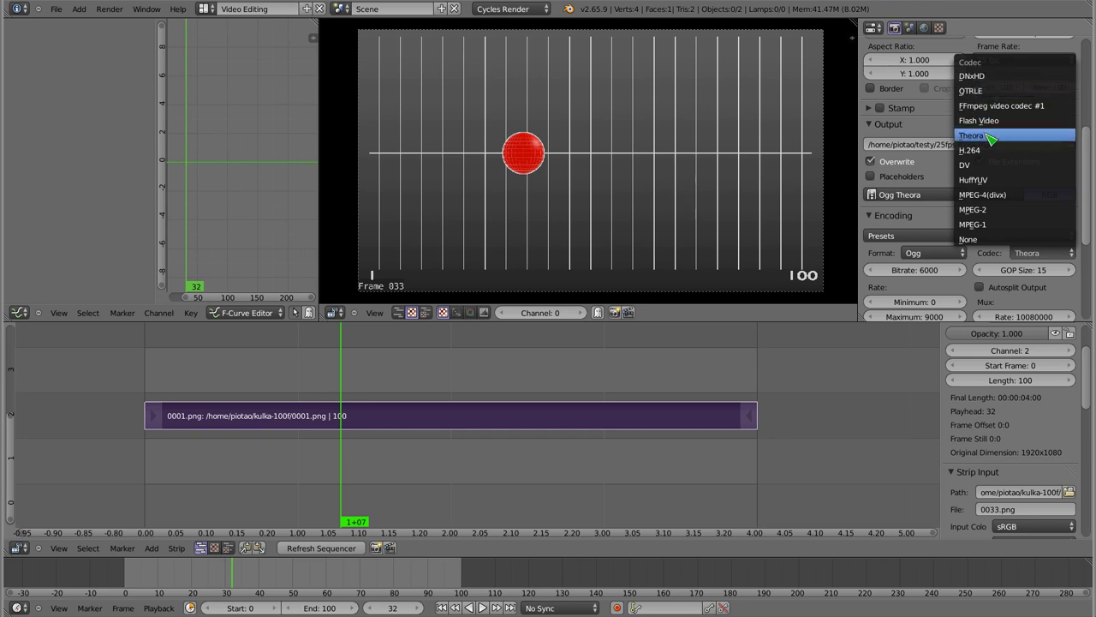
left_click(929, 195)
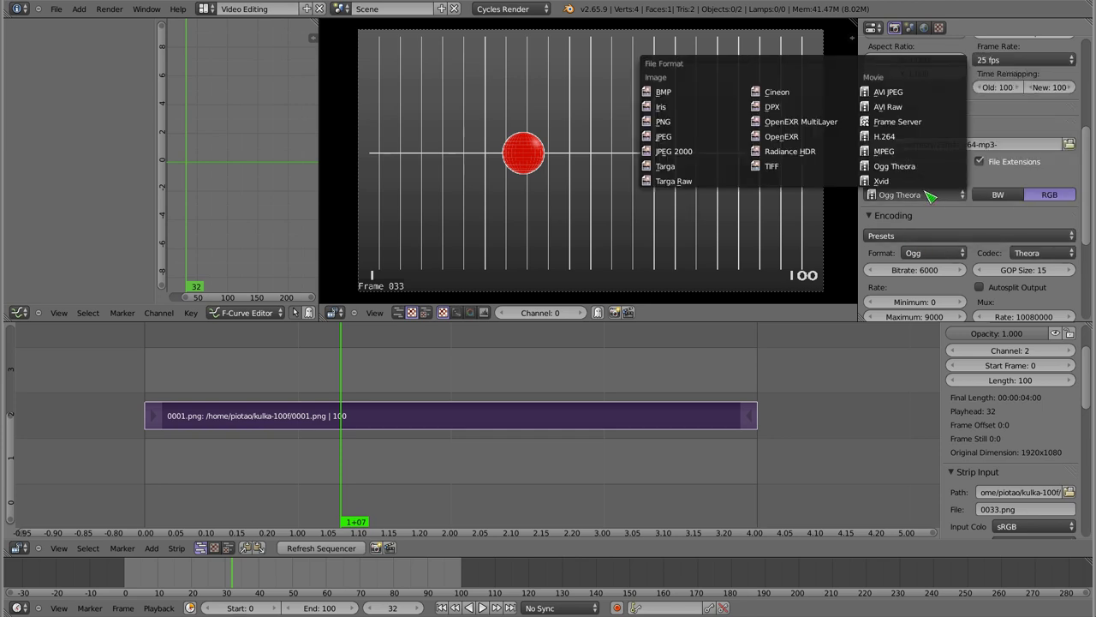
left_click(917, 181)
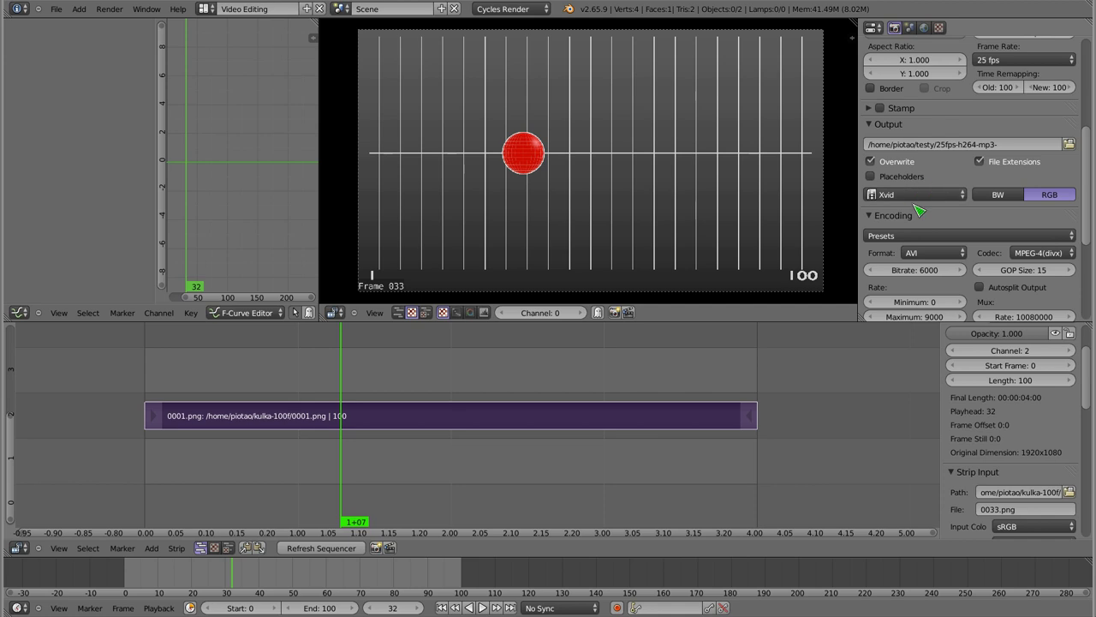
left_click(934, 255)
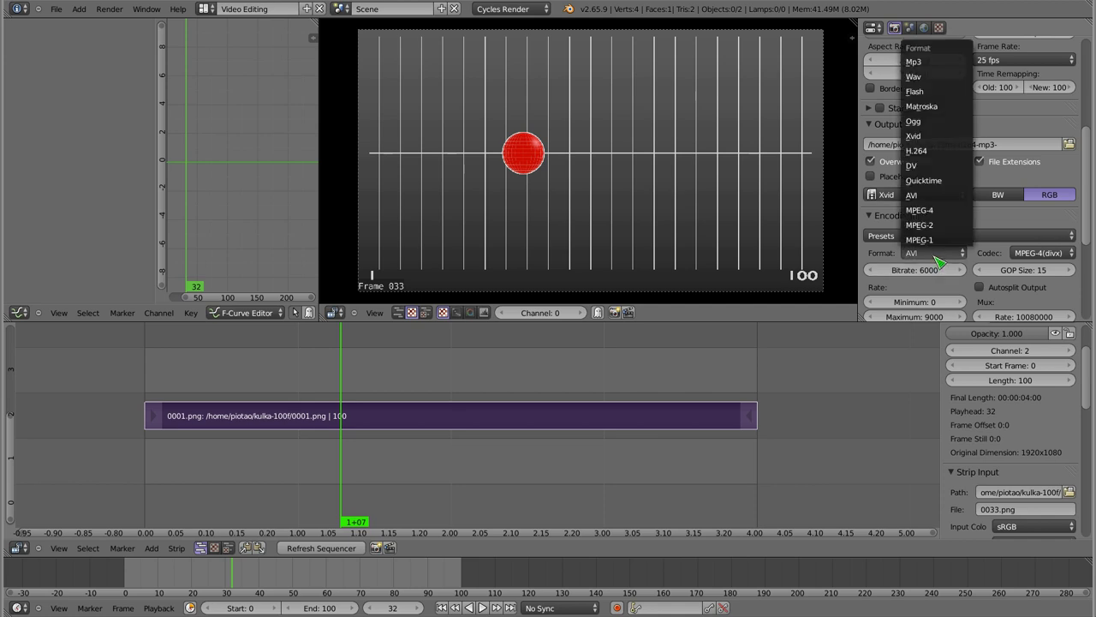
left_click(1032, 252)
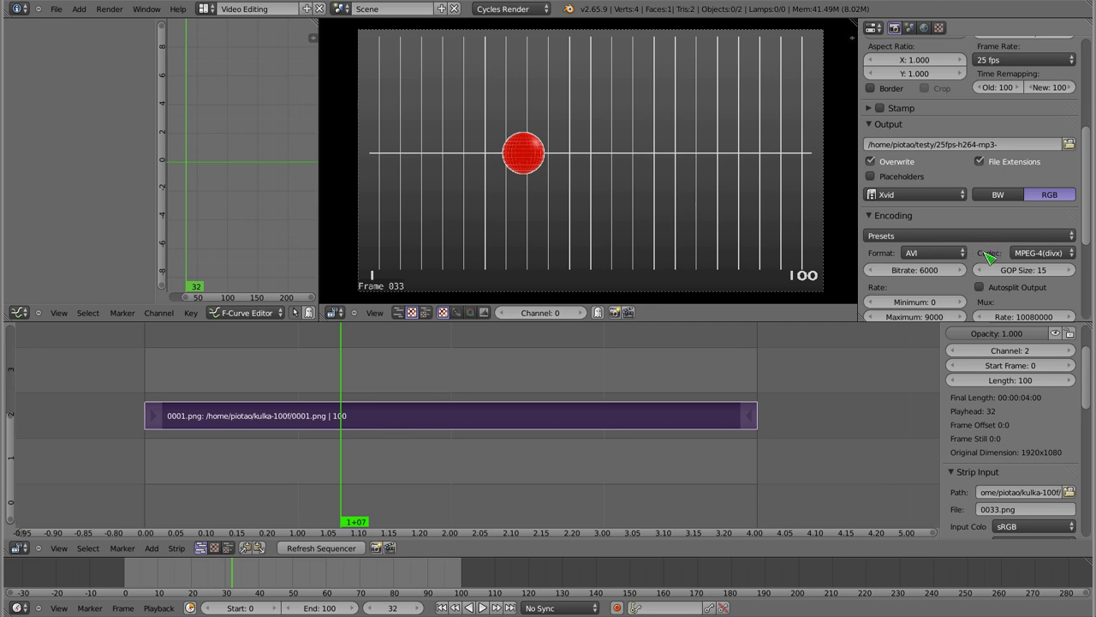
Step: Zoom the sequencer, check the strip's first frame, then move the playhead to frame 100
scroll(995, 224, "down", 1)
scroll(996, 224, "up", 1)
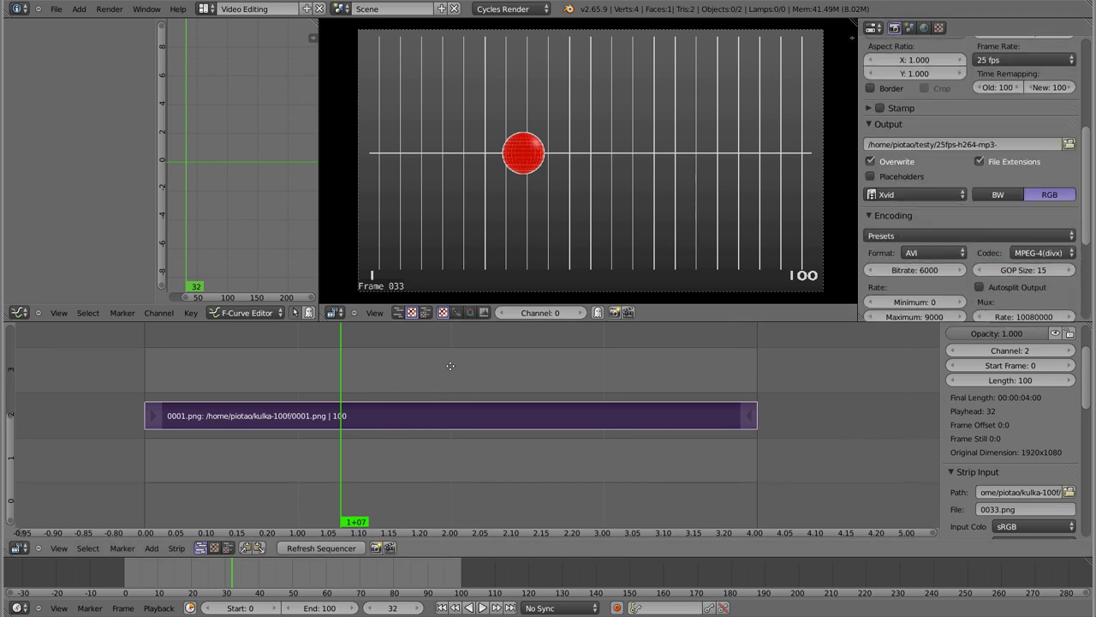
scroll(450, 365, "down", 3)
scroll(450, 365, "up", 2)
scroll(463, 386, "up", 1)
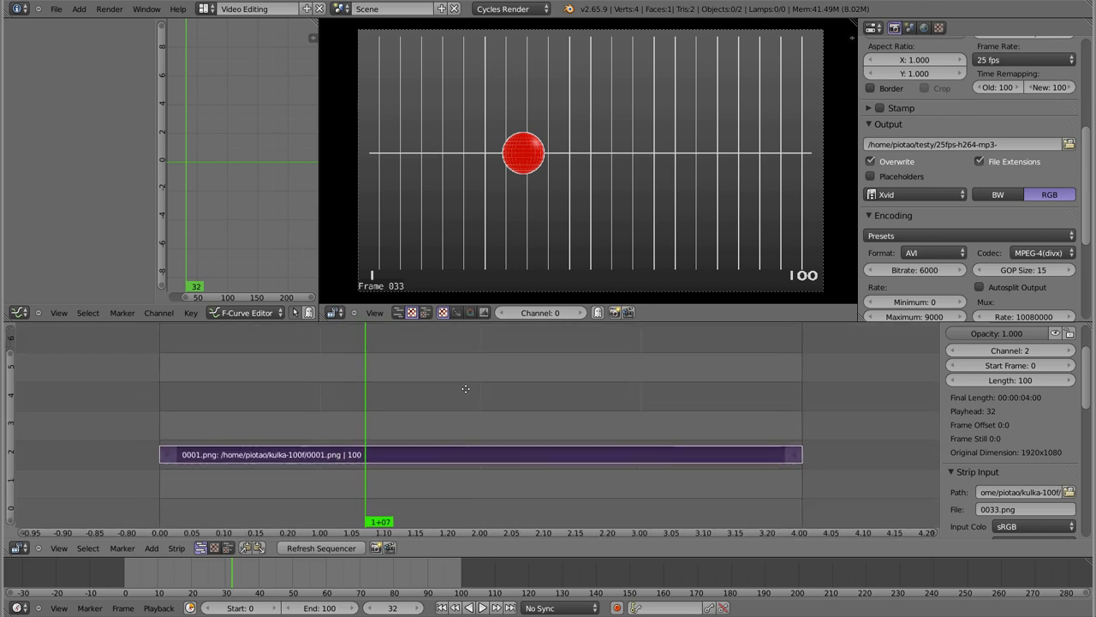
left_click(168, 454)
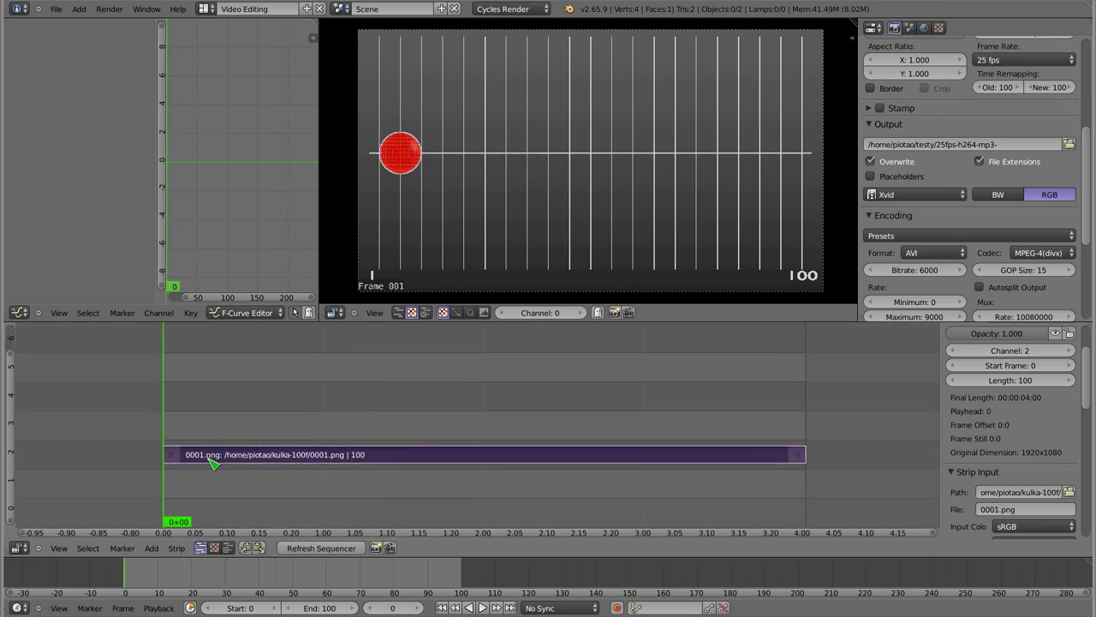
left_click(805, 428)
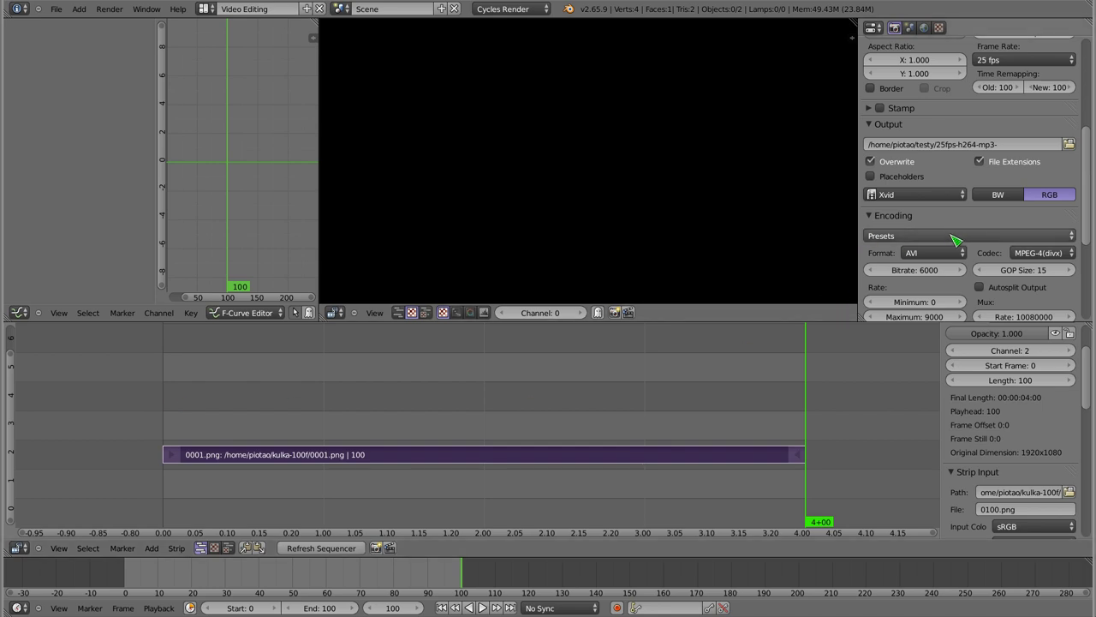
Step: Set the output file format to H.264 with a Matroska container
left_click(929, 195)
left_click(913, 139)
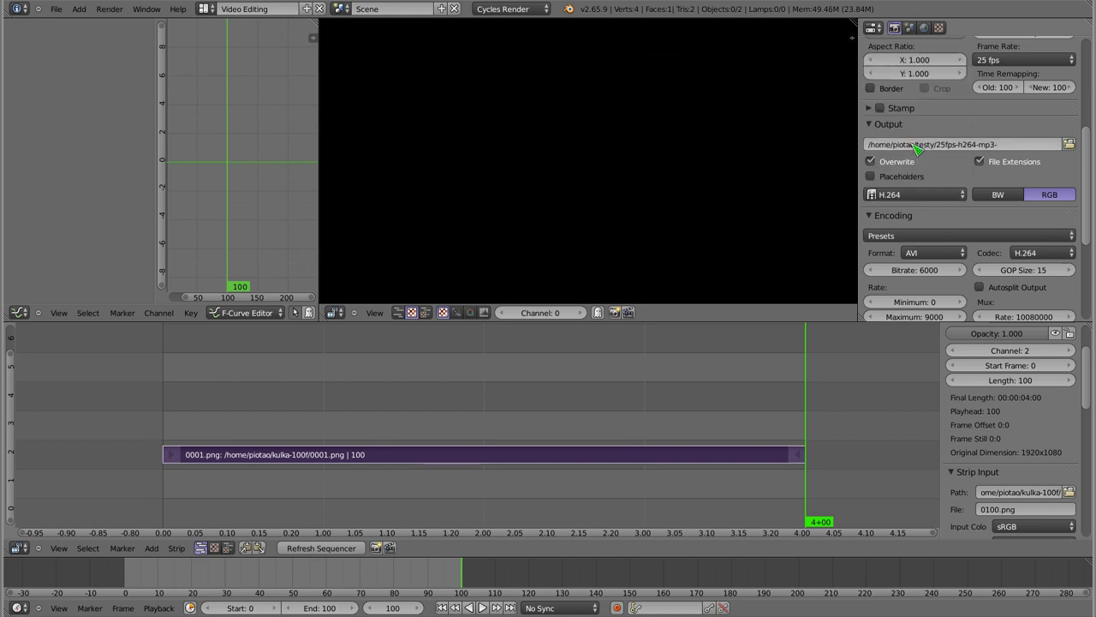
left_click(931, 253)
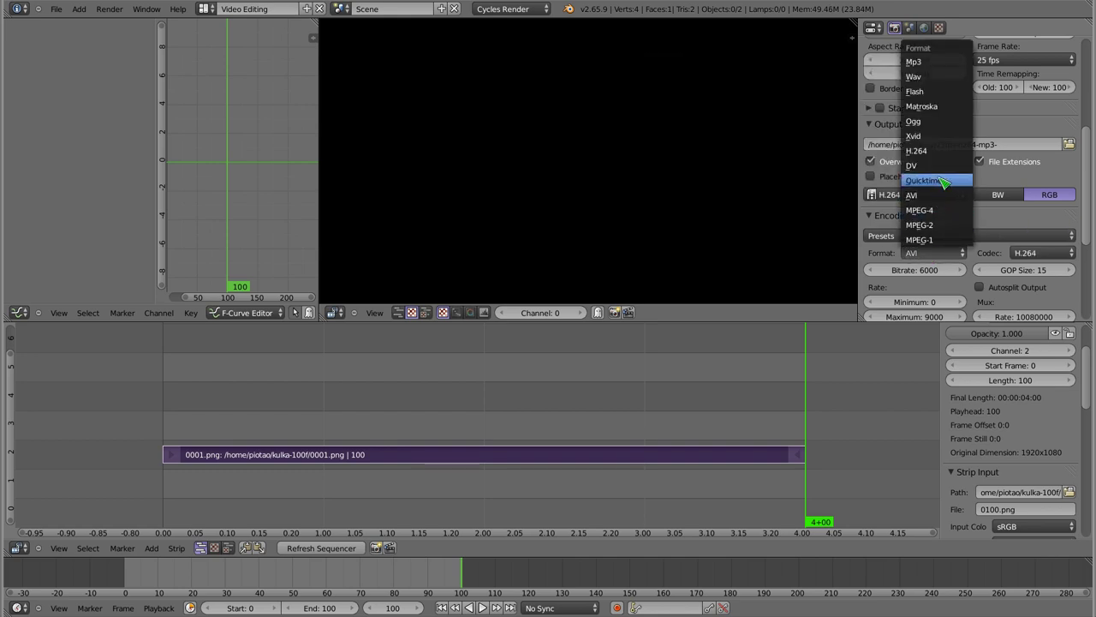
left_click(943, 108)
scroll(993, 288, "down", 3)
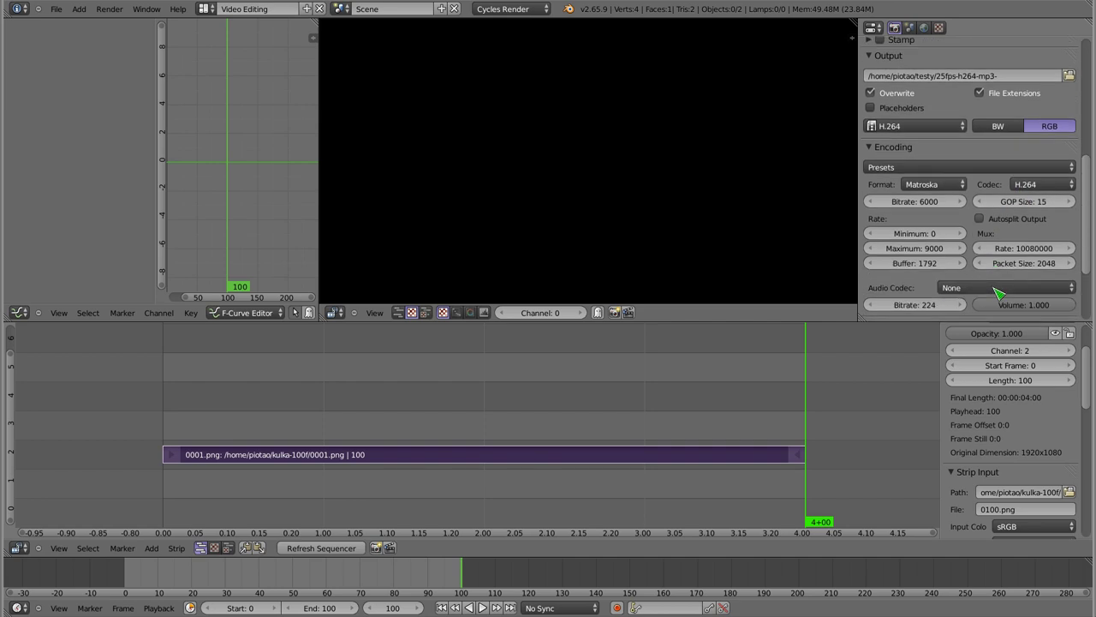
scroll(994, 288, "up", 3)
scroll(985, 281, "up", 1)
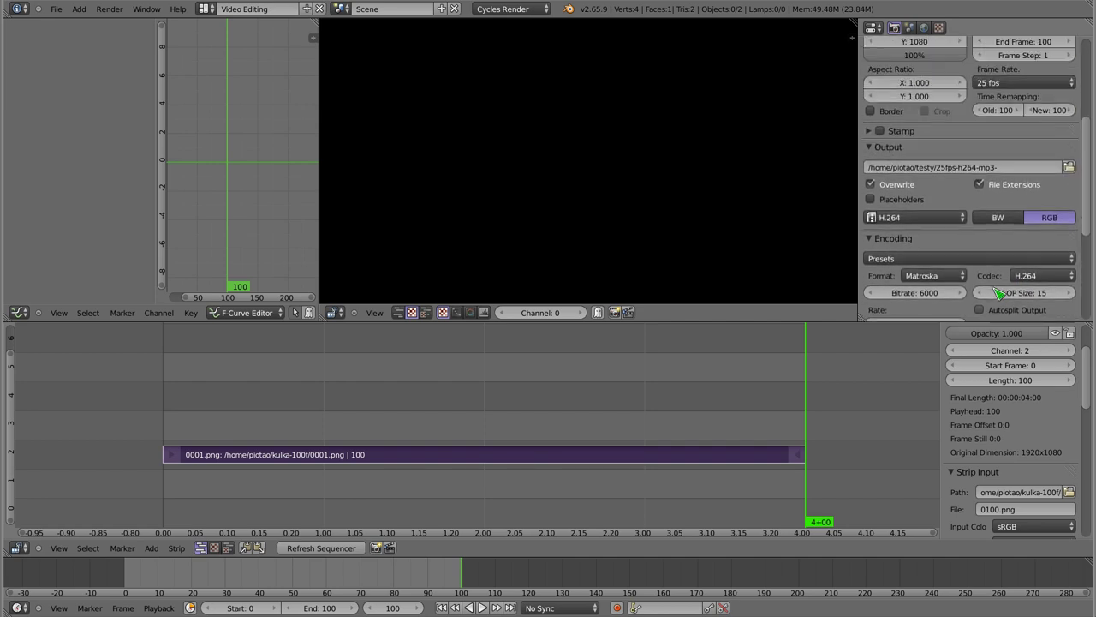
Step: Remove 'h264-mp3-' so the output path ends in 25fps-, then render the animation
double_click(960, 189)
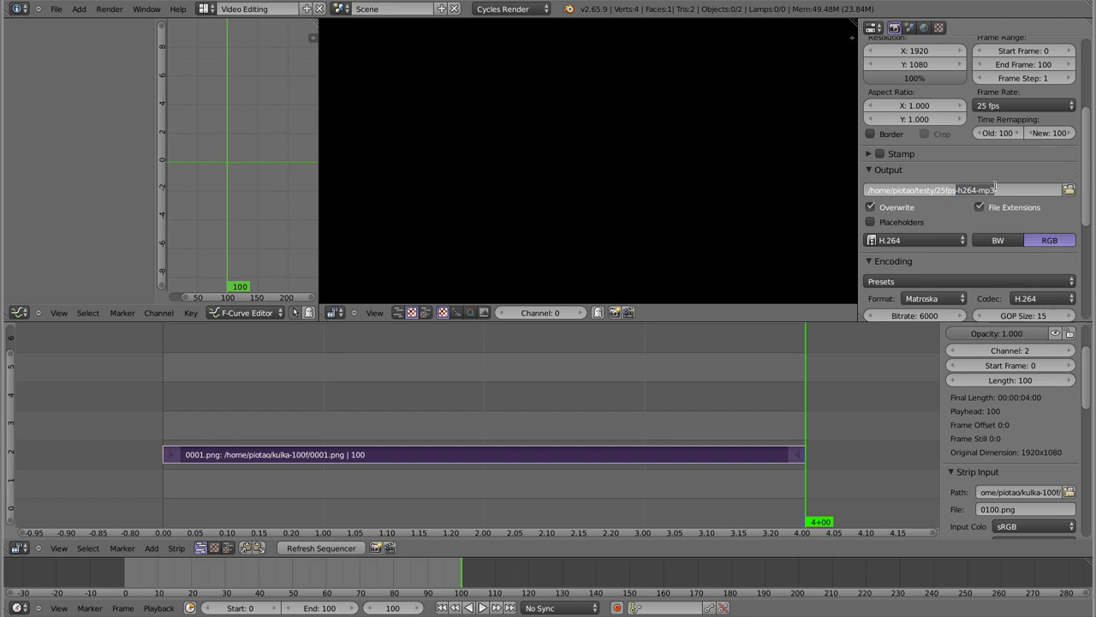
key("BackSpace")
key("BackSpace")
key("BackSpace")
key("Escape")
left_click(957, 190)
left_click_drag(957, 190, 994, 190)
key("BackSpace")
key("Return")
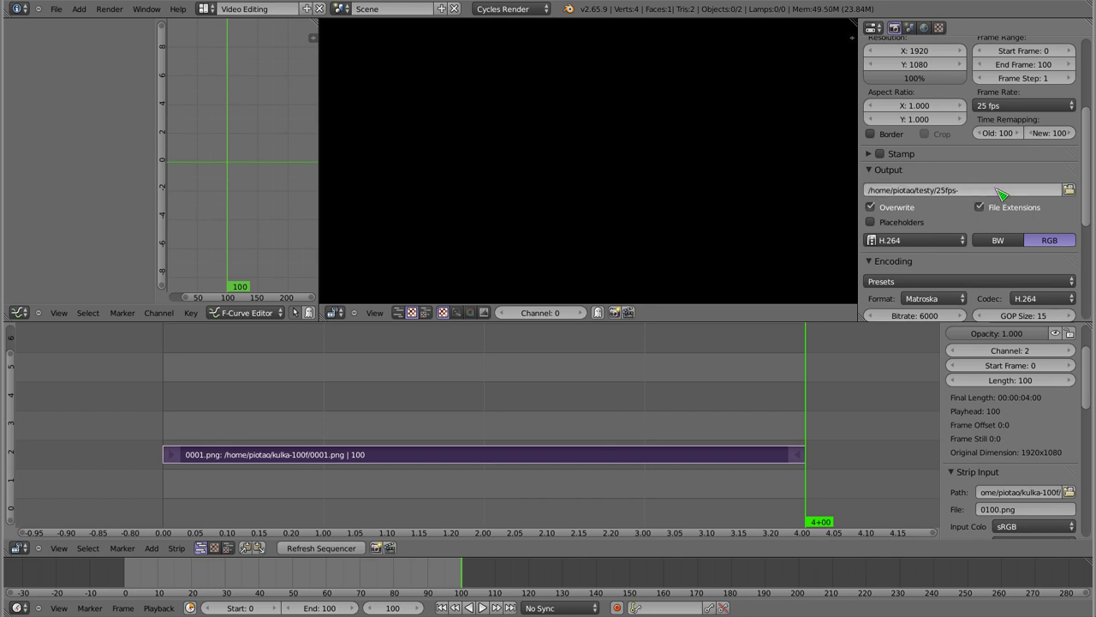
scroll(998, 192, "up", 1)
scroll(1000, 194, "up", 3)
left_click(973, 88)
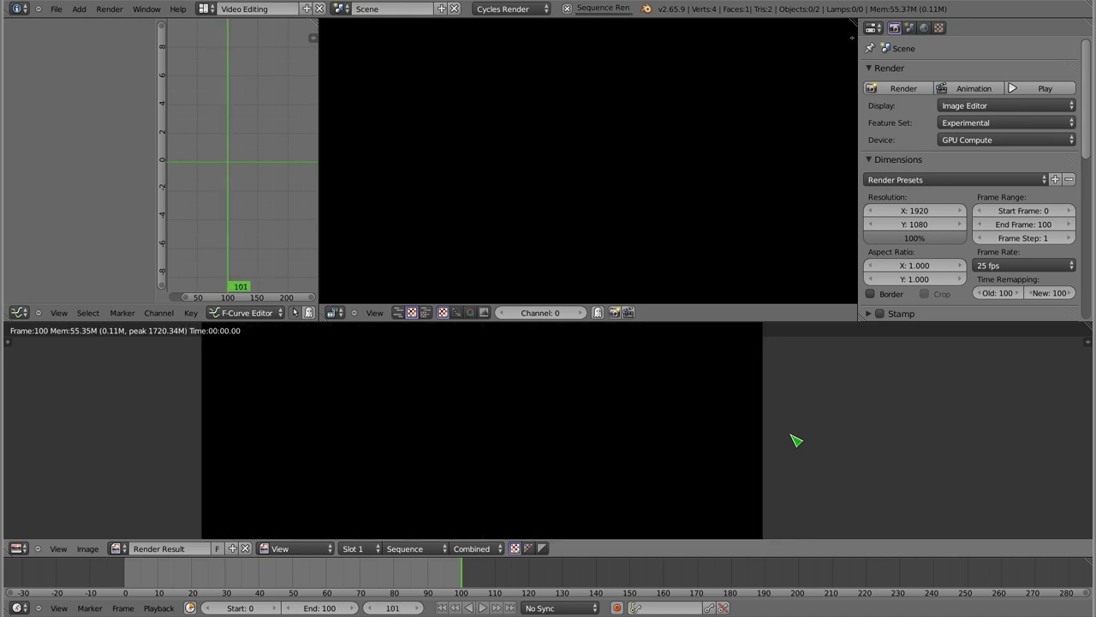
Step: In the terminal, list the test folder with human-readable sizes to find 25fps-0000-0100.mkv
key("alt+Tab")
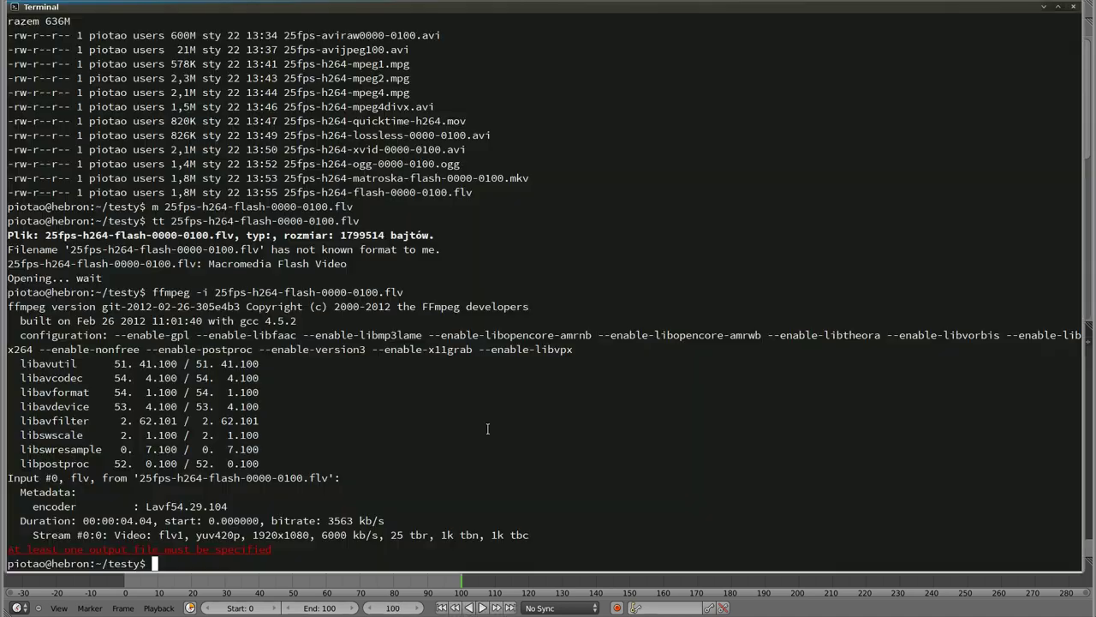
type("l")
key("Return")
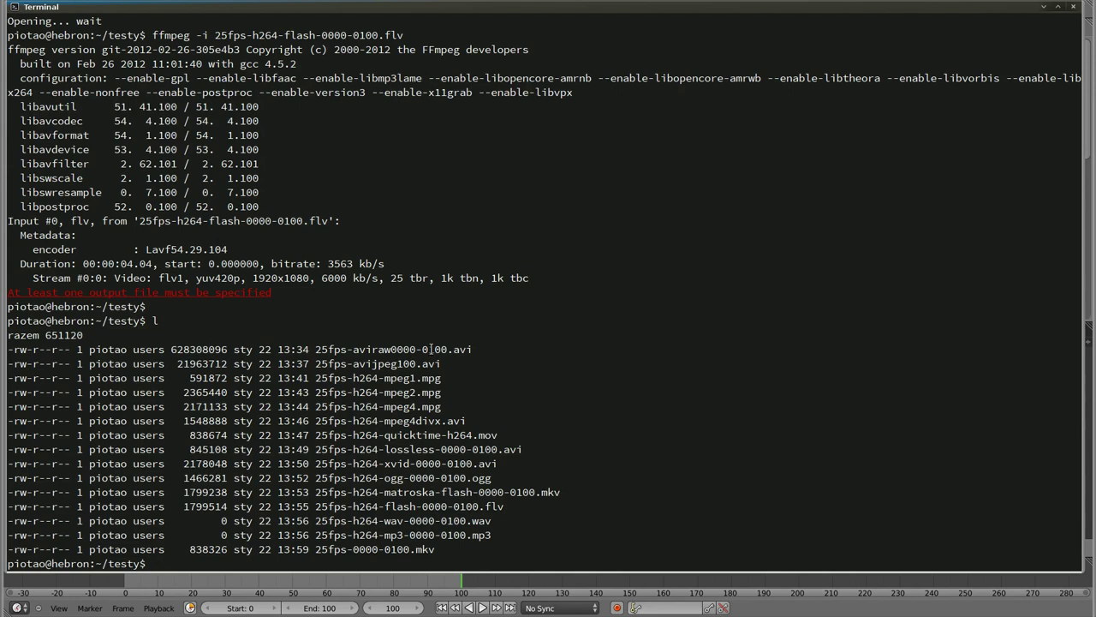
left_click_drag(315, 549, 435, 549)
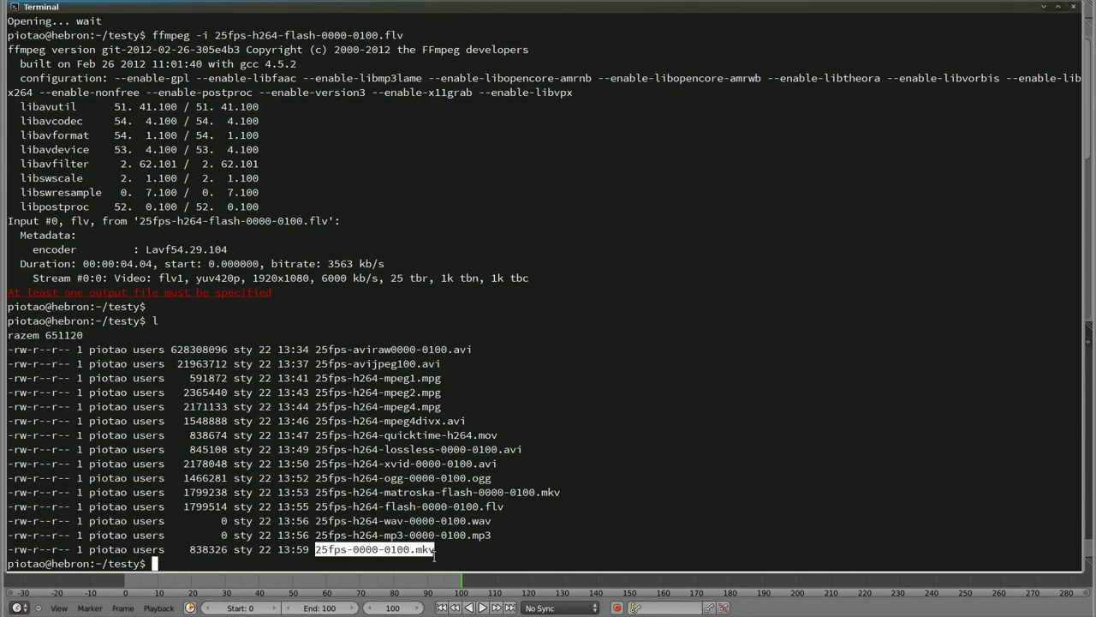
type("lh")
key("Return")
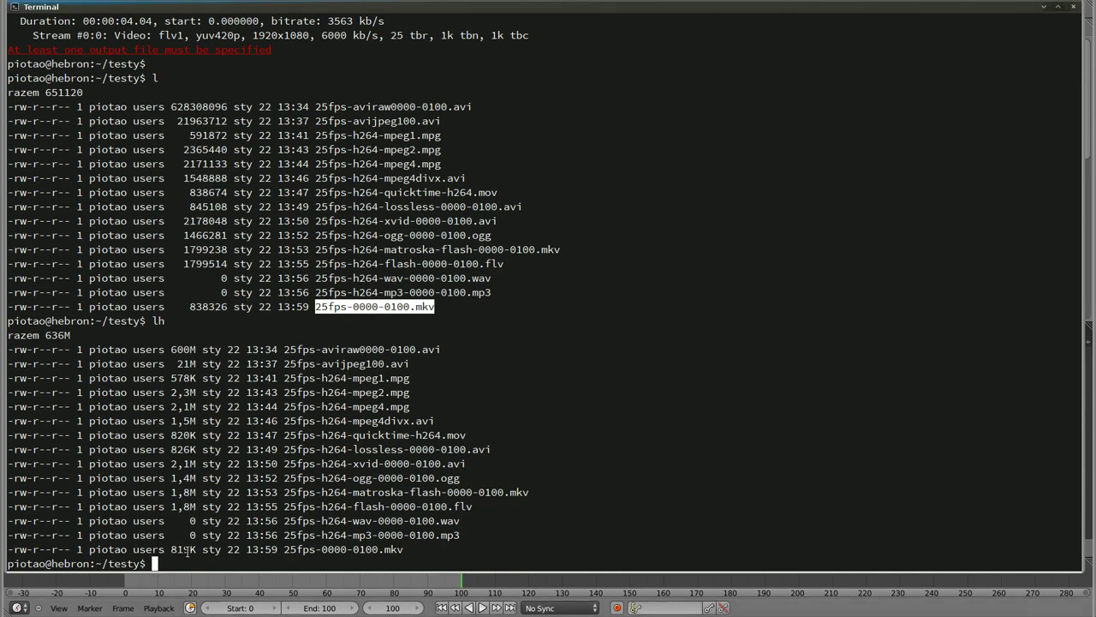
left_click_drag(469, 435, 445, 435)
key("ctrl+c")
left_click(462, 435)
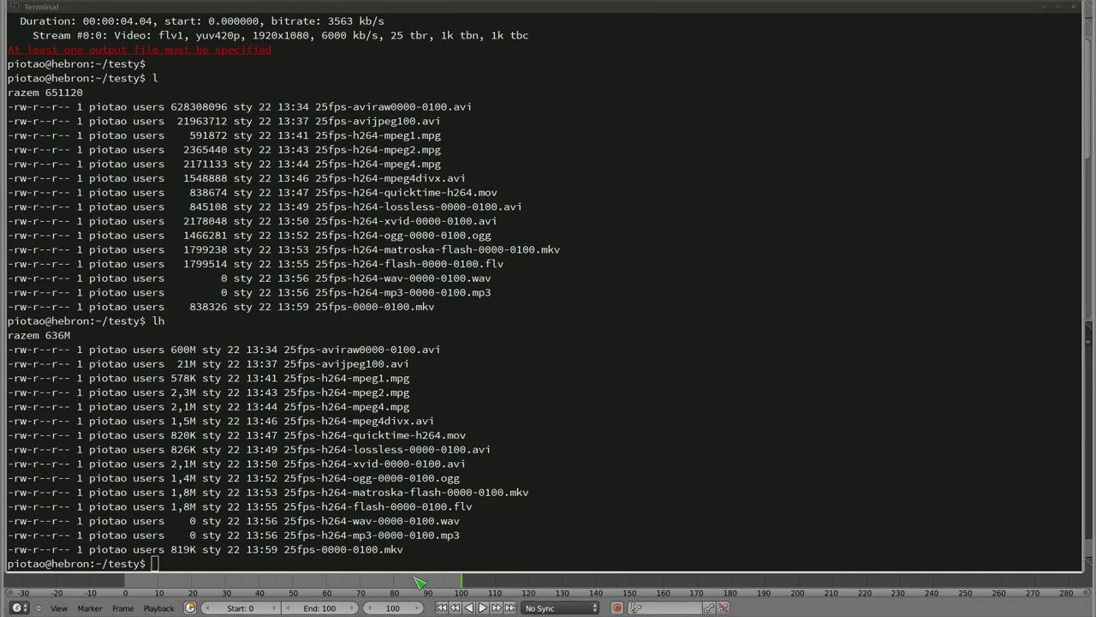
Step: Play 25fps-0000-0100.mkv fullscreen, quit the player, and return to Blender
type("w")
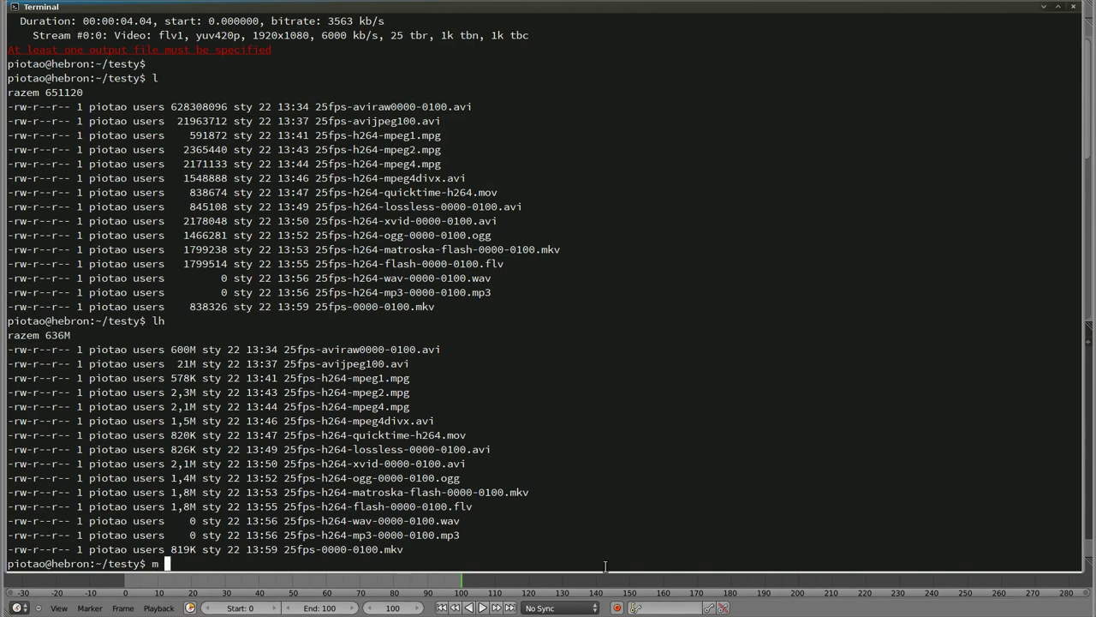
left_click_drag(285, 549, 405, 549)
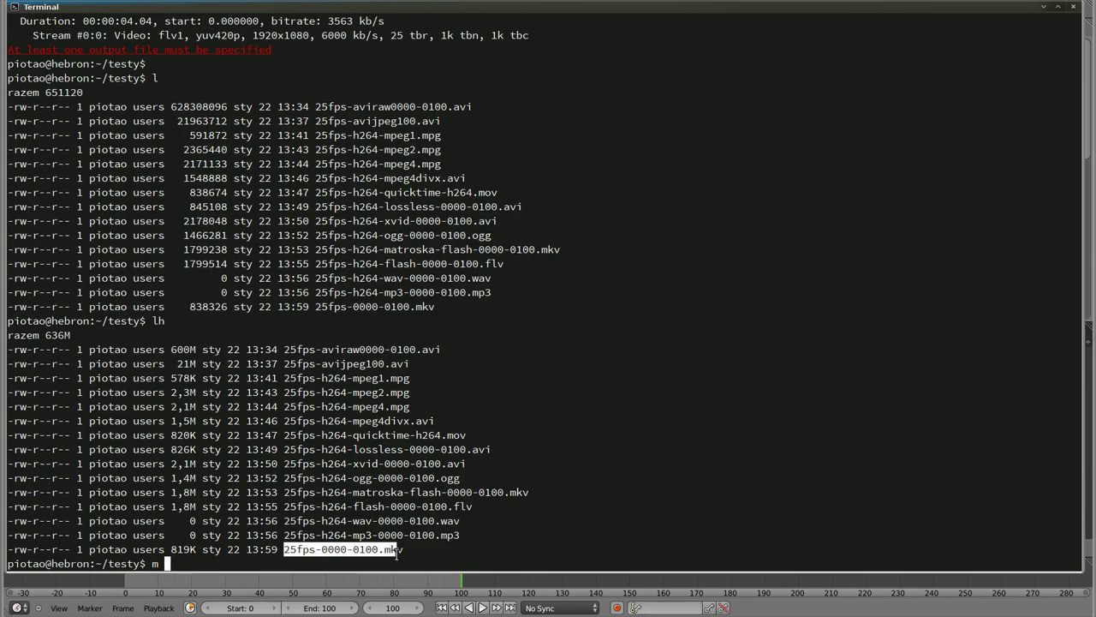
middle_click(441, 439)
key("Return")
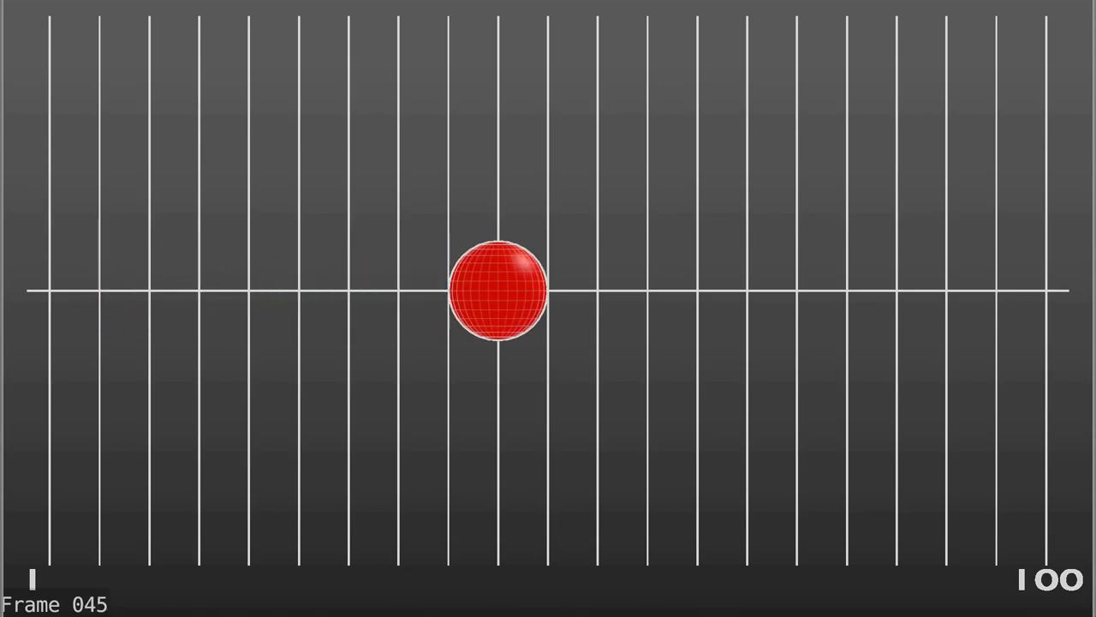
key("q")
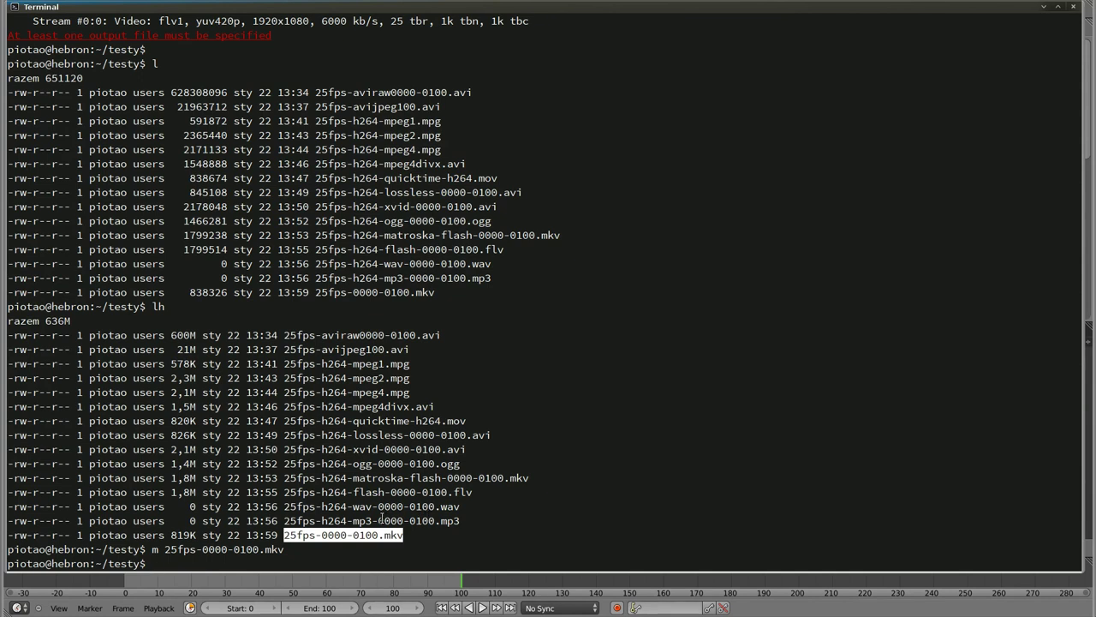
left_click_drag(283, 535, 298, 537)
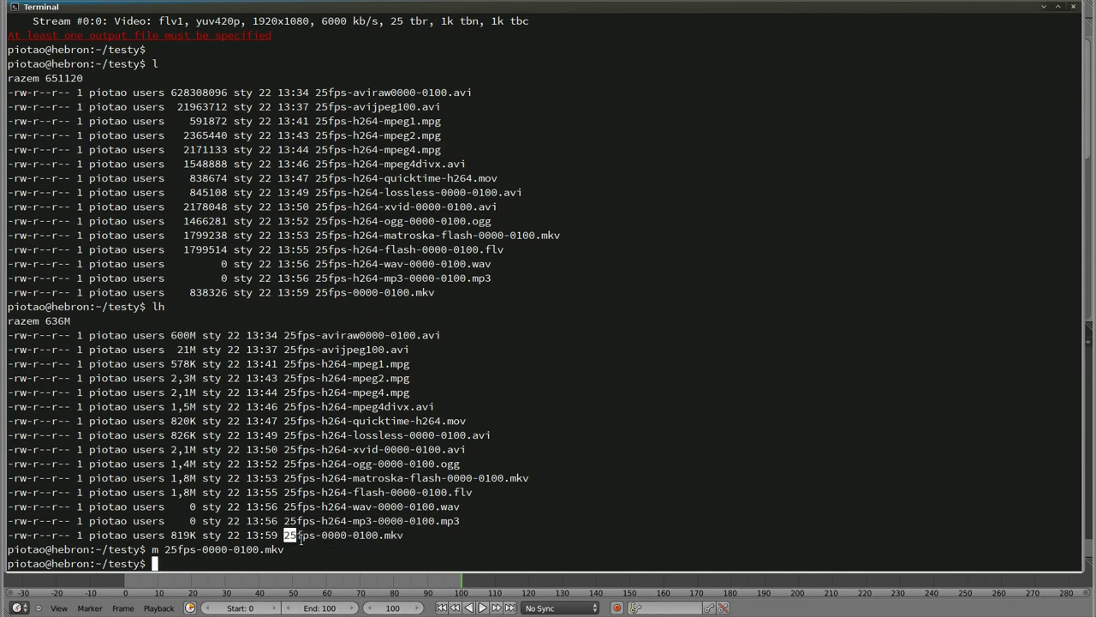
key("alt+Tab")
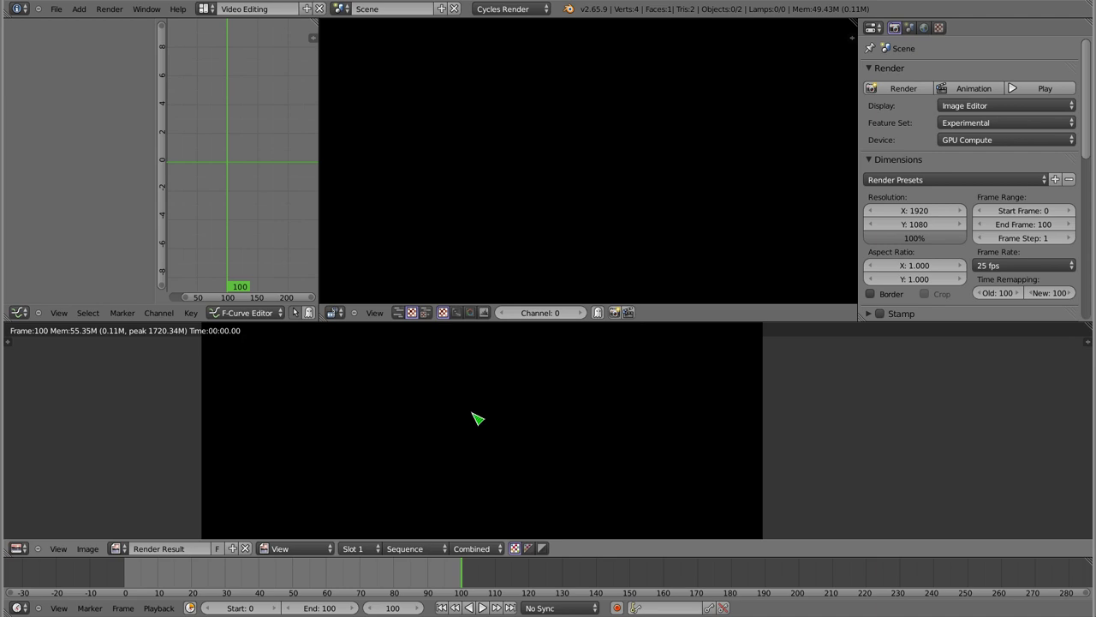
Step: Set the scene frame rate to 50 fps and scrub back to the first frame
key("Escape")
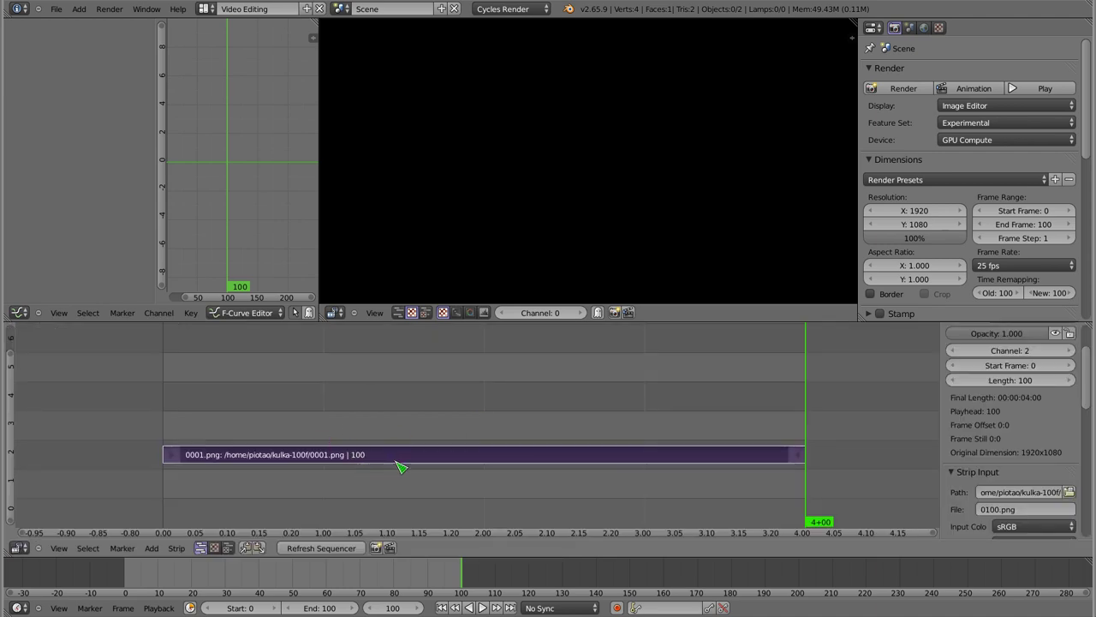
mouse_move(317, 430)
left_mouse_down()
mouse_move(540, 465)
mouse_move(289, 482)
mouse_move(455, 472)
mouse_move(328, 481)
mouse_move(526, 489)
mouse_move(455, 503)
mouse_move(487, 497)
left_mouse_up()
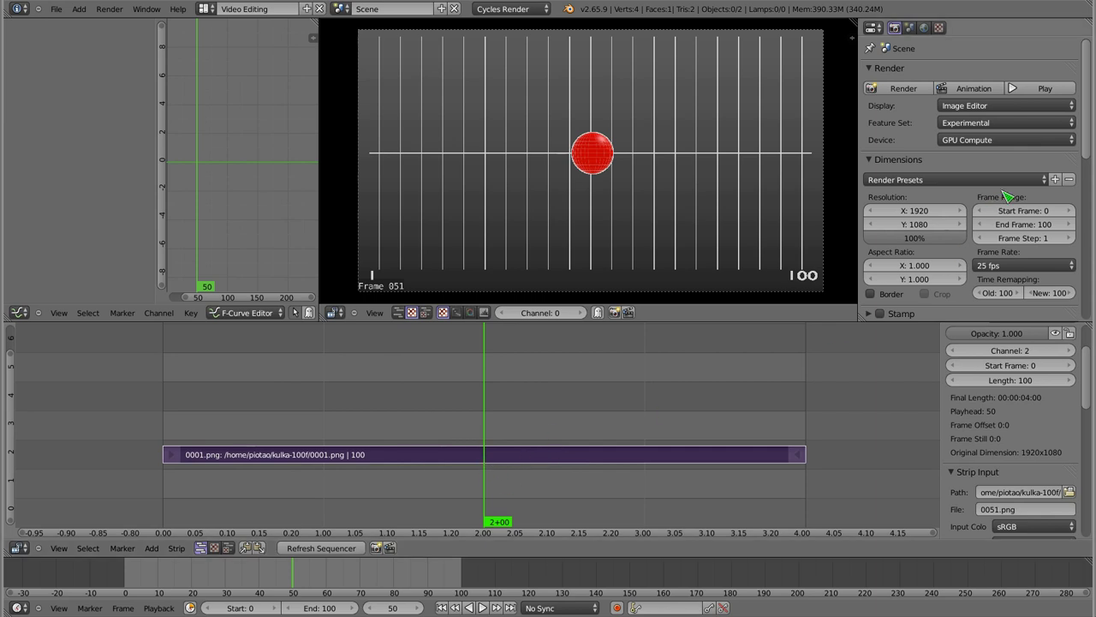
left_click(1015, 266)
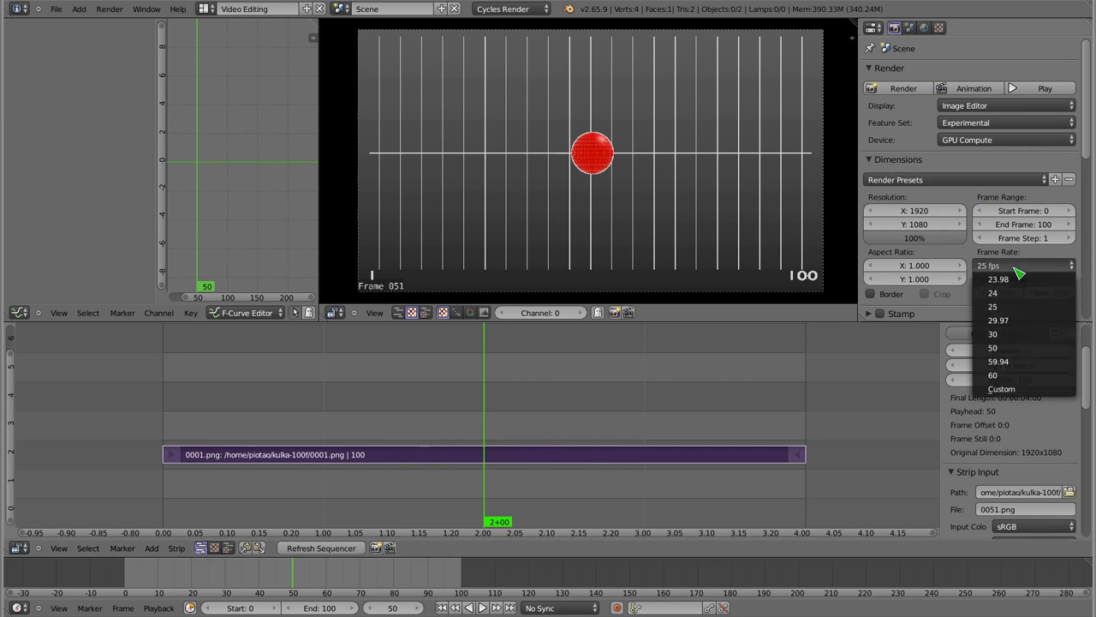
left_click(1008, 348)
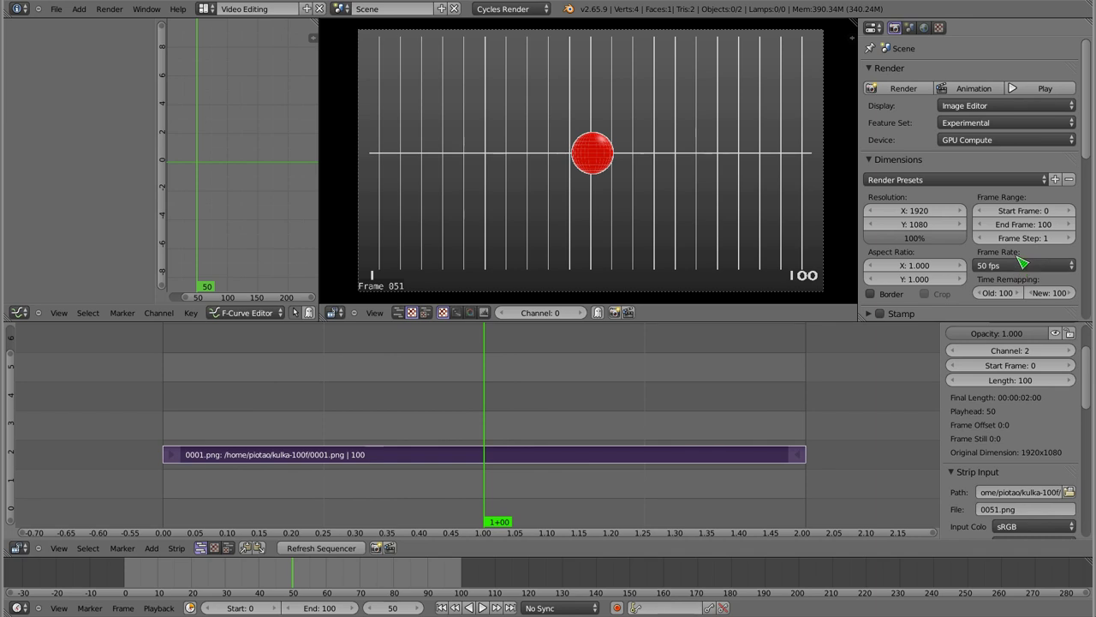
mouse_move(203, 409)
left_mouse_down()
mouse_move(169, 419)
mouse_move(809, 449)
left_mouse_up()
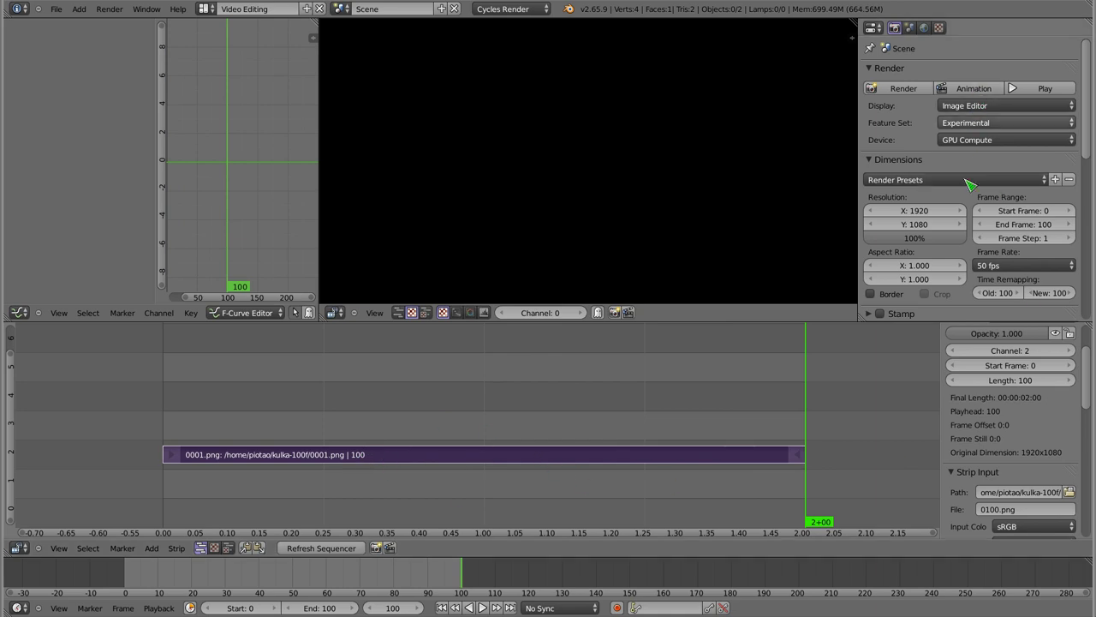
Step: Change the output path to end in 50fps- and render the animation
scroll(973, 286, "down", 3)
left_click(949, 262)
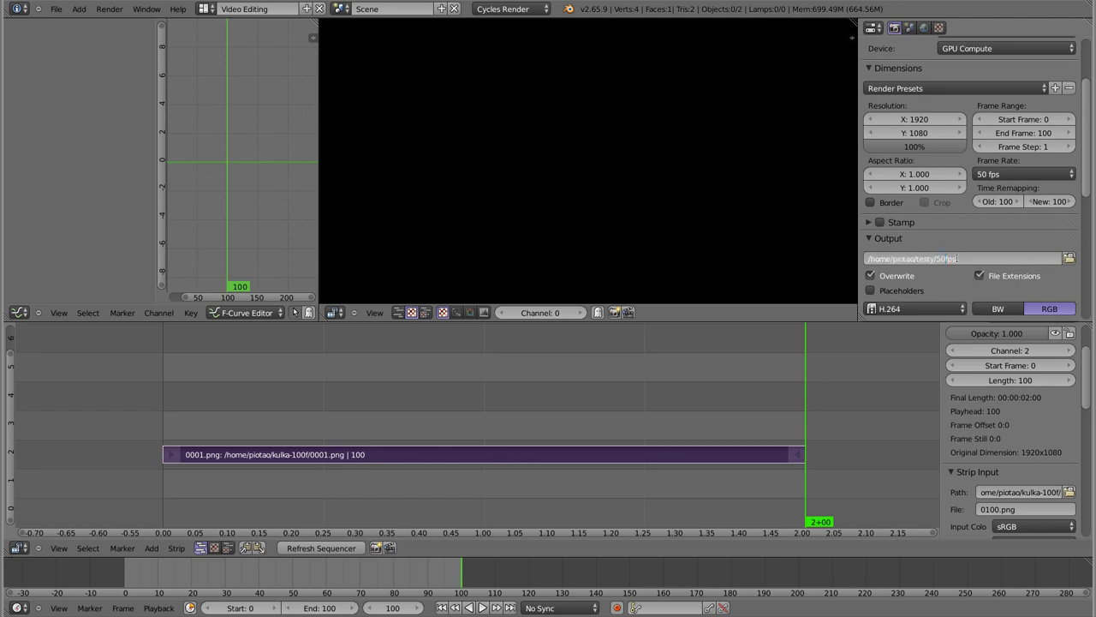
type("-")
key("Return")
scroll(963, 257, "up", 3)
left_click(974, 88)
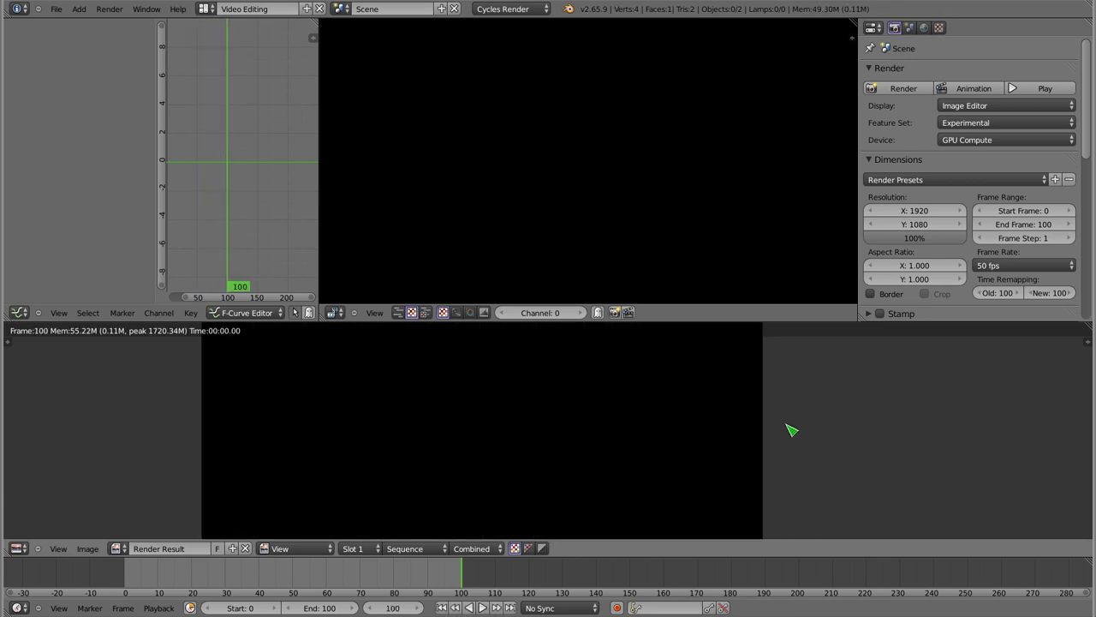
Step: In the terminal, list the folder and check the new 50fps file's 737K size
key("alt+Tab")
type("lh")
key("Return")
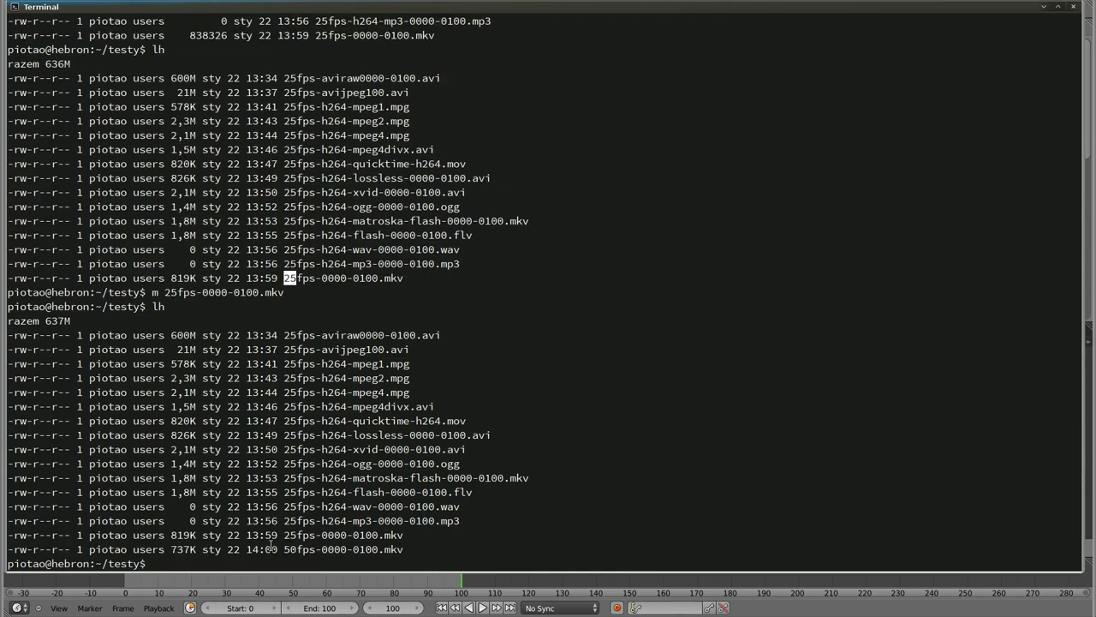
left_click_drag(171, 549, 196, 549)
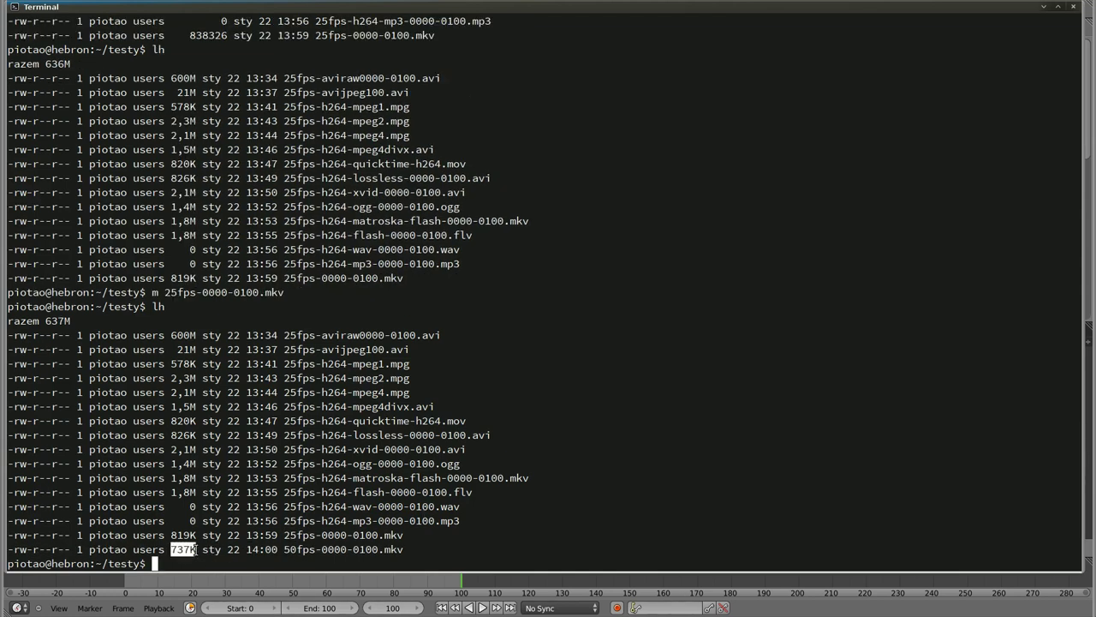
left_click(186, 549)
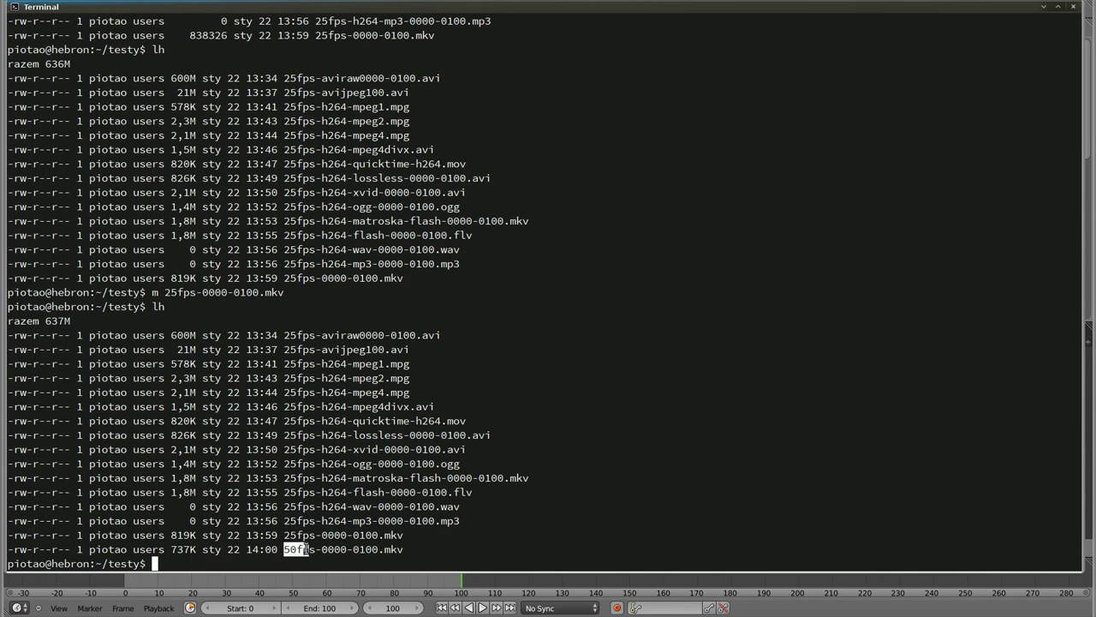
Step: Play 50fps-0000-0100.mkv fullscreen three times
left_click_drag(305, 550, 403, 549)
type("m")
middle_click(472, 356)
key("Return")
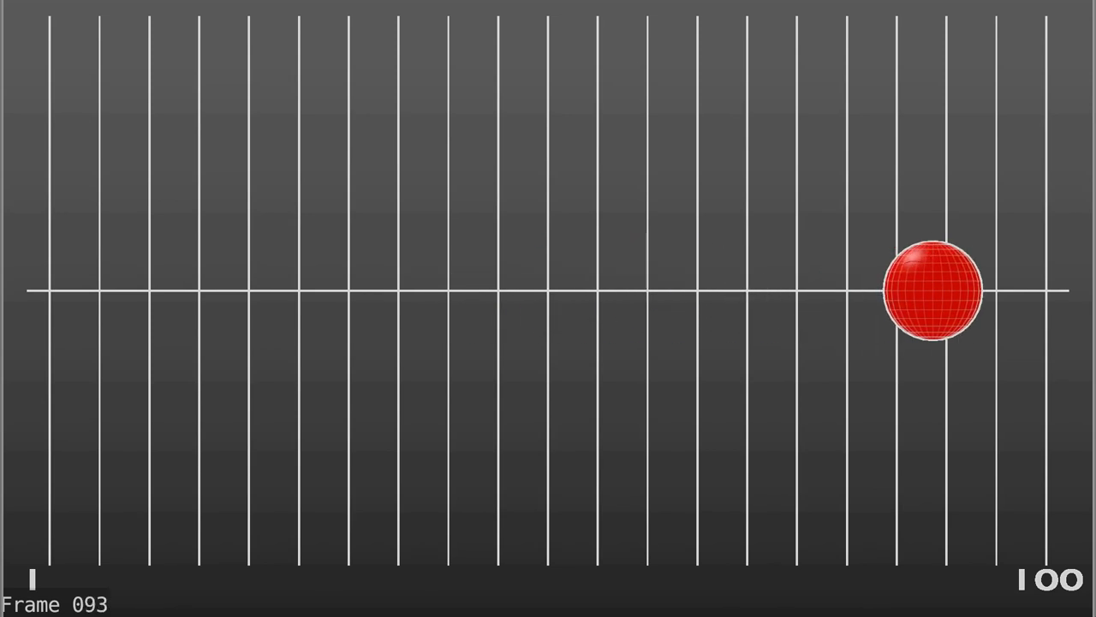
key("Up")
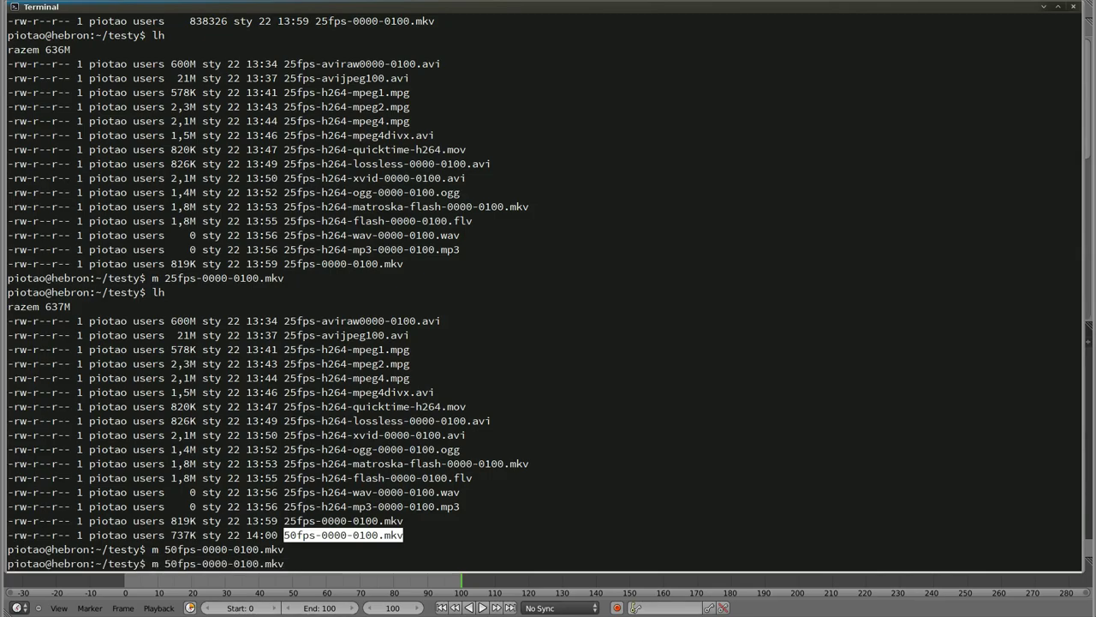
key("Return")
key("Up")
key("Return")
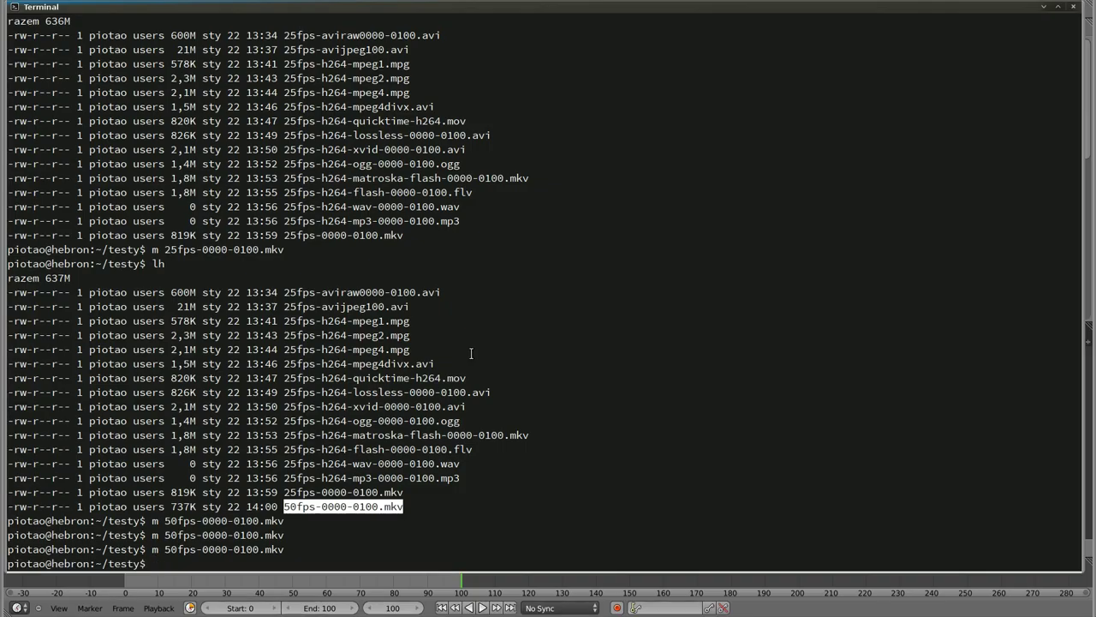
Step: Set a Custom frame rate of 100 fps and render the ball animation again
key("alt+Tab")
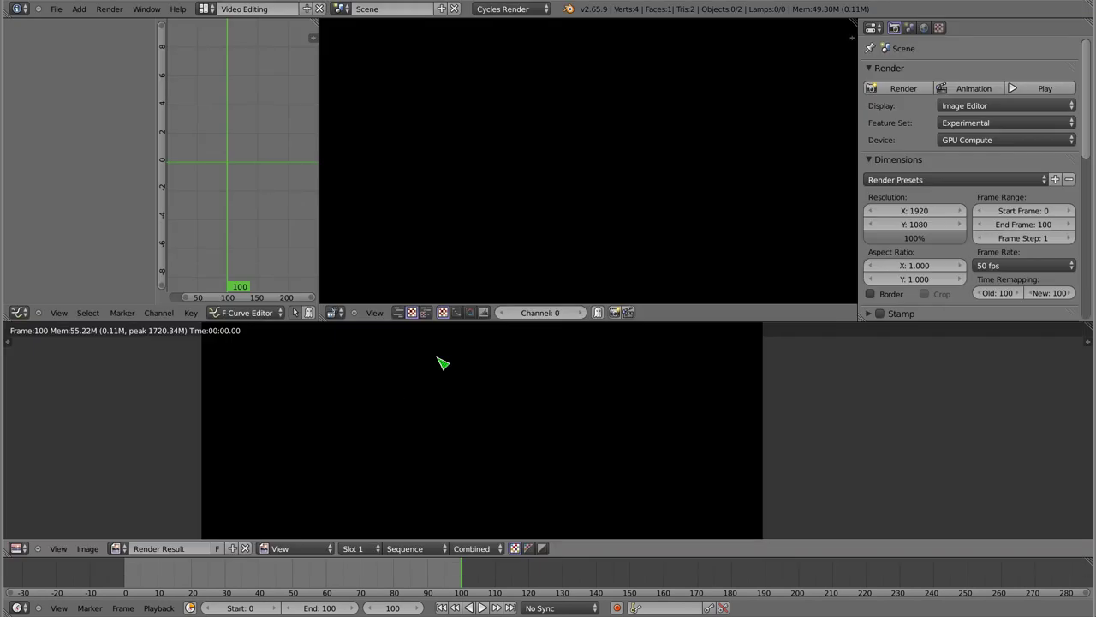
key("Escape")
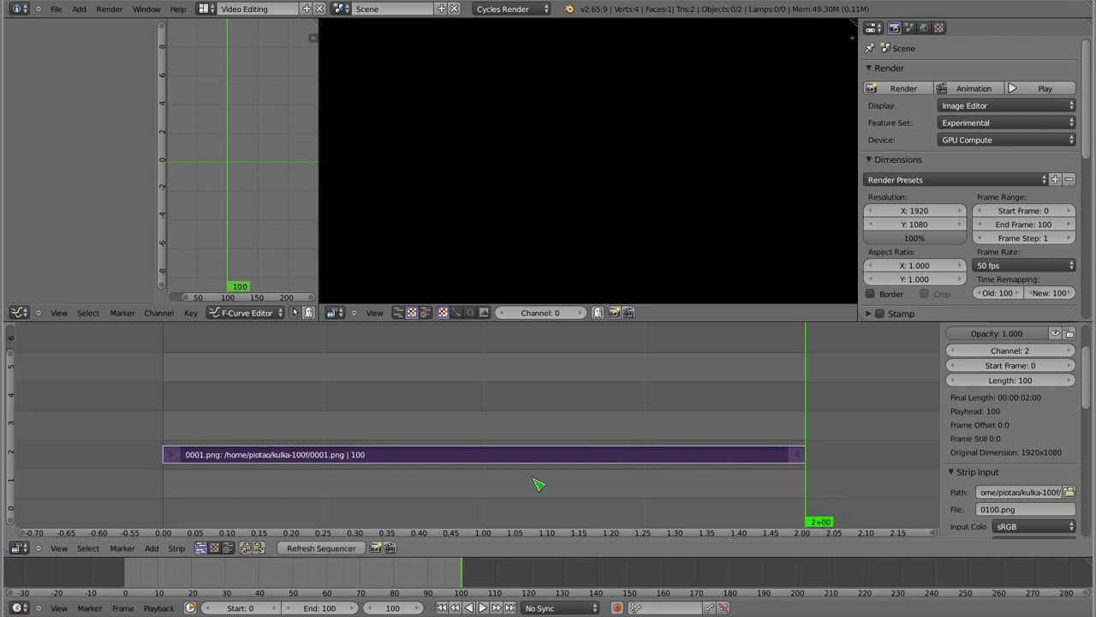
left_click(1022, 268)
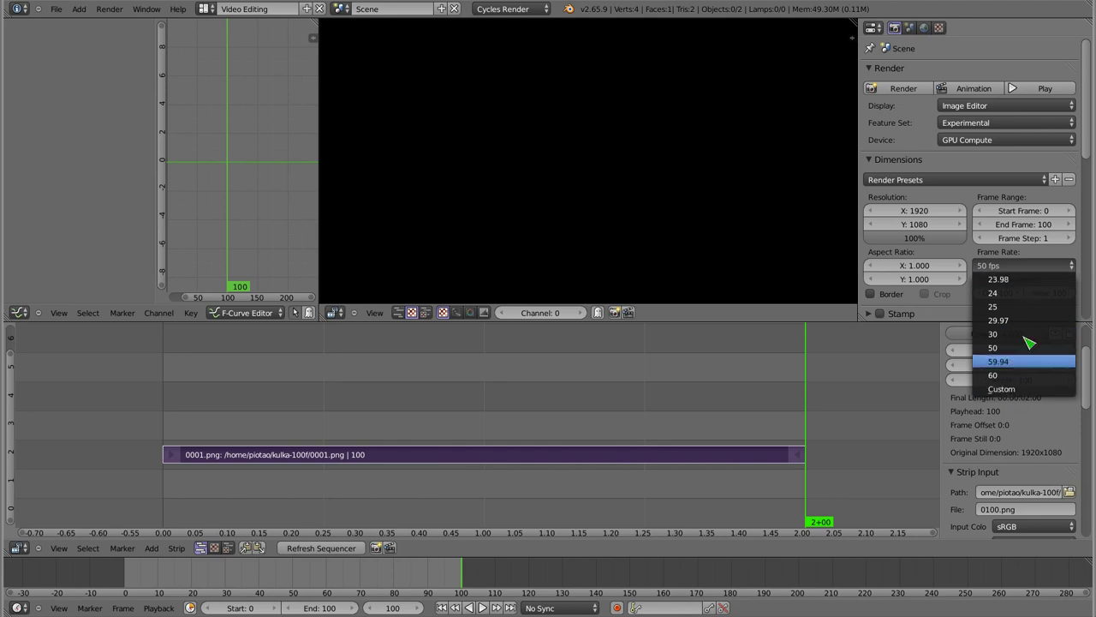
left_click(1016, 390)
left_click(1032, 279)
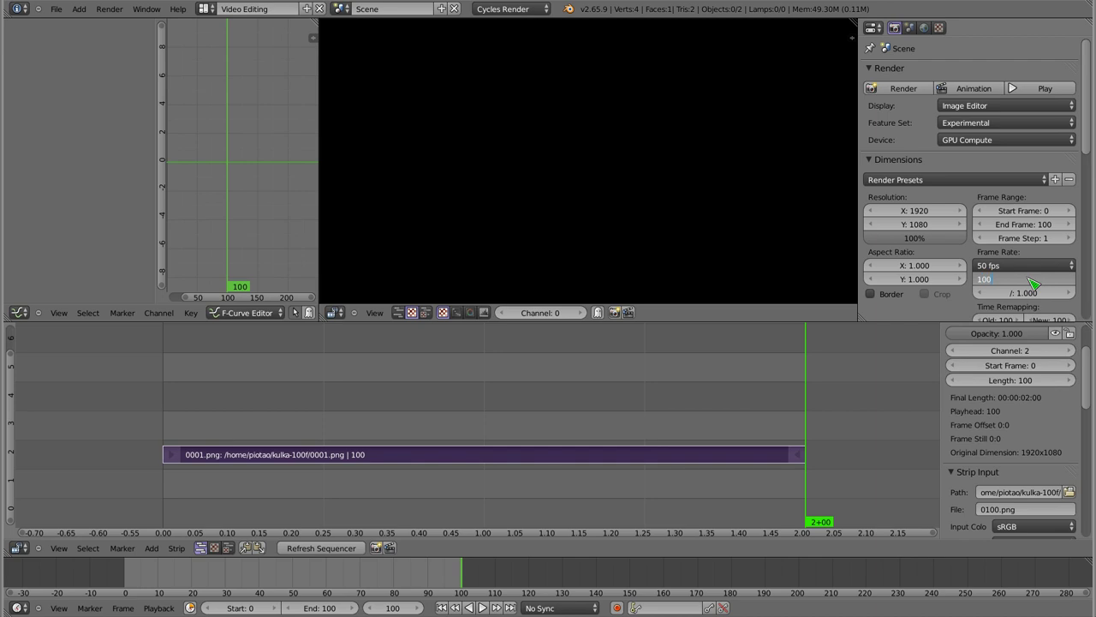
key("Return")
left_click(1027, 279)
key("Return")
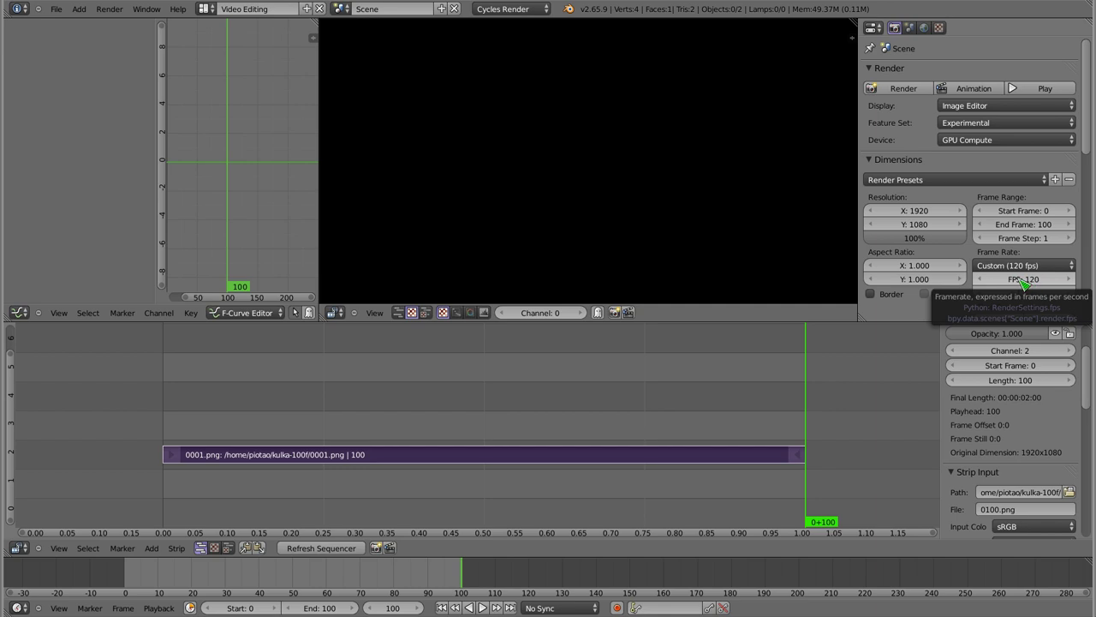
left_click(1022, 280)
type("0")
key("Return")
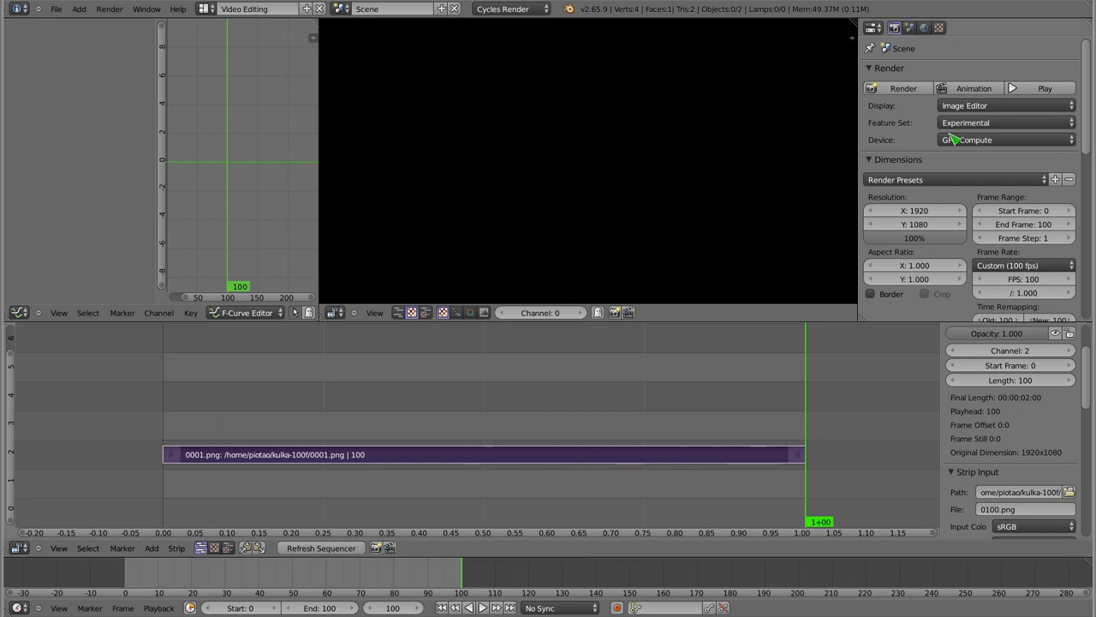
left_click(968, 88)
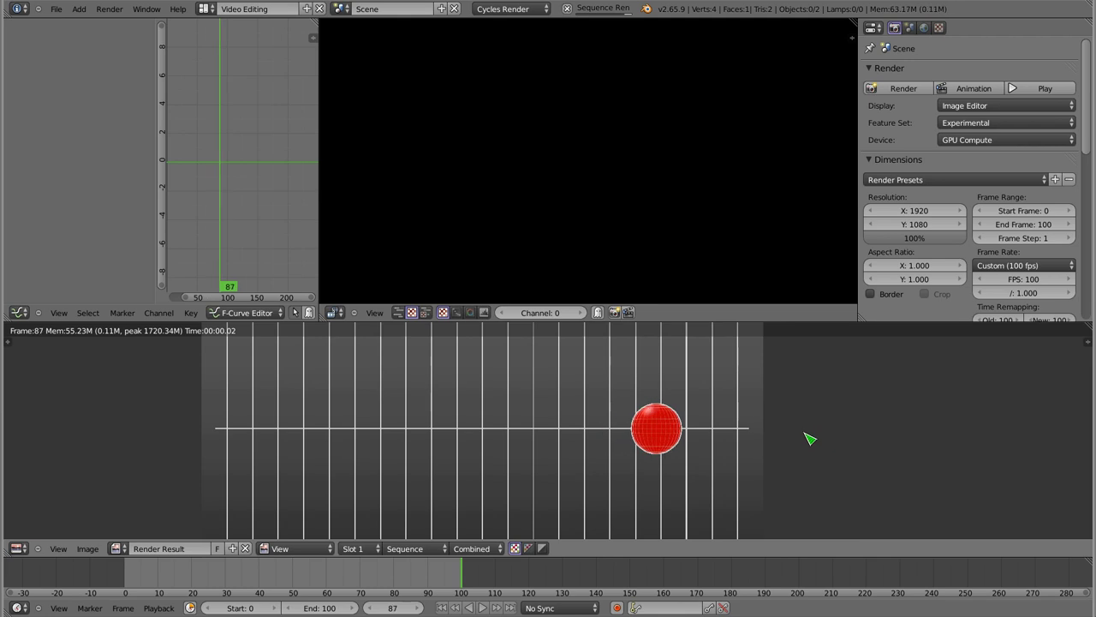
Step: In the terminal, list the folder and note the 50fps file is now 381K
key("Escape")
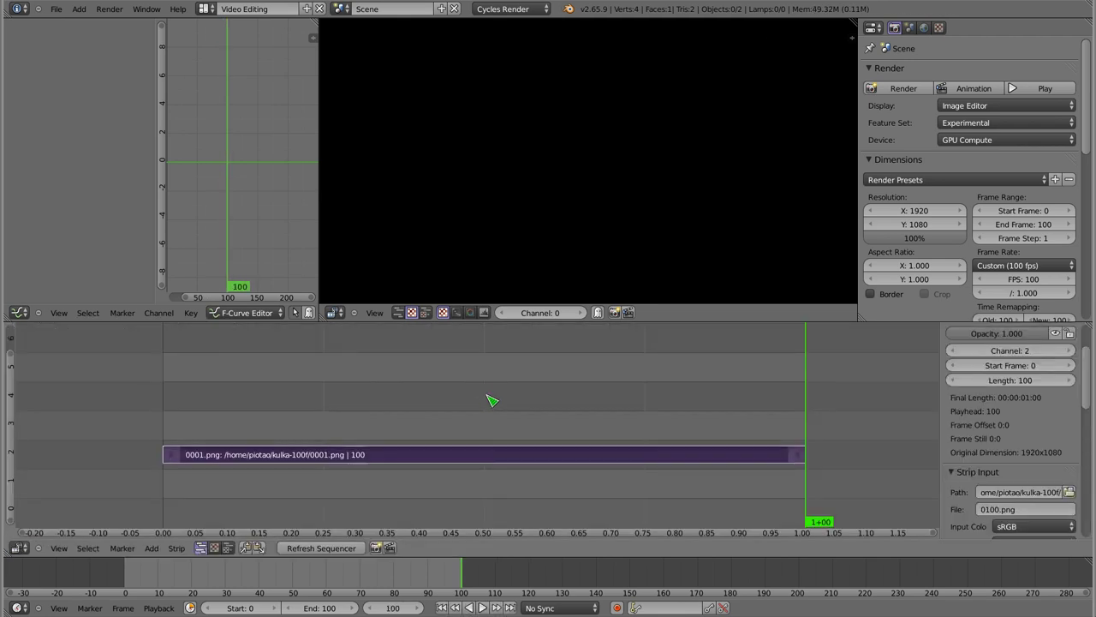
key("alt+Tab")
type("lh")
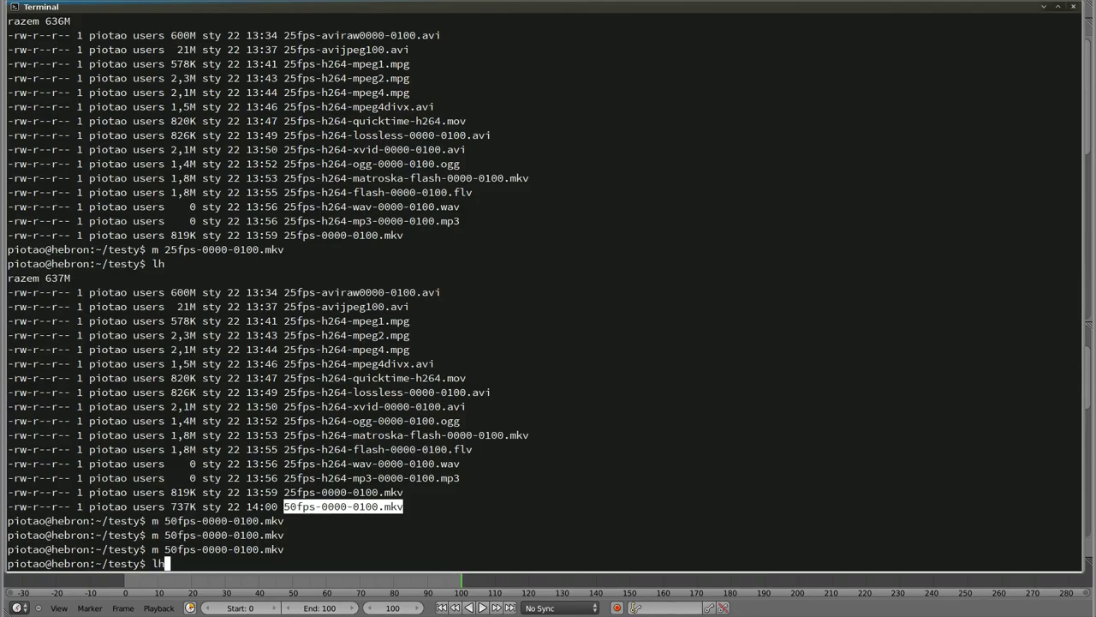
key("Return")
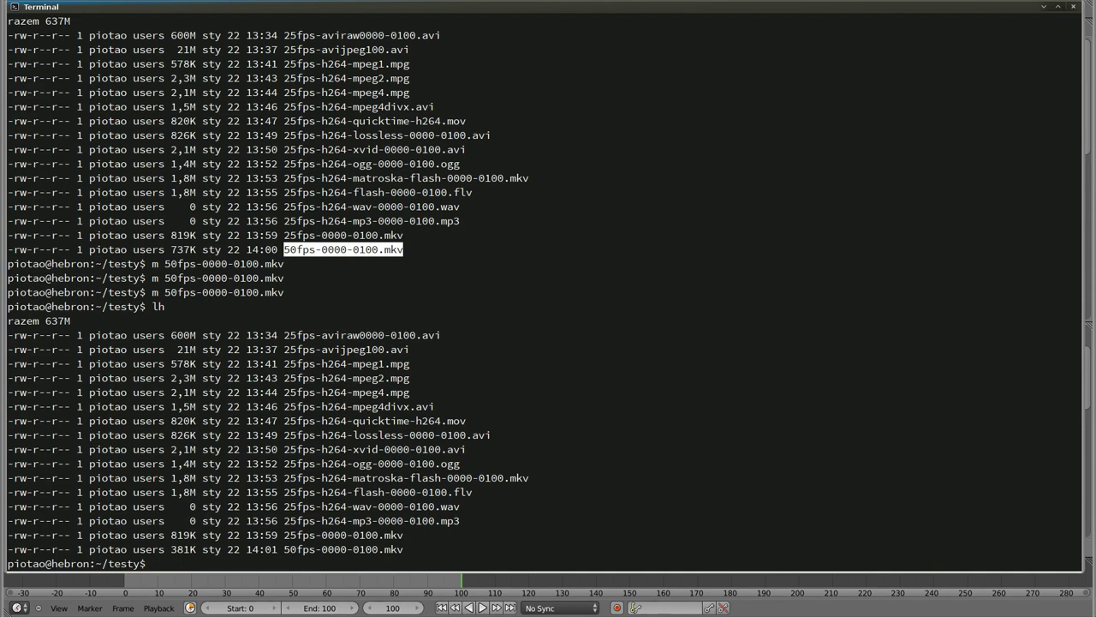
left_click_drag(171, 549, 196, 549)
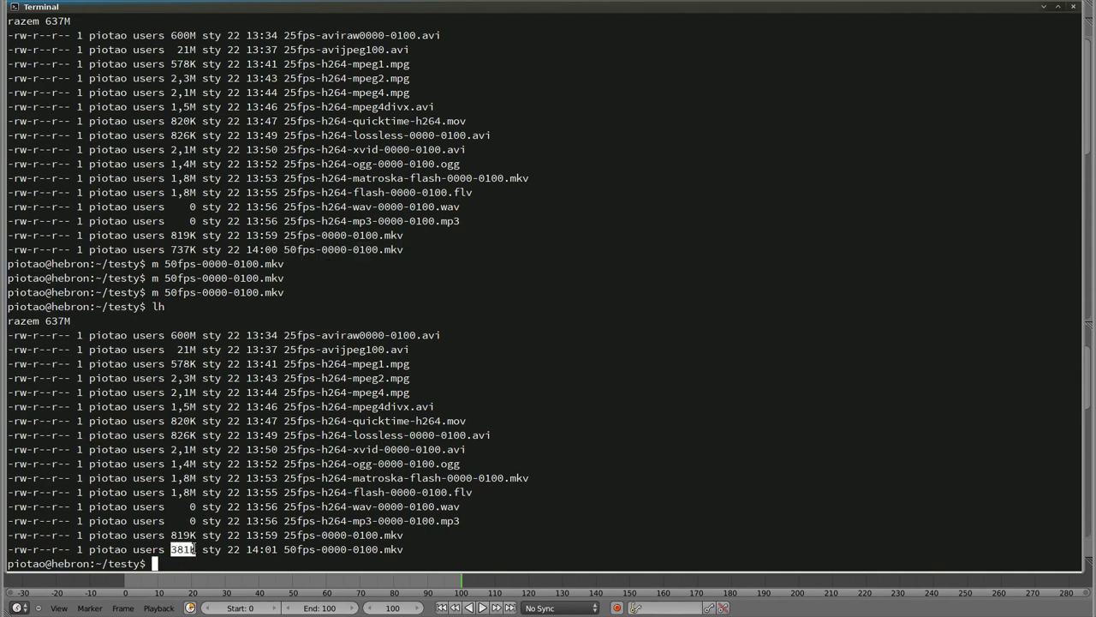
left_click_drag(283, 549, 404, 551)
key("ctrl+c")
Step: Play 50fps-0000-0100.mkv fullscreen three times in a row
type("m")
middle_click(589, 404)
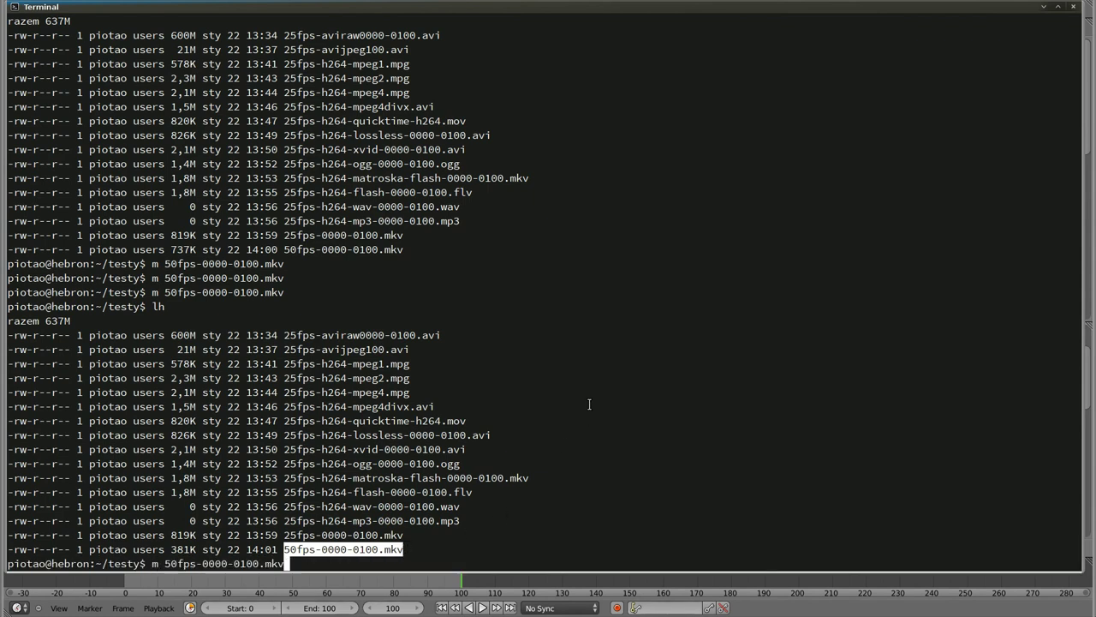
key("Return")
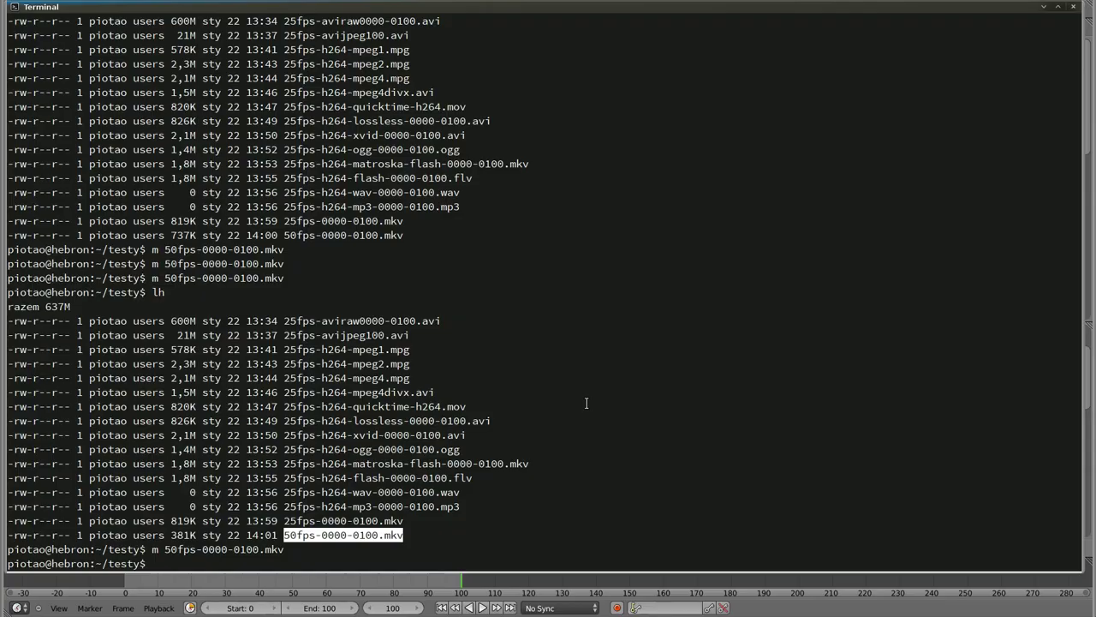
type("m")
middle_click(587, 403)
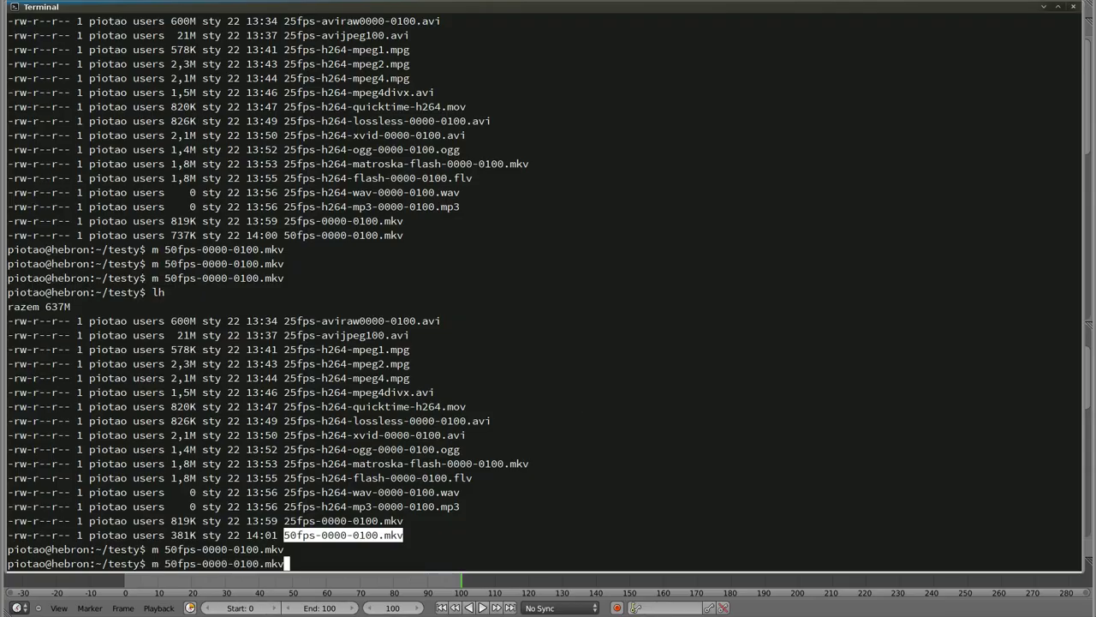
key("Return")
type("m")
middle_click(587, 403)
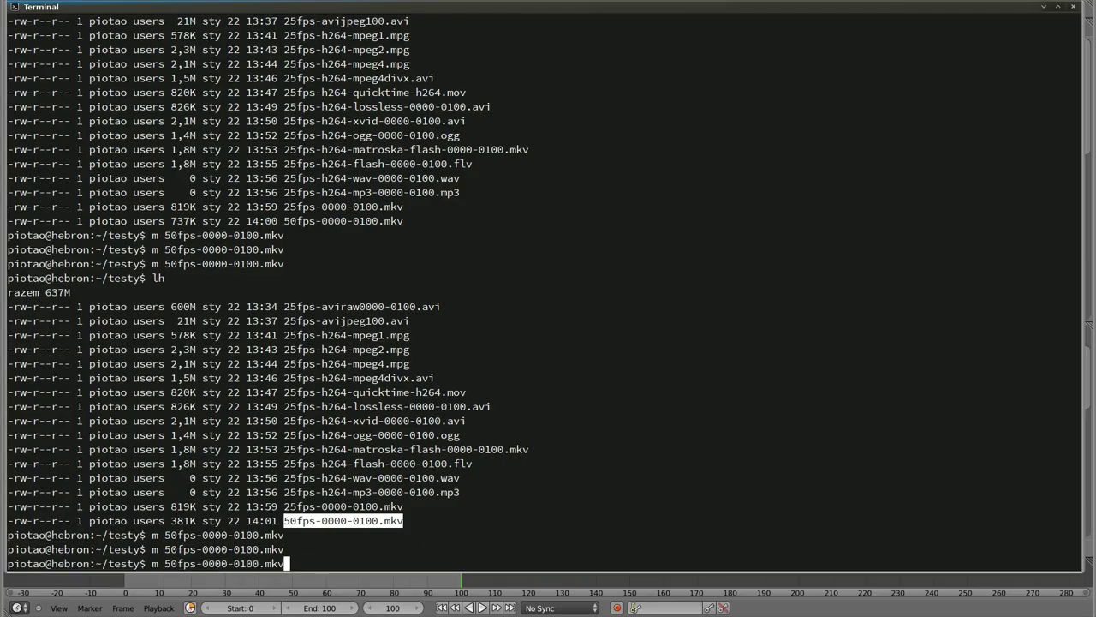
key("Return")
Step: Play 25fps-0000-0100.mkv for comparison, then replay the 50fps clip
key("Up")
key("Left")
key("Left")
key("Left")
key("Left")
key("Left")
key("Left")
key("Left")
key("Left")
key("Right")
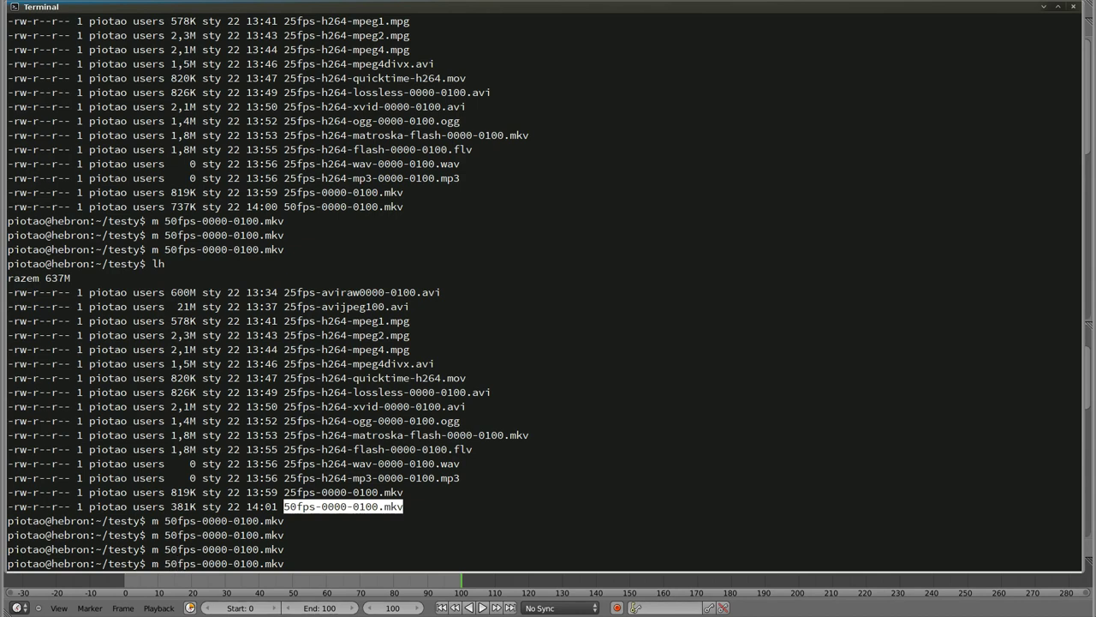
key("BackSpace")
key("BackSpace")
type("25")
key("Return")
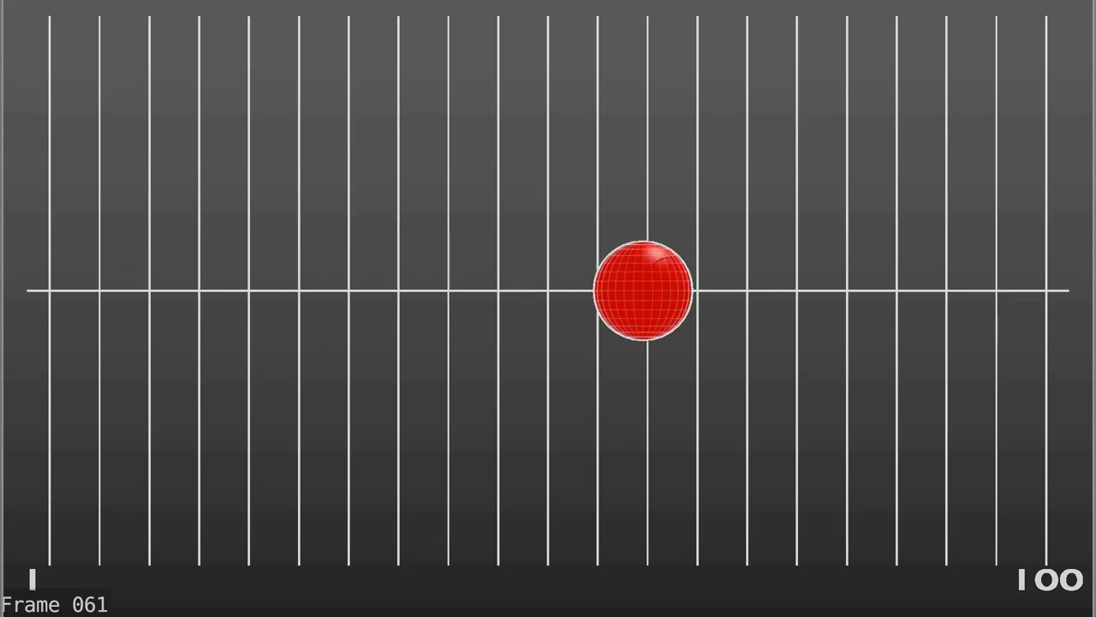
key("Escape")
key("Up")
key("Up")
key("Return")
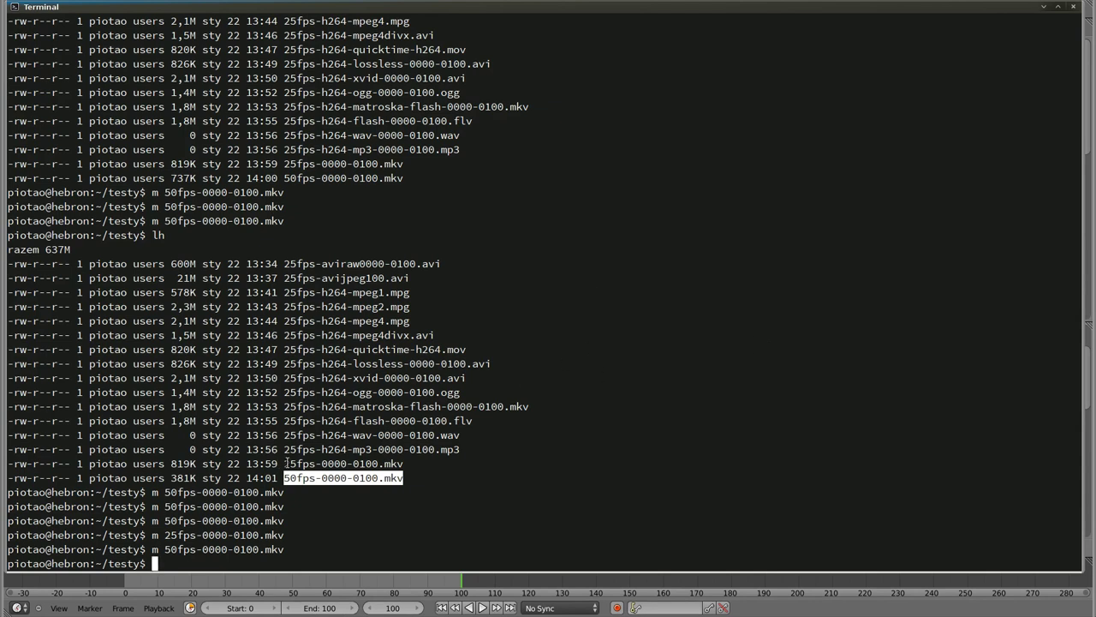
Step: Show stream info for 25fps-0000-0100.mkv and 50fps-0000-0100.mkv with tt
left_click_drag(285, 463, 402, 463)
key("ctrl+c")
type("tt")
key("shift+Insert")
key("Return")
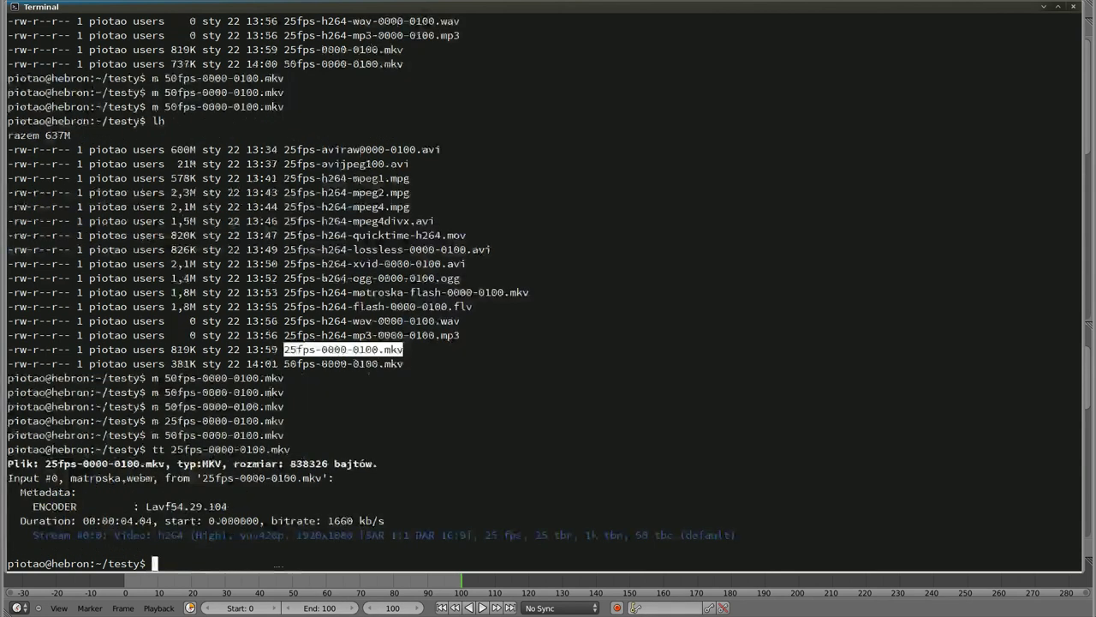
left_click_drag(485, 534, 536, 534)
left_click(524, 534)
left_click_drag(284, 364, 401, 366)
type("tt")
middle_click(402, 366)
key("Return")
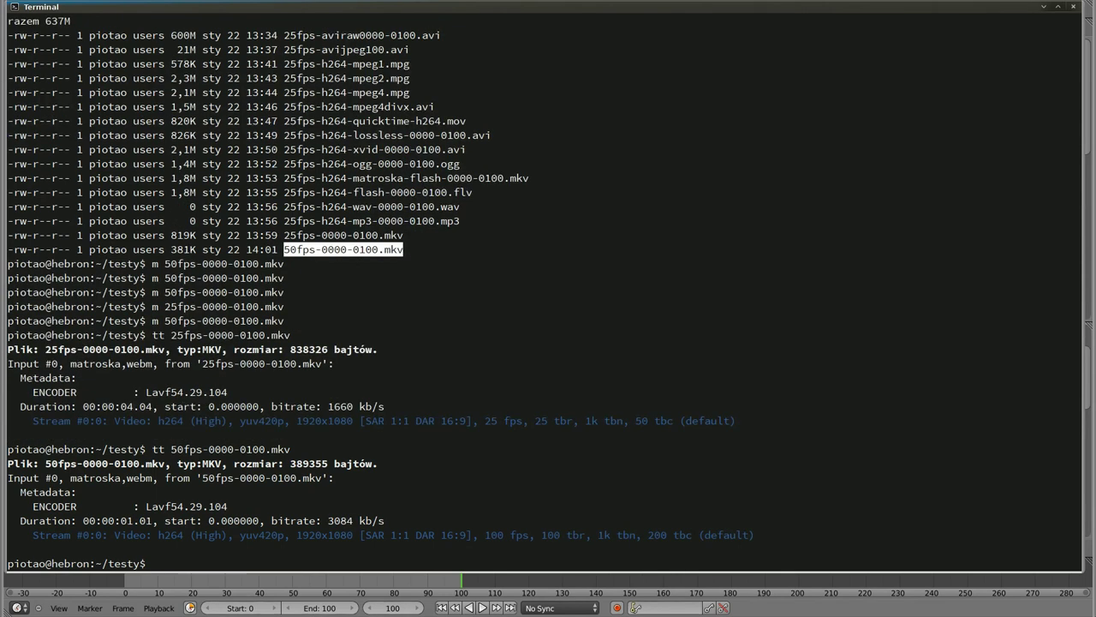
Step: Rename 50fps-0000-0100.mkv to 100fps-0000-0100.mkv and confirm its 100 fps rate
type("mv")
middle_click(402, 366)
type("100fps-0000-0100.mkv")
key("Return")
type("tt")
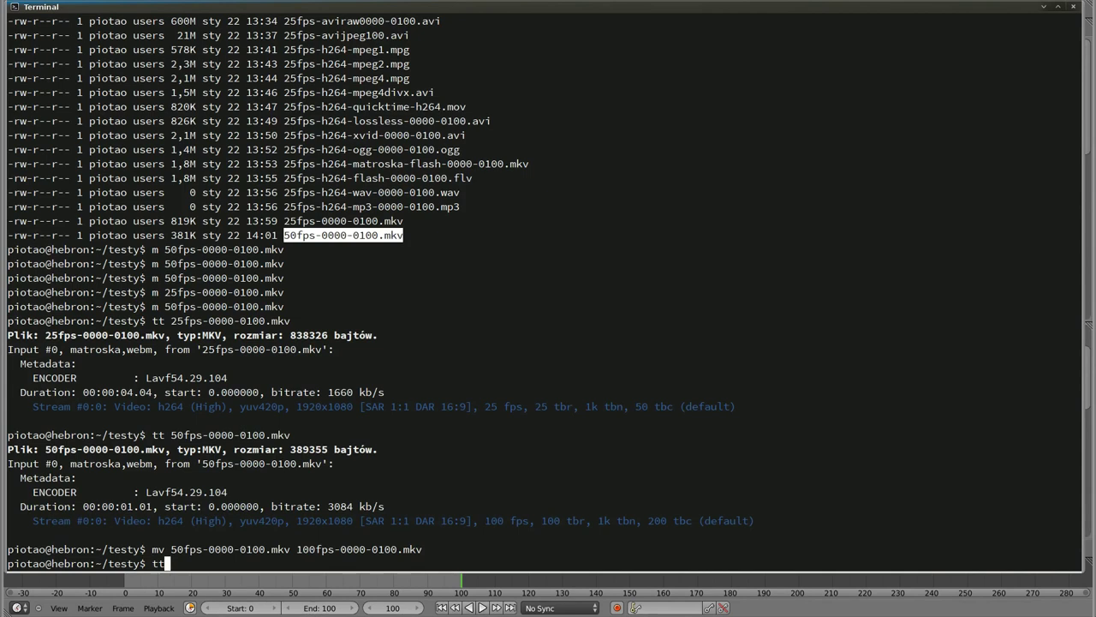
left_click_drag(296, 549, 421, 549)
middle_click(438, 463)
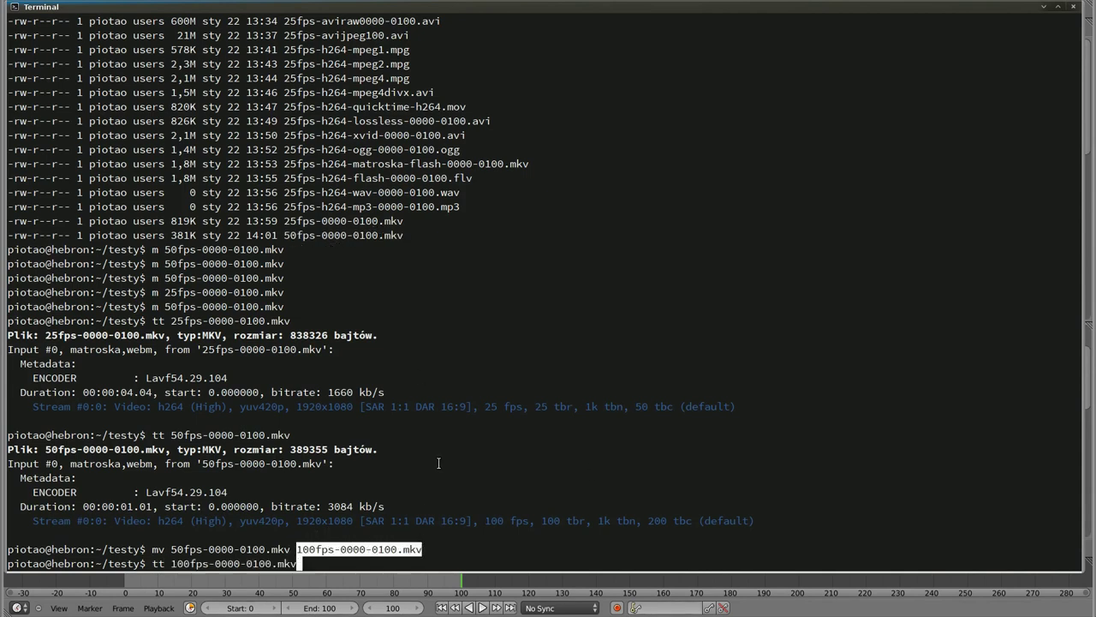
key("Return")
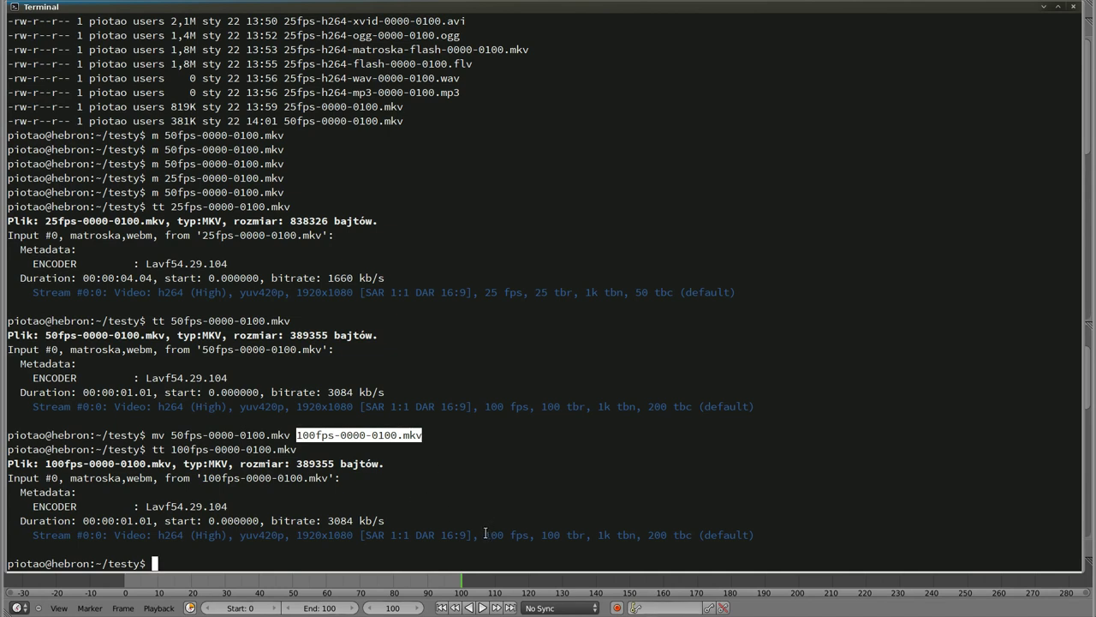
left_click_drag(485, 533, 506, 533)
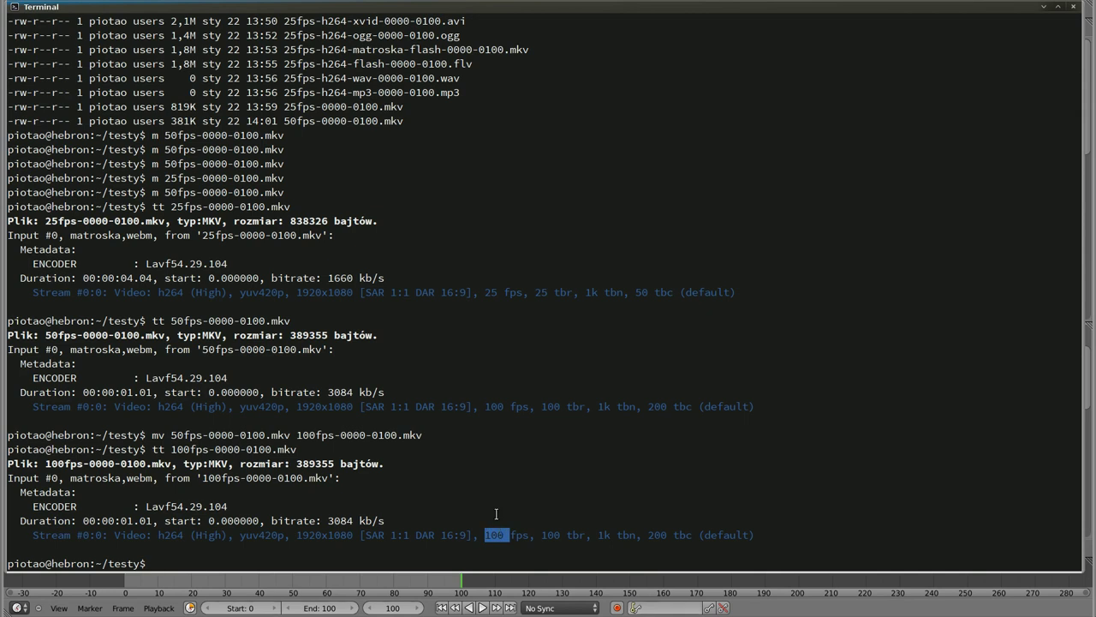
Step: Play 100fps-0000-0100.mkv forced to 25 fps with m -fps 25
type("m -fps 25 ")
type("1")
key("Tab")
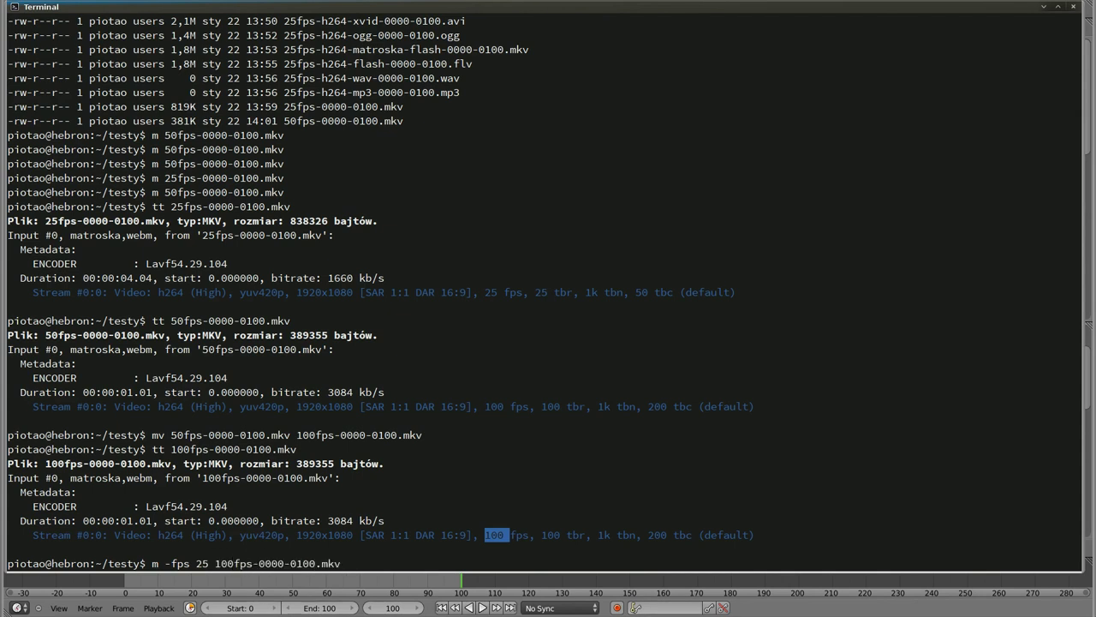
key("Return")
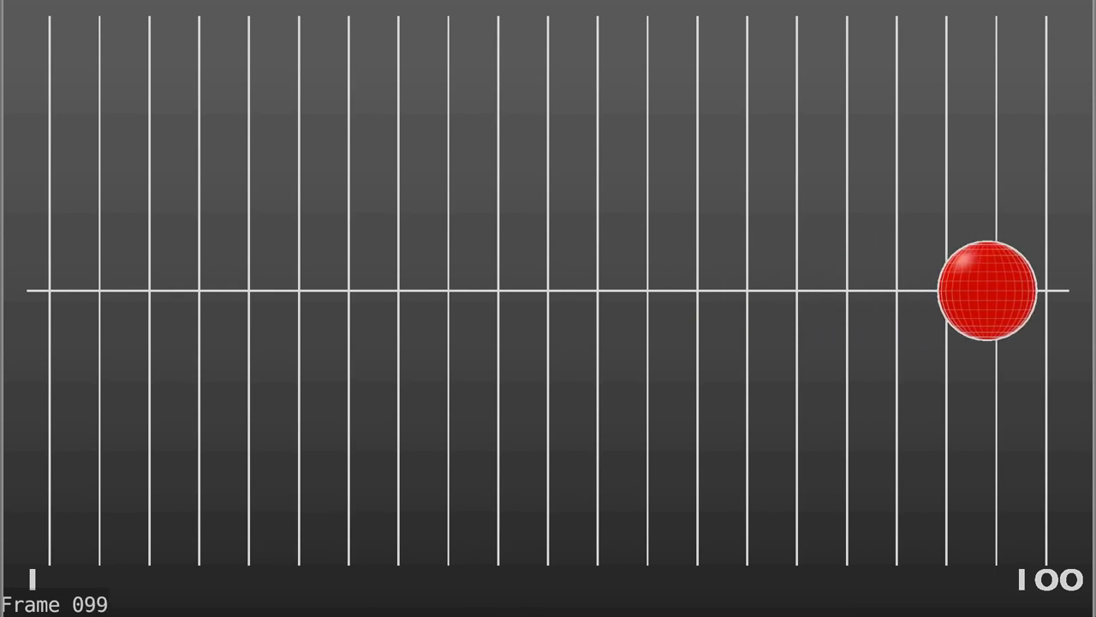
Step: Replay the 100fps clip at 25 fps, then prefix time to measure about 4 seconds
key("Up")
key("Return")
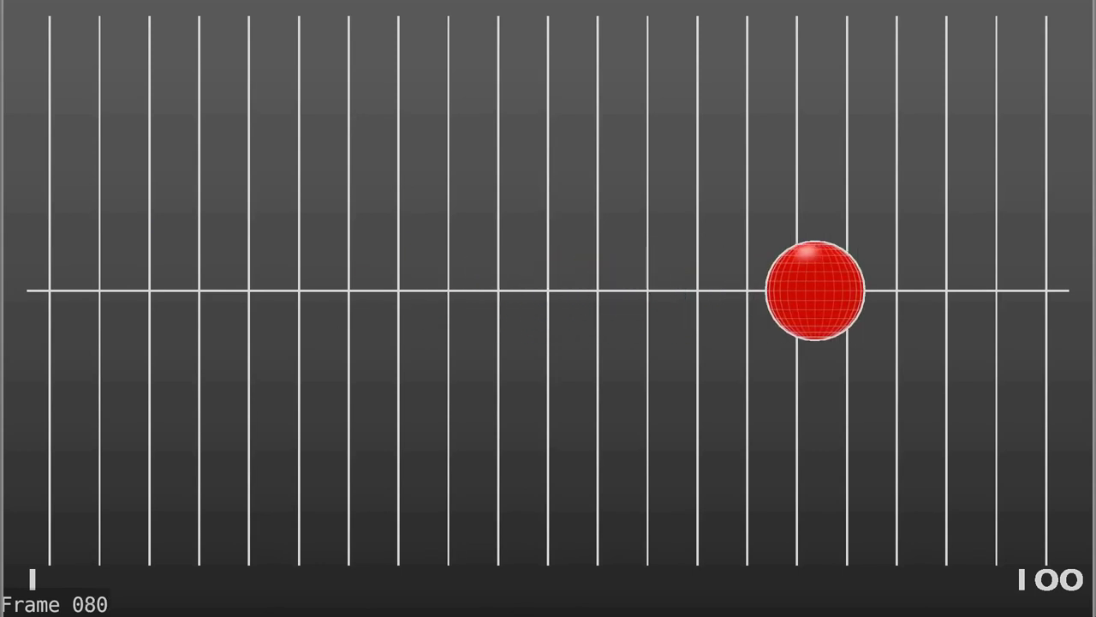
key("Up")
key("Home")
type("time")
key("Return")
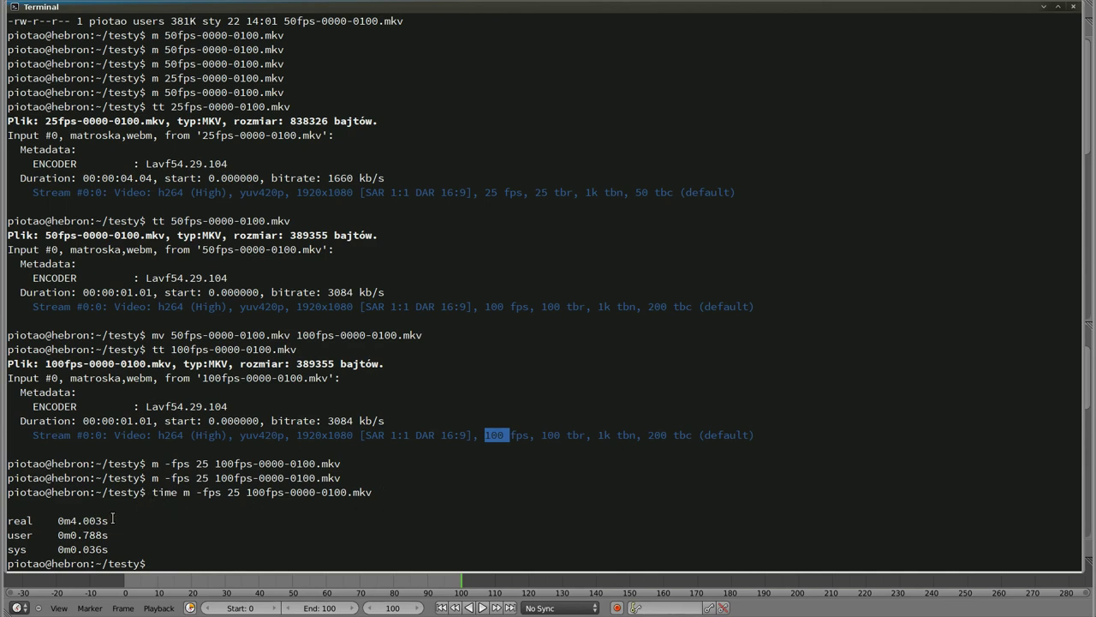
Step: Time 25fps-0000-0100.mkv played at 25 fps, taking 4.002 s
left_click(73, 520)
key("Up")
key("ctrl+Left")
key("ctrl+Left")
key("ctrl+Left")
key("Delete")
key("Delete")
key("Delete")
type("25")
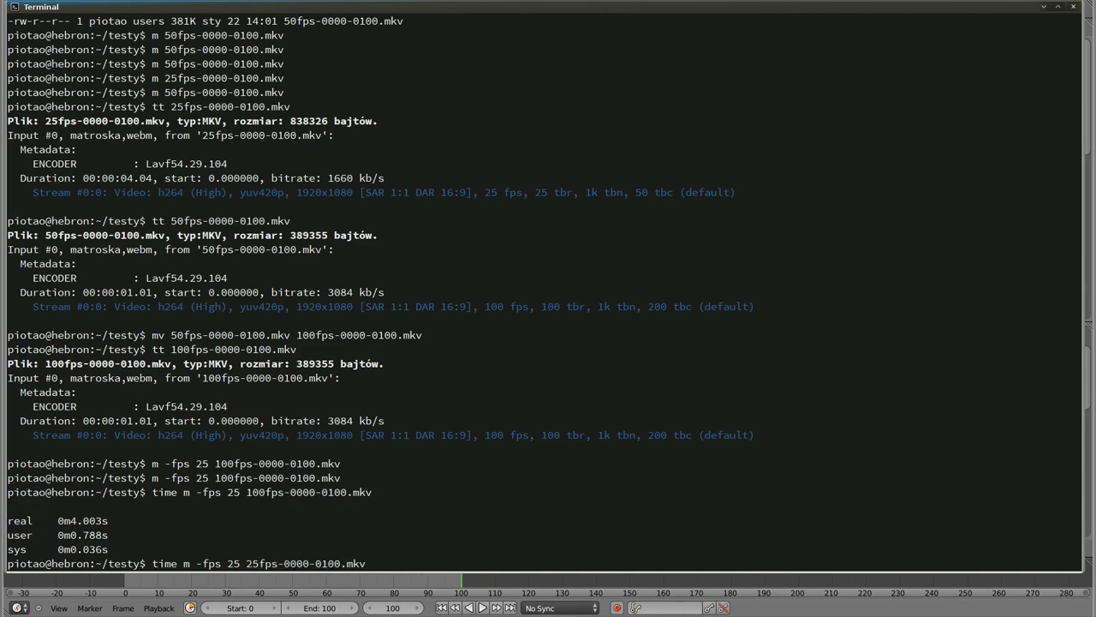
key("Return")
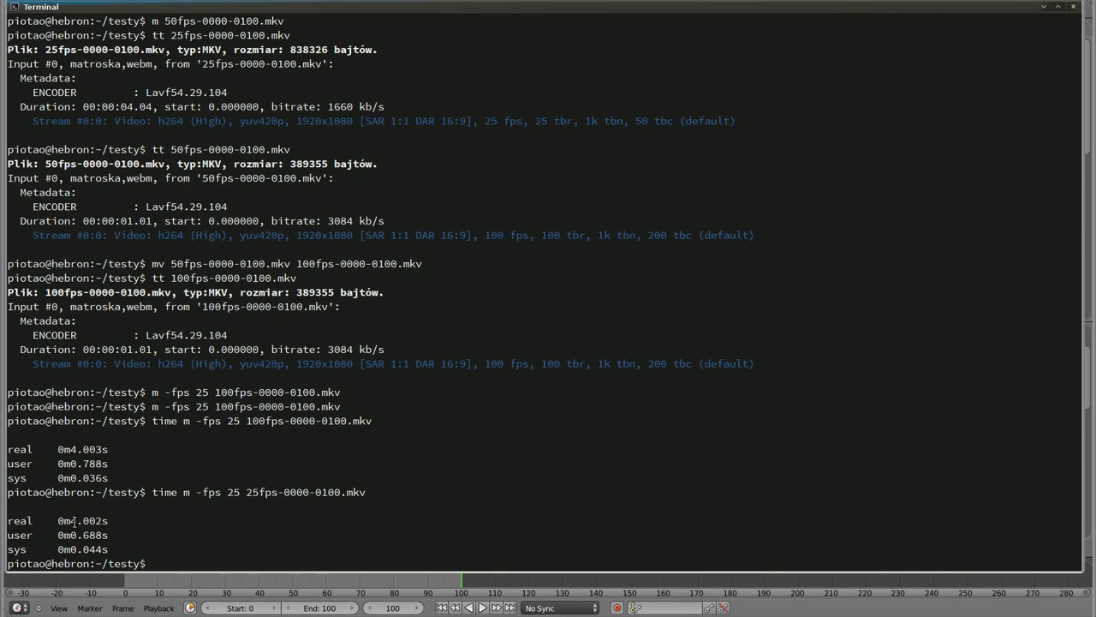
Step: Time the 25fps clip played at 50 fps (2.010 s), then bring Blender forward
key("Up")
key("Left")
key("Left")
key("Left")
key("Left")
key("Left")
key("Left")
key("BackSpace")
key("BackSpace")
type("50")
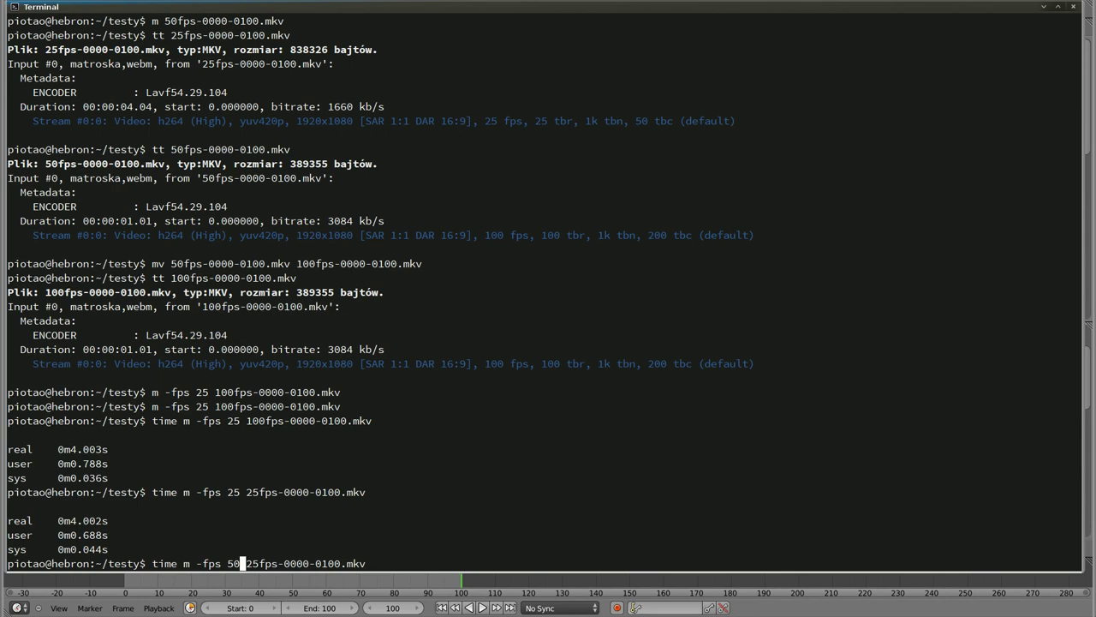
key("Return")
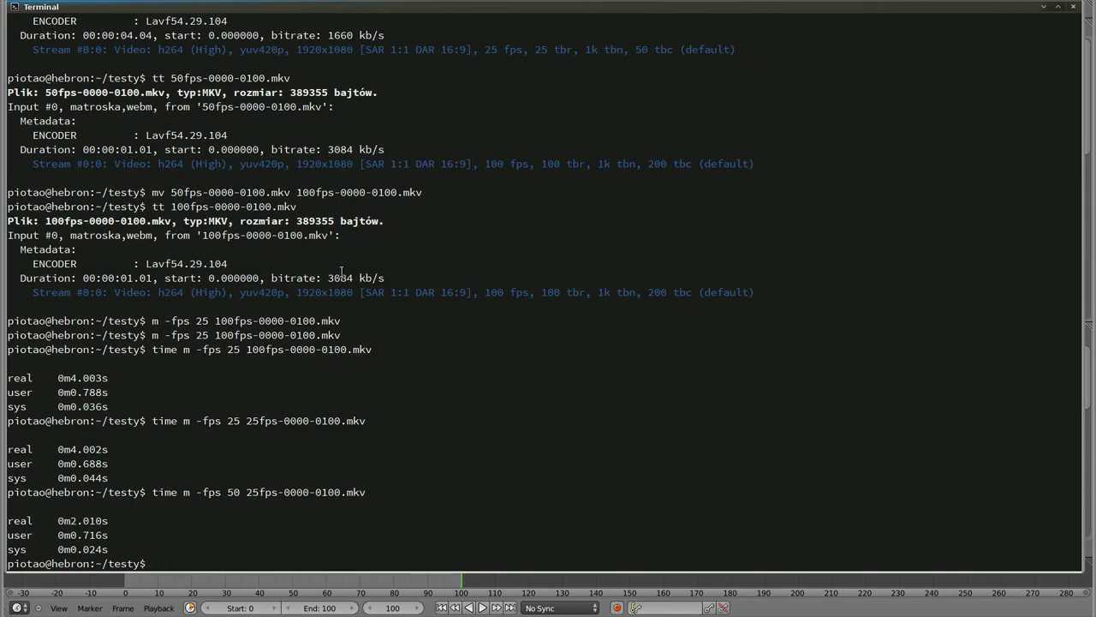
key("alt+Tab")
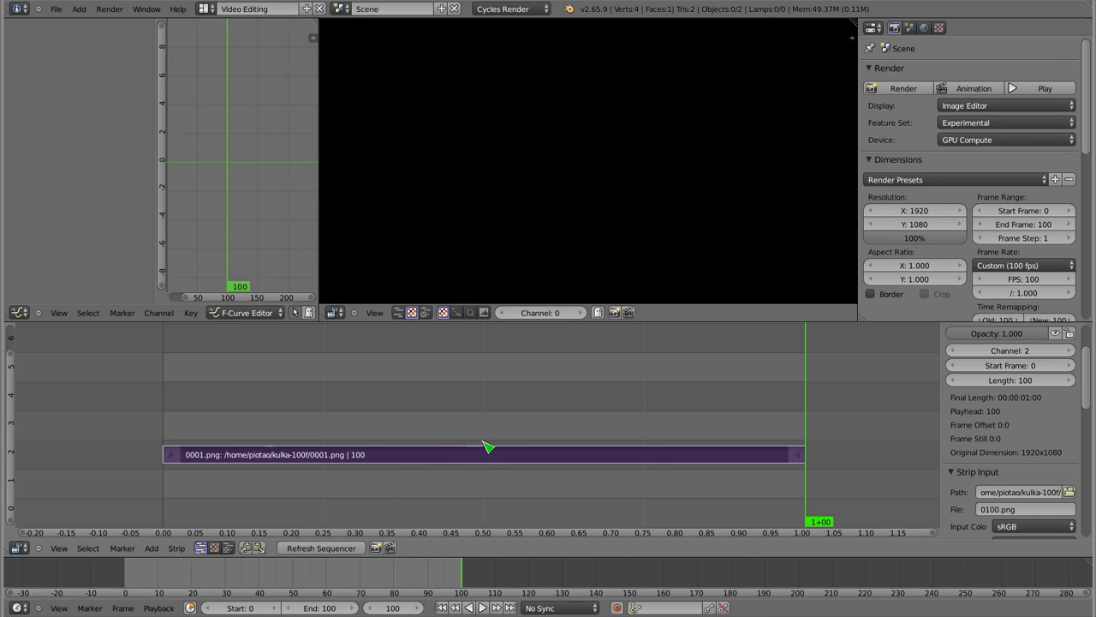
Step: Pan the sequencer over the 100-frame image strip, then bring the terminal back in front
left_click_drag(492, 447, 462, 428)
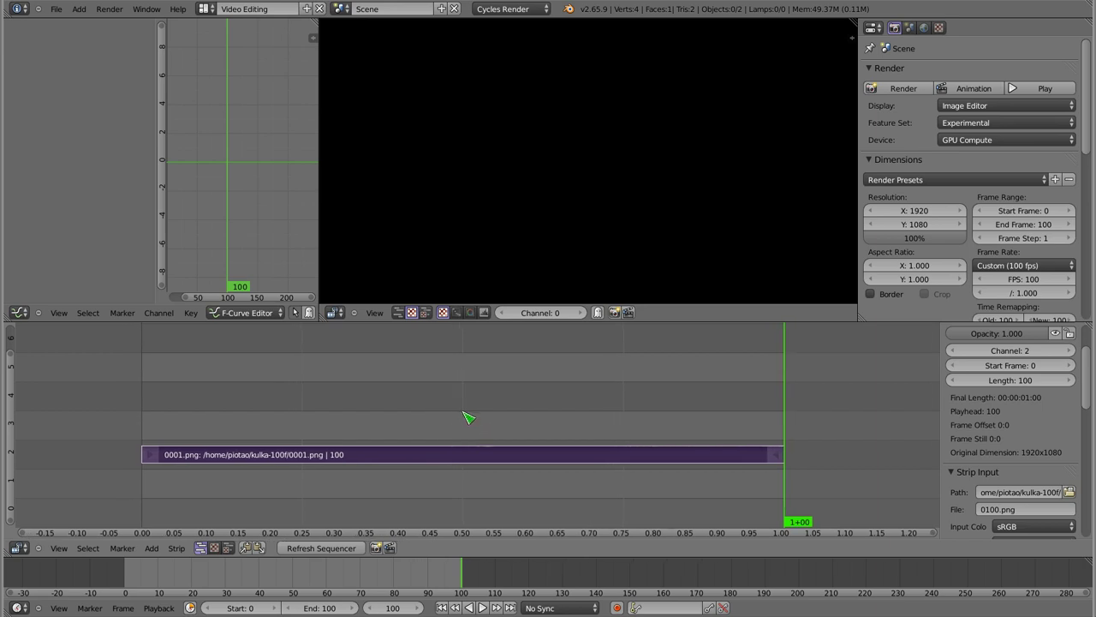
key("alt+Tab")
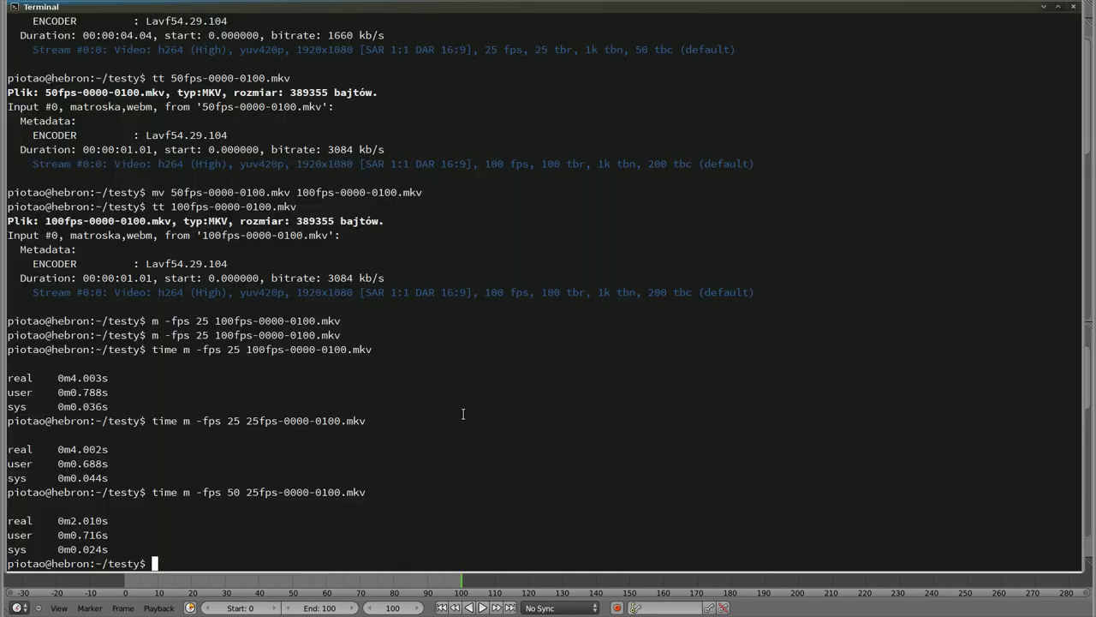
Step: Move up to the parent folder and list its files
type("cd")
key("Return")
type("l")
key("Return")
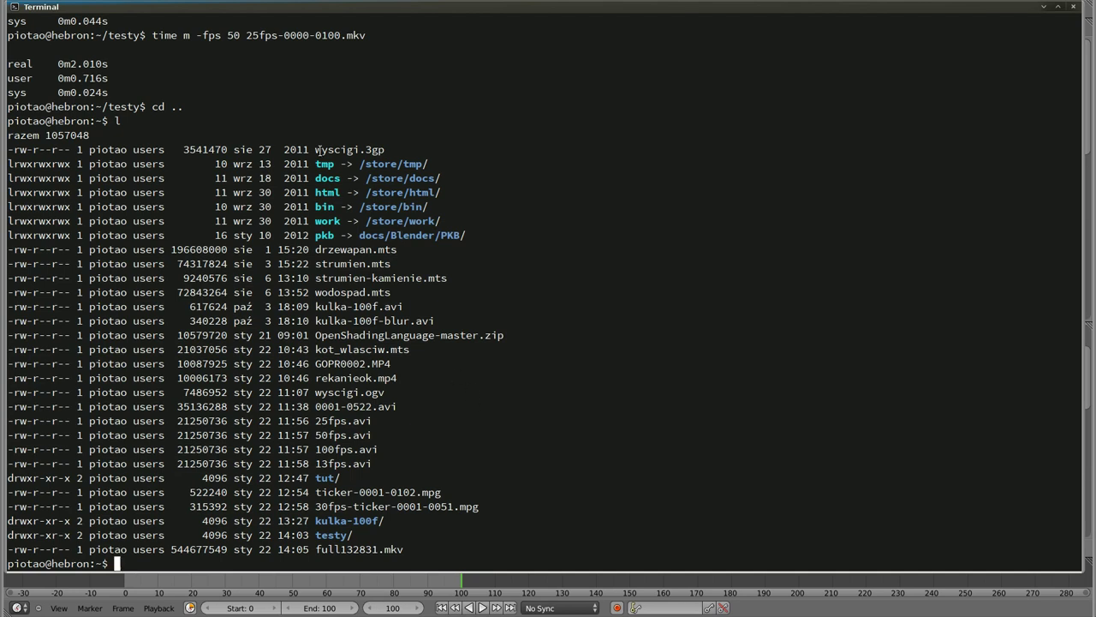
Step: Show wyscigi.3gp's stream info (800x480, 26.16 fps, mono amr_nb audio), then relist the directory
left_click_drag(315, 150, 379, 151)
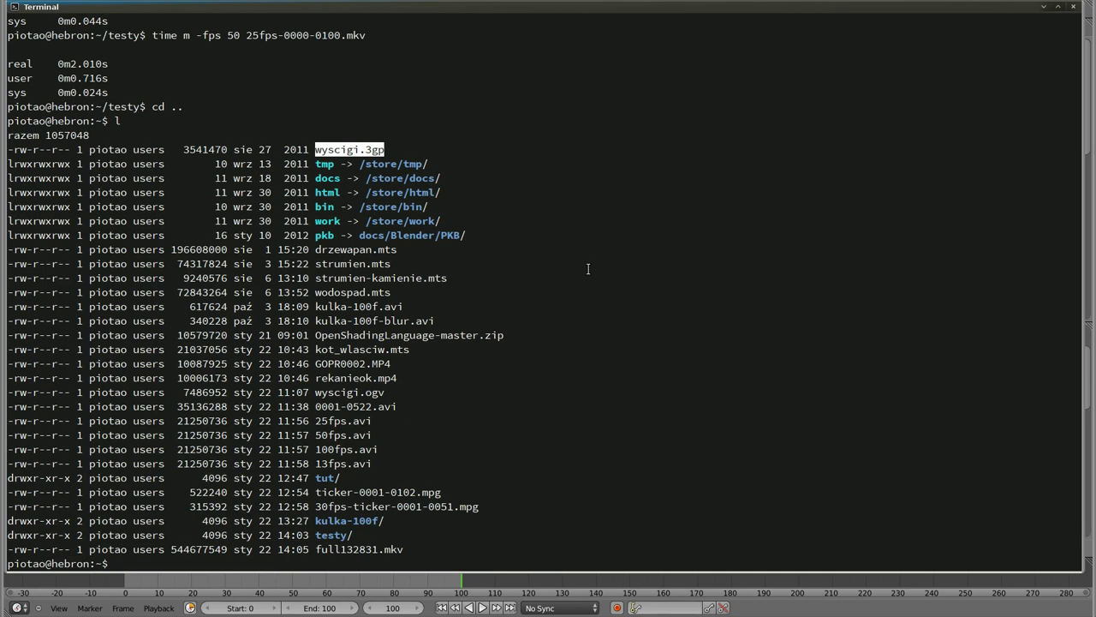
type("ttwyscigi.3gp")
key("Return")
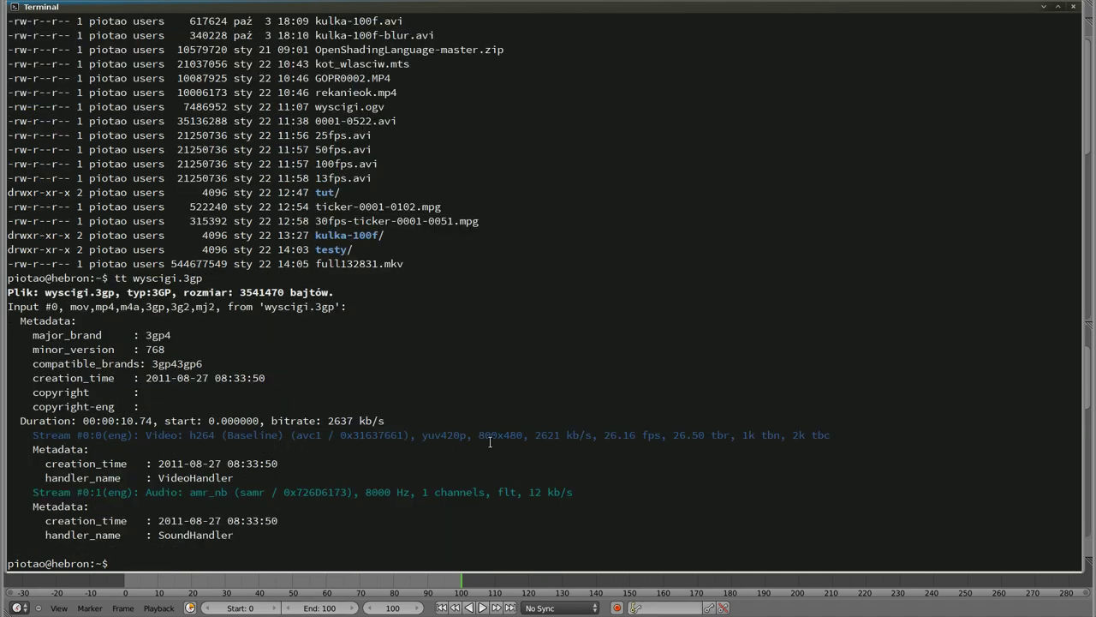
left_click_drag(479, 435, 523, 436)
left_click_drag(606, 434, 658, 434)
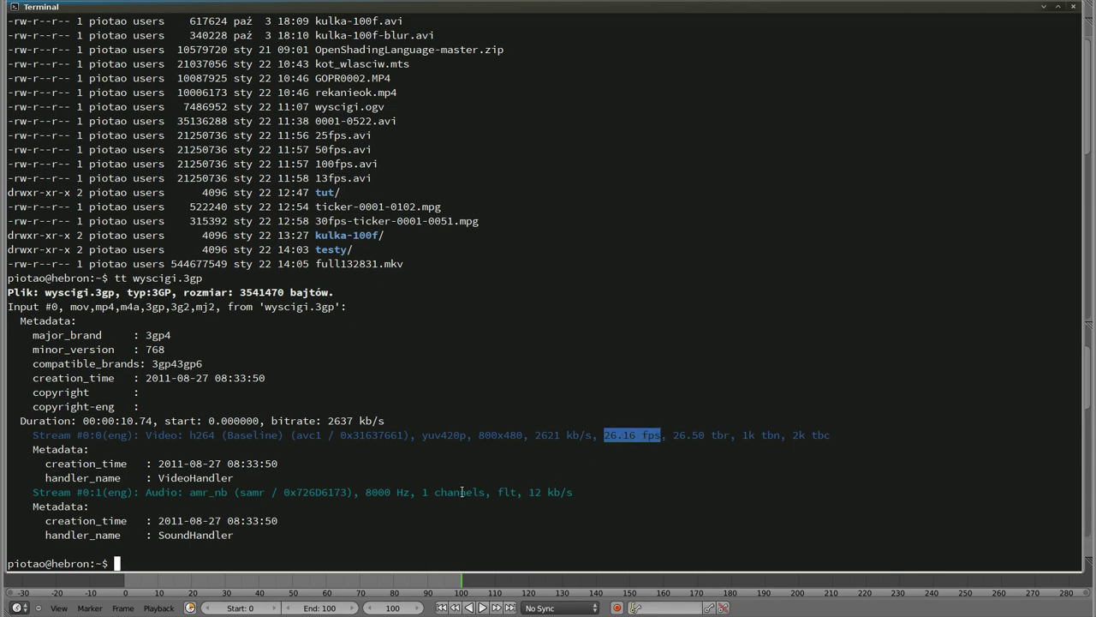
left_click_drag(35, 494, 572, 494)
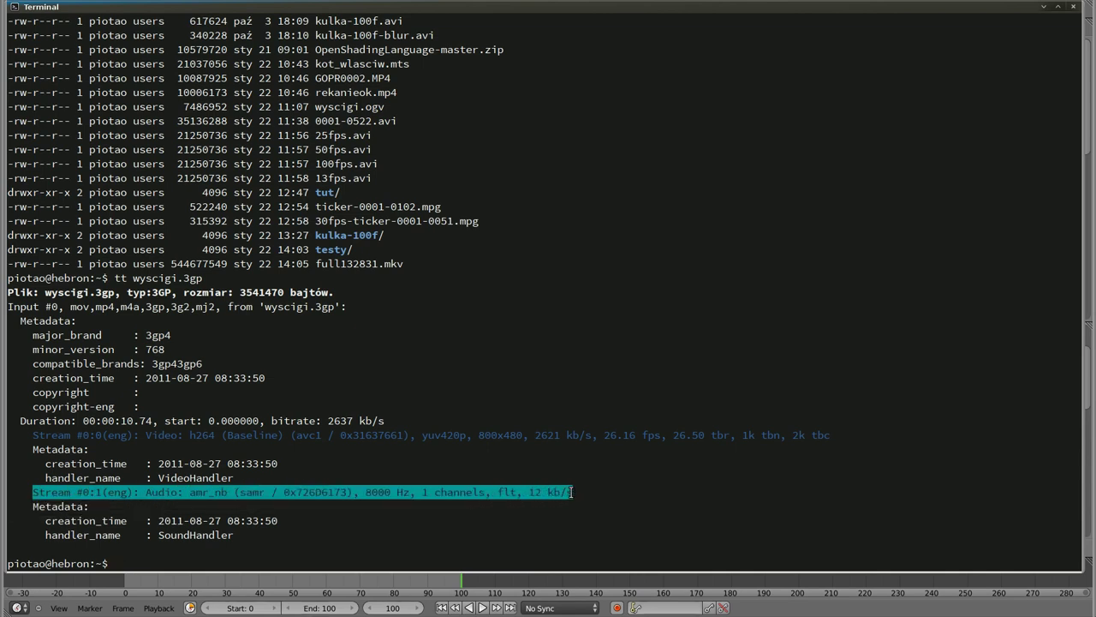
left_click(539, 494)
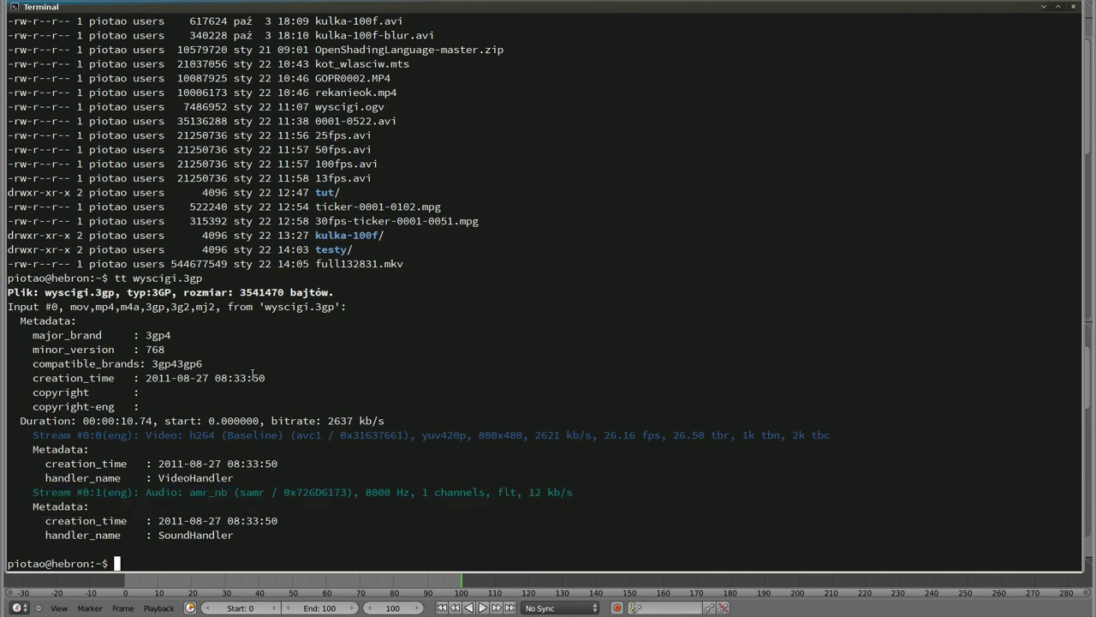
type("l")
key("Return")
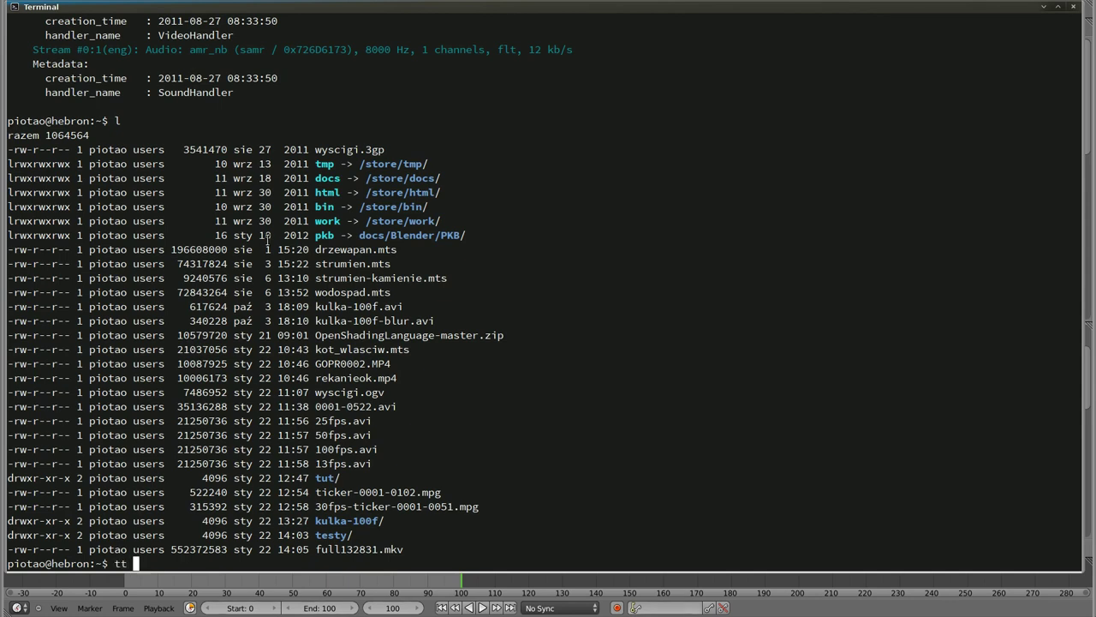
Step: Show drzewapan.mts's stream info: h264 1920x1080 at 50 fps plus a subtitle stream
left_click_drag(314, 250, 397, 249)
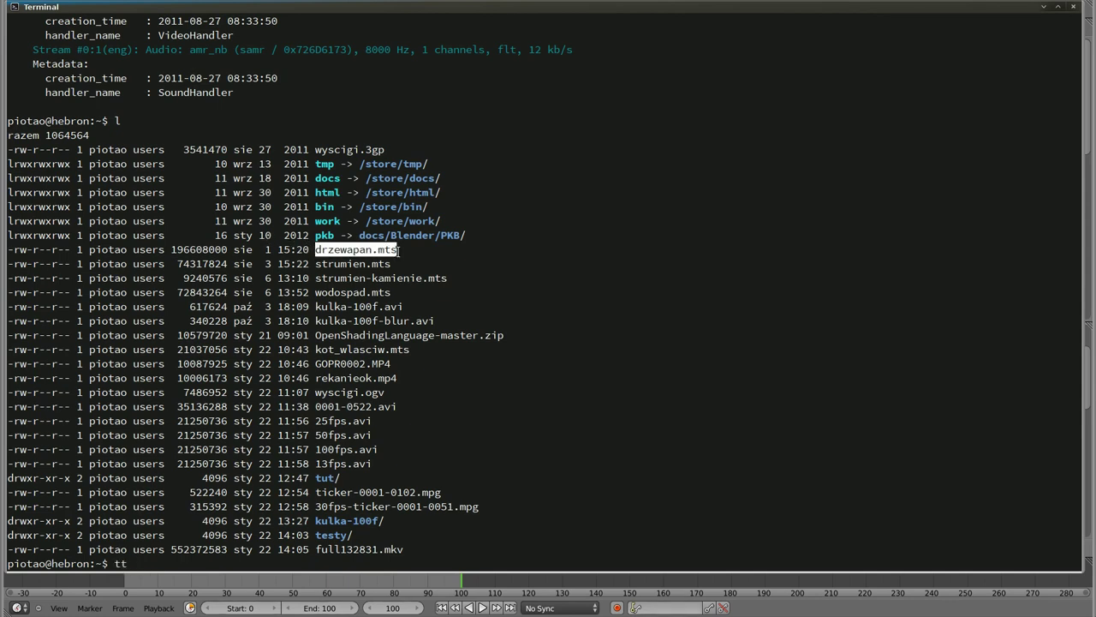
middle_click(530, 205)
key("Return")
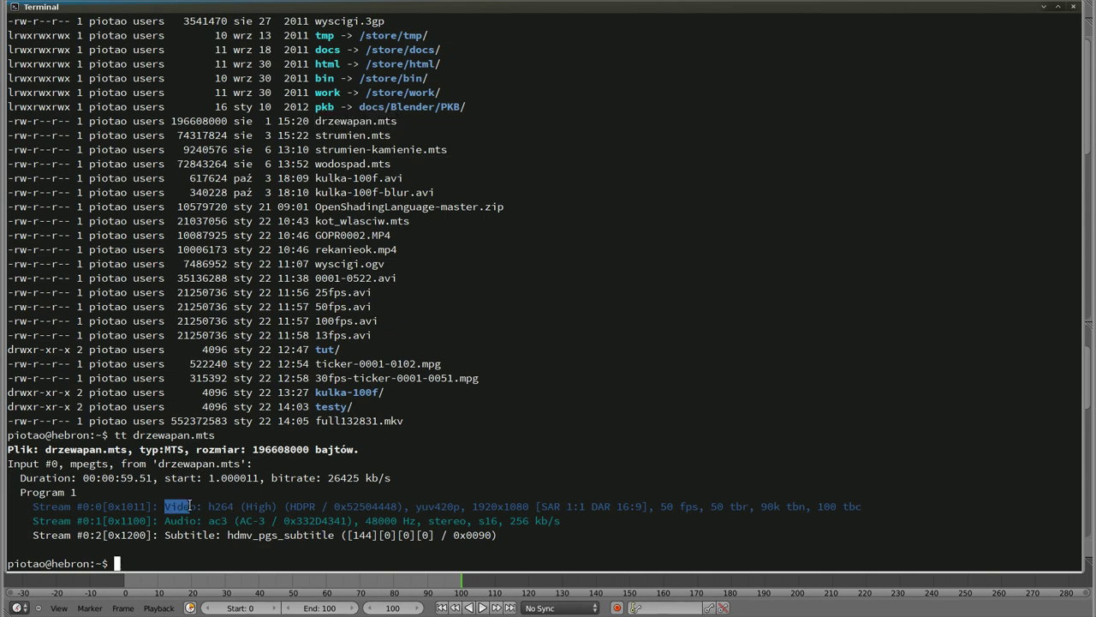
left_click_drag(165, 506, 285, 506)
mouse_move(183, 521)
left_mouse_down()
mouse_move(214, 521)
mouse_move(215, 535)
mouse_move(339, 534)
left_mouse_up()
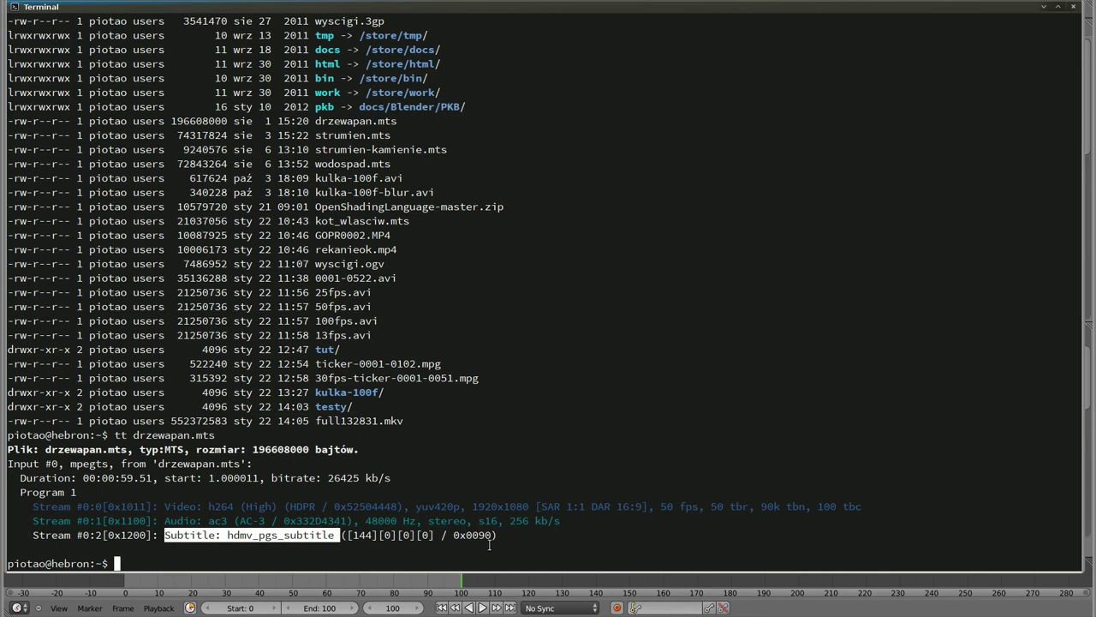
left_click_drag(662, 507, 698, 506)
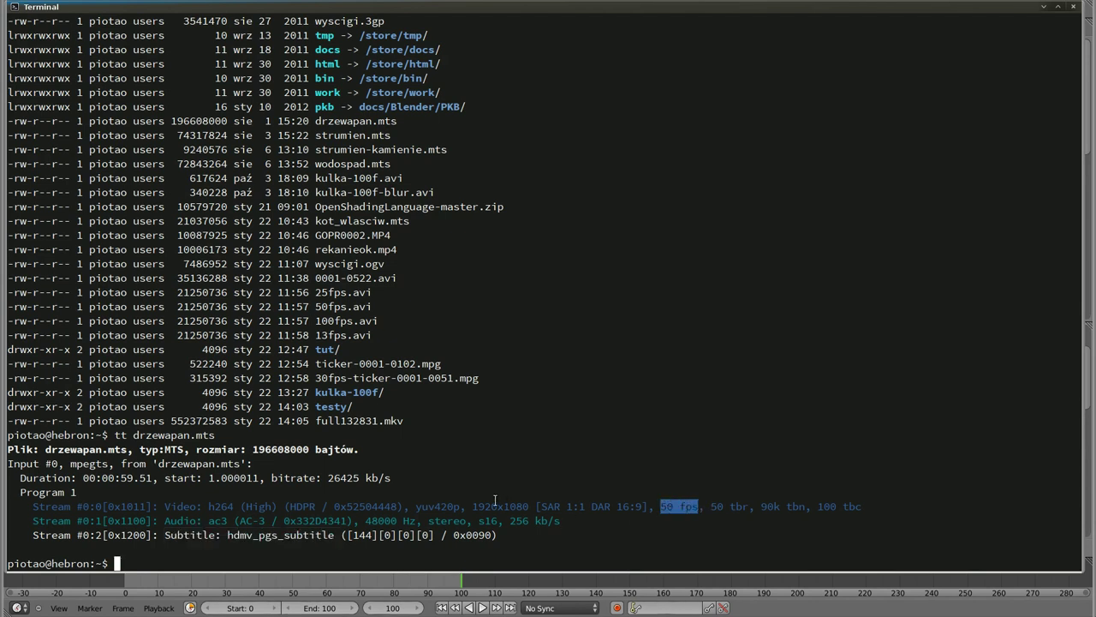
left_click_drag(472, 506, 531, 508)
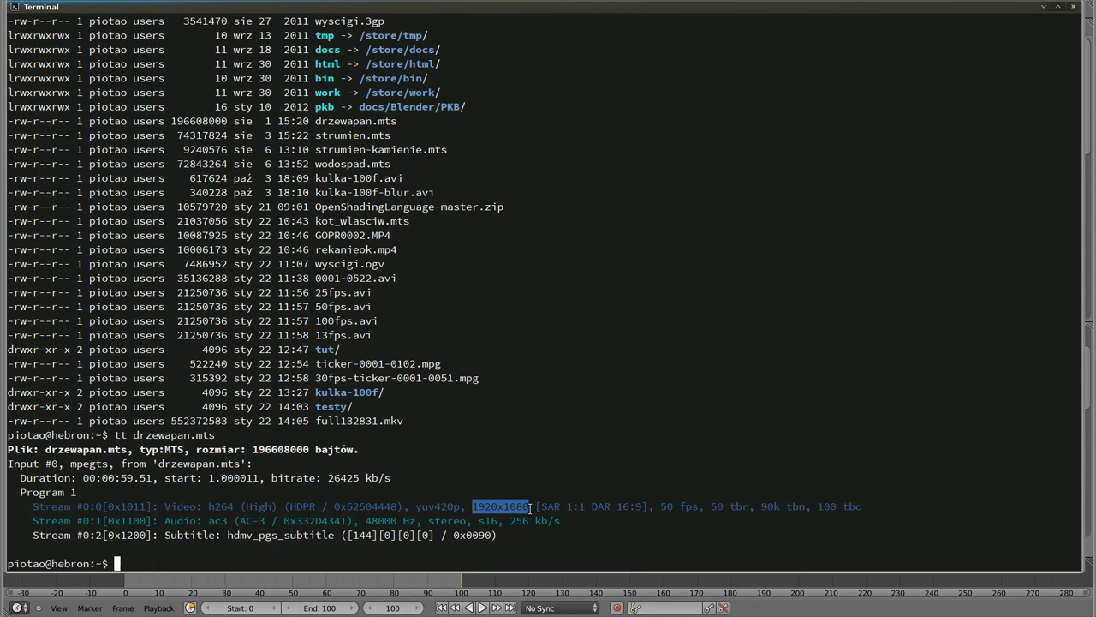
left_click(531, 508)
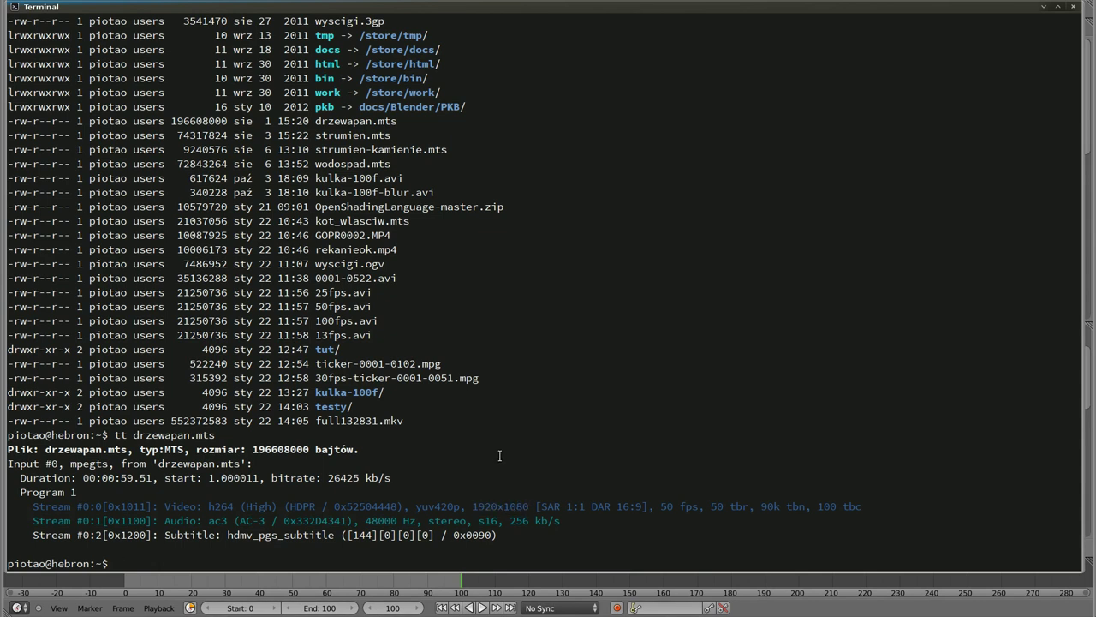
Step: Show kot_wlasciw.mts's stream info: 1440x1080 at 50 fps
type("tt")
left_click_drag(317, 220, 410, 221)
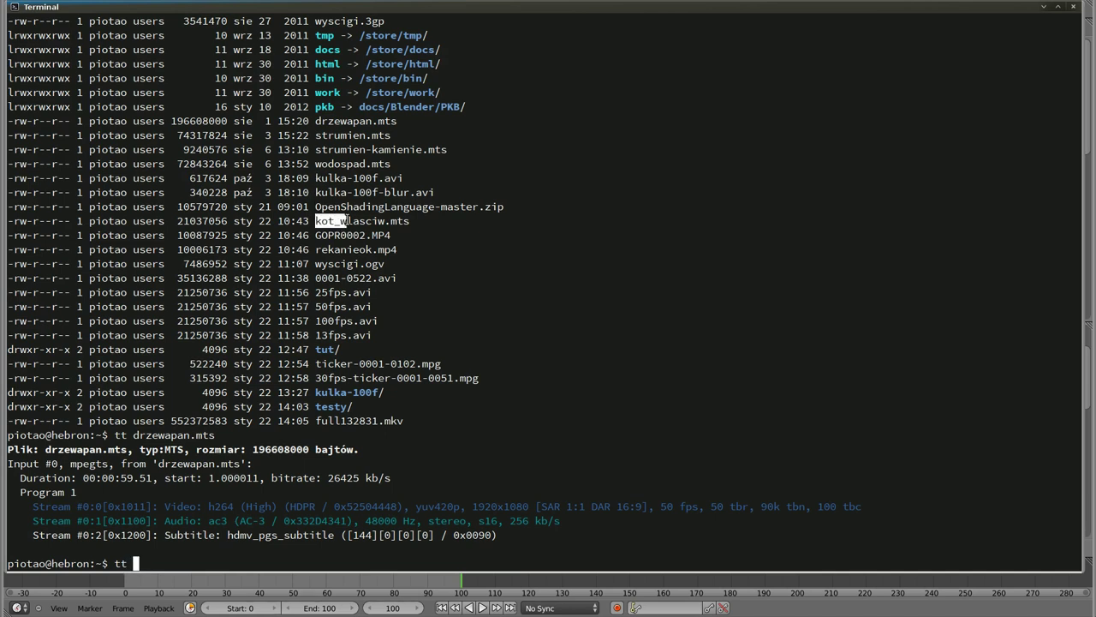
middle_click(561, 315)
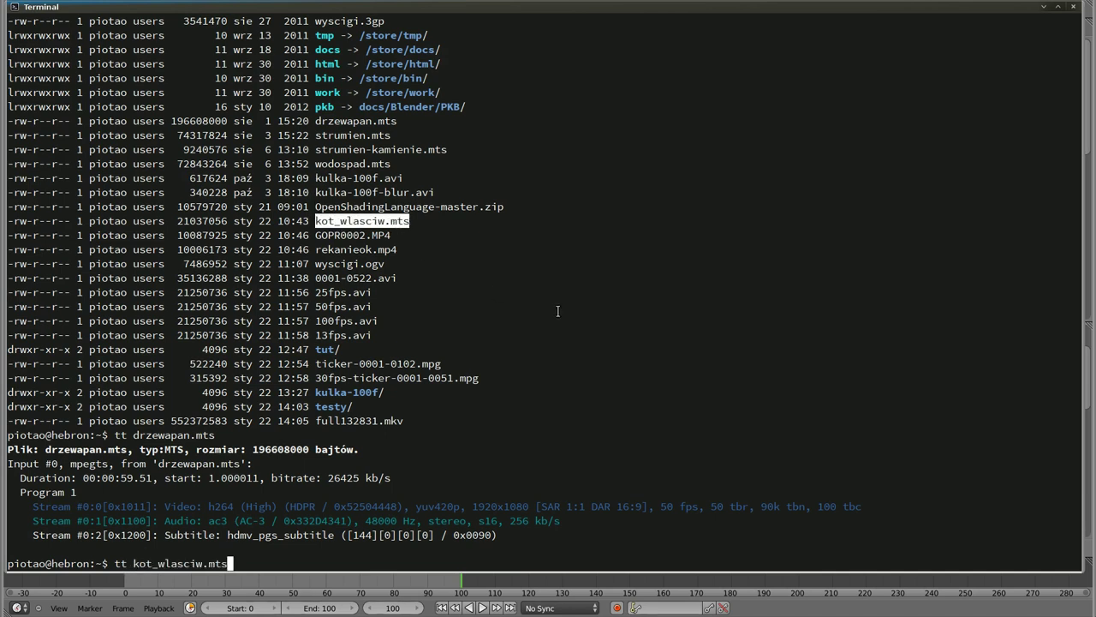
key("Return")
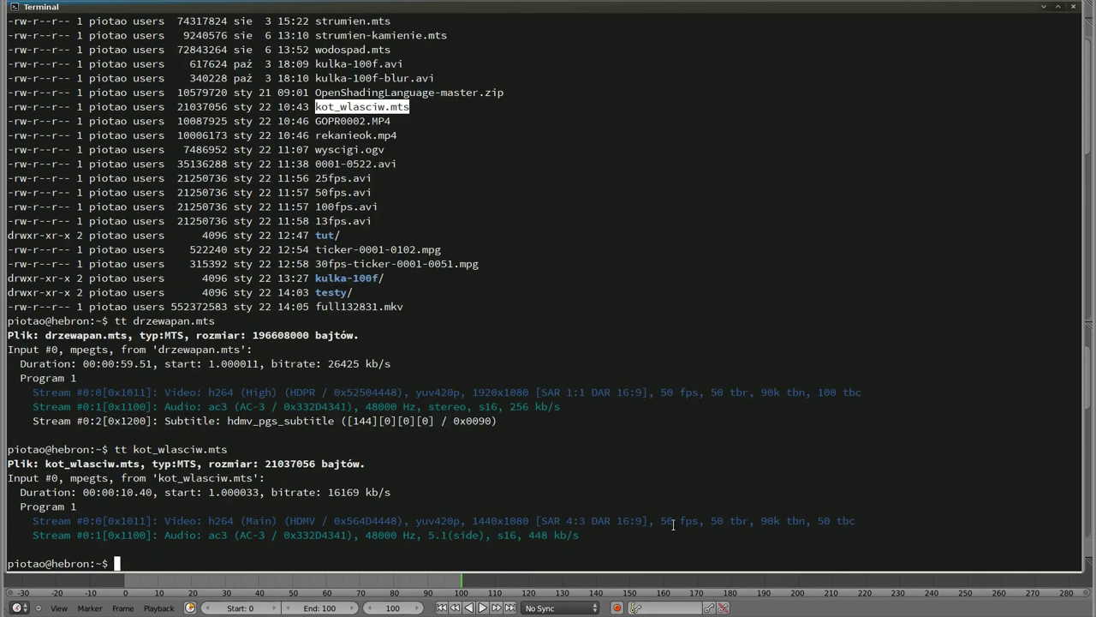
left_click_drag(661, 520, 683, 523)
left_click_drag(472, 520, 524, 520)
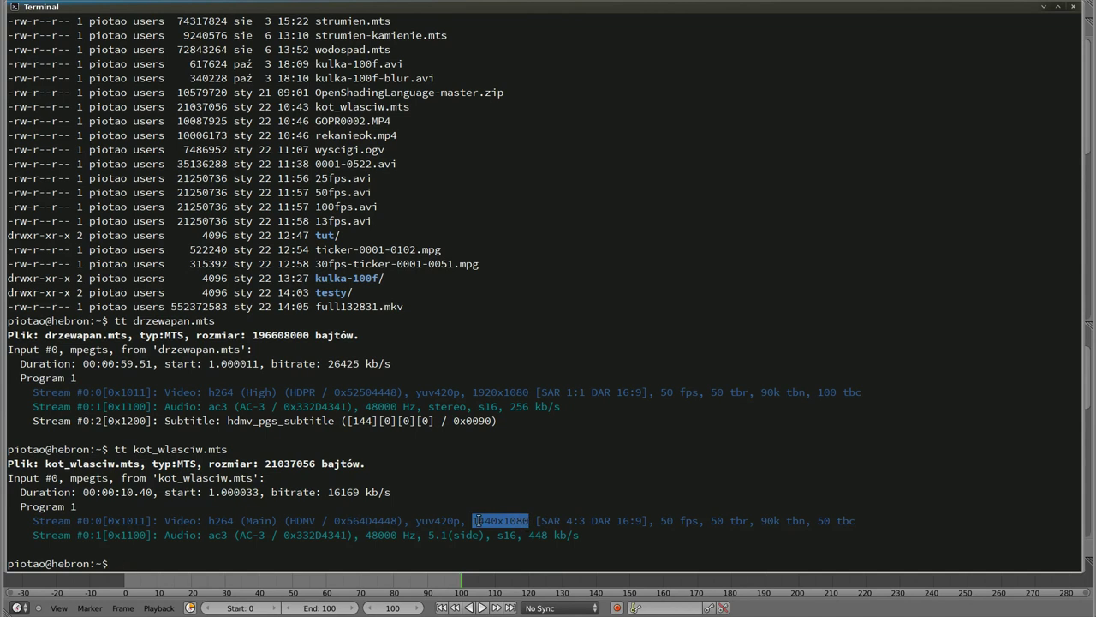
left_click(519, 520)
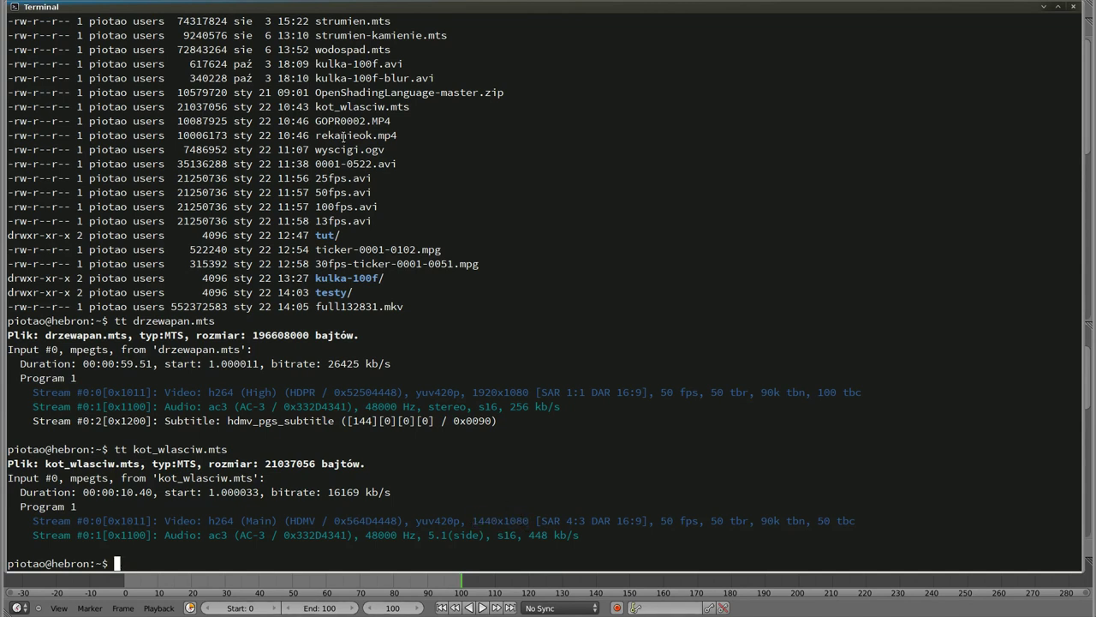
Step: Show GOPR0002.MP4's stream info: 848x480 at 240 fps, with its metadata lines
left_click_drag(317, 121, 391, 121)
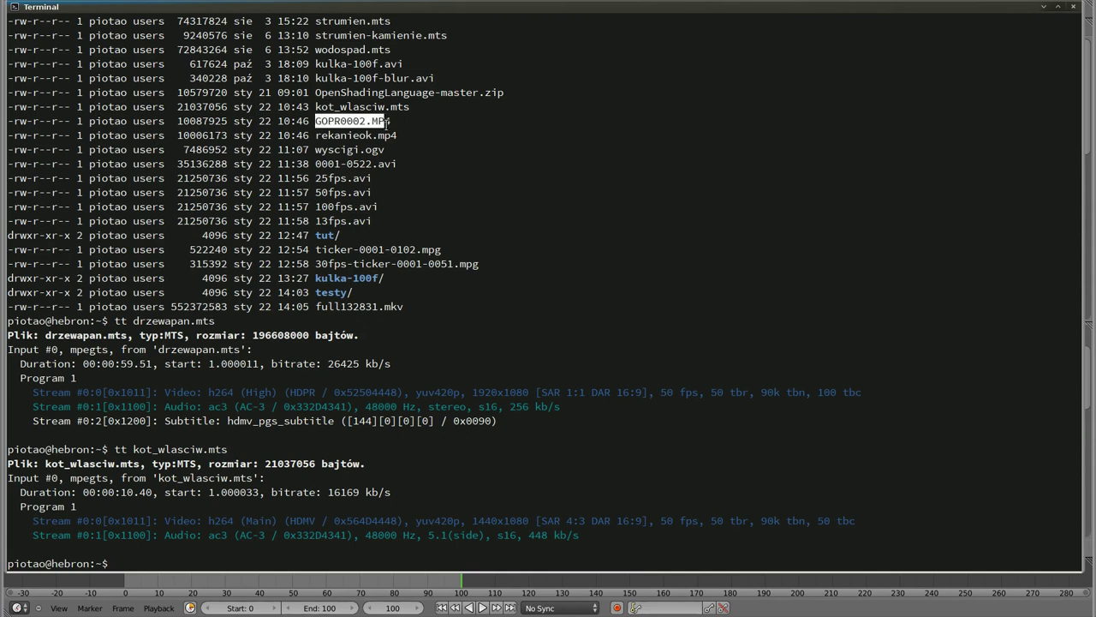
type("tt")
middle_click(377, 264)
key("Return")
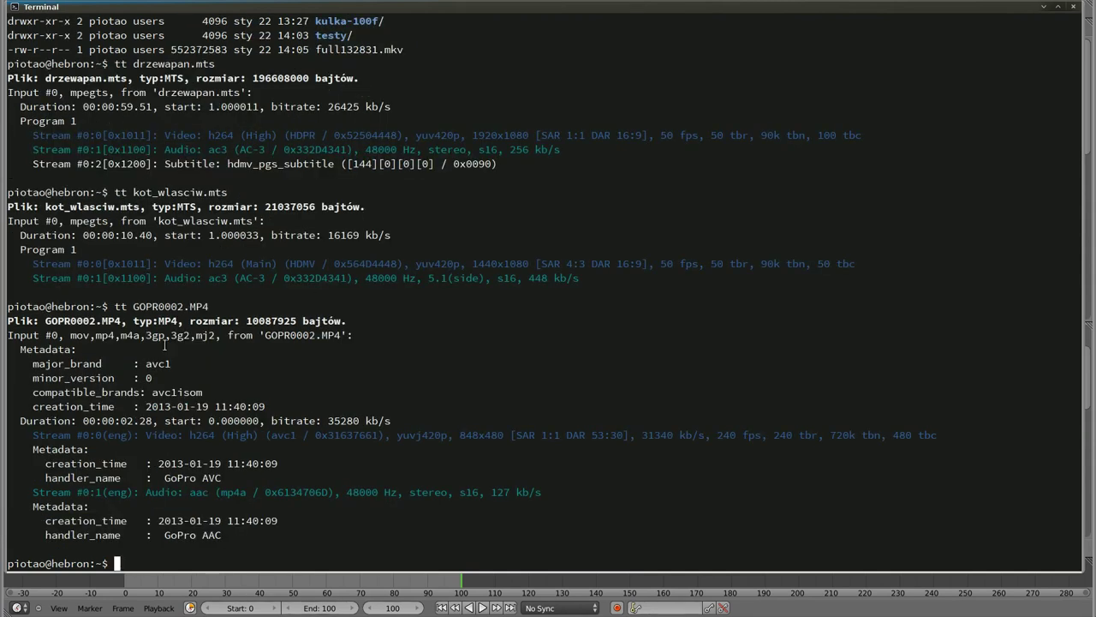
left_click_drag(24, 358, 206, 392)
left_click(181, 387)
left_click_drag(718, 436, 759, 435)
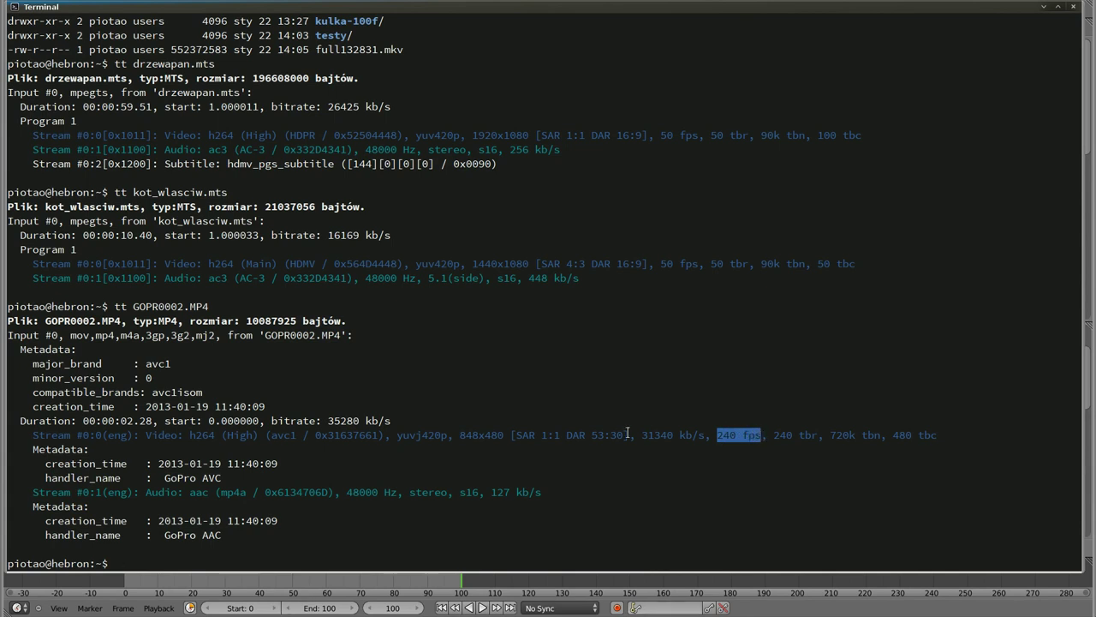
left_click_drag(459, 434, 505, 434)
left_click(503, 435)
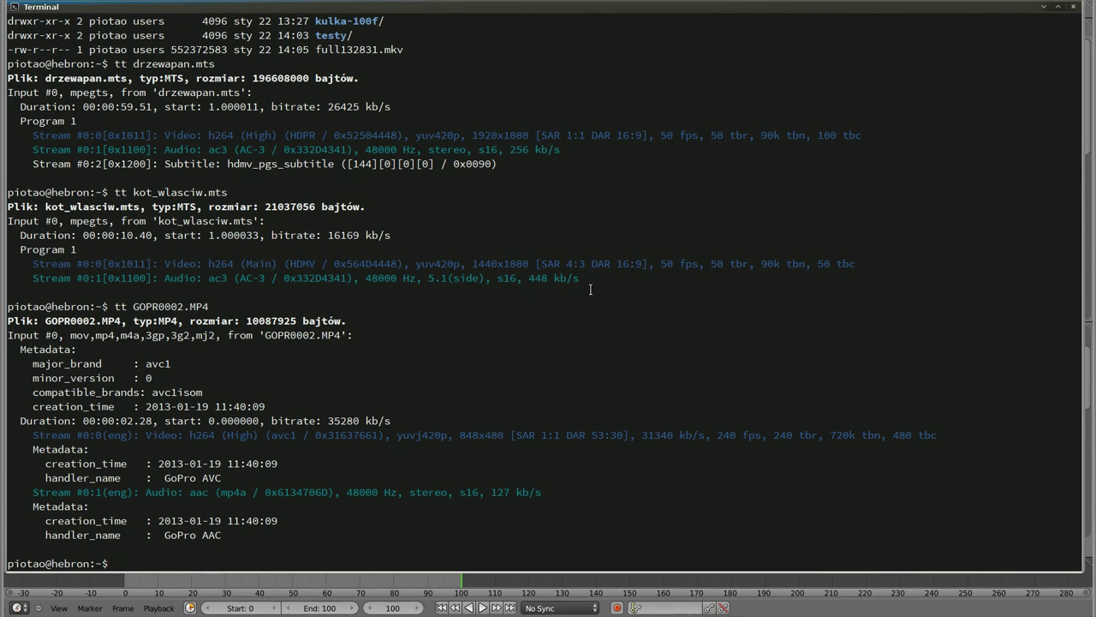
Step: Compare the 50 fps and 240 fps rates with wyscigi.3gp's 26.16 fps
double_click(666, 264)
double_click(724, 435)
scroll(591, 291, "up", 5)
scroll(584, 297, "up", 3)
scroll(584, 297, "up", 8)
left_click_drag(606, 179, 634, 182)
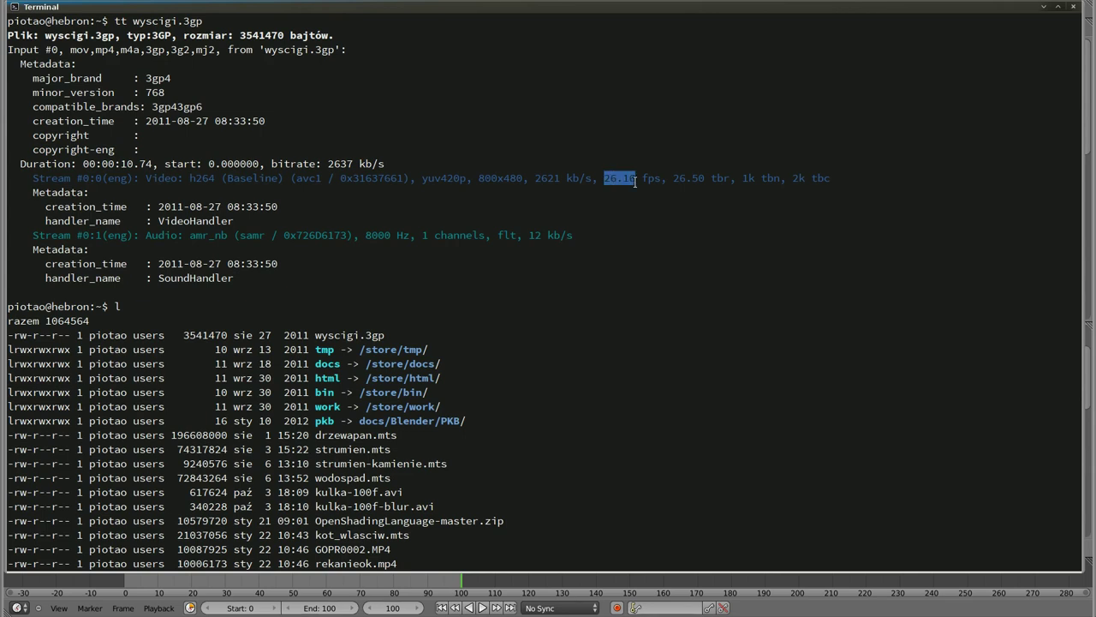
scroll(626, 250, "down", 7)
scroll(514, 223, "down", 1)
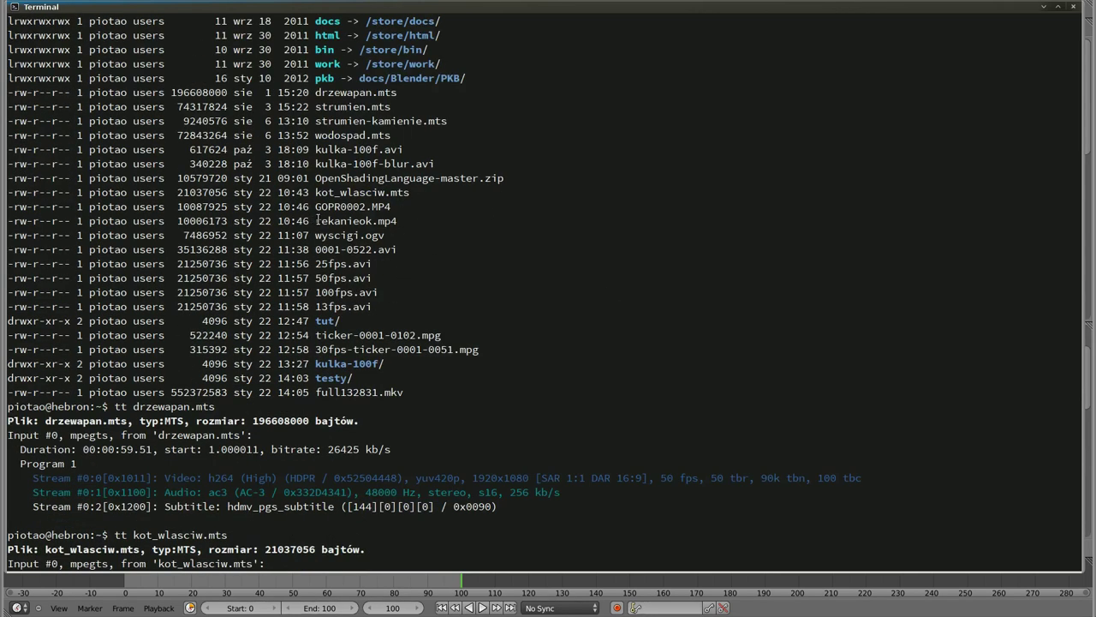
Step: Show rekanieok.mp4's stream info (848x480, 240 fps) and relist the directory
left_click_drag(318, 220, 397, 221)
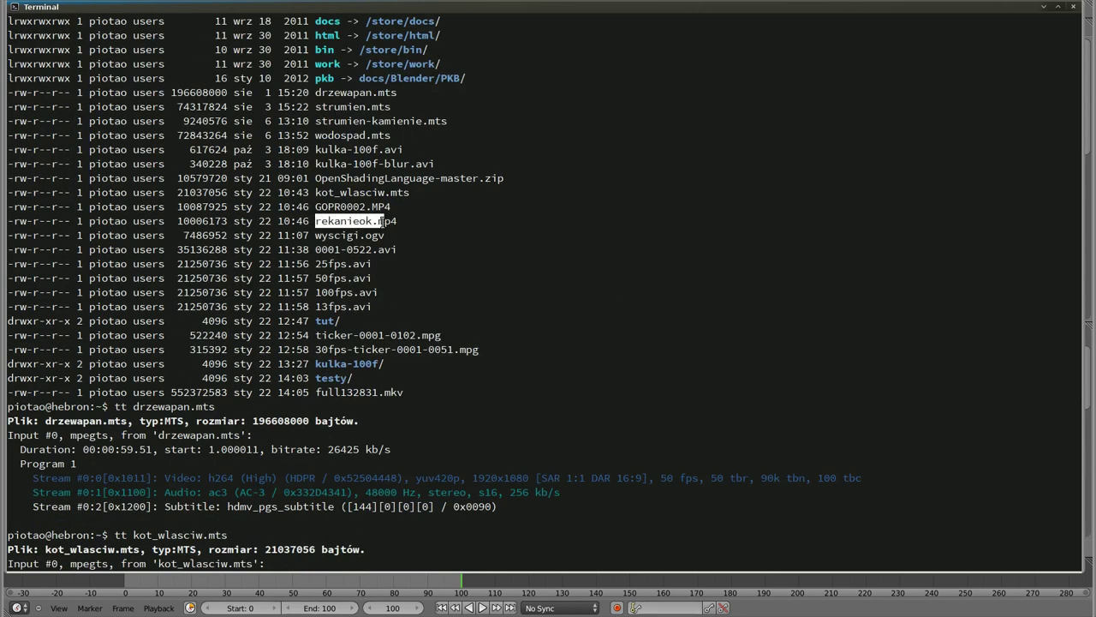
type("tt")
middle_click(380, 292)
key("Return")
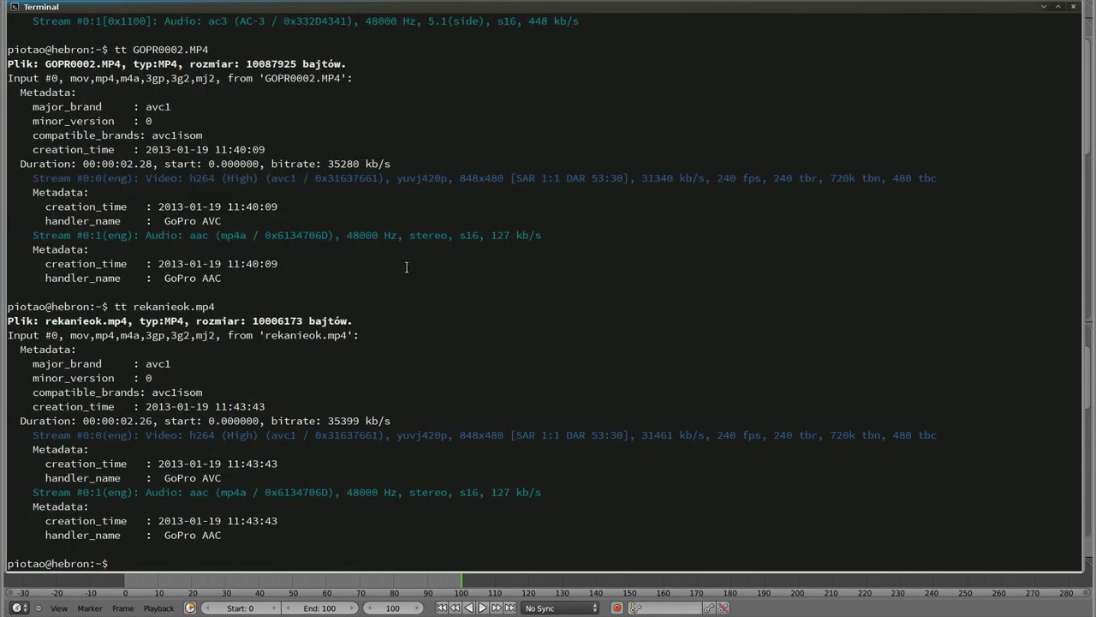
type("l")
key("Return")
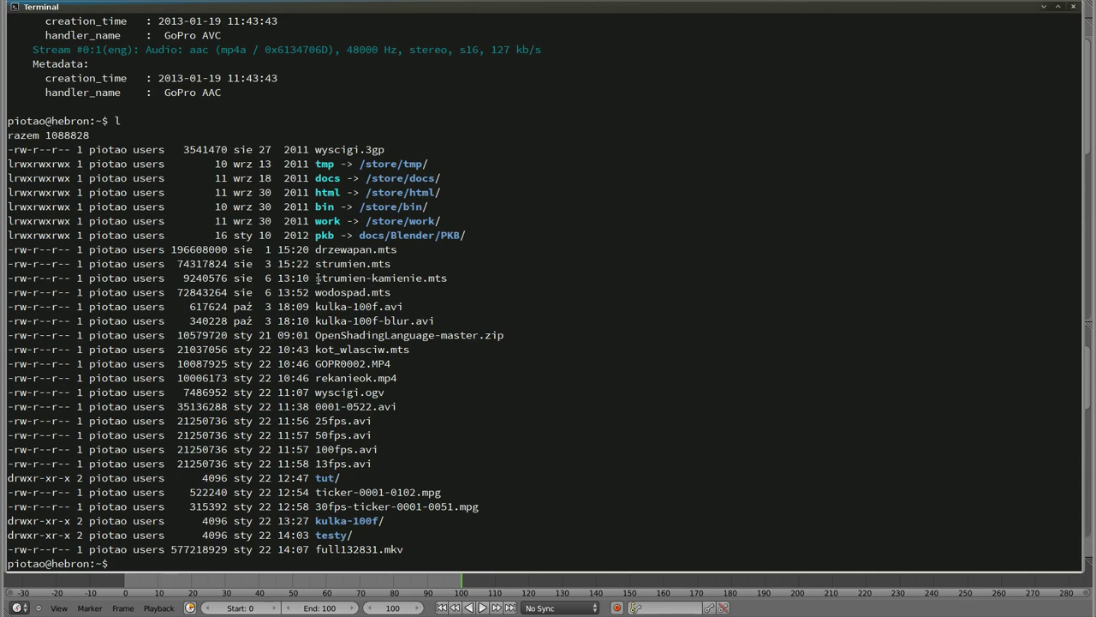
Step: Show ticker-0001-0102.mpg's stream info: 60 fps video with s16 audio
left_click_drag(316, 277, 447, 278)
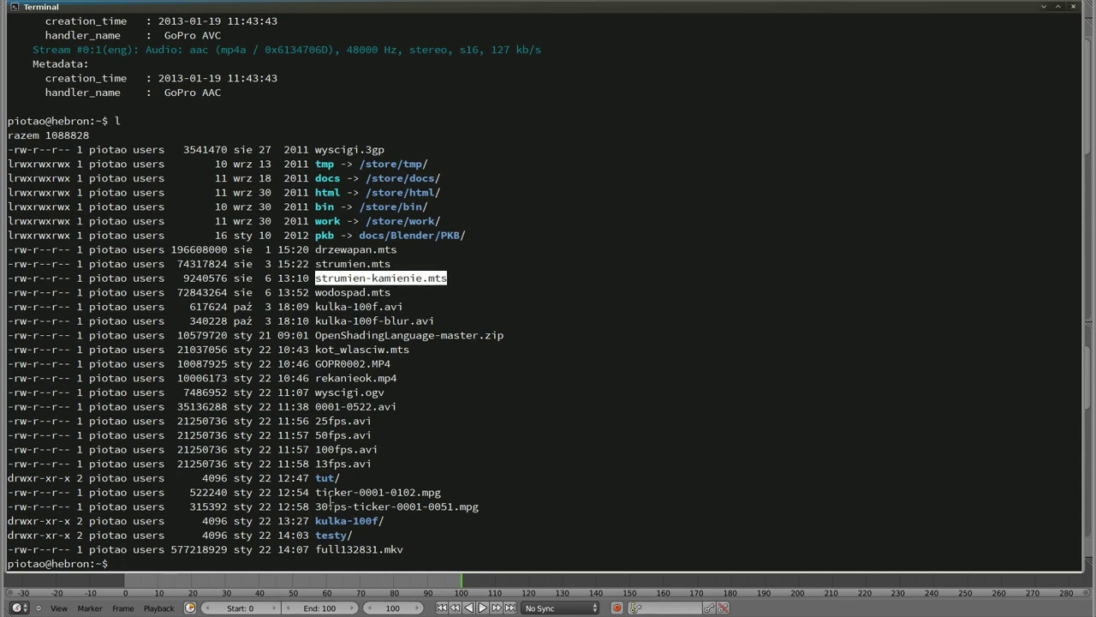
left_click_drag(316, 493, 441, 491)
type("tt")
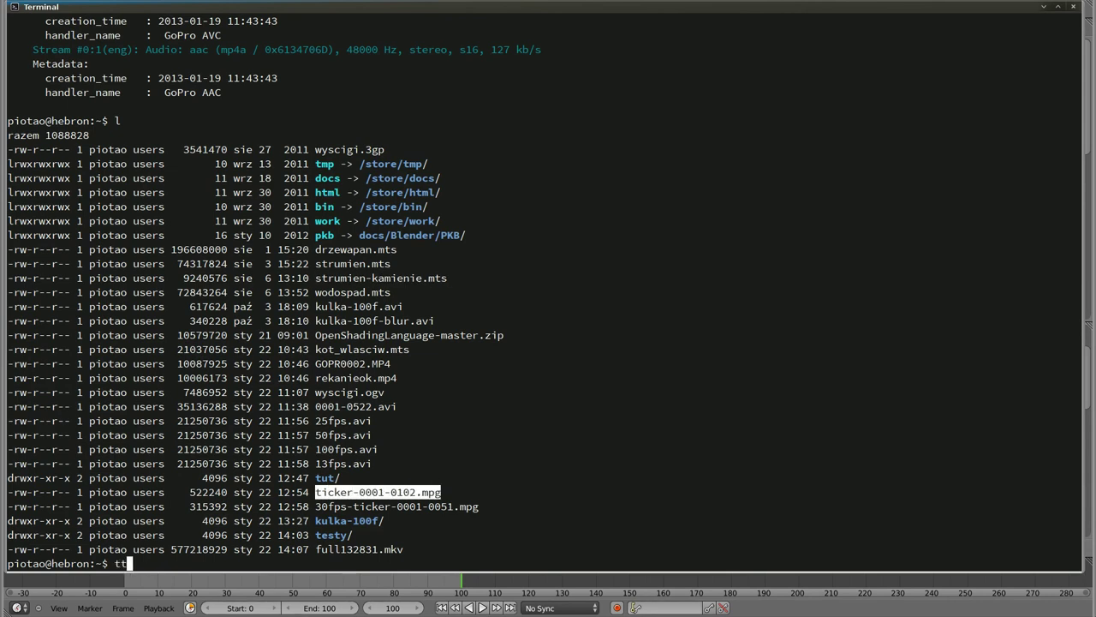
middle_click(440, 492)
key("Return")
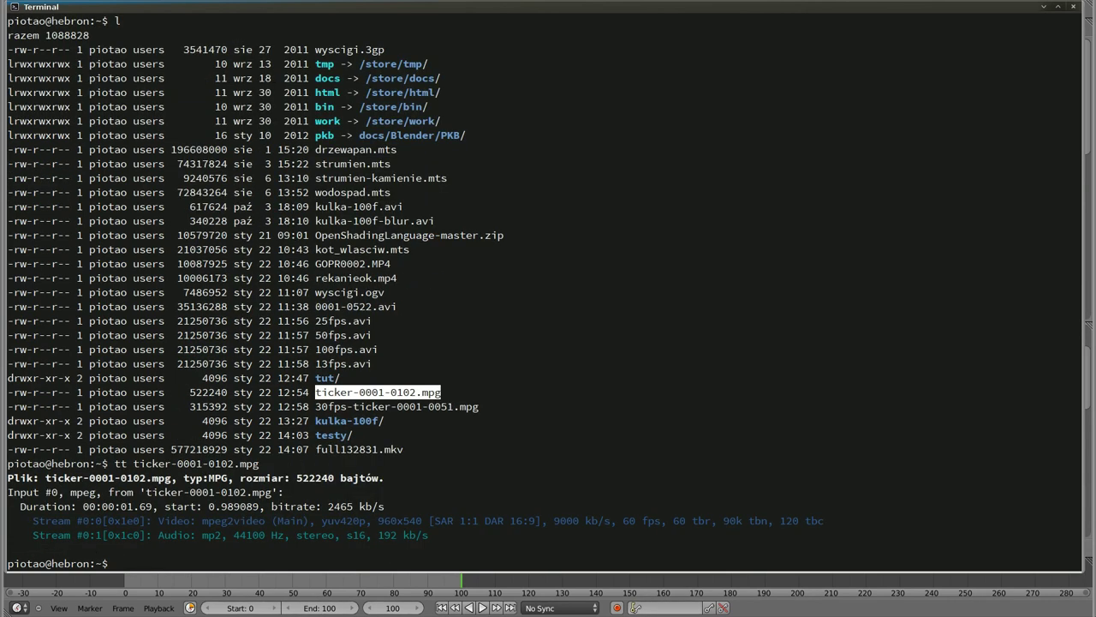
left_click_drag(623, 520, 658, 520)
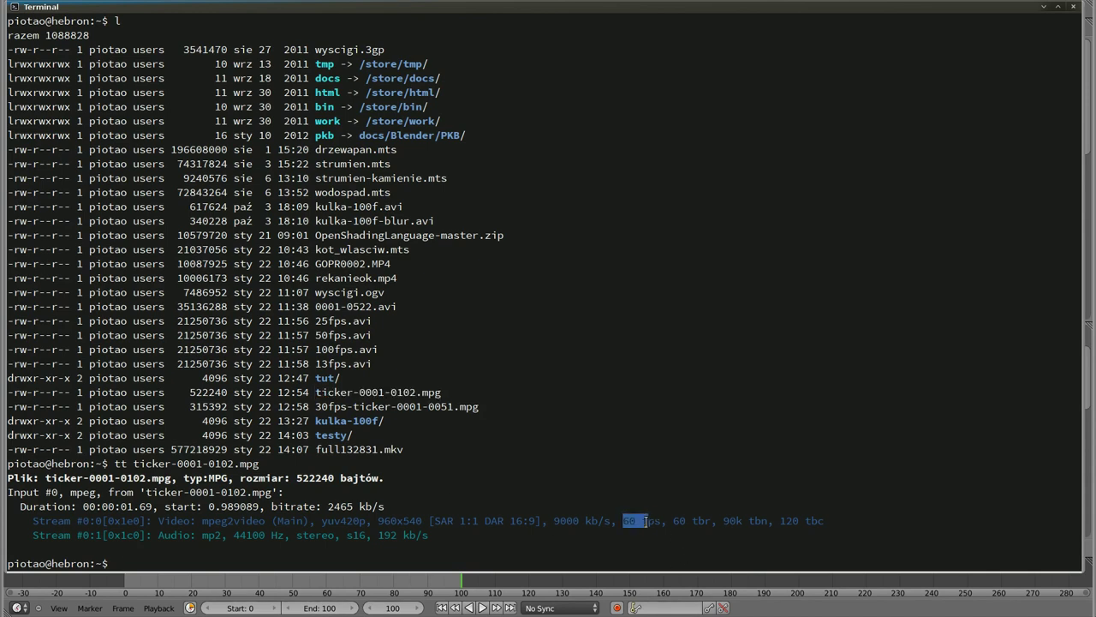
left_click_drag(346, 536, 367, 537)
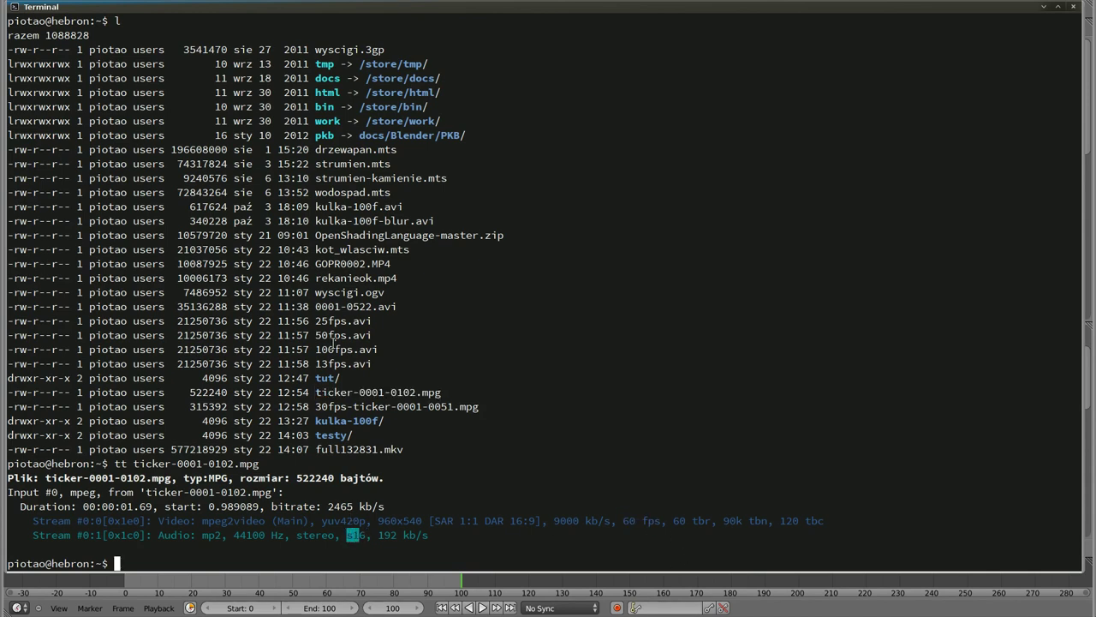
Step: Show 13fps.avi's stream info, confirming its 13 tbr frame rate
left_click_drag(317, 363, 381, 364)
key("ctrl+c")
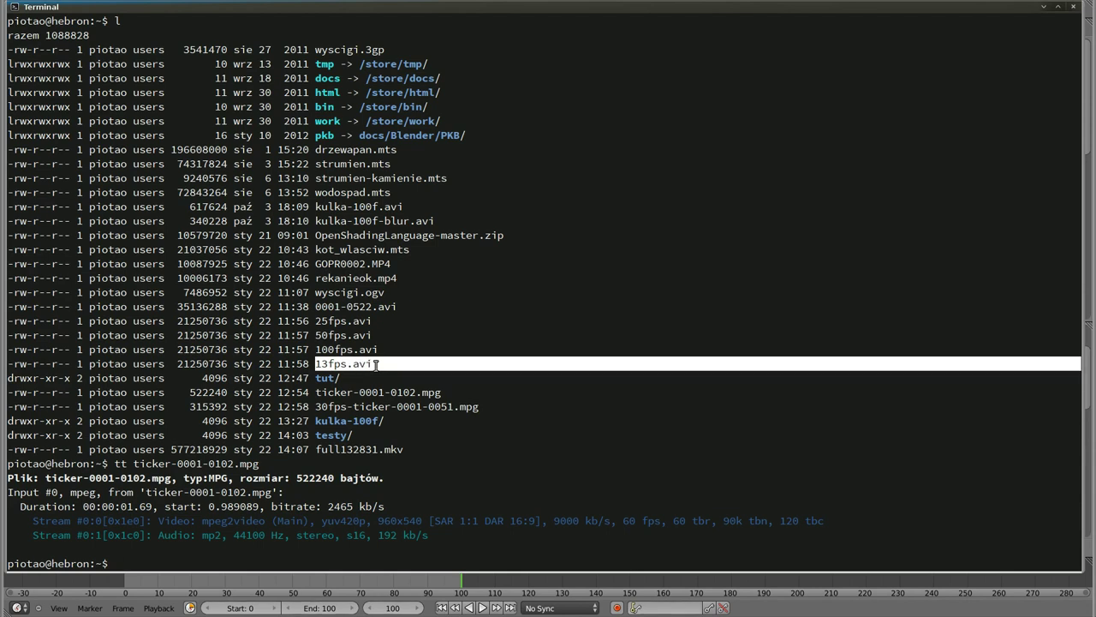
type("tt")
key("shift+Insert")
key("Return")
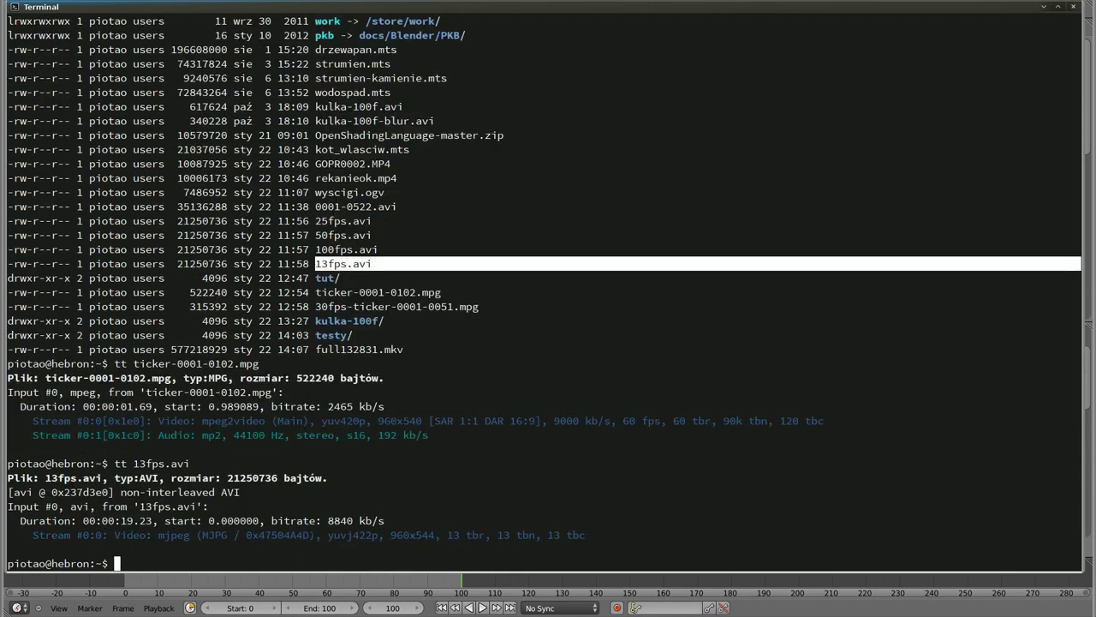
left_click_drag(447, 535, 491, 536)
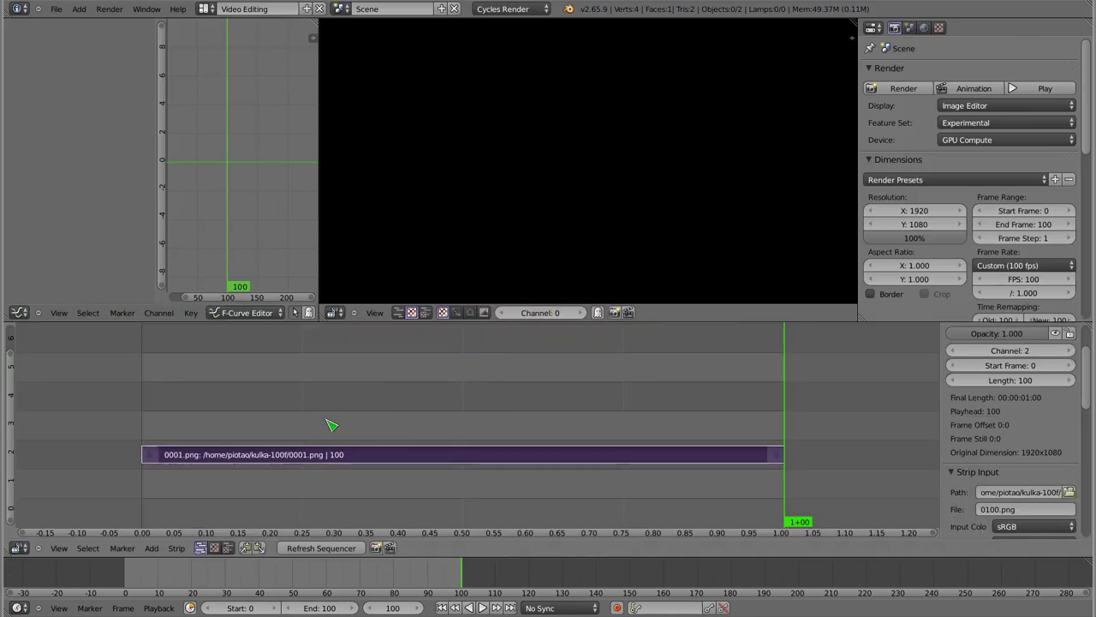
Step: Start adding a movie strip from the testy folder, then cancel it
key("Delete")
key("shift+a")
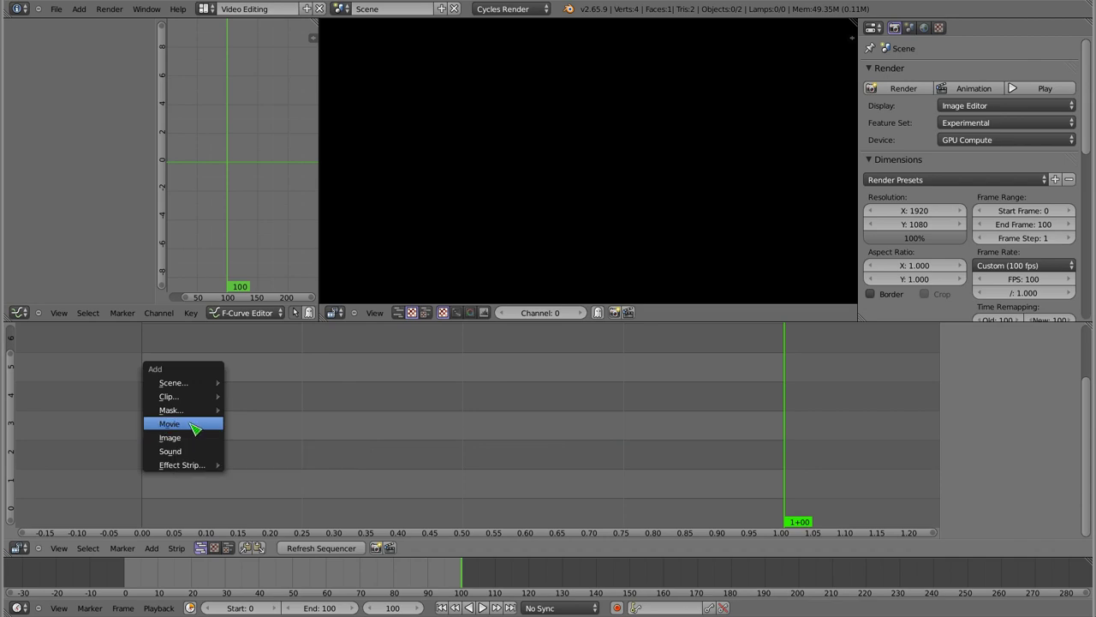
left_click(193, 429)
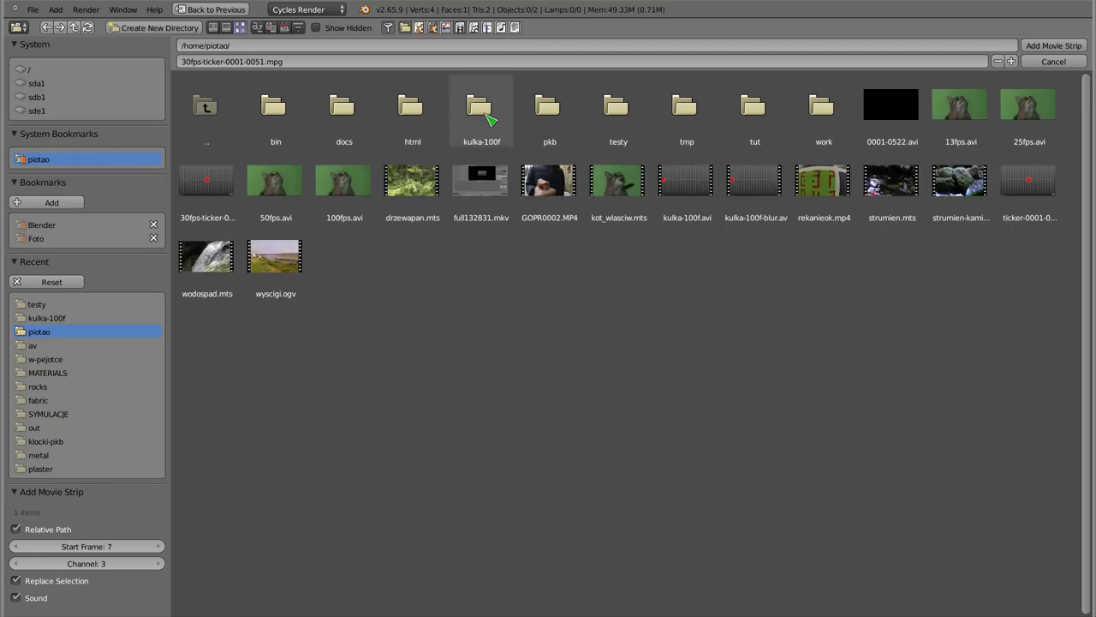
left_click(624, 118)
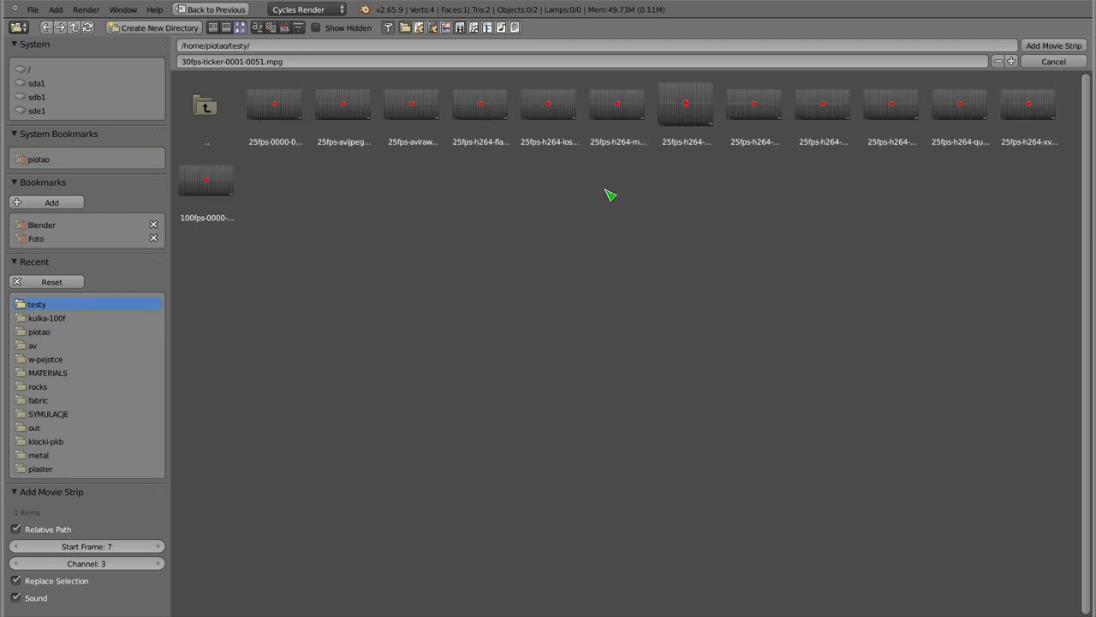
key("Escape")
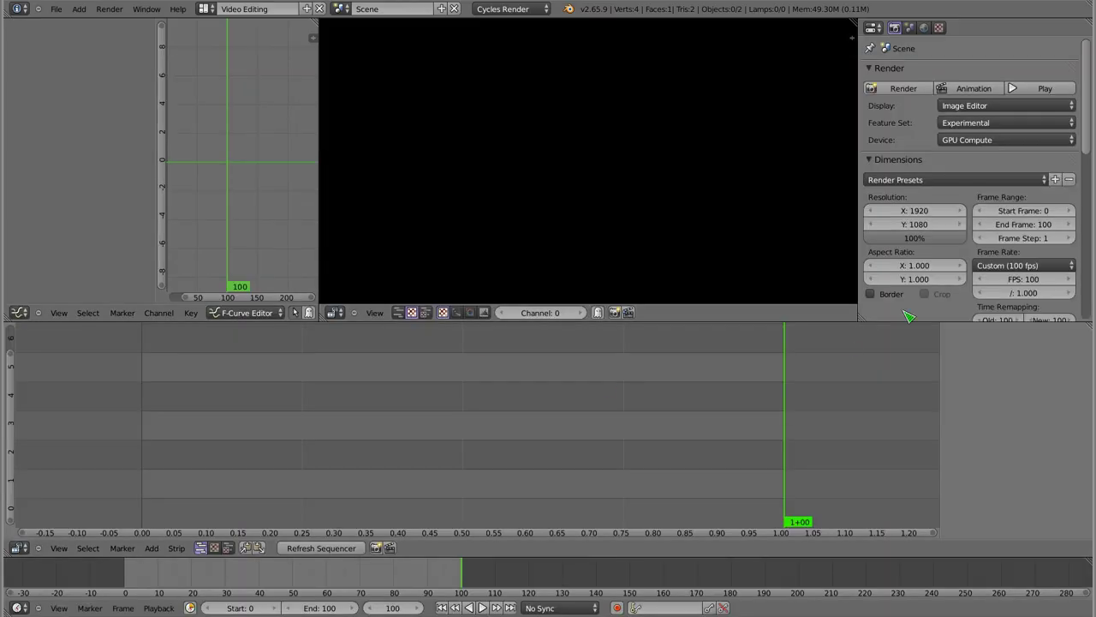
Step: Set the frame rate preset to 25 fps and move the playhead near frame 0
left_click(1019, 266)
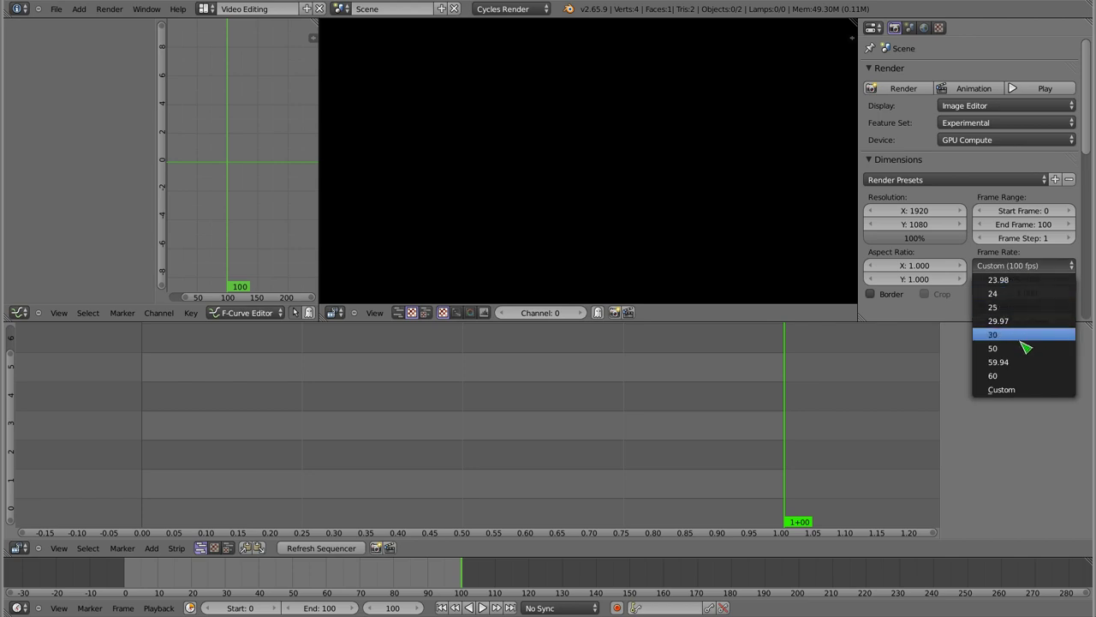
left_click(1024, 307)
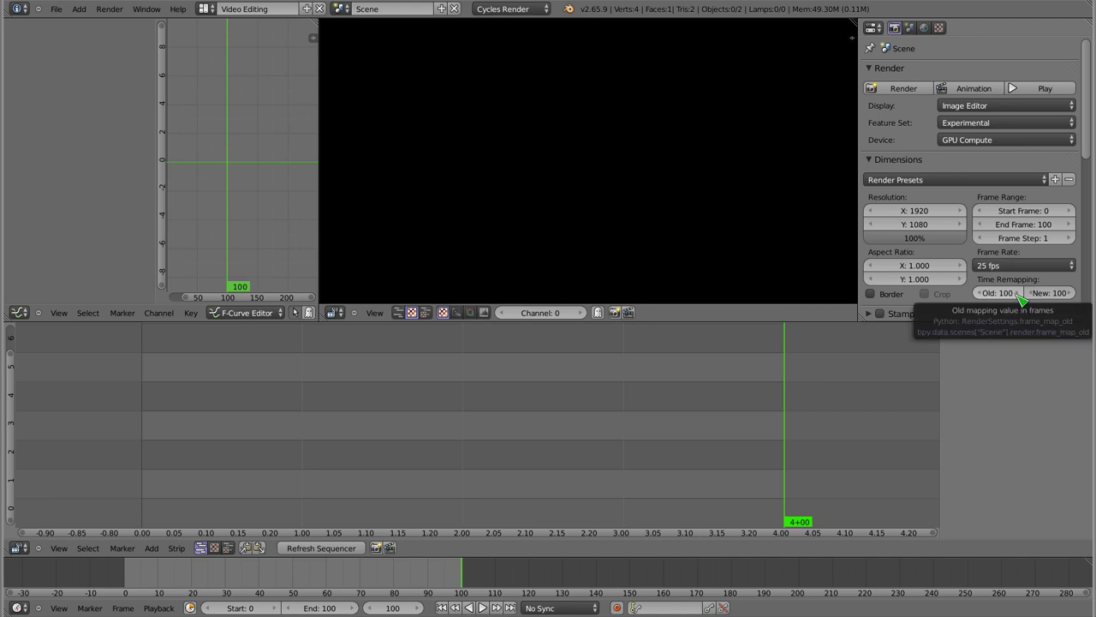
left_click_drag(185, 415, 150, 428)
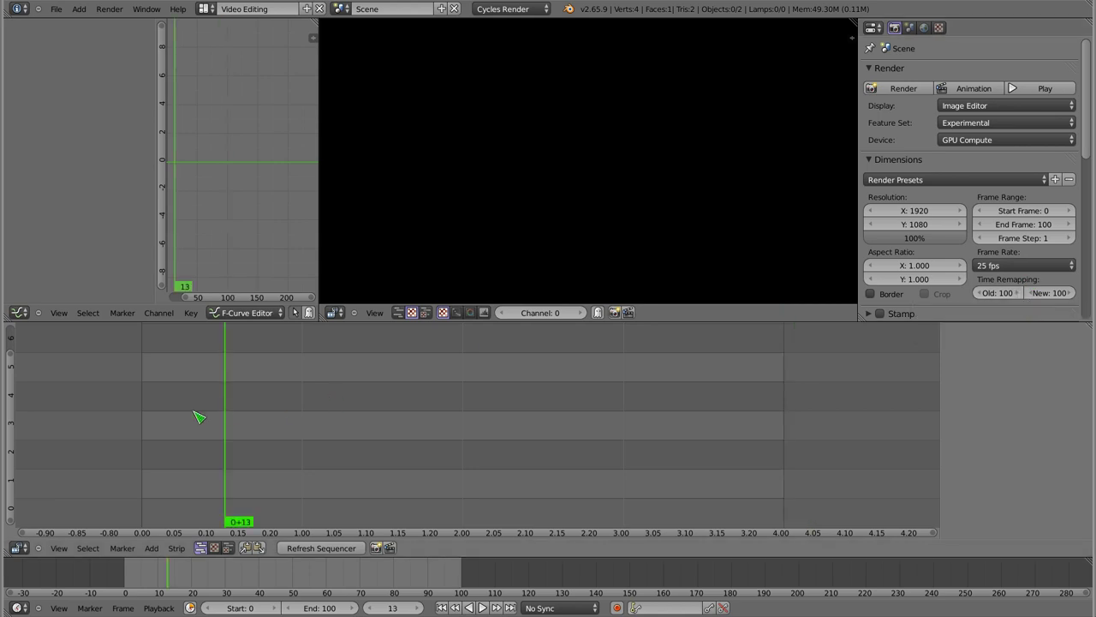
Step: Add 25fps-0000-0100.mkv from the testy folder and place it at frame 0 on channel 3
key("shift+a")
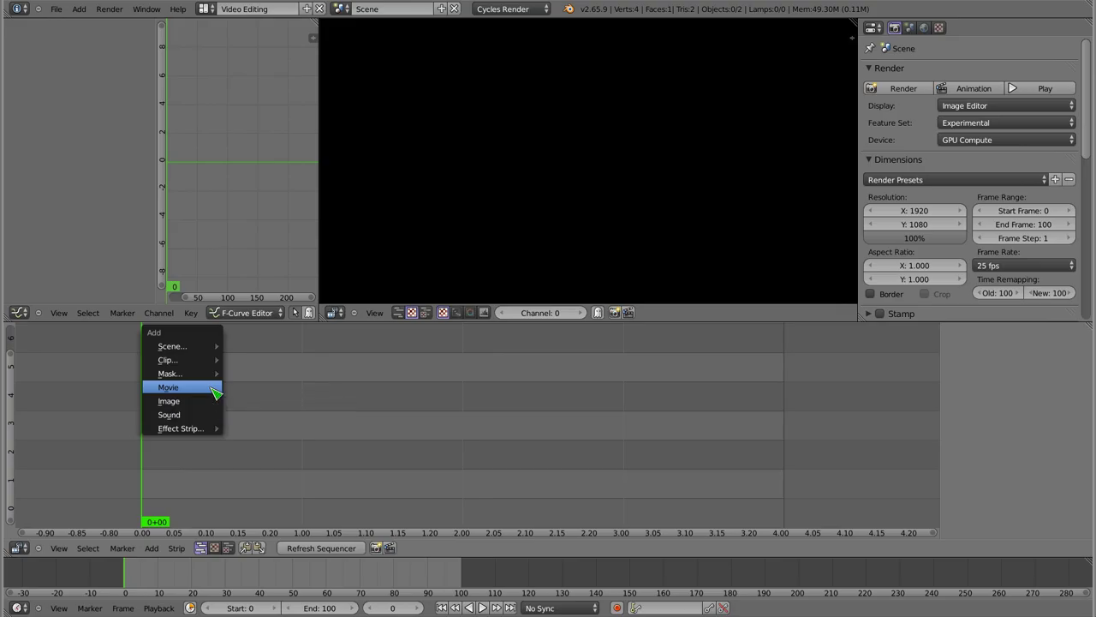
left_click(213, 386)
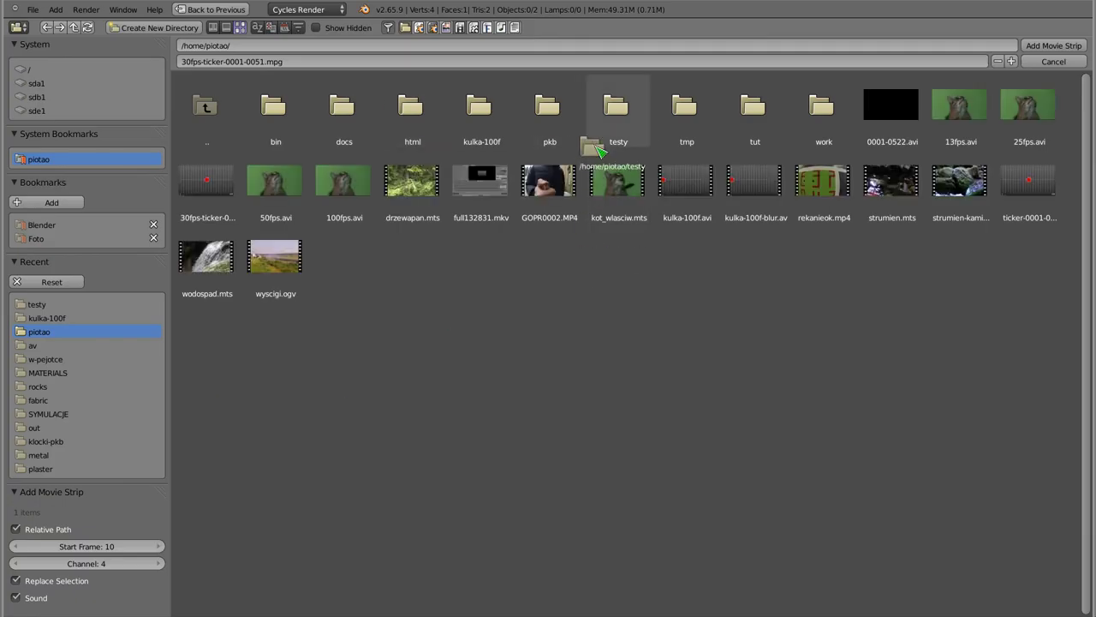
left_click(623, 107)
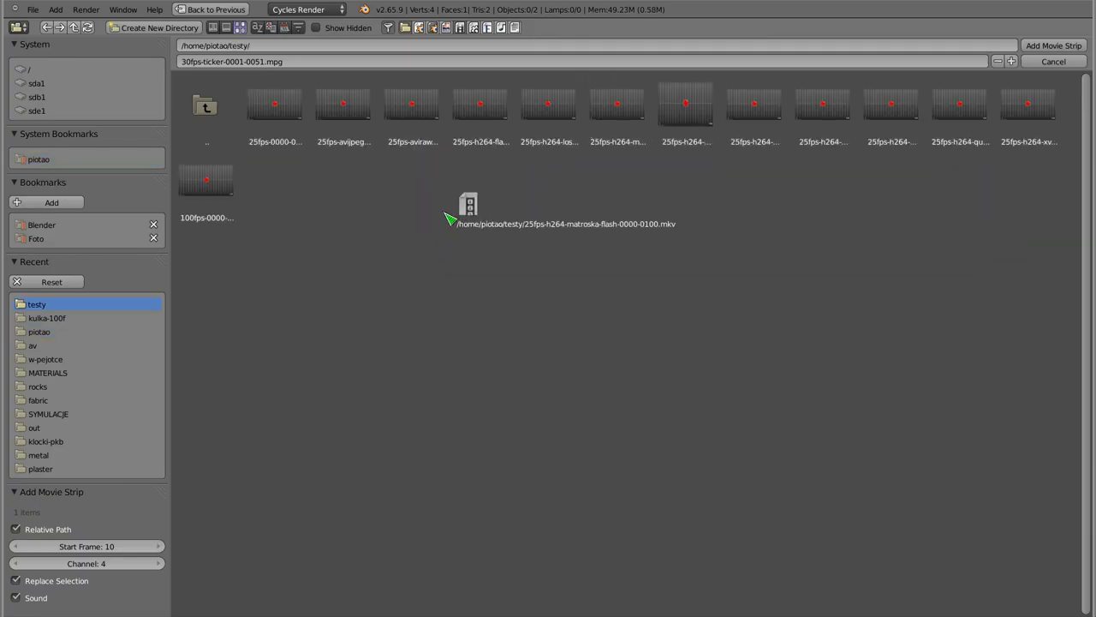
left_click(284, 109)
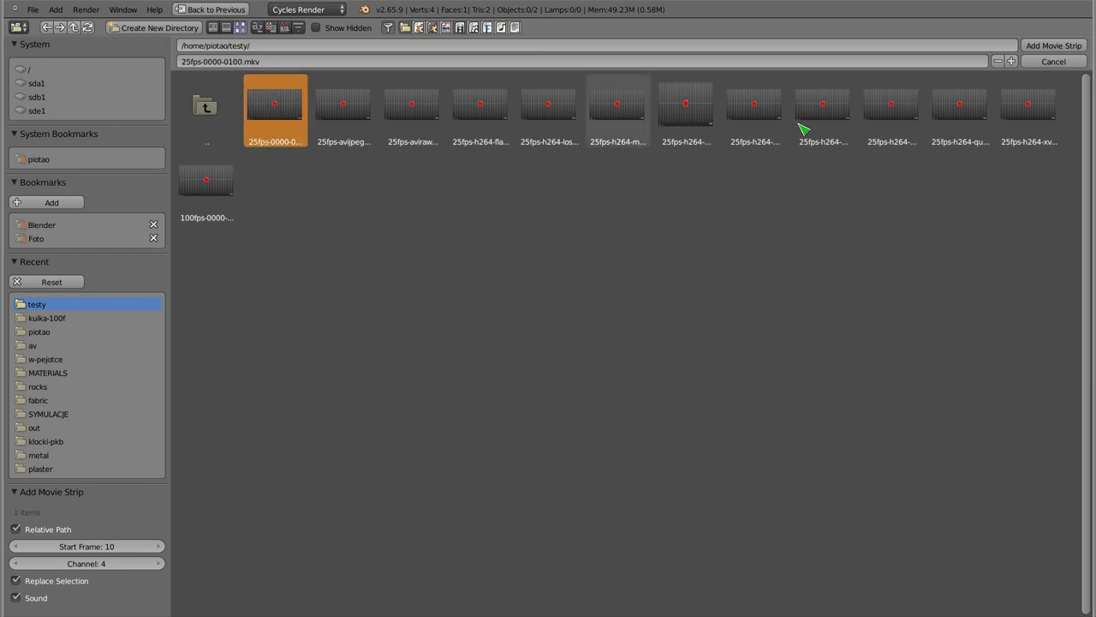
left_click(1077, 43)
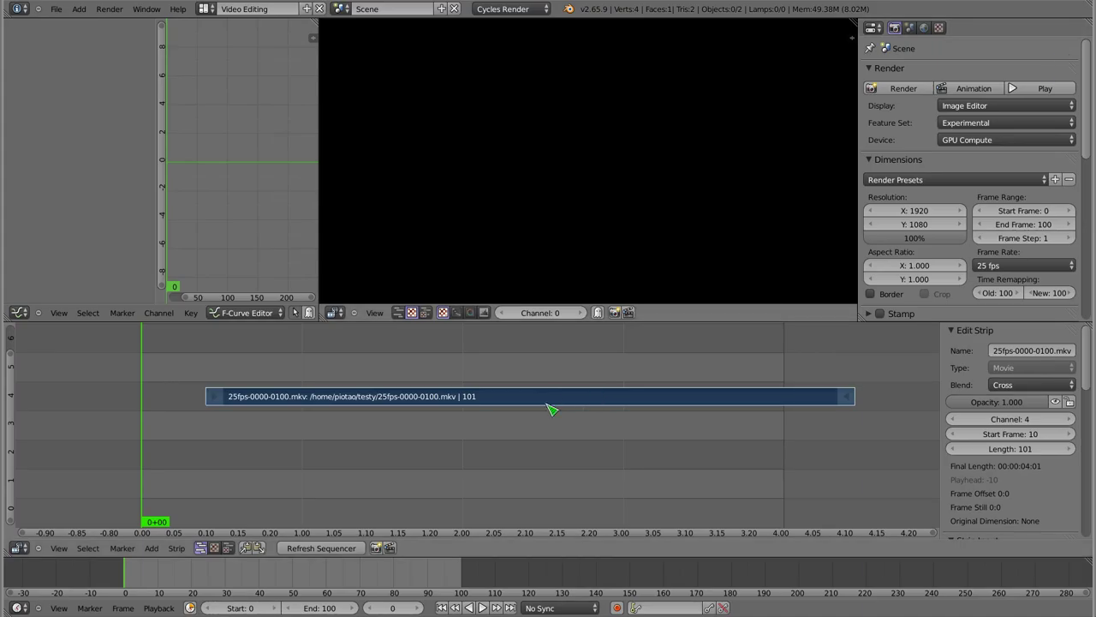
key("g")
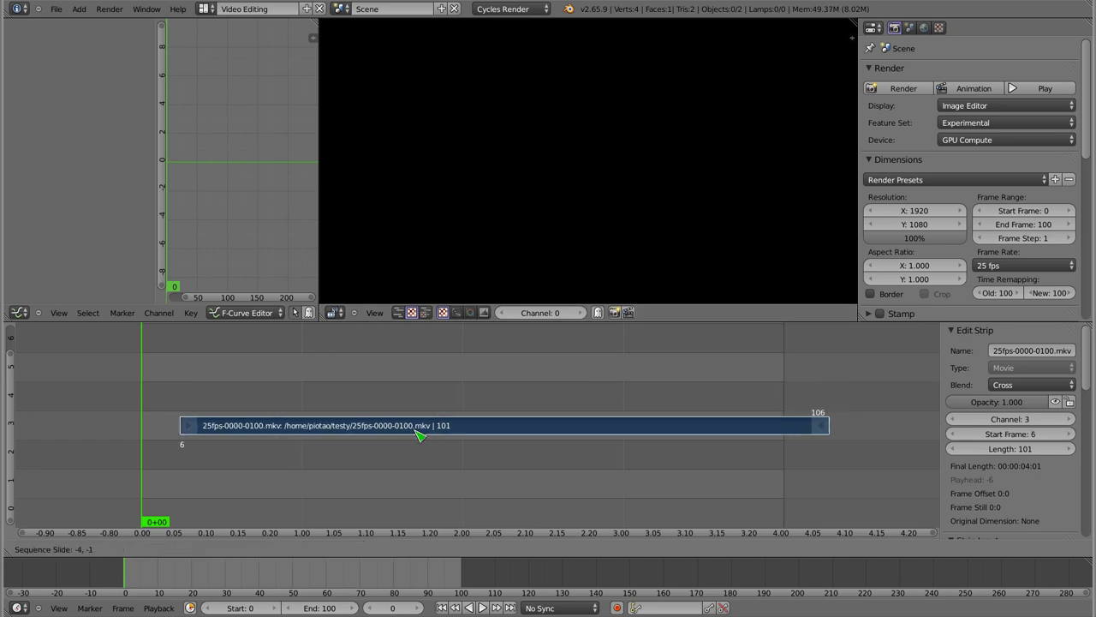
left_click(382, 434)
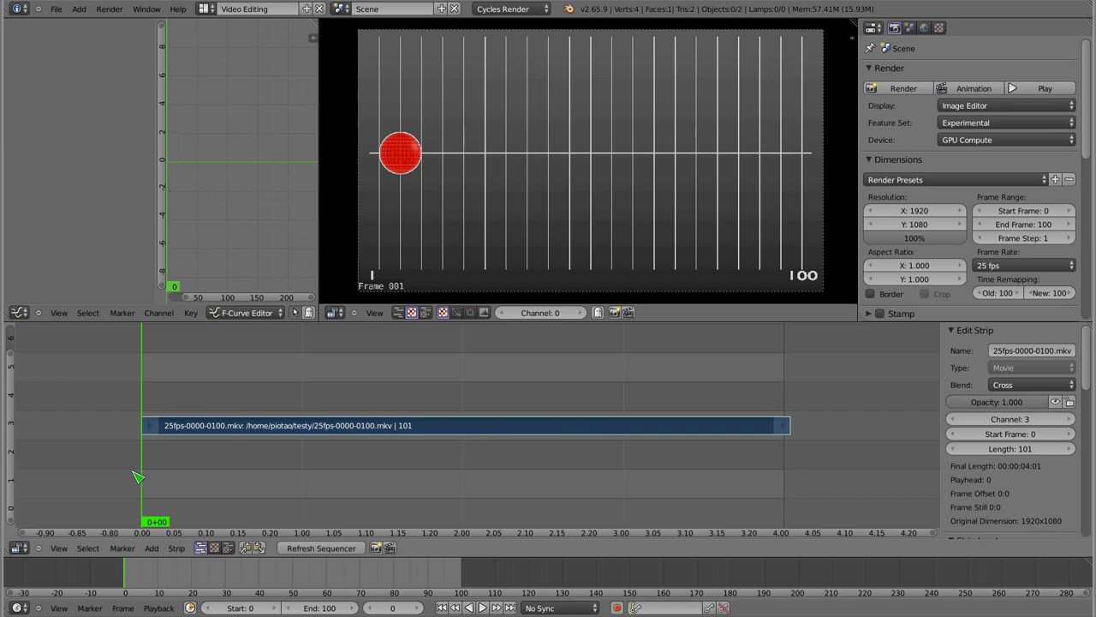
Step: Show the ruler in frames and scrub through the 101-frame clip back to the start
key("ctrl+t")
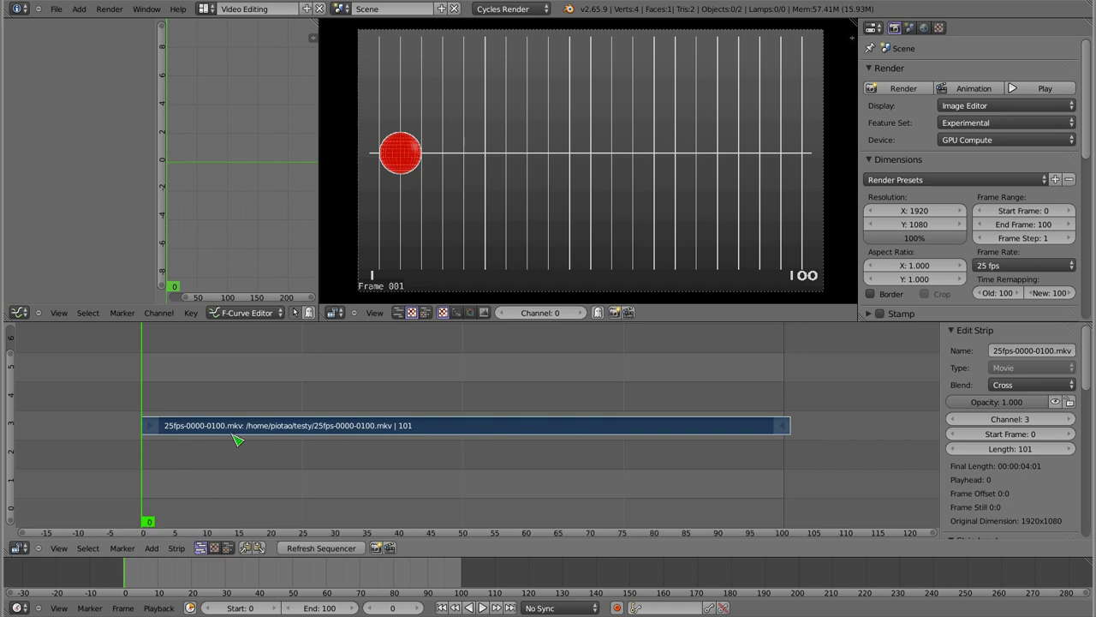
key("shift+Right")
key("Right")
mouse_move(792, 431)
left_mouse_down()
mouse_move(147, 437)
mouse_move(725, 452)
mouse_move(143, 441)
left_mouse_up()
Step: Switch the ruler back to seconds, jump to frame 100, then scrub to the first frame
key("ctrl+t")
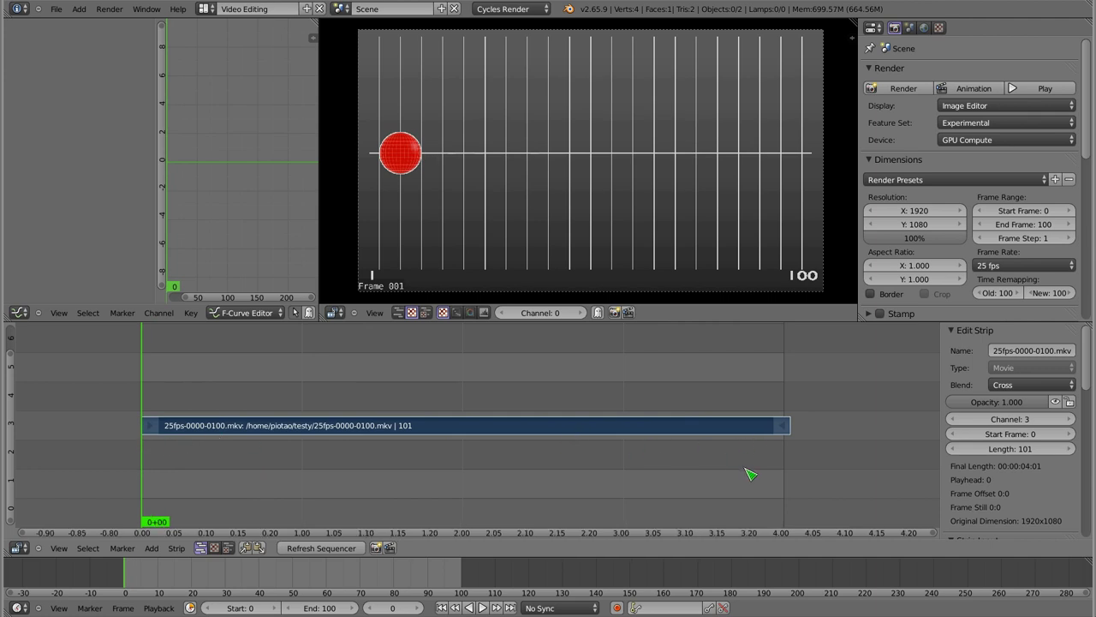
left_click(785, 471)
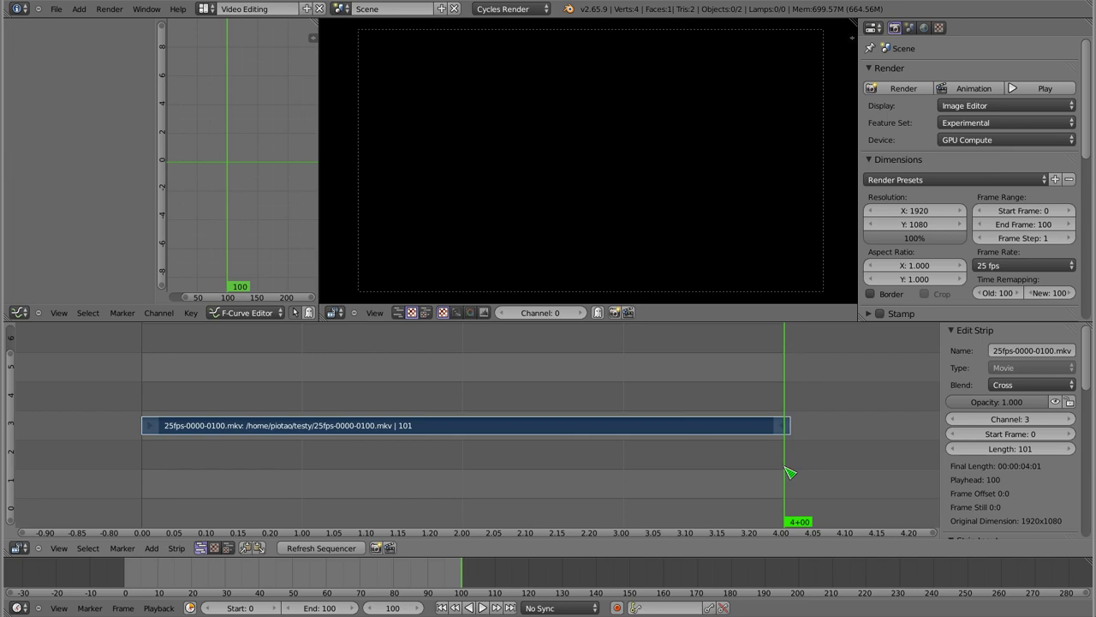
left_click(786, 471)
left_click_drag(194, 403, 144, 407)
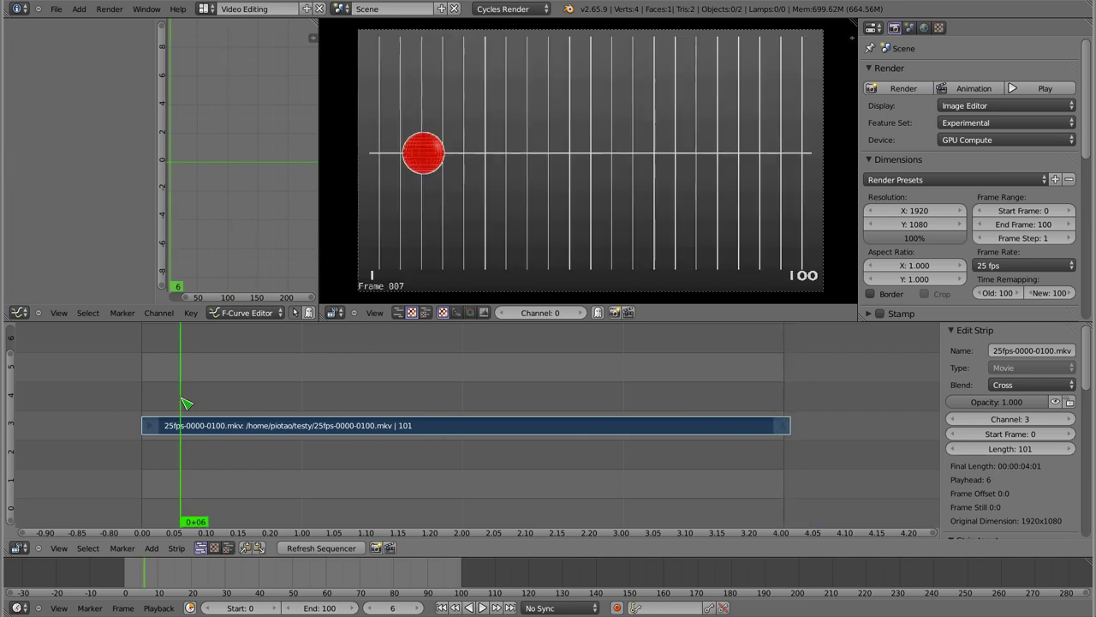
Step: Add 100fps-0000-0100.mkv as a strip and slide it to frame 0 on channel 1
key("shift+a")
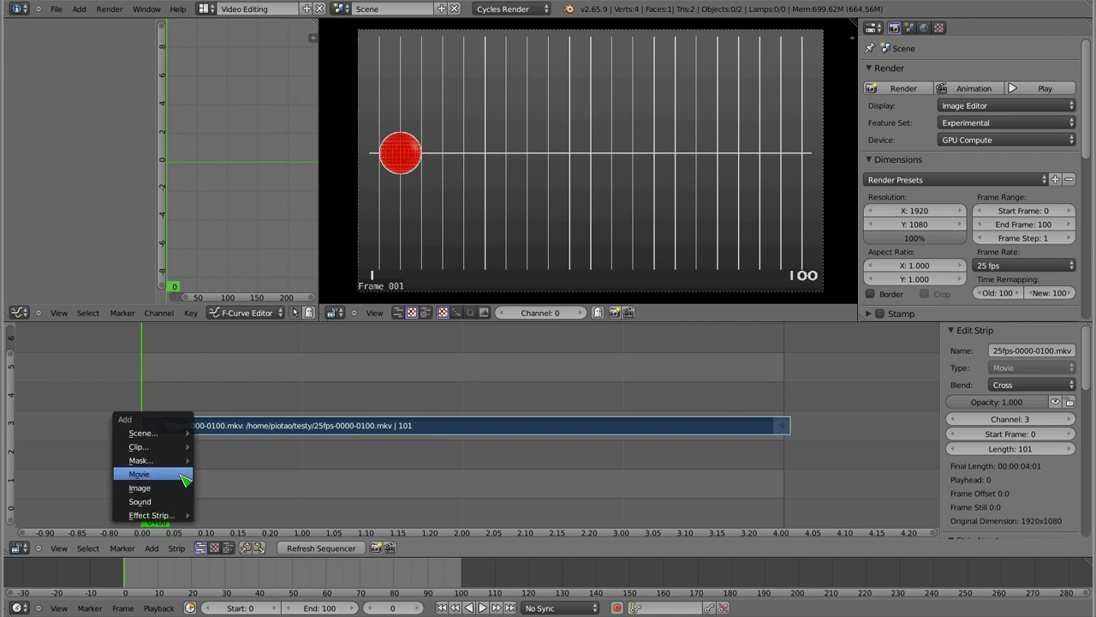
left_click(183, 475)
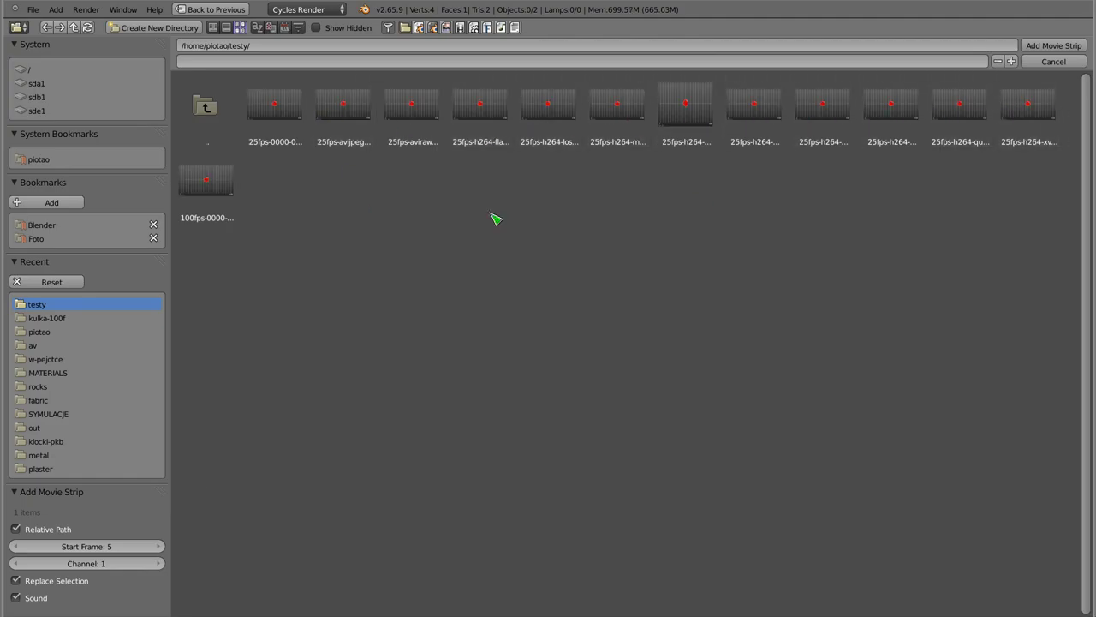
left_click(206, 180)
left_click(1053, 46)
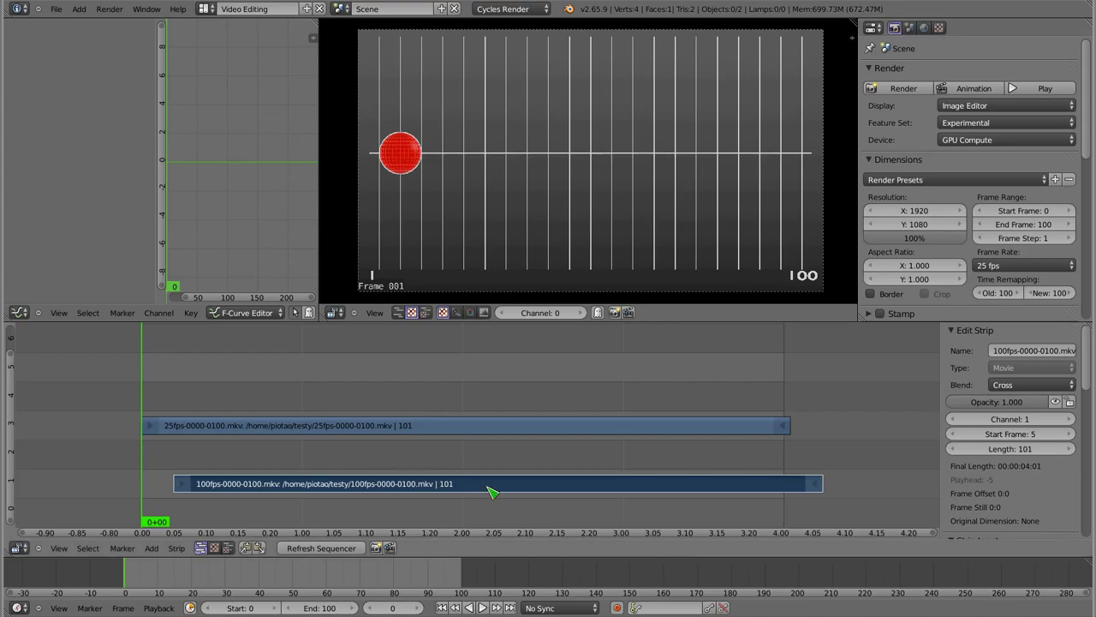
key("g")
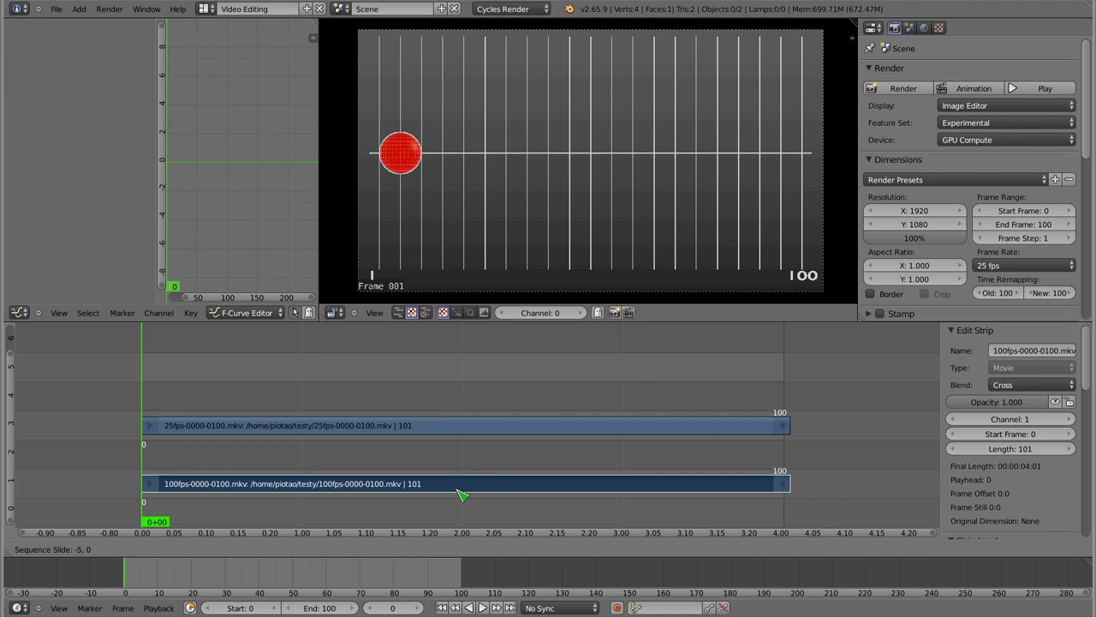
left_click(461, 494)
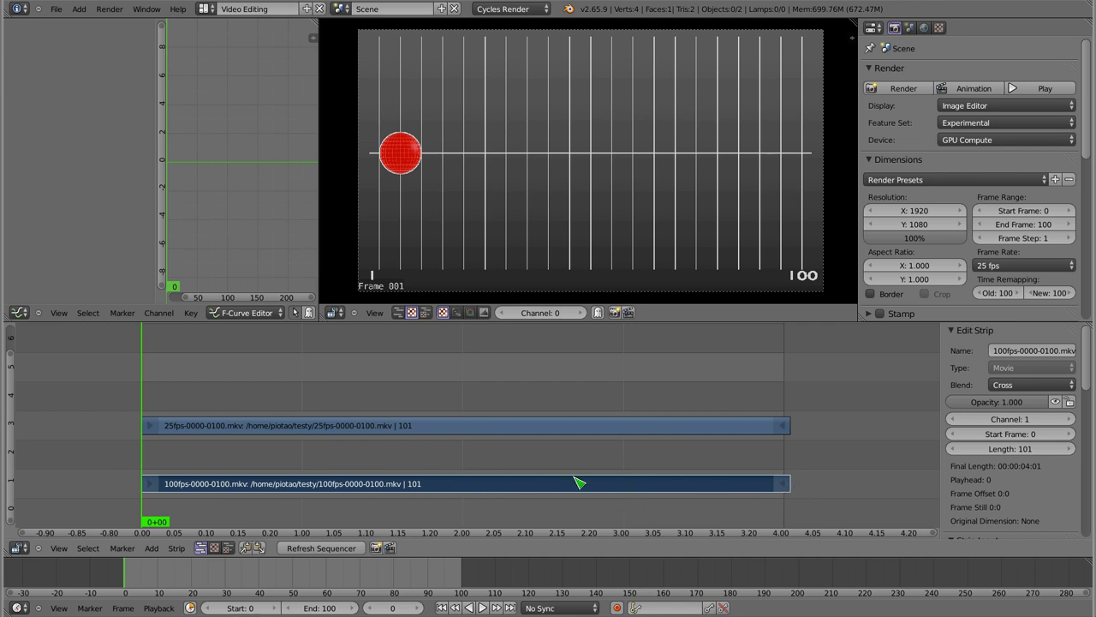
Step: Set the scene frame rate to Custom with 100 FPS
left_click(1024, 266)
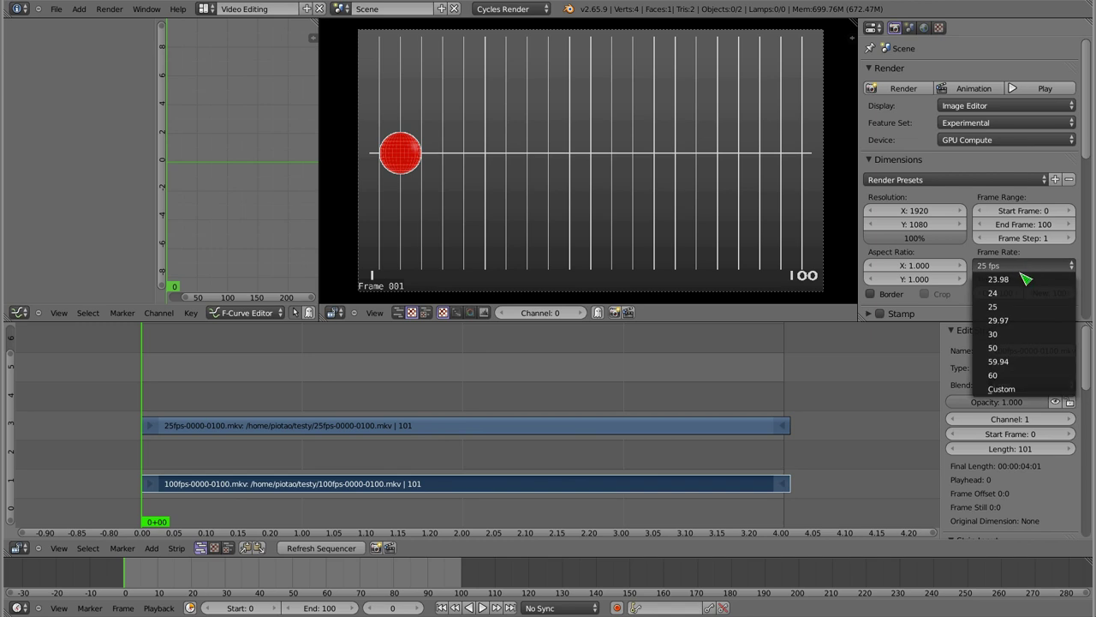
left_click(1033, 265)
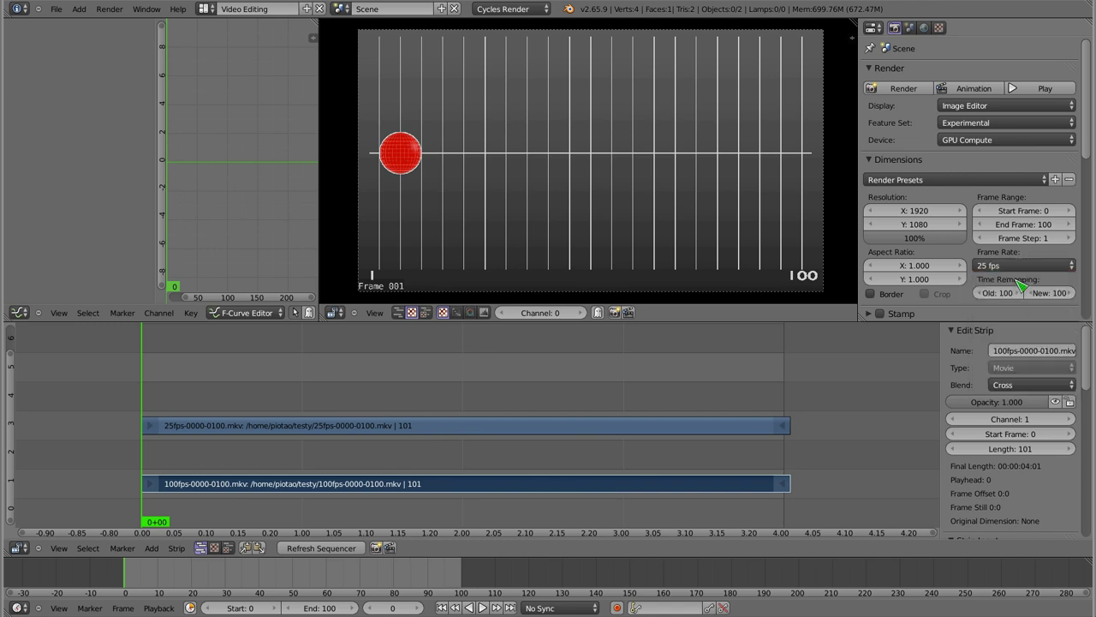
left_click(1019, 267)
left_click(1040, 388)
left_click(1025, 280)
type("100")
key("Return")
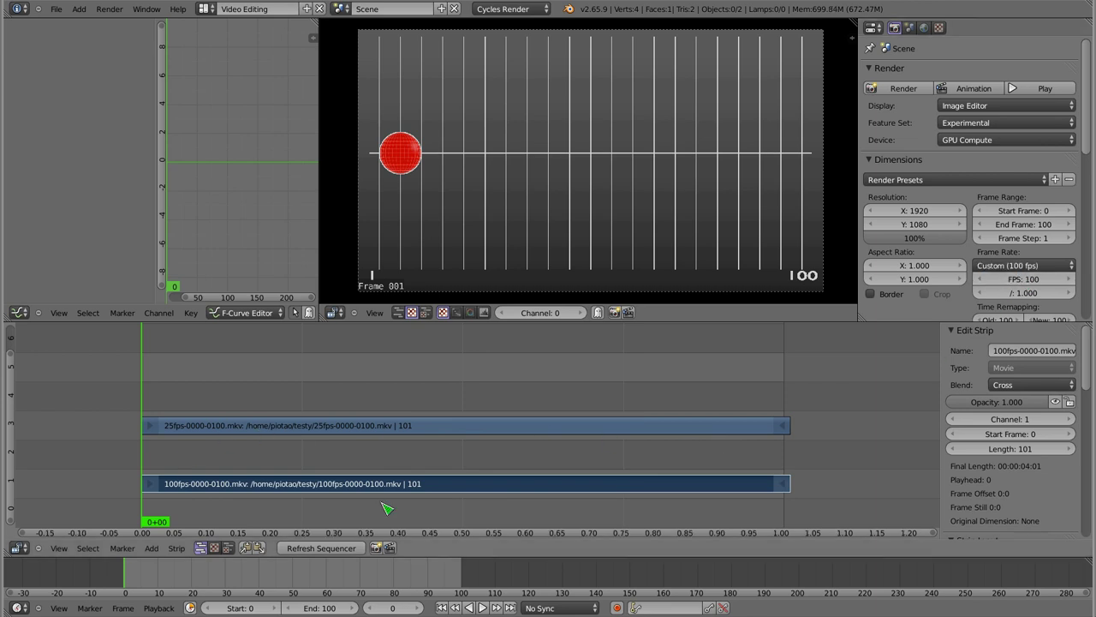
Step: Add another 100fps-0000-0100.mkv strip, keeping it at frame 0 on channel 2
key("shift+a")
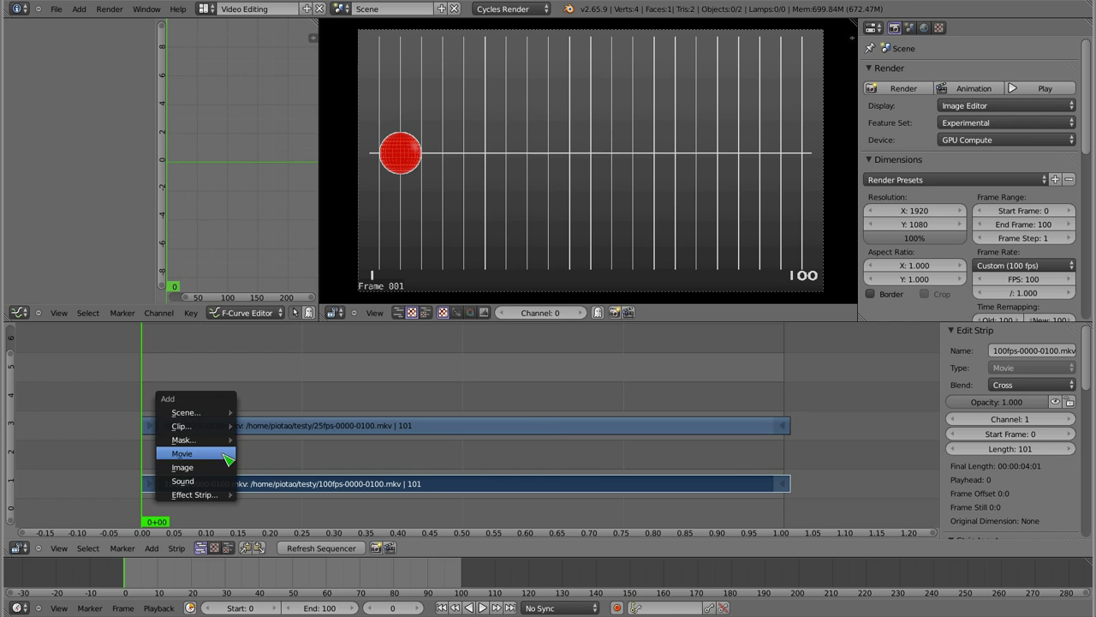
left_click(225, 456)
left_click(206, 184)
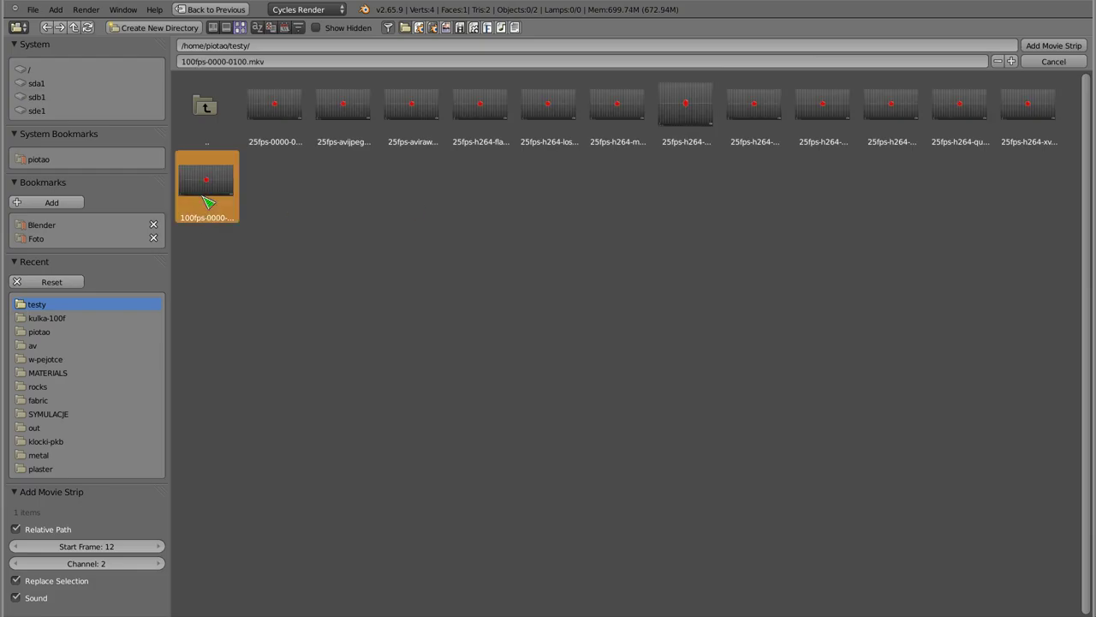
left_click(1060, 47)
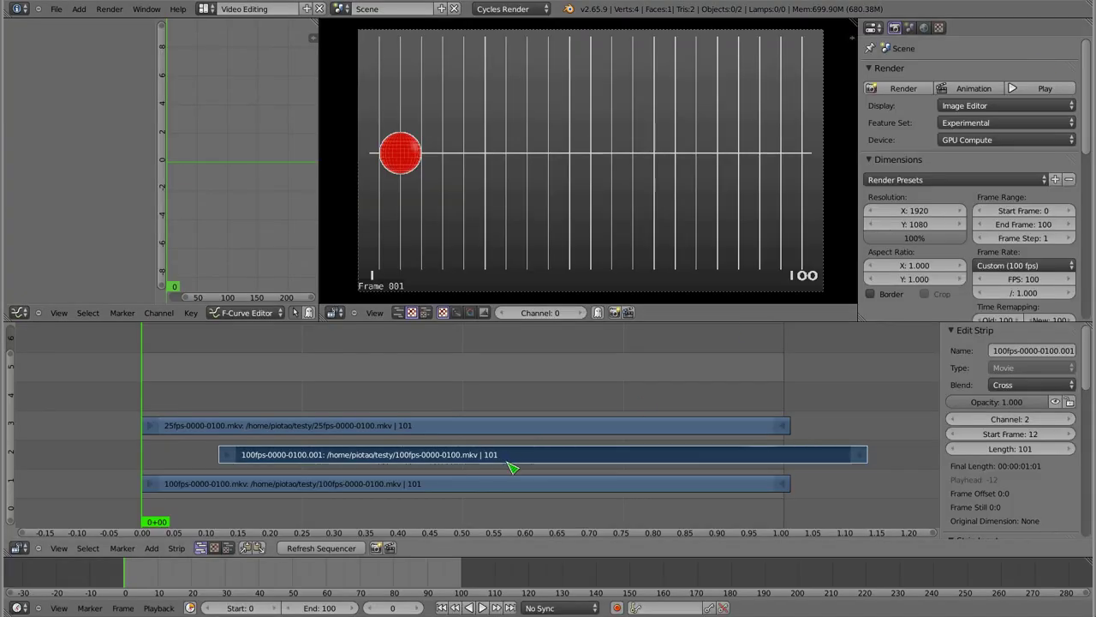
right_click(435, 464)
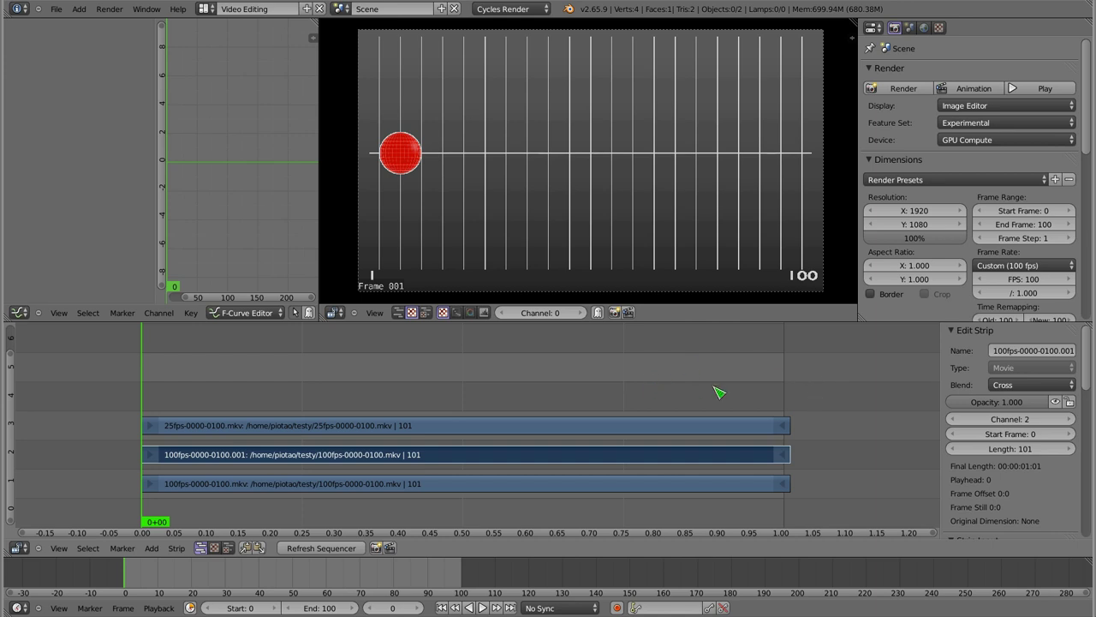
Step: Delete all the old strips from the sequencer
right_click(423, 434)
key("x")
left_click(423, 432)
right_click(417, 455)
right_click(421, 485)
key("x")
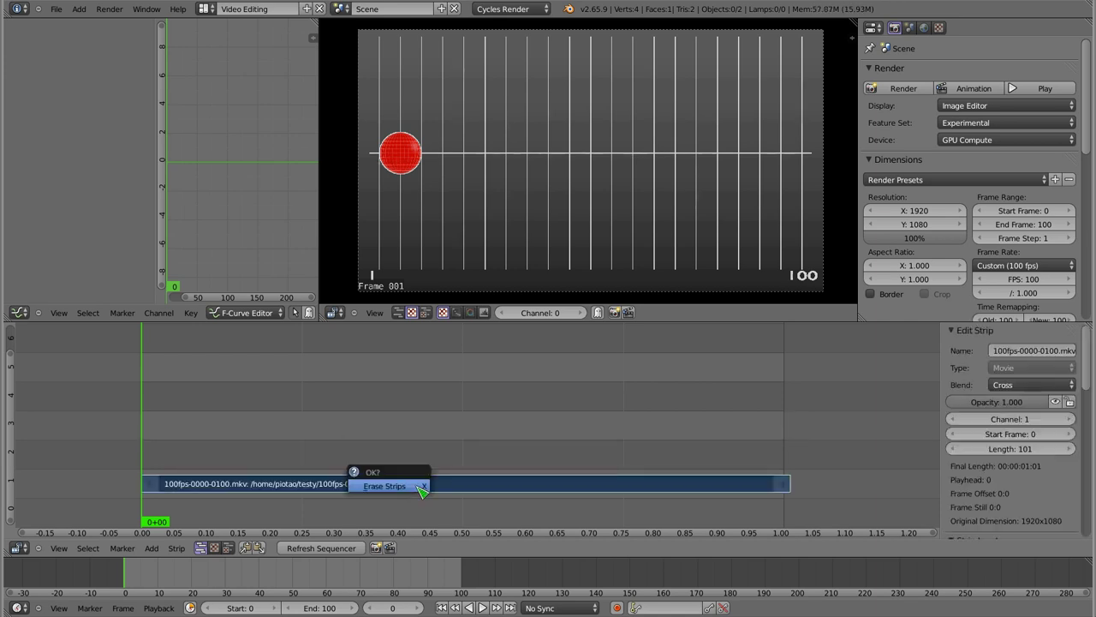
left_click(421, 486)
Step: Add the 30fps-ticker-0001-0051.mpg movie strip and start it at frame 0
key("shift+a")
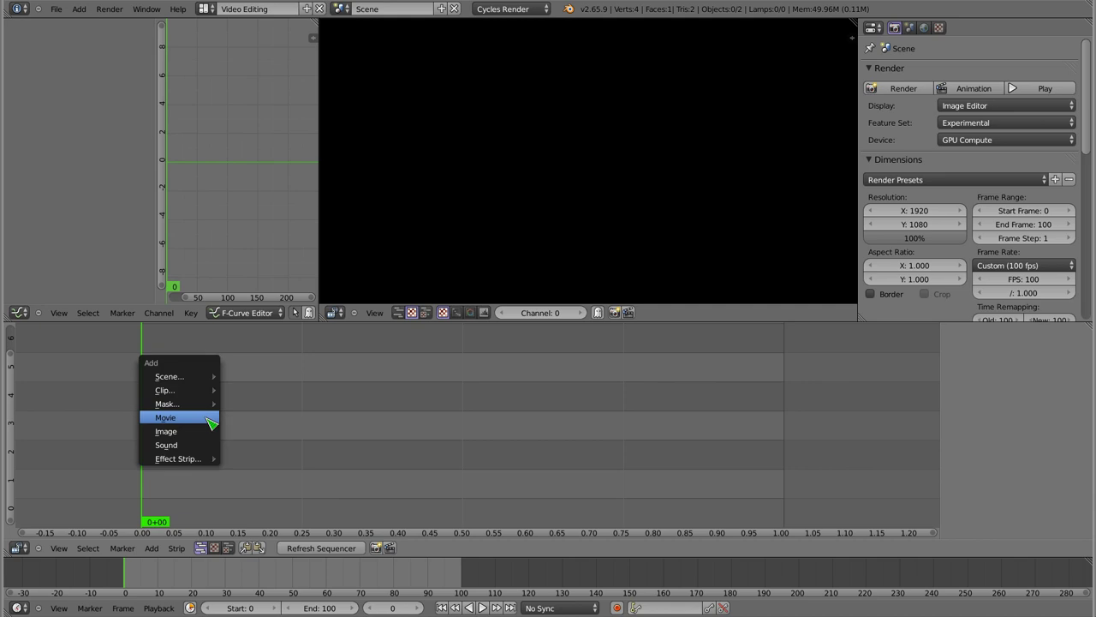
left_click(210, 420)
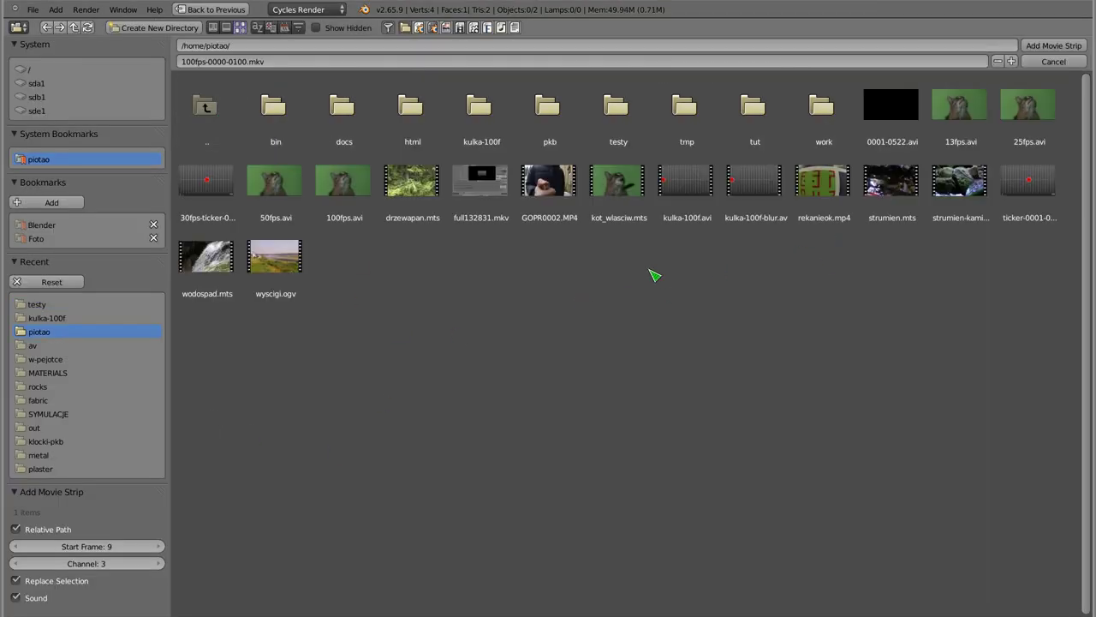
left_click(209, 183)
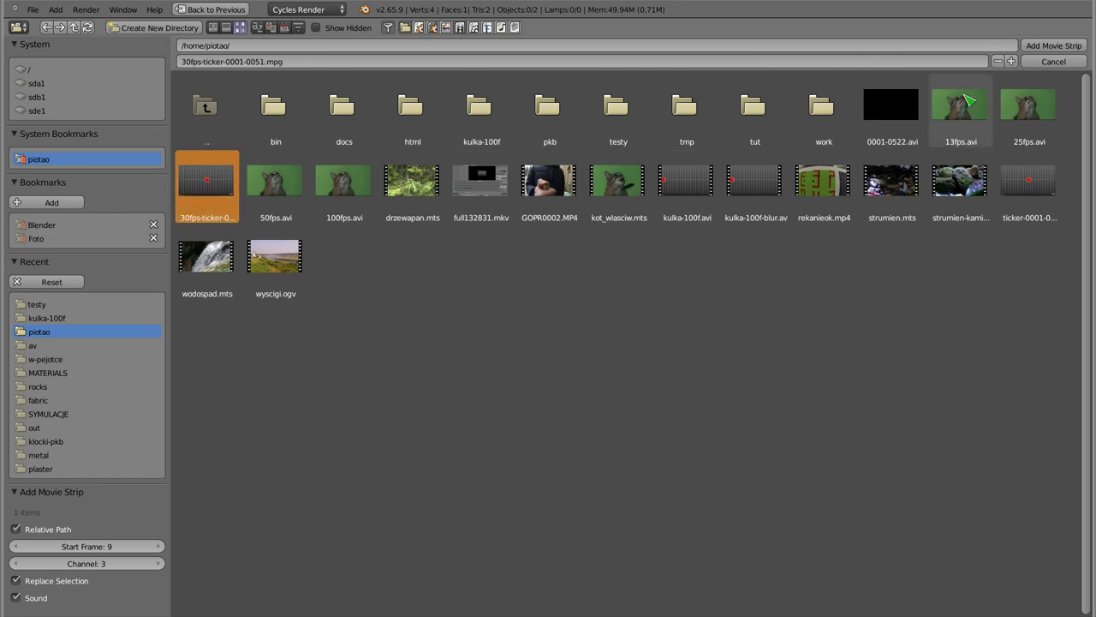
left_click(1054, 45)
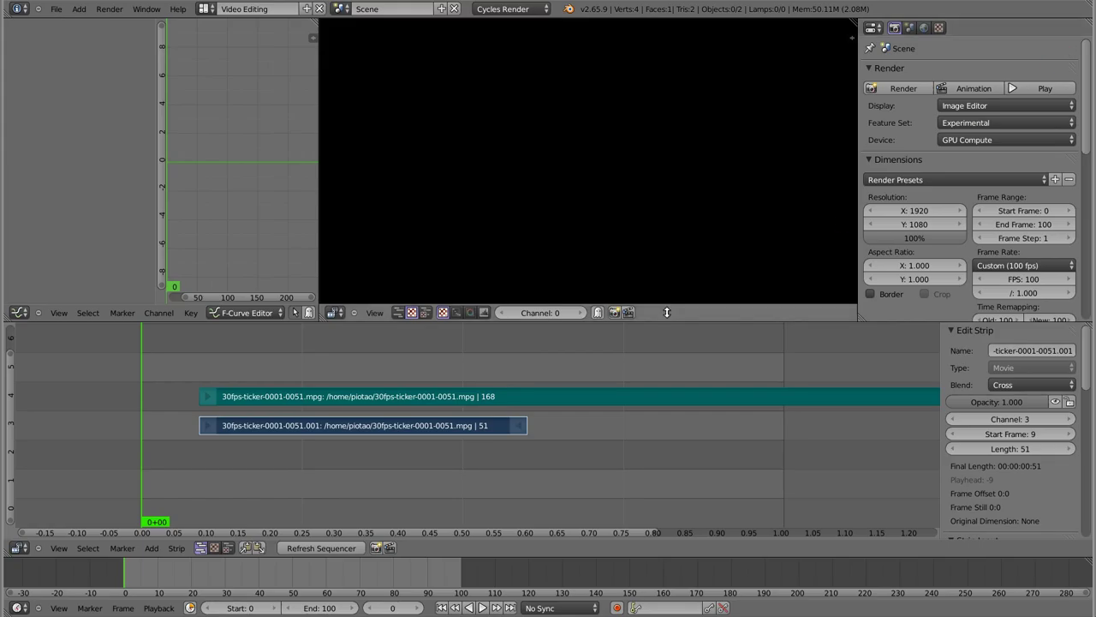
left_click(434, 440)
scroll(599, 454, "right", 1)
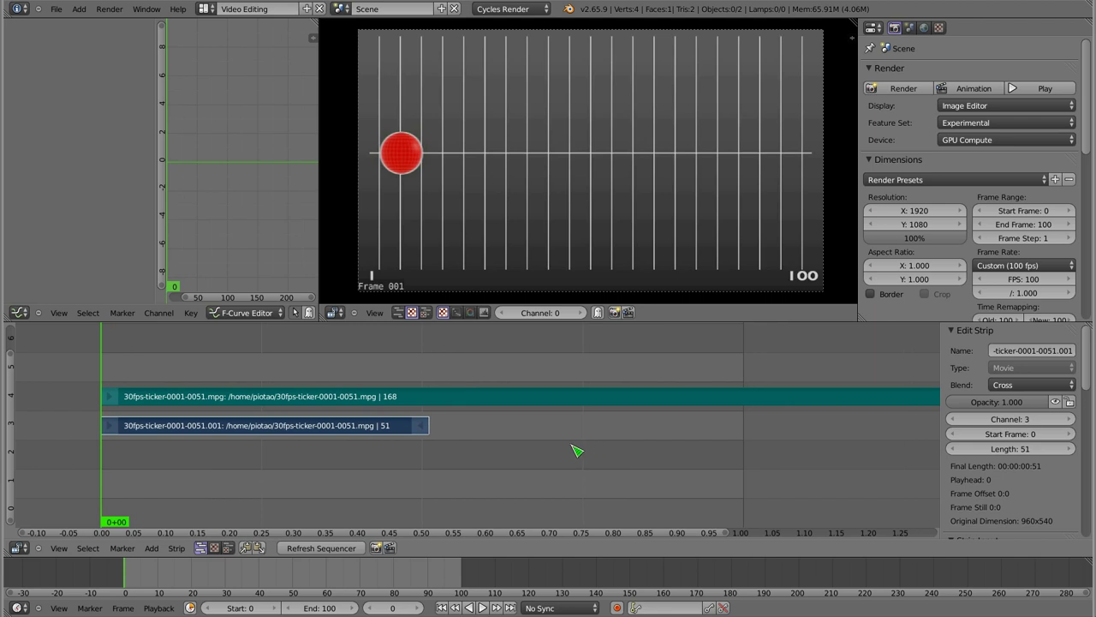
key("Home")
scroll(581, 444, "right", 3)
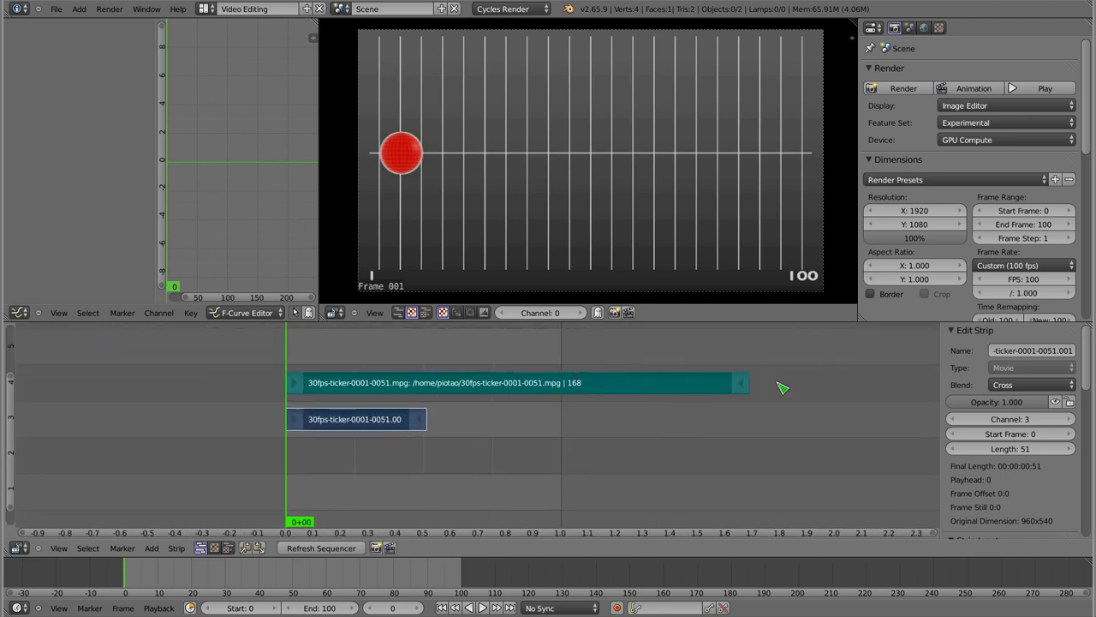
Step: Enable Draw Waveform on the ticker's sound strip
left_click_drag(296, 421, 432, 428)
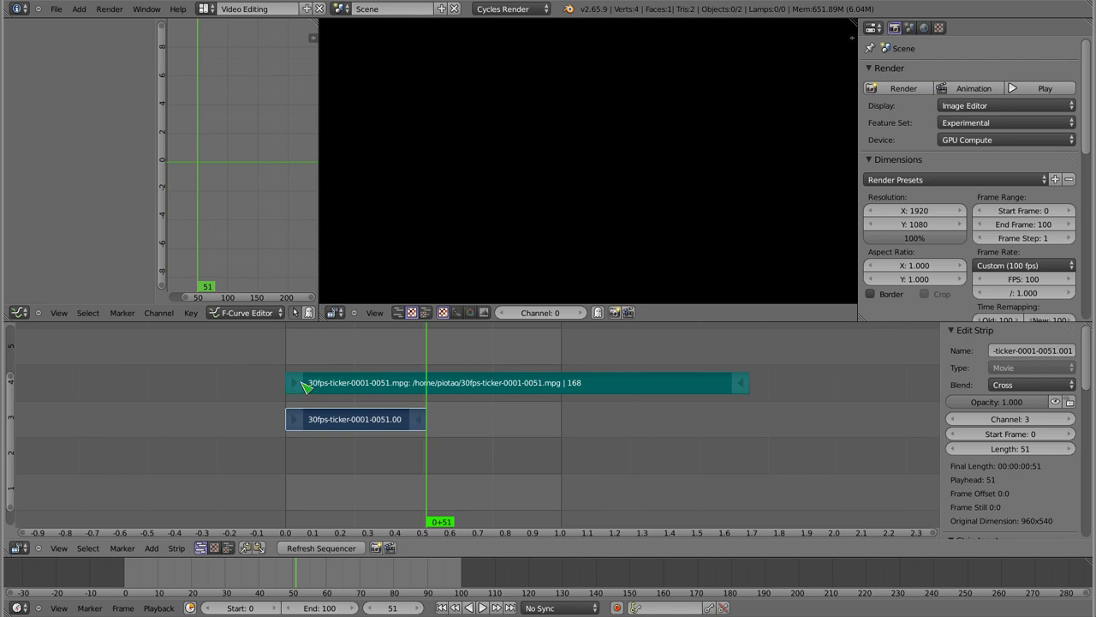
left_click(477, 385)
scroll(963, 442, "down", 4)
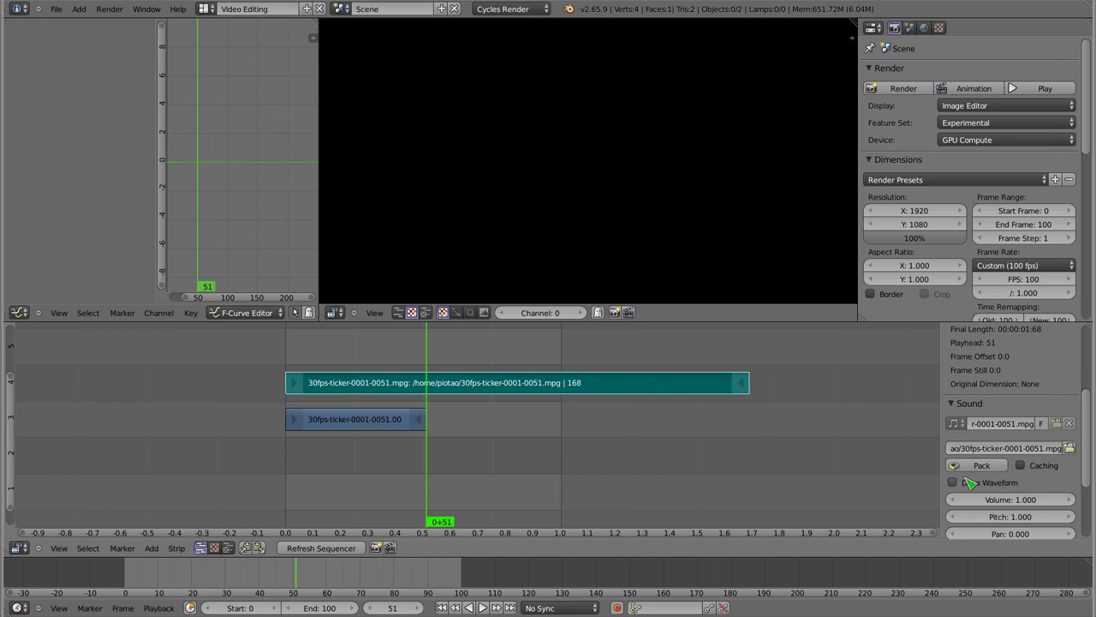
left_click(955, 483)
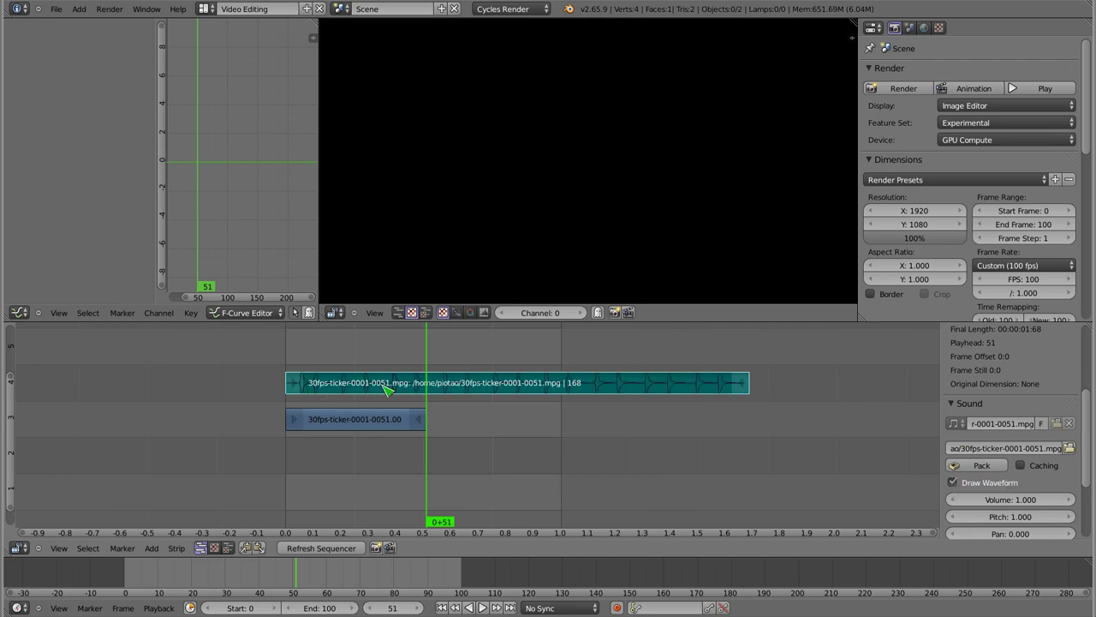
scroll(385, 390, "up", 5)
scroll(443, 397, "up", 2)
scroll(436, 387, "down", 1)
scroll(443, 387, "up", 1)
scroll(447, 384, "up", 2)
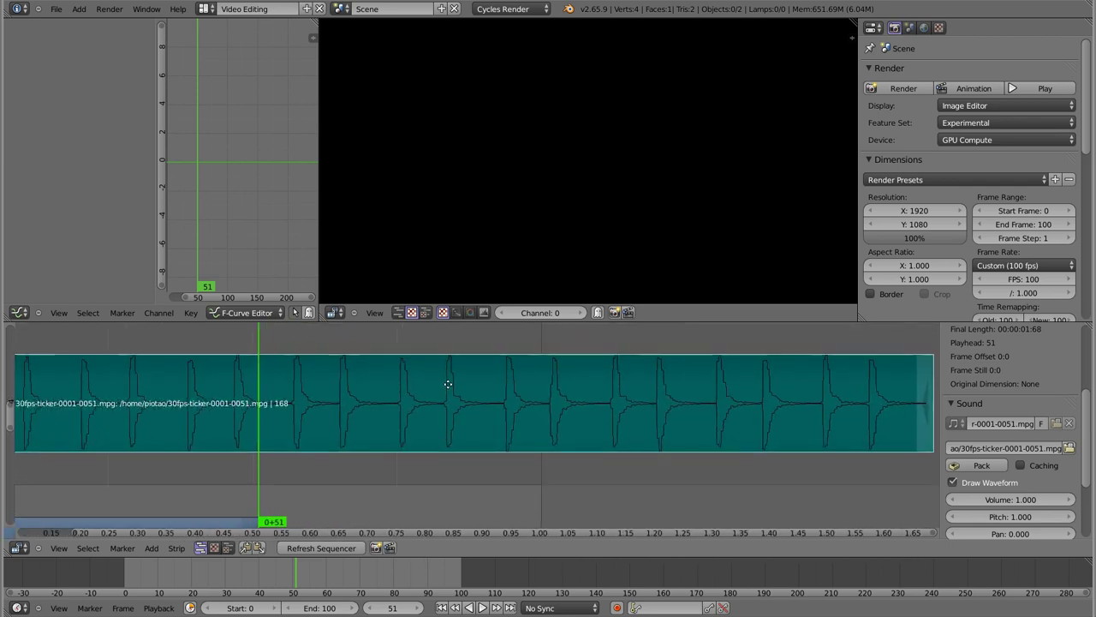
scroll(443, 382, "down", 1)
scroll(385, 380, "down", 2)
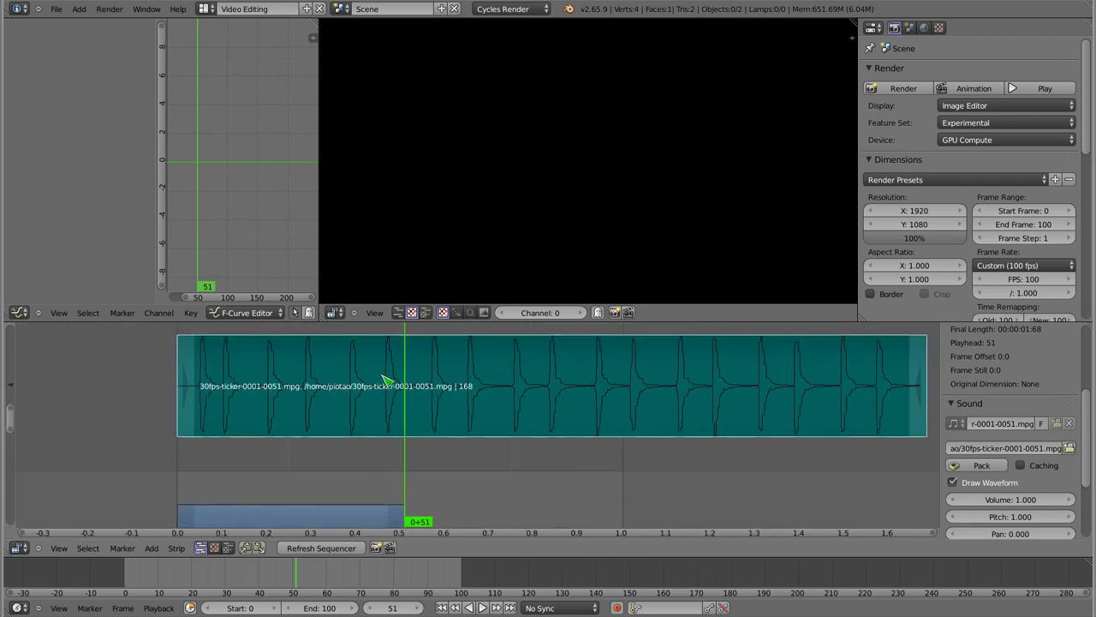
Step: Play and scrub the timeline to compare the 168-frame sound against the 51-frame video
left_click_drag(208, 386, 258, 385)
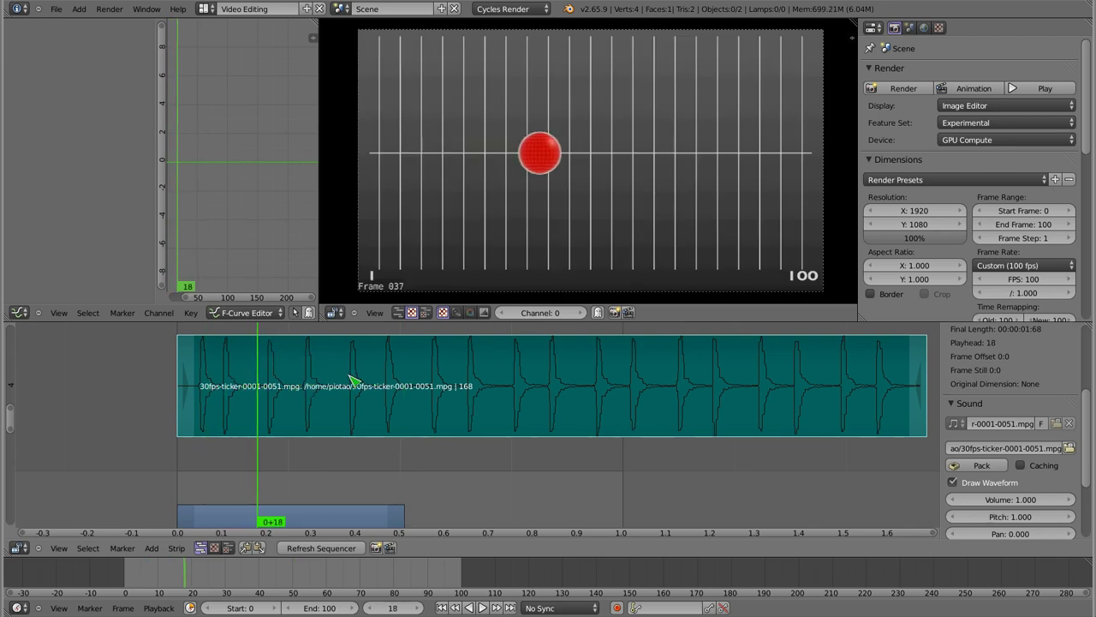
key("shift+Left")
key("alt+a")
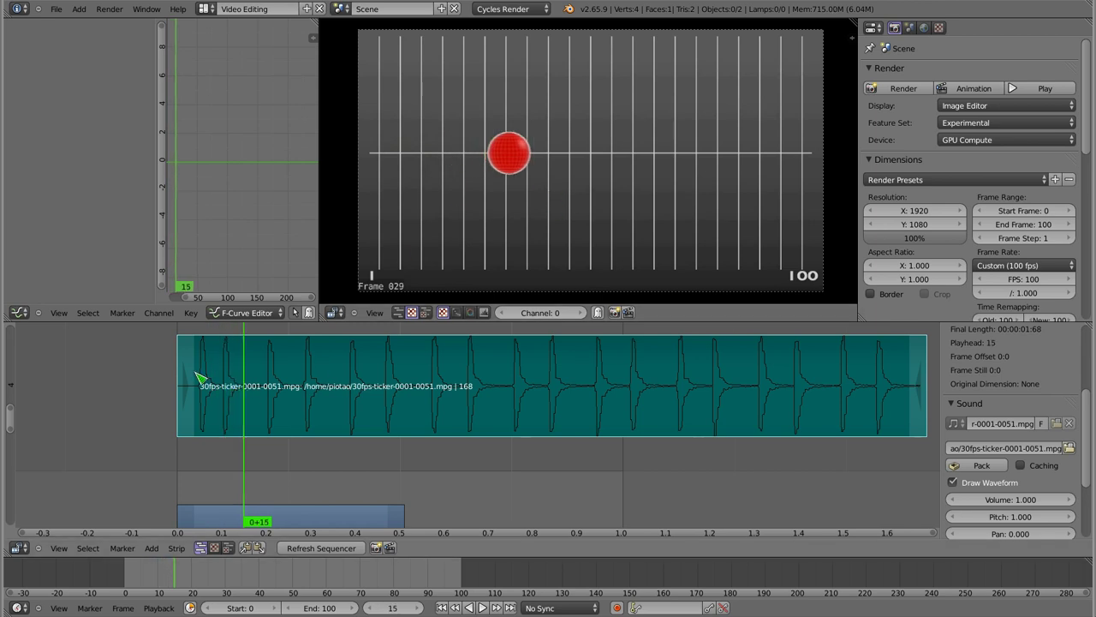
left_click_drag(517, 387, 932, 388)
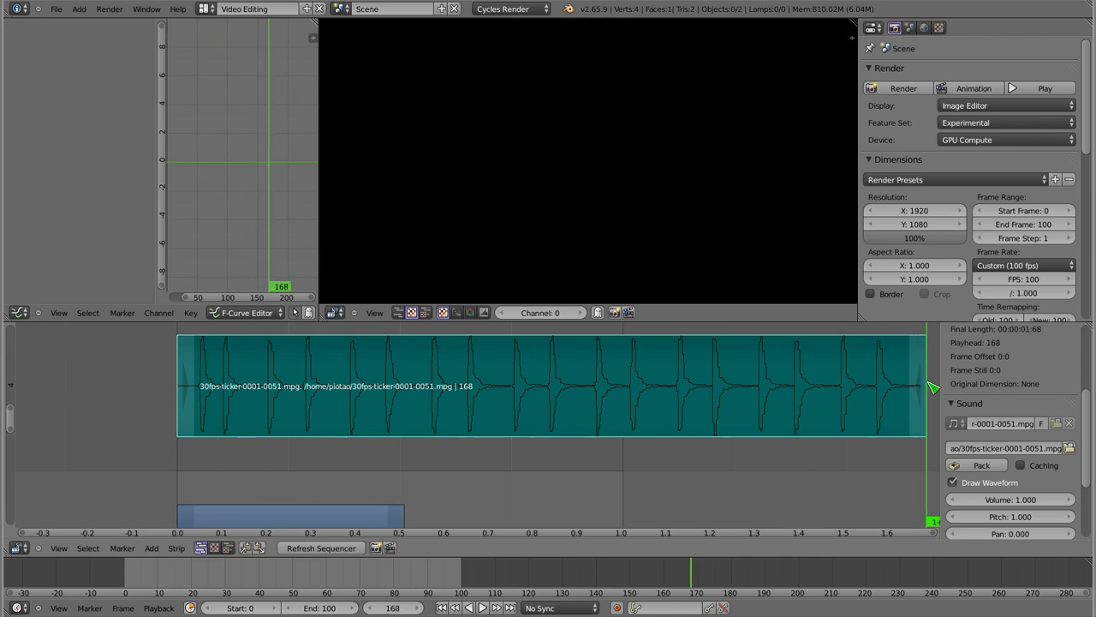
left_click_drag(526, 423, 449, 416)
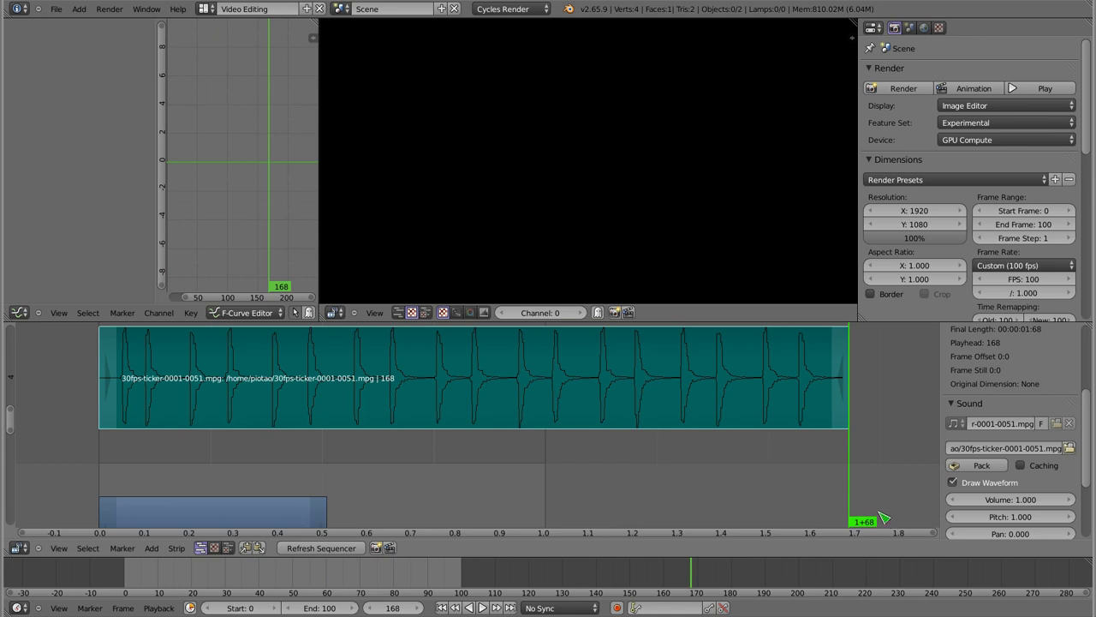
scroll(459, 402, "down", 4)
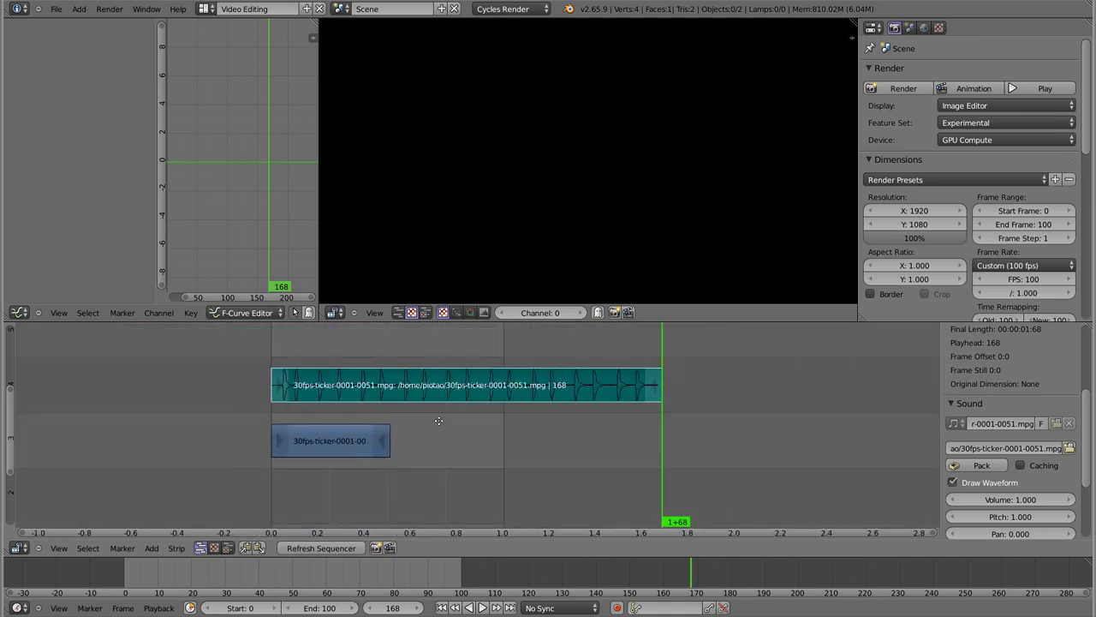
scroll(433, 437, "right", 1)
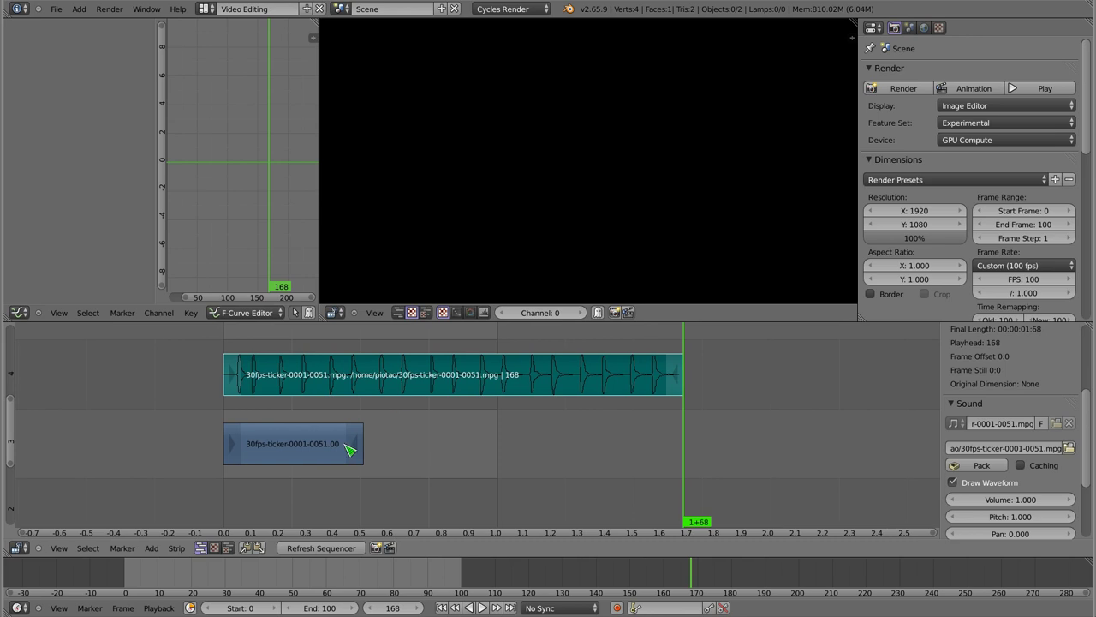
Step: In the terminal, run tt on ticker-0001-0102.mpg and note its 60 fps rate
key("alt+Tab")
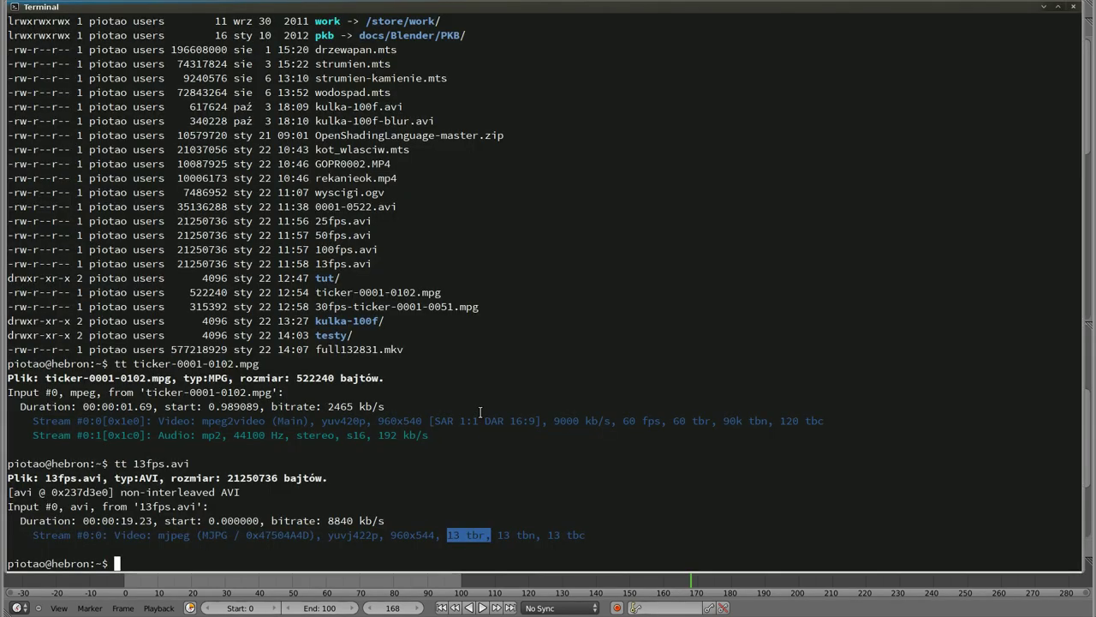
type("tt ti")
key("Tab")
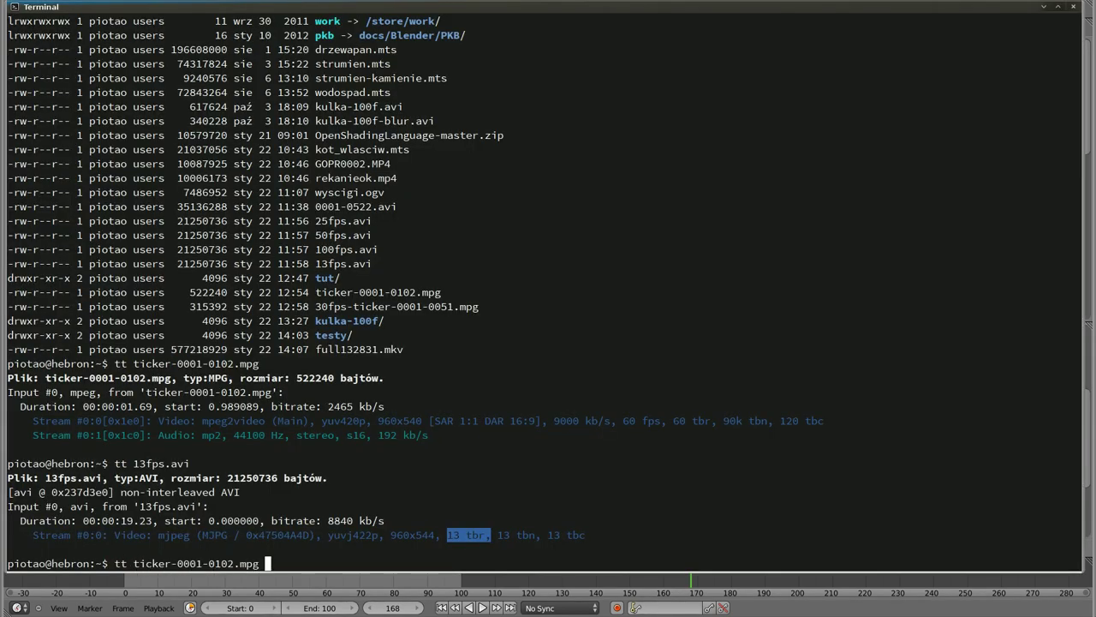
key("Return")
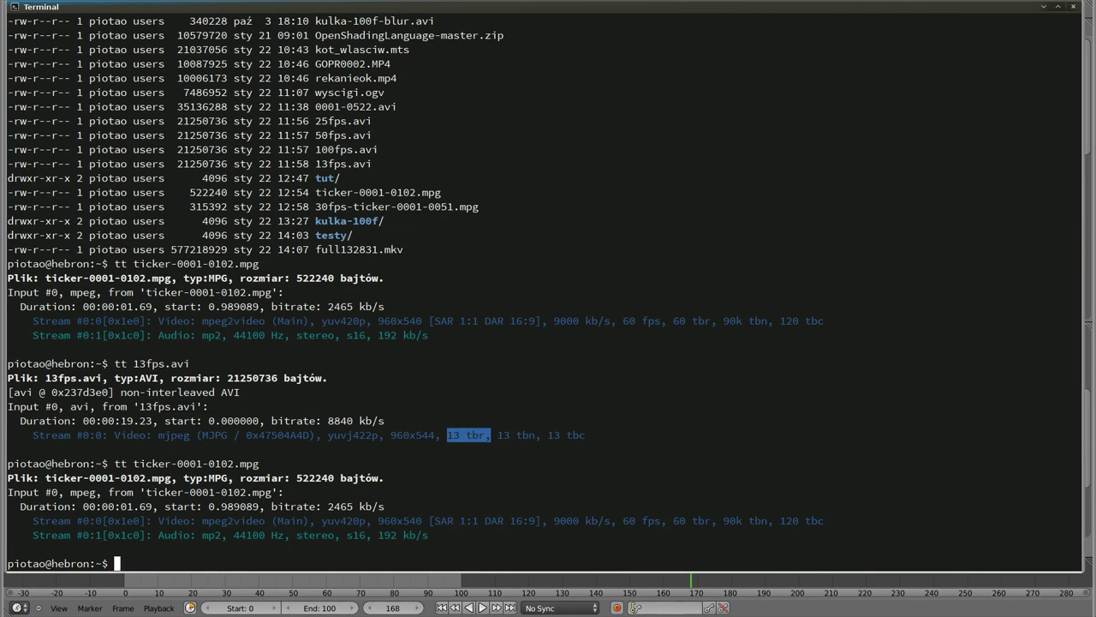
left_click_drag(623, 520, 636, 517)
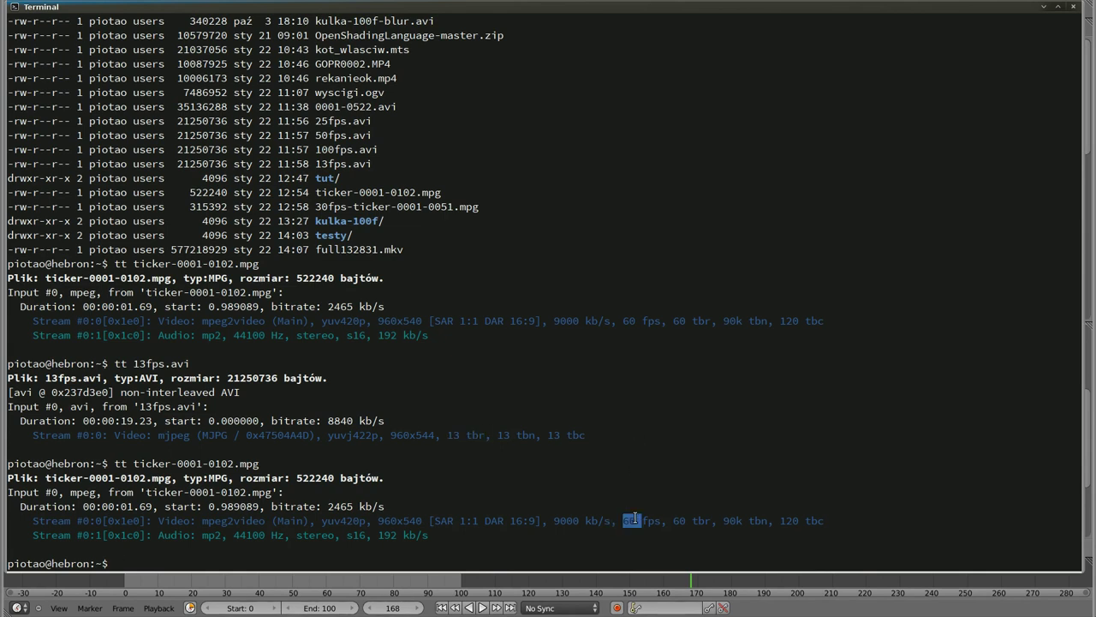
Step: Run tt on 30fps-ticker-0001-0051.mpg to confirm 30 fps, then return to Blender
type("t ")
type("30")
key("Tab")
key("Return")
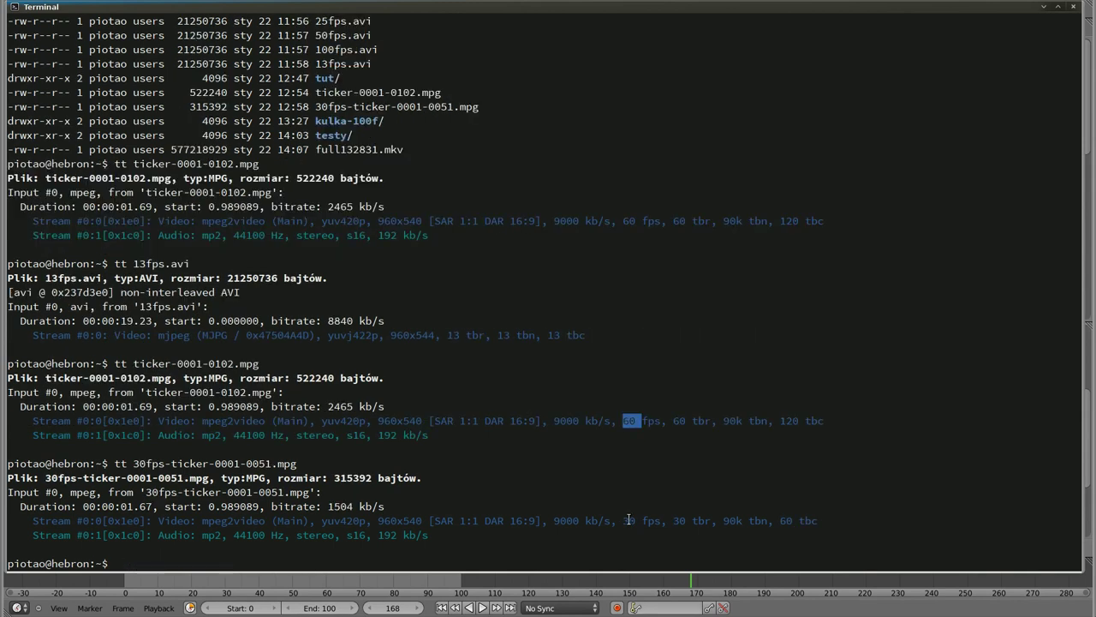
key("alt+Tab")
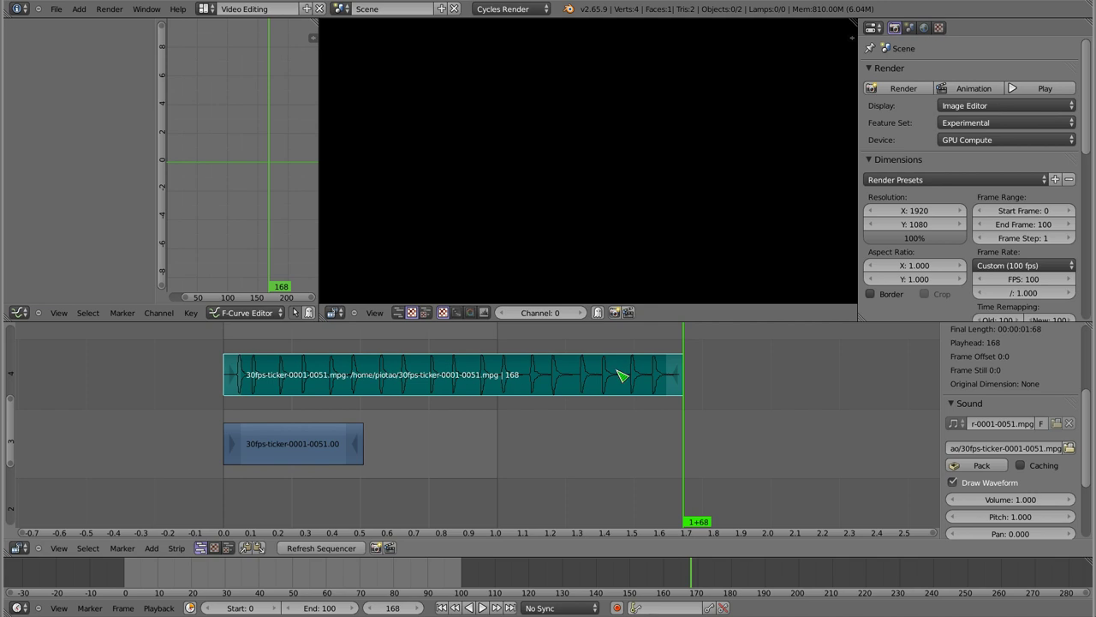
Step: Change the Frame Rate from Custom 100 fps to 30 fps and scrub the video strip
left_click(1026, 266)
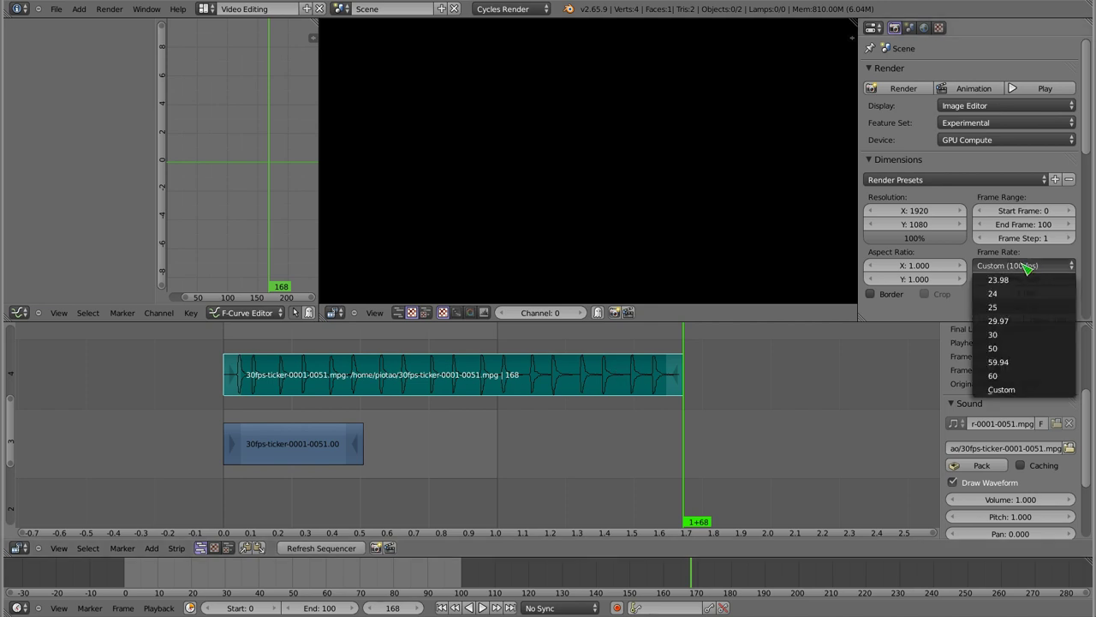
left_click(1018, 335)
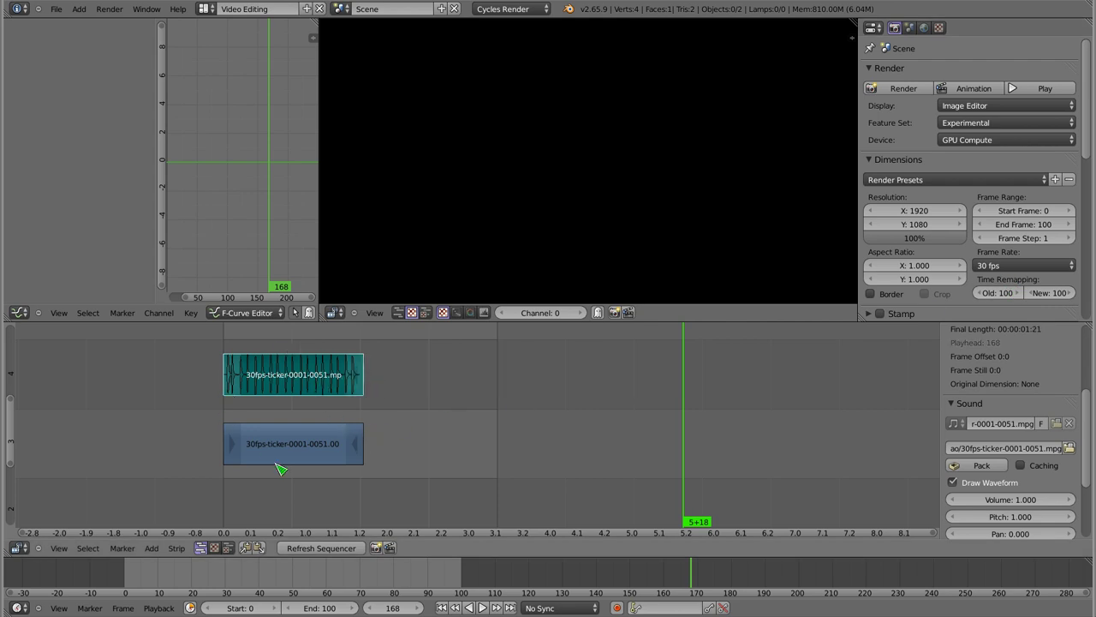
left_click(299, 446)
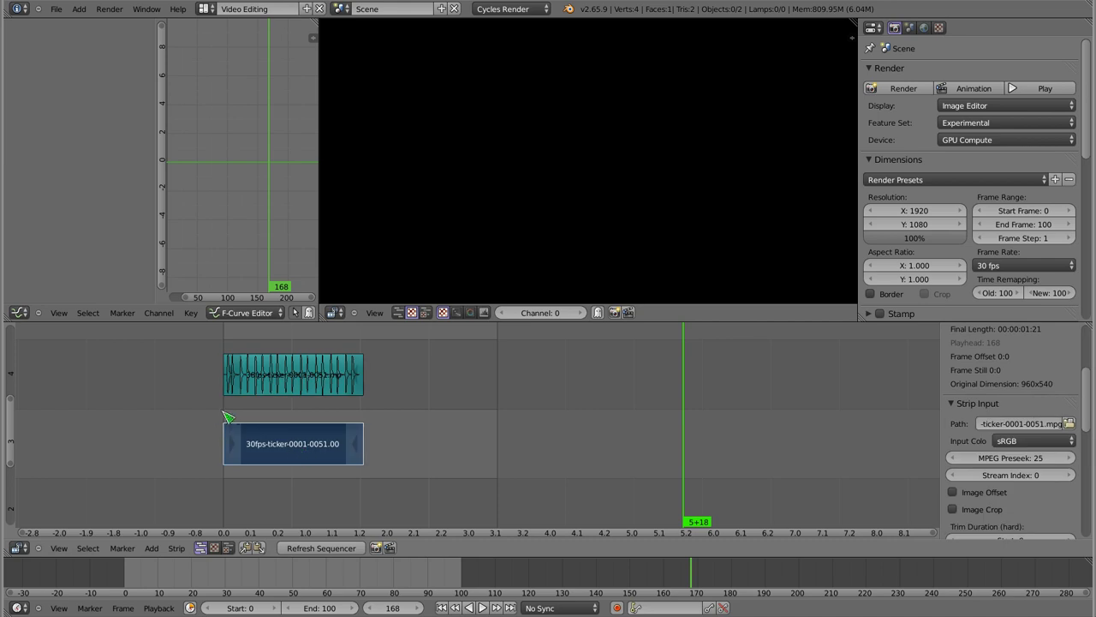
left_click_drag(225, 417, 273, 419)
left_click_drag(314, 421, 243, 423)
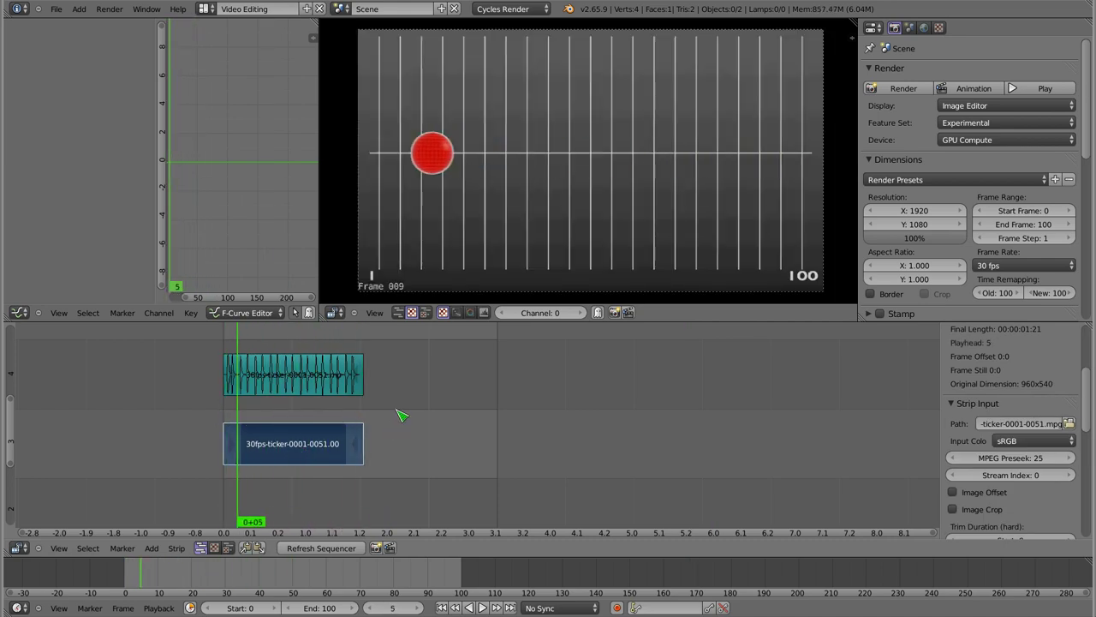
scroll(399, 416, "up", 4)
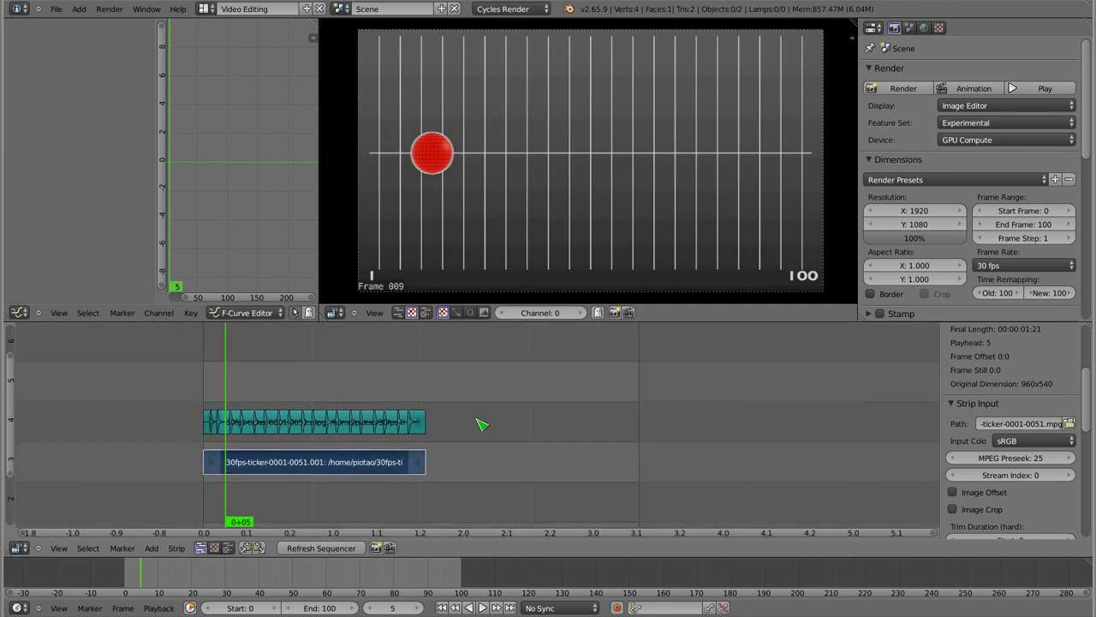
Step: Add ticker-0001-0102.mpg as a movie strip at frame 0 and play it back to preview
left_click(208, 376)
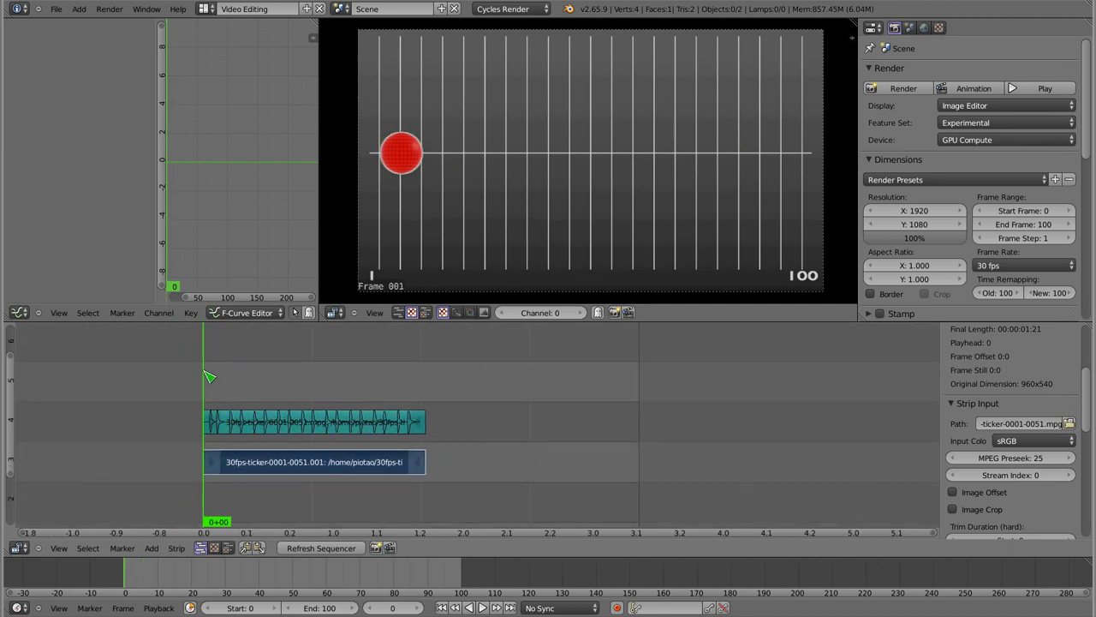
key("shift+a")
left_click(219, 363)
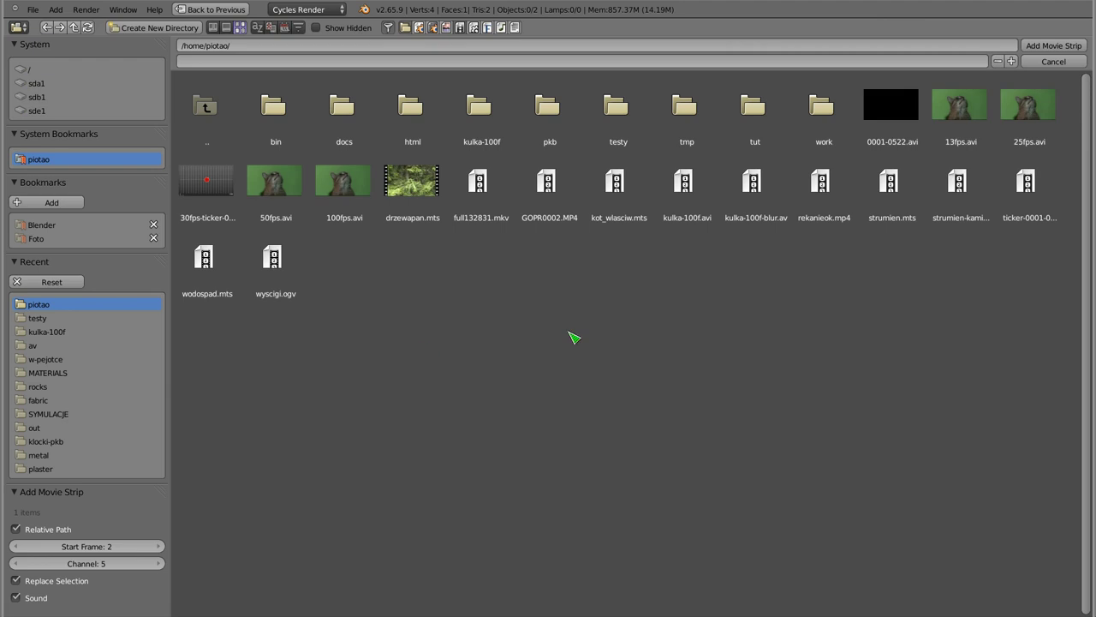
left_click(1034, 203)
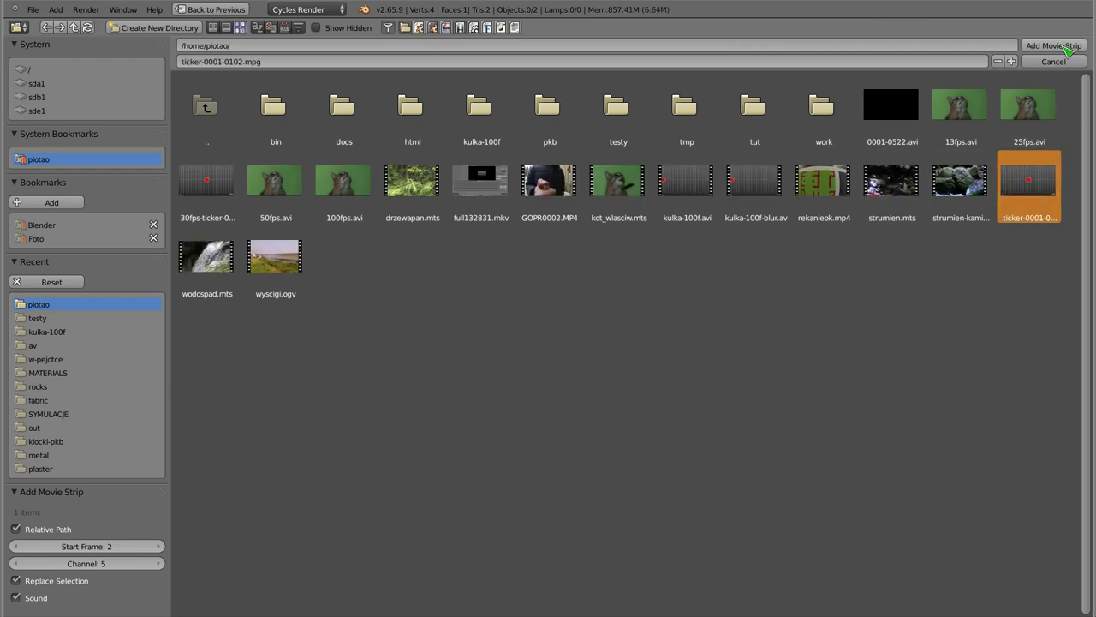
left_click(1064, 47)
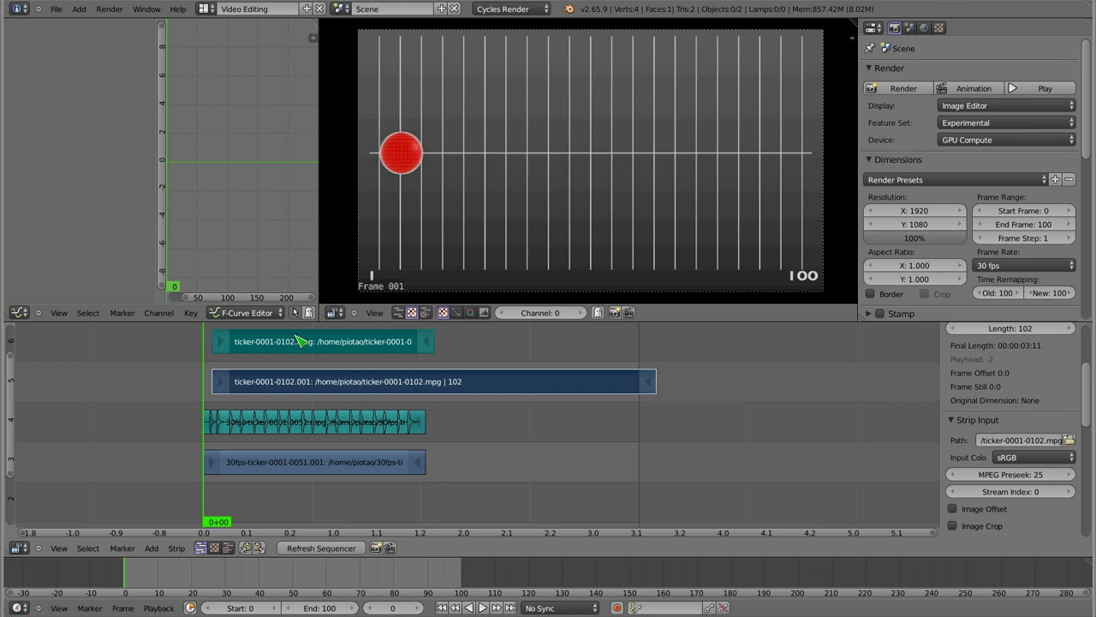
key("alt+a")
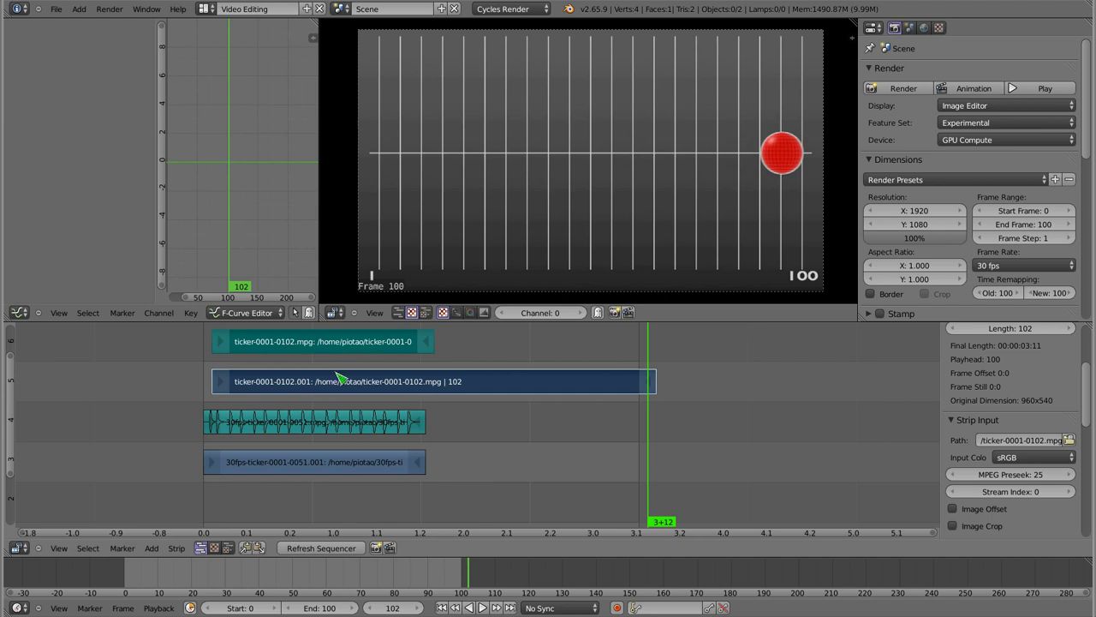
left_click(227, 382)
left_click_drag(229, 386, 661, 389)
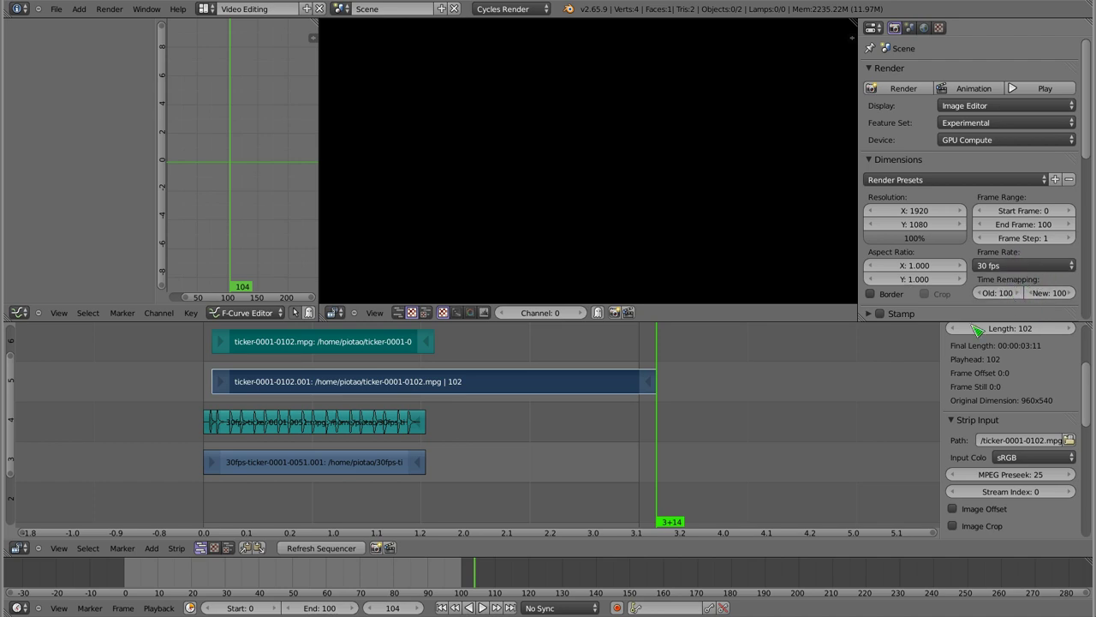
Step: Set the scene to 60 fps and slide the ticker strips to start at frame 0
right_click(329, 349)
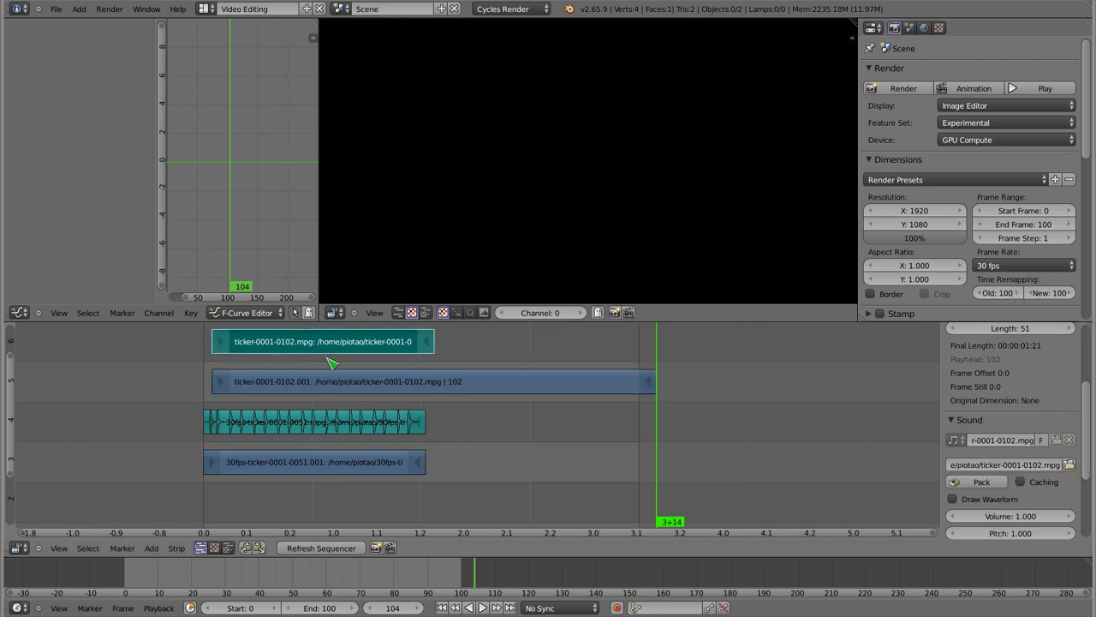
right_click(364, 387)
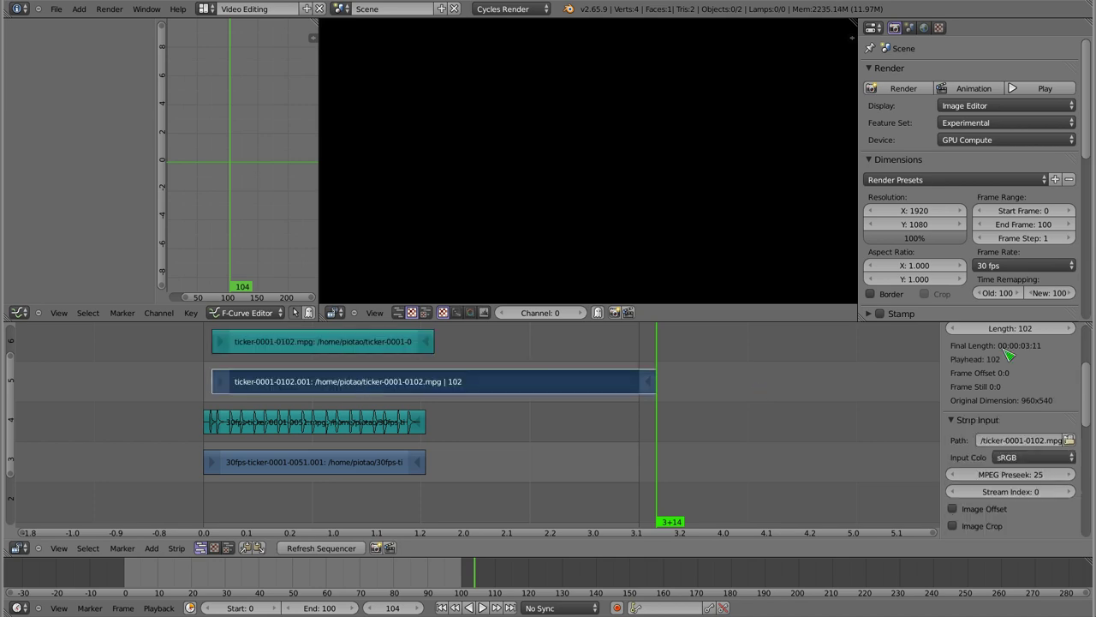
left_click(1026, 267)
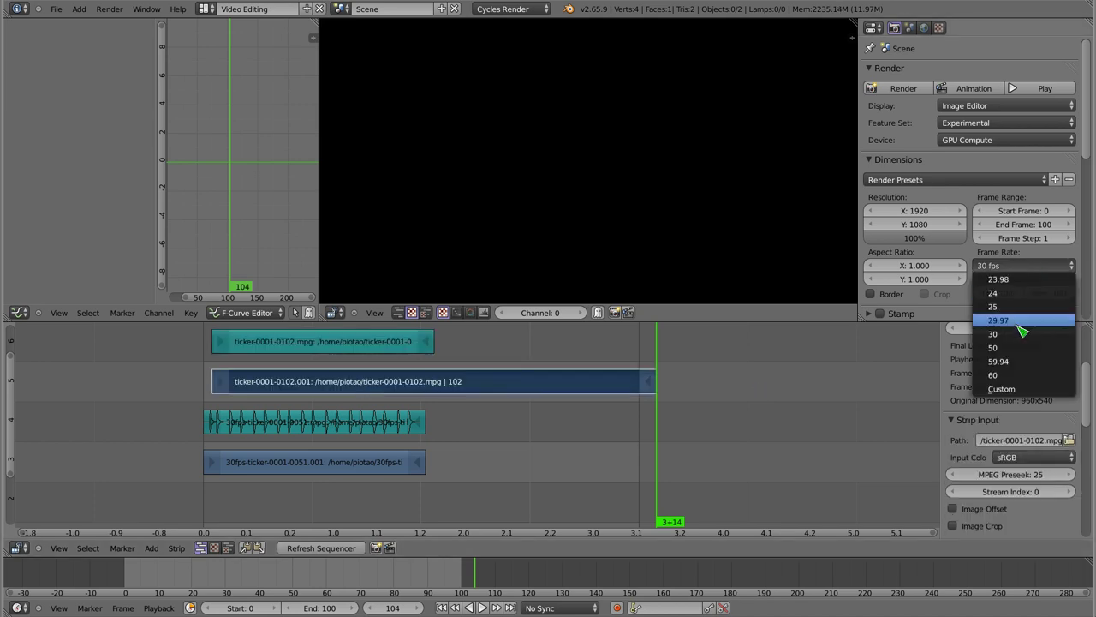
left_click(1019, 375)
right_click(269, 346)
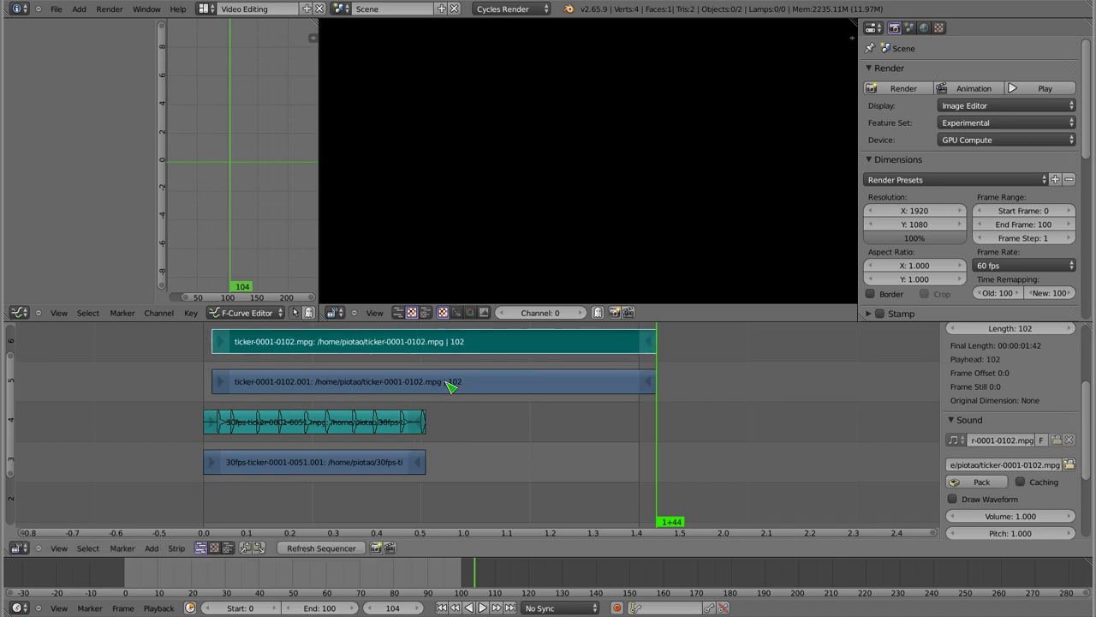
right_click(457, 389)
key("g")
left_click(433, 384)
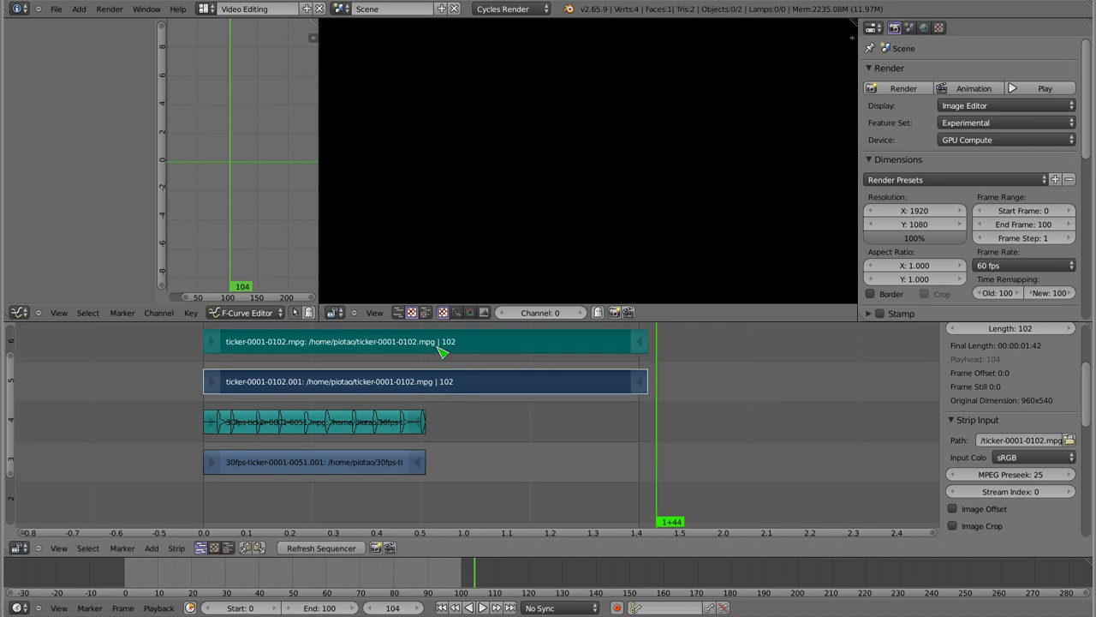
Step: Enable Draw Waveform on the channel-6 sound strip
right_click(445, 349)
left_click(960, 497)
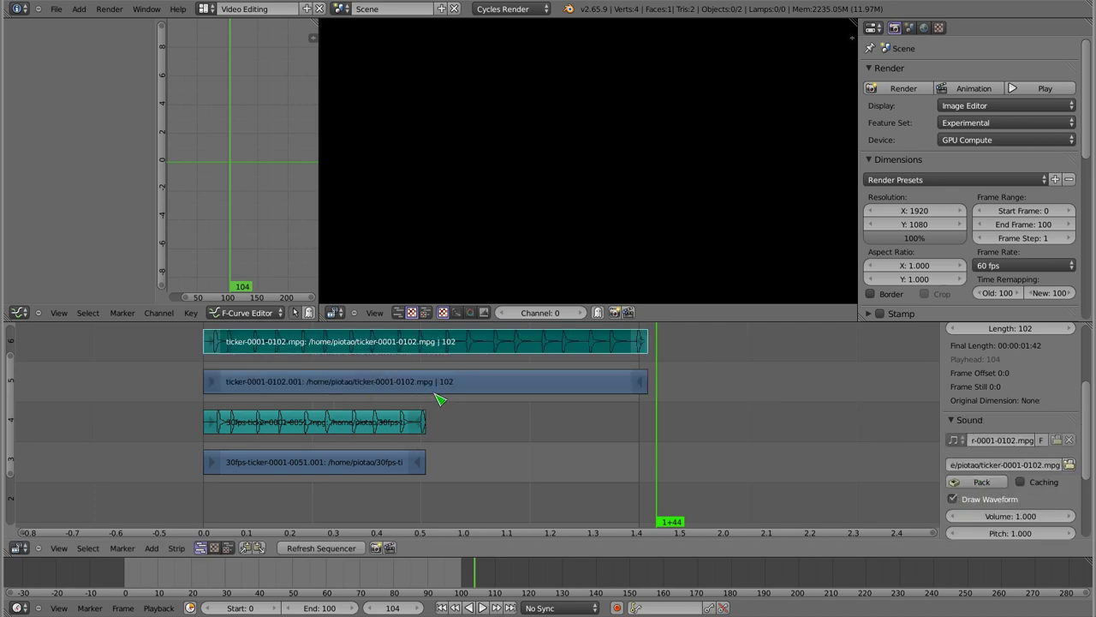
scroll(441, 401, "up", 4)
left_click_drag(449, 479, 473, 404)
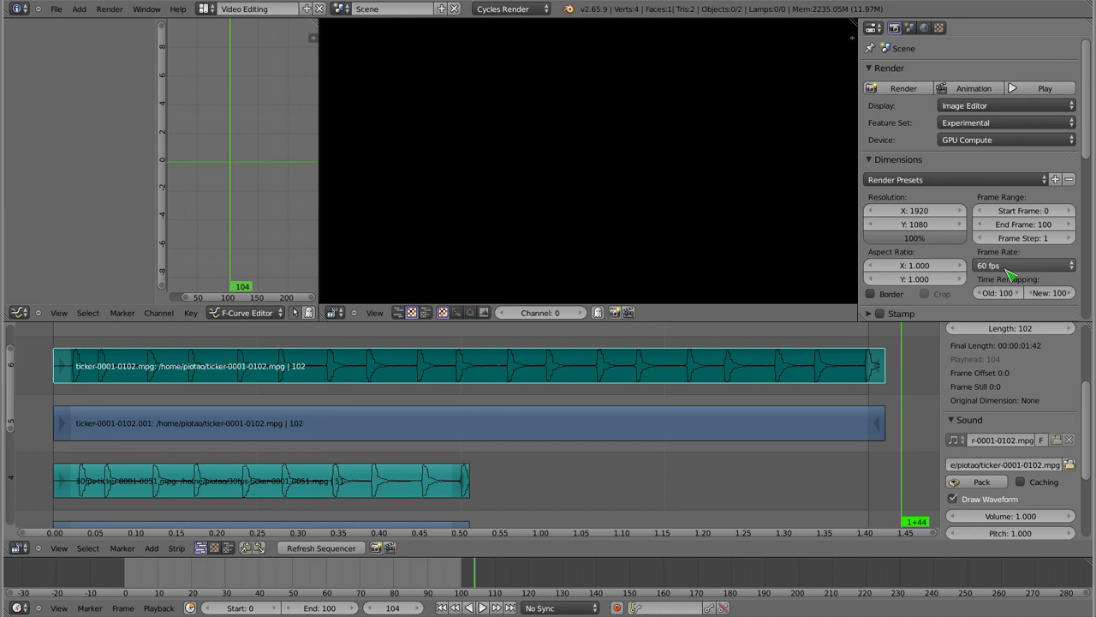
mouse_move(765, 397)
left_mouse_down()
mouse_move(795, 390)
mouse_move(92, 435)
left_mouse_up()
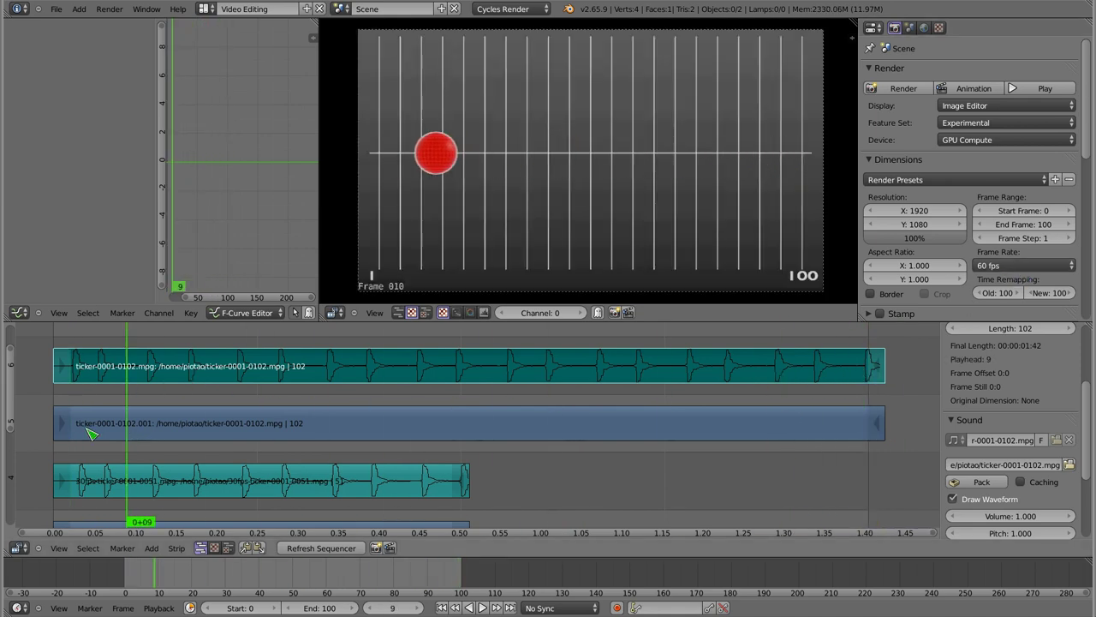
Step: Compare where the 30fps clip's sound and movie strips end, around frame 48
right_click(92, 434)
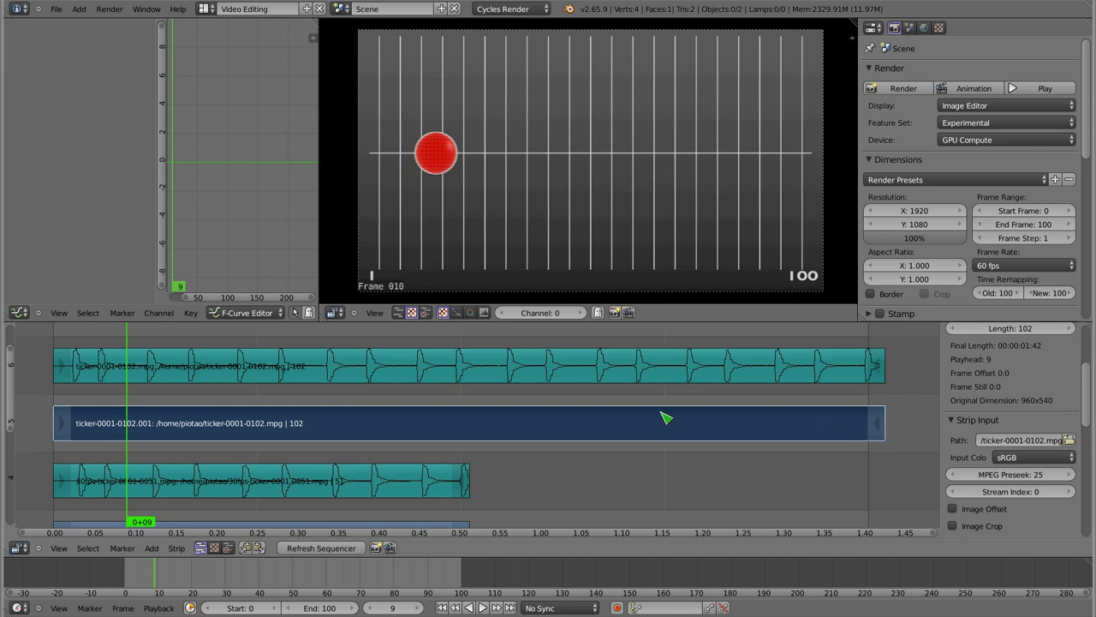
left_click_drag(324, 480, 334, 393)
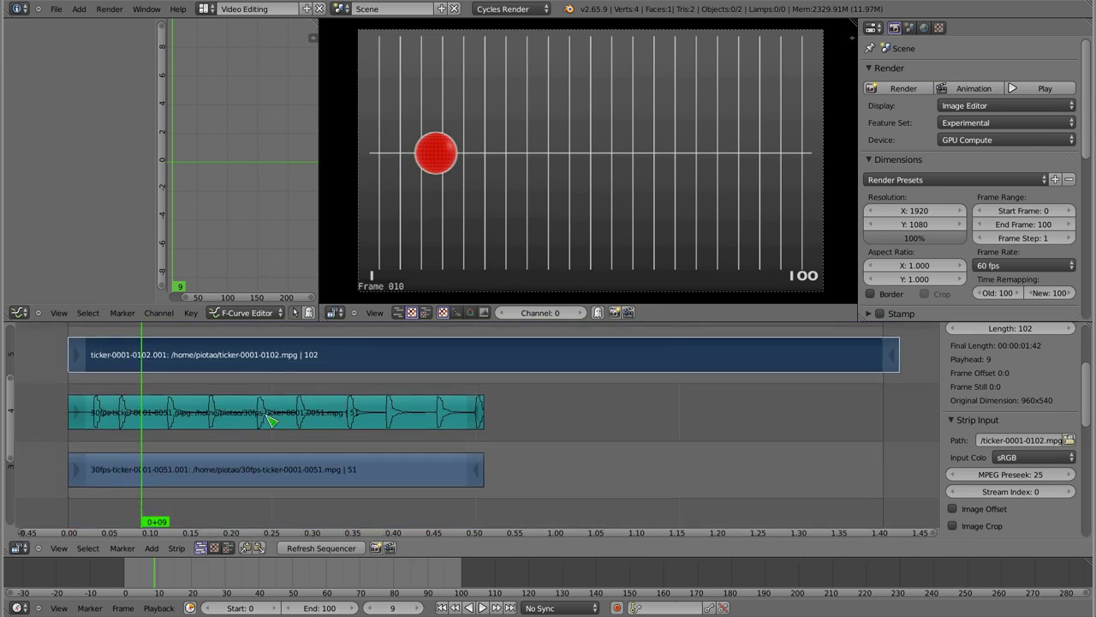
right_click(267, 416)
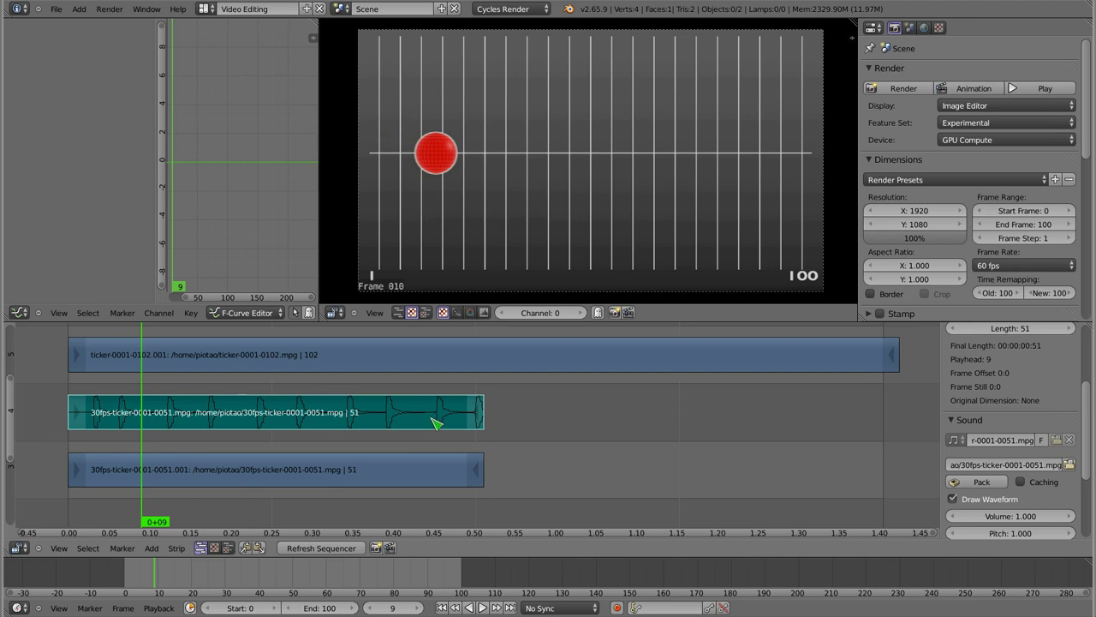
left_click_drag(163, 417, 485, 422)
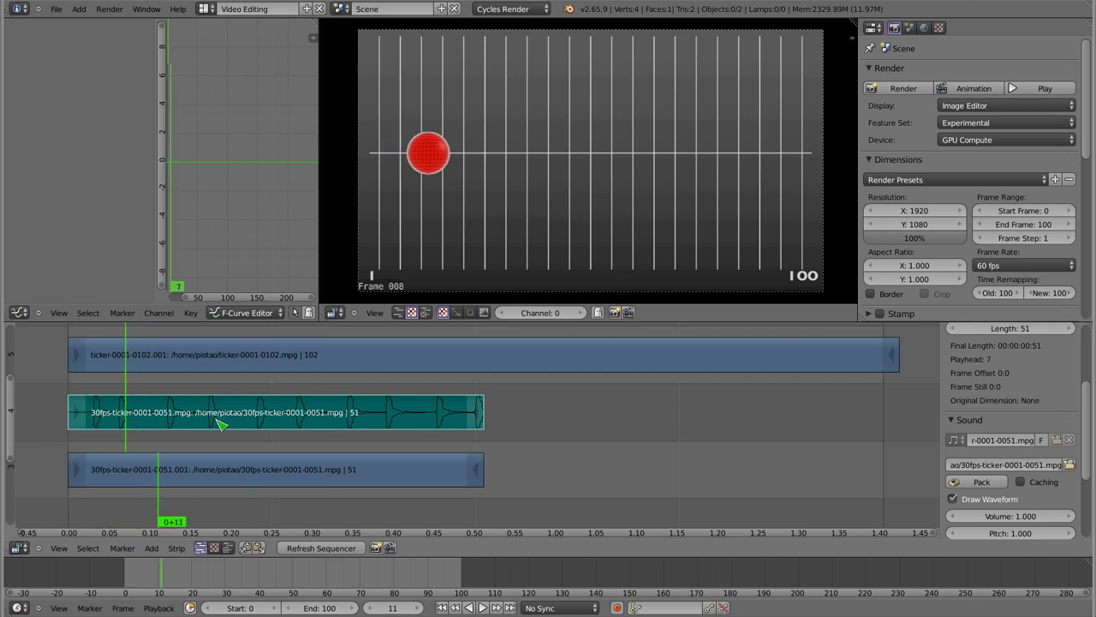
key("g")
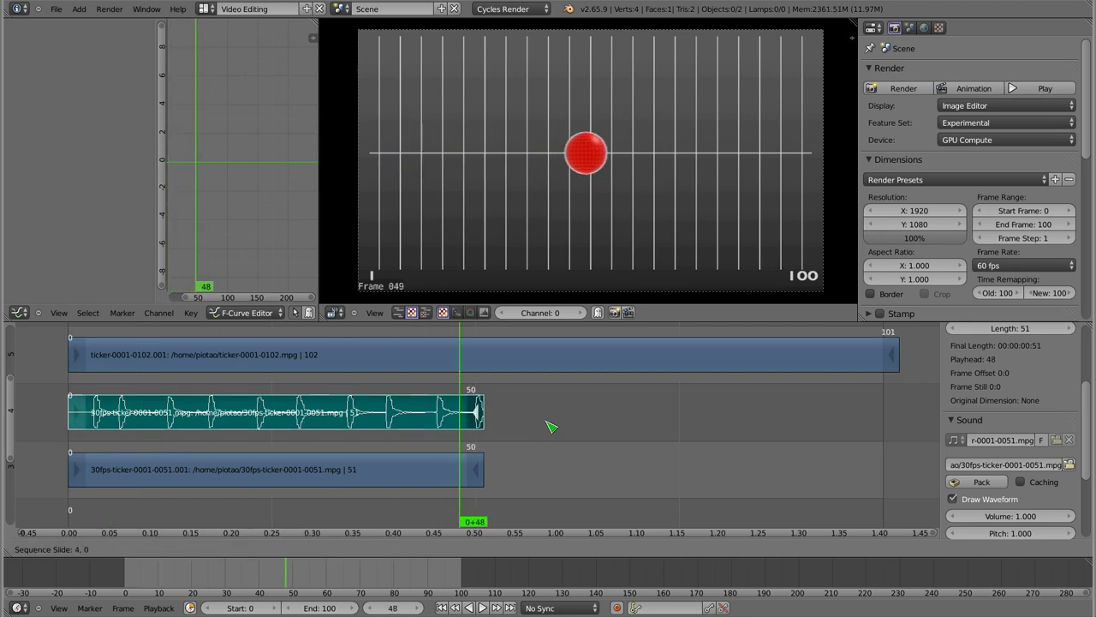
key("Escape")
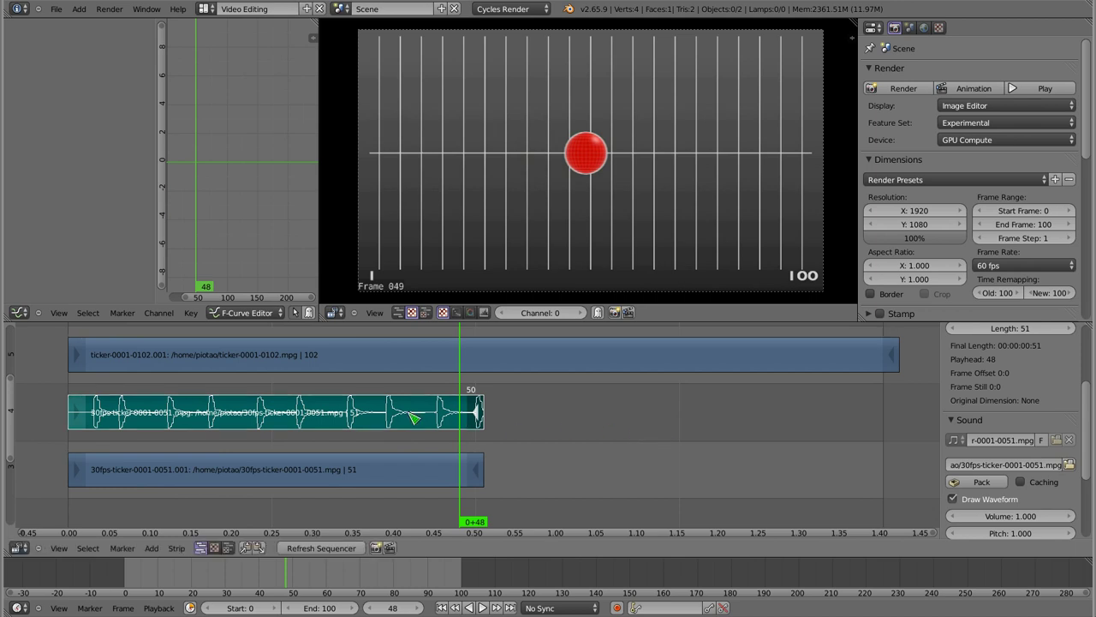
right_click(478, 469)
key("g")
key("Escape")
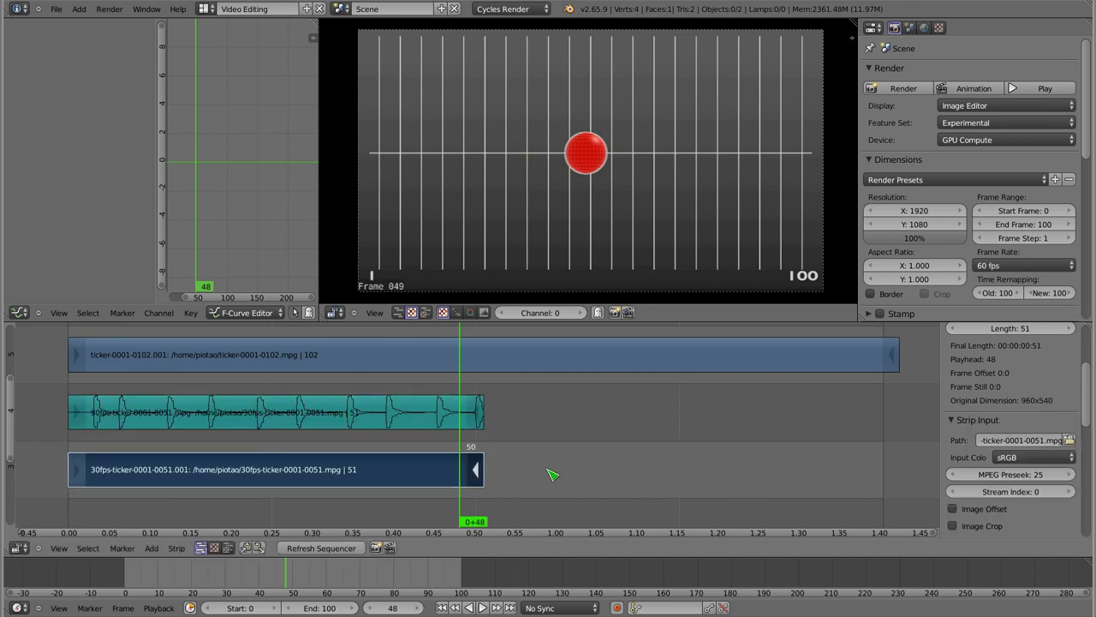
right_click(435, 424)
left_click_drag(81, 412, 465, 437)
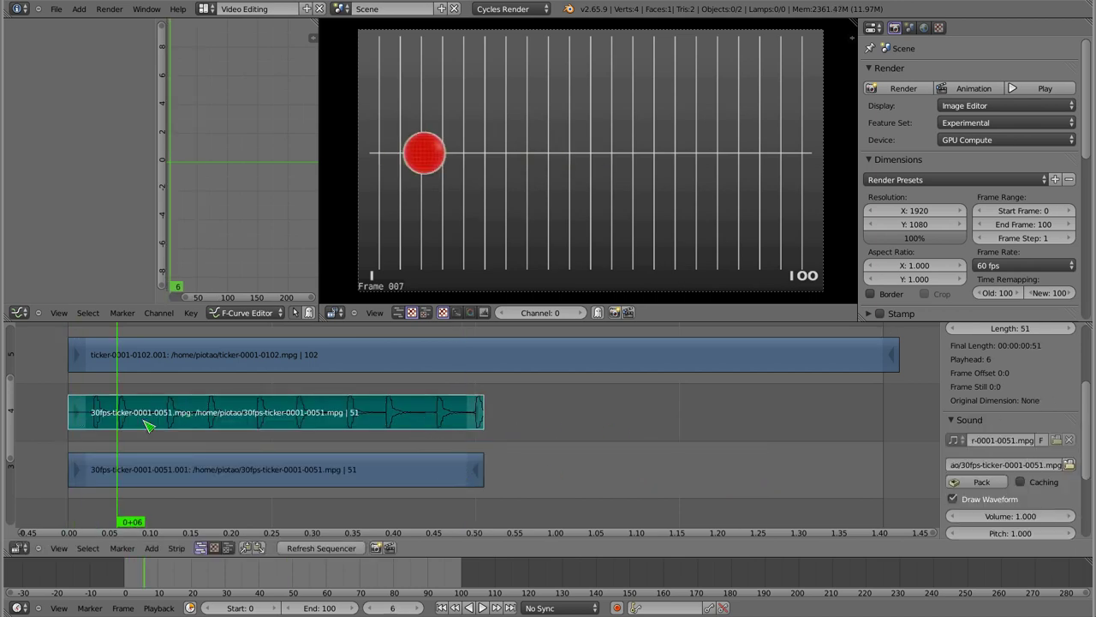
right_click(212, 463)
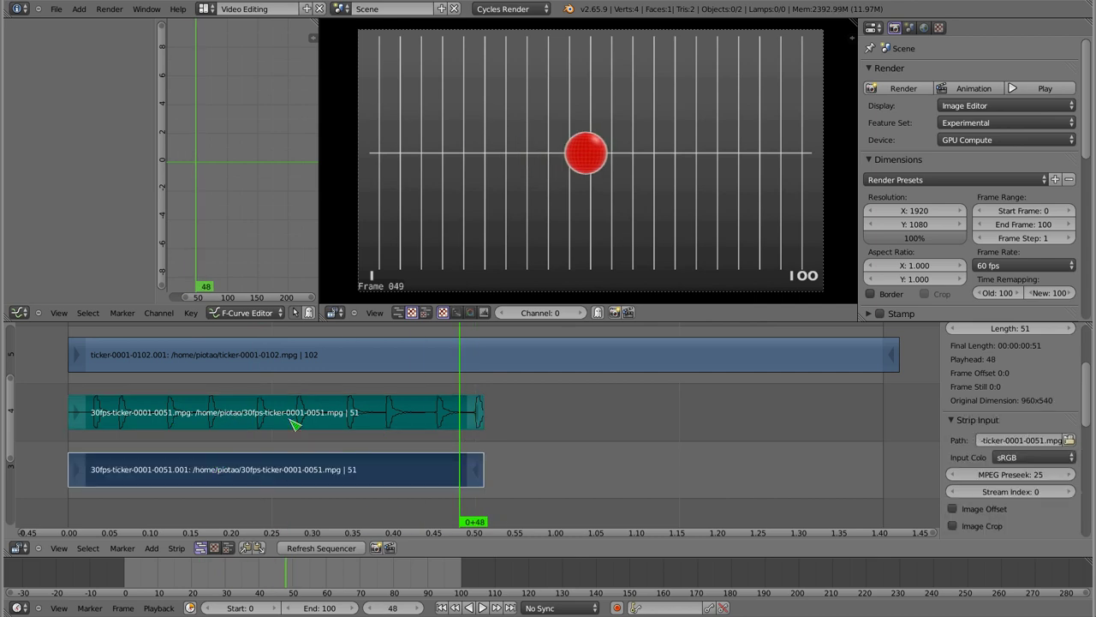
Step: Temporarily switch the frame rate to 30 fps and compare the ticker strips
left_click(1027, 266)
left_click(1022, 343)
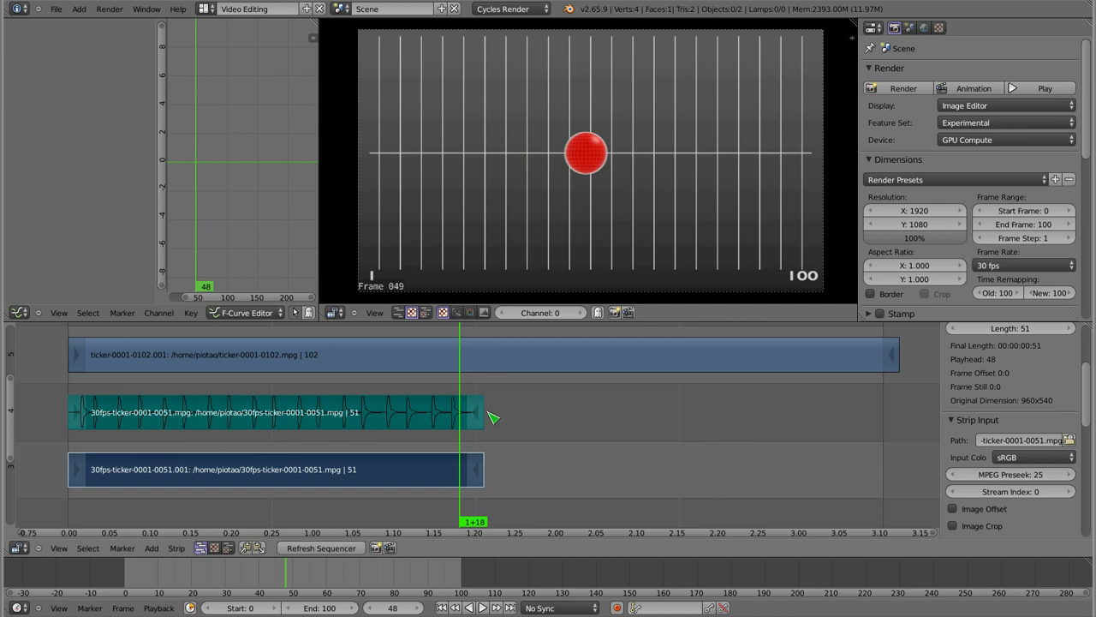
scroll(471, 411, "up", 3)
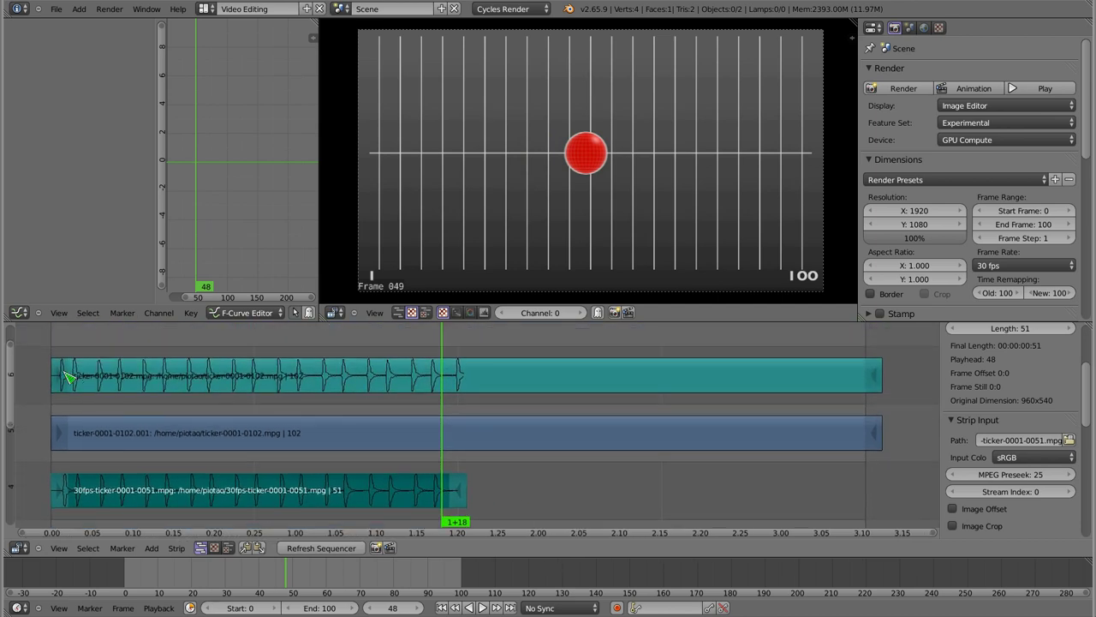
right_click(65, 374)
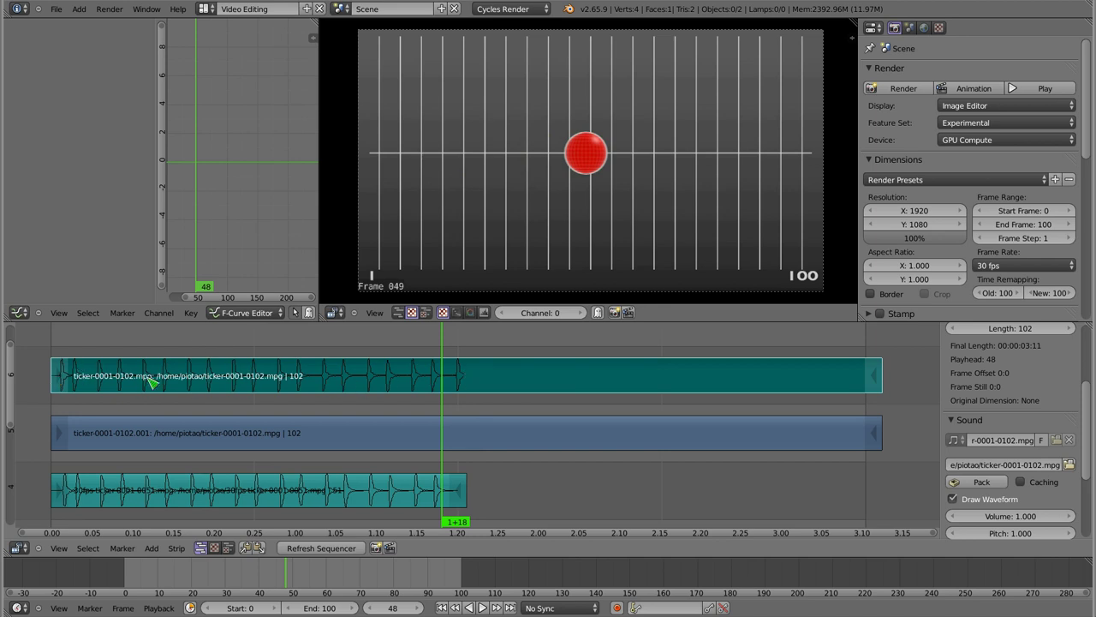
key("Home")
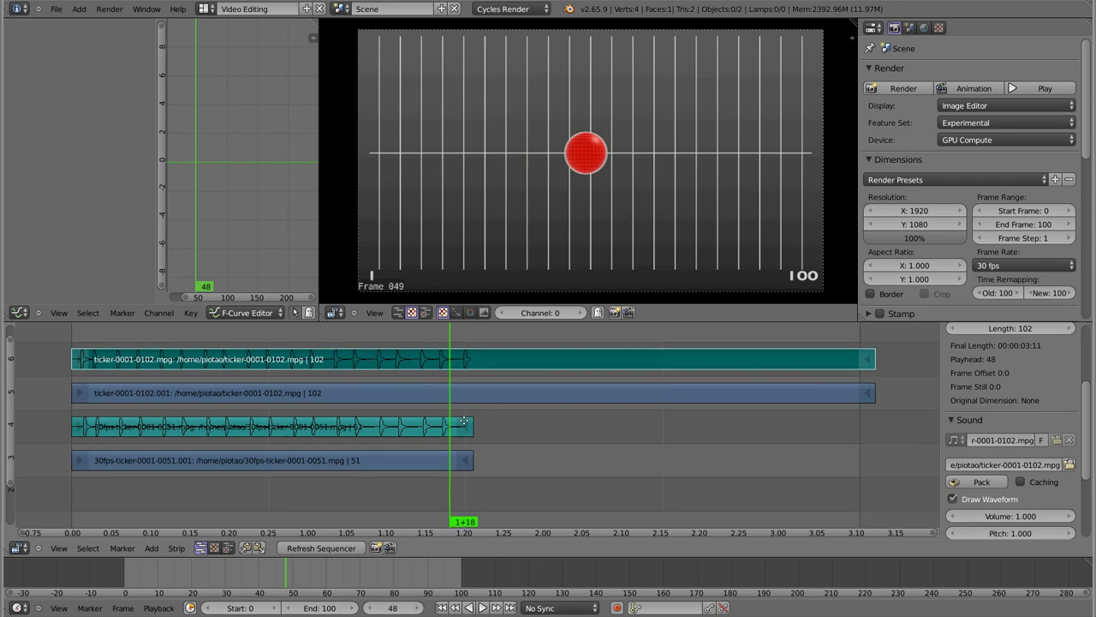
right_click(495, 397)
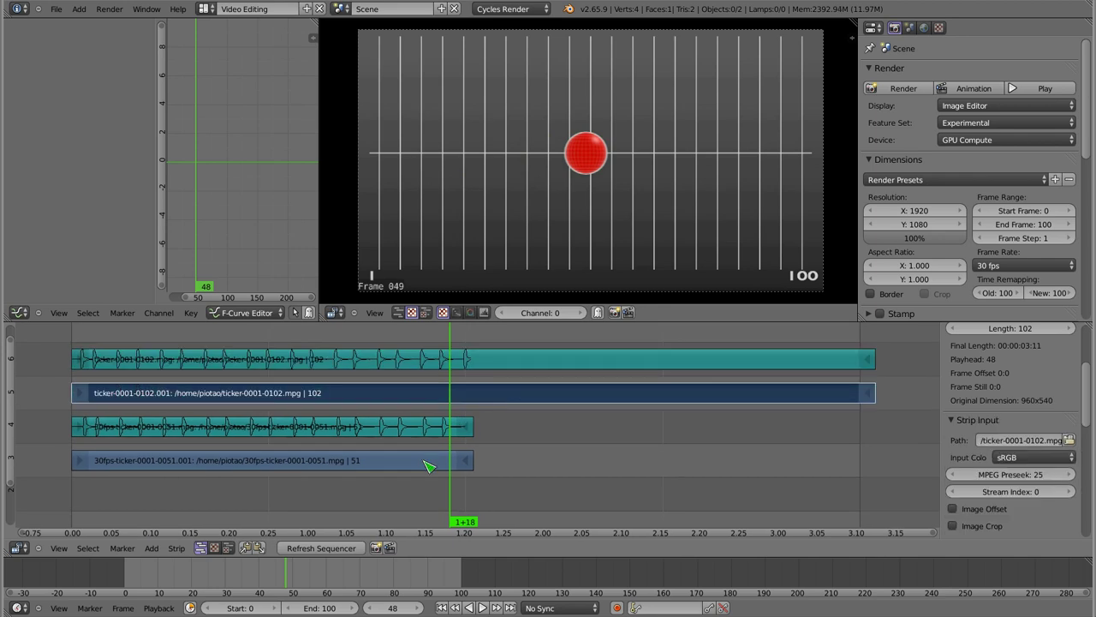
right_click(428, 465)
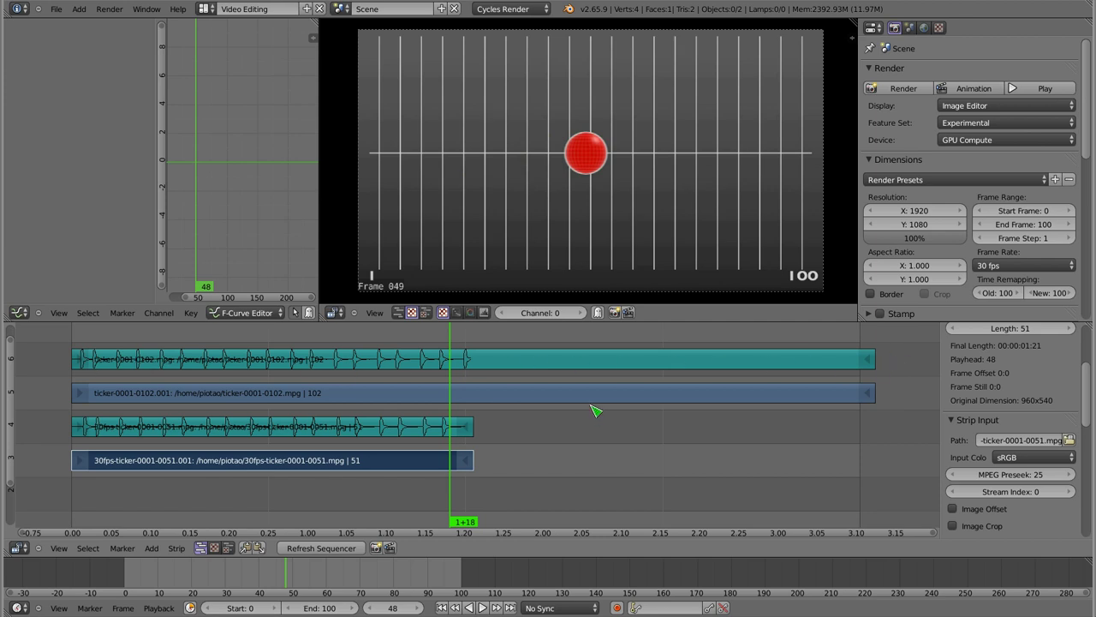
left_click(399, 433)
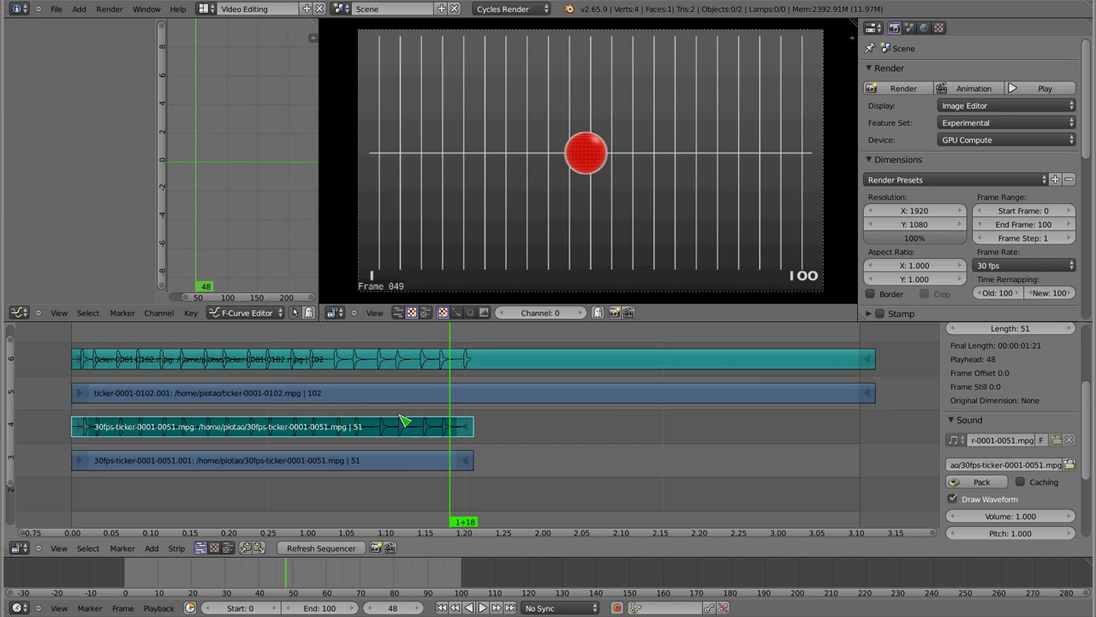
left_click(390, 367)
Step: Set the frame rate back to 60 fps and erase both ticker sound strips
left_click(1020, 265)
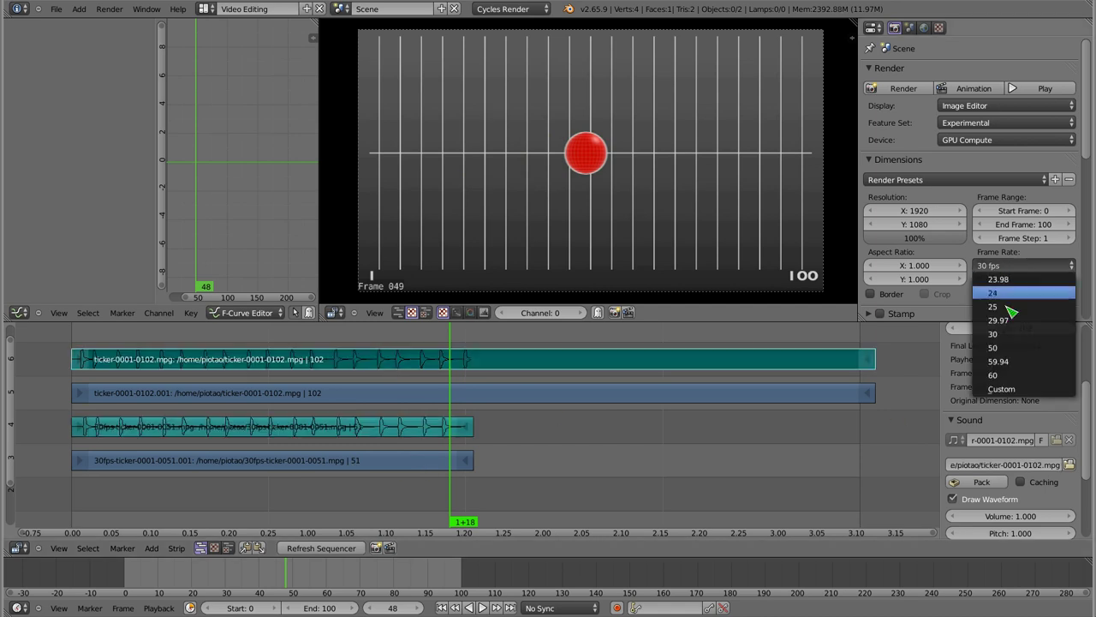
left_click(1007, 375)
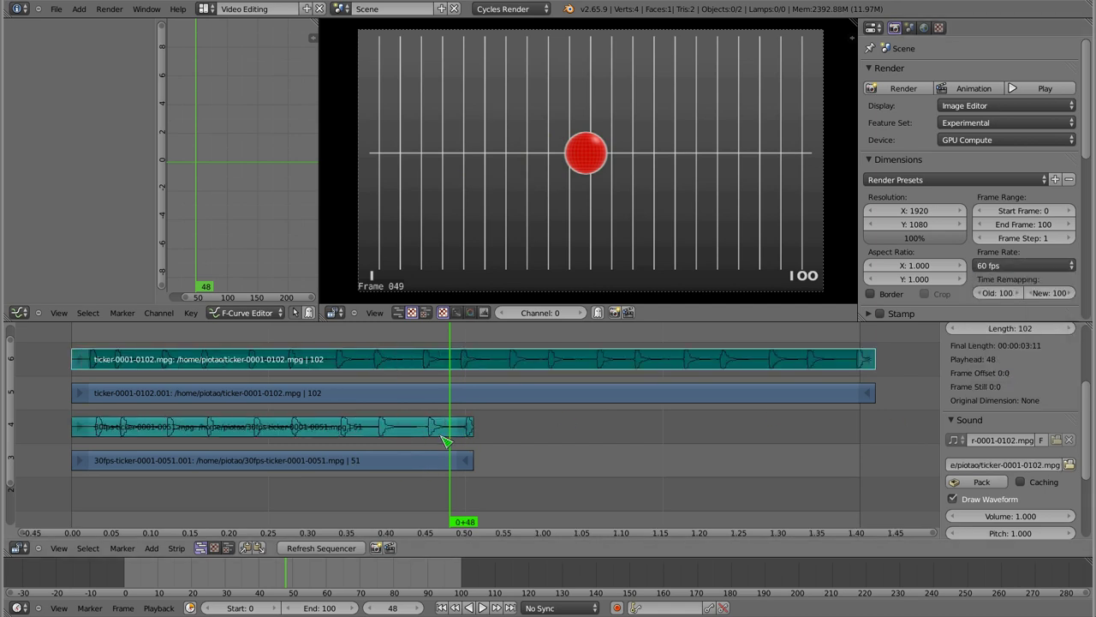
right_click(377, 433)
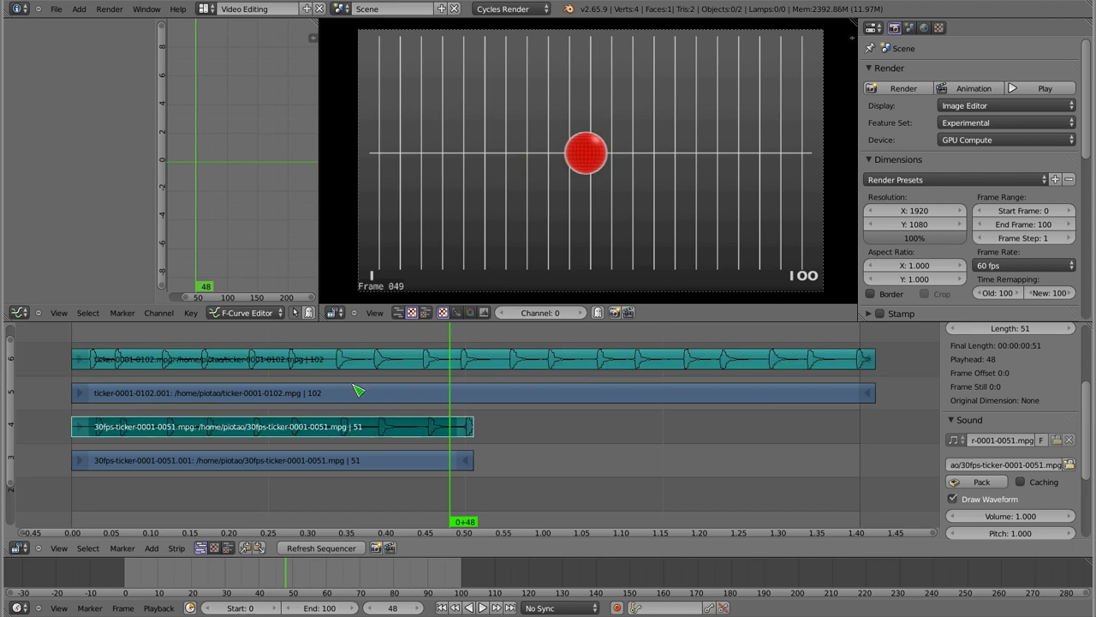
key("x")
left_click(364, 382)
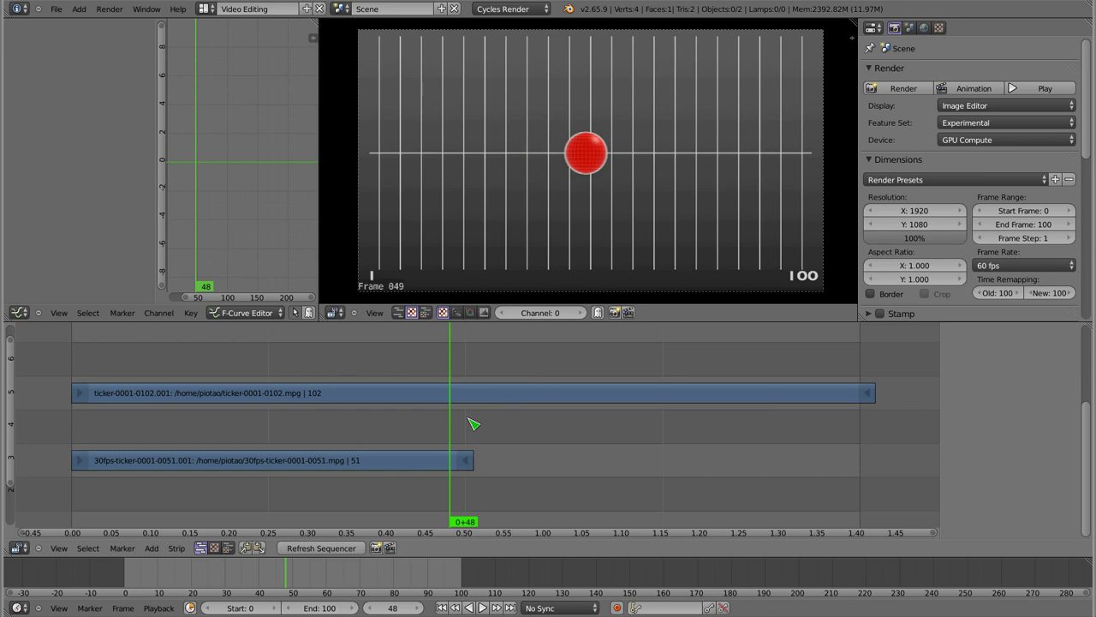
Step: Delete both ticker movie strips and return the playhead to frame 0
right_click(364, 403)
key("x")
left_click(366, 401)
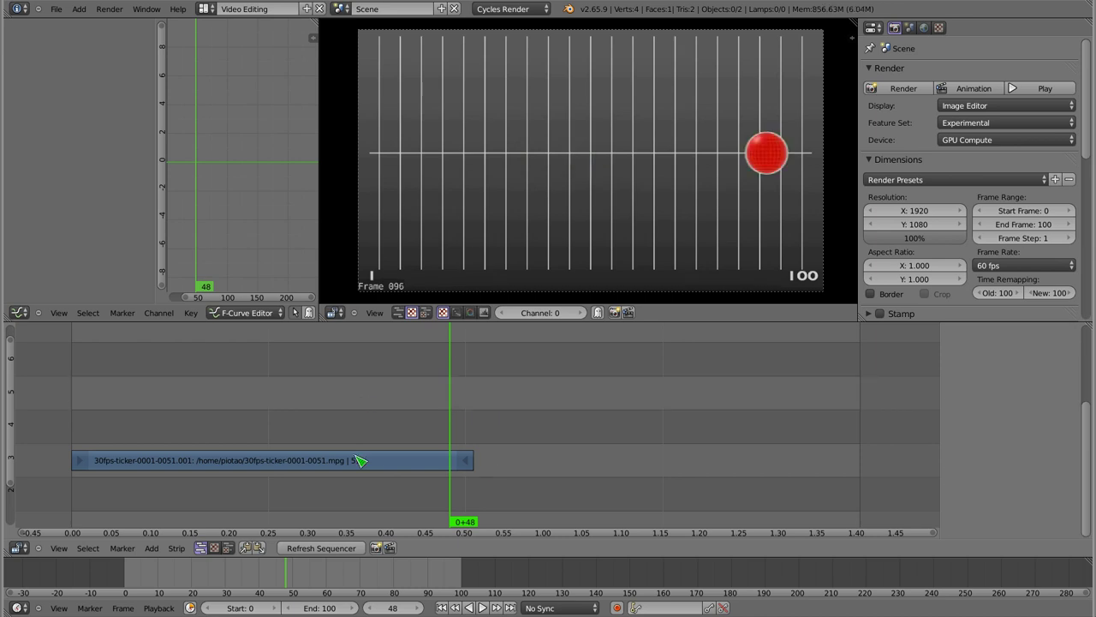
right_click(362, 460)
key("x")
key("Return")
left_click(205, 434)
left_click_drag(188, 435, 73, 440)
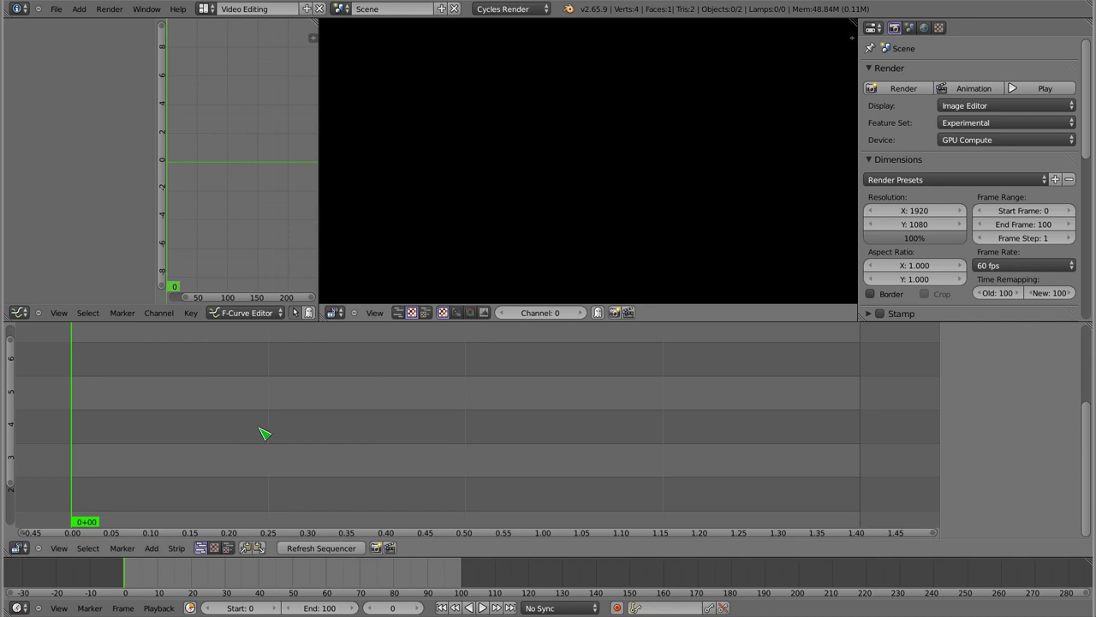
Step: Pick 25fps.avi in the file browser and set the scene frame rate to 25 fps
key("shift+a")
left_click(165, 389)
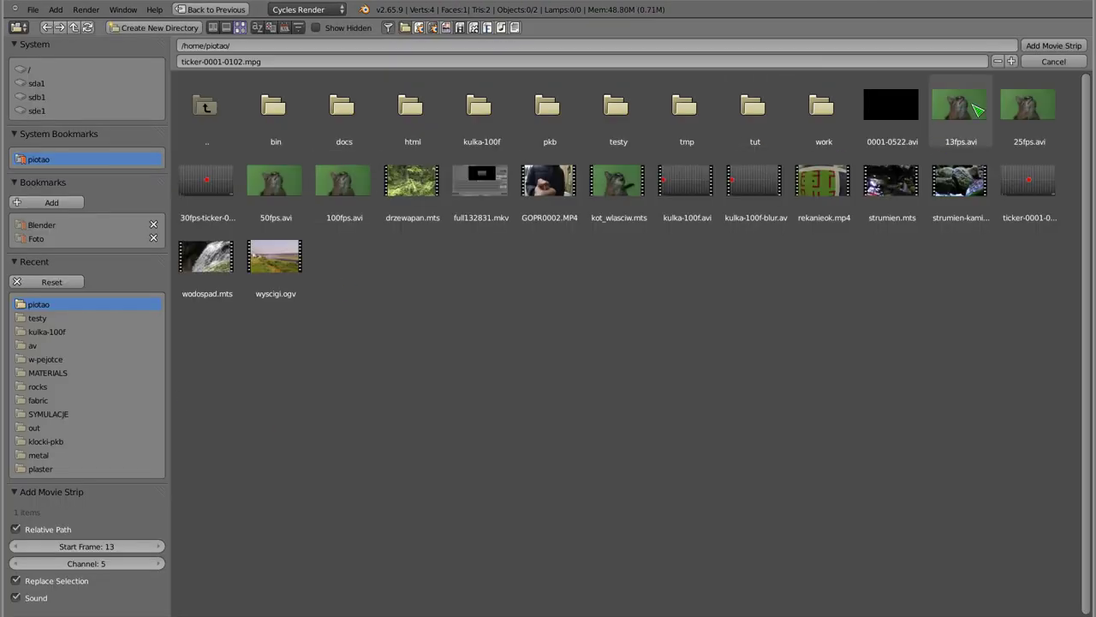
left_click(1028, 106)
left_click(1053, 45)
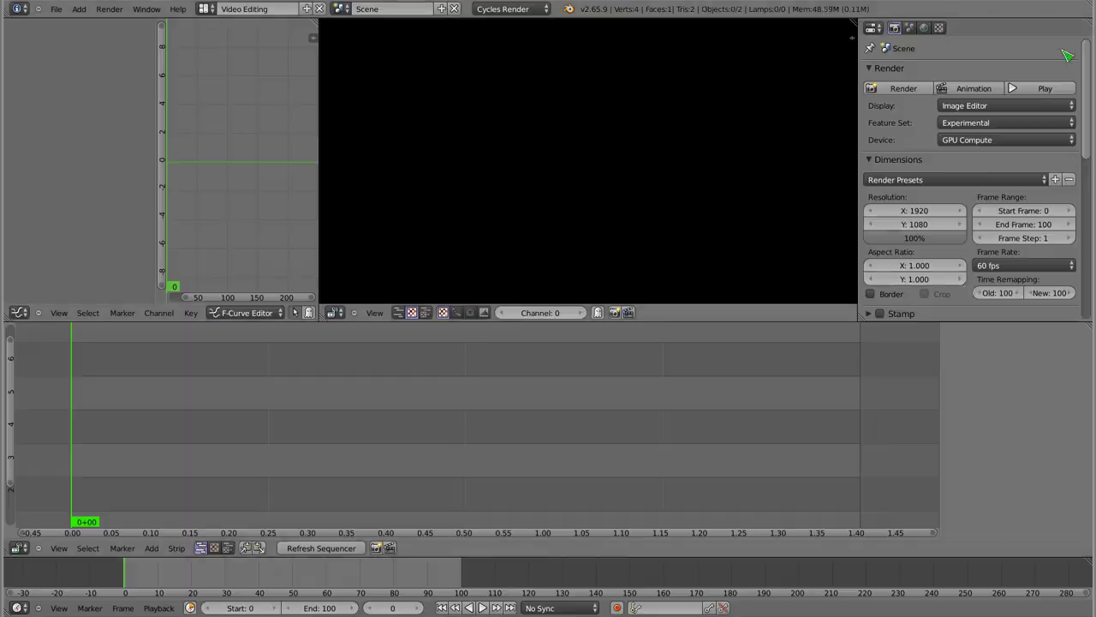
left_click(1036, 265)
left_click(1018, 307)
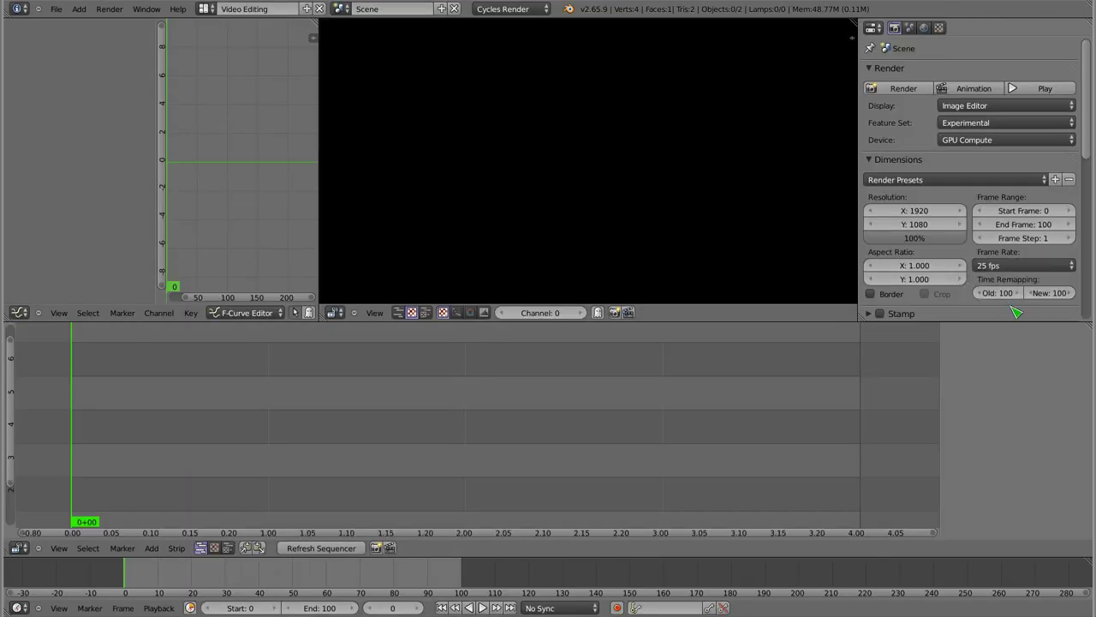
Step: Add 25fps.avi as a movie strip at frame 0 on channel 2
key("shift+a")
left_click(220, 399)
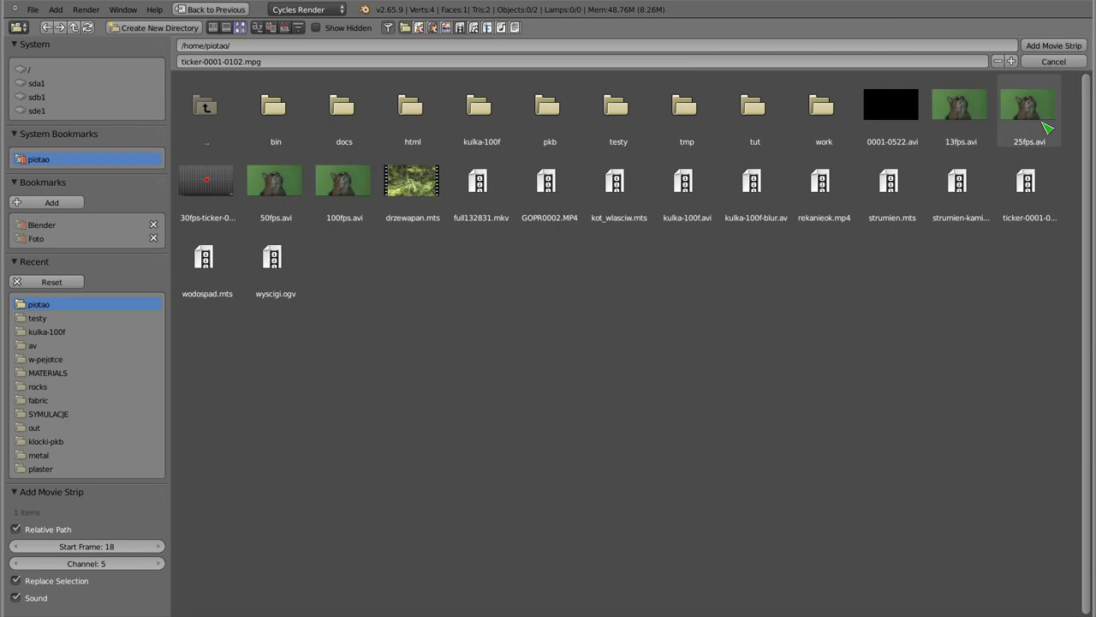
left_click(1053, 46)
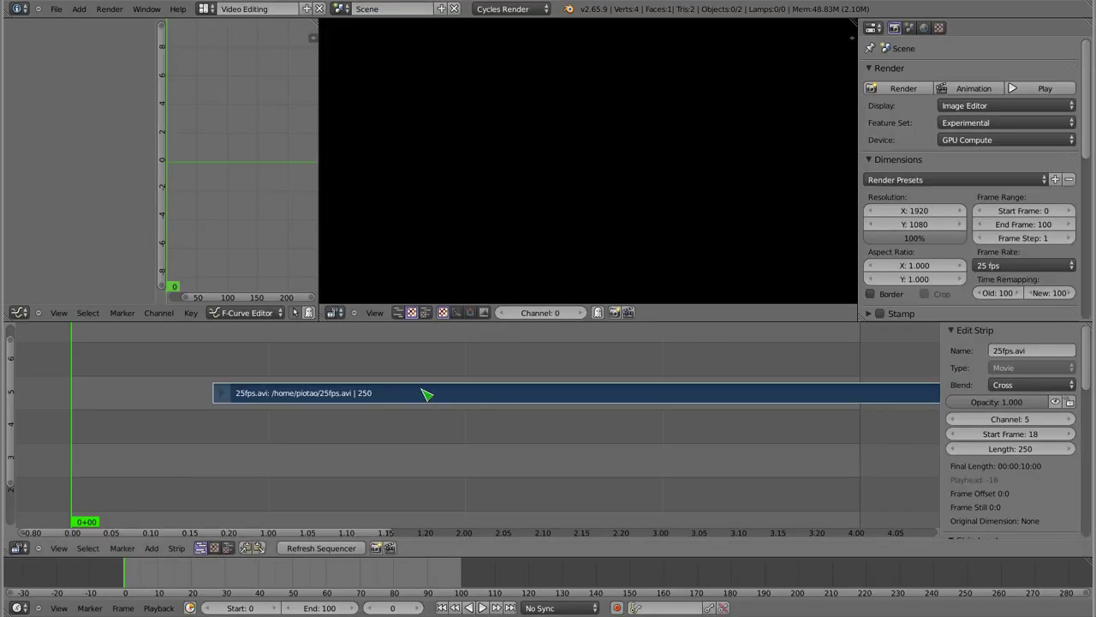
left_click(289, 472)
key("Home")
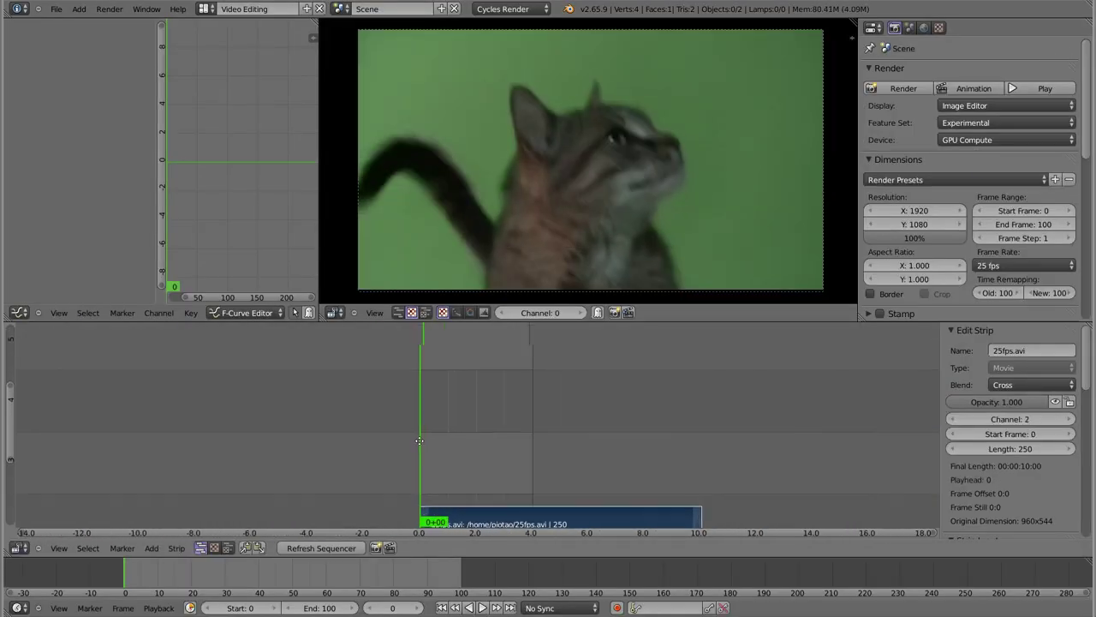
Step: Preview the cat clip and set the scene end frame to 250
key("alt+a")
mouse_move(357, 424)
left_mouse_down()
mouse_move(285, 416)
mouse_move(531, 369)
mouse_move(704, 395)
mouse_move(704, 411)
mouse_move(255, 426)
left_mouse_up()
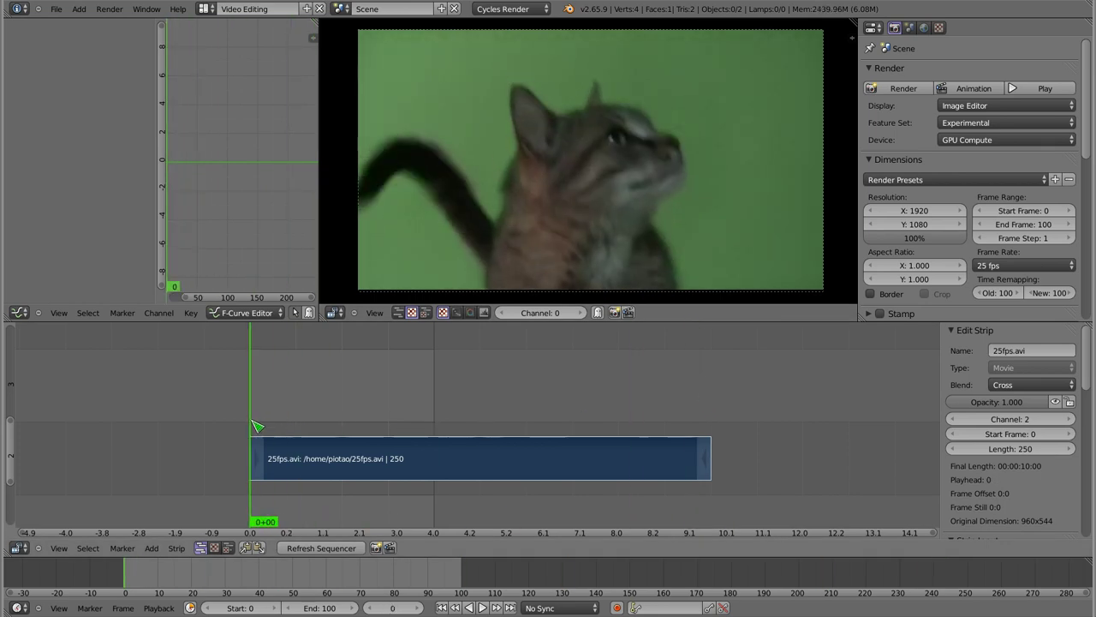
left_click(711, 462)
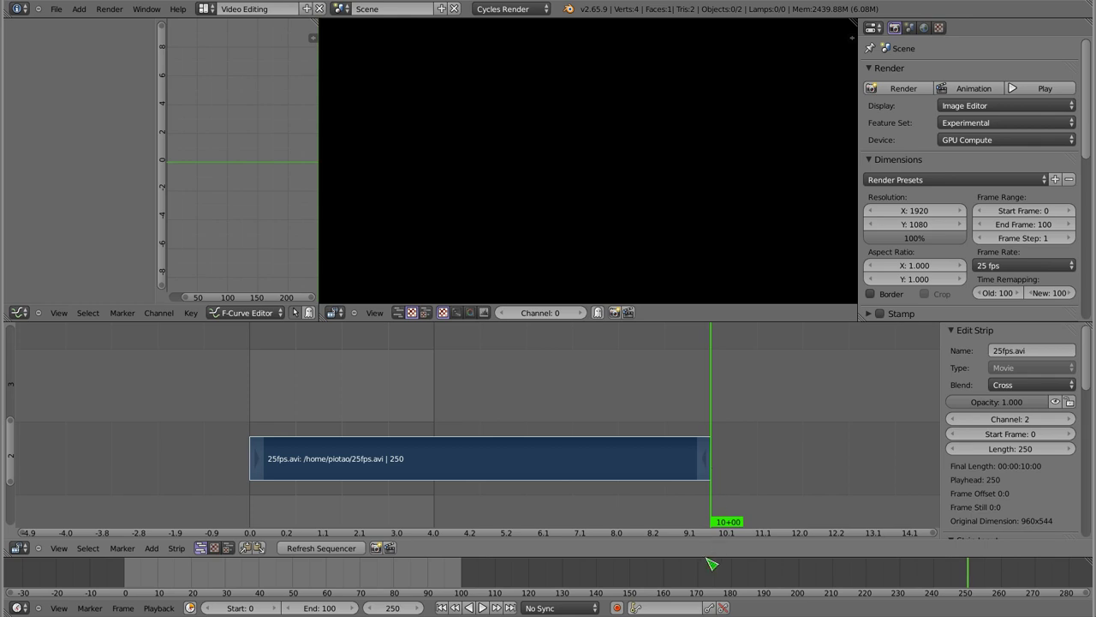
key("e")
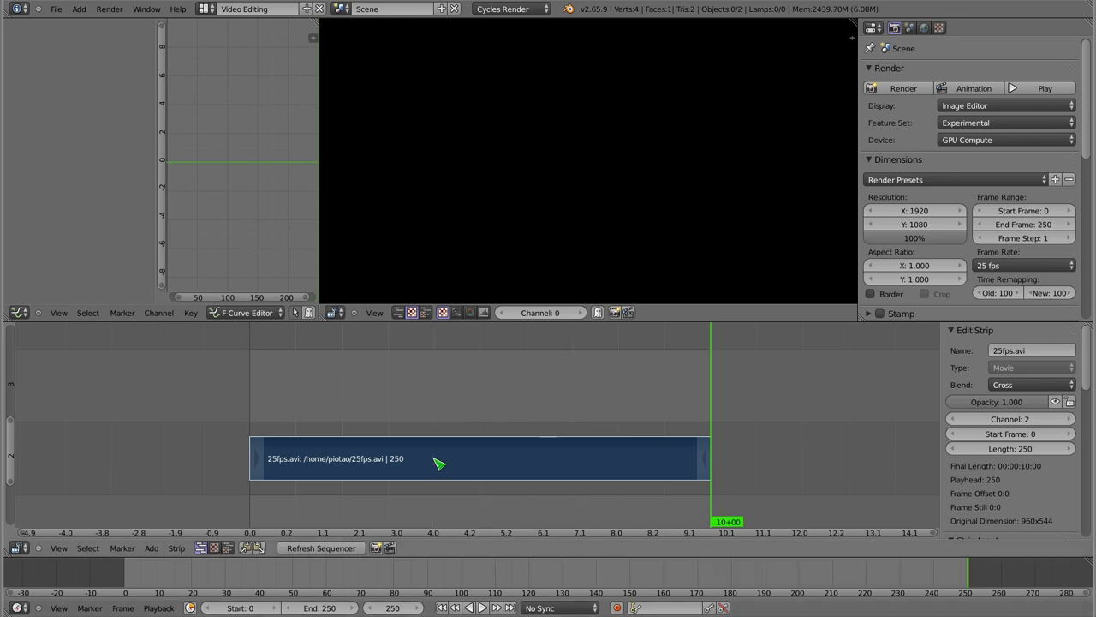
Step: Play the sequence to check it, then duplicate the cat strip onto channel 3
left_click_drag(436, 459, 396, 425)
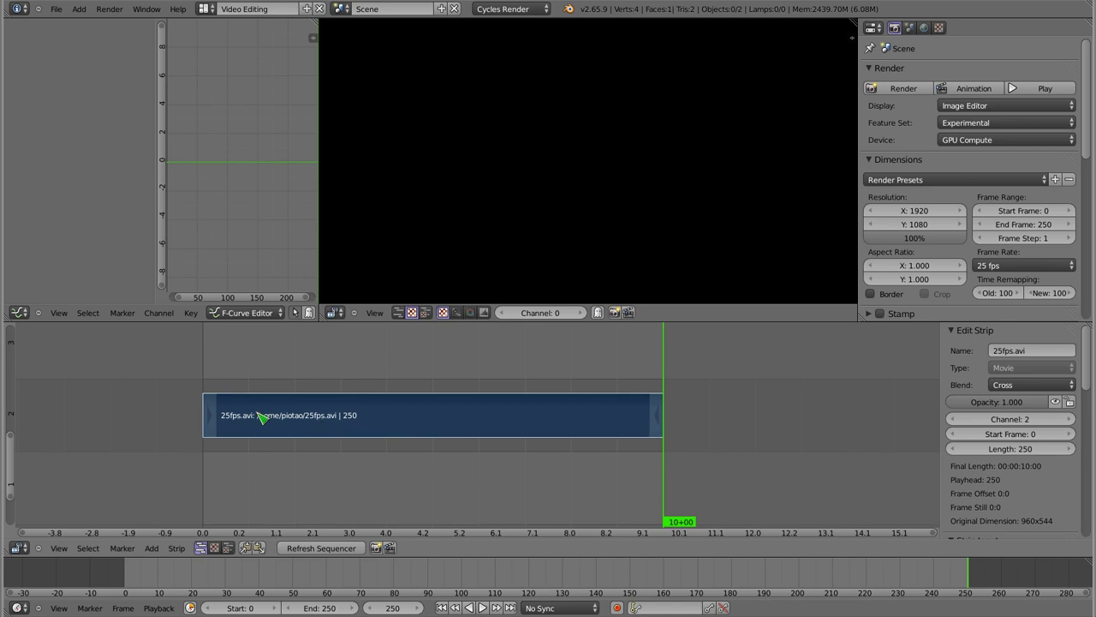
key("alt+a")
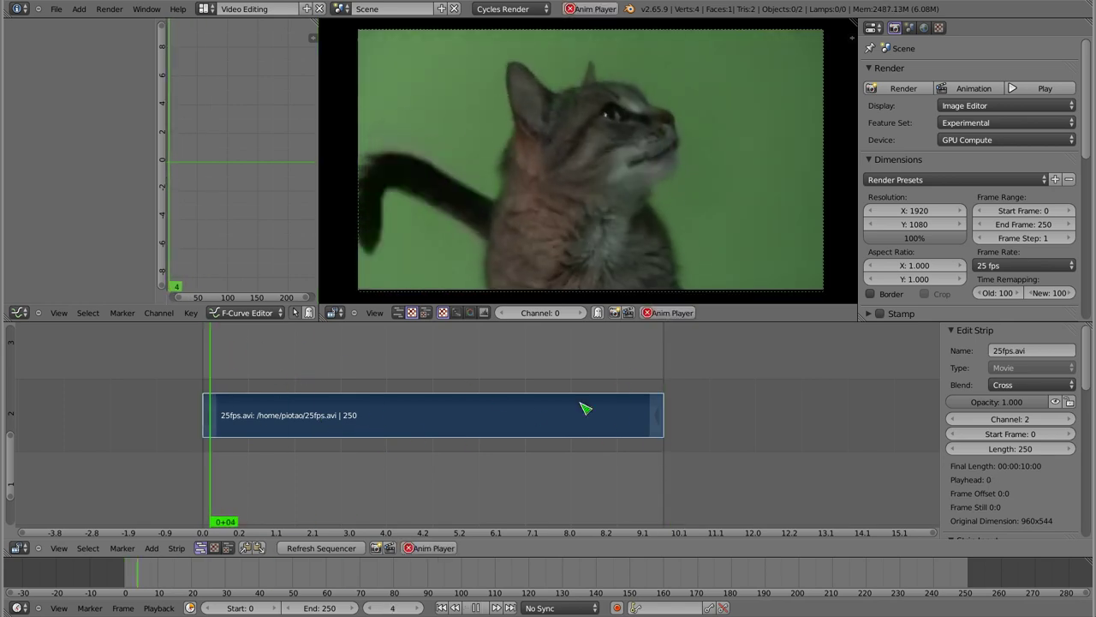
key("Escape")
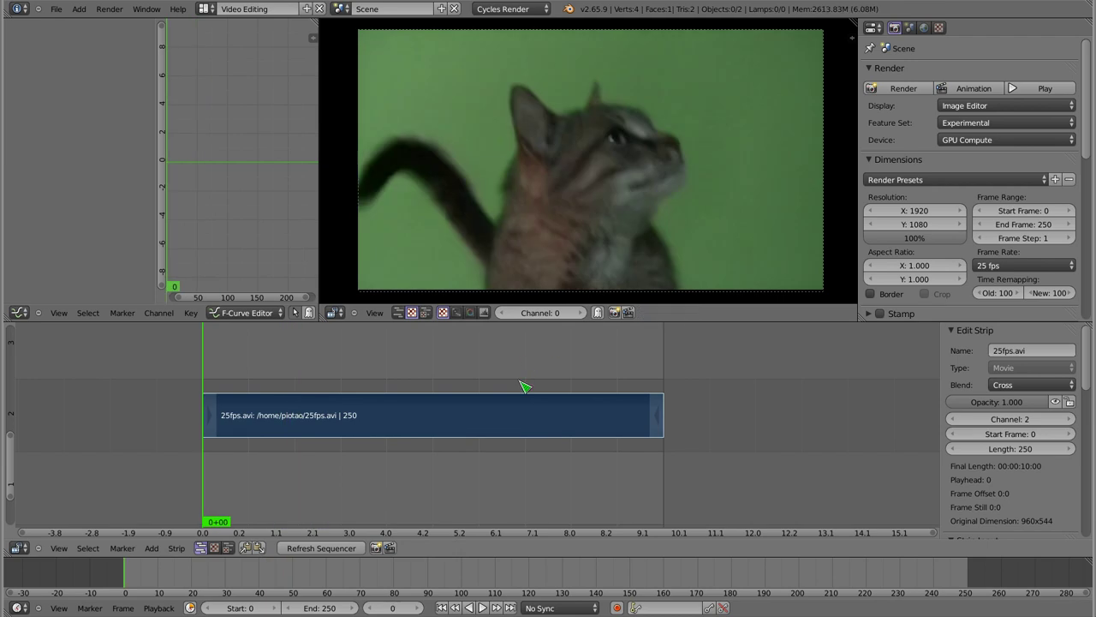
mouse_move(415, 425)
left_mouse_down()
mouse_move(388, 411)
mouse_move(407, 436)
left_mouse_up()
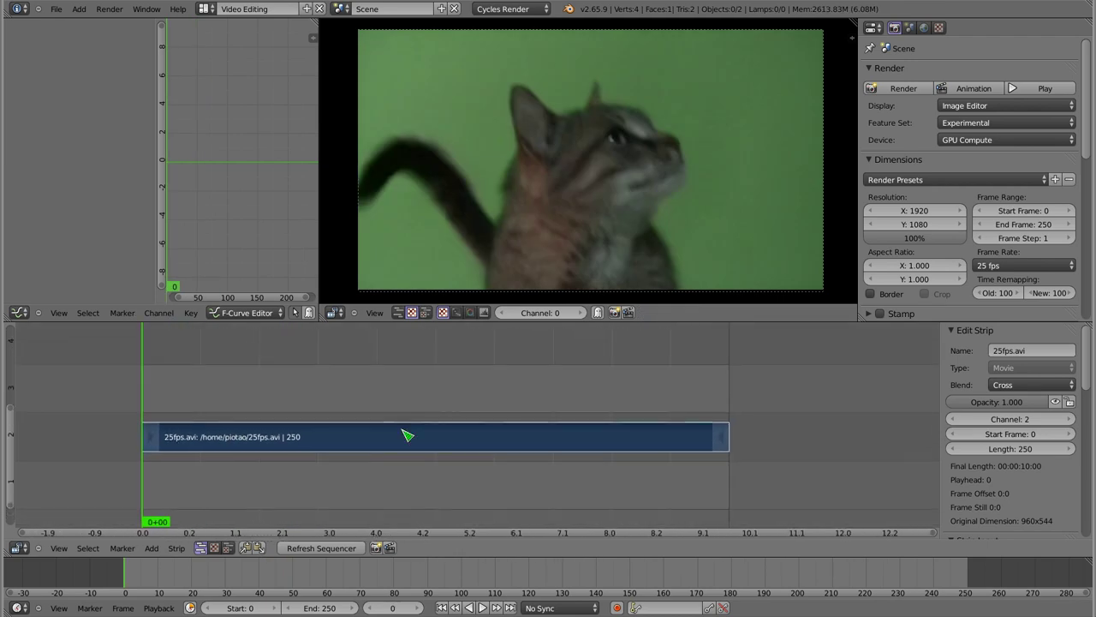
key("shift+d")
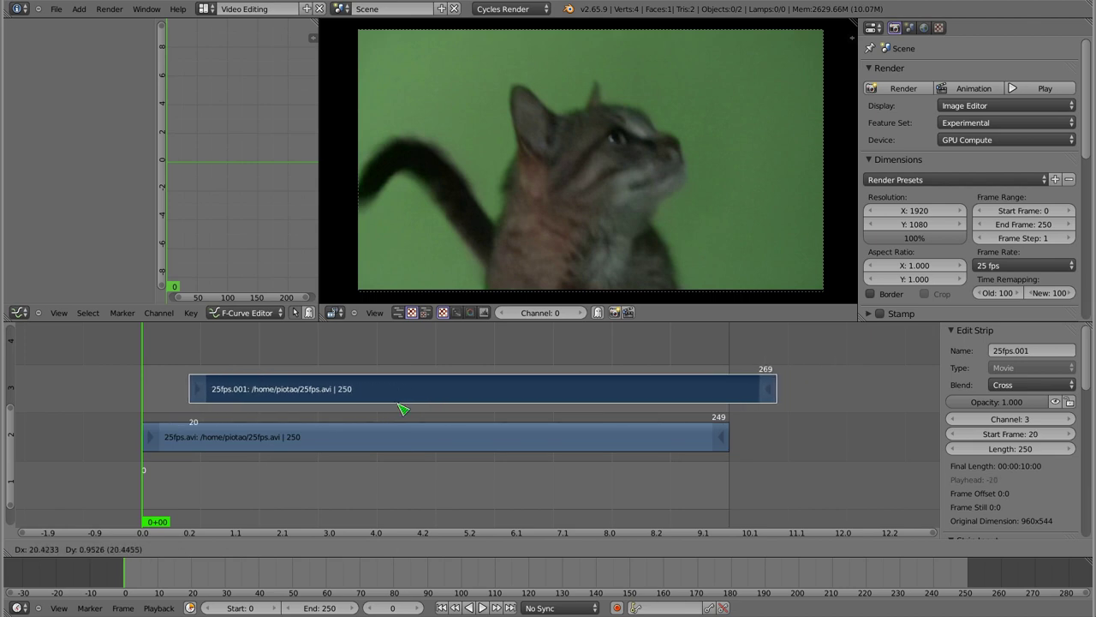
Step: Drop the copied clip on channel 3 at frame 0 and make it play in reverse
left_click(355, 416)
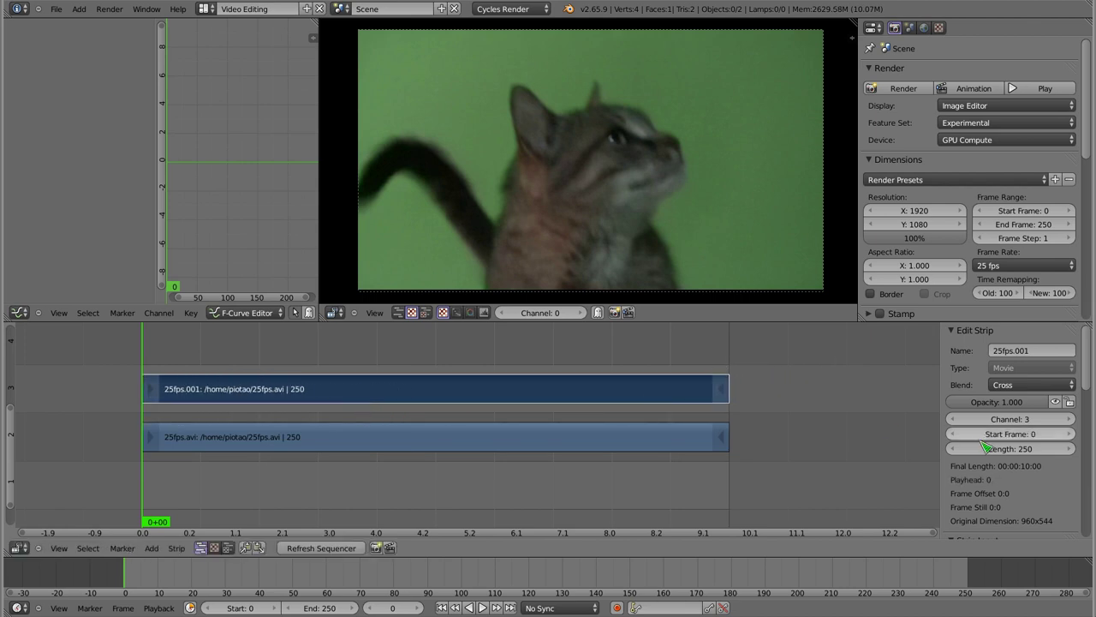
scroll(991, 477, "down", 2)
scroll(991, 477, "down", 3)
scroll(990, 471, "down", 3)
scroll(972, 436, "down", 2)
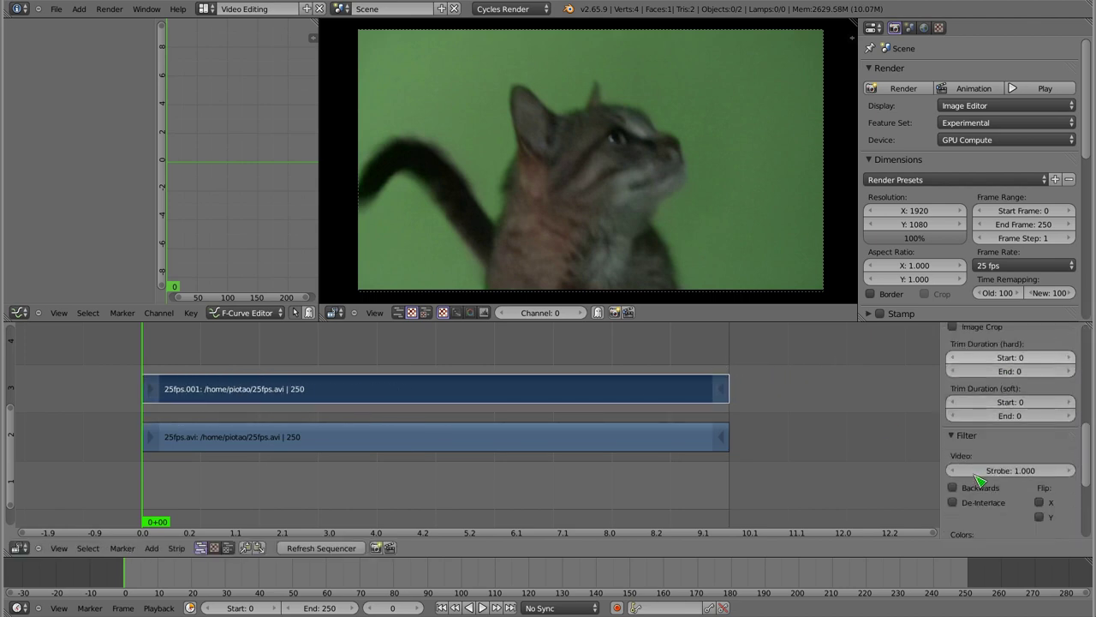
scroll(959, 416, "down", 2)
left_click(954, 419)
mouse_move(163, 363)
left_mouse_down()
mouse_move(313, 367)
mouse_move(152, 368)
left_mouse_up()
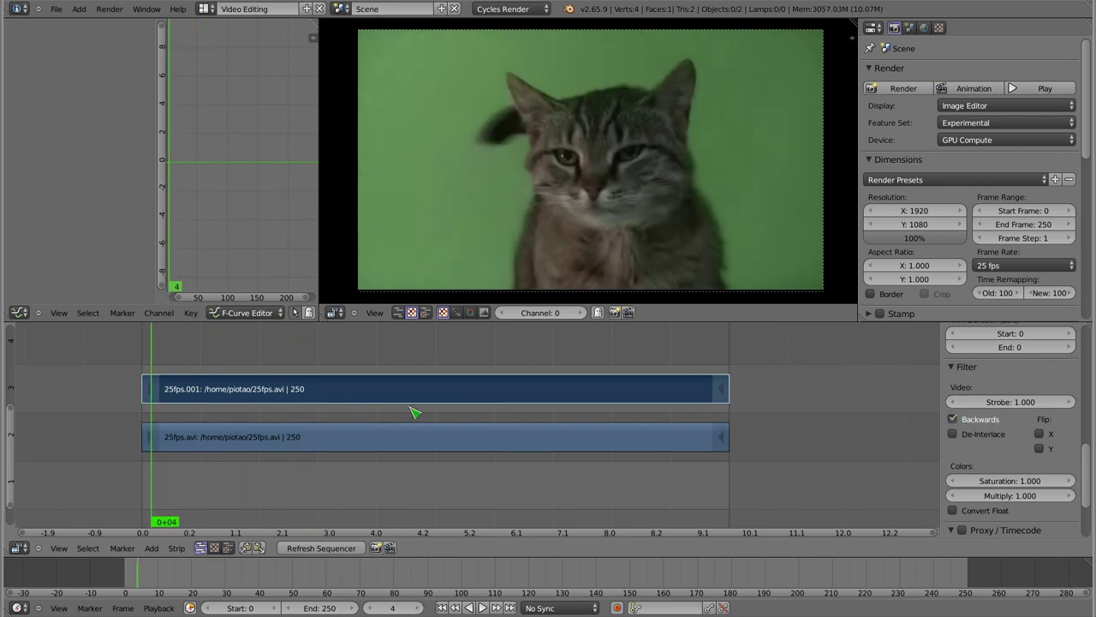
Step: Try Add, then Multiply blend on the top clip, previewing at frames 91 and 127
scroll(1015, 441, "up", 5)
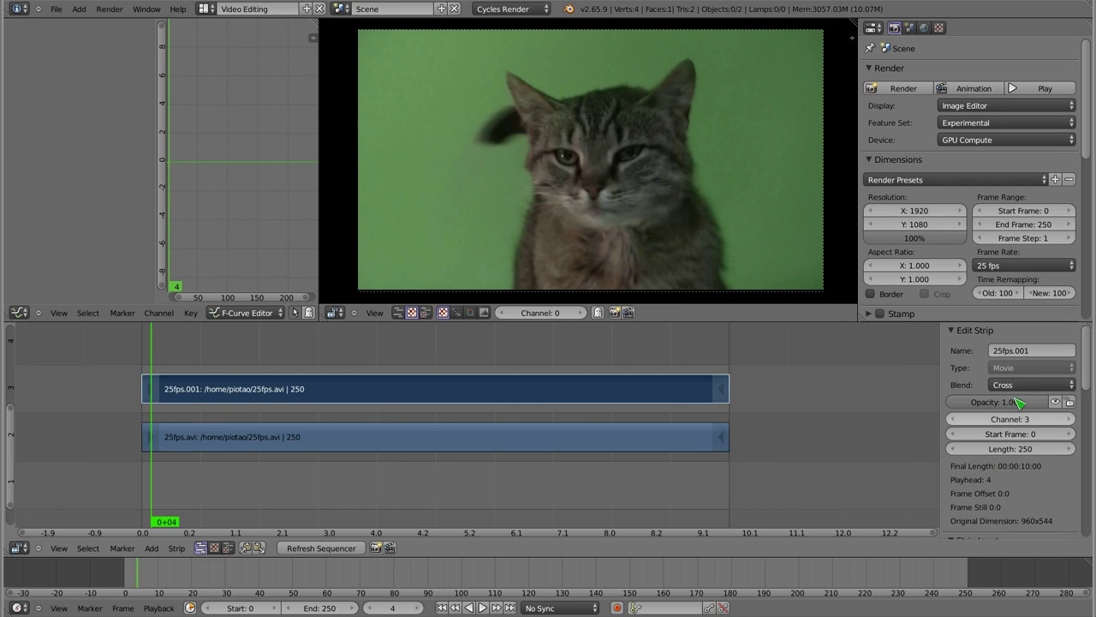
left_click(1032, 385)
left_click(1028, 342)
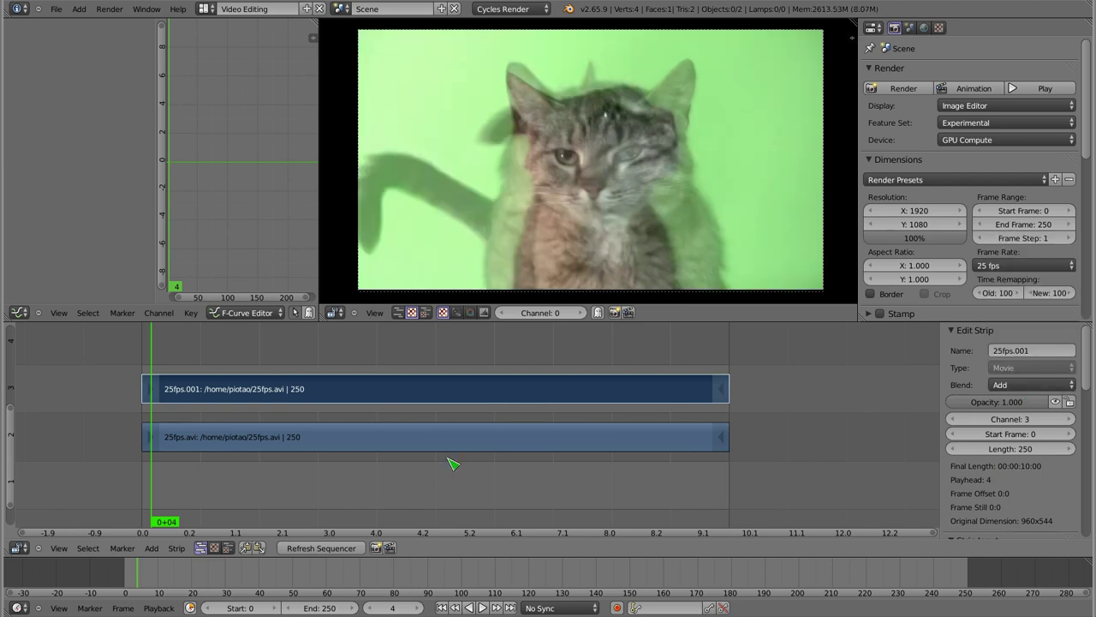
left_click_drag(188, 366, 355, 366)
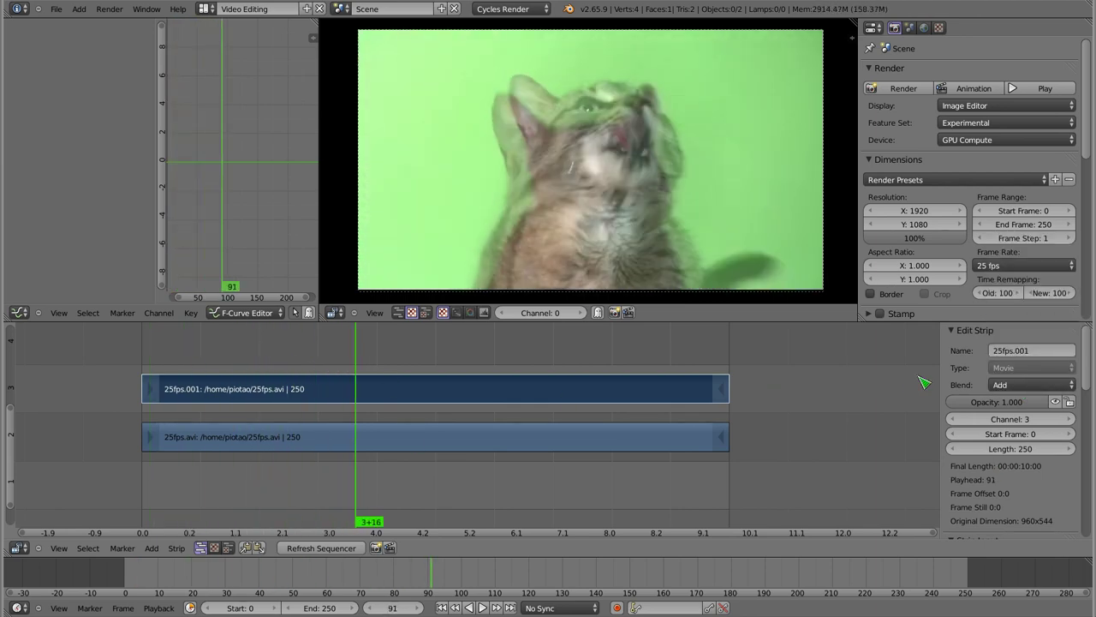
left_click(1004, 386)
left_click(1007, 267)
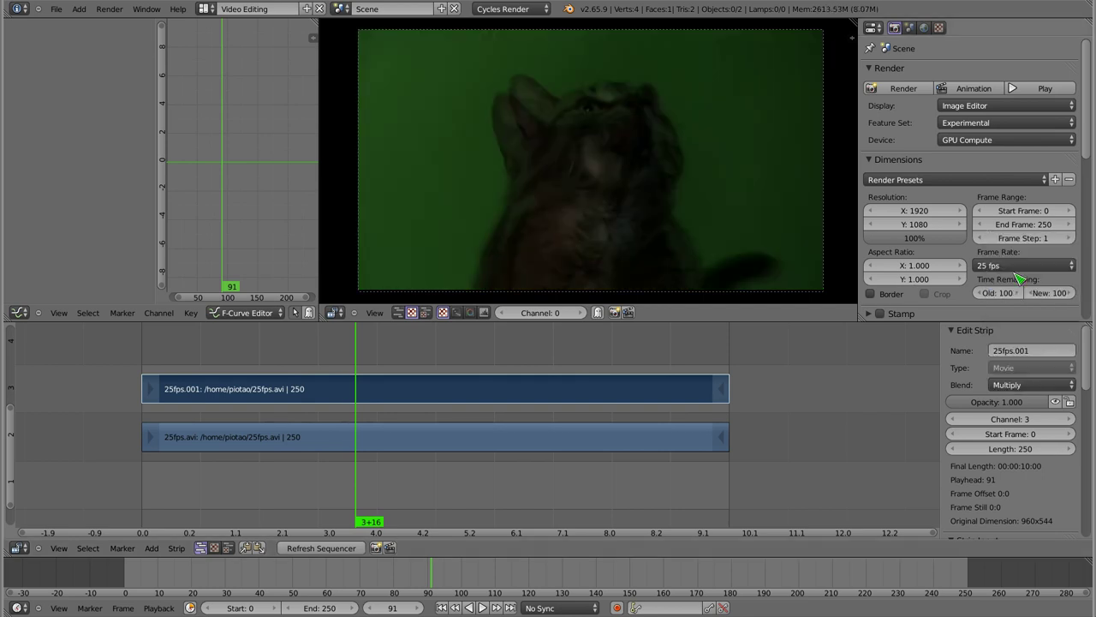
left_click_drag(276, 360, 439, 388)
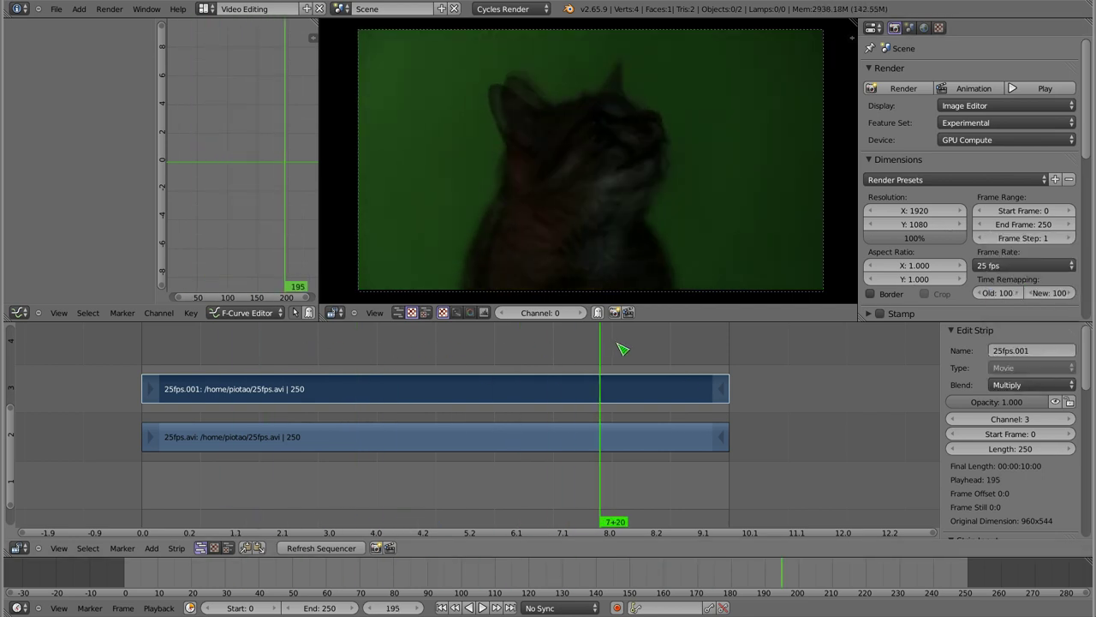
Step: Delete the top copy and mirror the remaining 25fps.avi clip horizontally
key("x")
left_click(441, 393)
right_click(476, 436)
scroll(1007, 487, "down", 5)
scroll(1007, 479, "down", 2)
scroll(1028, 437, "down", 2)
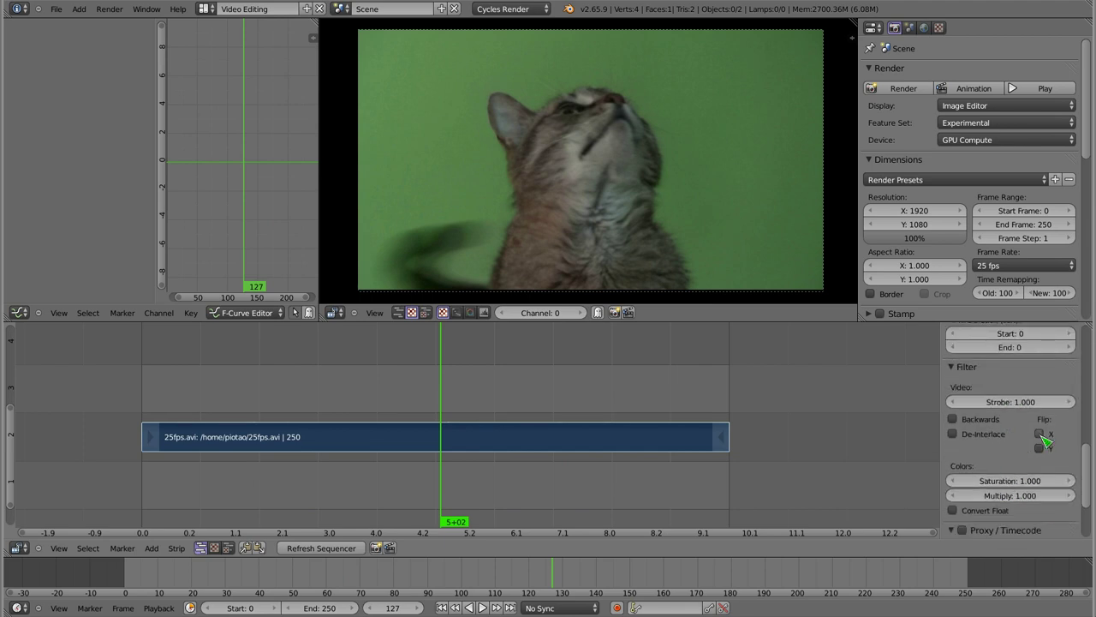
left_click(1041, 434)
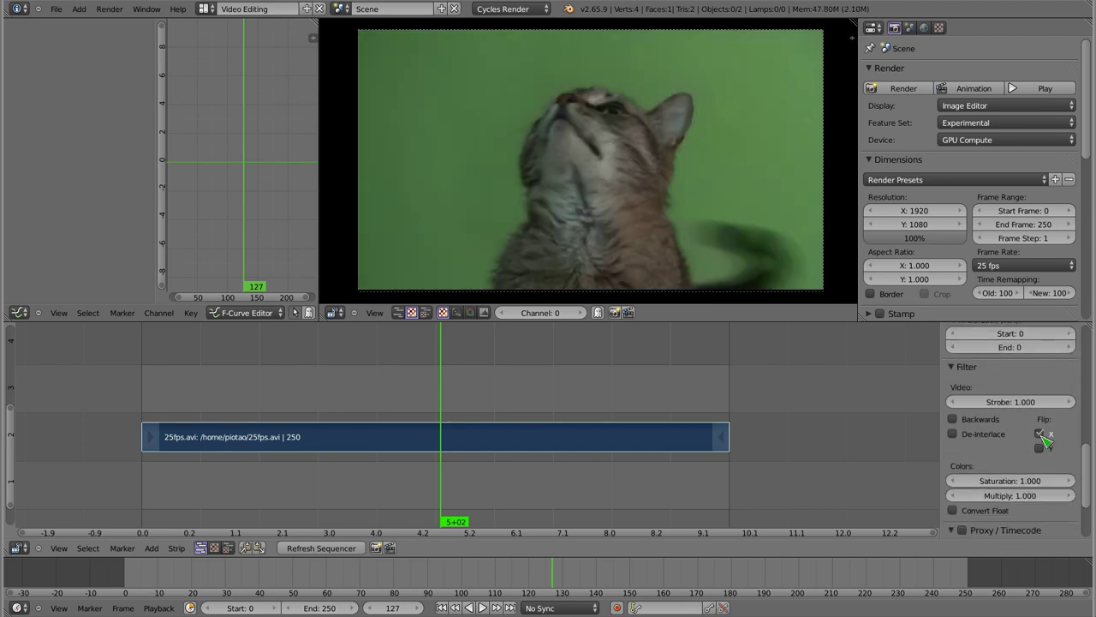
Step: Duplicate the mirrored strip onto channel 3 and give the copy Multiply blend
key("shift+d")
left_click(433, 404)
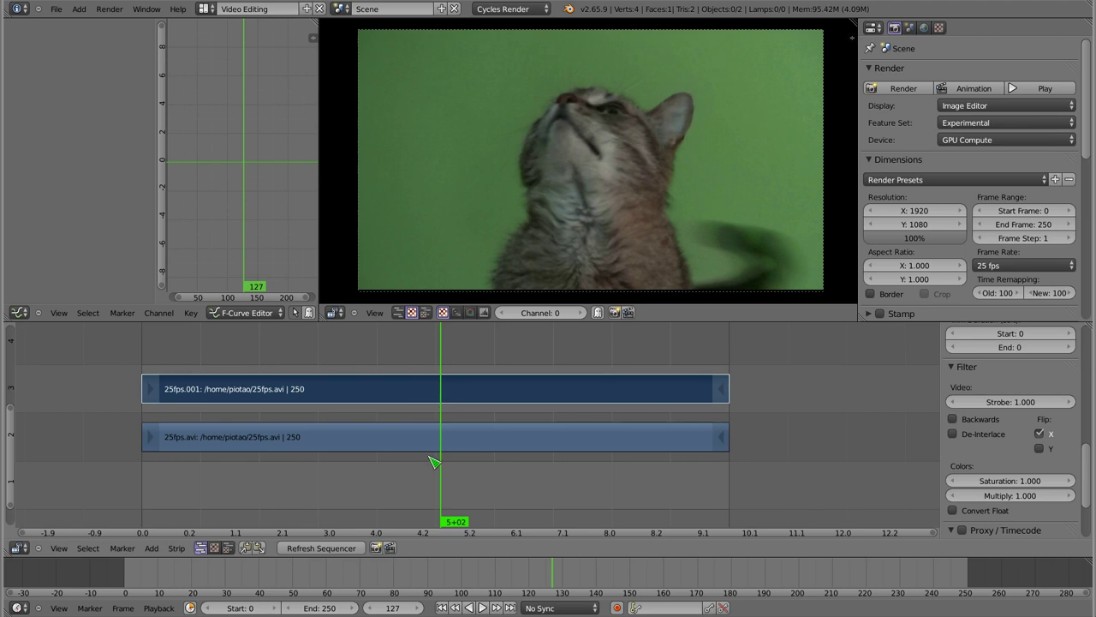
left_click(434, 449)
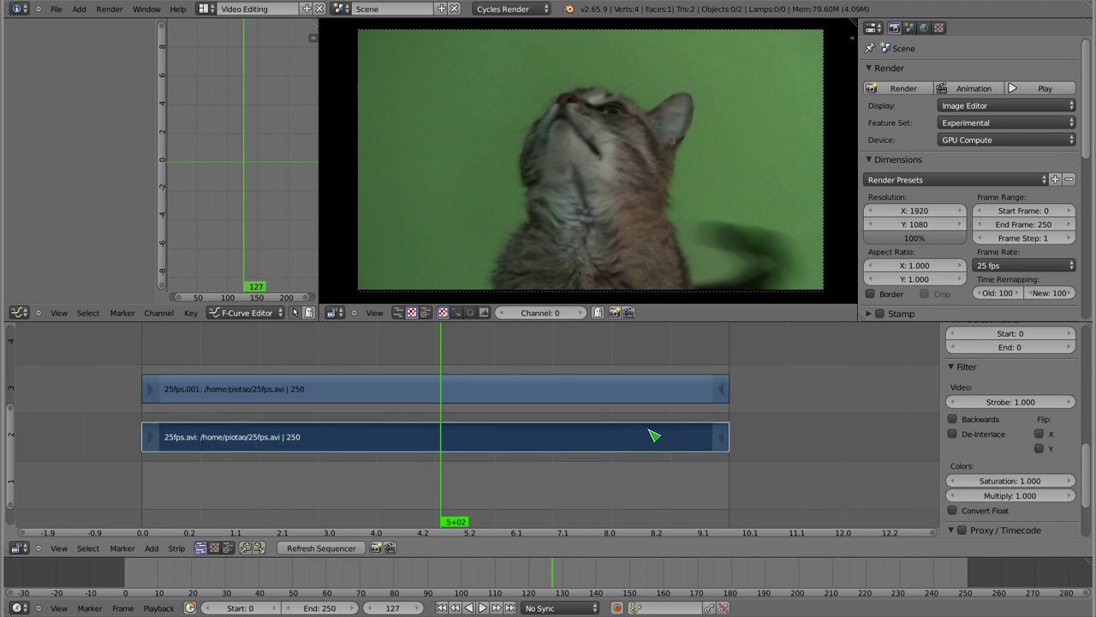
left_click(677, 396)
scroll(998, 446, "up", 10)
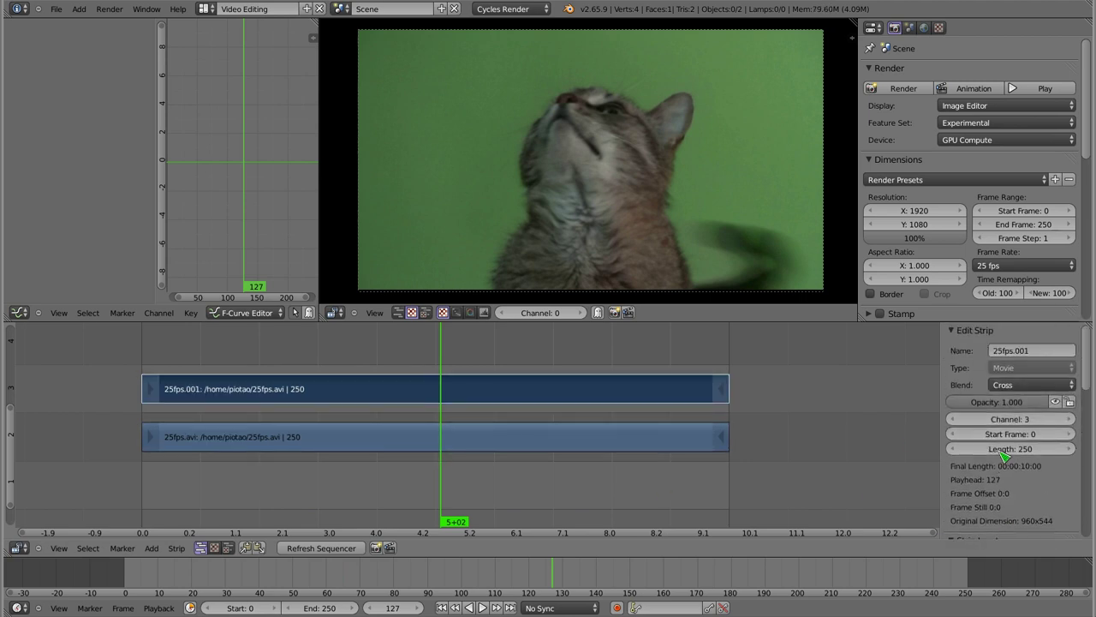
left_click(1024, 385)
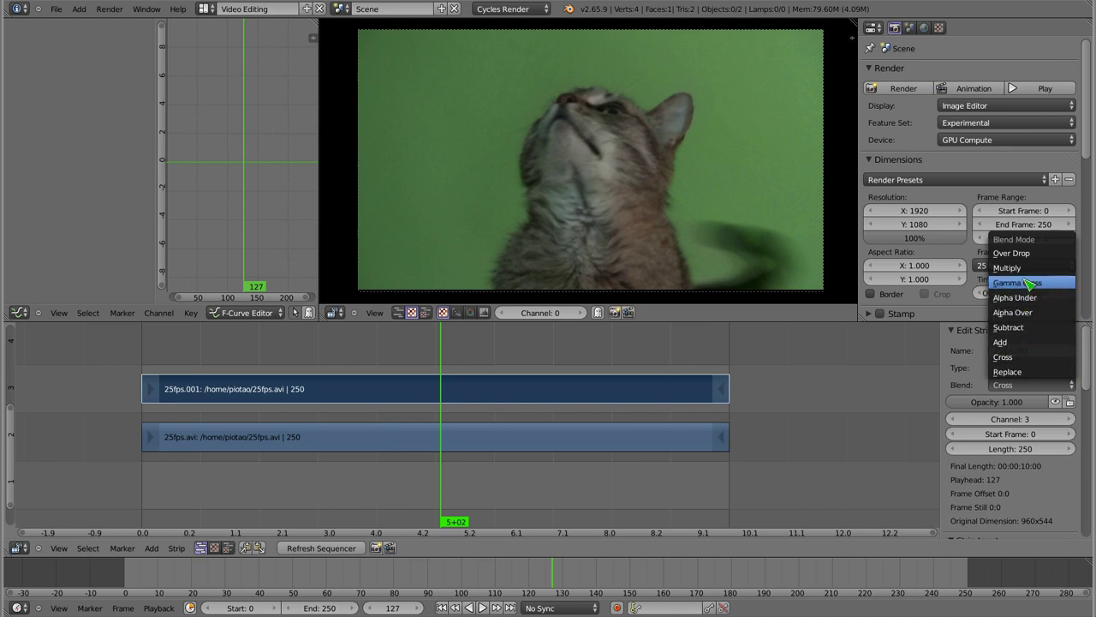
left_click(1011, 268)
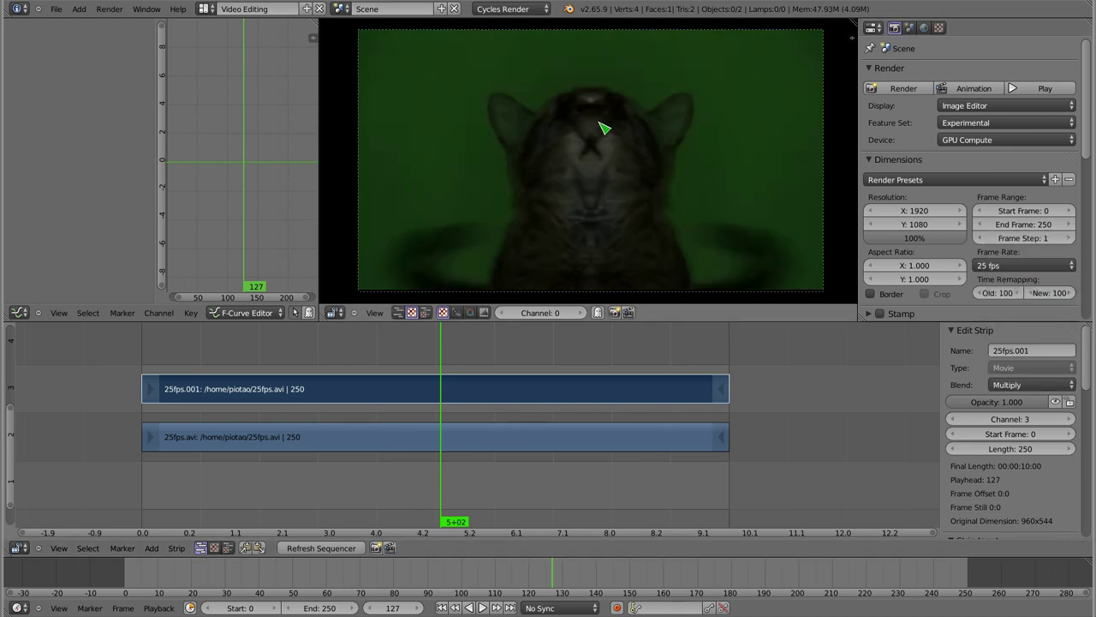
Step: Move both clip strips down one channel, onto channels 2 and 1
scroll(602, 130, "up", 1)
scroll(600, 164, "down", 1)
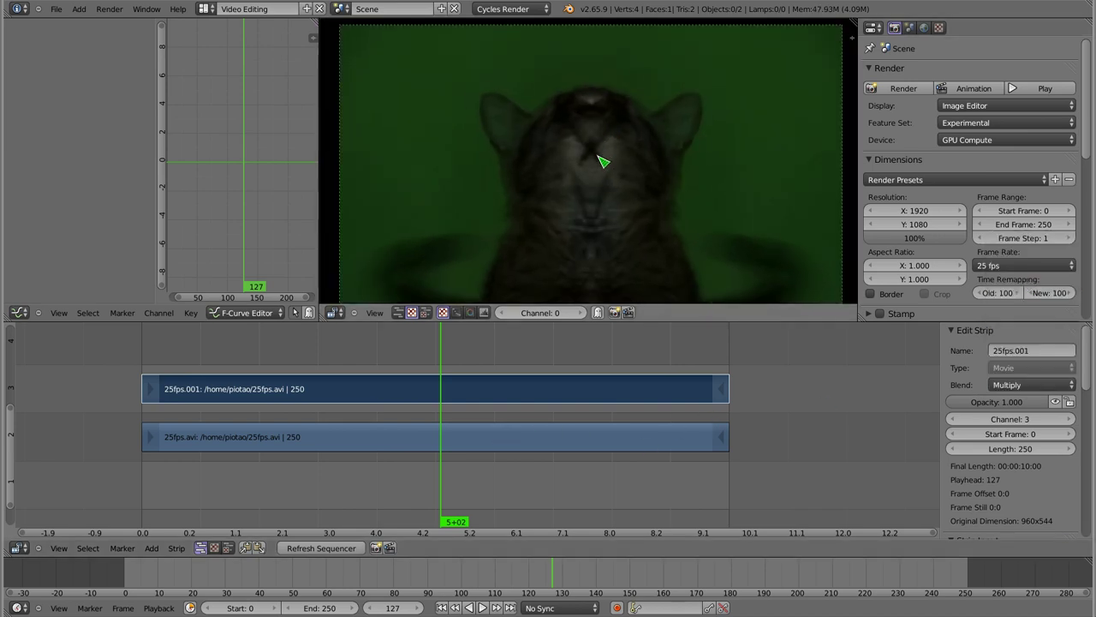
scroll(603, 162, "down", 1)
left_click_drag(598, 201, 581, 186)
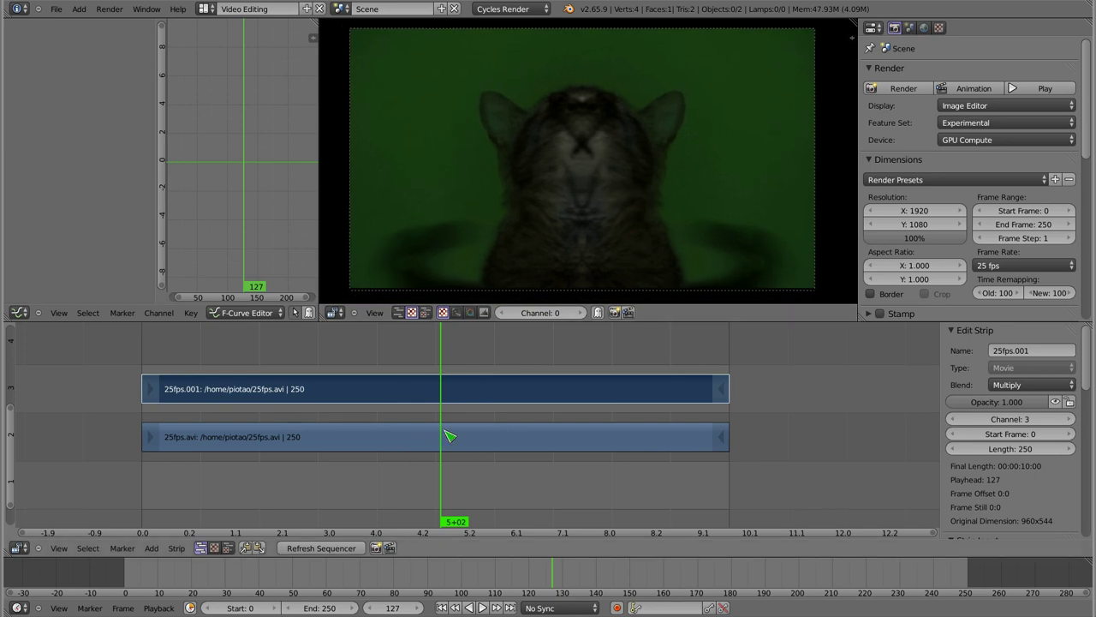
key("a")
key("a")
key("g")
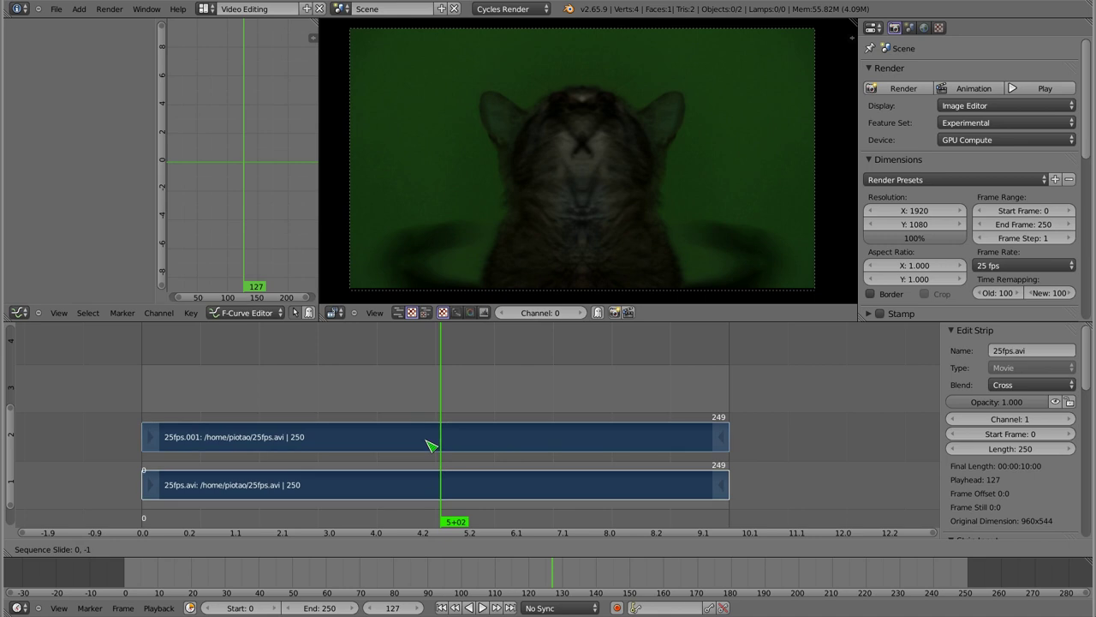
left_click(431, 462)
Step: Scrub through the stacked clips to check the Multiply blend result
right_click(446, 479)
left_click_drag(246, 426, 257, 416)
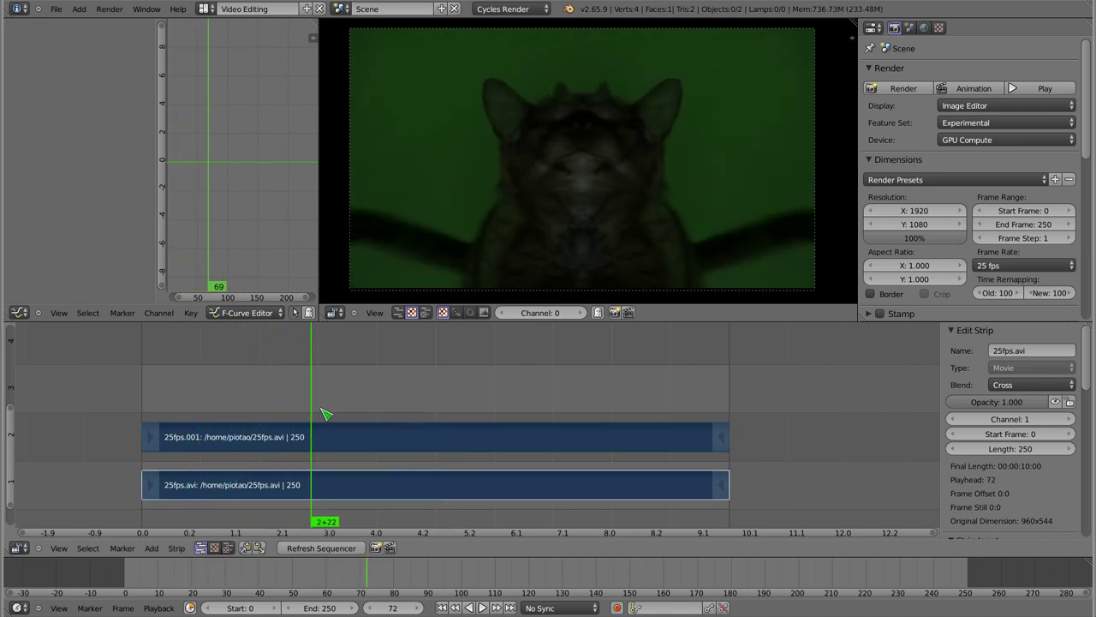
mouse_move(259, 414)
left_mouse_down()
mouse_move(493, 384)
mouse_move(149, 370)
left_mouse_up()
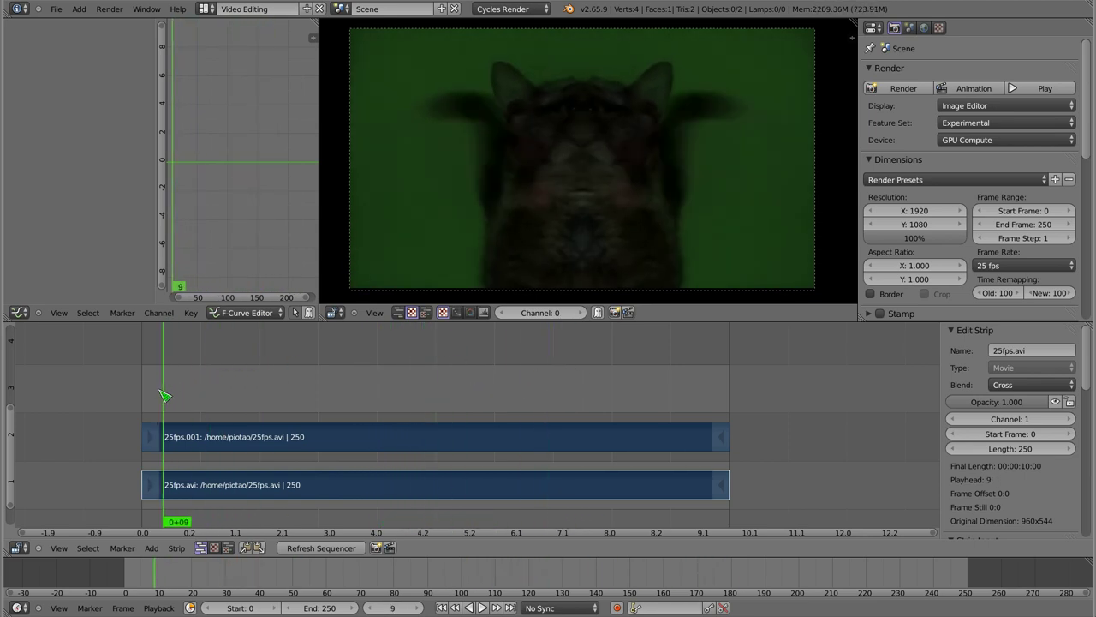
scroll(989, 467, "down", 3)
scroll(989, 467, "down", 3)
scroll(989, 467, "down", 3)
scroll(989, 467, "down", 2)
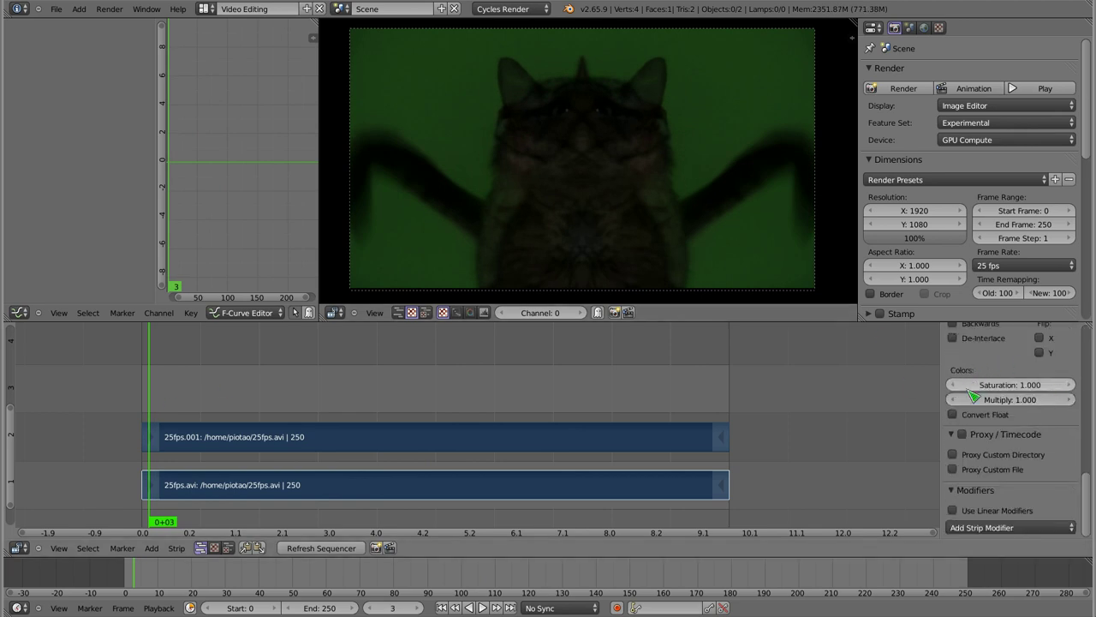
Step: Set Colors Multiply to 2.000 on both 25fps.001 and 25fps.avi strips
scroll(1012, 381, "up", 2)
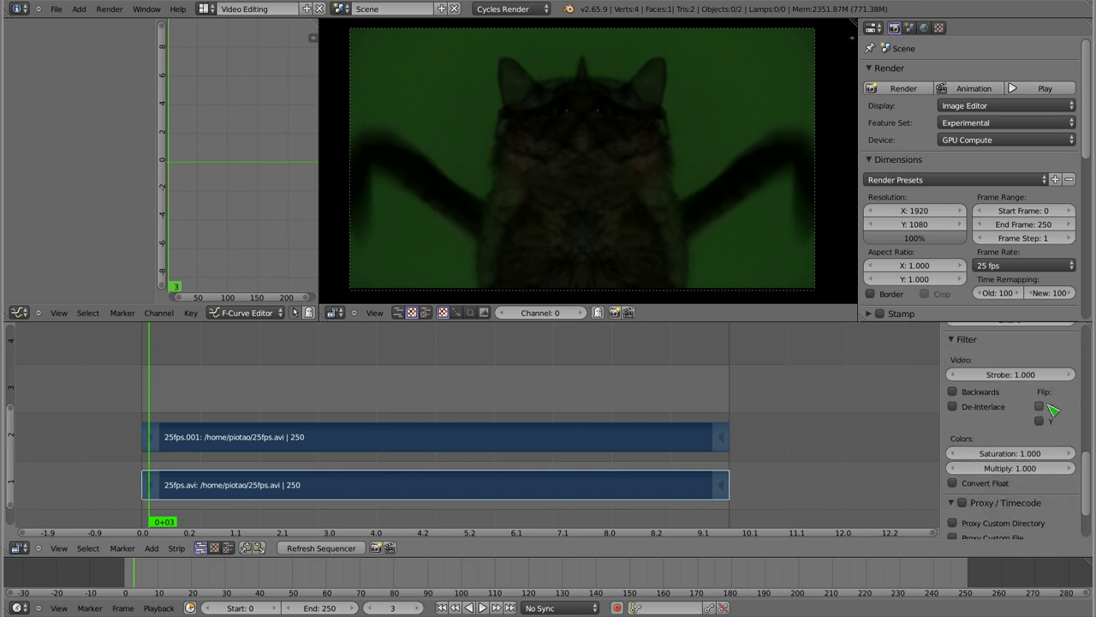
right_click(631, 444)
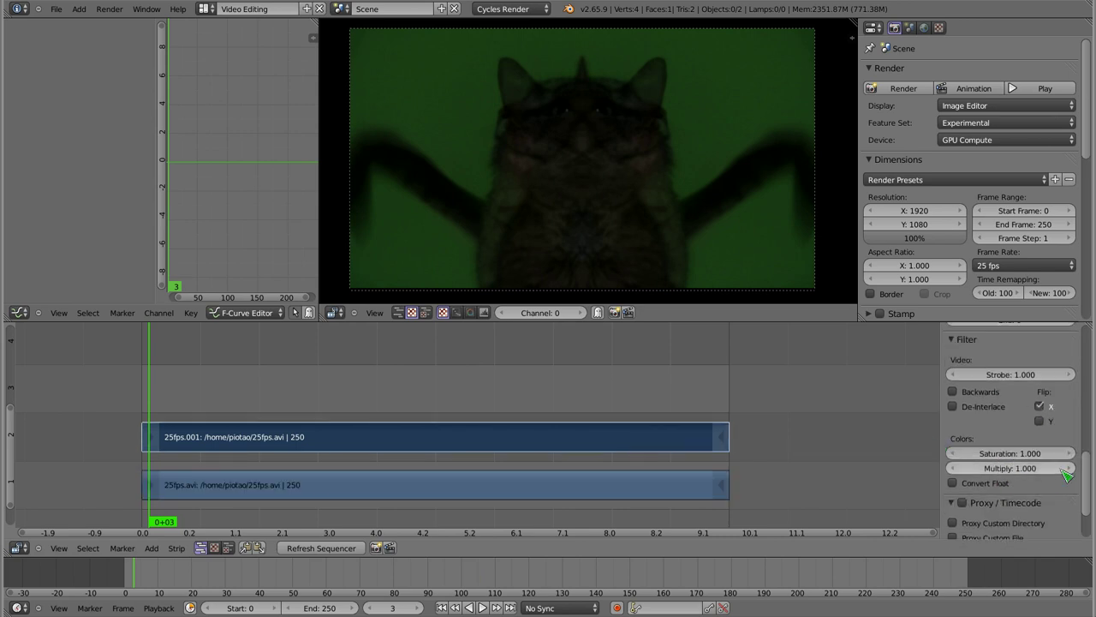
left_click(1018, 468)
type("2")
key("Return")
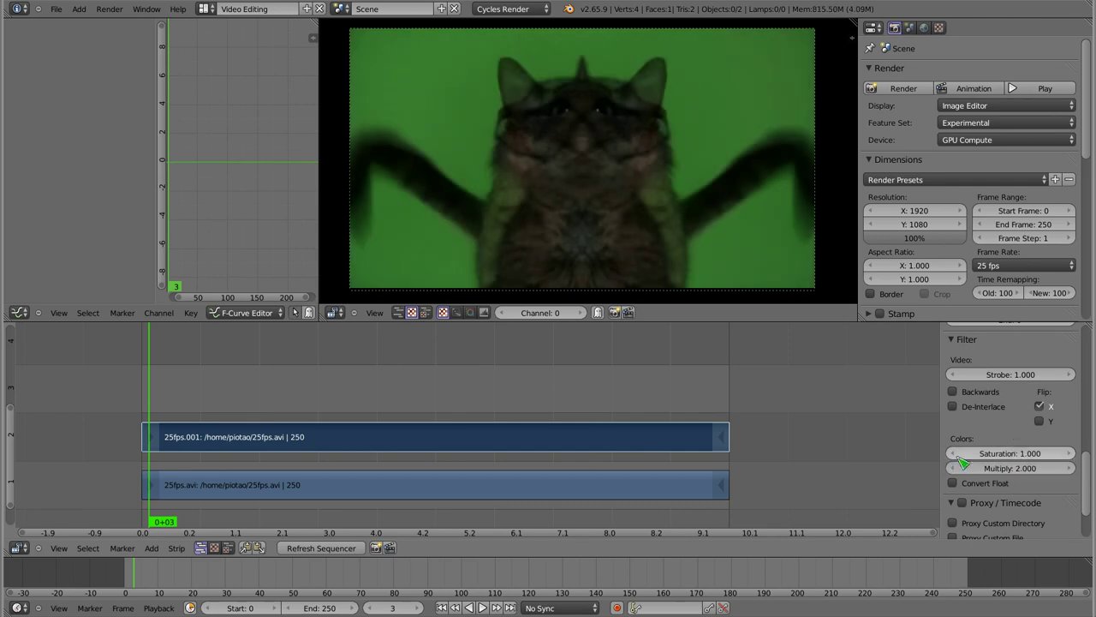
right_click(588, 487)
left_click(1016, 470)
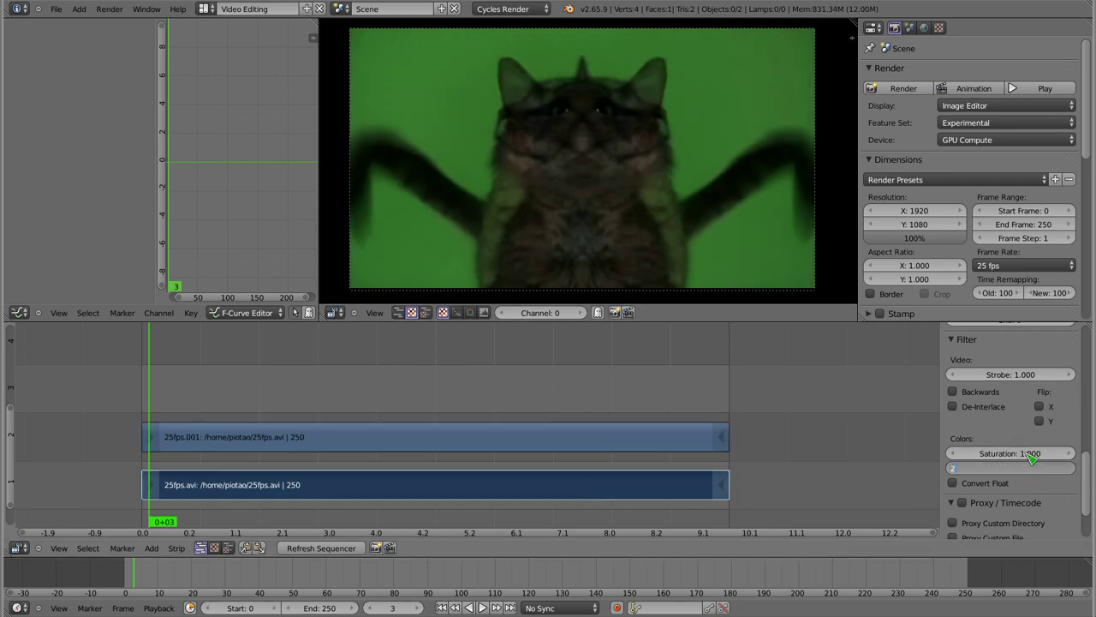
type("2")
key("Return")
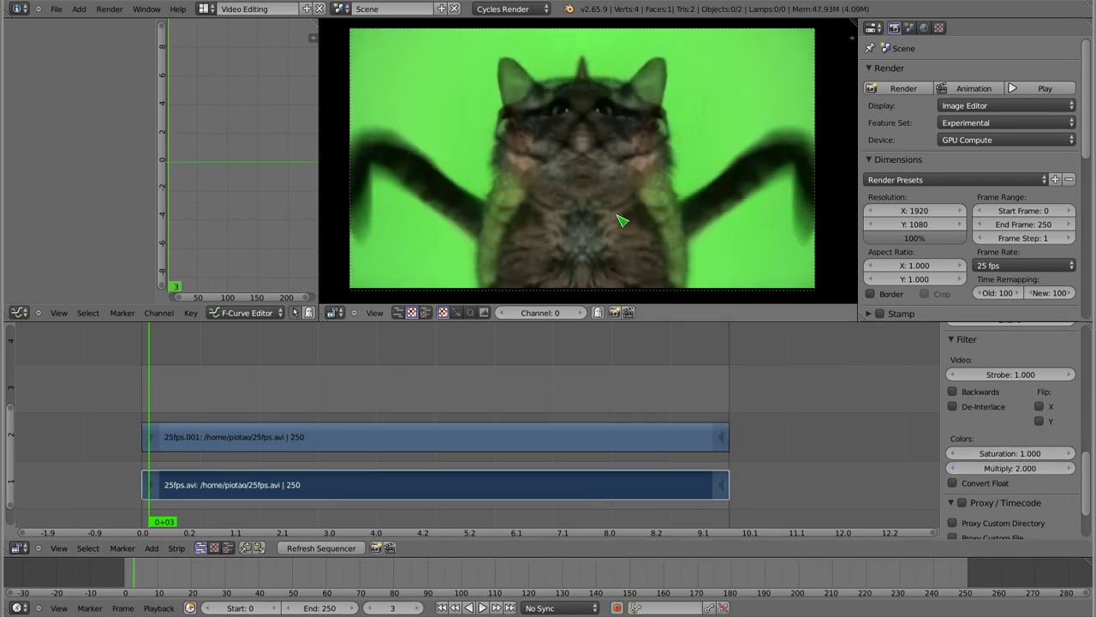
Step: Play and scrub the sequence to preview the brightened clips
key("alt+a")
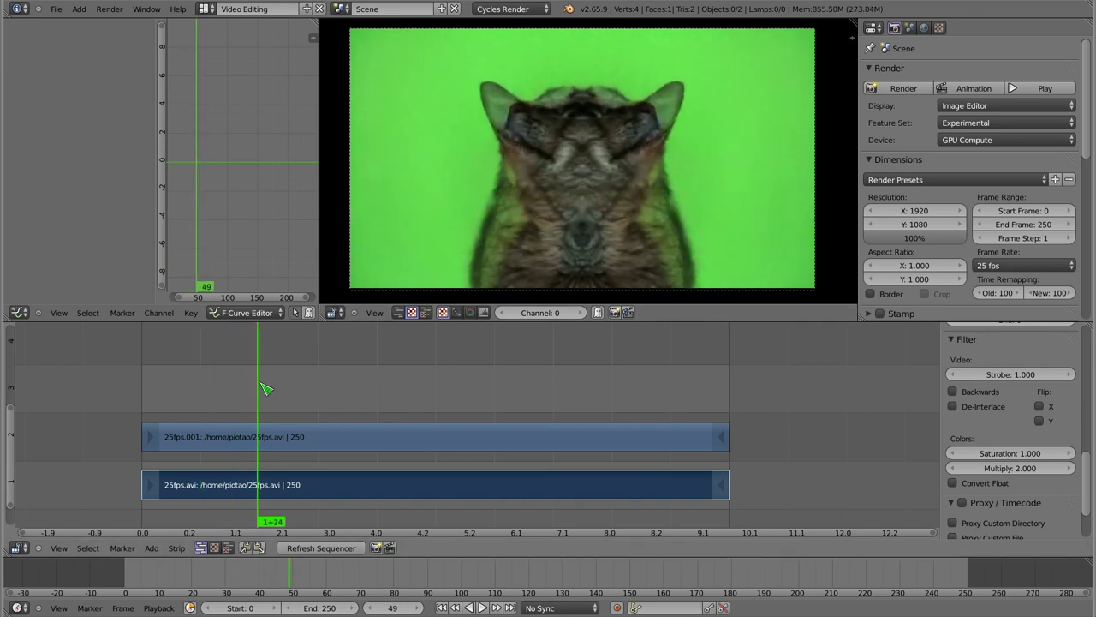
left_click_drag(279, 391, 350, 387)
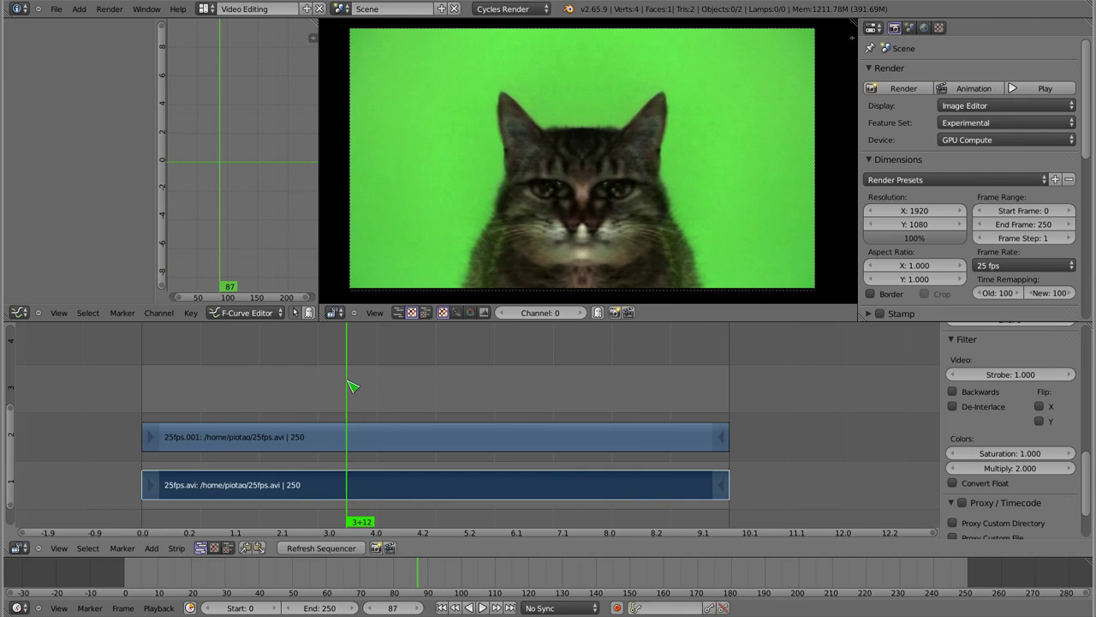
left_click_drag(349, 403, 668, 374)
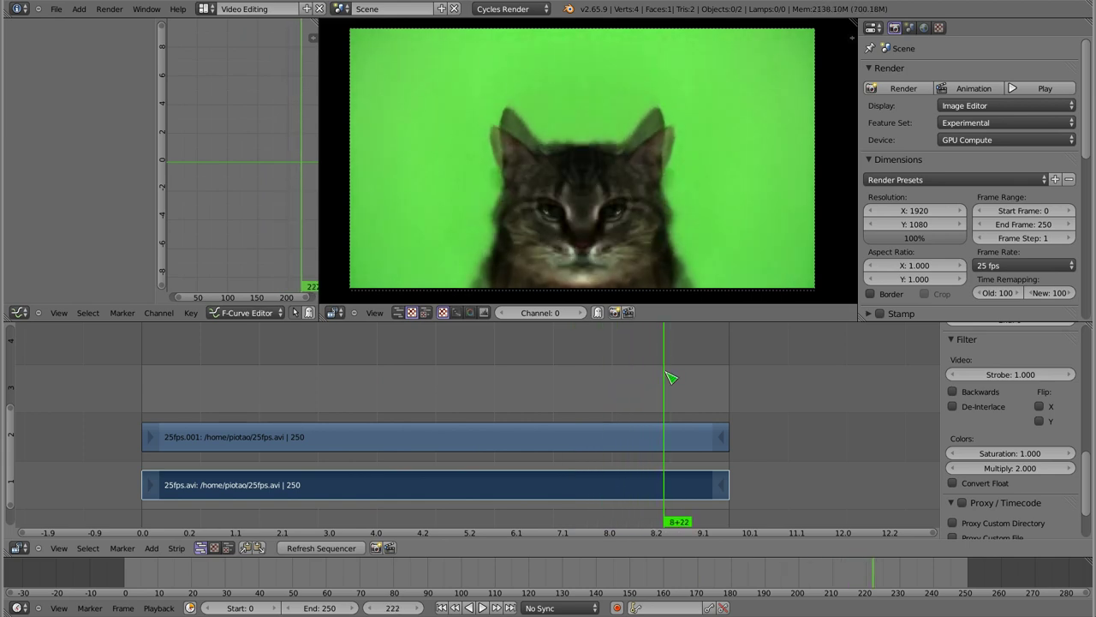
key("Home")
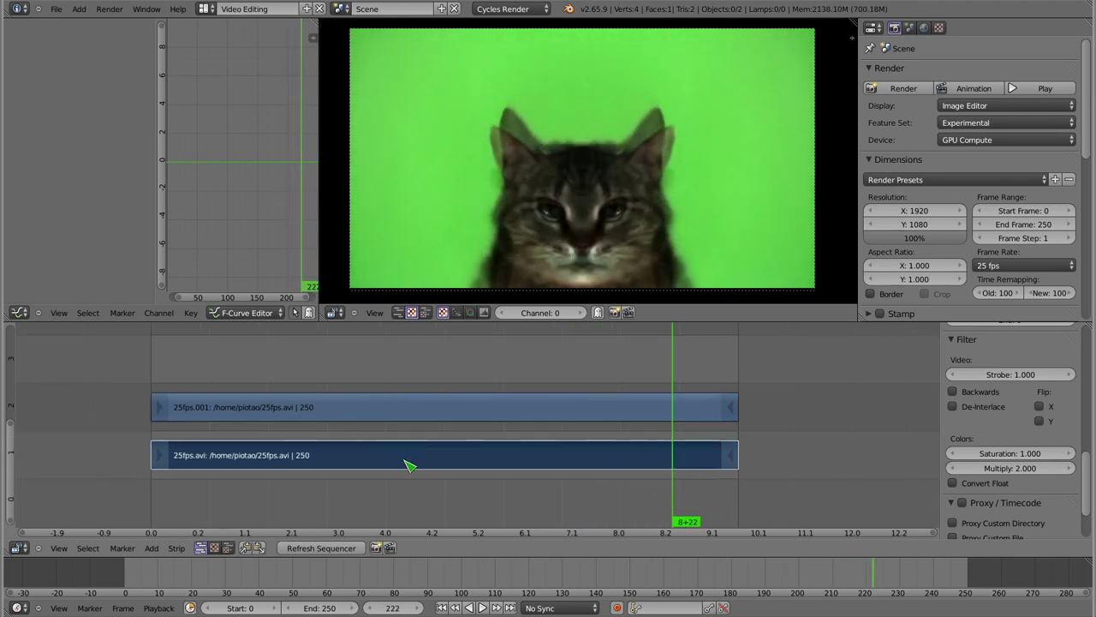
Step: Turn off Flip X on the upper 25fps.001 strip, undoing a trial Flip Y
right_click(460, 414)
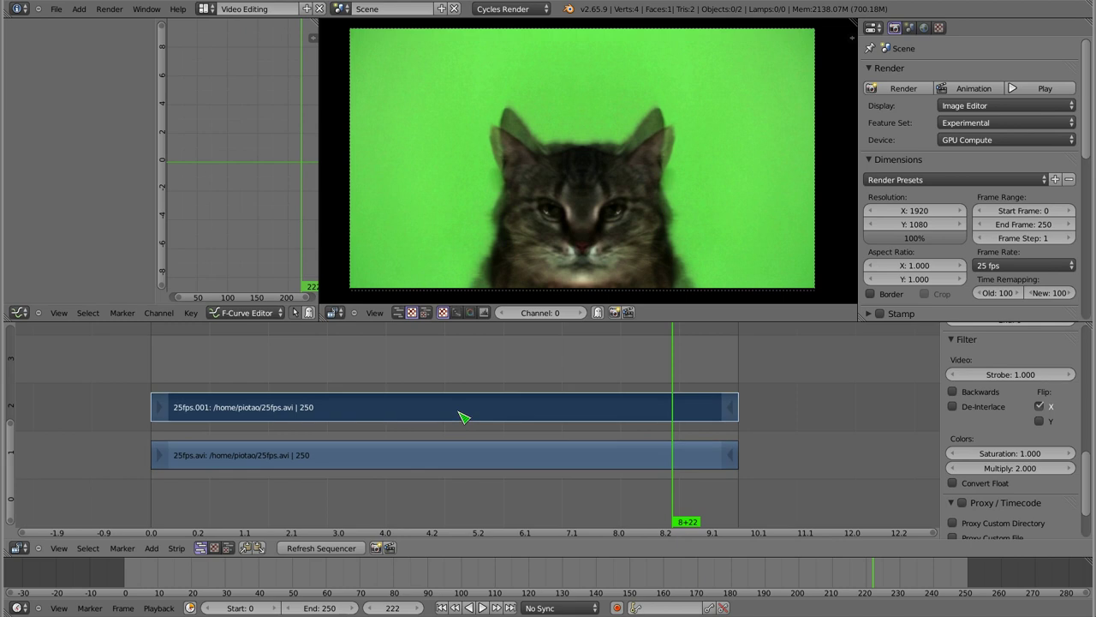
left_click(1040, 406)
left_click(1039, 421)
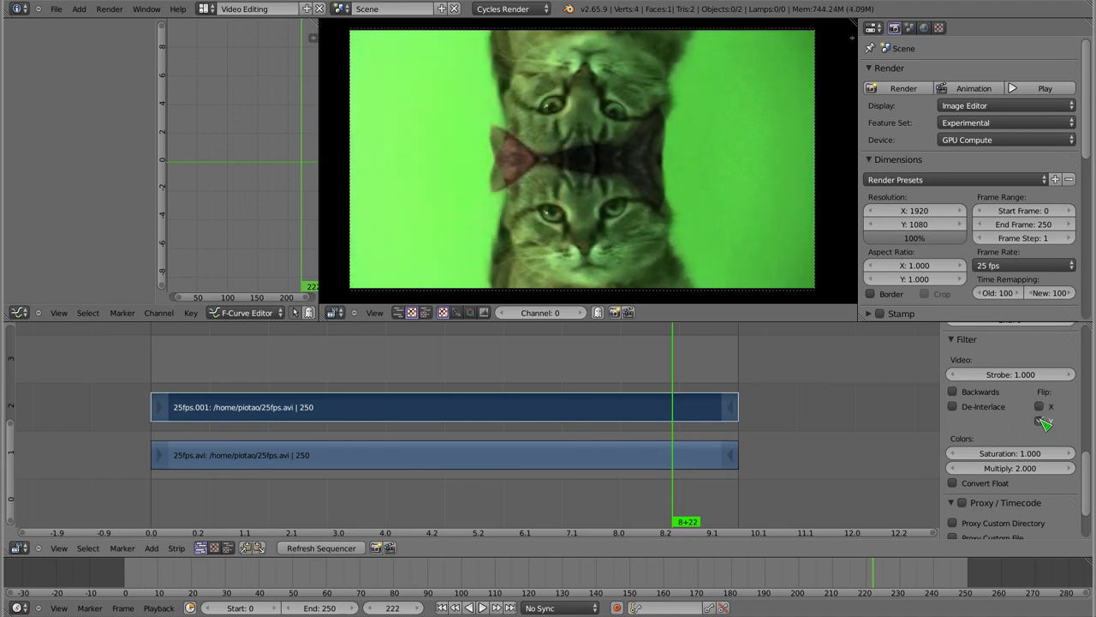
mouse_move(634, 381)
left_mouse_down()
mouse_move(452, 392)
mouse_move(589, 390)
left_mouse_up()
key("ctrl+z")
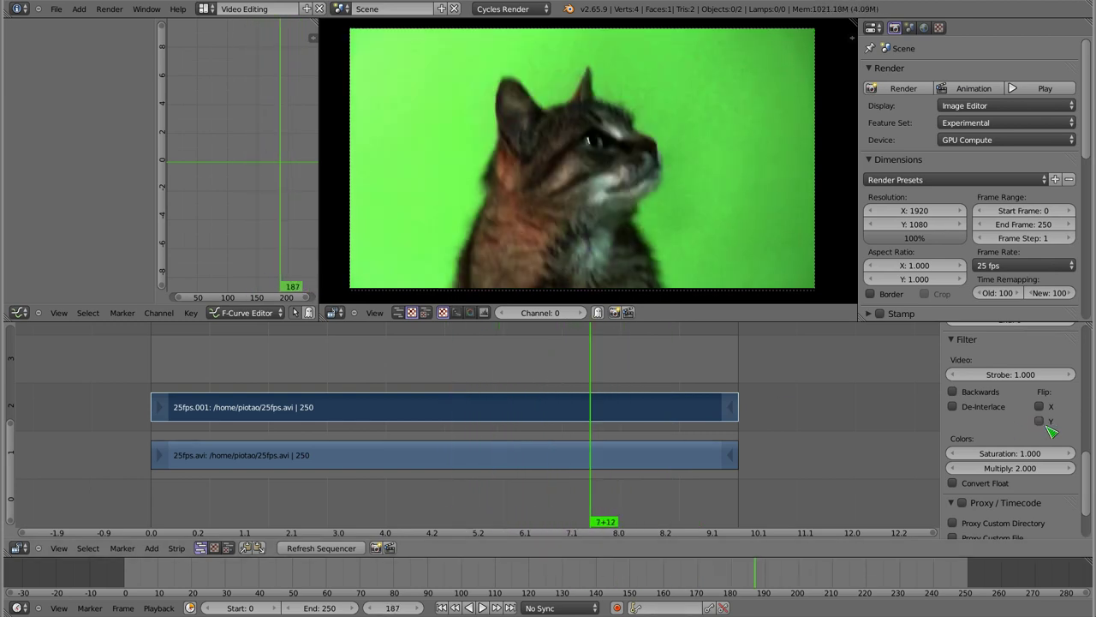
scroll(1040, 448, "up", 3)
scroll(1037, 441, "up", 3)
scroll(1028, 424, "up", 3)
scroll(1019, 406, "up", 3)
left_click(1021, 387)
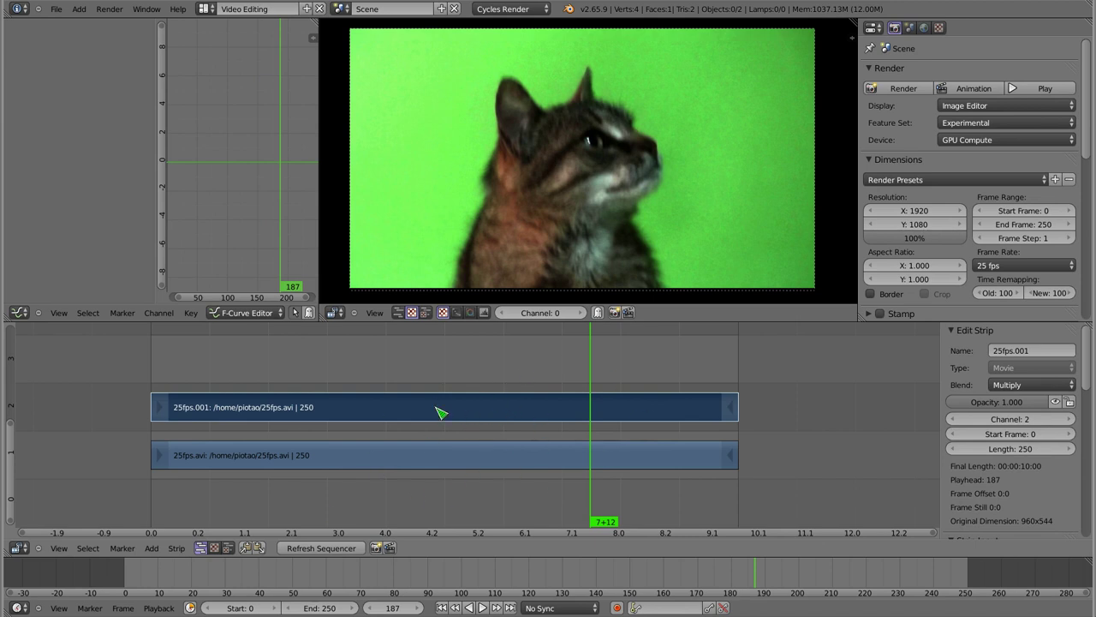
Step: Delete the upper 25fps.001 strip and select the remaining 25fps.avi
key("Delete")
left_click_drag(383, 425, 191, 423)
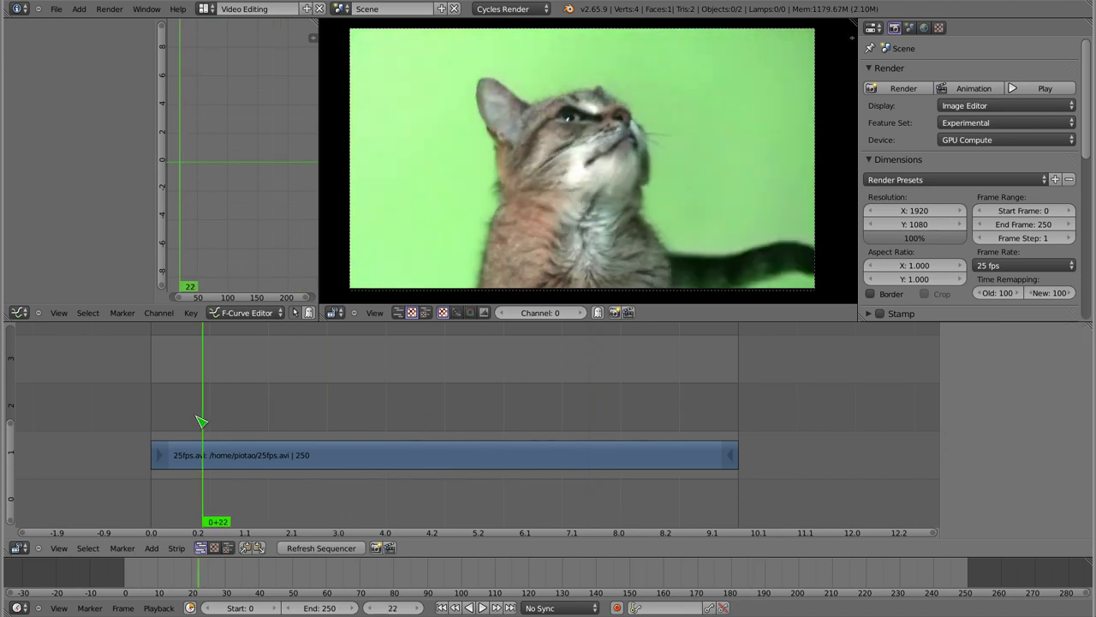
right_click(553, 448)
Step: Reset the 25fps.avi strip's Colors Multiply to 1.000
scroll(1032, 439, "down", 5)
scroll(1030, 449, "down", 5)
scroll(1028, 463, "down", 5)
scroll(1023, 467, "up", 3)
scroll(1006, 488, "down", 1)
scroll(998, 493, "down", 2)
scroll(994, 494, "up", 2)
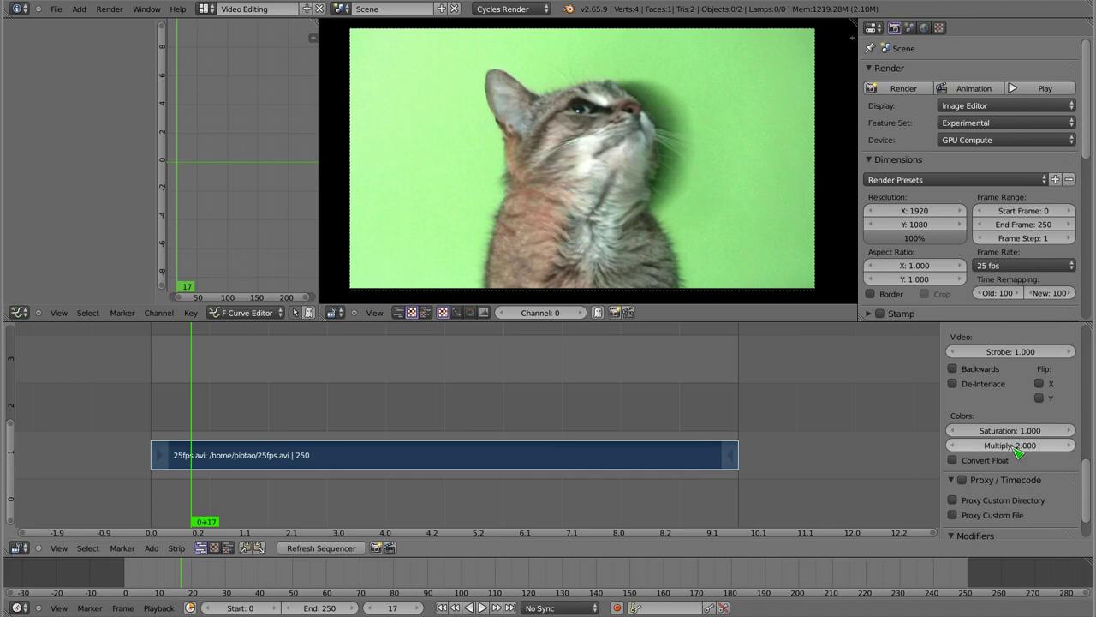
left_click(1017, 445)
type("1")
key("Return")
left_click(198, 428)
Step: Place the playhead at frame 125
key("shift+Left")
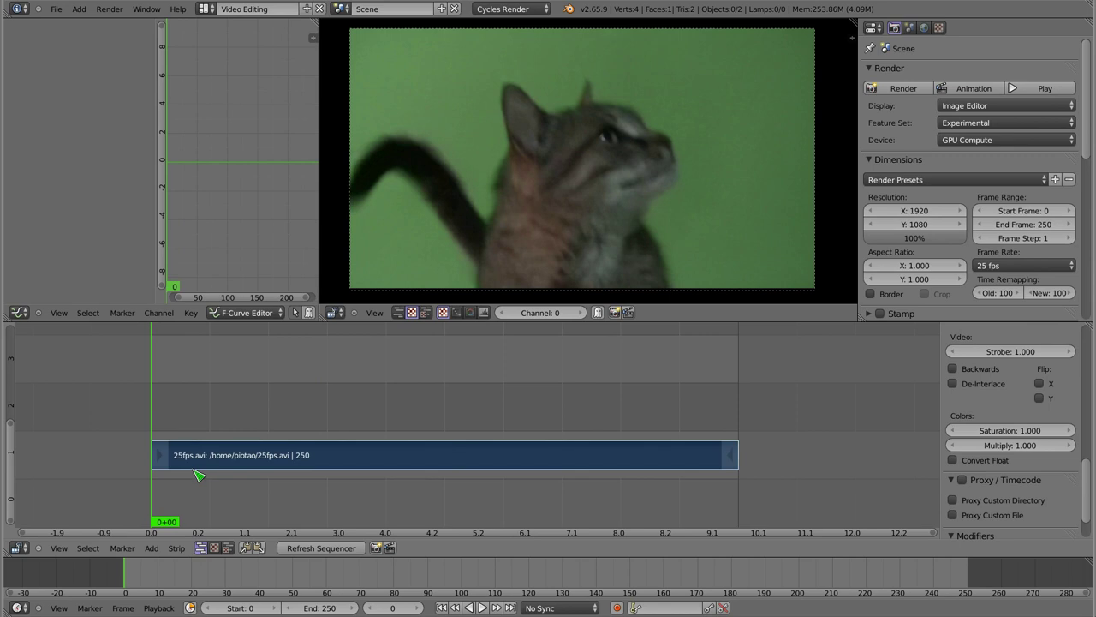
left_click_drag(348, 454, 353, 420)
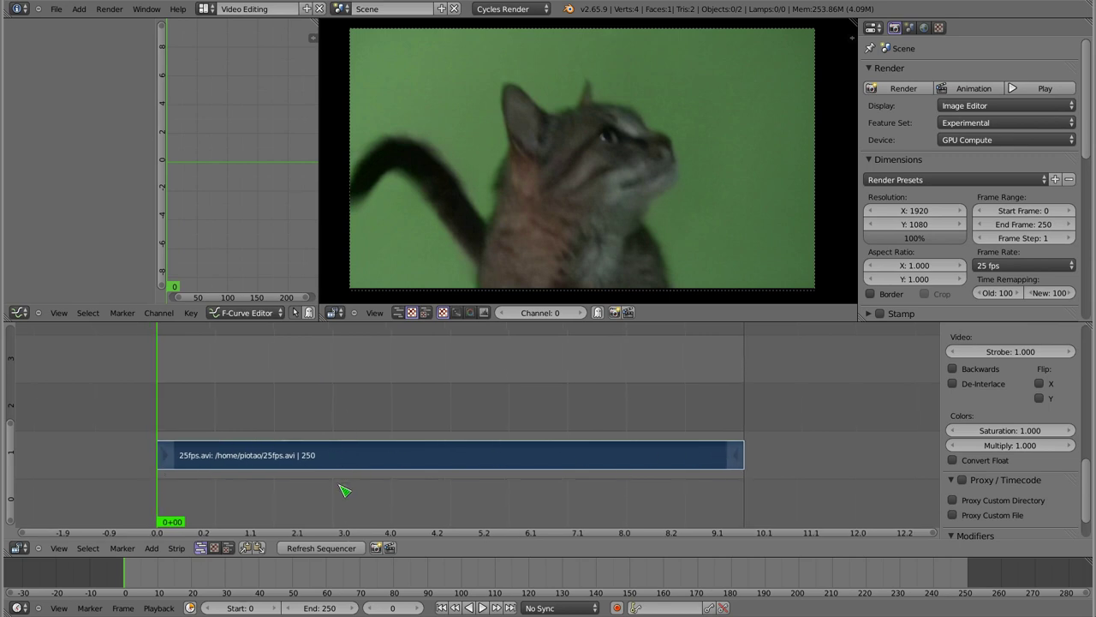
left_click(454, 452)
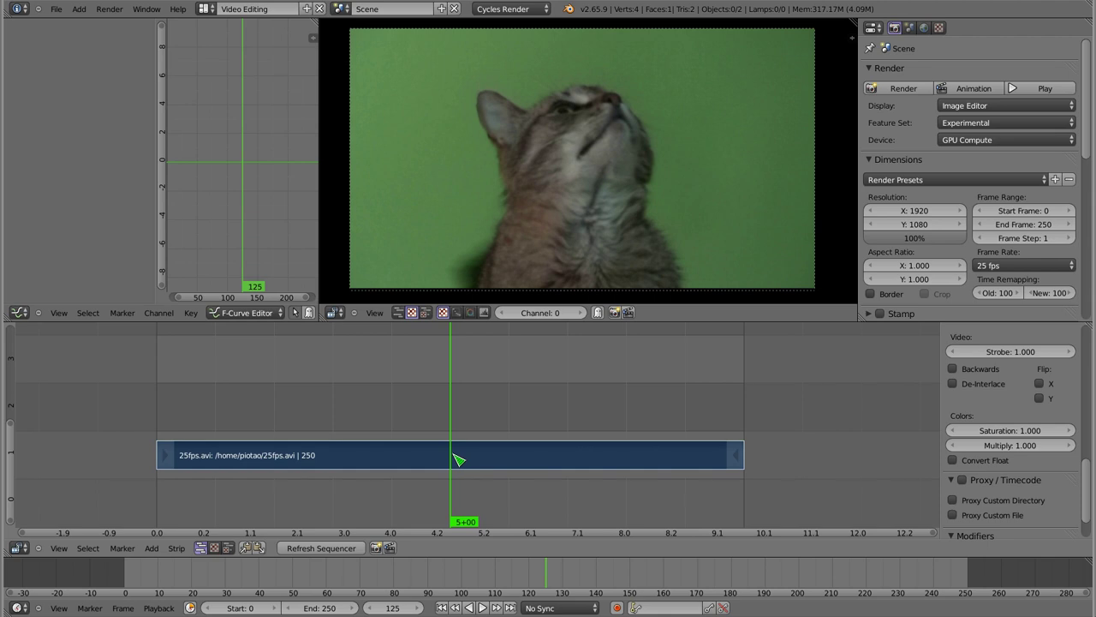
Step: Cut the cat clip at frame 125 into 25fps.avi and 25fps.001
key("k")
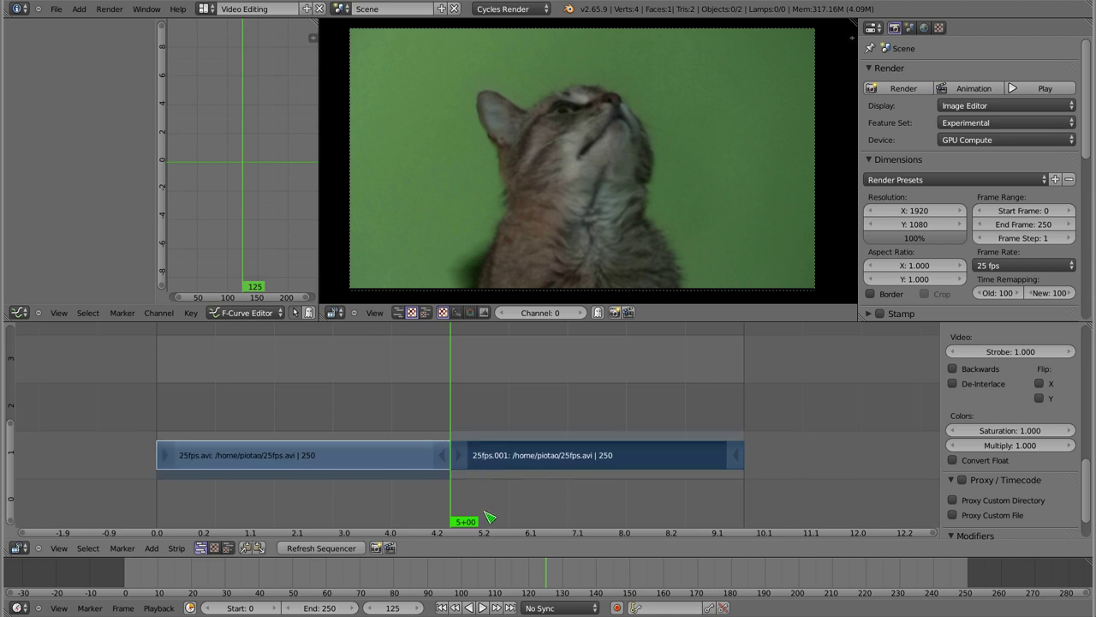
left_click(178, 549)
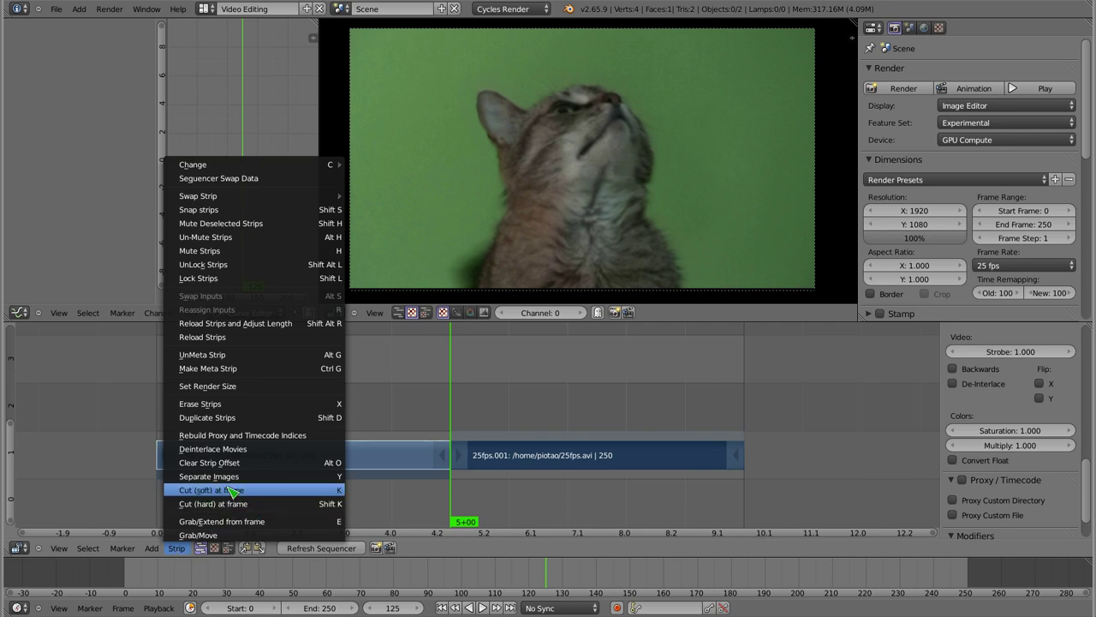
left_click(334, 491)
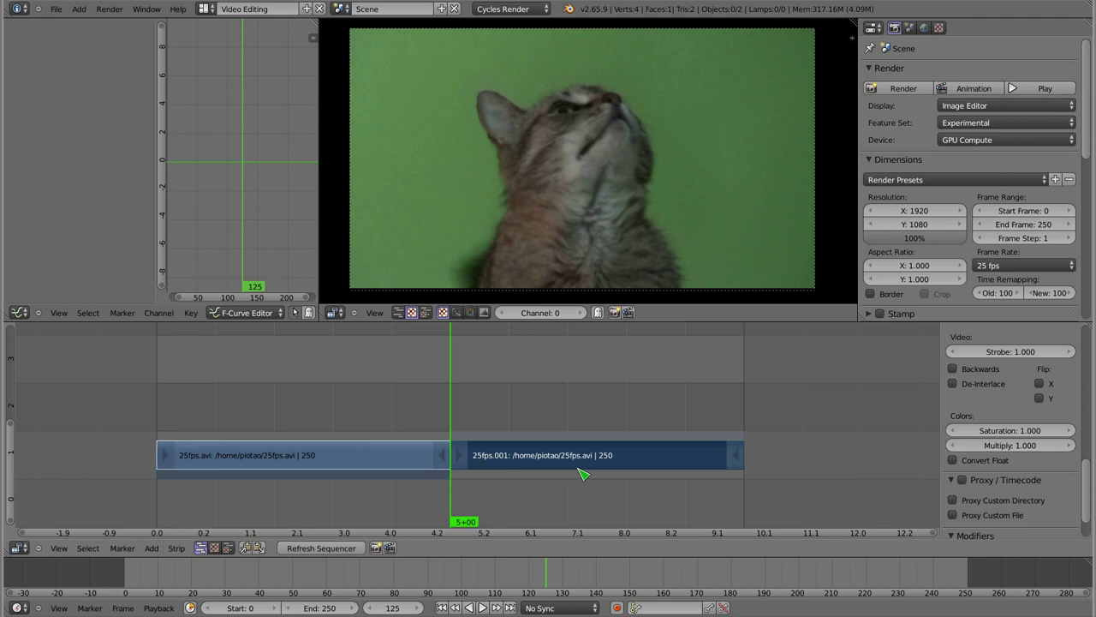
Step: Move 25fps.001 up to channel 3 and slide 25fps.avi to start at frame 0
key("g")
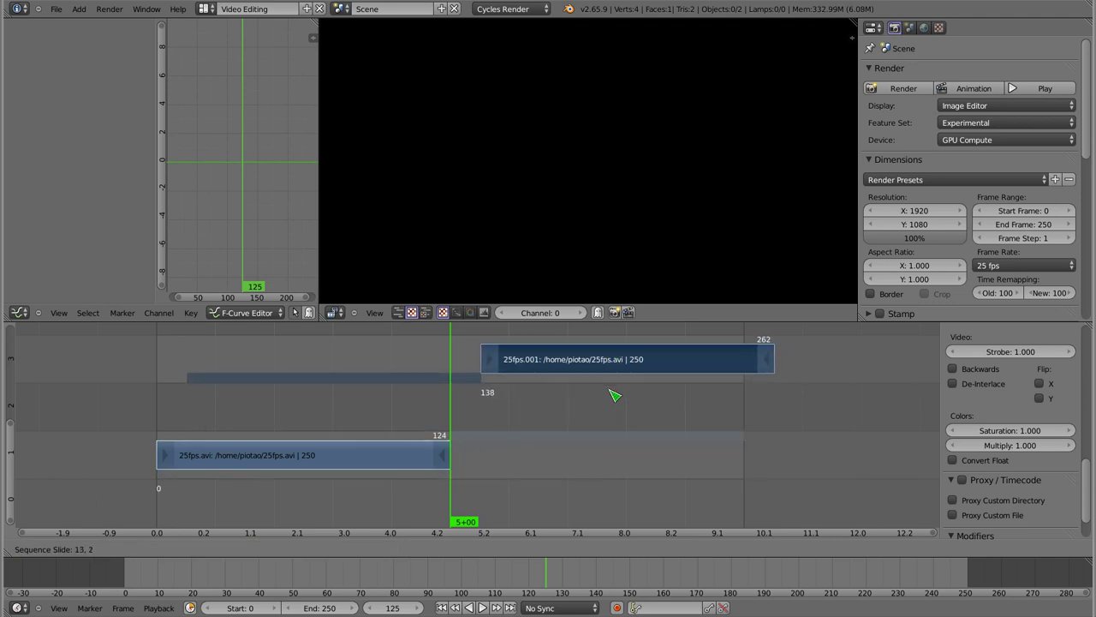
left_click(614, 395)
right_click(371, 458)
key("g")
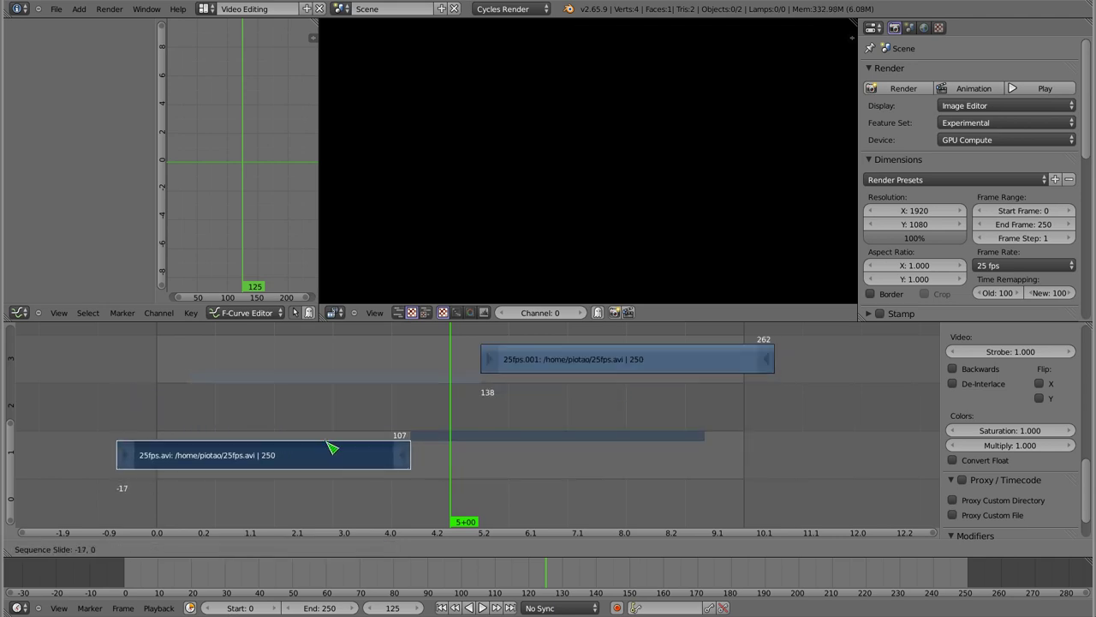
left_click(348, 447)
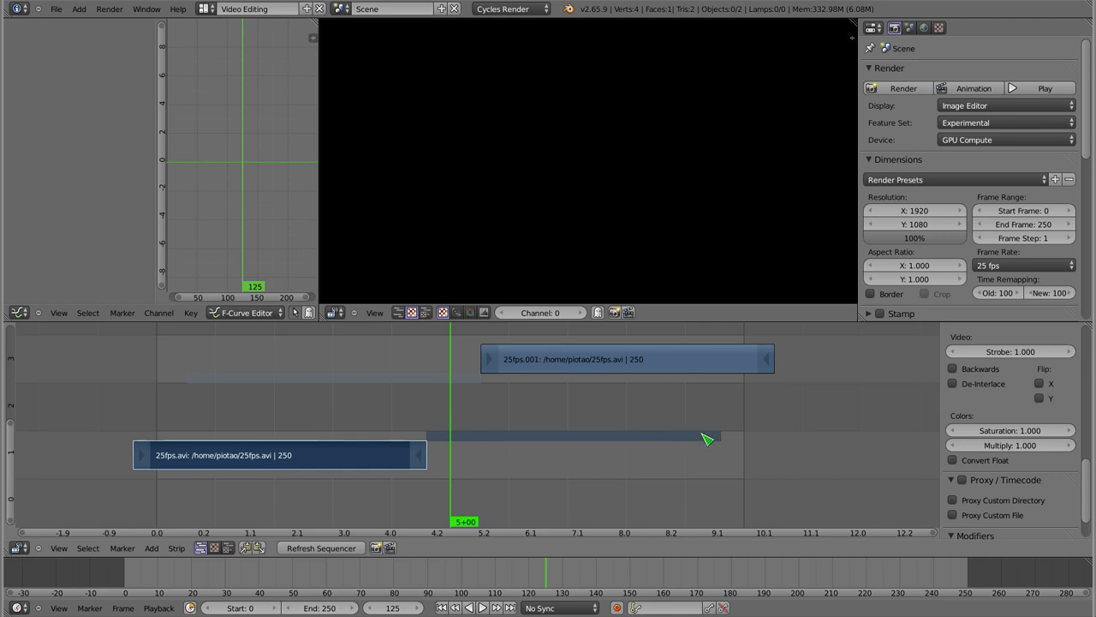
Step: Start 25fps.001 around frame 13 and extend 25fps.avi's end to frame 239
right_click(424, 455)
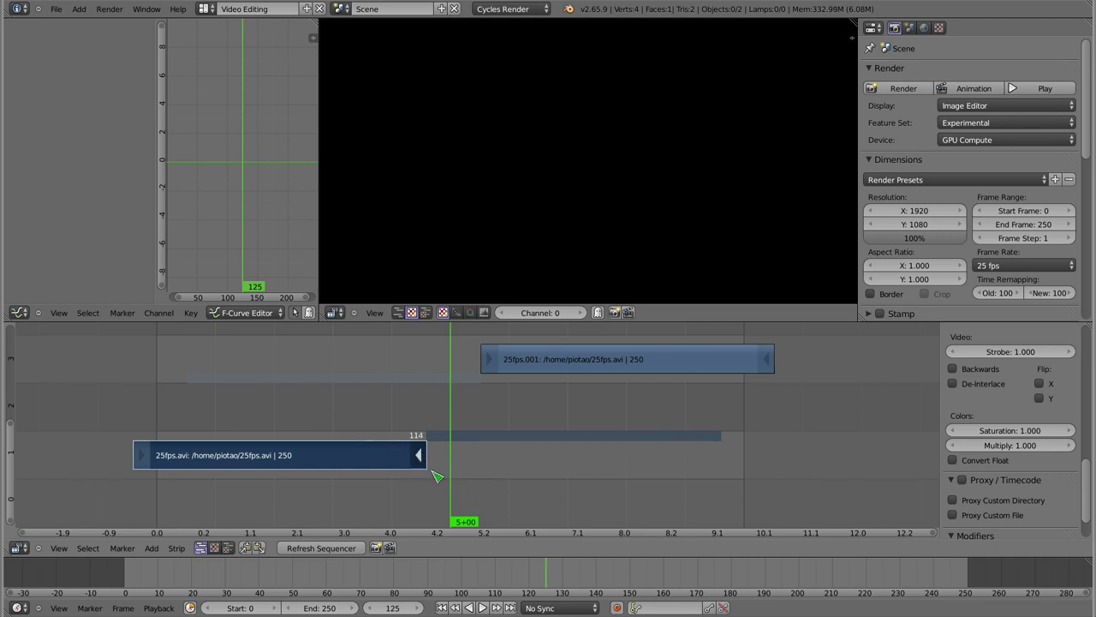
key("g")
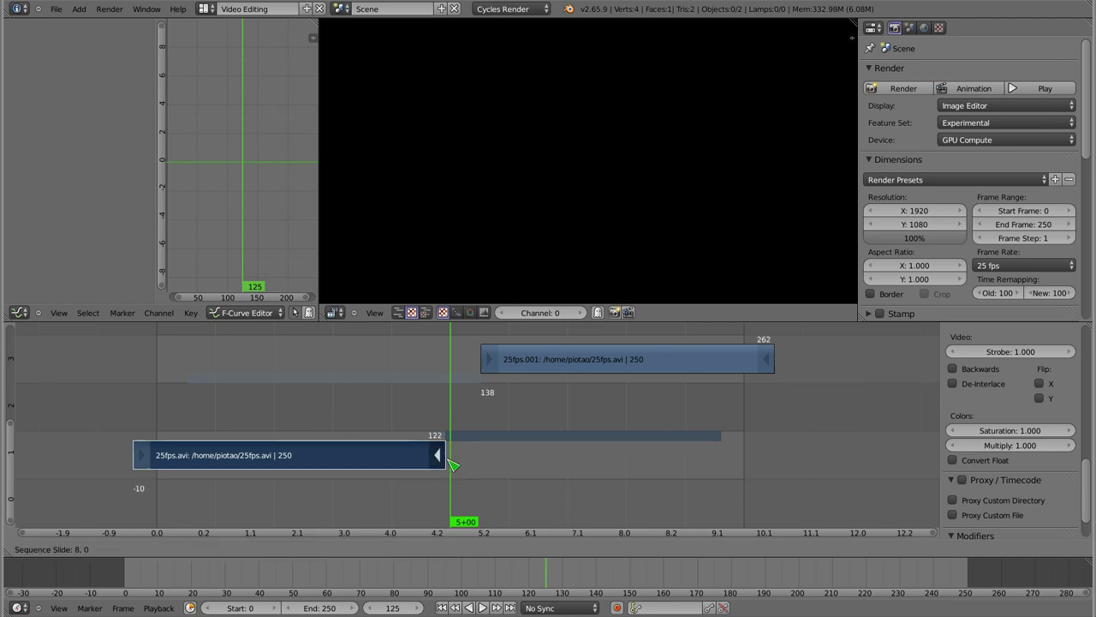
left_click(724, 469)
key("g")
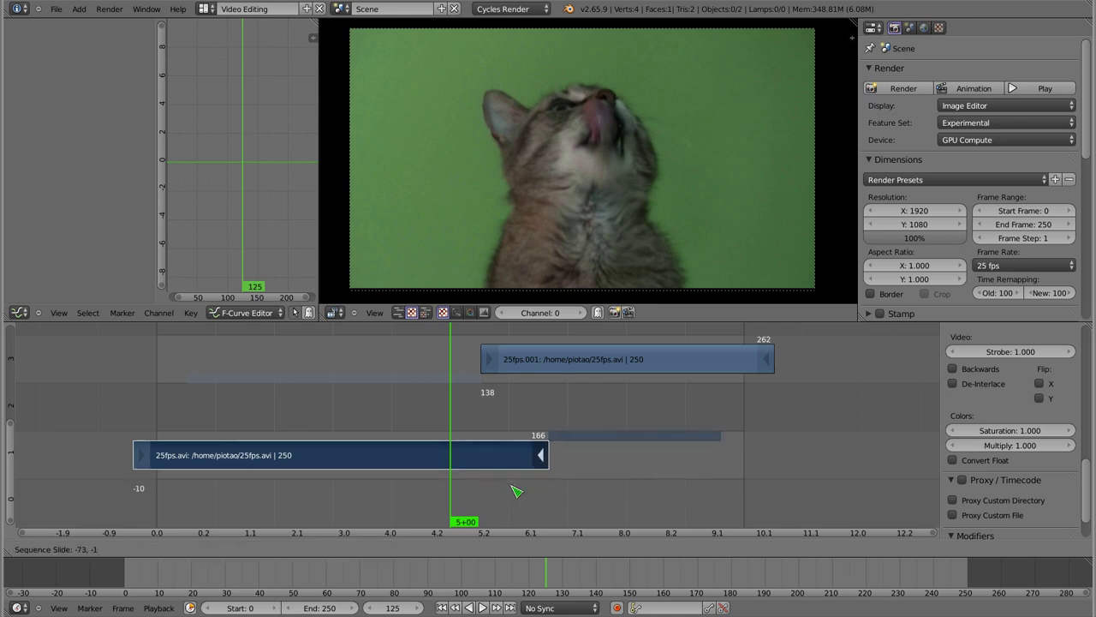
left_click(452, 495)
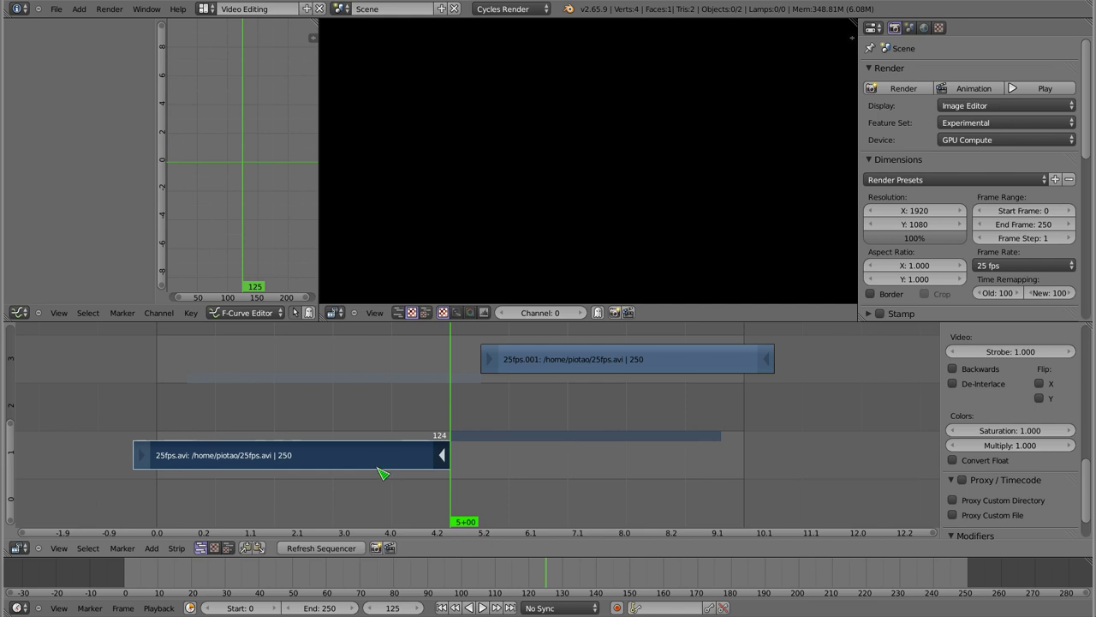
left_click(494, 366)
key("g")
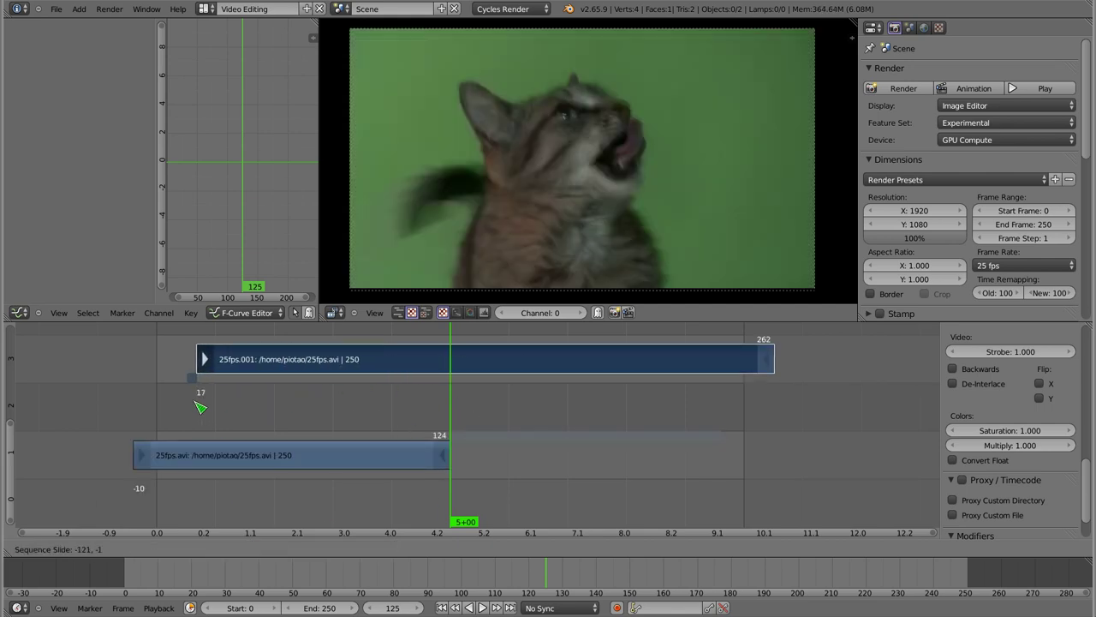
left_click(191, 397)
left_click_drag(442, 460, 717, 473)
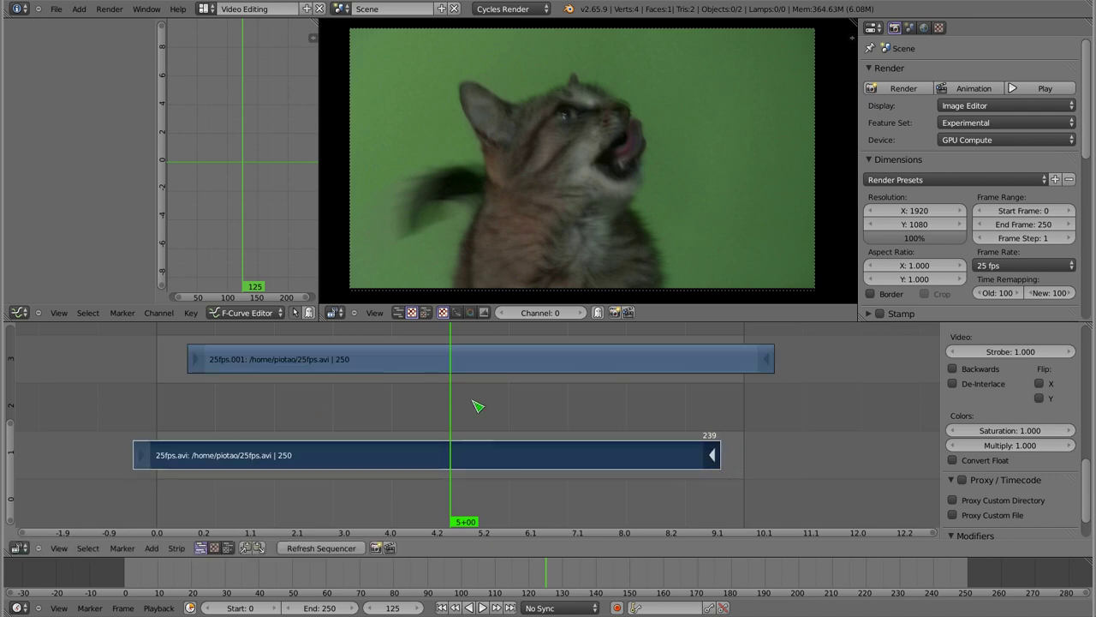
Step: Check each strip's selection and set the playhead to frame 100
left_click(502, 362)
right_click(501, 462)
right_click(423, 372)
left_click(391, 368)
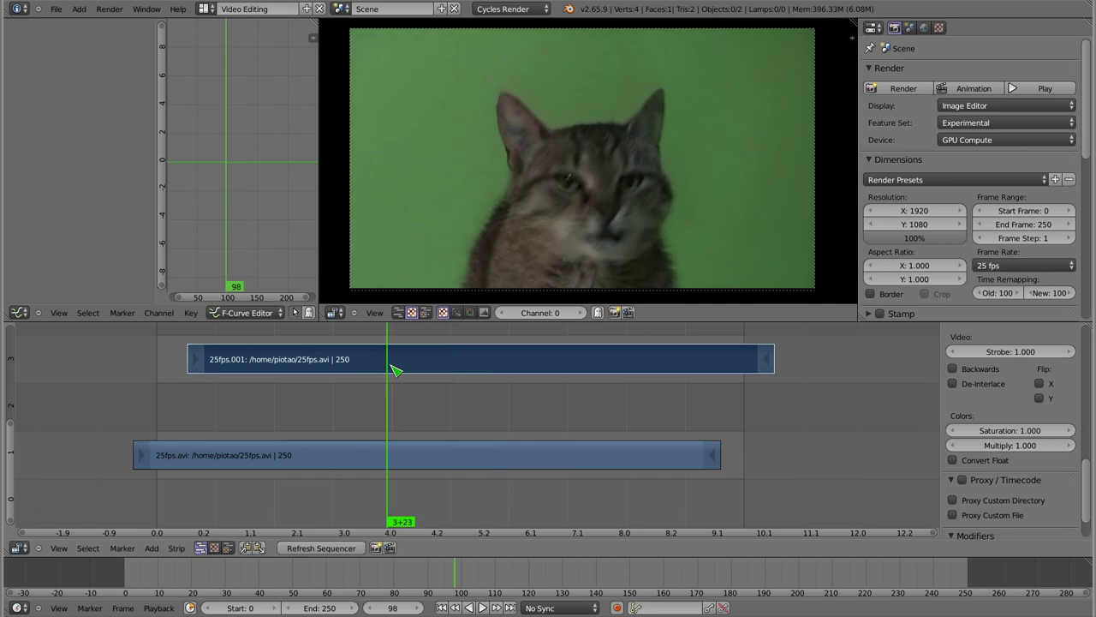
right_click(318, 471)
Step: Start 25fps.avi at frame 0 and cut it at frames 25, 50, 75 and 100
key("g")
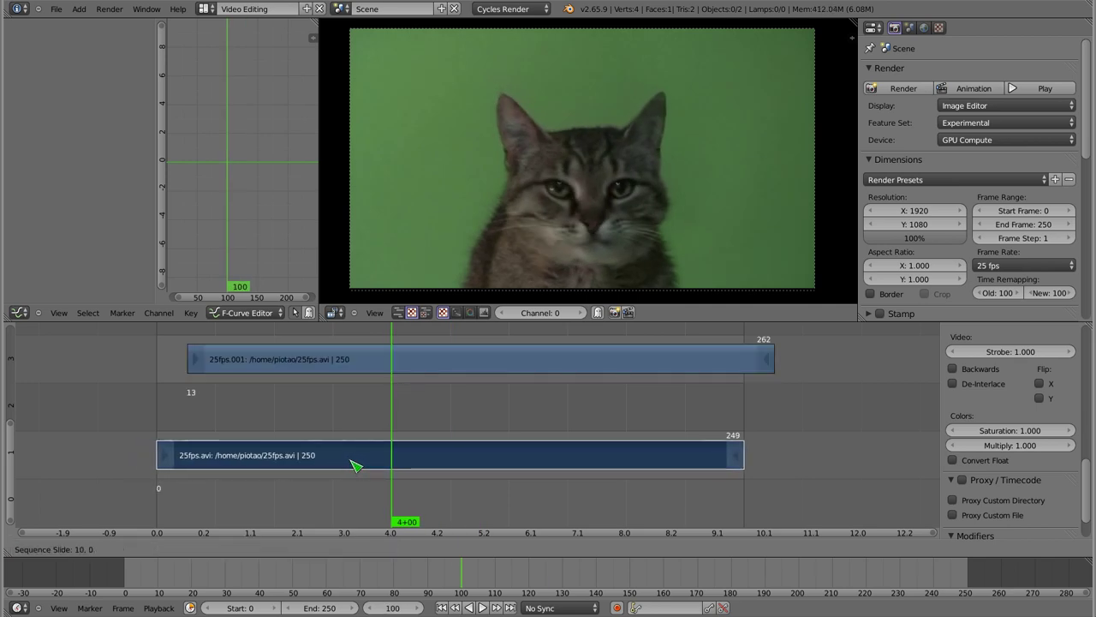
left_click(356, 465)
left_click(219, 458)
key("Left")
key("k")
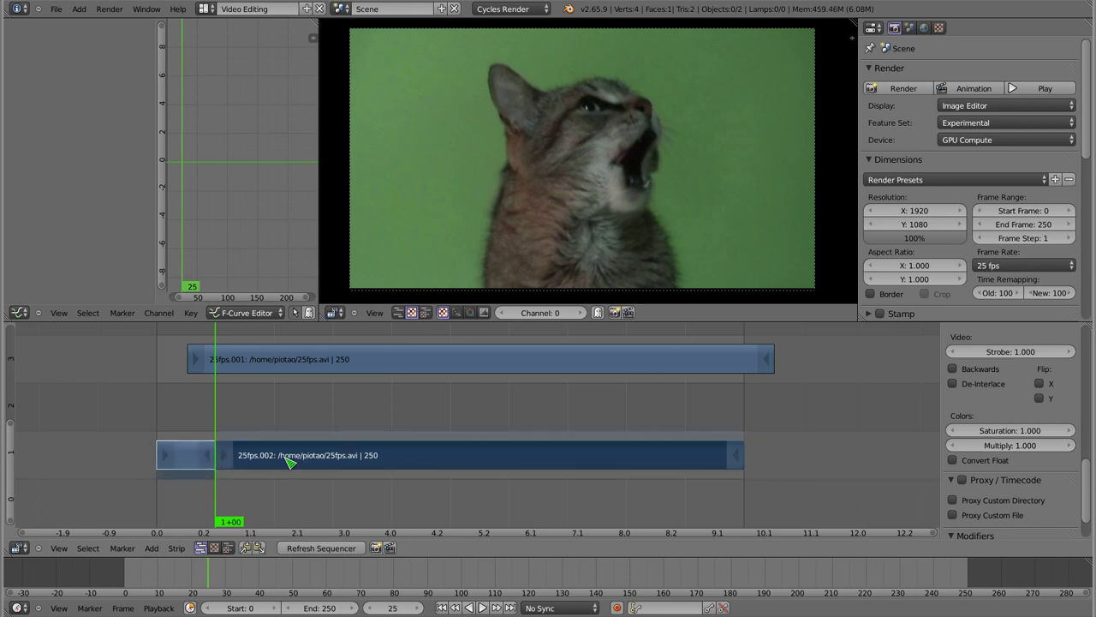
left_click(276, 458)
key("k")
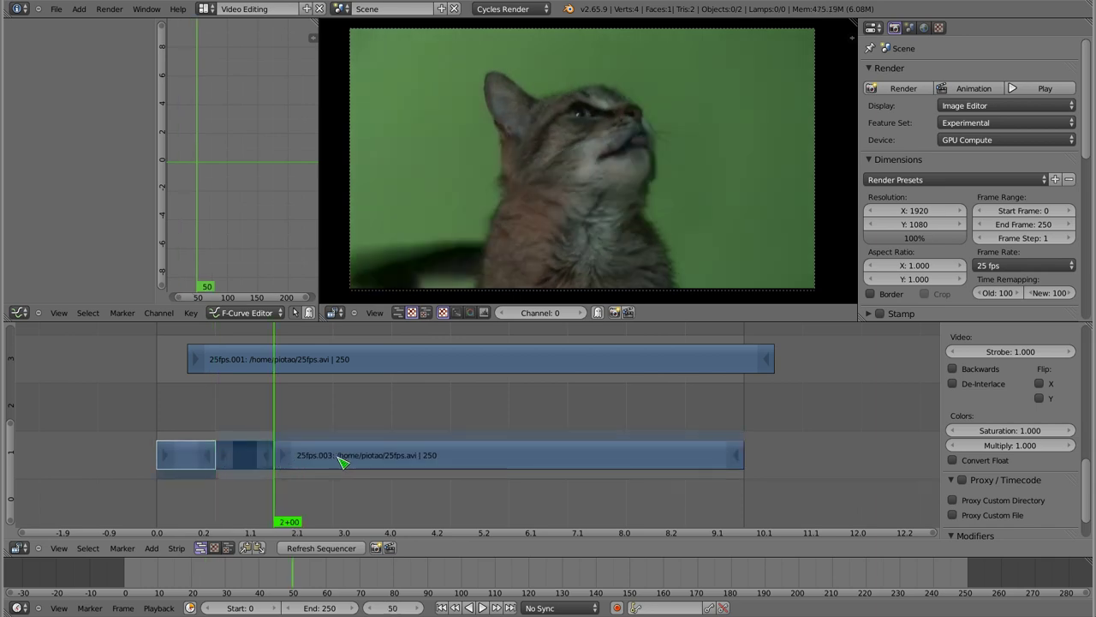
key("Up")
key("k")
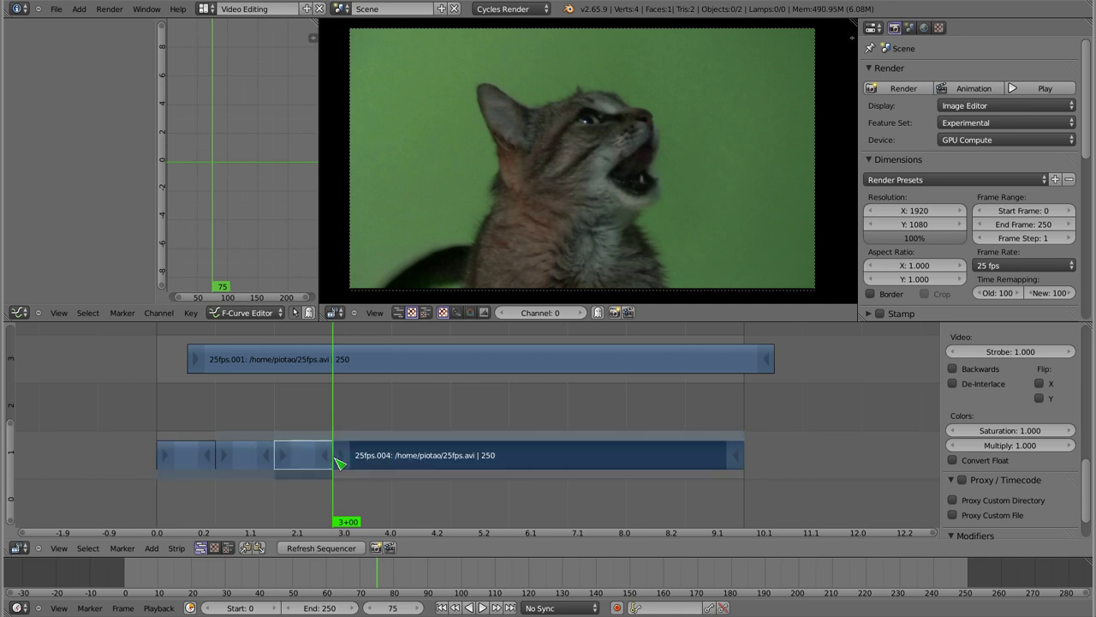
key("Up")
key("k")
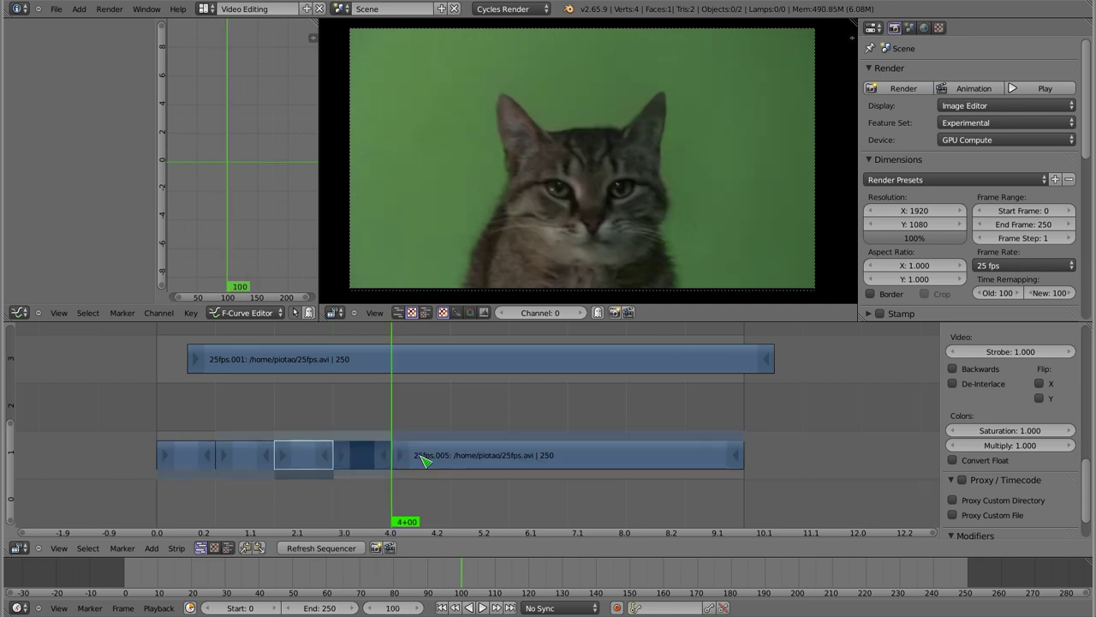
Step: Shift 25fps.005 and a short piece later on channel 1, then delete 25fps.001 and the selected piece
right_click(426, 461)
key("g")
left_click(523, 467)
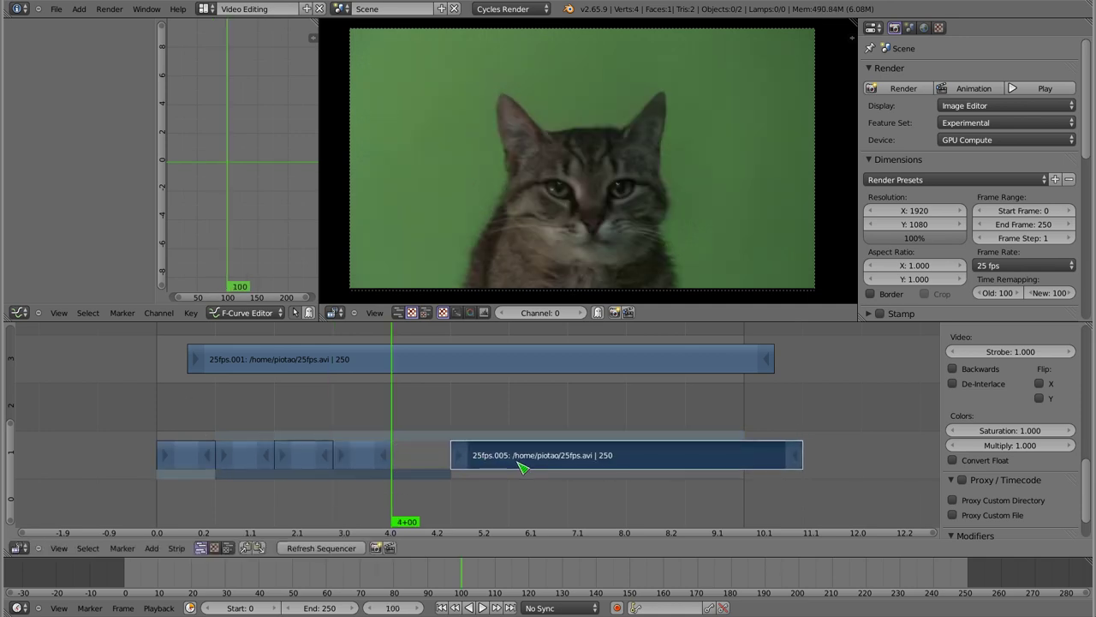
right_click(306, 465)
key("g")
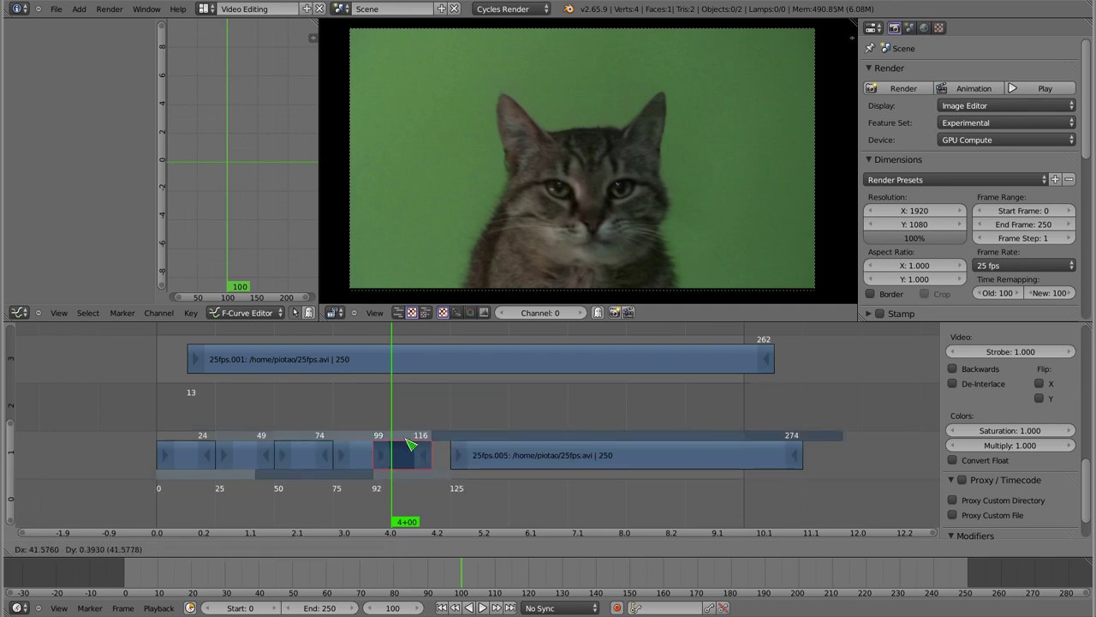
left_click(426, 464)
left_click_drag(244, 424, 374, 429)
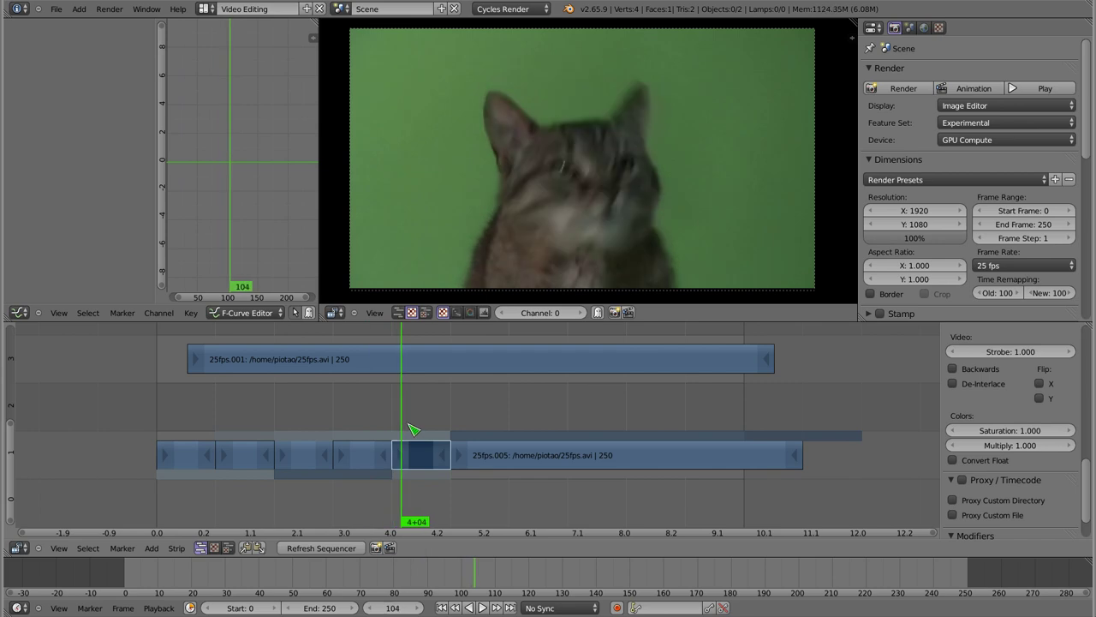
left_click_drag(374, 428, 512, 428)
mouse_move(247, 429)
left_mouse_down()
mouse_move(482, 419)
mouse_move(518, 437)
left_mouse_up()
key("Delete")
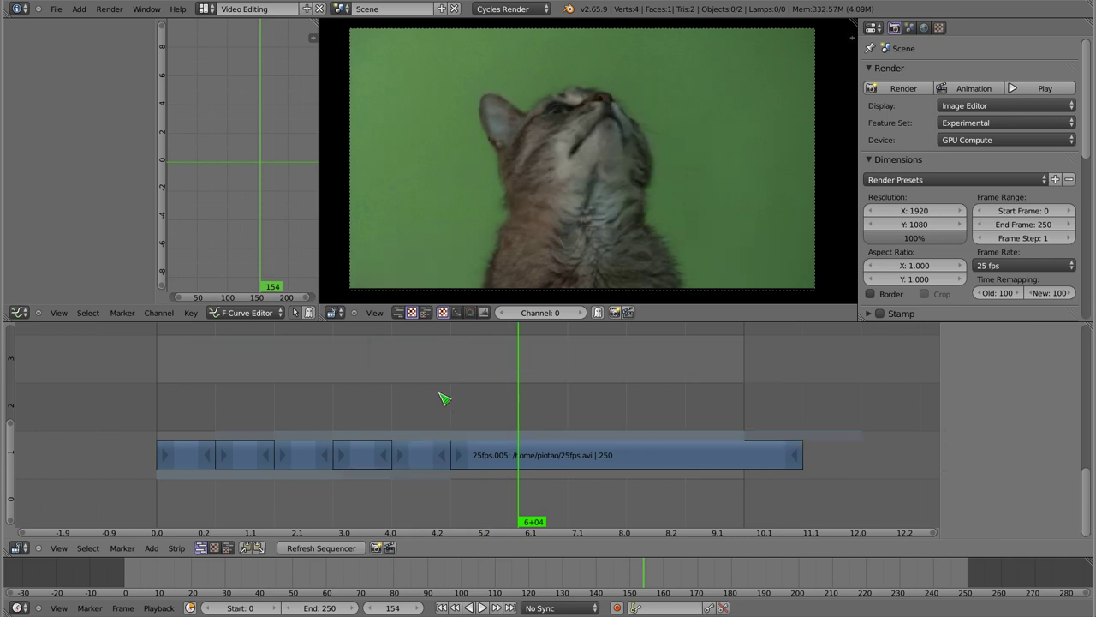
Step: Cut 25fps.005 at frame 175 and move the new 25fps.007 piece to channel 3
right_click(505, 460)
left_click_drag(513, 460, 574, 461)
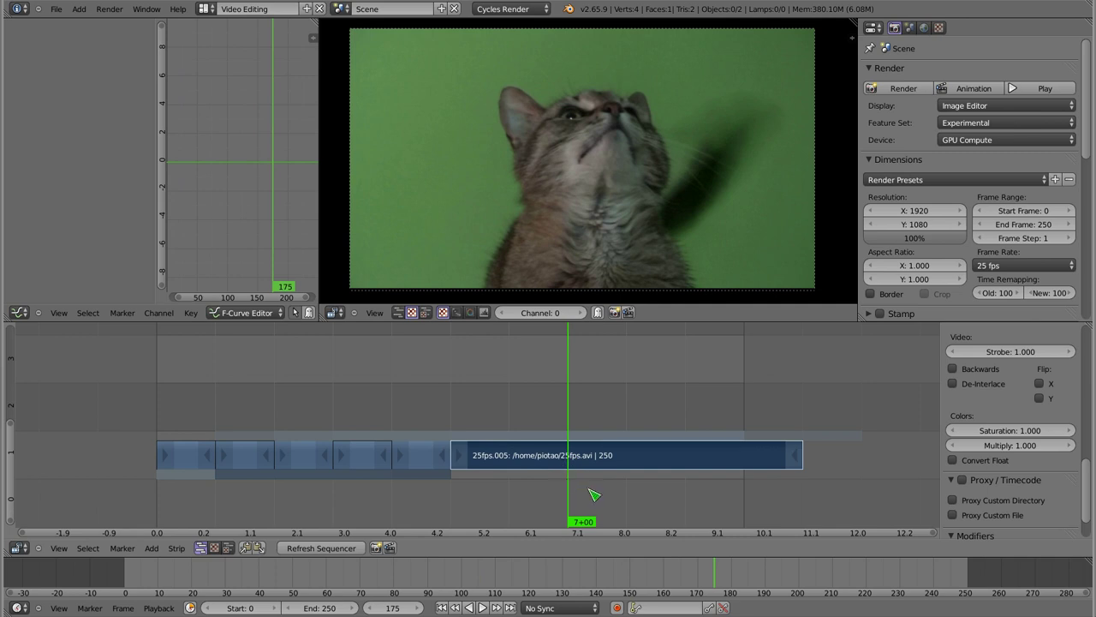
key("k")
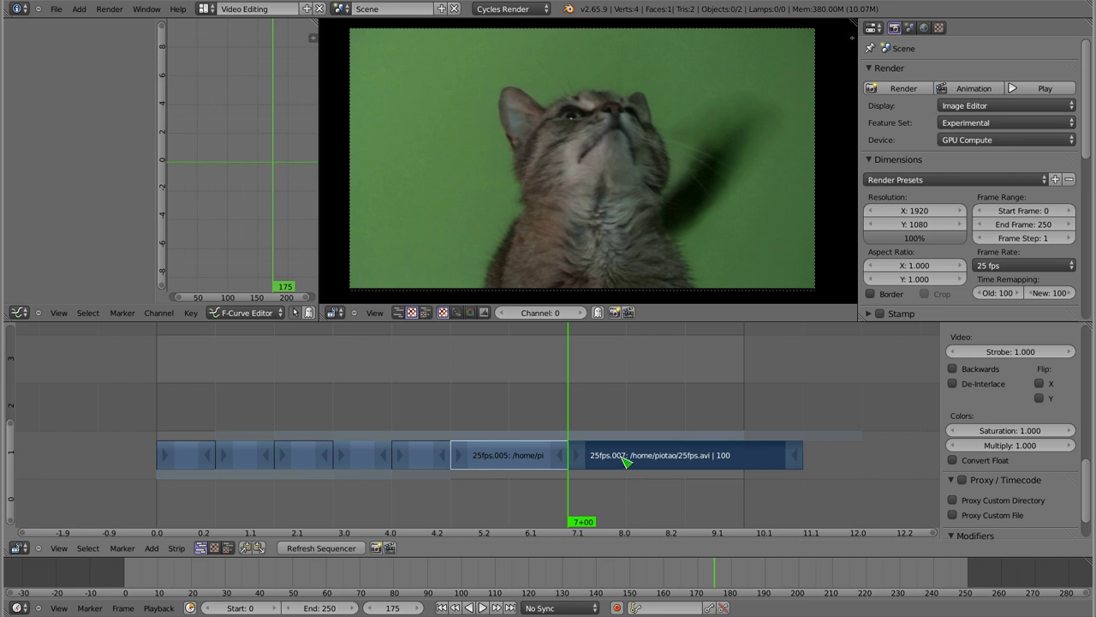
right_click(616, 462)
key("g")
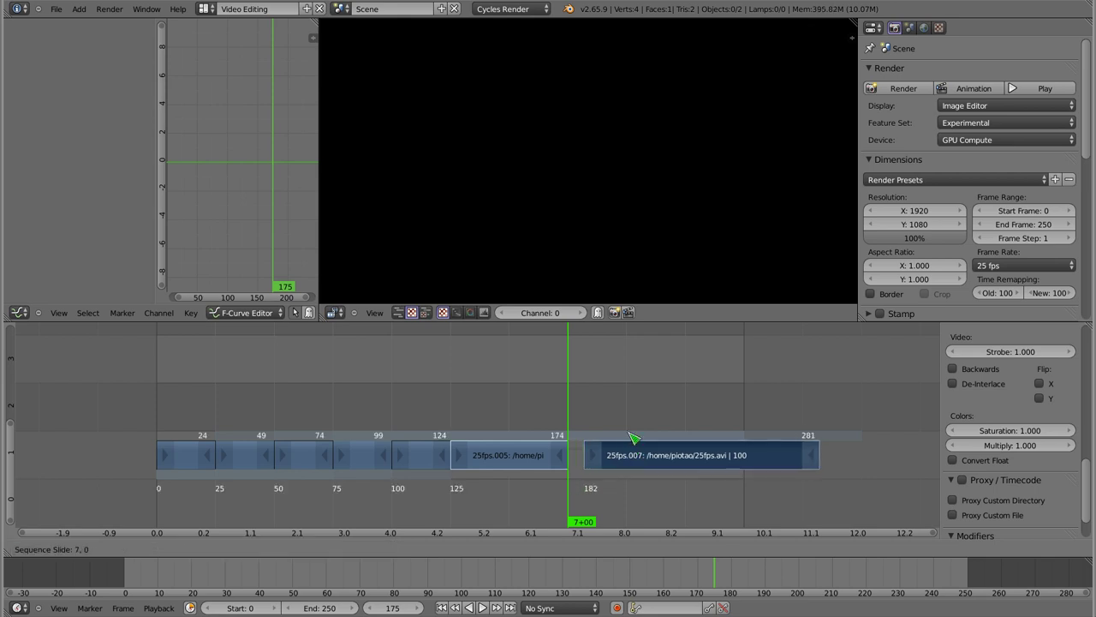
left_click(602, 374)
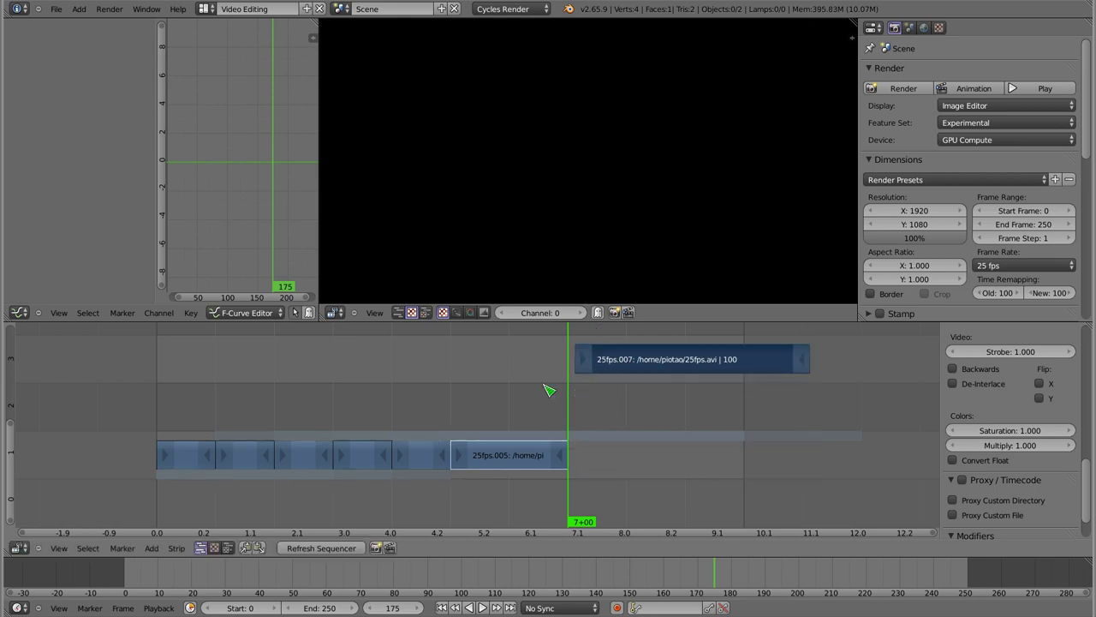
right_click(589, 369)
key("g")
key("Escape")
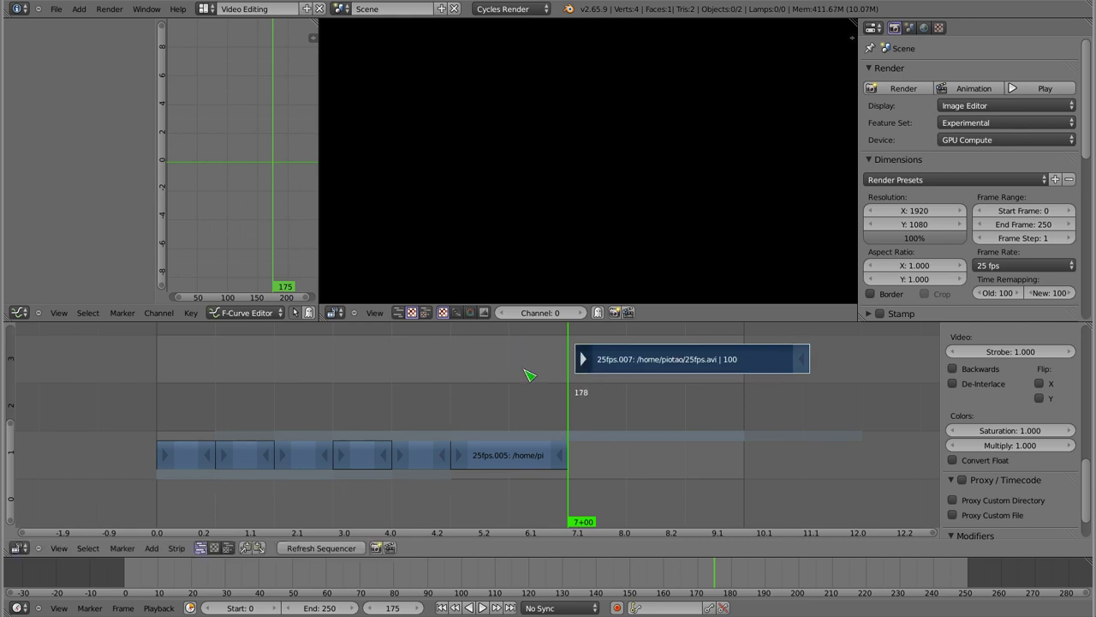
Step: Move 25fps.005 to channel 2 and a short piece to channel 3 at frames 44–68
right_click(529, 450)
key("g")
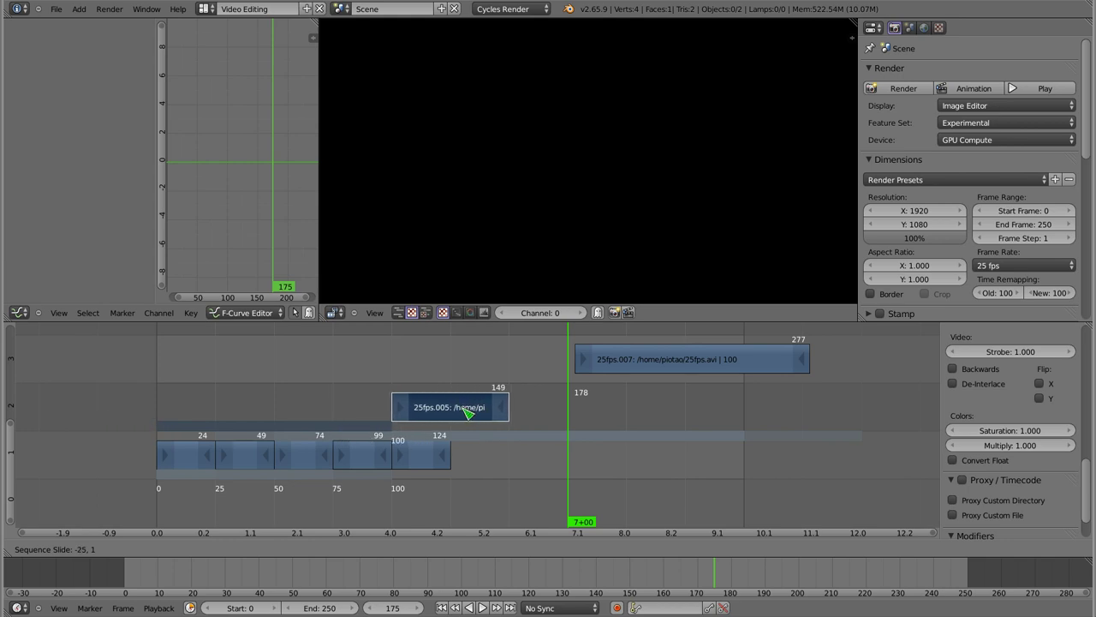
key("Escape")
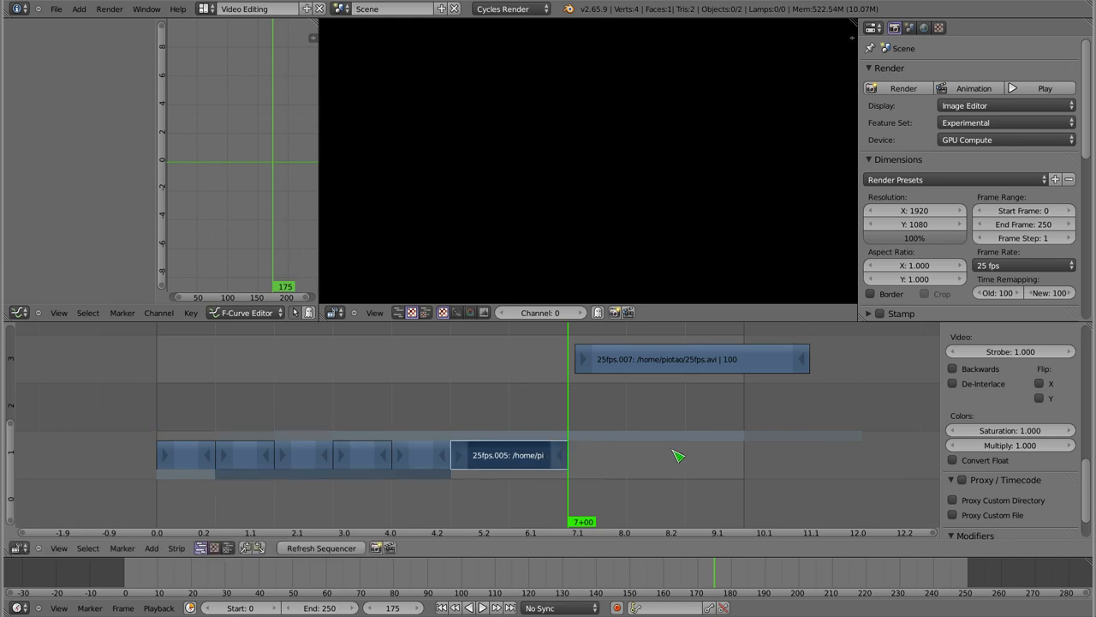
key("g")
left_click(641, 423)
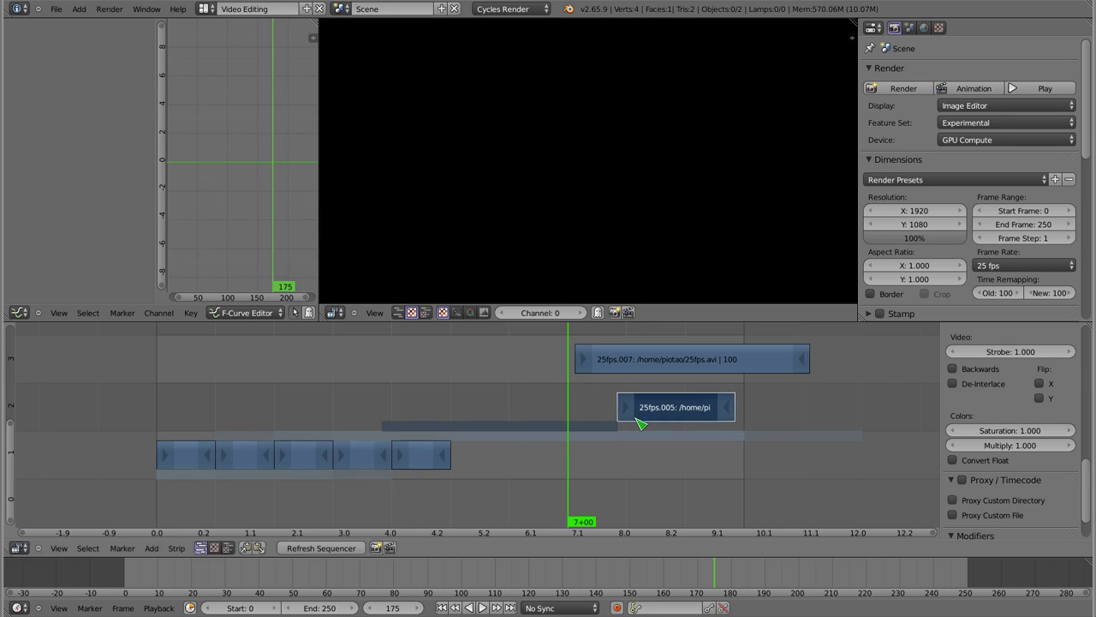
key("g")
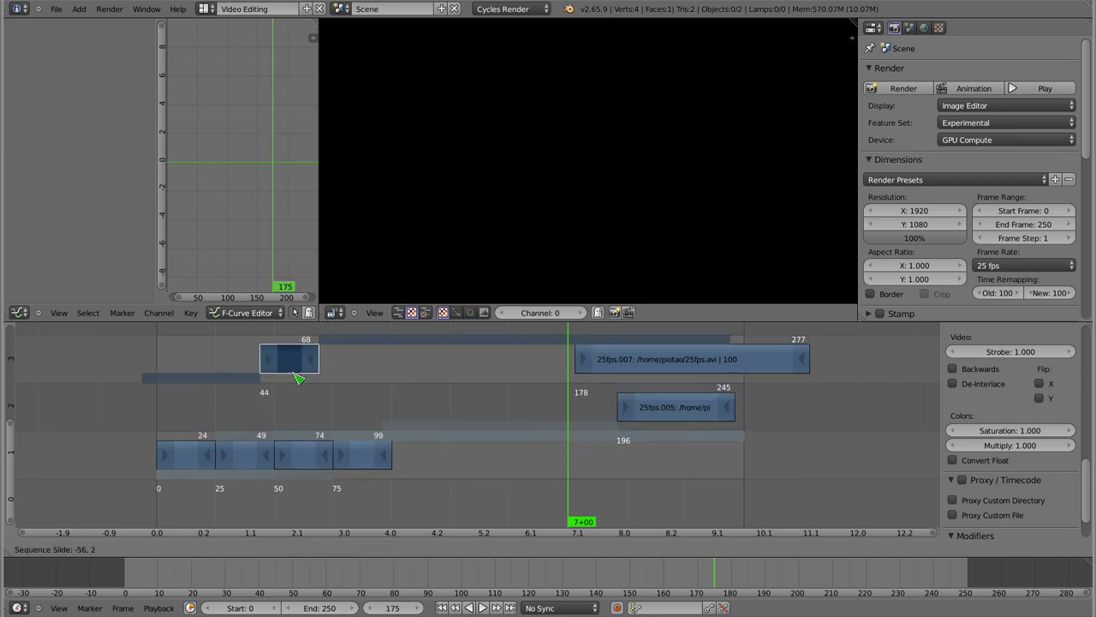
left_click(291, 370)
Step: Select the four remaining channel 1 pieces and delete them with X
left_click_drag(372, 355, 370, 352)
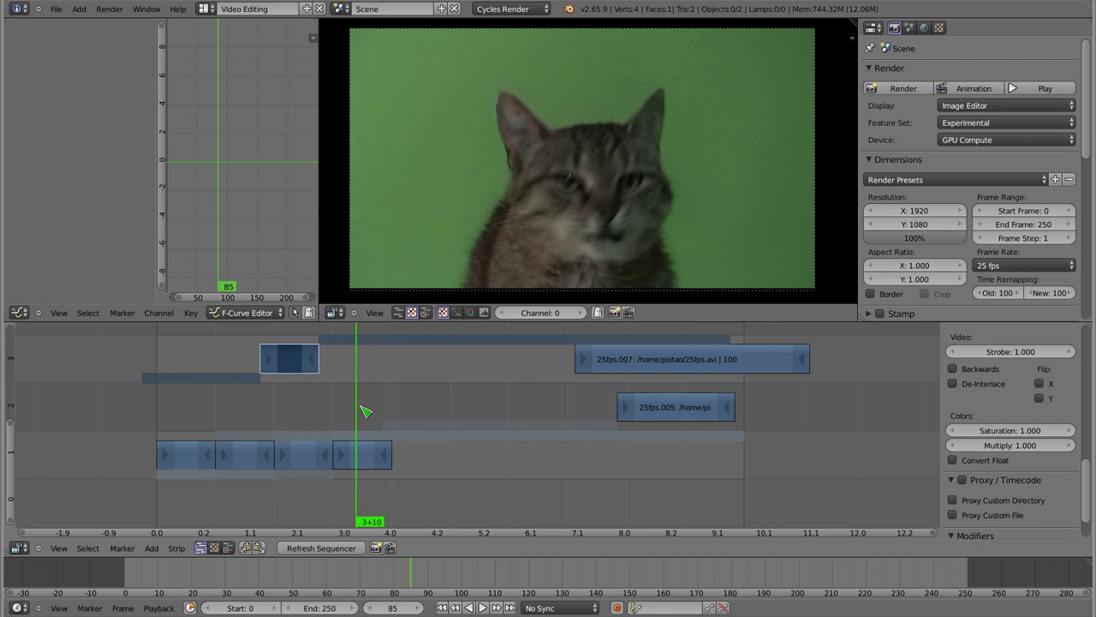
right_click(371, 454)
right_click(304, 458, "shift")
right_click(249, 459, "shift")
right_click(188, 458, "shift")
key("x")
left_click(325, 484)
left_click_drag(358, 363, 352, 357)
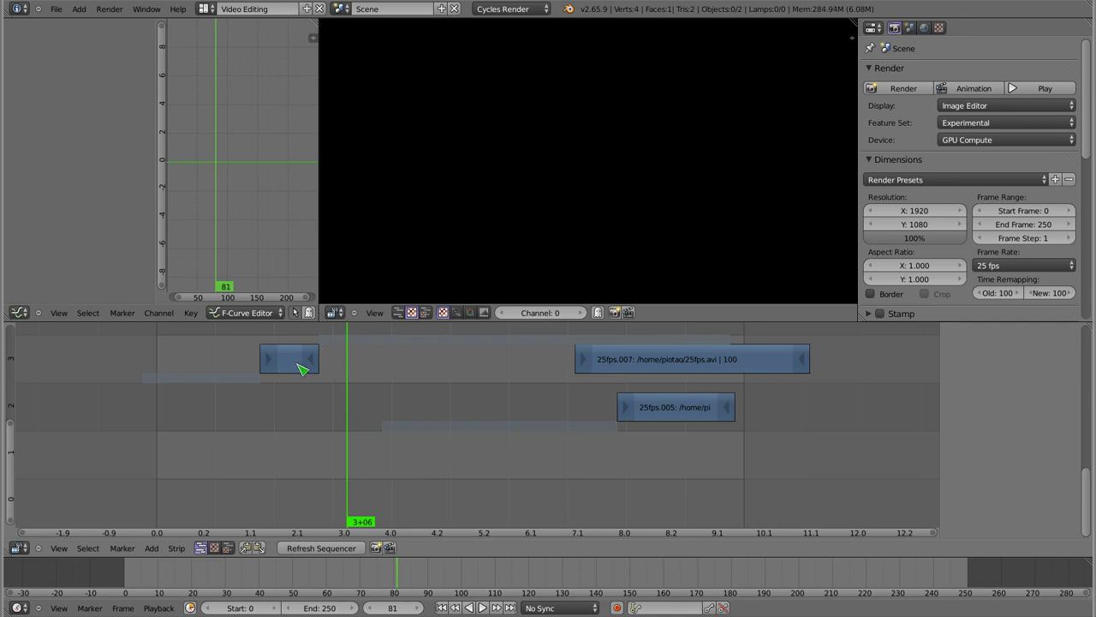
Step: Trim the end of the 25fps.006 clip to frame 69
right_click(314, 367)
scroll(325, 353, "up", 1)
scroll(329, 351, "up", 3)
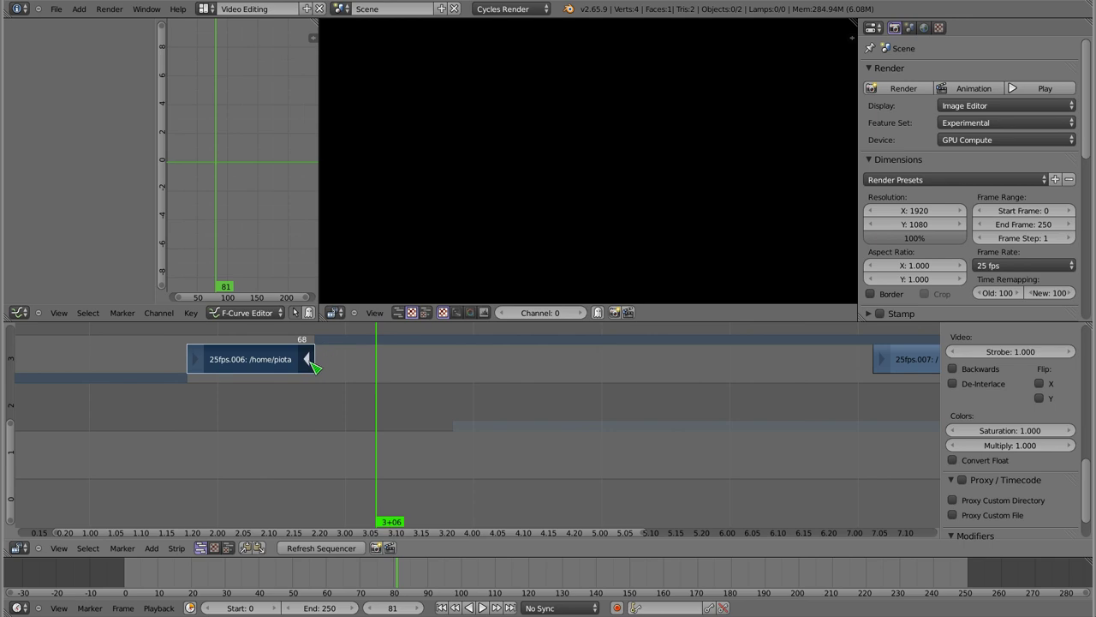
key("g")
left_click(322, 358)
left_click(321, 358)
key("Left")
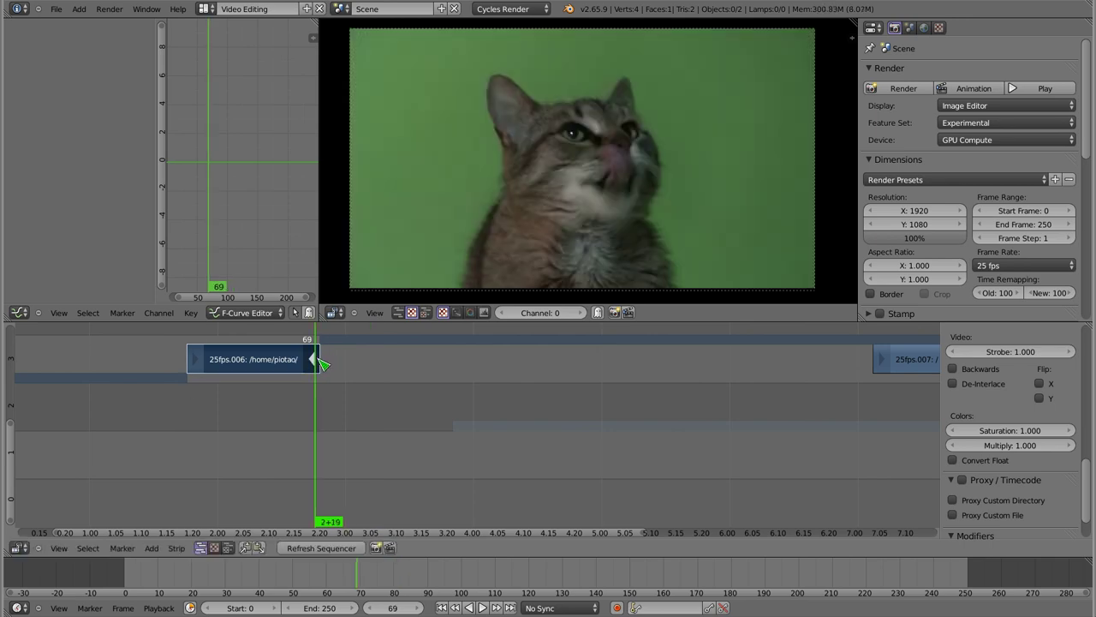
right_click(322, 363)
right_click(324, 365)
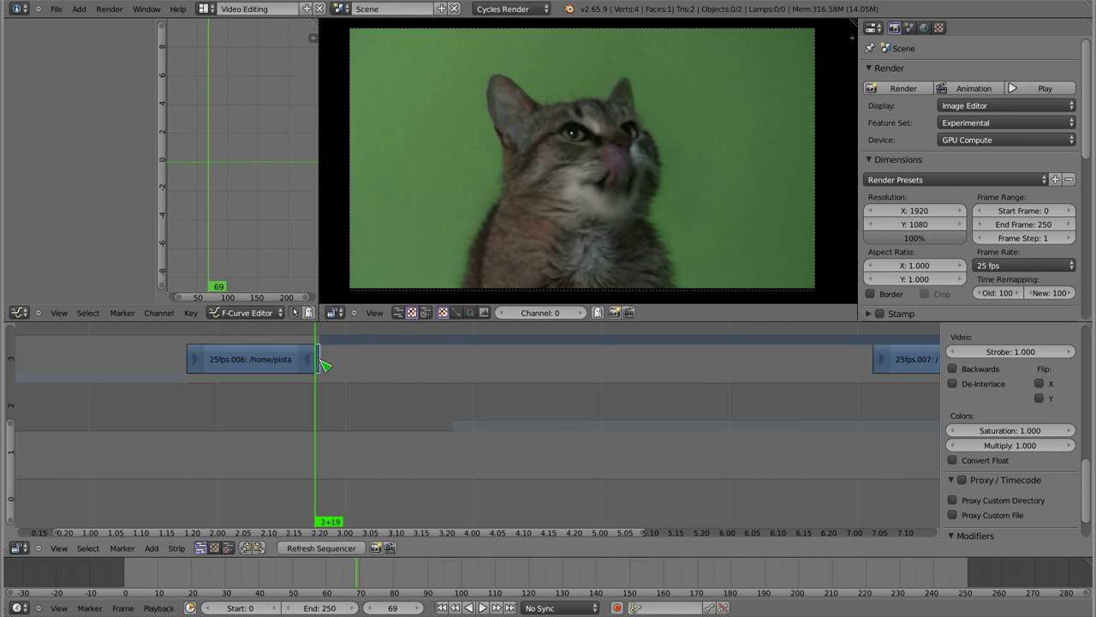
key("g")
left_click(326, 371)
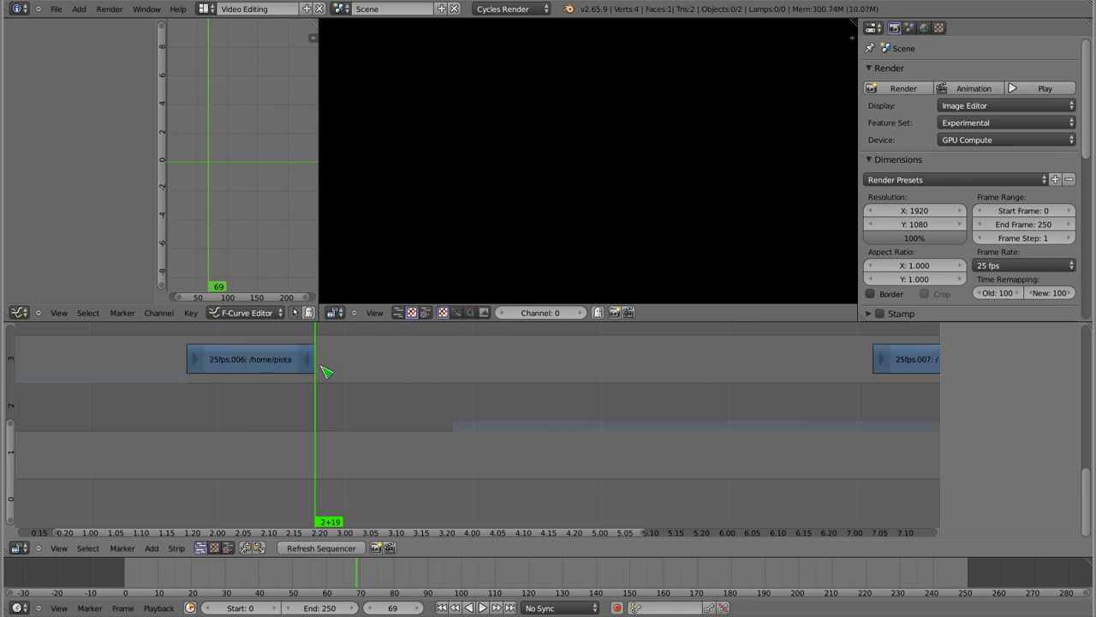
Step: Extend the 25fps.006 cat clip to frame 99 and move it down to channel 2
right_click(285, 359)
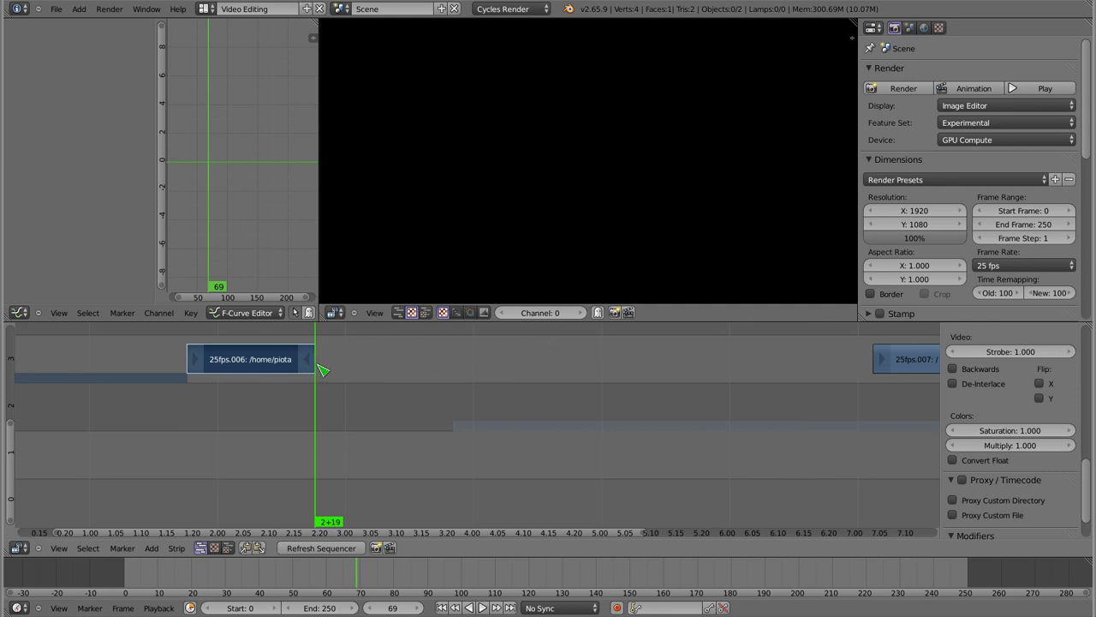
right_click(303, 366)
key("g")
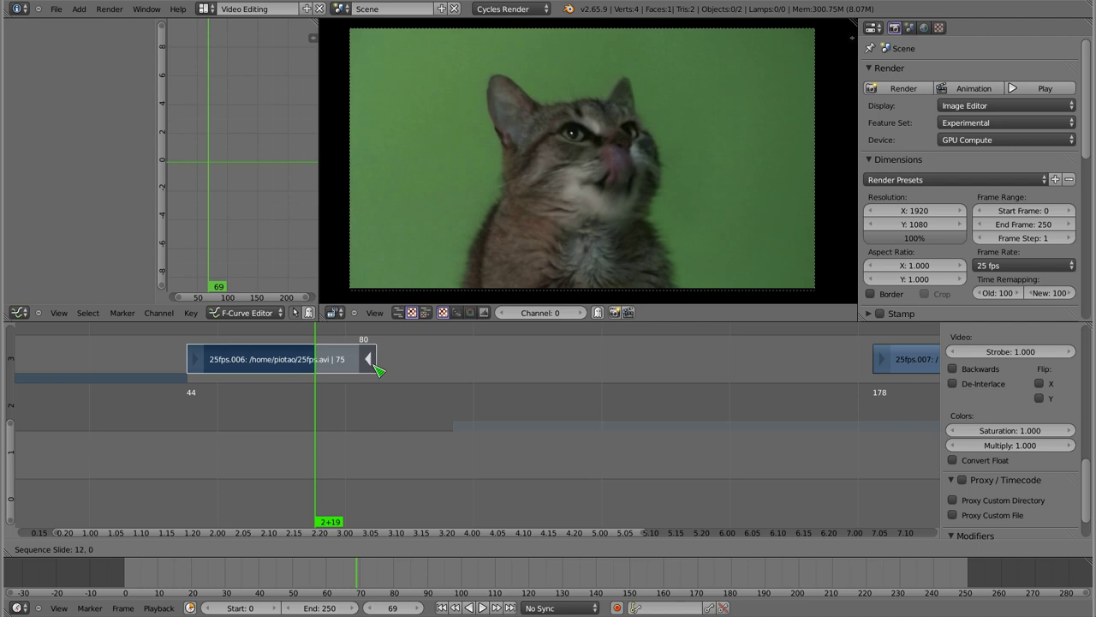
left_click(470, 368)
left_click_drag(317, 346, 444, 347)
key("g")
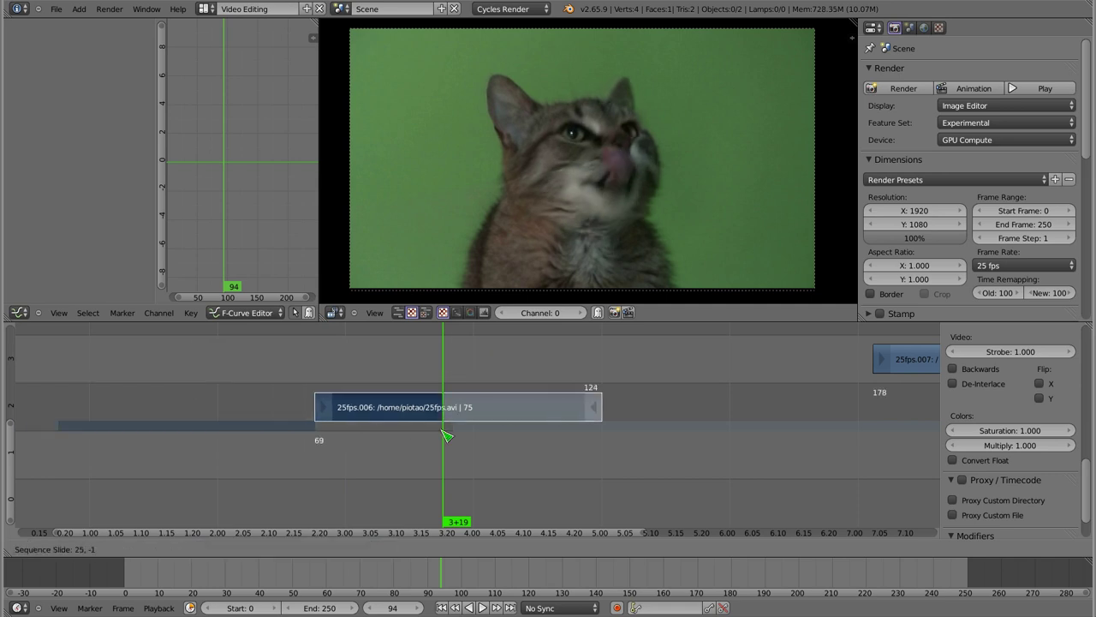
left_click(548, 437)
Step: Split the cat clip at frame 103 and pull the new piece's start back to frame 74
left_click(494, 408)
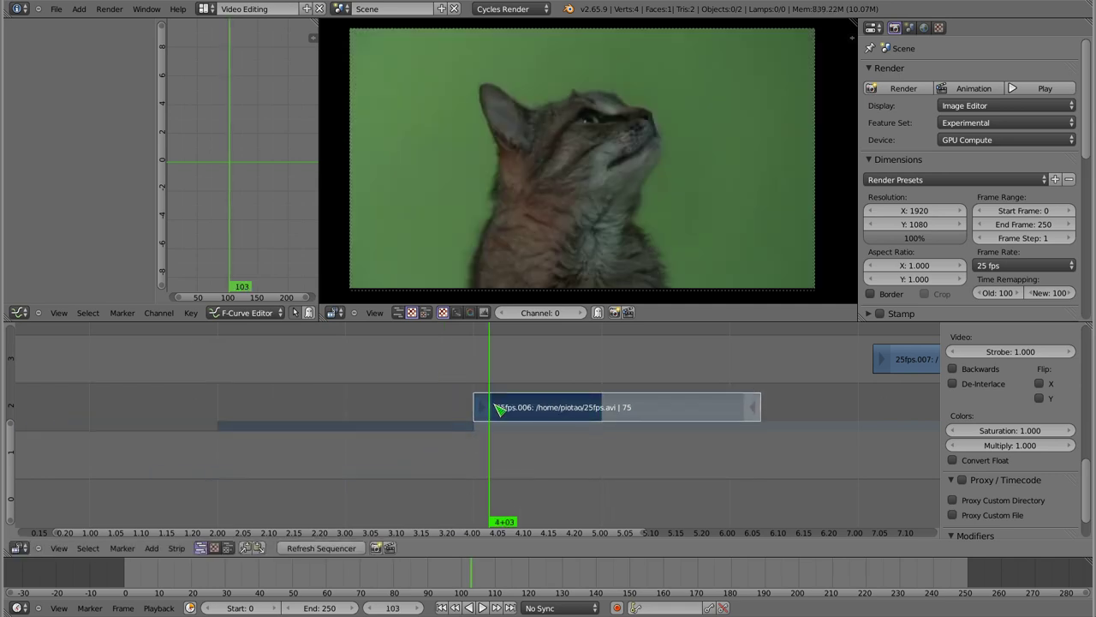
key("k")
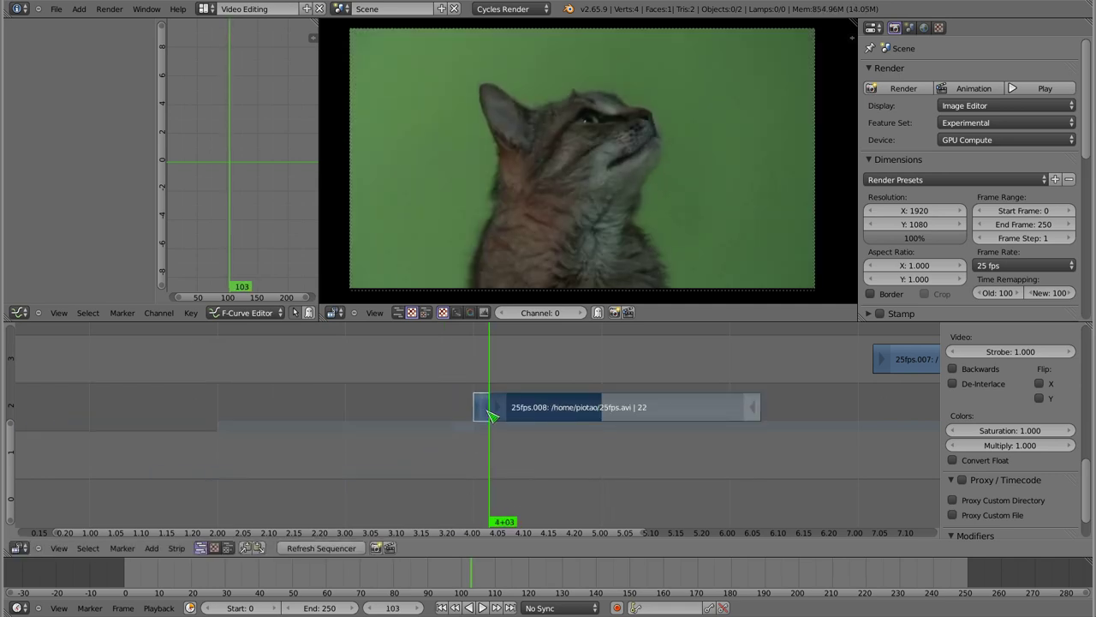
right_click(501, 418)
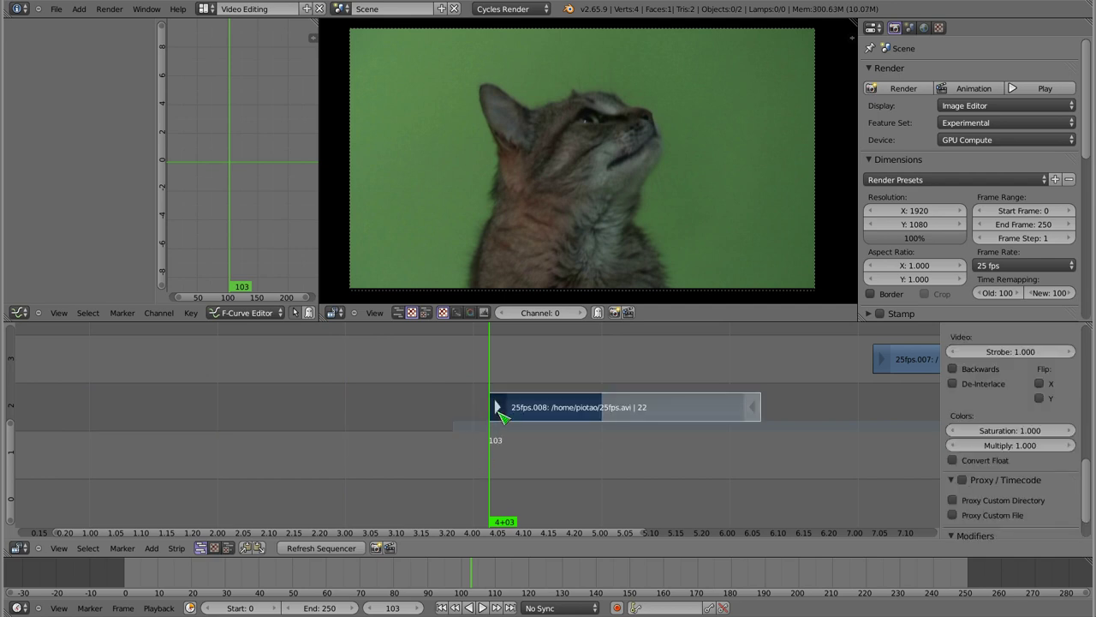
key("g")
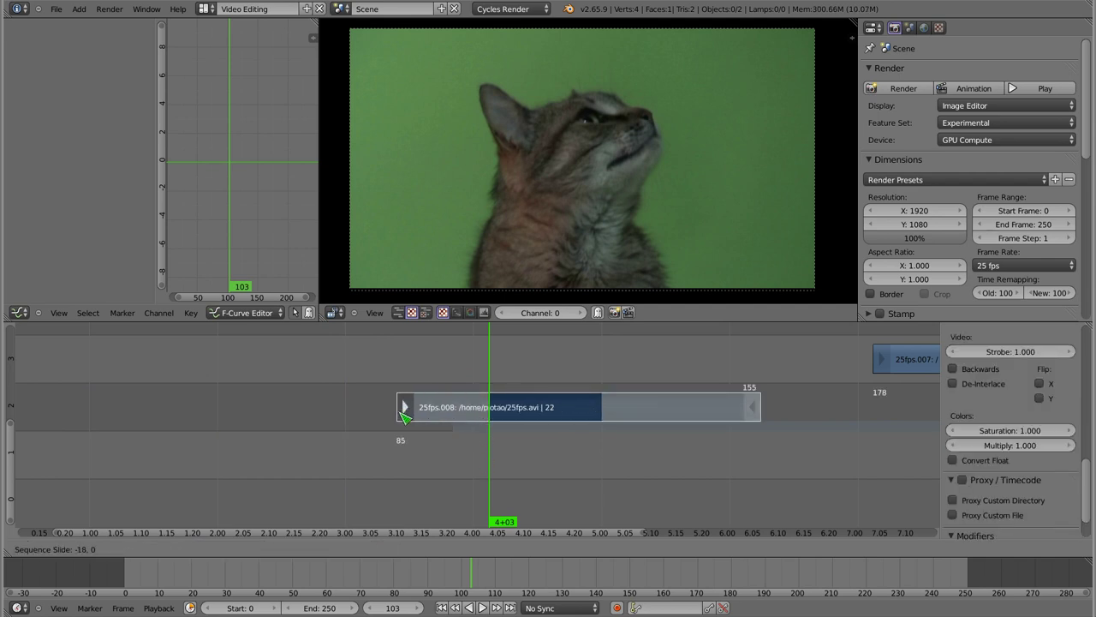
mouse_move(370, 415)
left_mouse_down()
mouse_move(350, 415)
mouse_move(469, 404)
mouse_move(410, 396)
mouse_move(622, 404)
left_mouse_up()
left_click(350, 415)
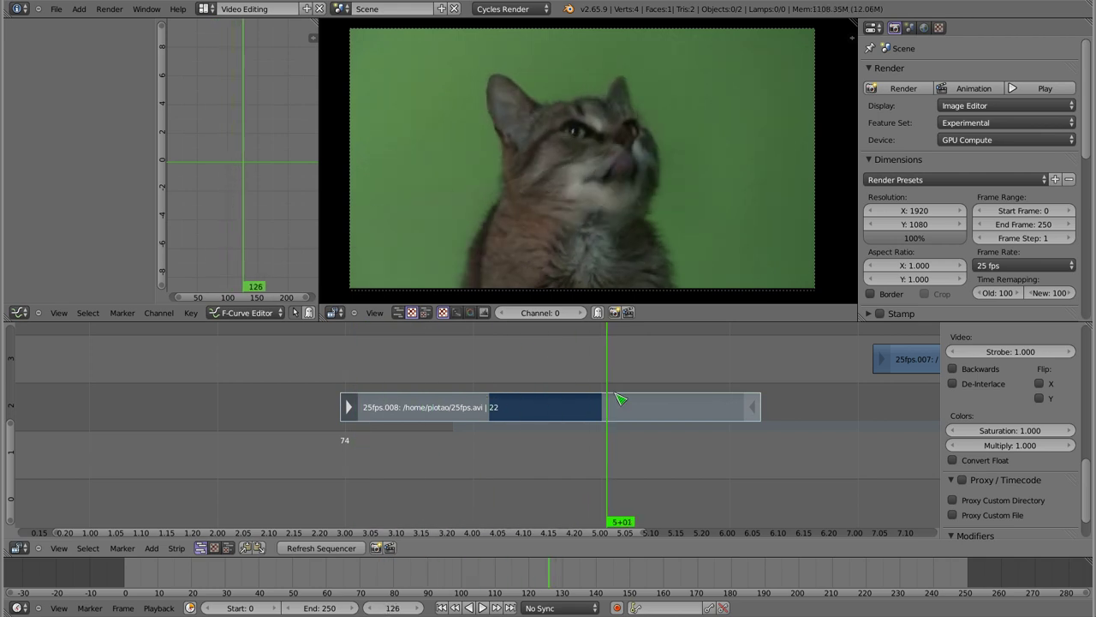
Step: Delete the 25fps.008 and 25fps.007 clips and fit the timeline into view
right_click(581, 412)
key("Delete")
right_click(924, 373)
key("Delete")
key("Home")
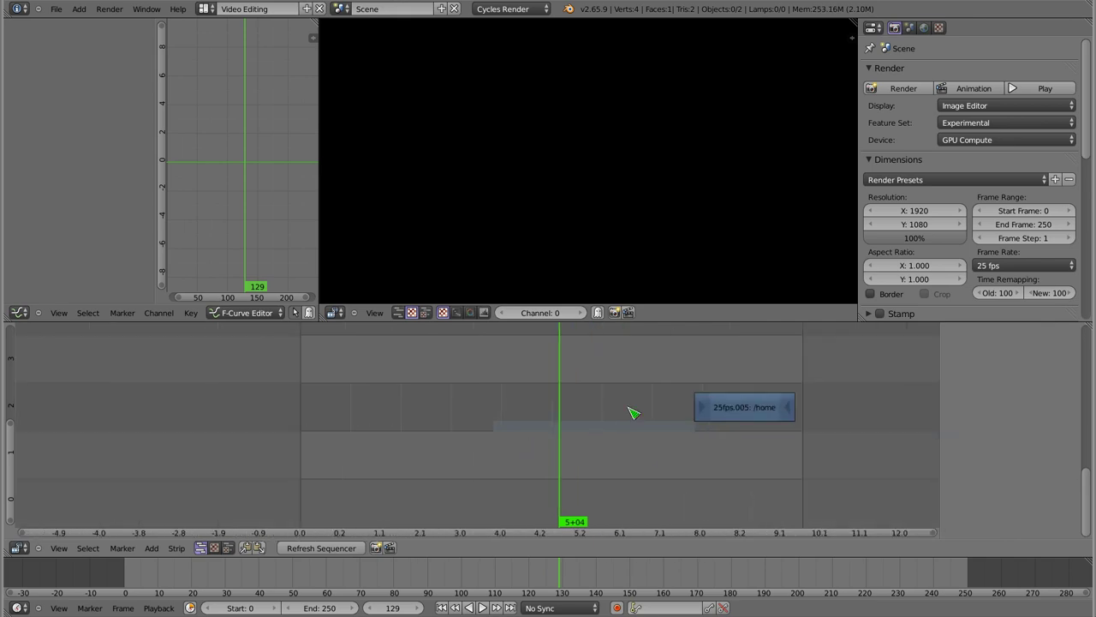
Step: Delete the 25fps.005 clip and set the playhead to frame 0
right_click(741, 412)
key("Delete")
scroll(465, 448, "up", 2)
scroll(549, 443, "up", 2)
scroll(467, 420, "right", 2)
scroll(479, 424, "right", 2)
scroll(477, 423, "up", 1)
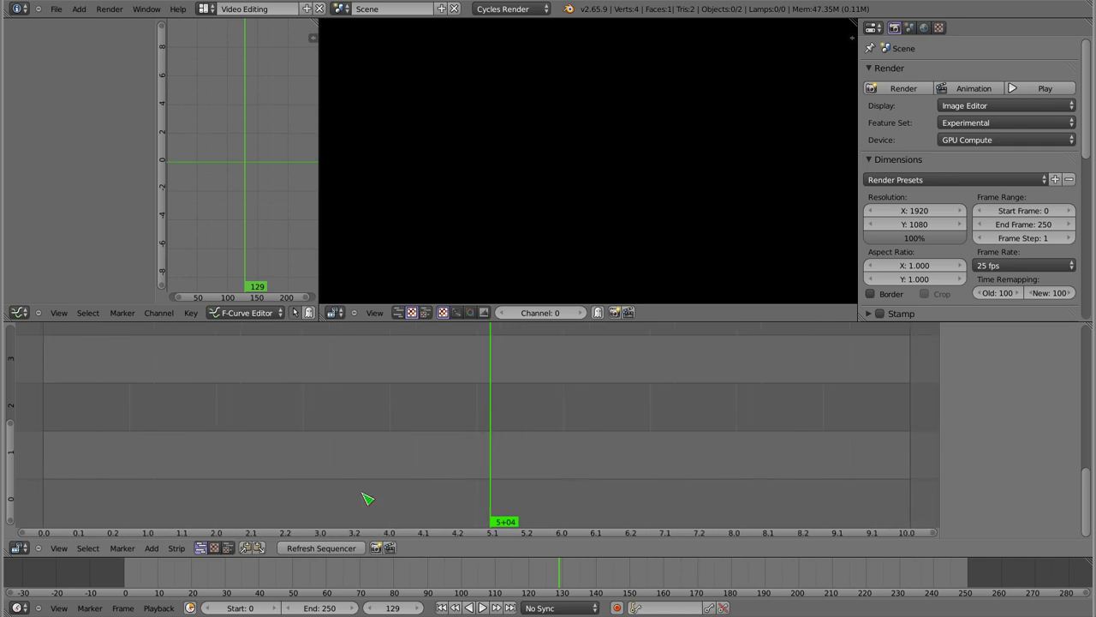
left_click(125, 575)
Step: Add strumien.mts as a movie strip at frame 0 and select its sound strip
key("shift+a")
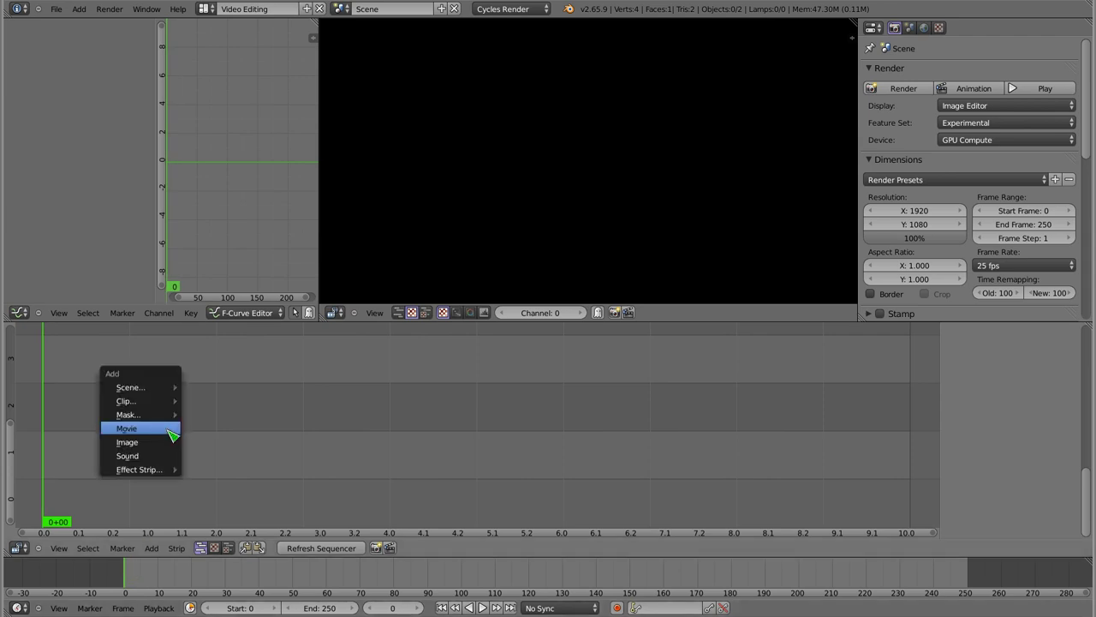
left_click(126, 428)
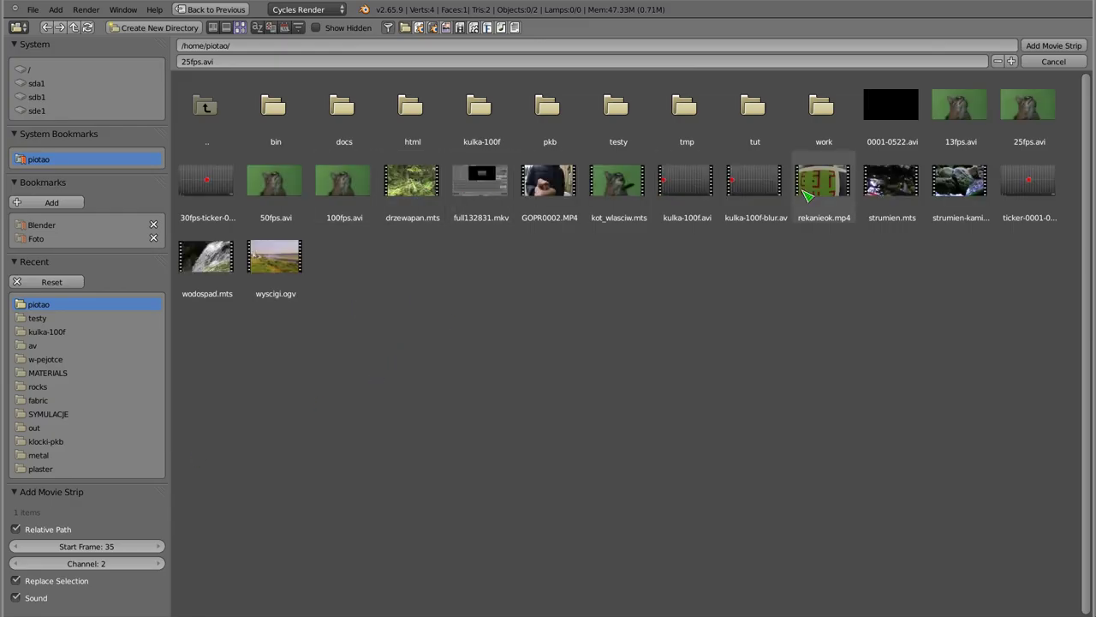
left_click(891, 182)
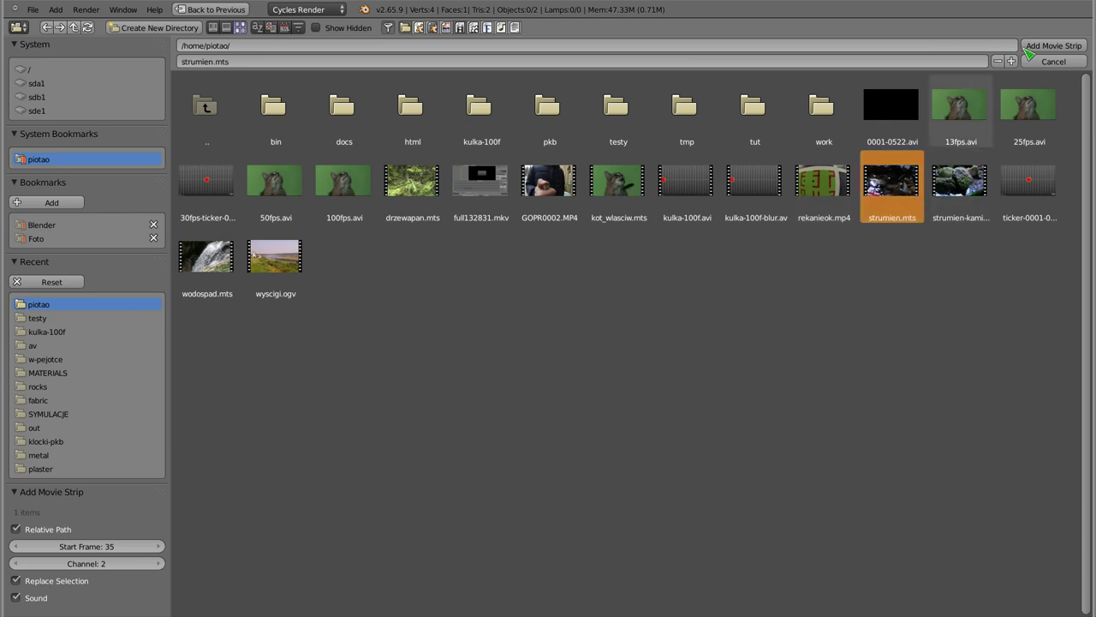
left_click(1054, 45)
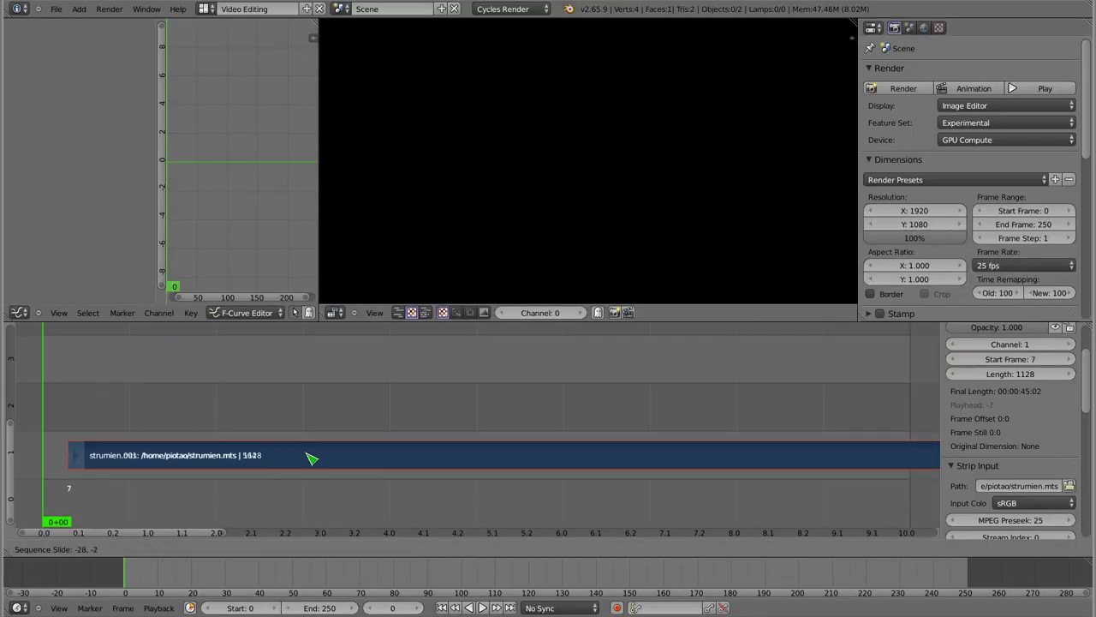
left_click(293, 443)
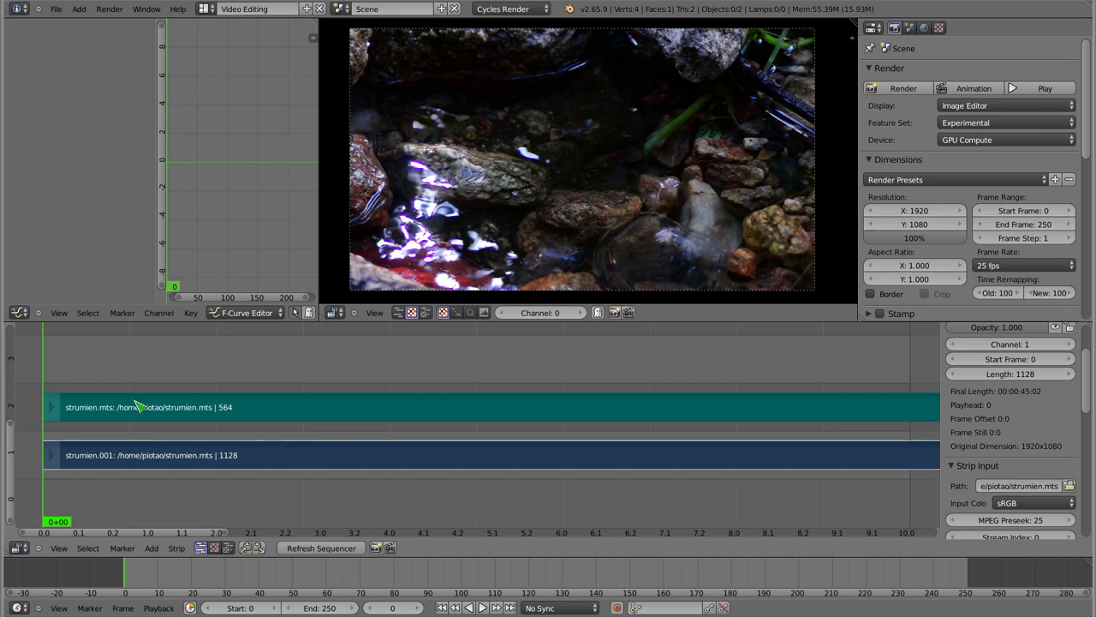
scroll(241, 394, "down", 10)
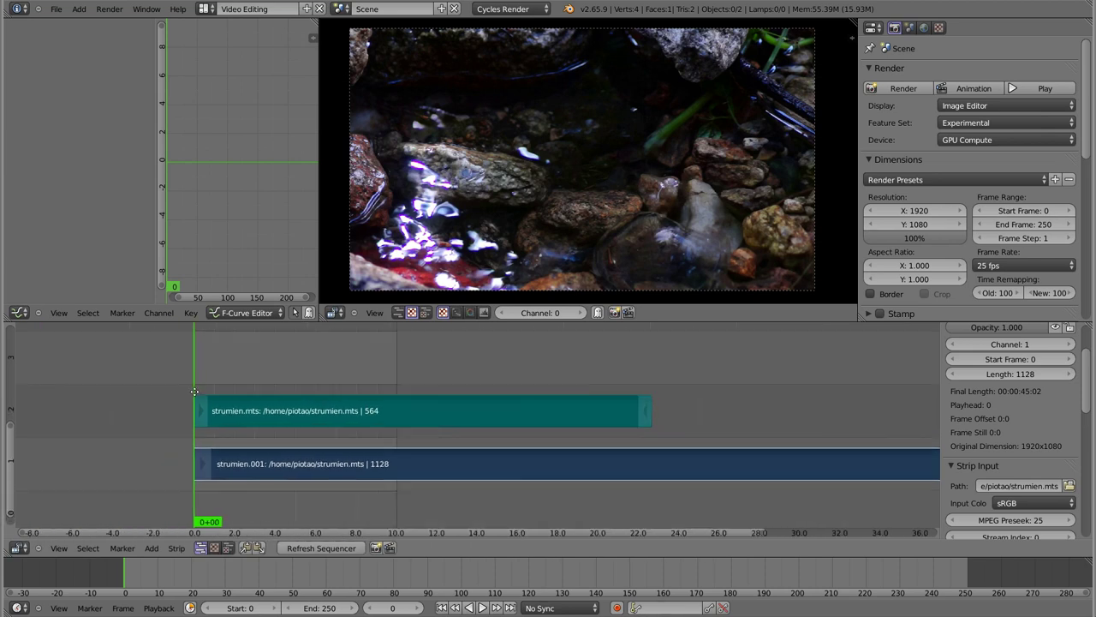
left_click(202, 408)
Step: Delete the strumien sound strip and select the strumien.001 video strip
key("Delete")
mouse_move(118, 409)
left_mouse_down()
mouse_move(509, 368)
mouse_move(202, 405)
left_mouse_up()
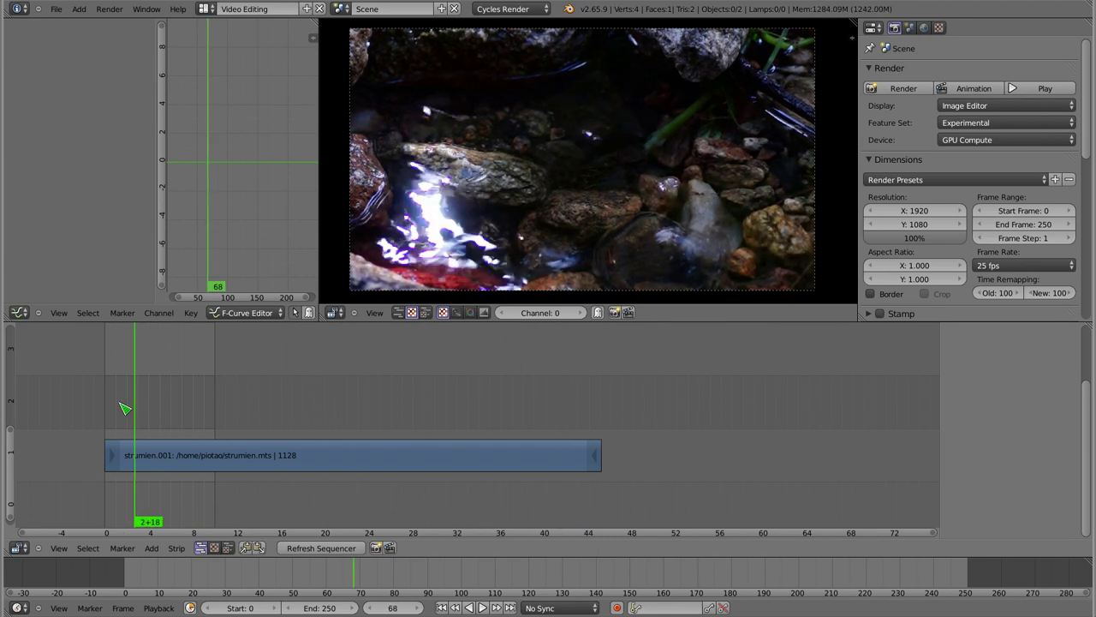
left_click_drag(202, 405, 114, 410)
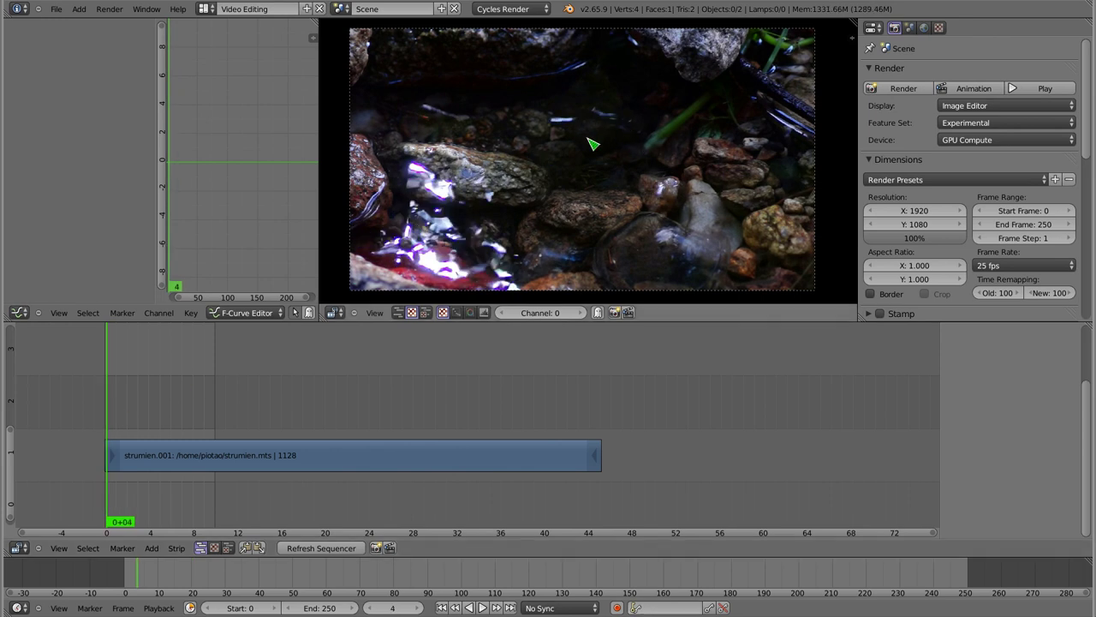
right_click(205, 461)
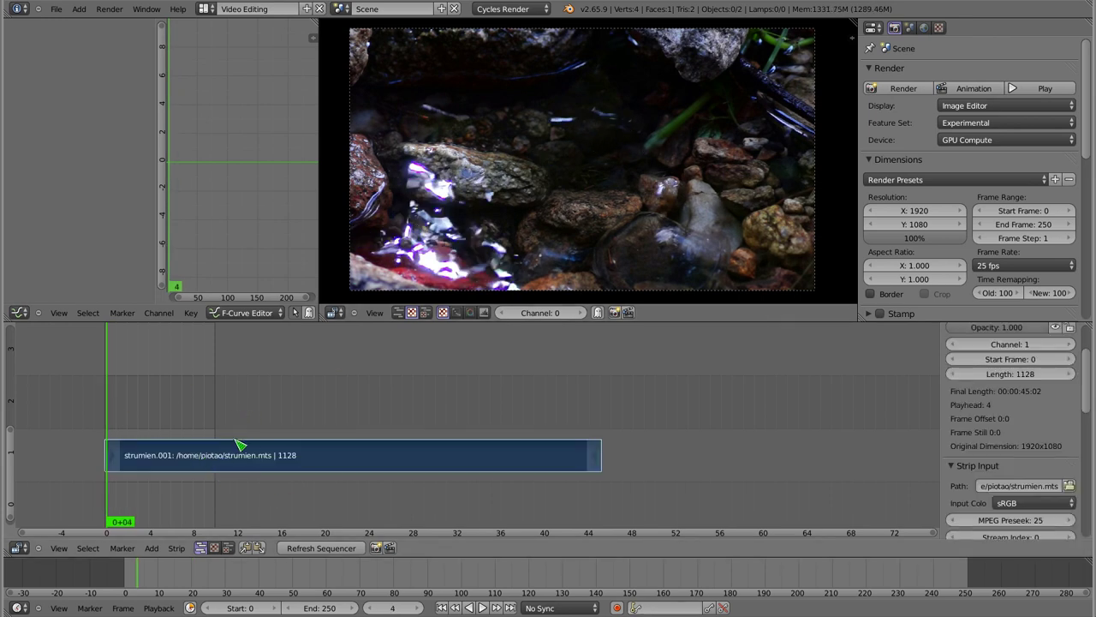
Step: Add wodospad.mts on channel 2 above the stream clip and delete its sound strip
key("shift+a")
left_click(176, 415)
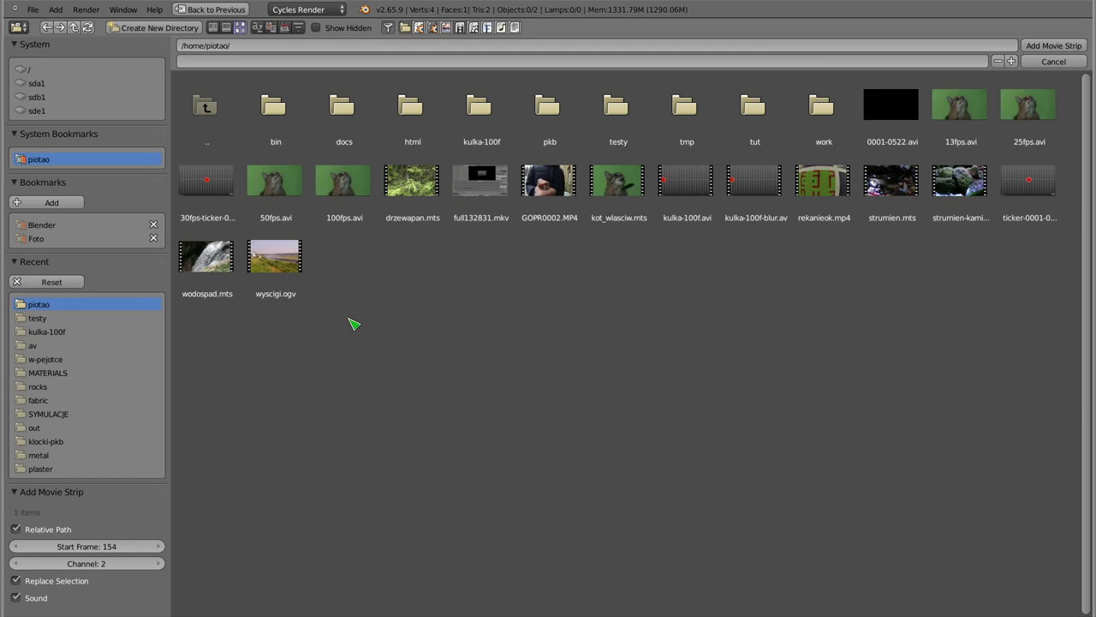
left_click(209, 265)
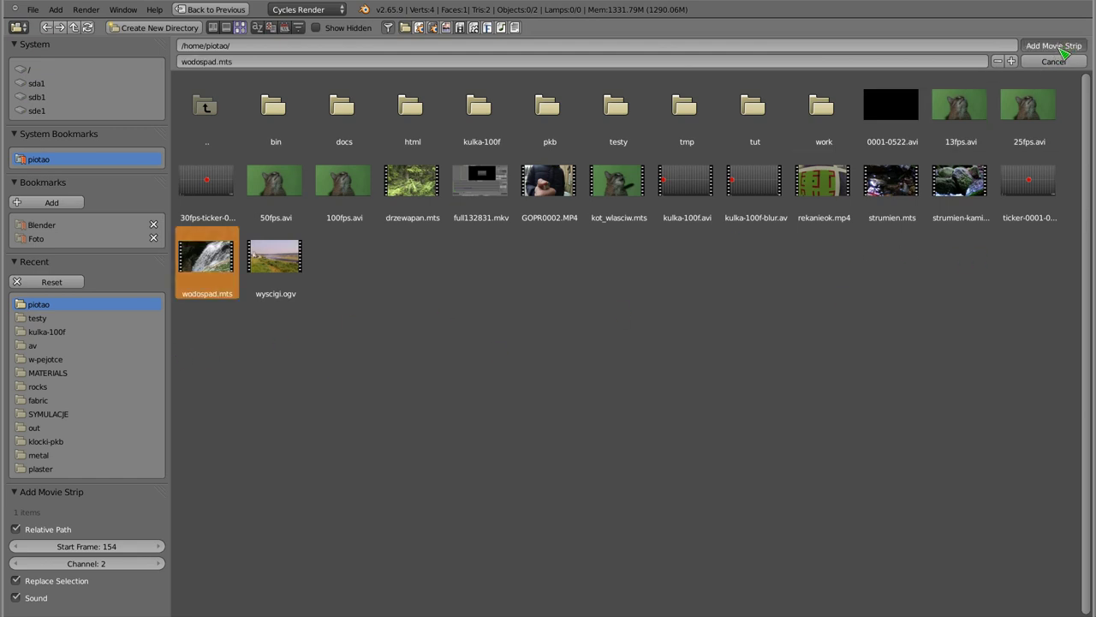
left_click(1056, 46)
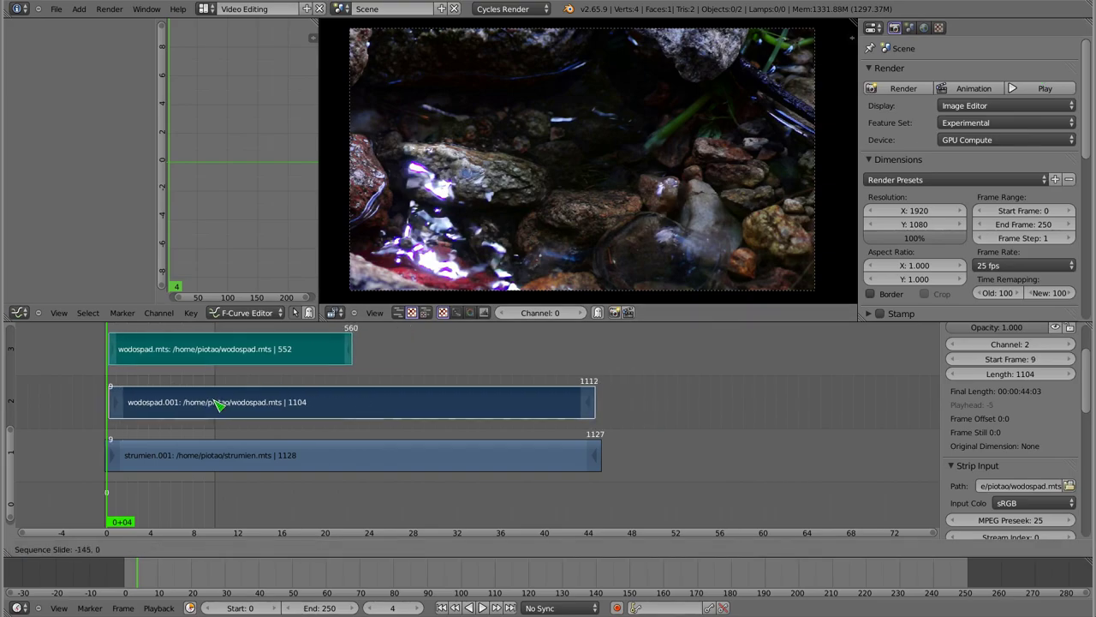
left_click(184, 396)
key("x")
mouse_move(112, 399)
left_mouse_down()
mouse_move(221, 402)
mouse_move(584, 375)
left_mouse_up()
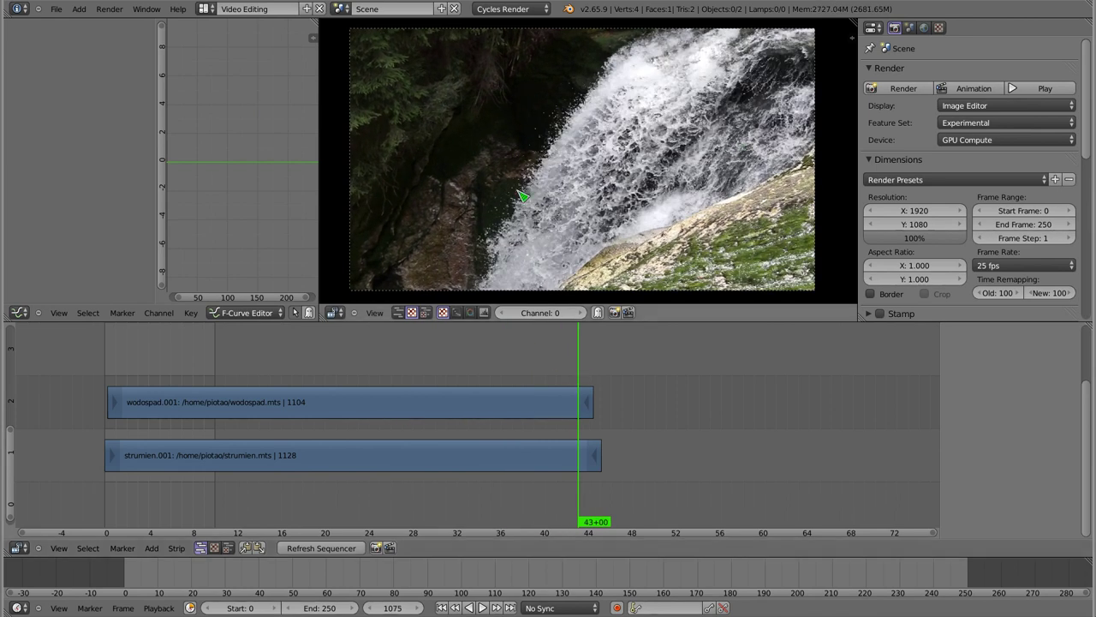
Step: Slide wodospad.001 to start at frame 480, play back the overlap, and park the playhead there
right_click(266, 409)
key("g")
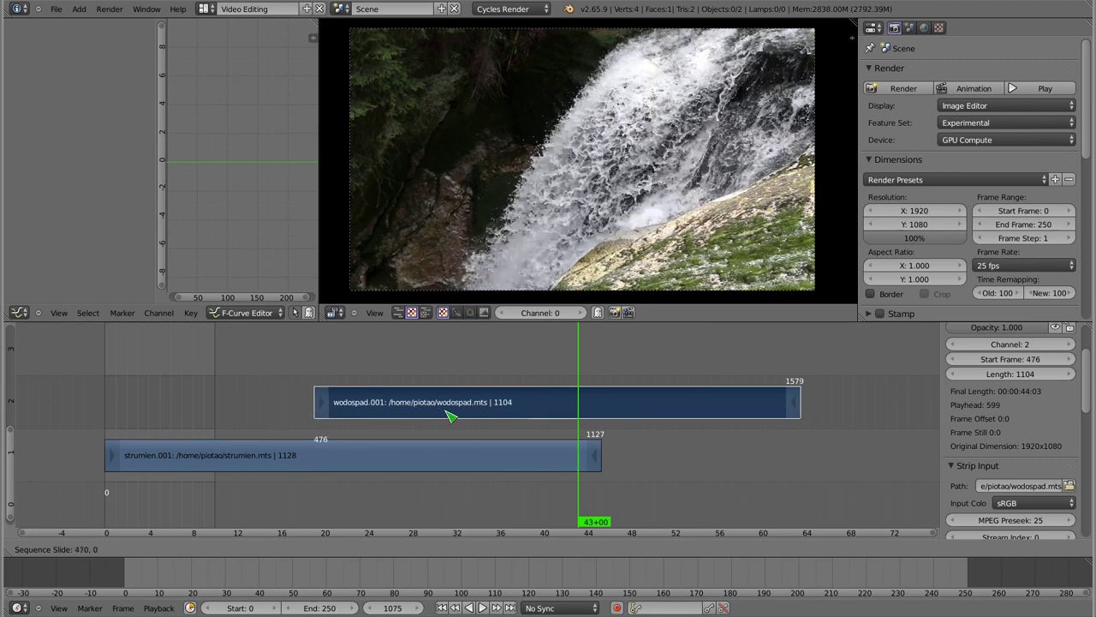
left_click(449, 415)
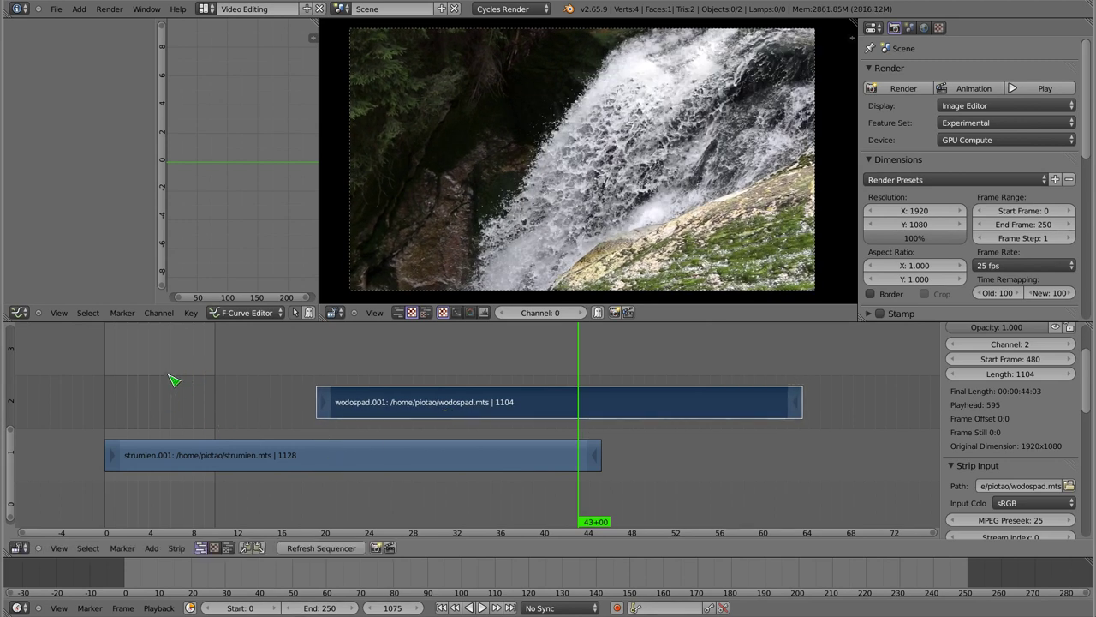
left_click_drag(173, 380, 331, 361)
key("alt+a")
mouse_move(224, 366)
left_mouse_down()
mouse_move(357, 362)
mouse_move(323, 373)
left_mouse_up()
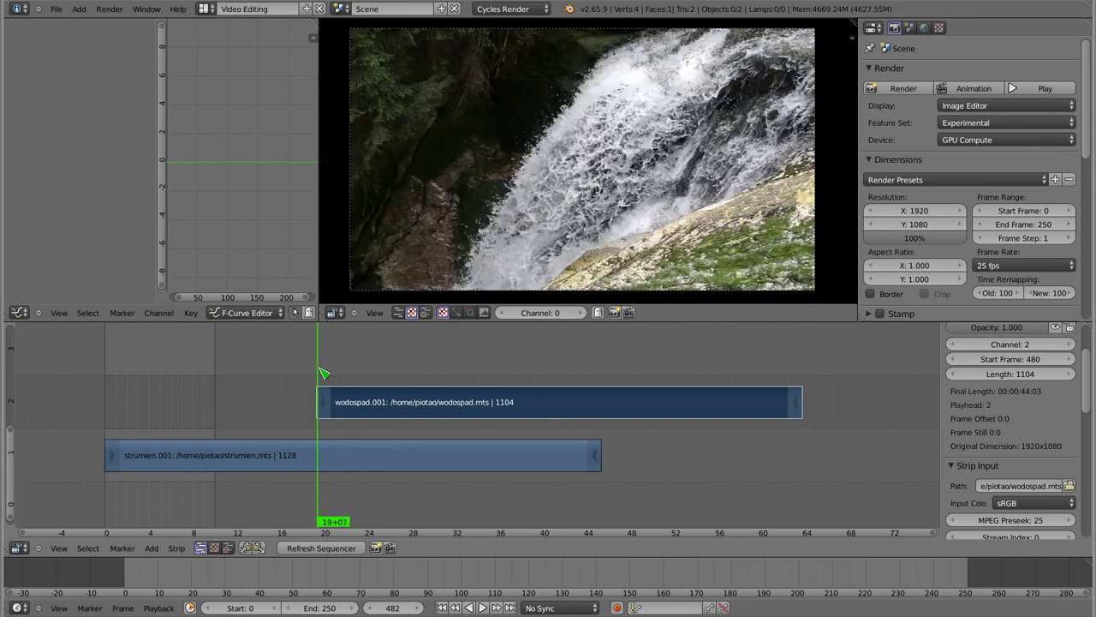
left_click_drag(324, 374, 326, 377)
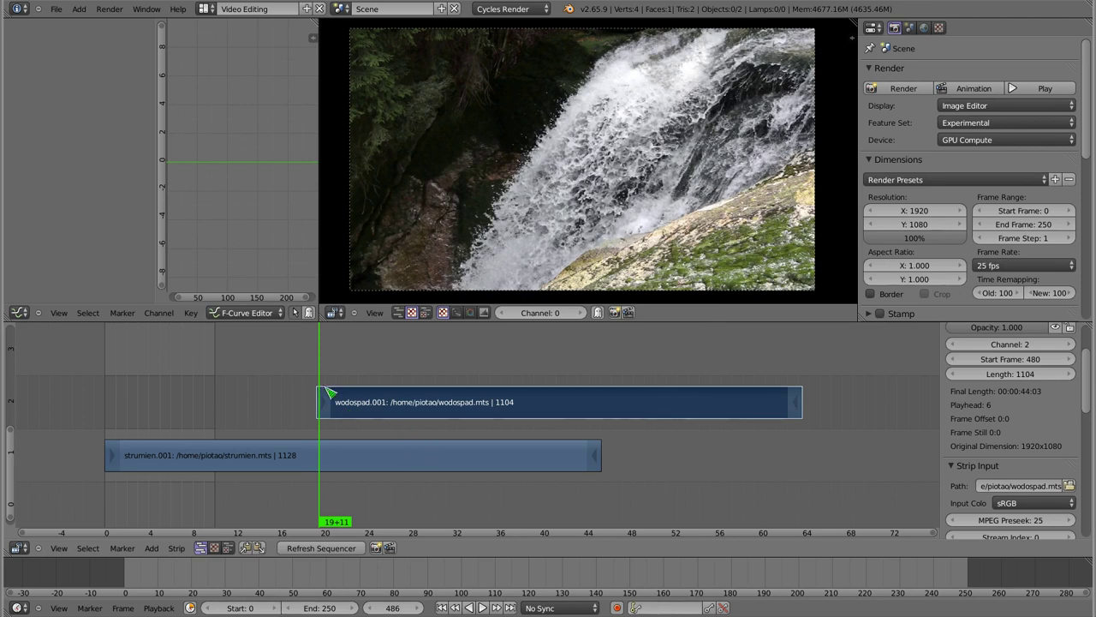
left_click_drag(313, 374, 322, 375)
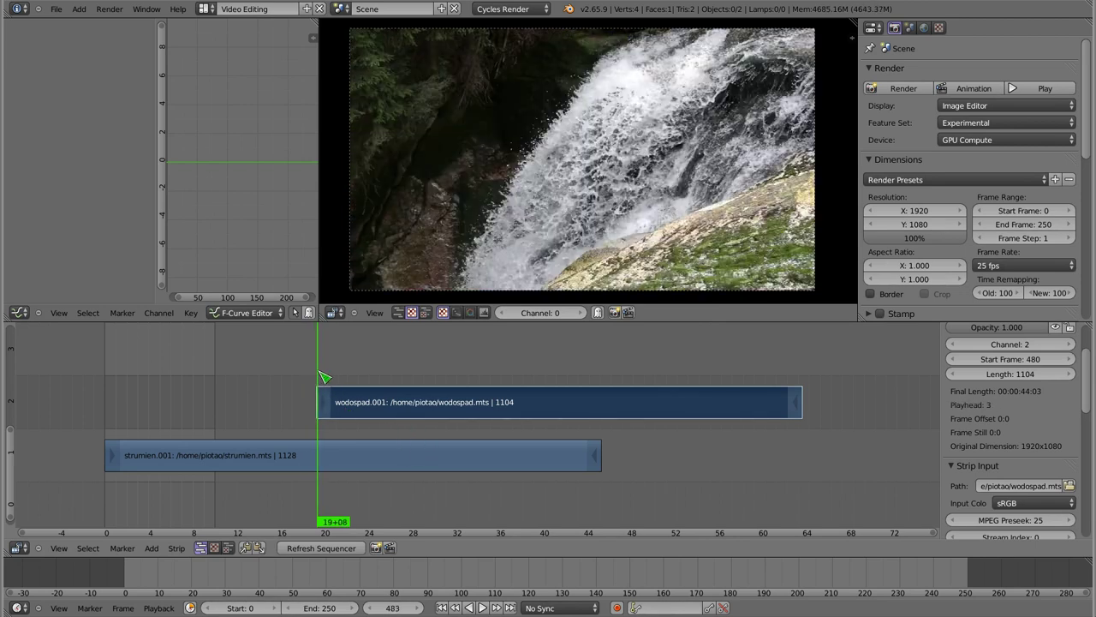
left_click_drag(322, 441, 319, 442)
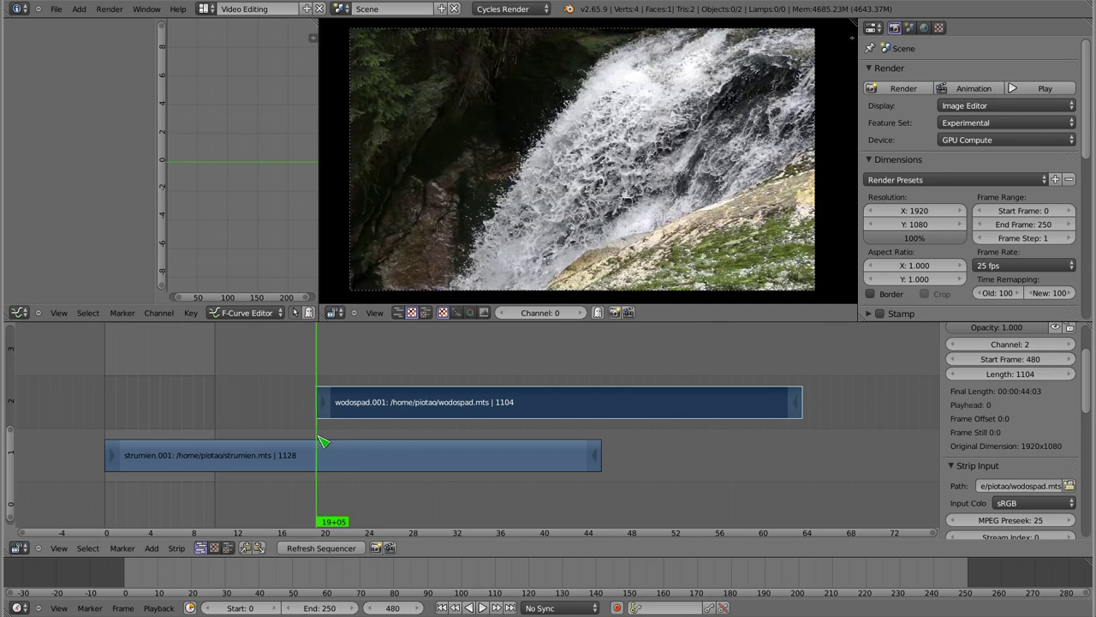
Step: Cut strumien.001 at frame 480, delete its tail, and drop wodospad.001 onto channel 1 right after it
right_click(335, 468)
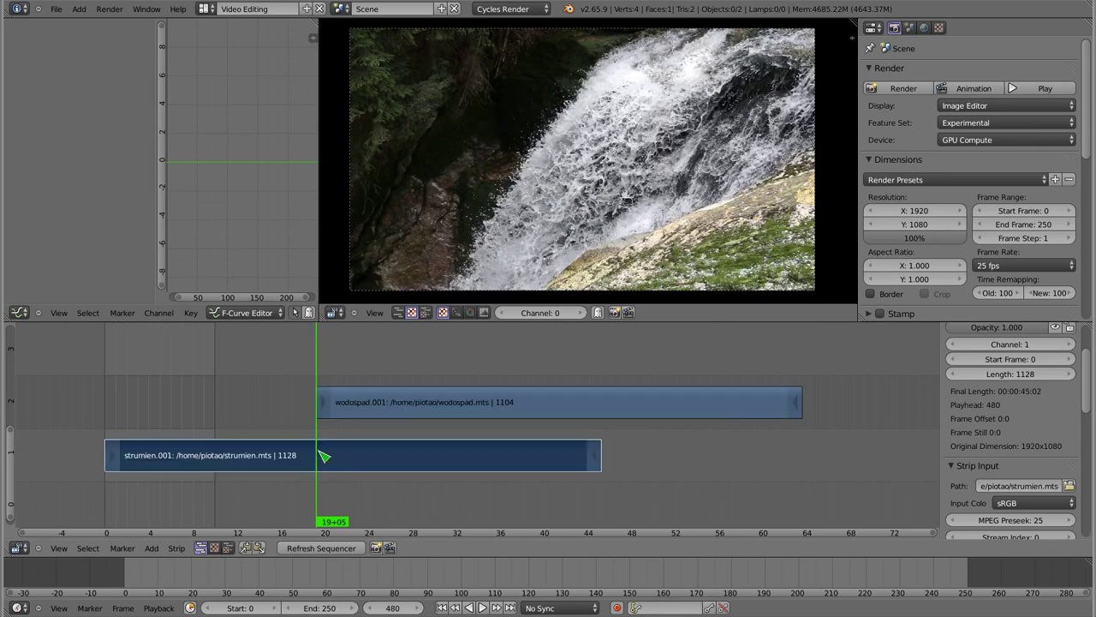
key("k")
key("x")
left_click(387, 455)
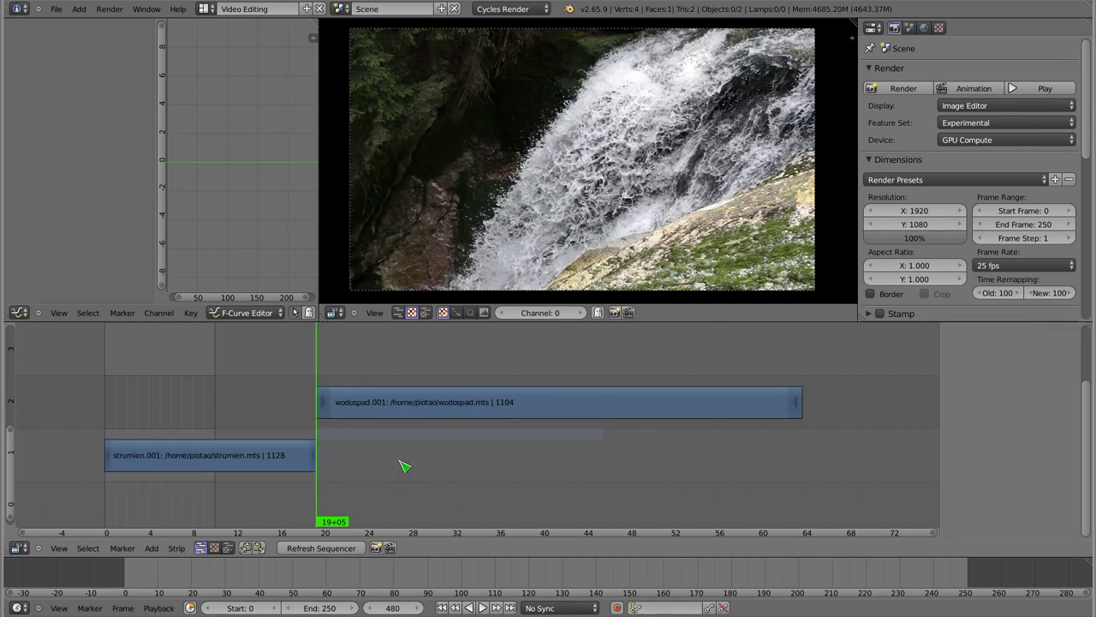
right_click(425, 411)
key("g")
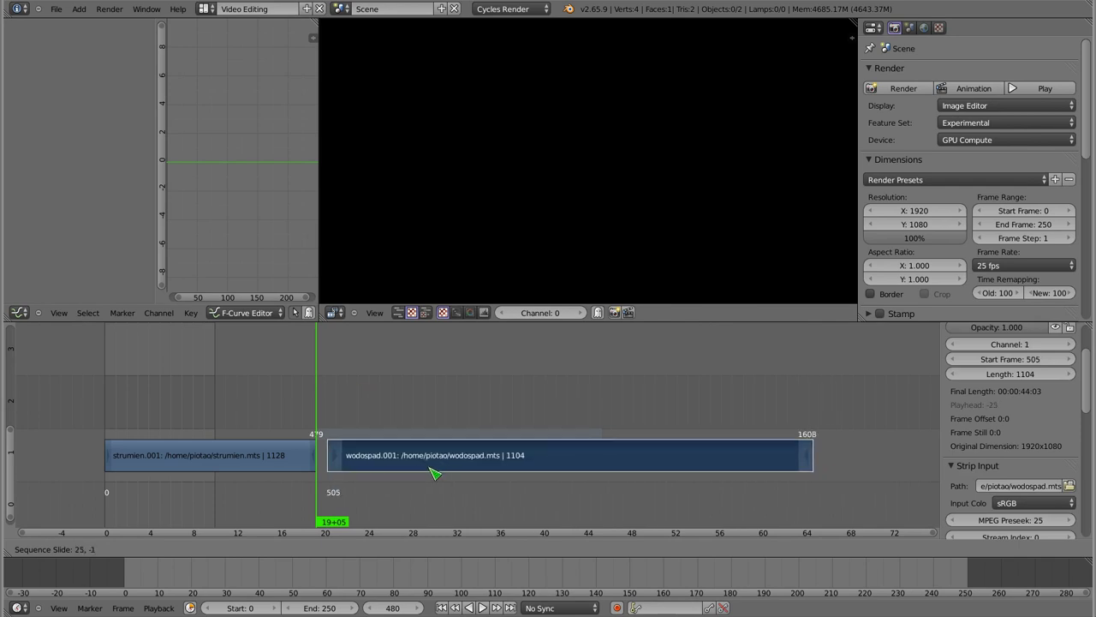
left_click(318, 463)
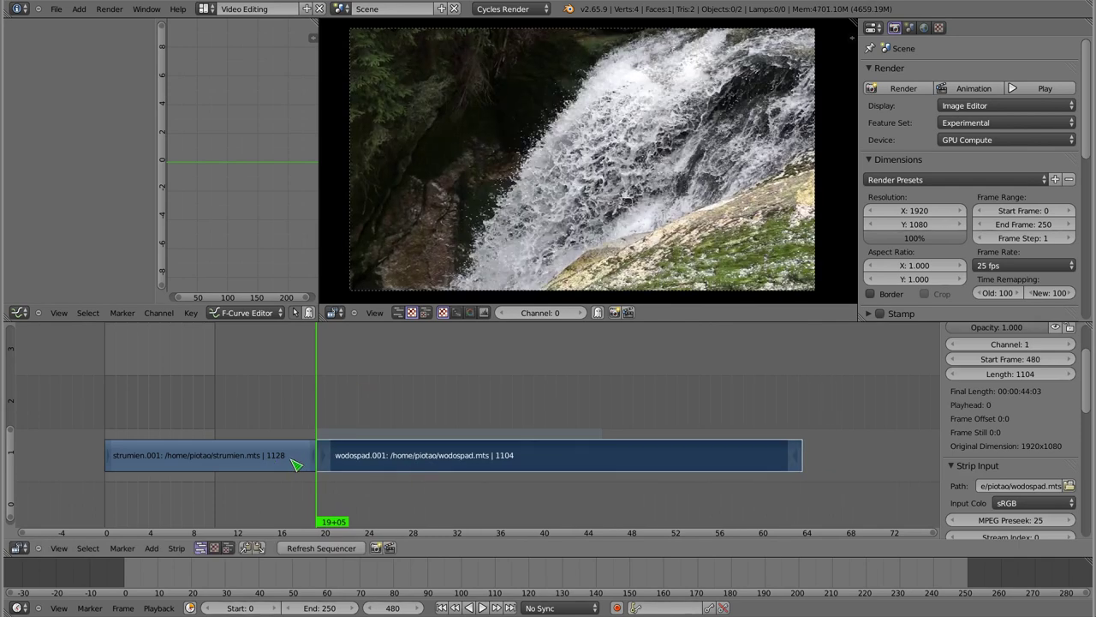
Step: Scrub to wodospad.001's last frame and set the scene end frame to 1583
mouse_move(264, 429)
left_mouse_down()
mouse_move(391, 430)
mouse_move(374, 433)
left_mouse_up()
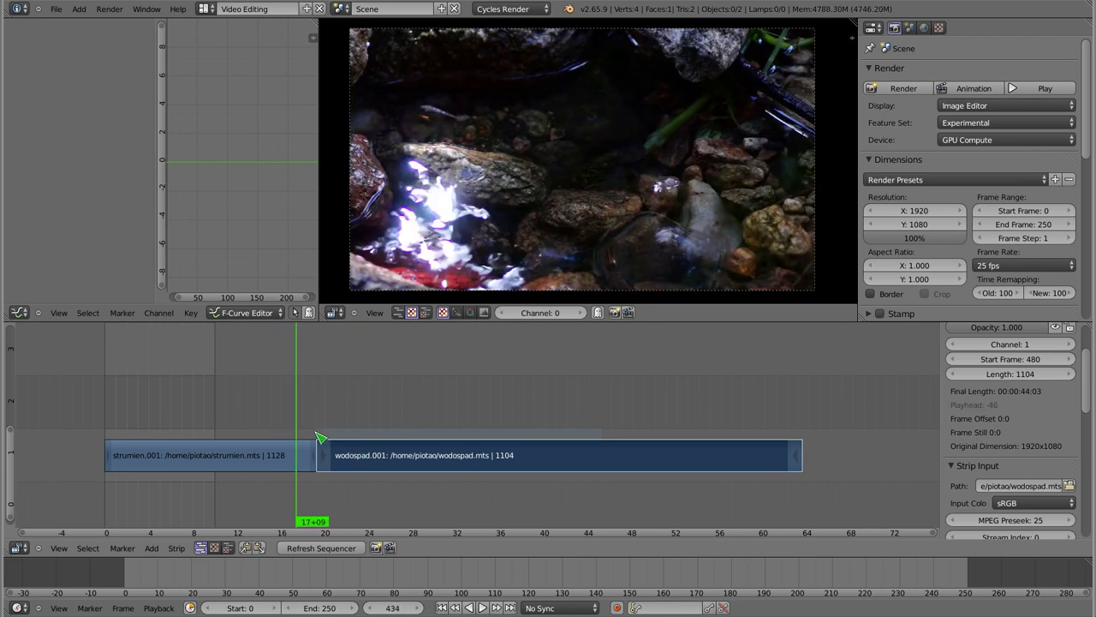
key("alt+a")
mouse_move(322, 426)
left_mouse_down()
mouse_move(546, 403)
mouse_move(601, 416)
left_mouse_up()
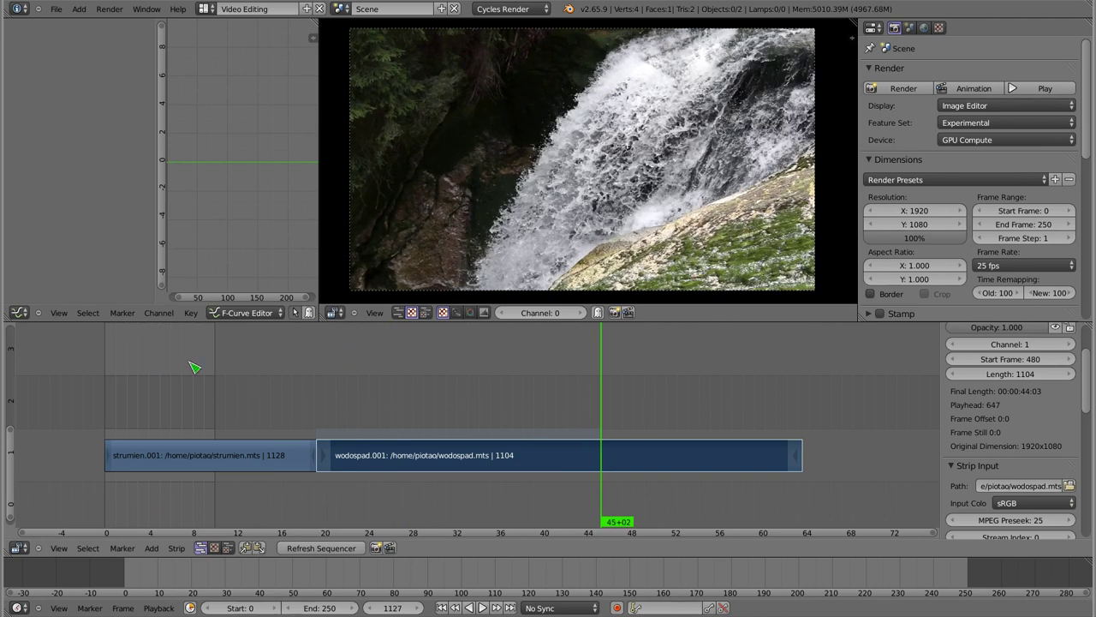
left_click_drag(714, 421, 804, 420)
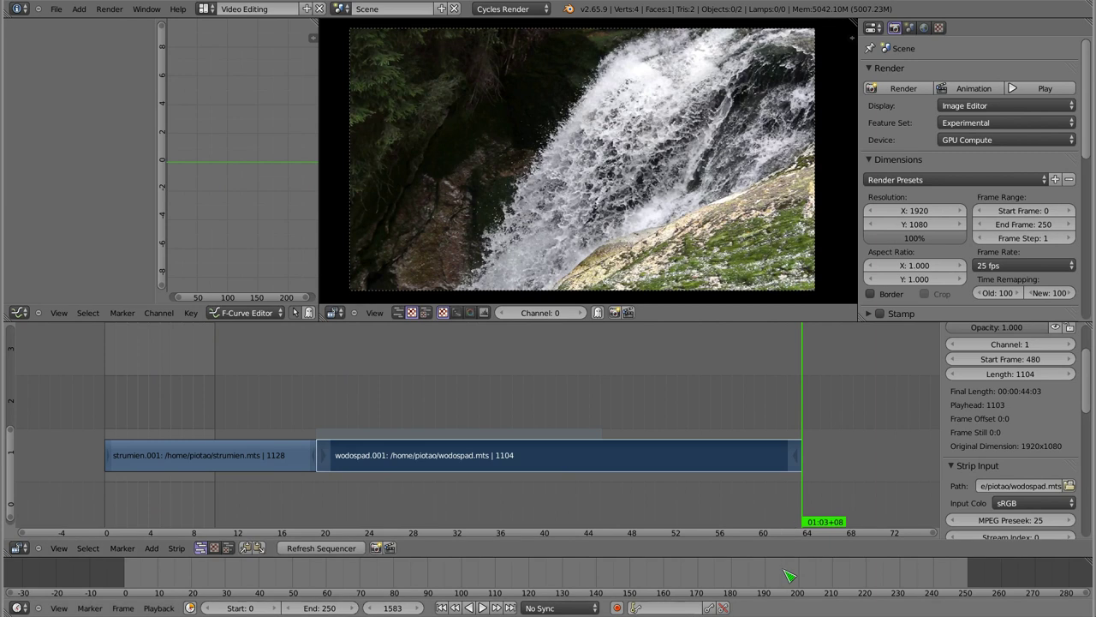
key("e")
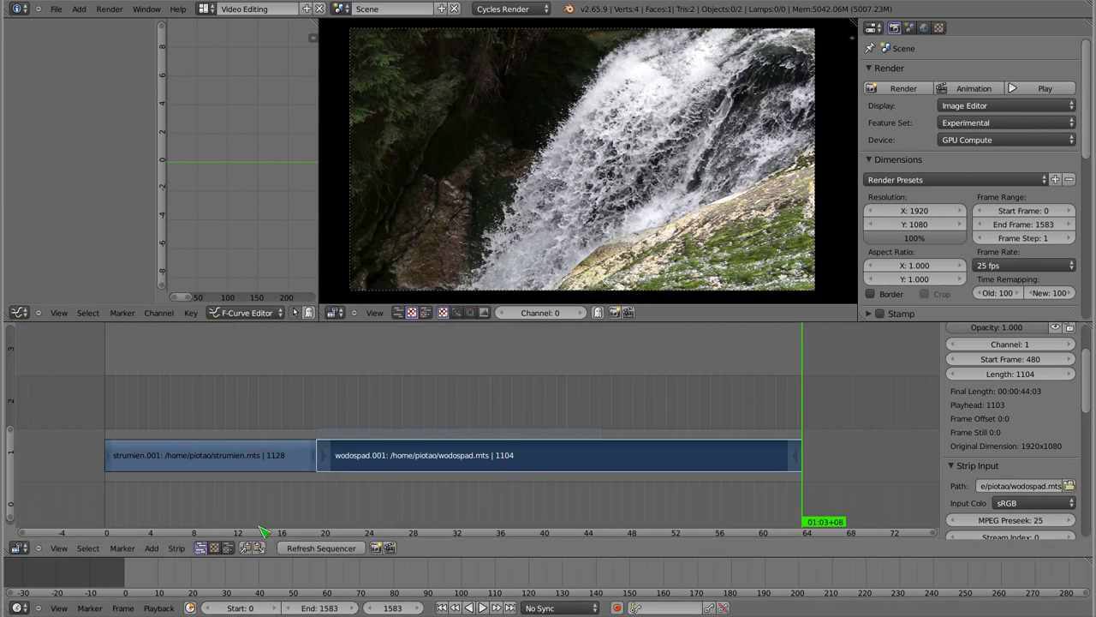
left_click(221, 467)
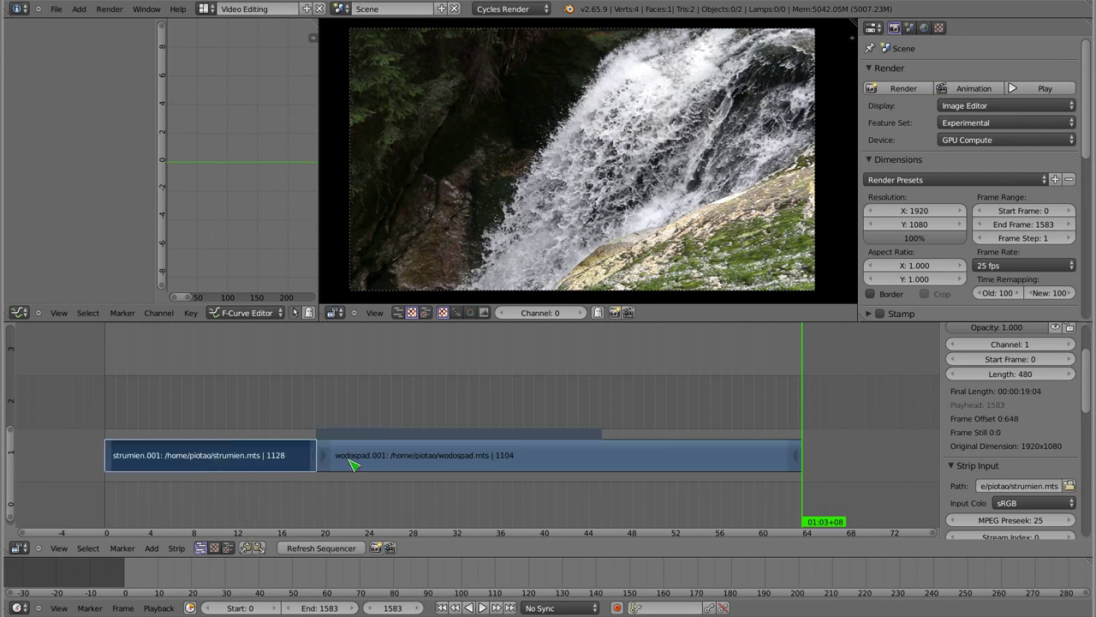
Step: Split strumien at frame 214 and wodospad at frame 868, then alternate the pieces
left_click(200, 461)
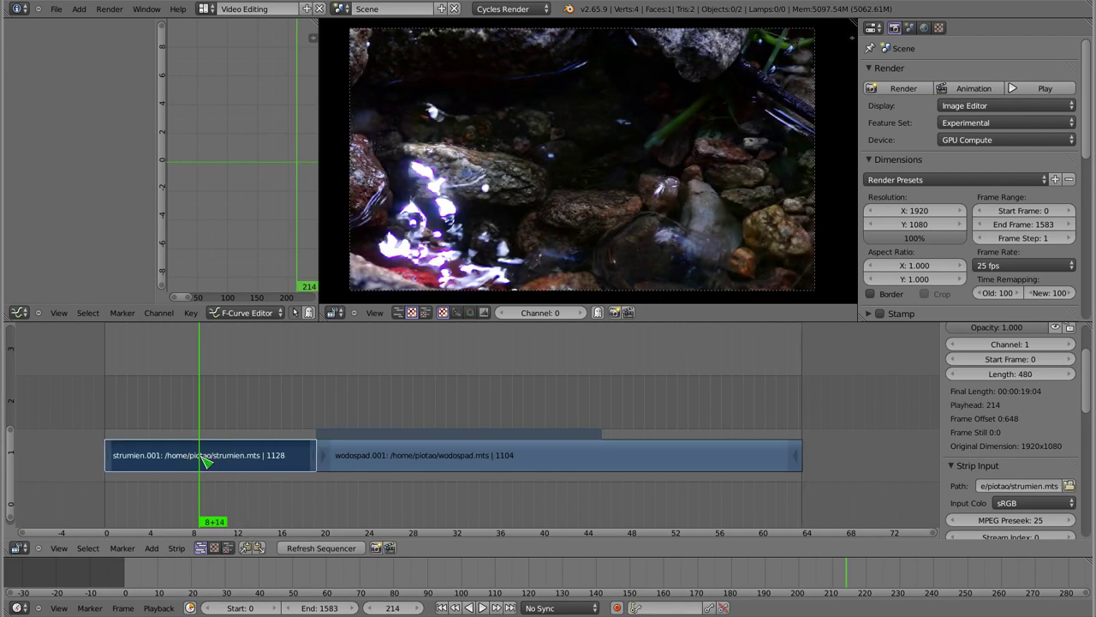
key("k")
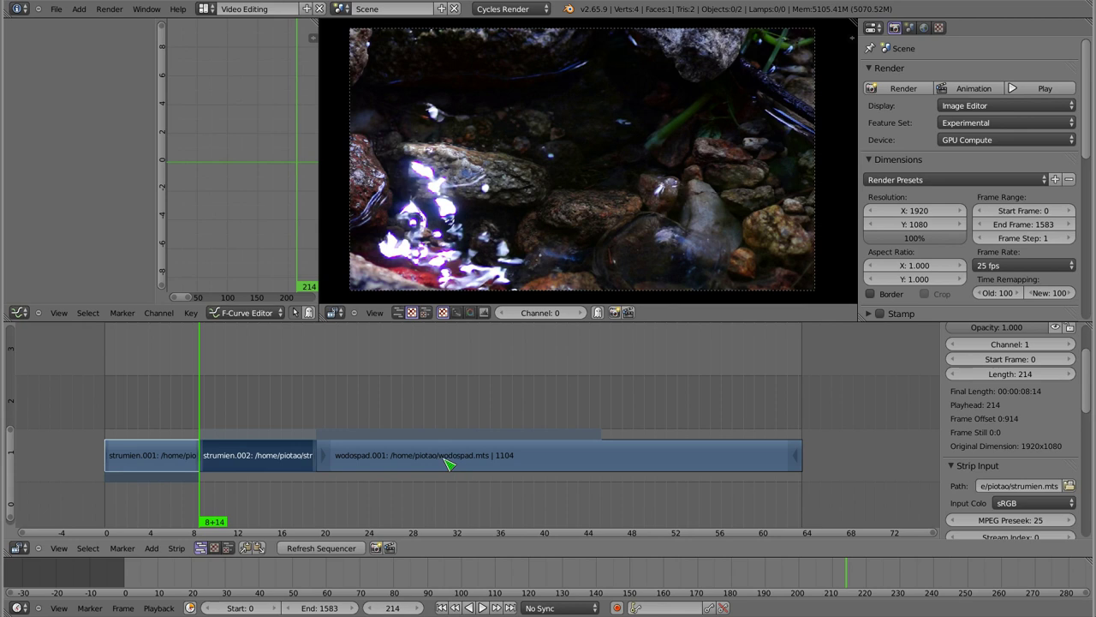
left_click(442, 461)
left_click(487, 464)
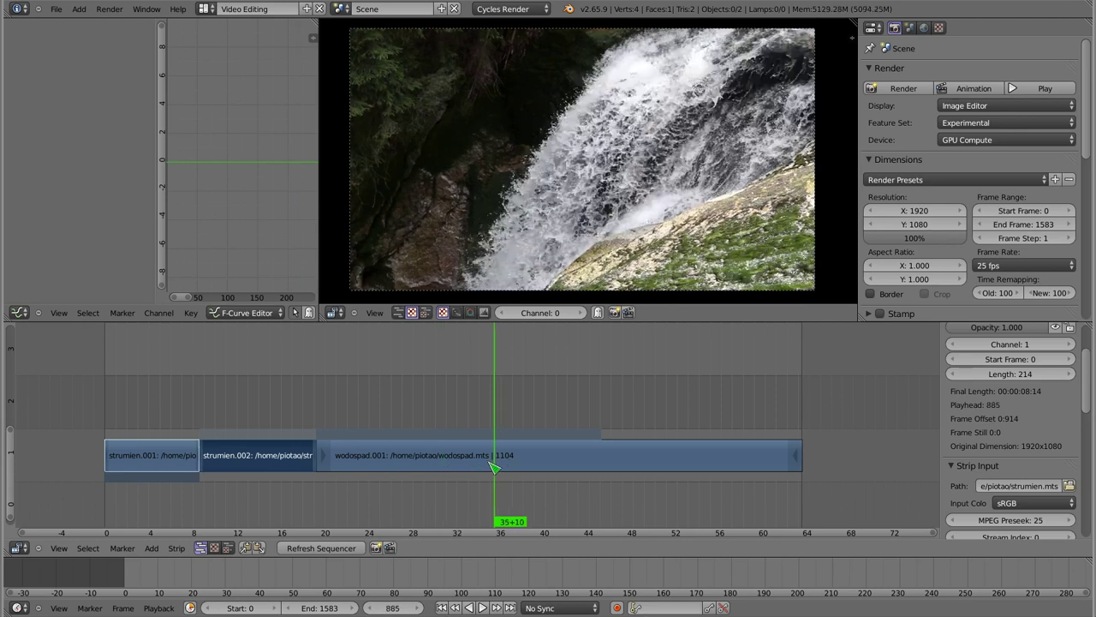
right_click(482, 463)
key("k")
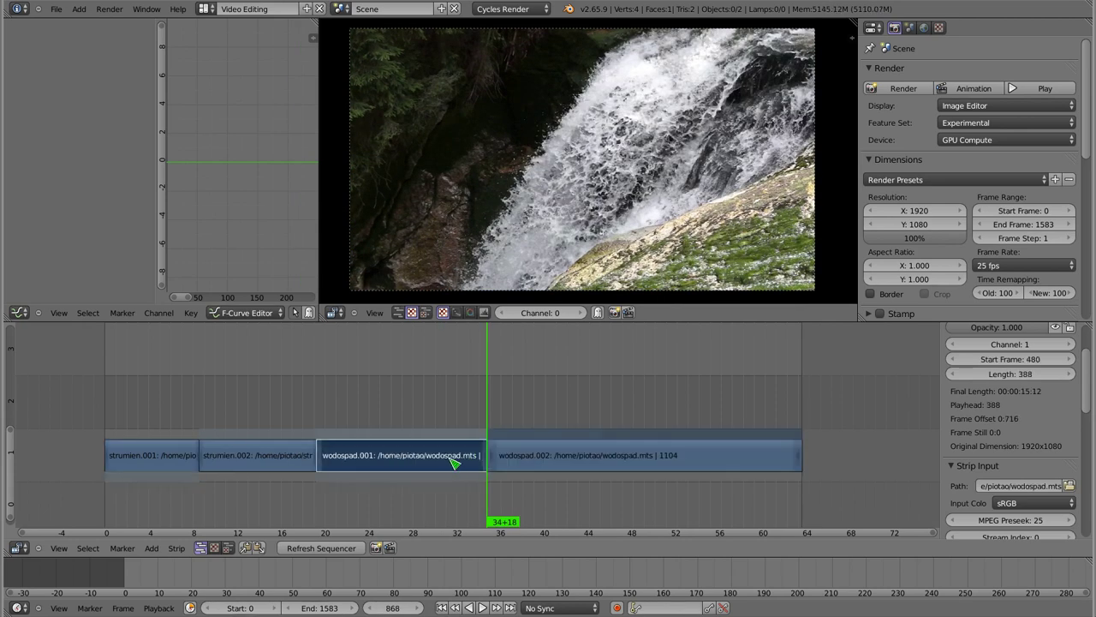
left_click_drag(433, 463, 274, 400)
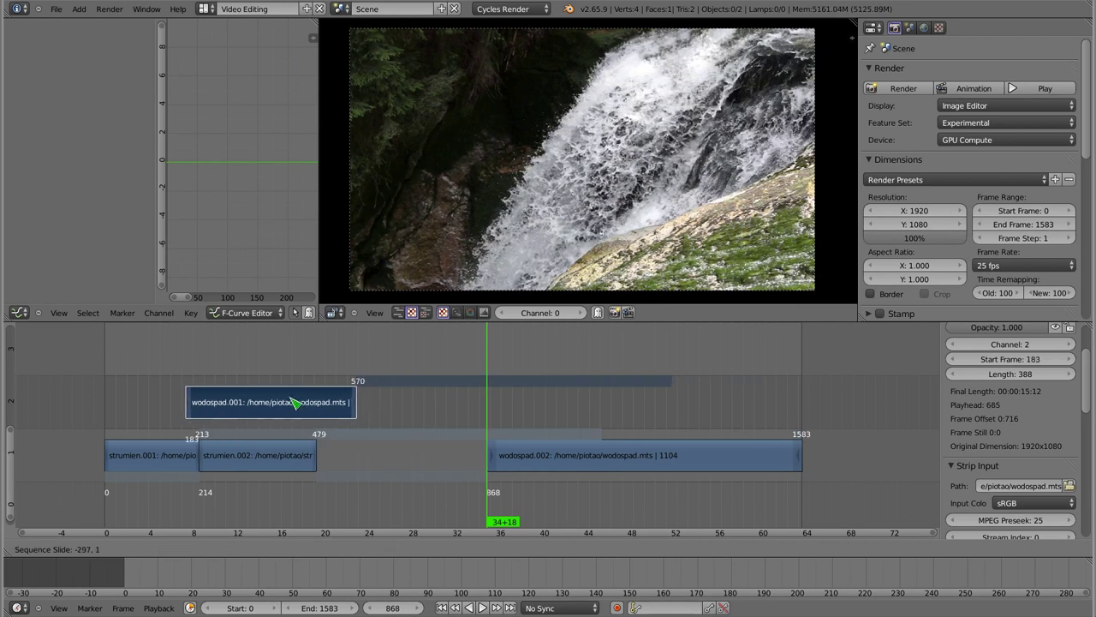
left_click_drag(257, 460, 465, 464)
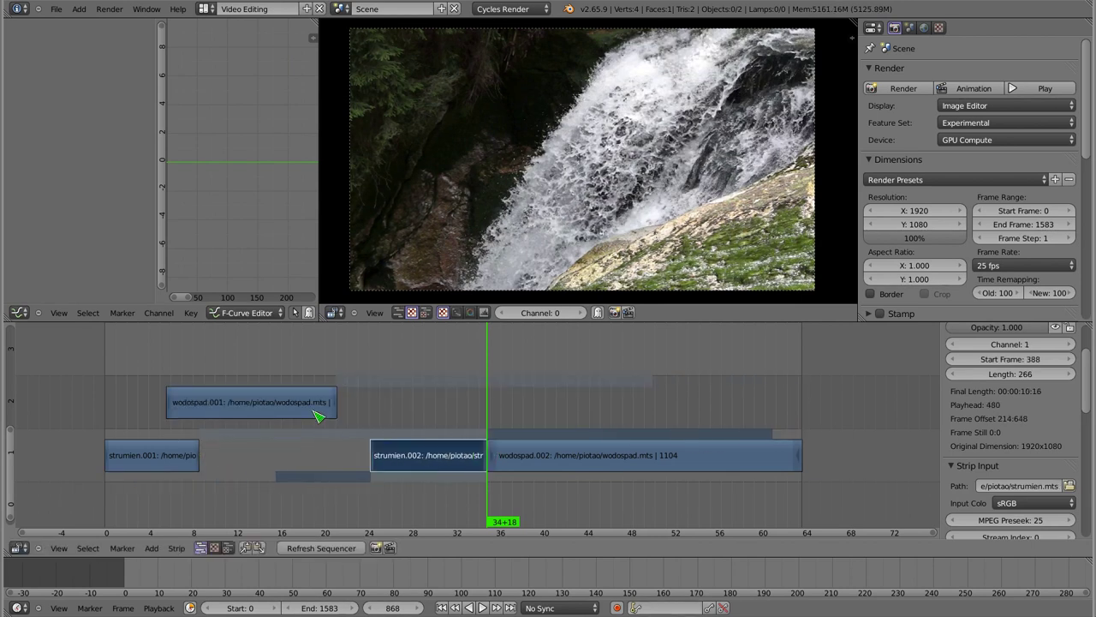
left_click_drag(287, 409, 332, 476)
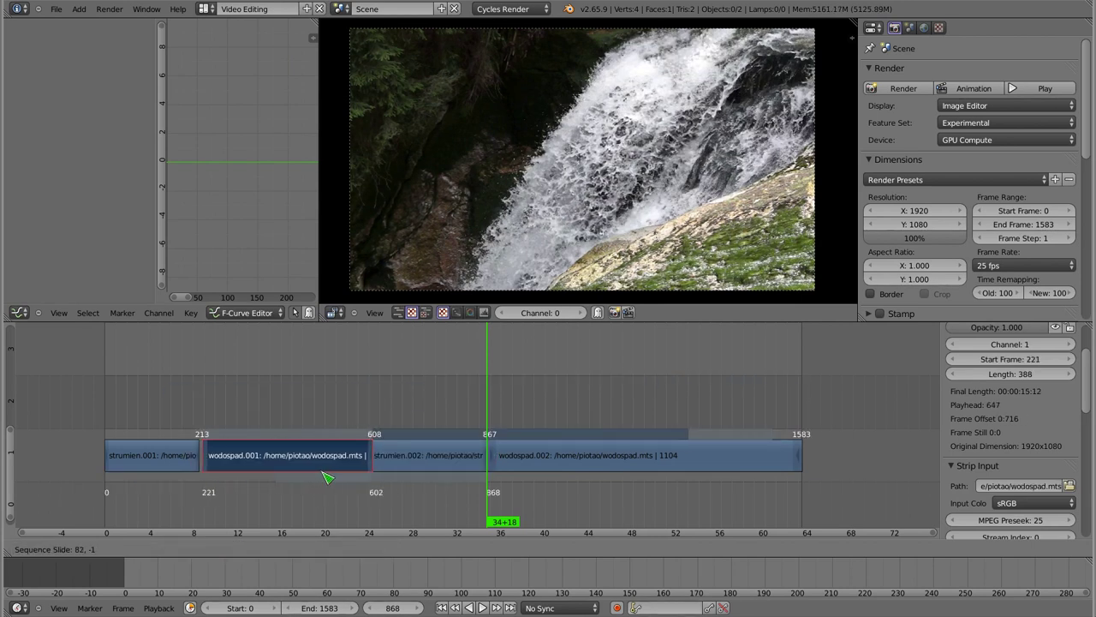
mouse_move(144, 411)
left_mouse_down()
mouse_move(221, 428)
mouse_move(583, 411)
mouse_move(584, 444)
left_mouse_up()
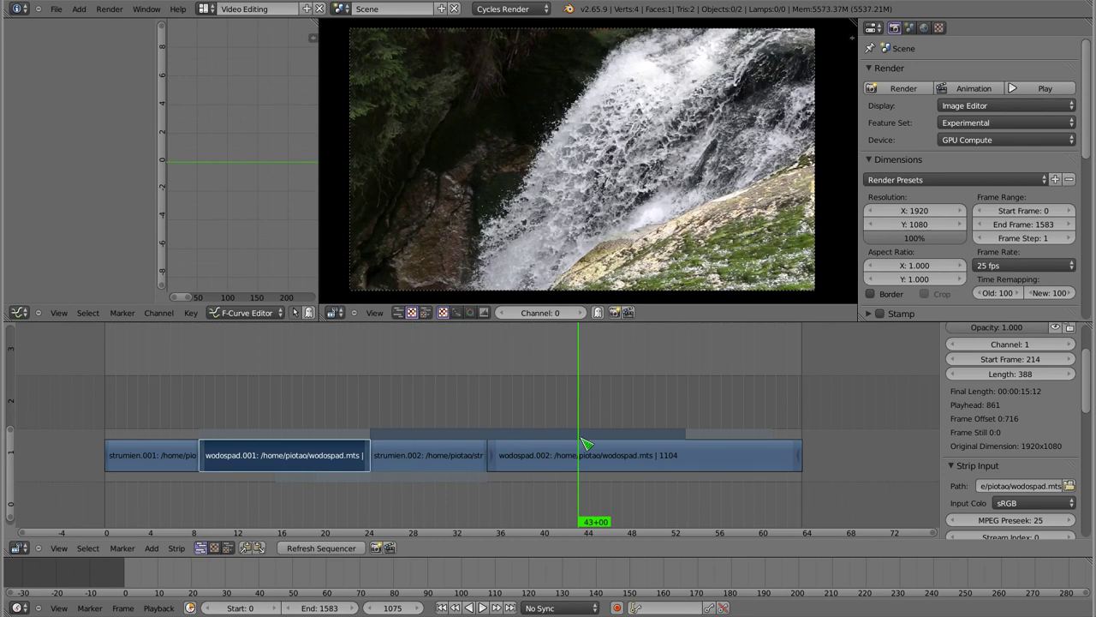
Step: Lift the first waterfall piece to channel 2, starting at frame 119 over strumien.001
right_click(135, 466)
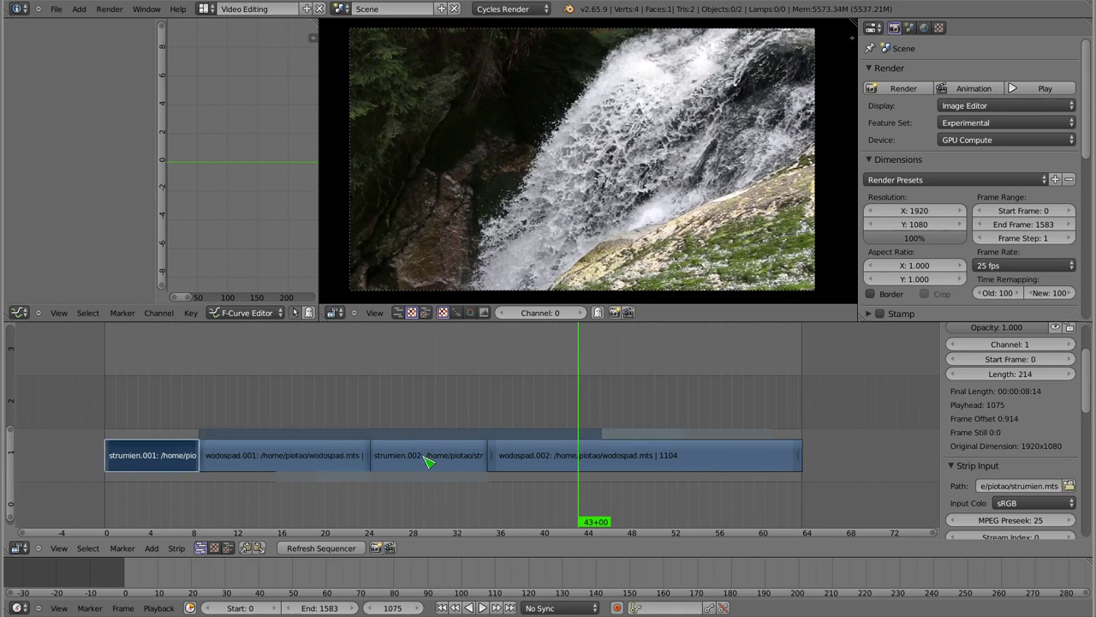
right_click(427, 460)
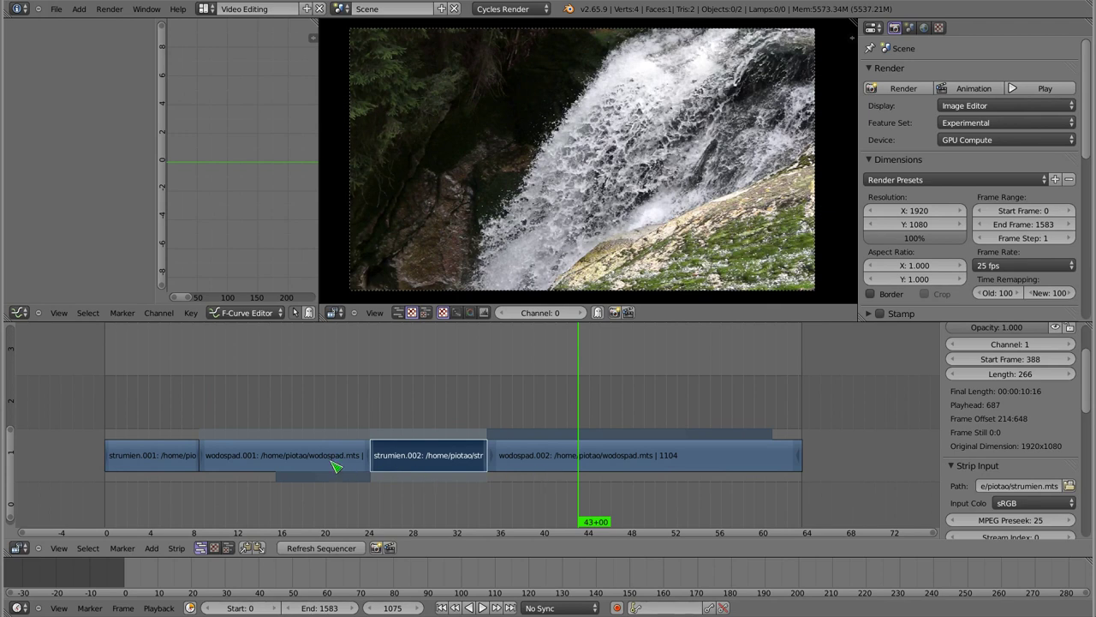
right_click(288, 463)
key("g")
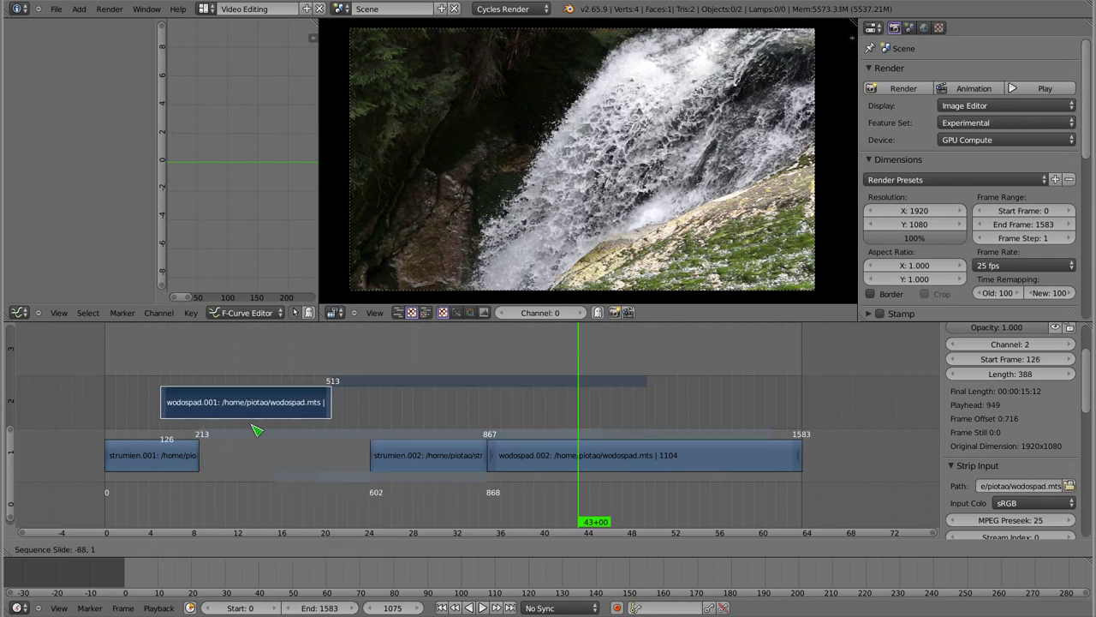
left_click(254, 430)
mouse_move(120, 370)
left_mouse_down()
mouse_move(194, 377)
mouse_move(150, 380)
left_mouse_up()
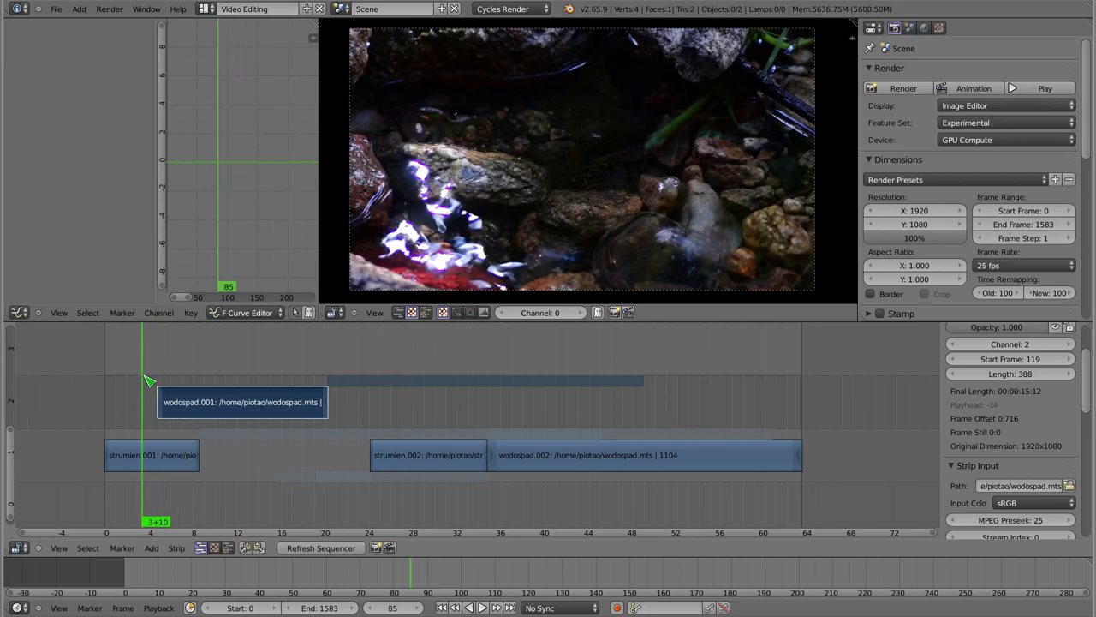
Step: Delete the strumien.002 and wodospad.002 strips from the sequencer
left_click_drag(148, 377, 142, 379)
key("shift+a")
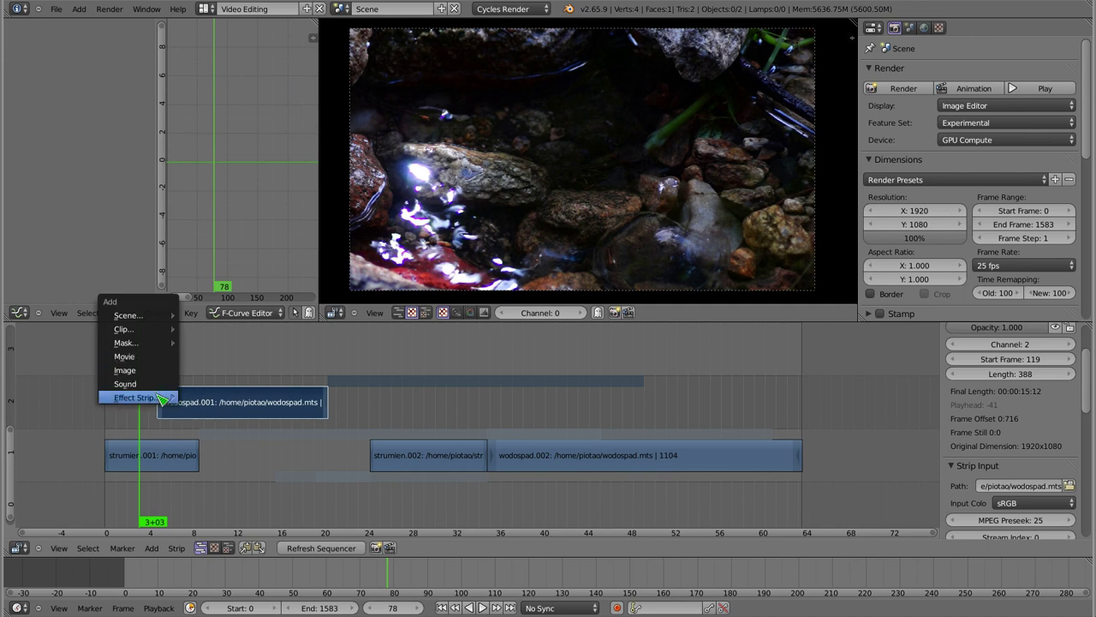
mouse_move(148, 401)
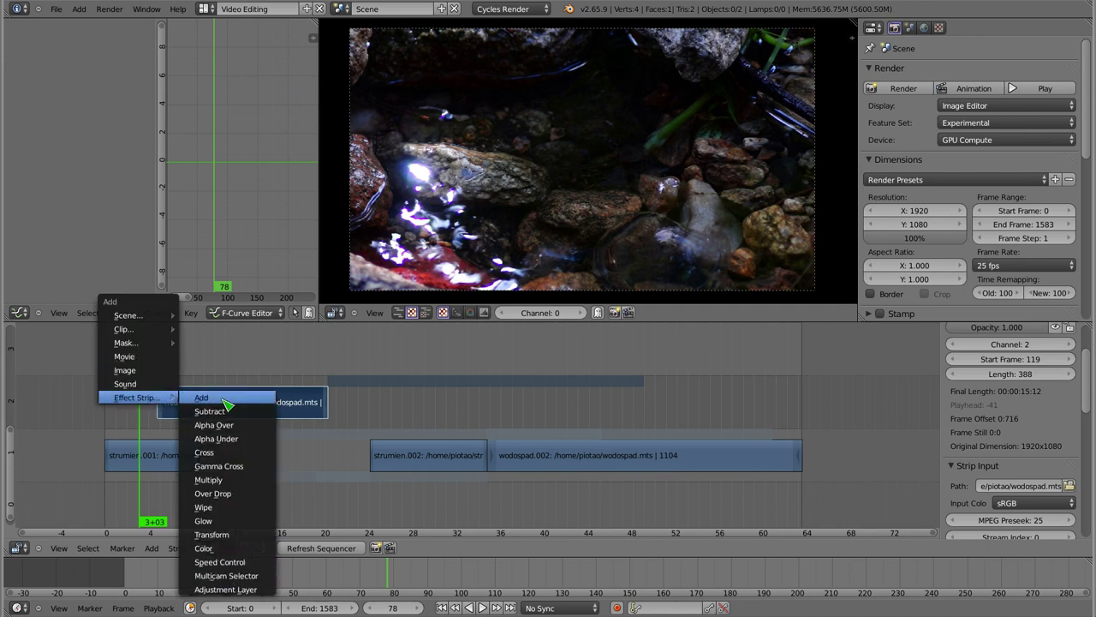
right_click(445, 466)
key("Delete")
right_click(538, 459)
key("Delete")
Step: Zoom the sequencer, set the current frame to 119 and select strumien.001
scroll(380, 413, "left", 5)
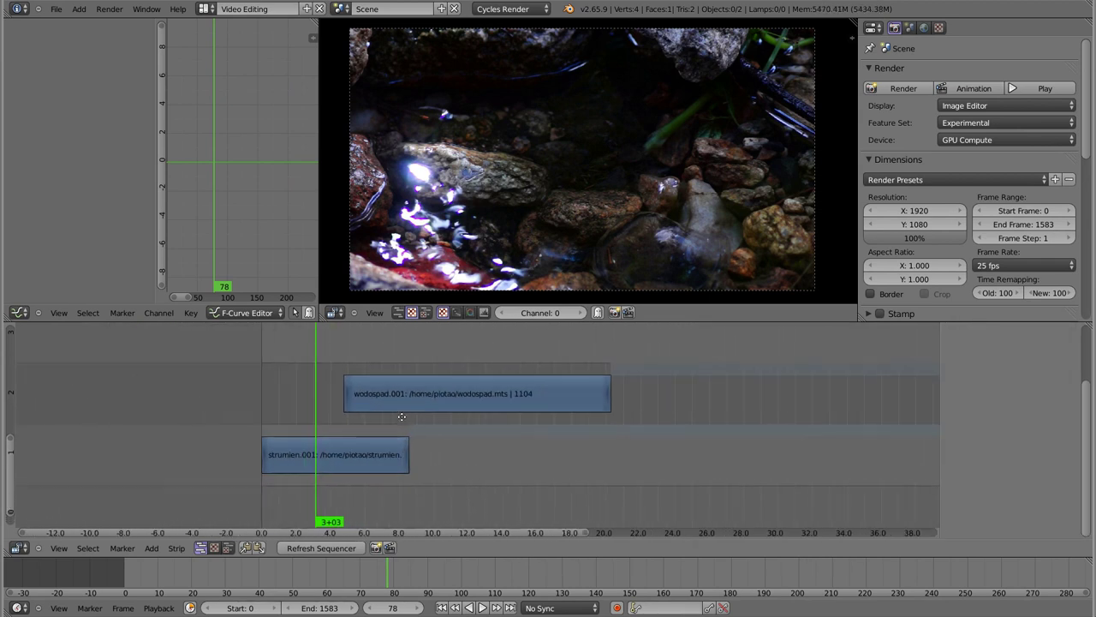
scroll(360, 428, "up", 2)
scroll(354, 432, "up", 5)
scroll(354, 433, "left", 3)
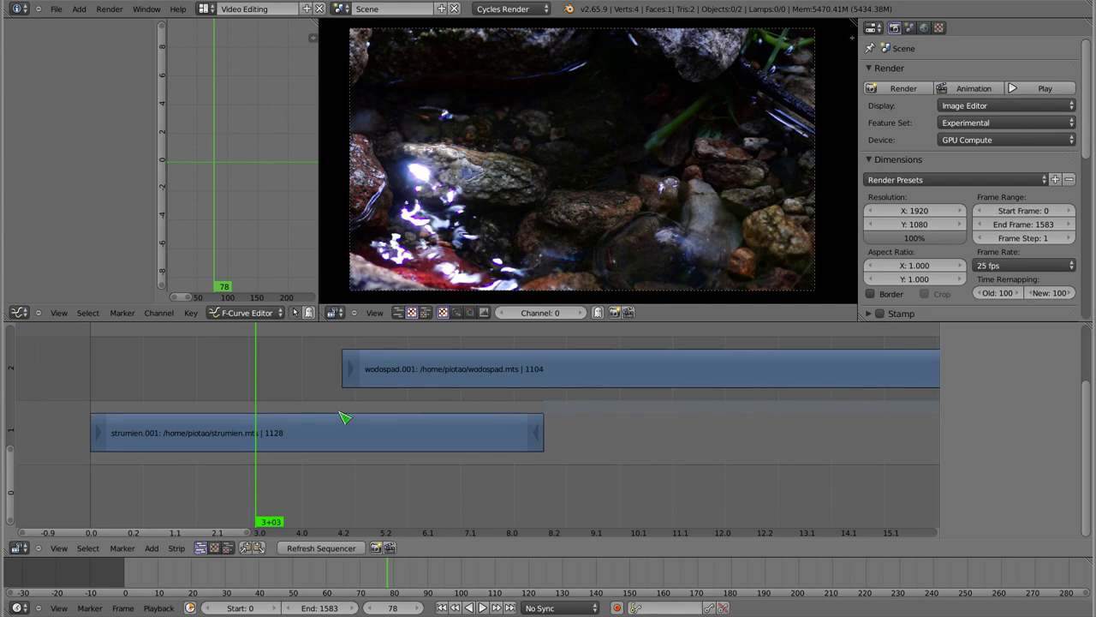
left_click(343, 411)
right_click(370, 437)
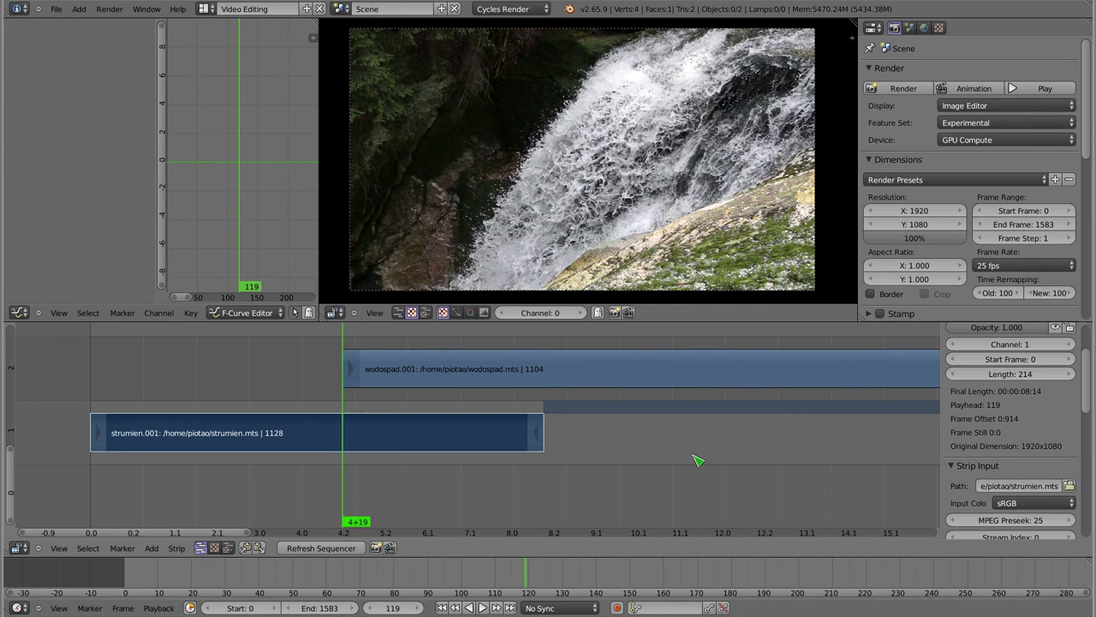
scroll(998, 420, "up", 3)
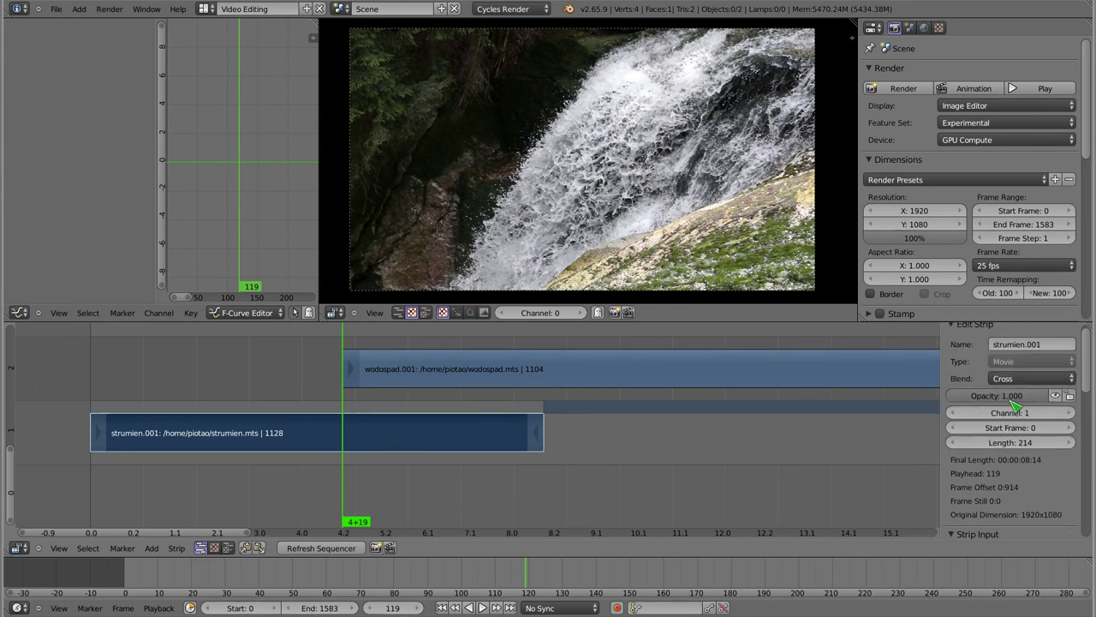
Step: Keyframe strumien.001's opacity at 1 on frame 119 and 0 on frame 214
key("i")
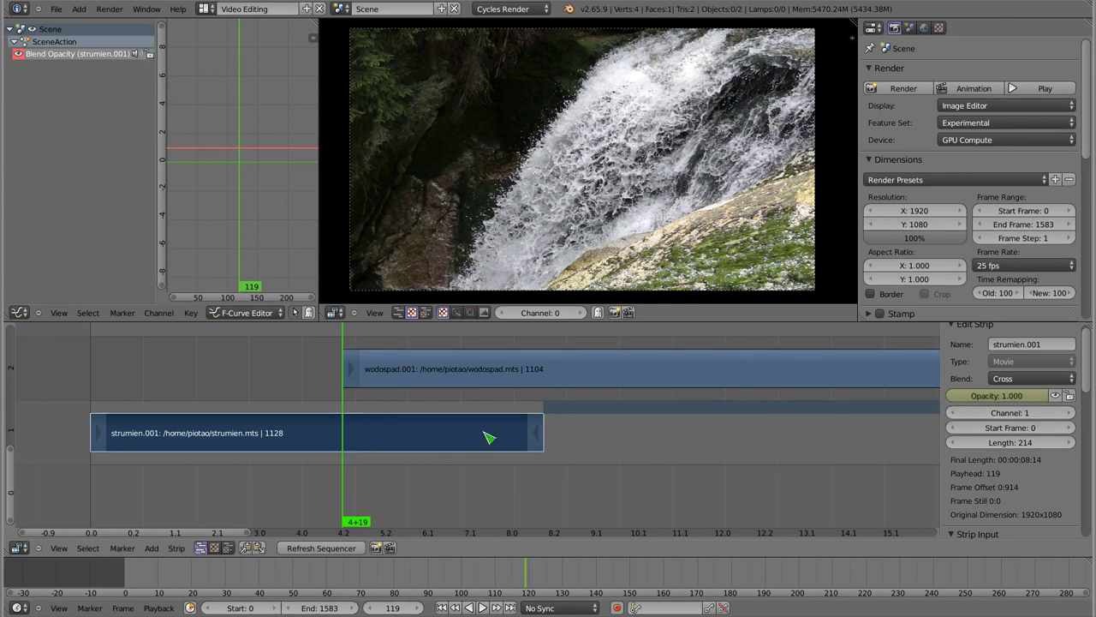
left_click(542, 437)
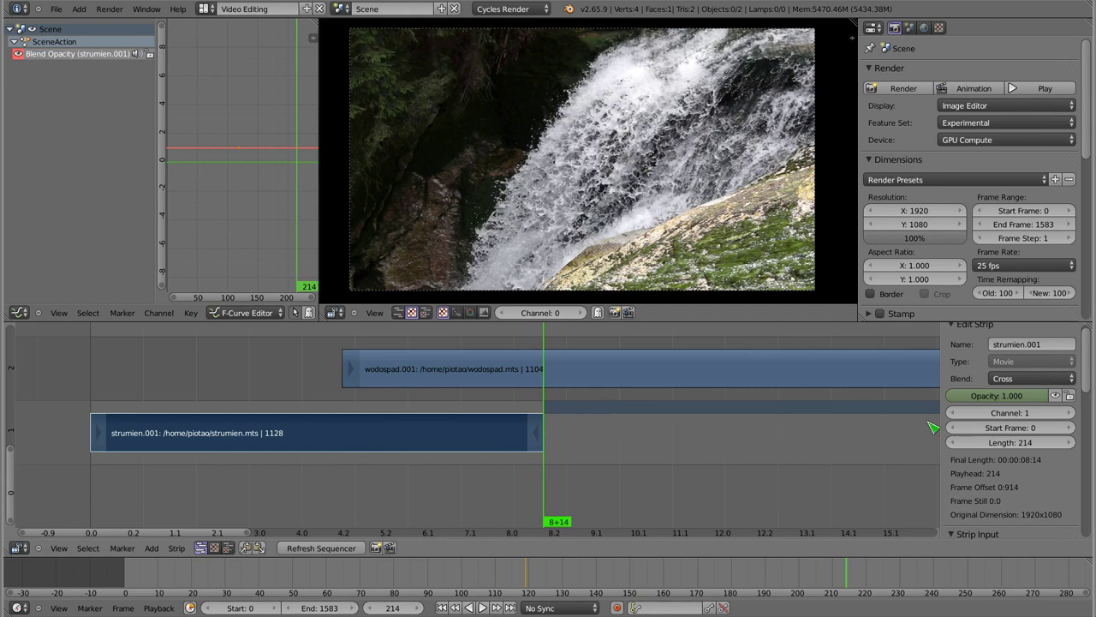
left_click_drag(1022, 402, 886, 410)
key("i")
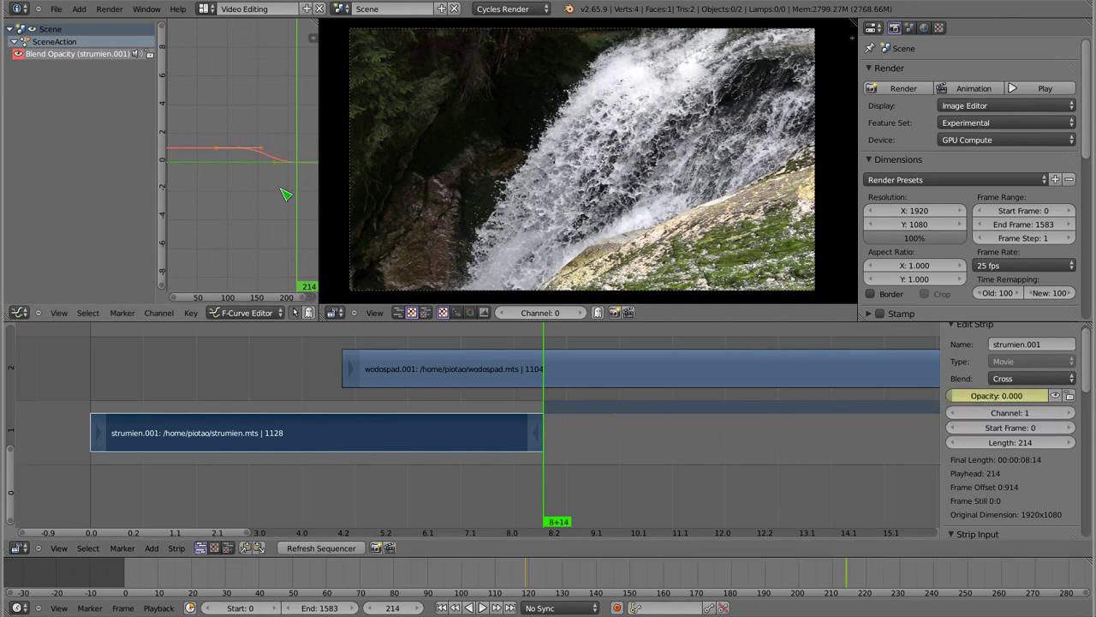
key("Home")
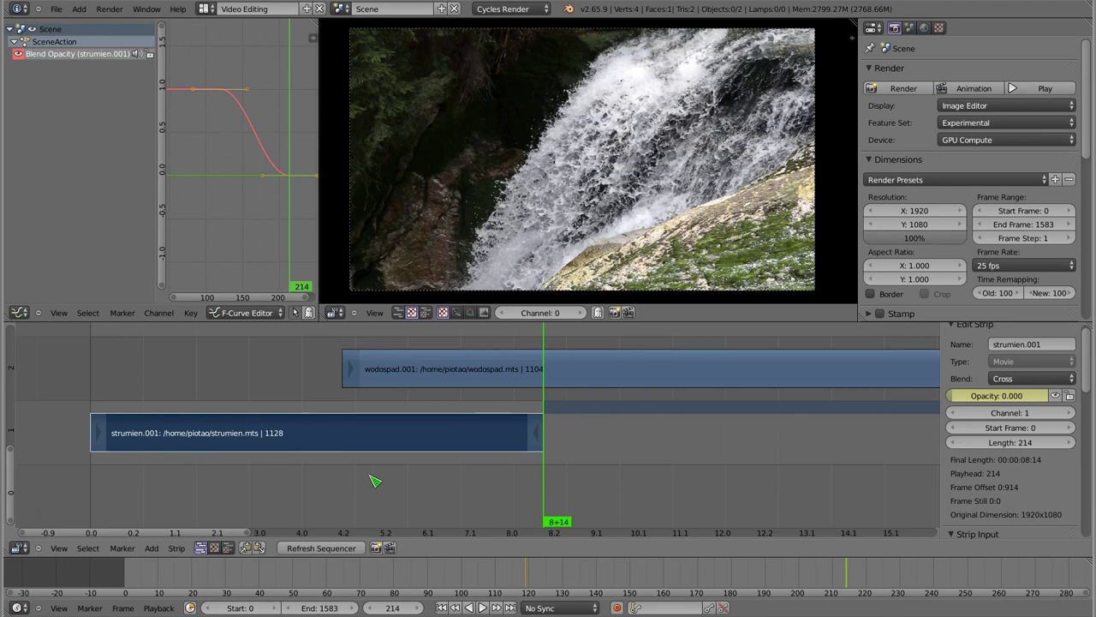
Step: Move wodospad.001 to start at frame 242 and scrub through the stream clip's fade
right_click(452, 373)
key("g")
left_click(678, 408)
left_click_drag(299, 367, 543, 377)
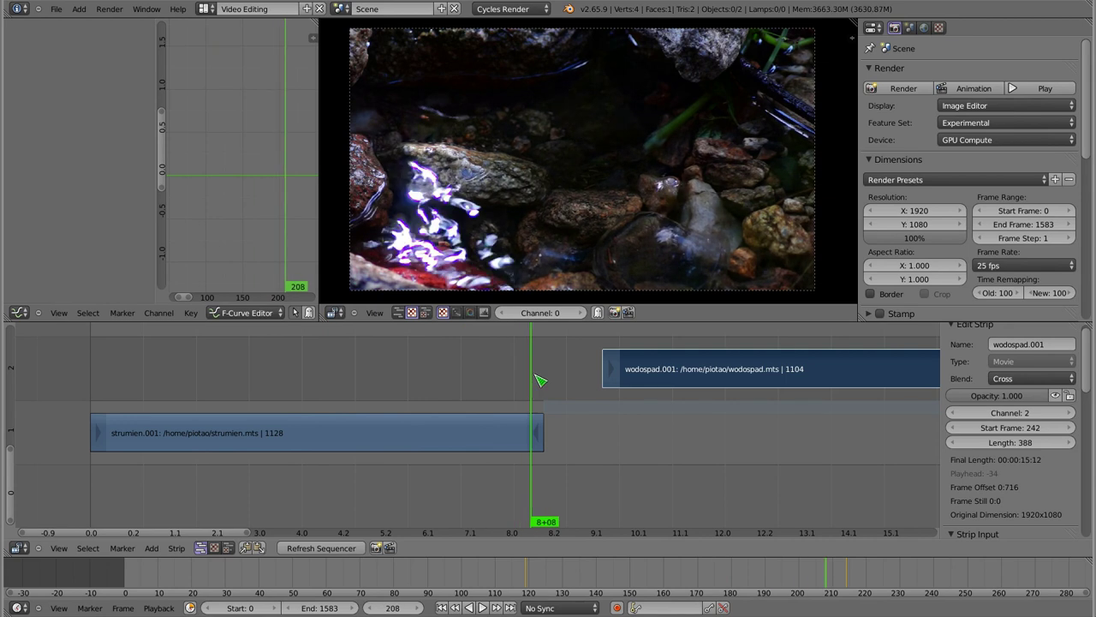
right_click(453, 448)
left_click(390, 382)
left_click_drag(391, 381, 548, 386)
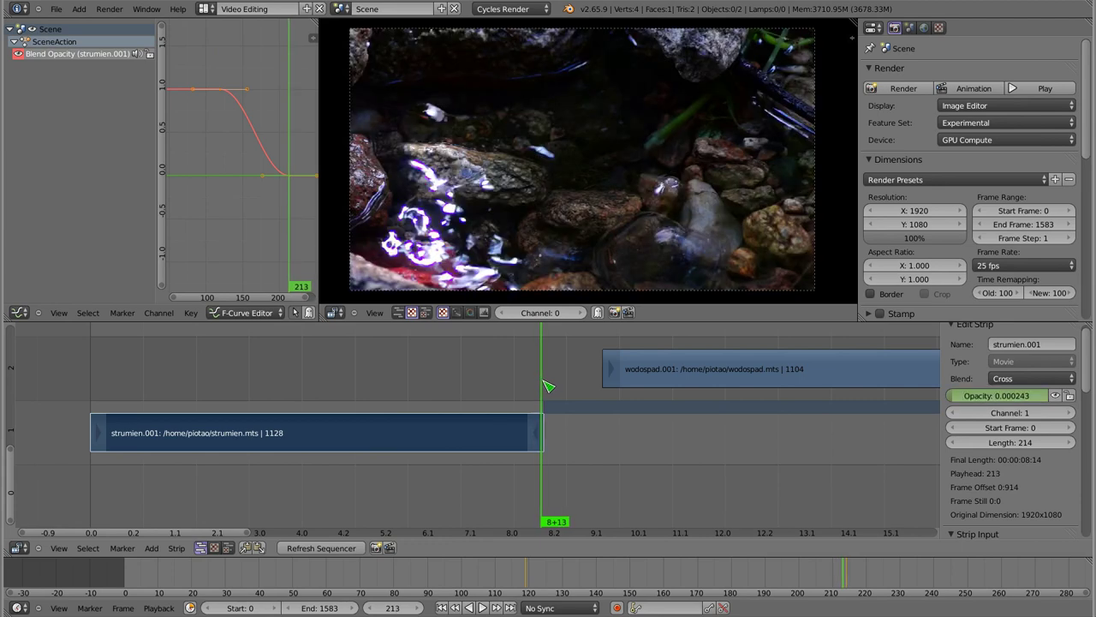
Step: Set strumien.001's Blend mode to Alpha Over and scrub through its fade to preview
scroll(1000, 488, "up", 1)
left_click(1021, 387)
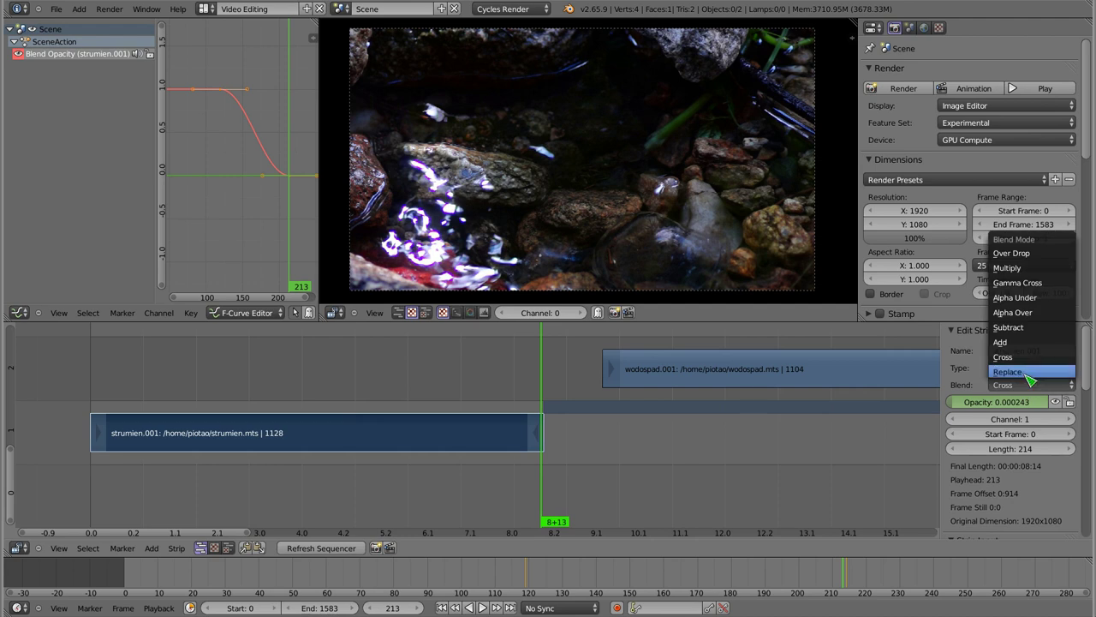
left_click(1019, 358)
left_click(1021, 387)
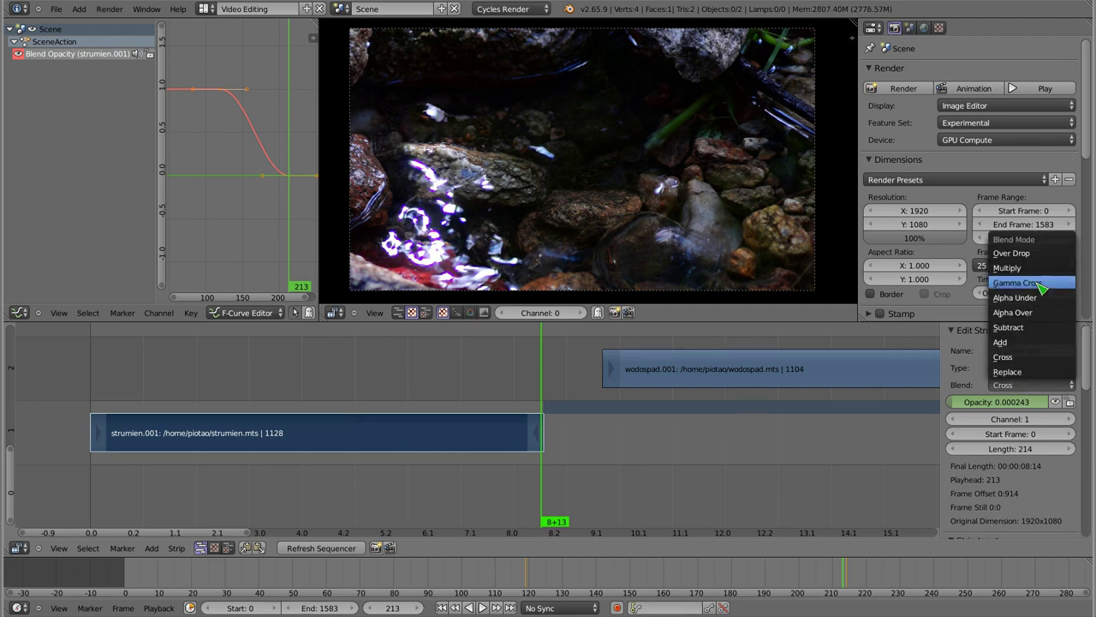
left_click(1039, 312)
left_click_drag(325, 398, 545, 397)
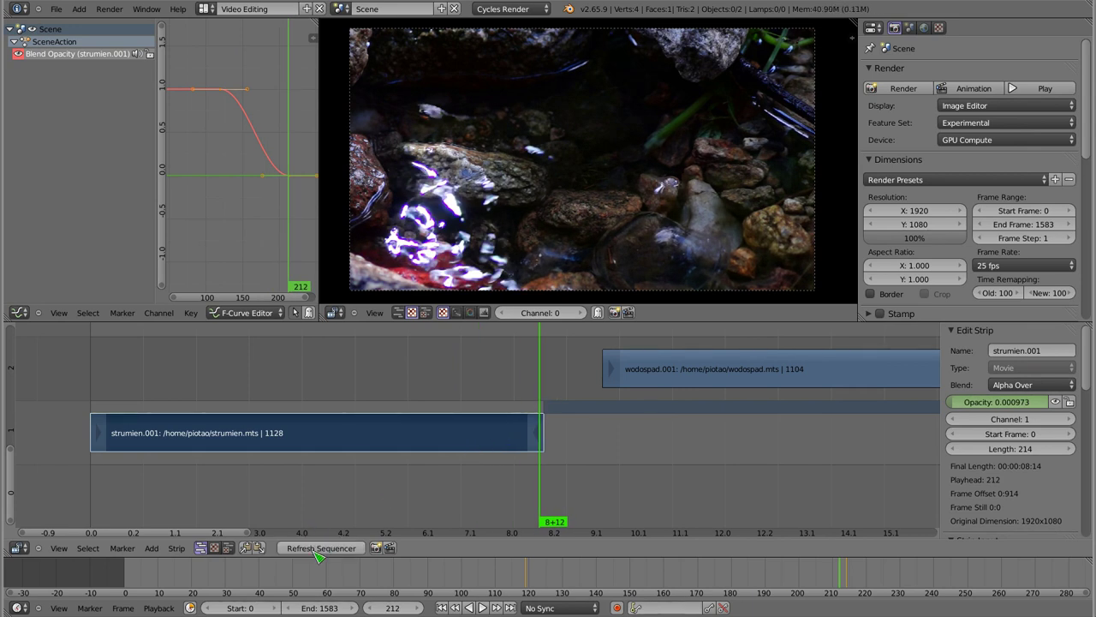
mouse_move(390, 407)
left_mouse_down()
mouse_move(548, 399)
mouse_move(519, 399)
left_mouse_up()
Step: Slide wodospad.001 earlier to start at frame 132, overlapping the stream's fade
right_click(728, 378)
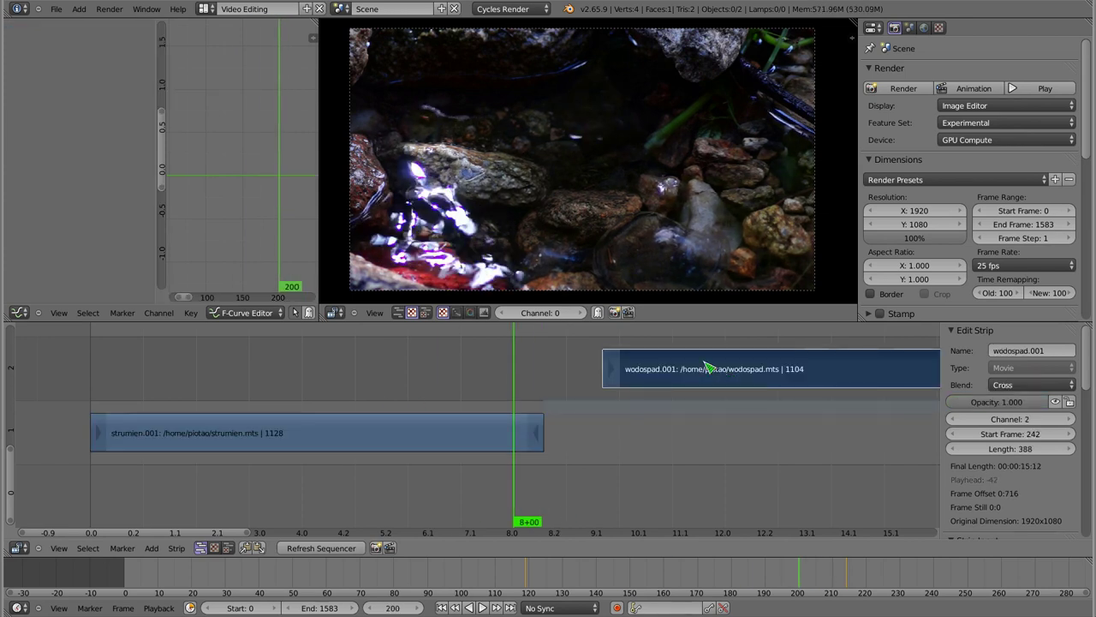
key("g")
left_click(463, 390)
left_click(444, 439)
left_click_drag(423, 439, 347, 441)
right_click(401, 437)
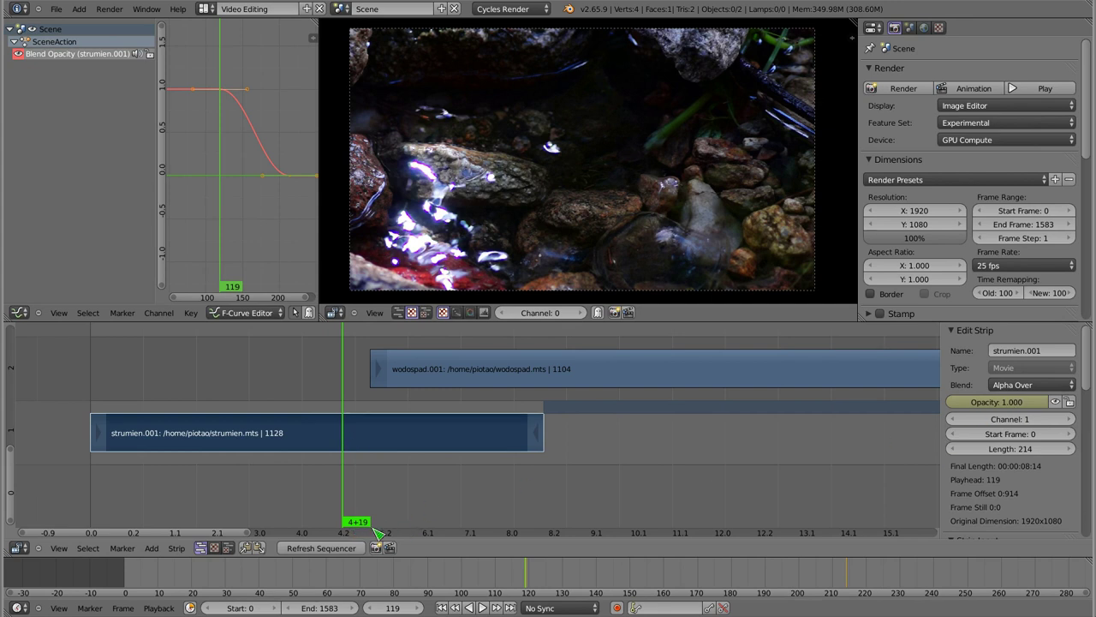
Step: Move wodospad.001 to start at frame 119 and keyframe its opacity at 0
right_click(487, 374)
key("g")
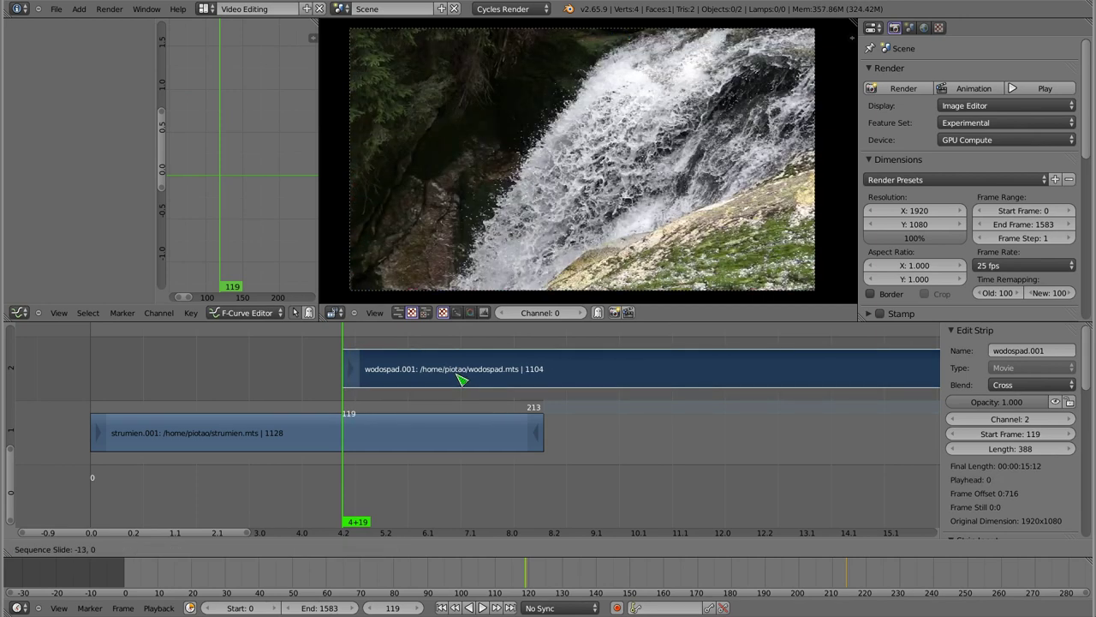
left_click(460, 378)
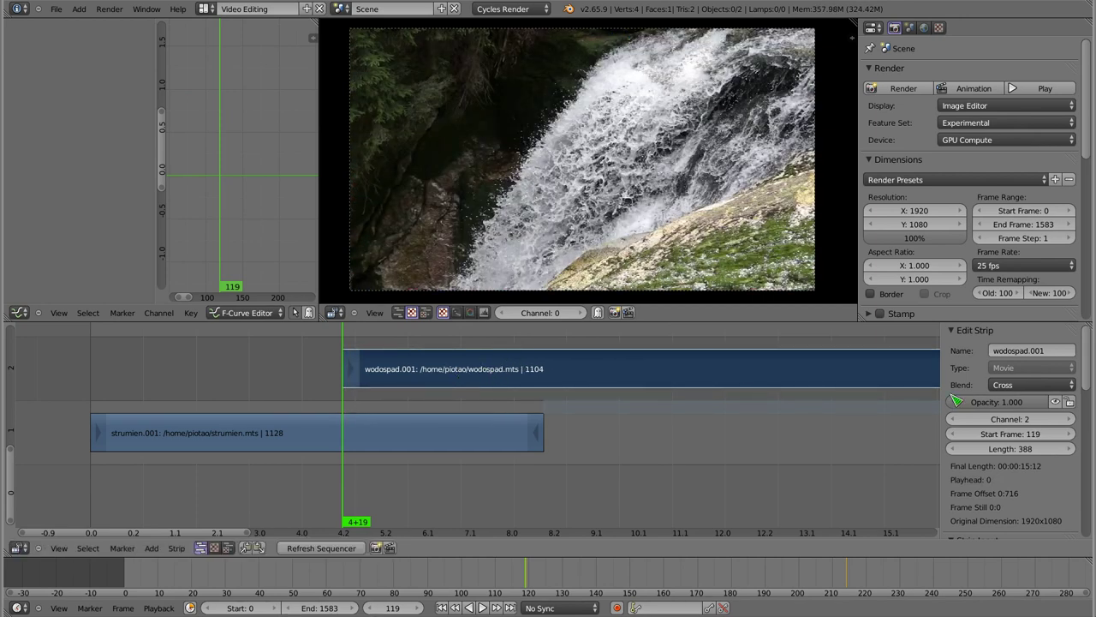
left_click_drag(956, 402, 886, 412)
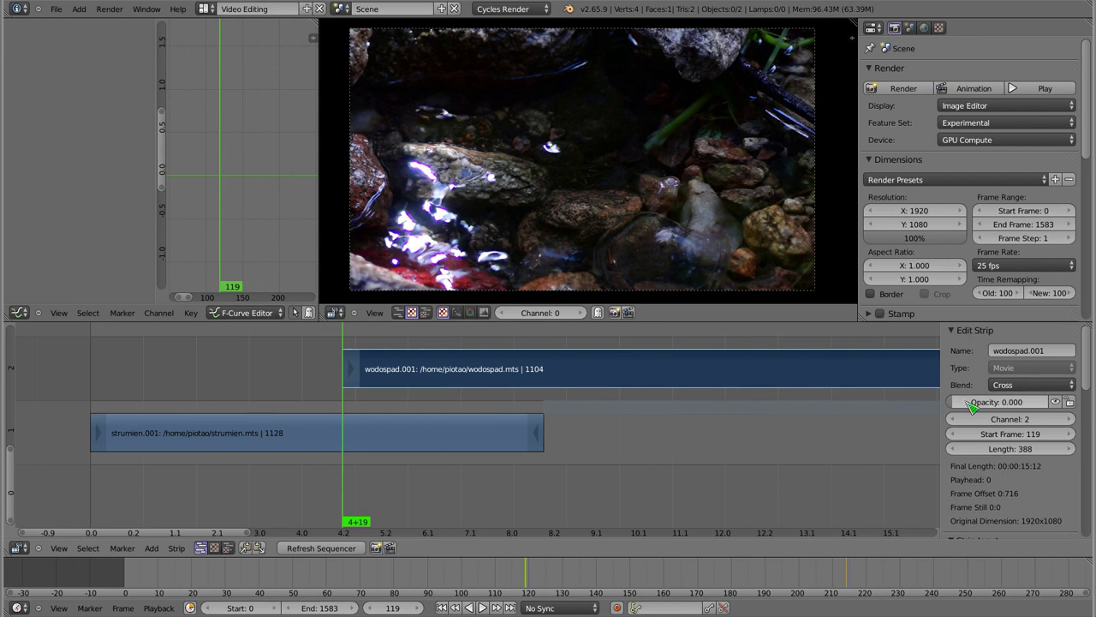
key("i")
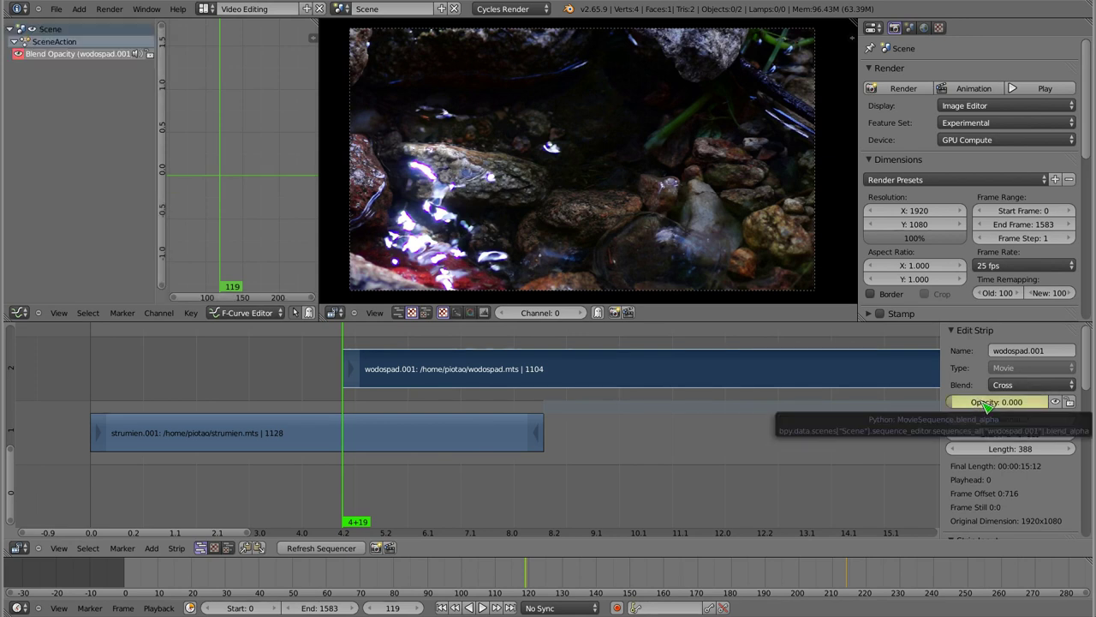
Step: Keyframe wodospad.001's opacity at 1 near frame 214 and scrub through the crossfade
left_click_drag(360, 409, 549, 403)
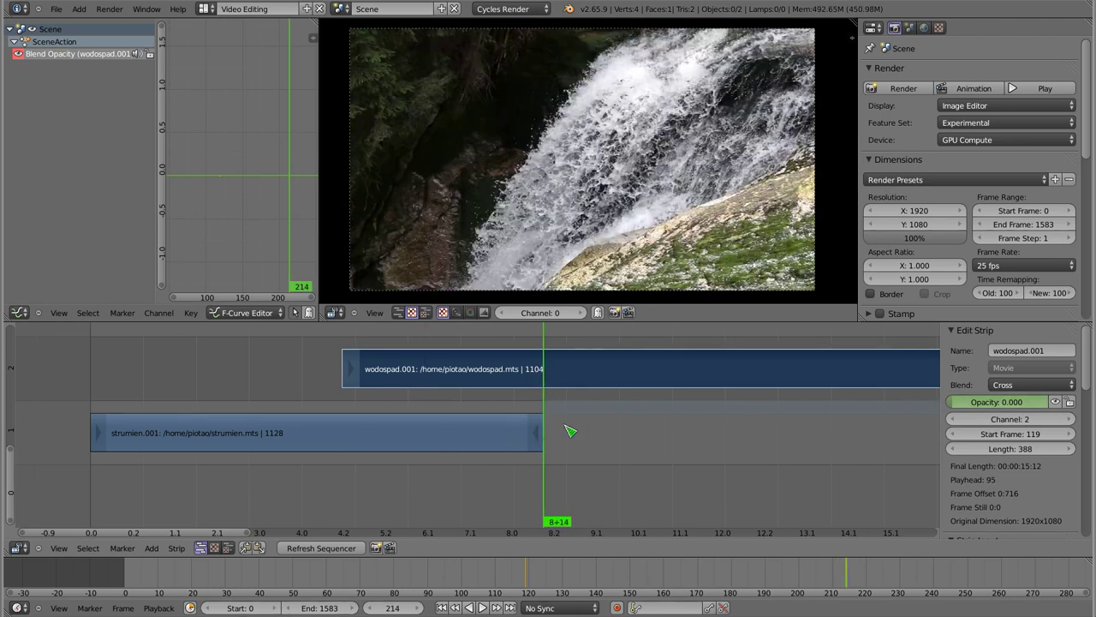
left_click_drag(959, 403, 1015, 410)
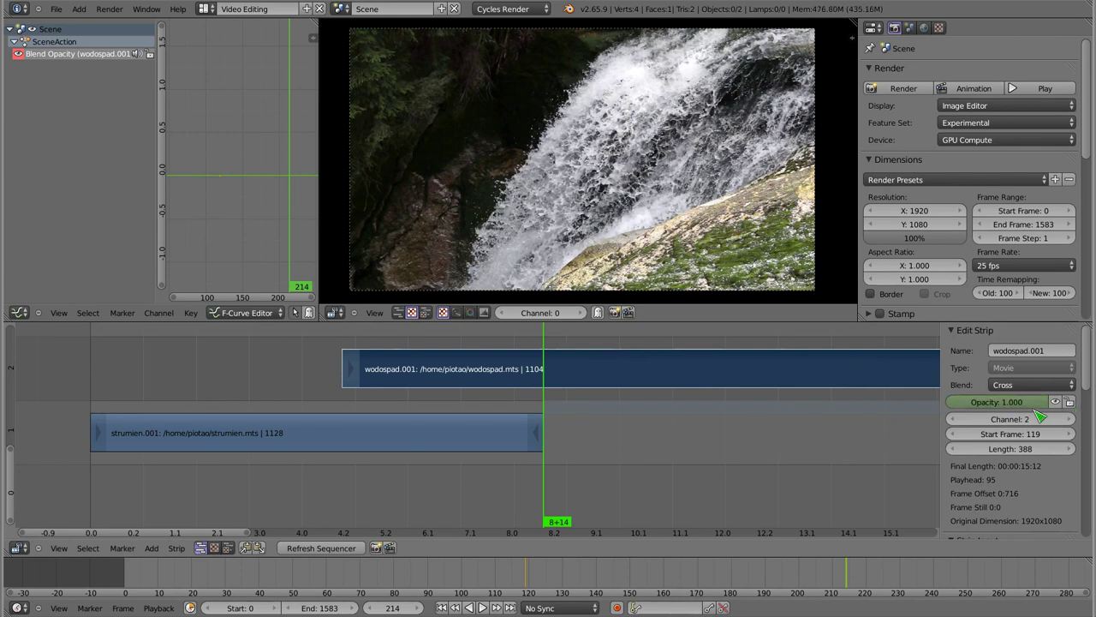
key("i")
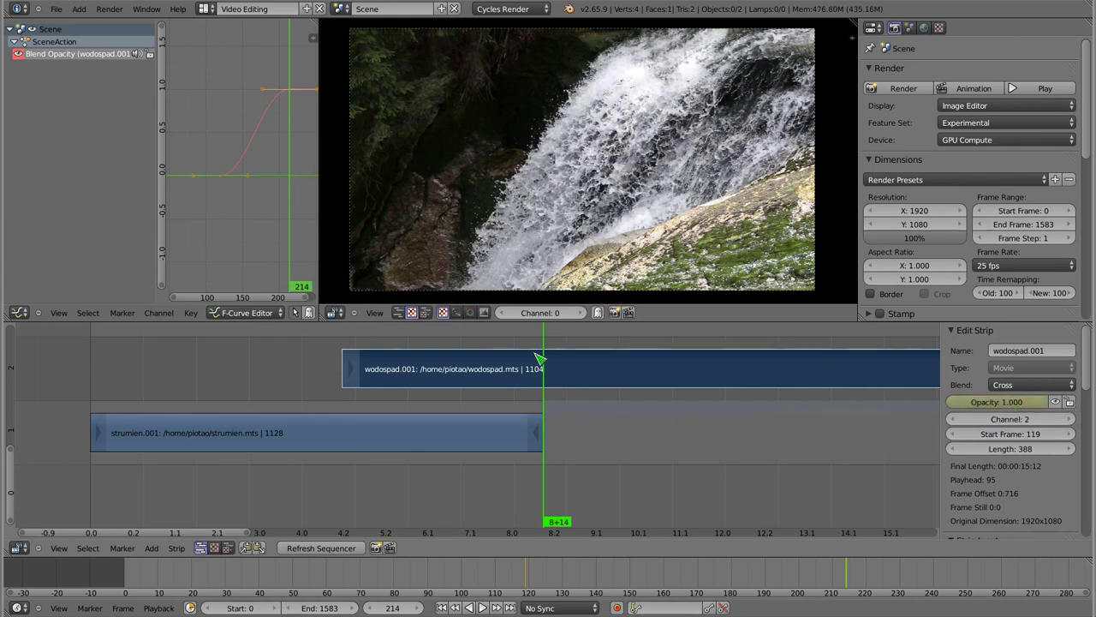
left_click_drag(545, 341, 261, 351)
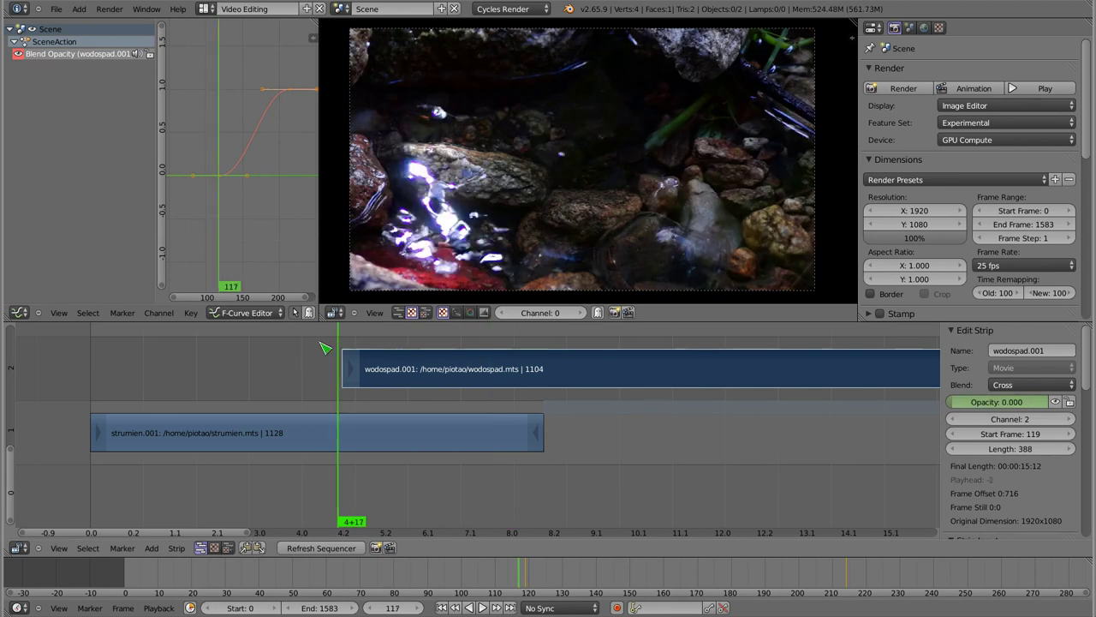
scroll(420, 424, "down", 3)
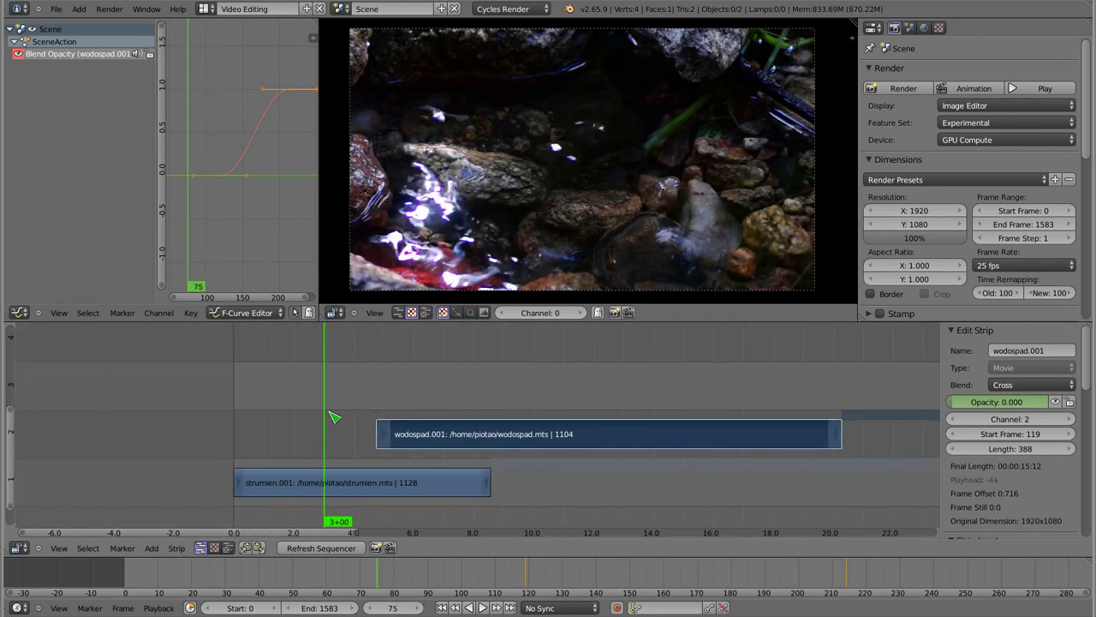
mouse_move(363, 403)
left_mouse_down()
mouse_move(486, 368)
mouse_move(392, 361)
mouse_move(476, 347)
left_mouse_up()
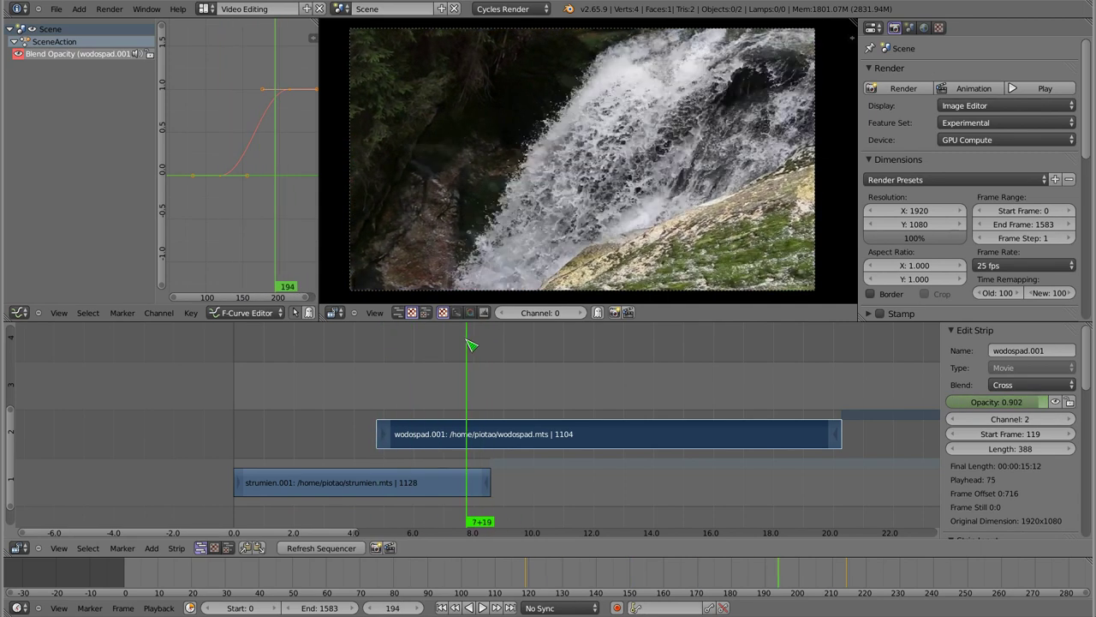
Step: Cut the waterfall clip with K at the chosen playhead position
scroll(420, 359, "down", 5)
mouse_move(476, 347)
left_mouse_down()
mouse_move(257, 371)
mouse_move(316, 396)
mouse_move(479, 405)
left_mouse_up()
key("k")
Step: Duplicate strumien.001 and place the copy at frame 288 in channel 1
right_click(250, 460)
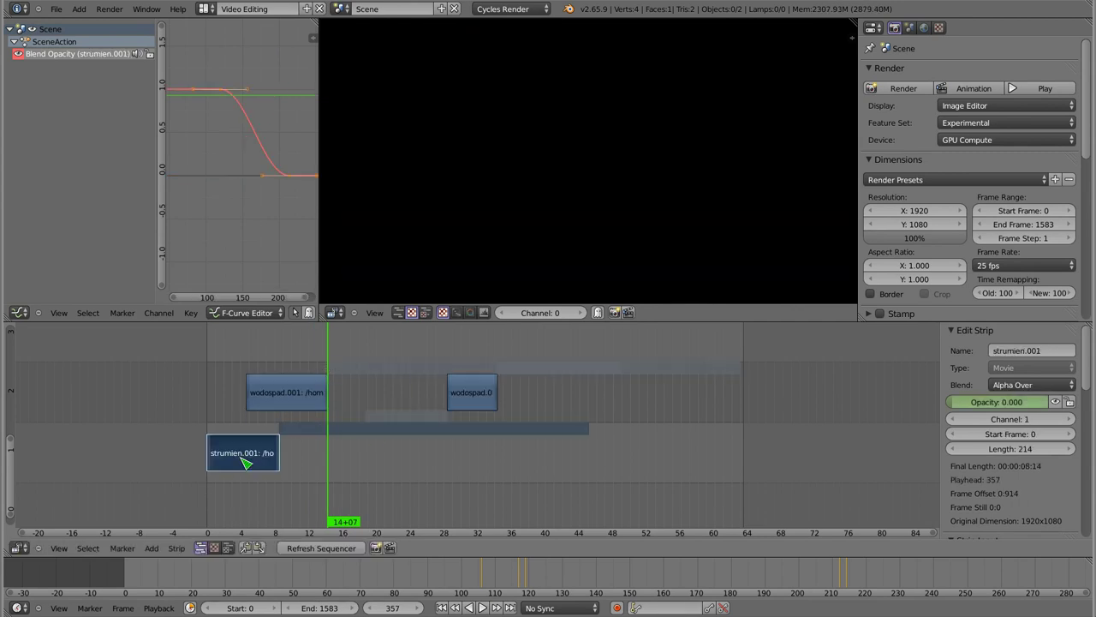
key("shift+d")
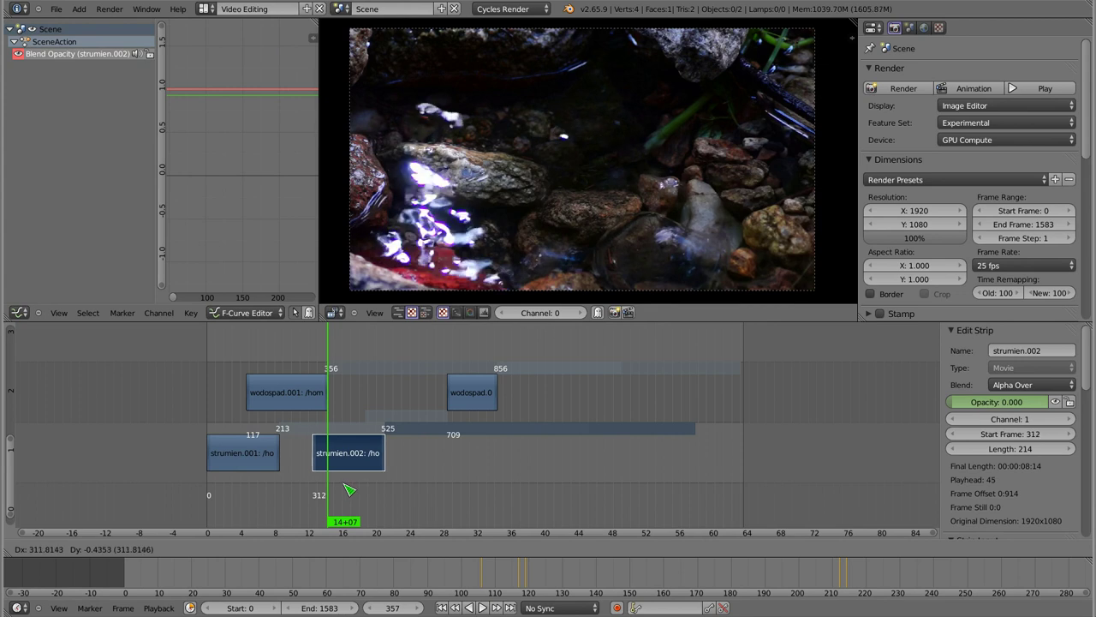
left_click(342, 489)
scroll(331, 435, "up", 2)
Step: Reposition the wodospad.002 piece later in channel 2
scroll(334, 435, "up", 2)
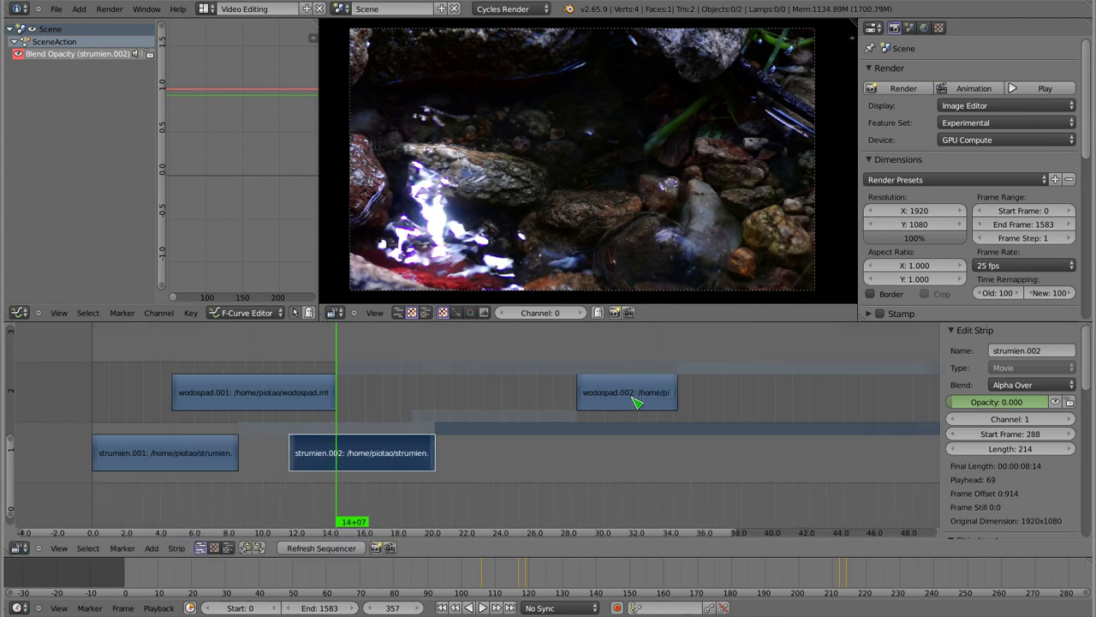
right_click(636, 396)
key("g")
left_click(464, 410)
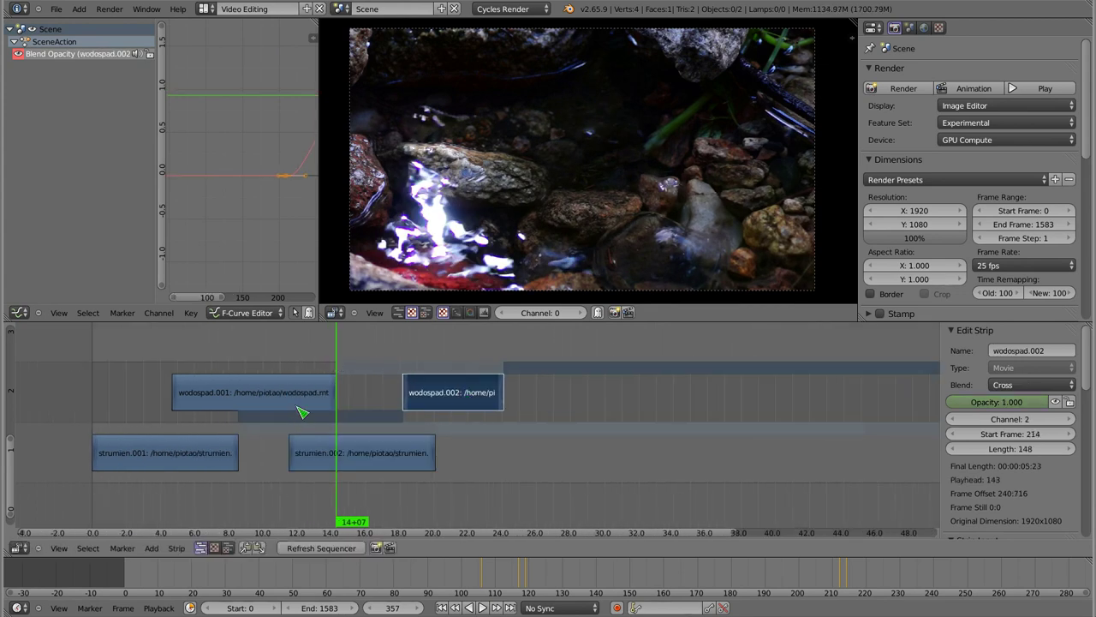
Step: Keyframe wodospad.001's opacity at 1 on frame 288
right_click(298, 406)
left_click_drag(298, 394, 291, 398)
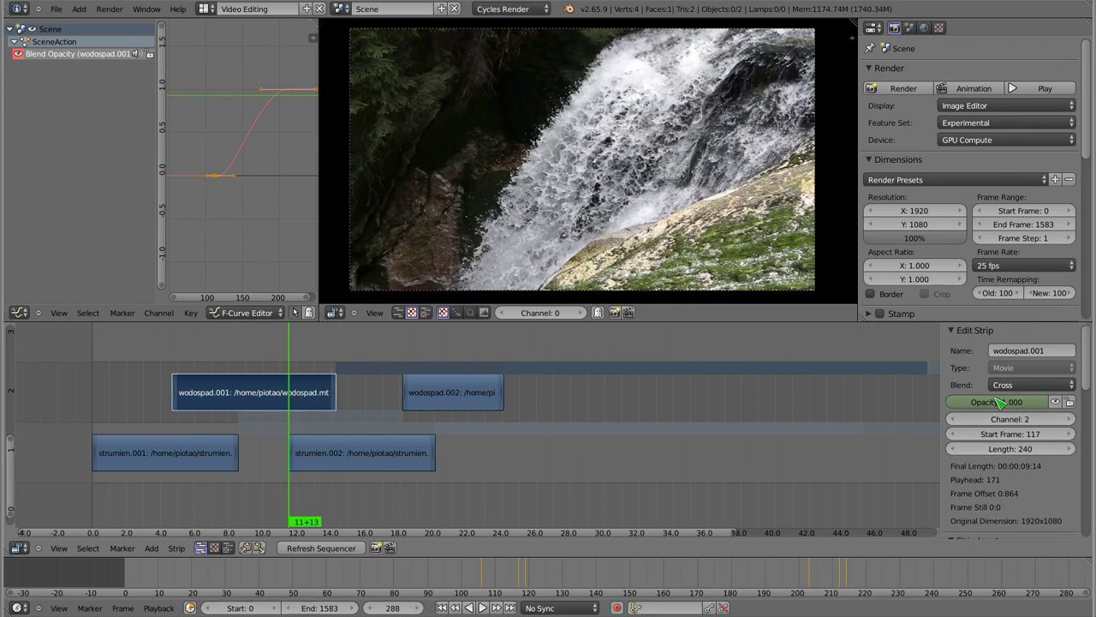
left_click_drag(996, 403, 881, 424)
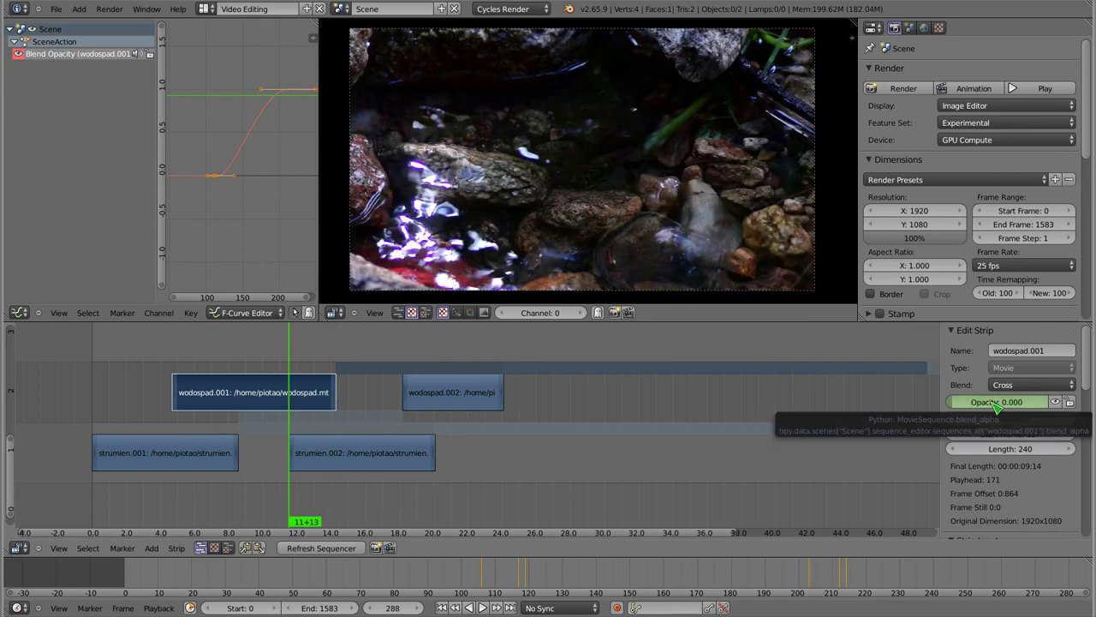
key("i")
mouse_move(292, 373)
left_mouse_down()
mouse_move(319, 374)
mouse_move(292, 375)
left_mouse_up()
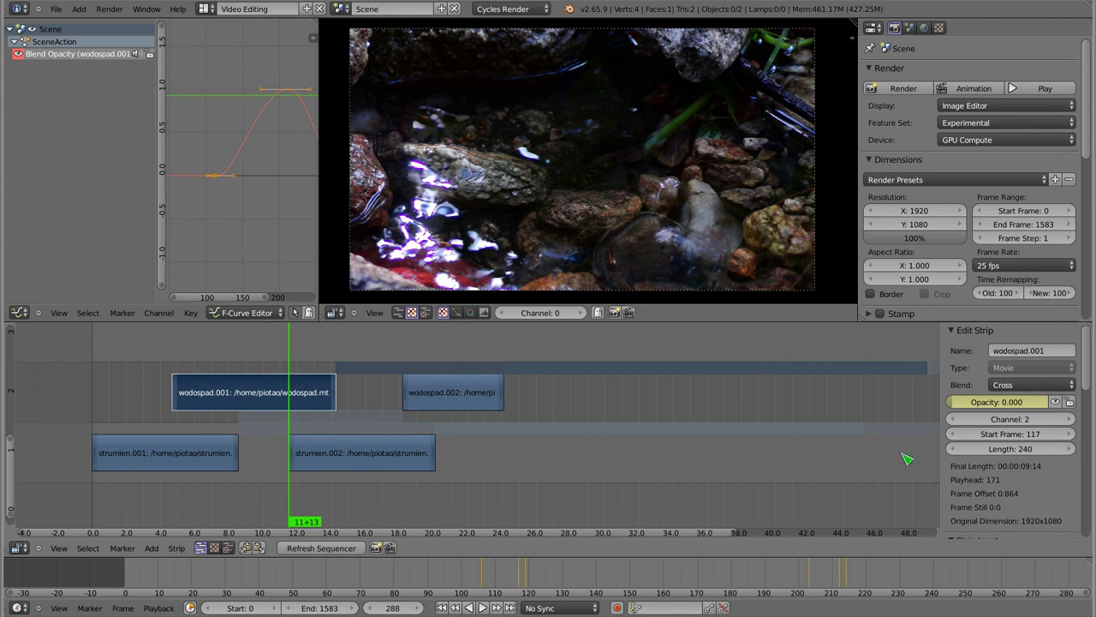
left_click(1019, 402)
type("1")
key("Return")
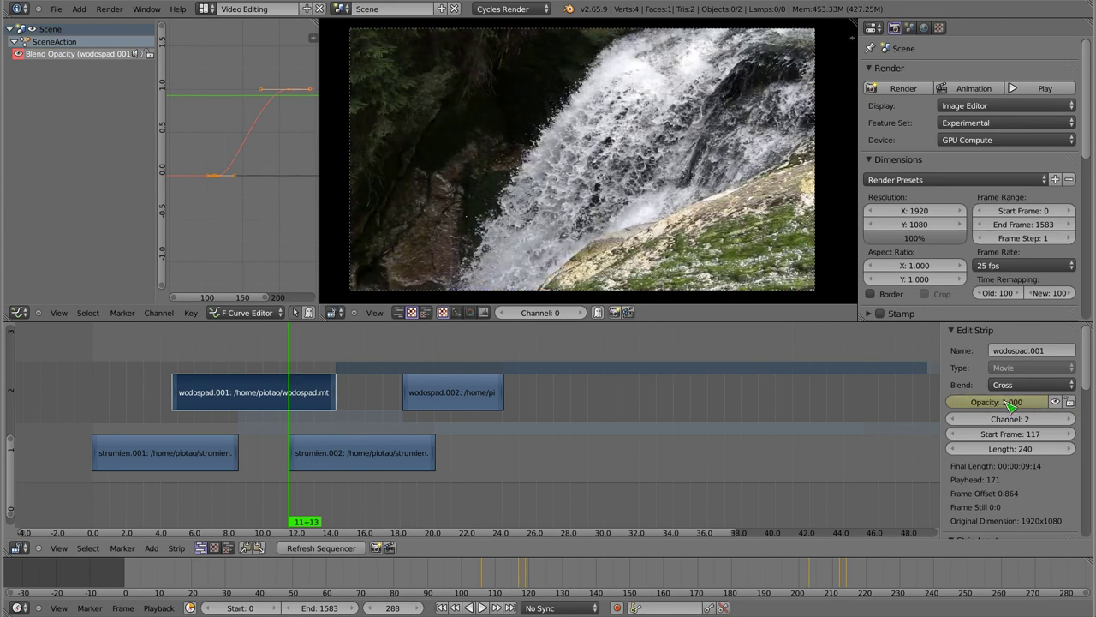
Step: Keyframe wodospad.001's opacity at 0 on frame 356 and scrub back through the fade-out
left_click_drag(301, 364, 340, 363)
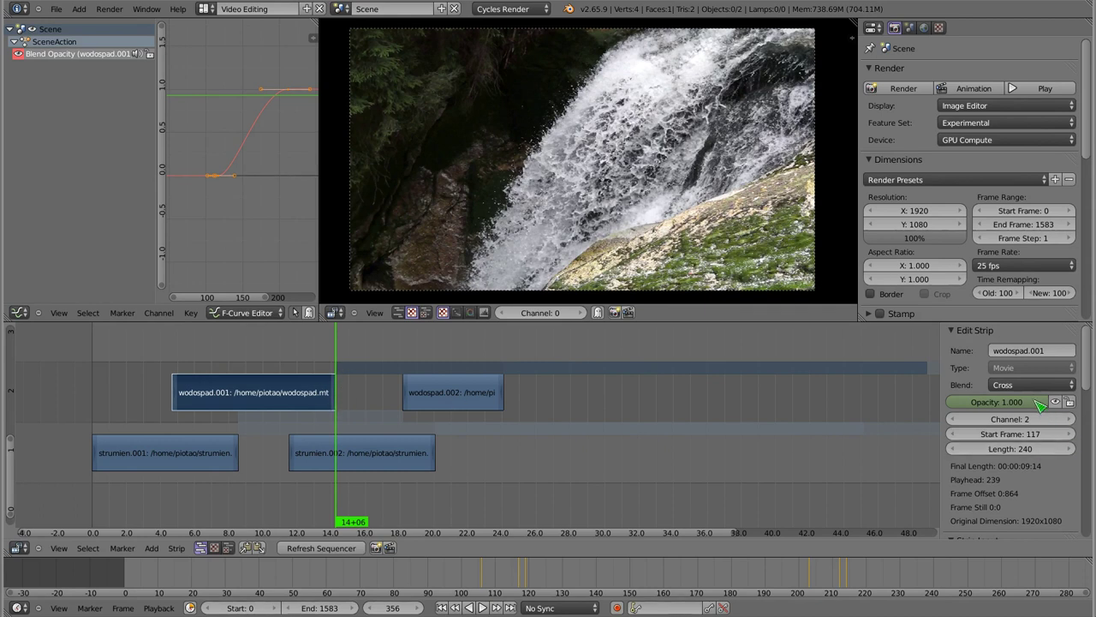
left_click_drag(994, 401, 857, 411)
key("i")
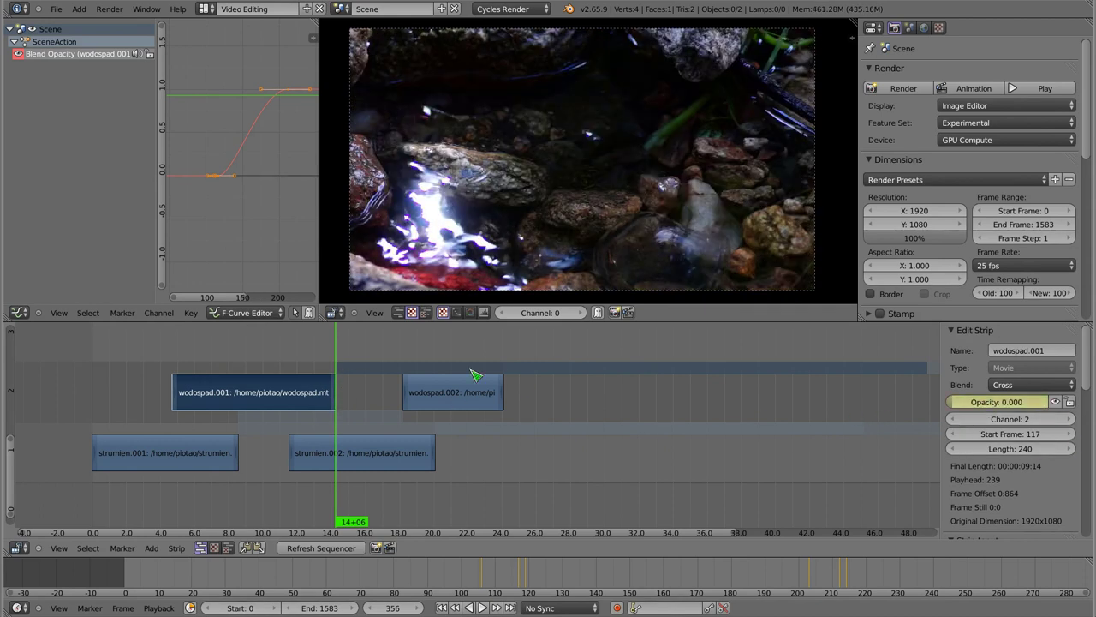
left_click_drag(276, 365, 409, 355)
Step: Animate wodospad.002's opacity from 0 at frame 454 up to 1 at frame 502
right_click(341, 470)
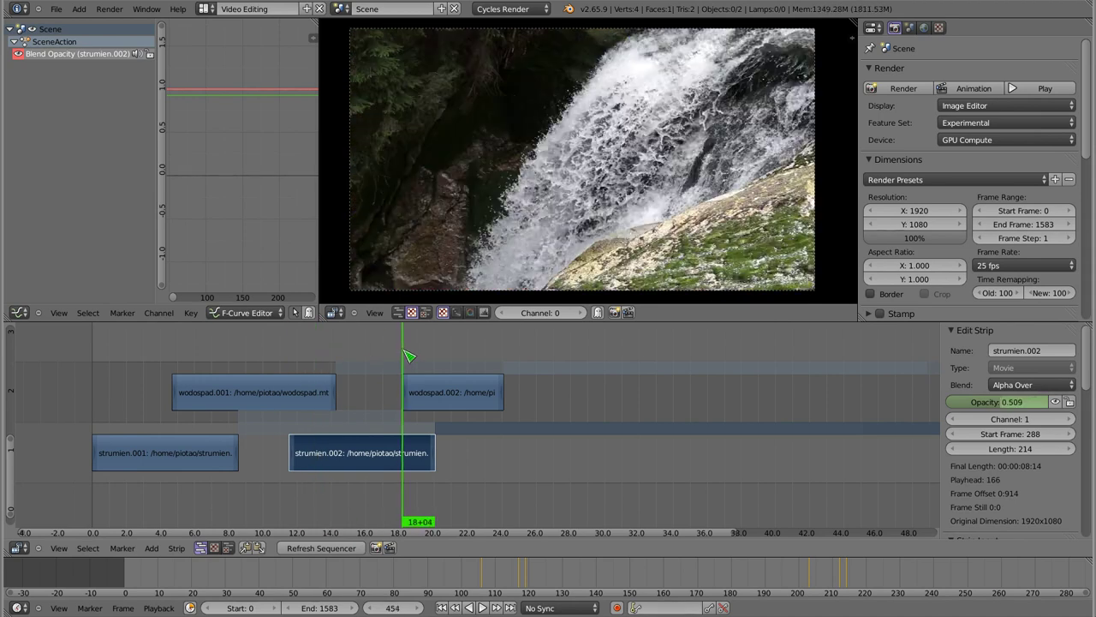
right_click(425, 398)
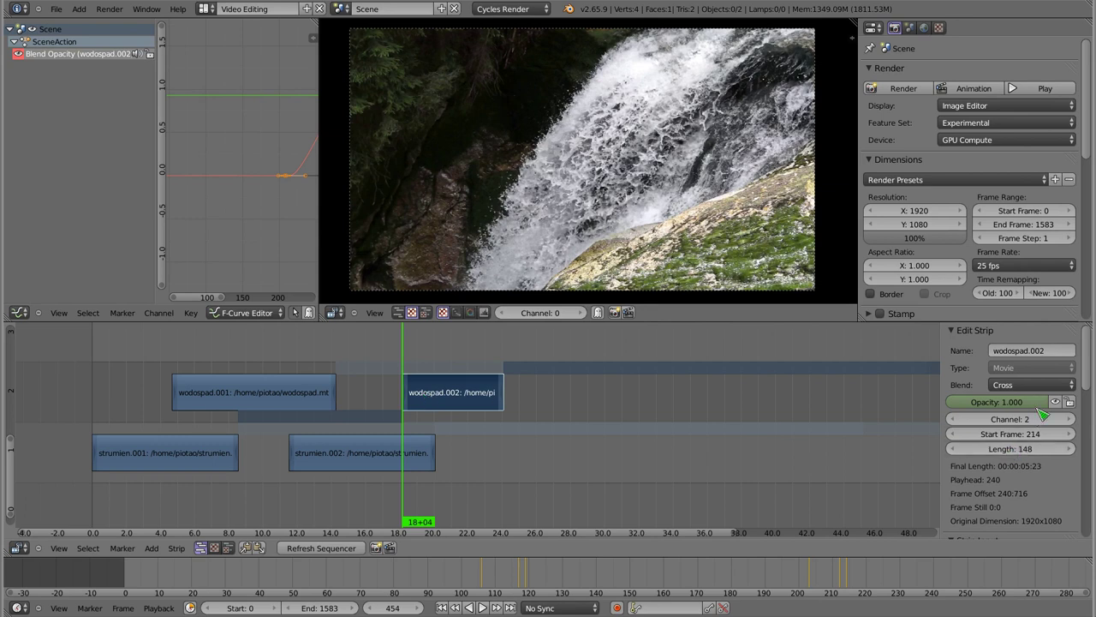
left_click_drag(950, 402, 942, 403)
key("i")
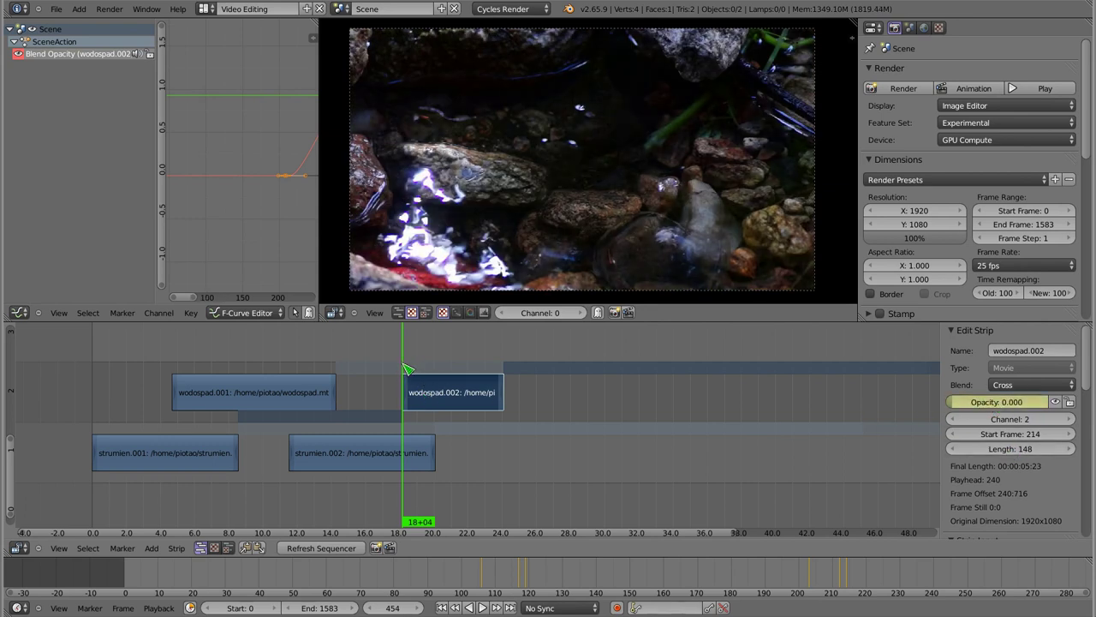
left_click_drag(407, 368, 439, 373)
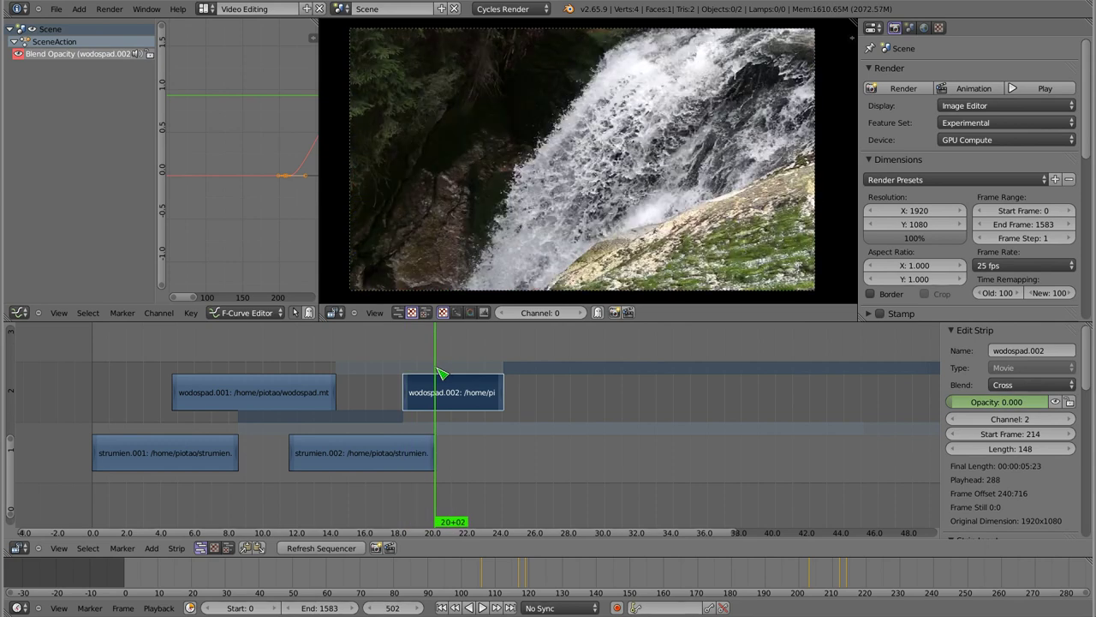
left_click_drag(996, 402, 1053, 402)
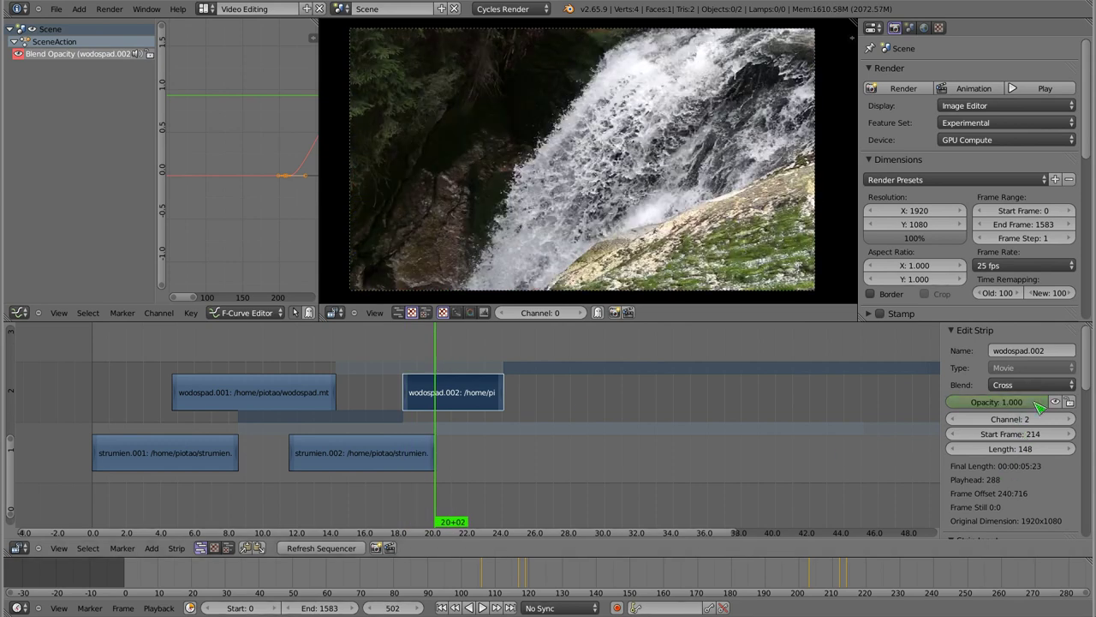
left_click_drag(376, 351, 505, 352)
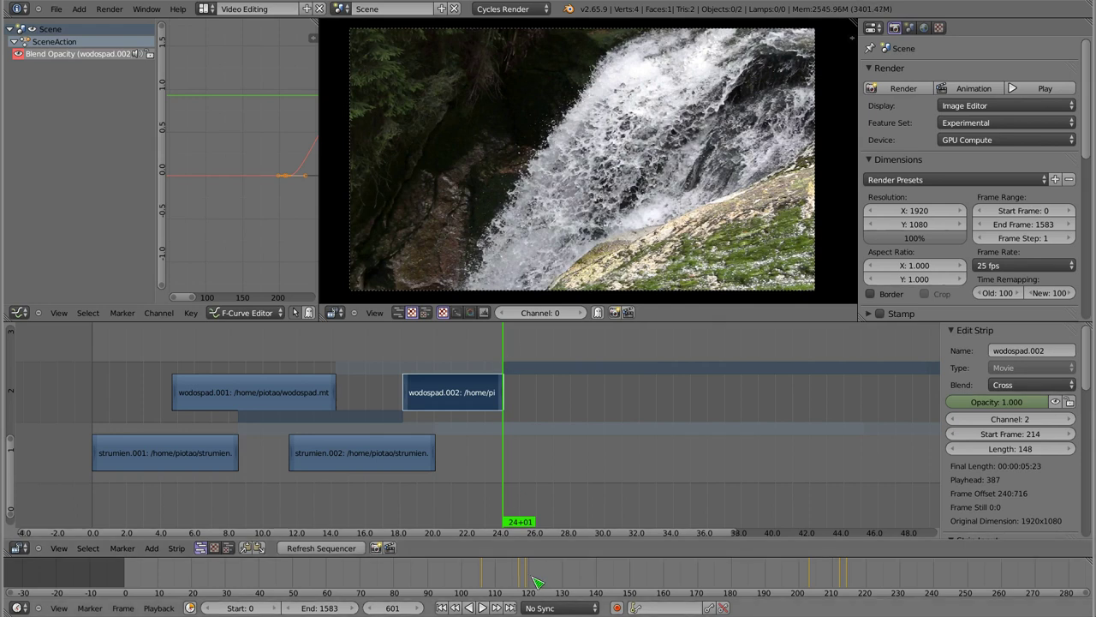
Step: Set End Frame to 601, output path to testy/film-, and render the animation
key("e")
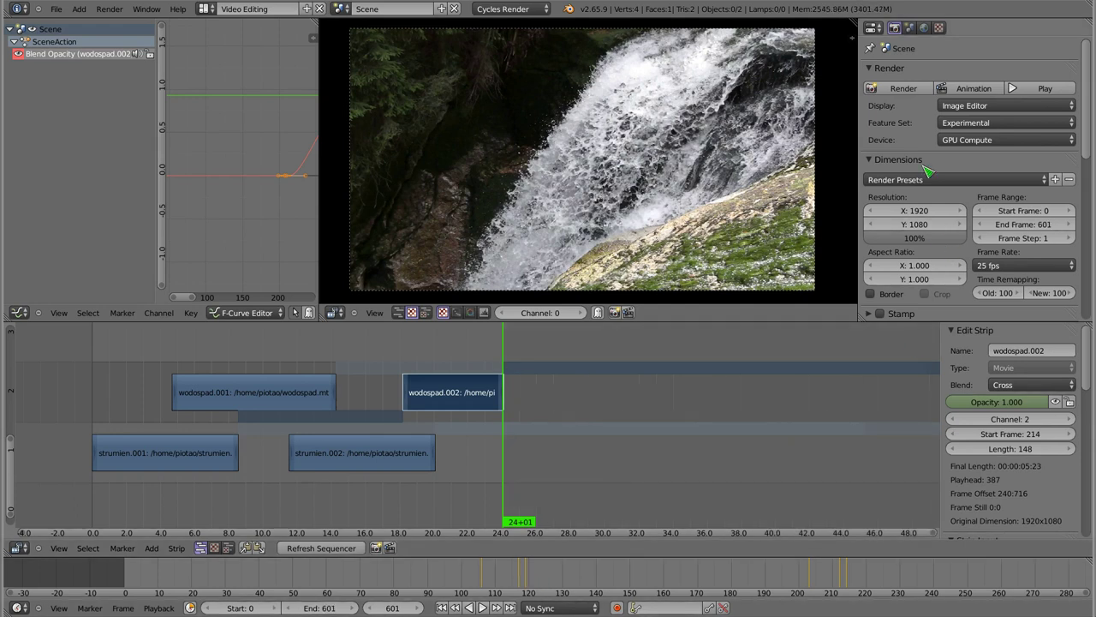
scroll(951, 179, "down", 5)
left_click(973, 212)
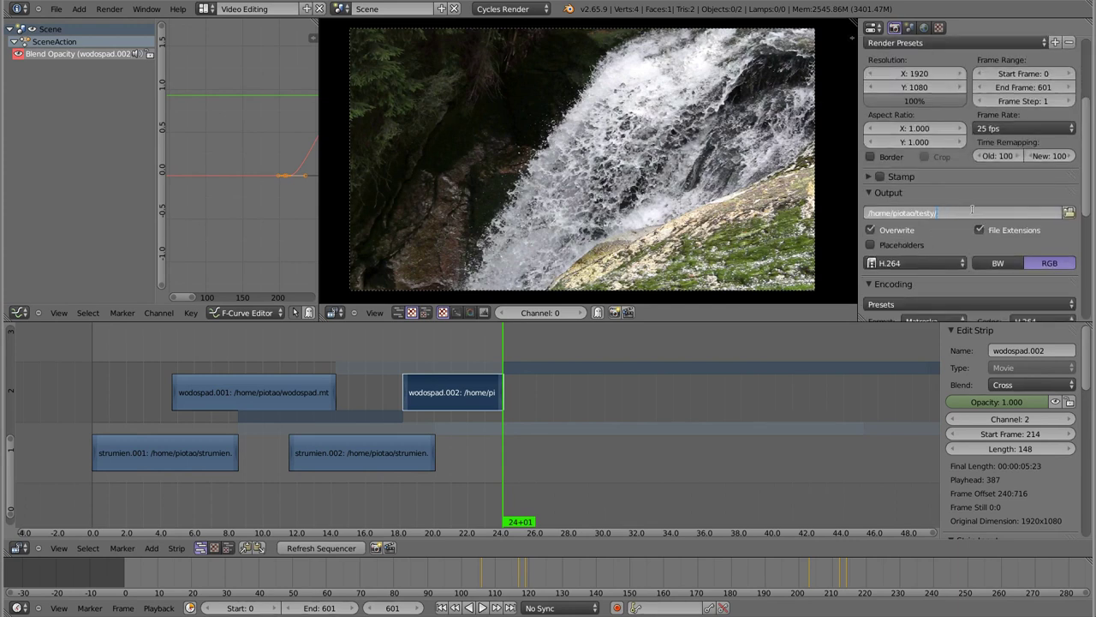
key("Return")
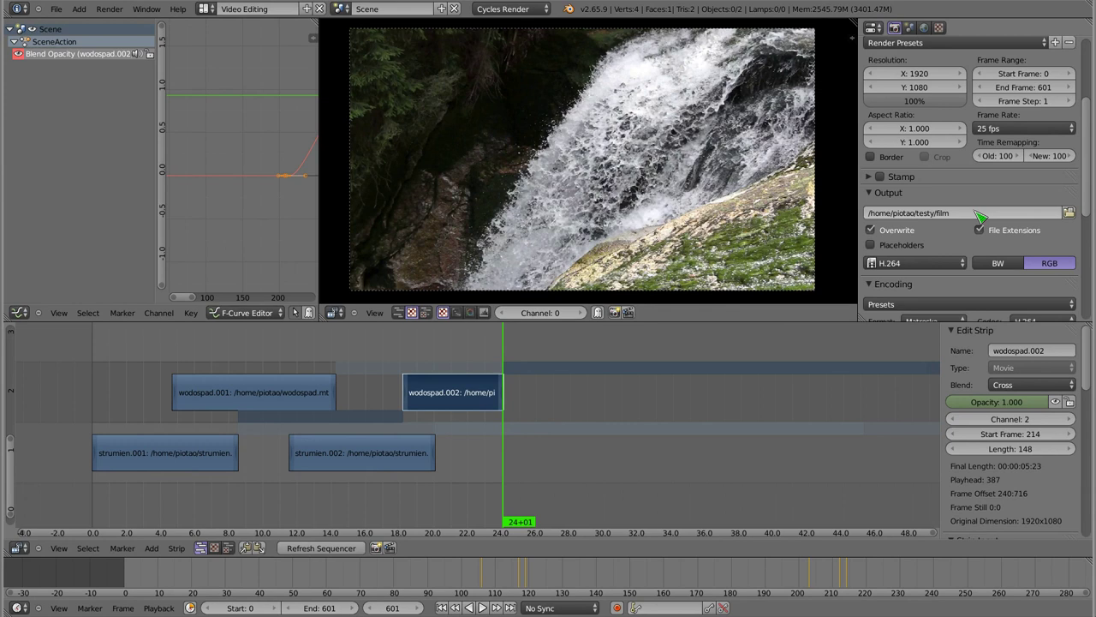
left_click(974, 212)
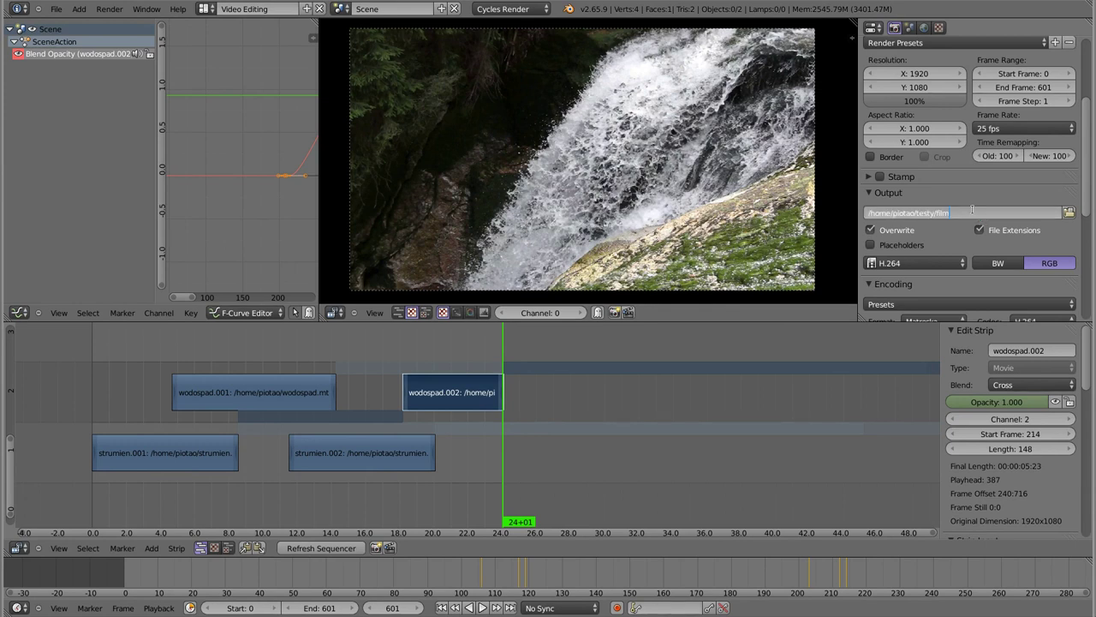
type("-")
key("Return")
scroll(1001, 120, "up", 4)
left_click(974, 89)
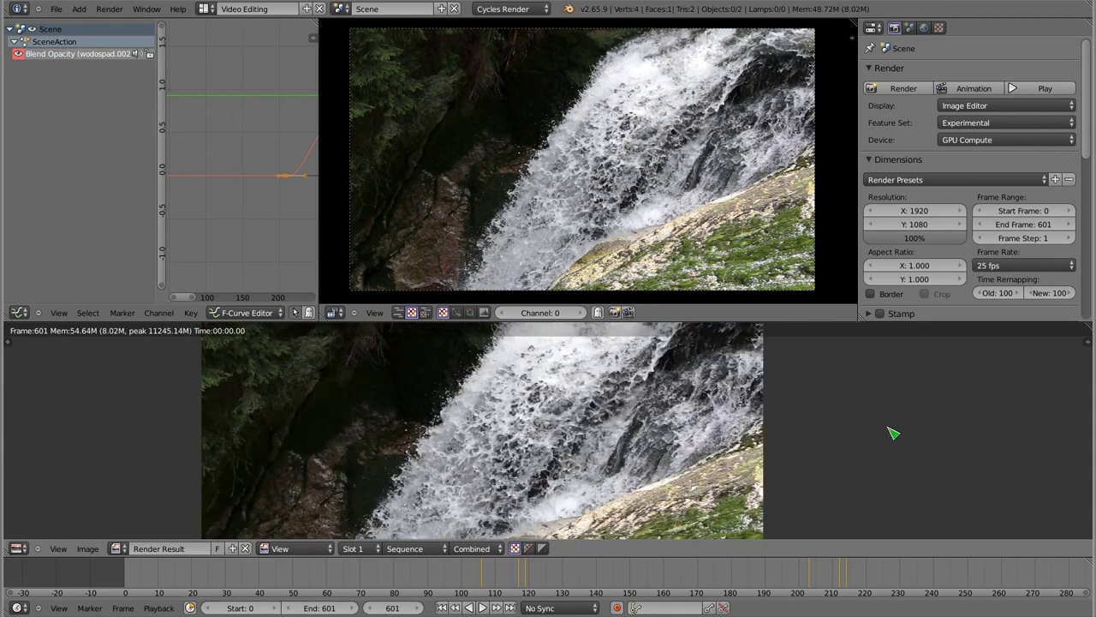
Step: In Terminal, cd into testy and list it with l and lh to confirm the 19M film-0000-0601.mkv
key("alt+Tab")
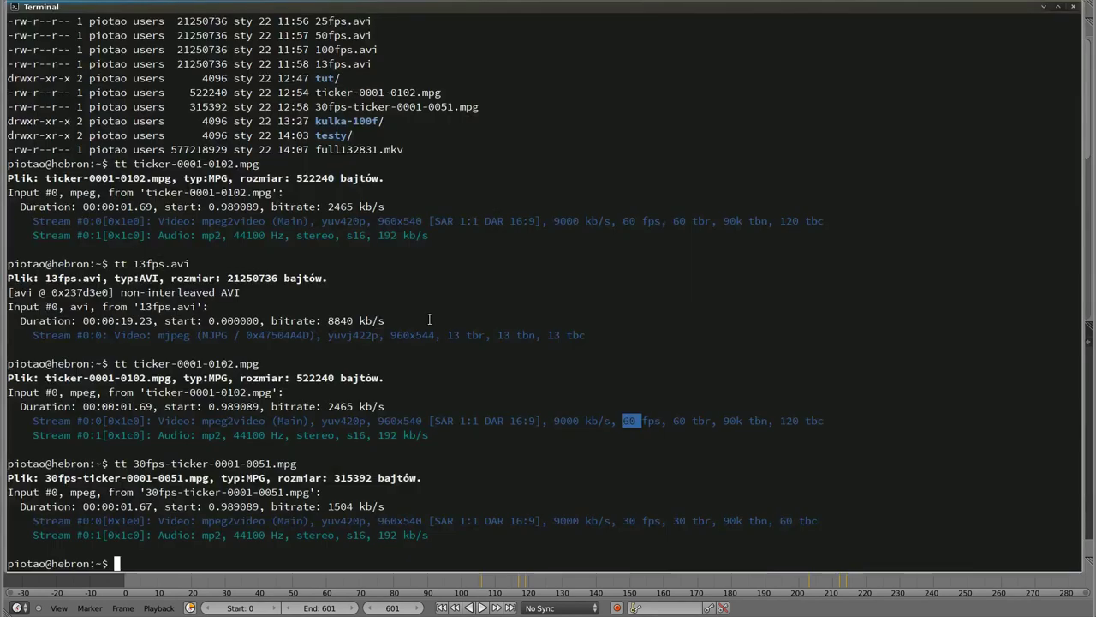
type("l")
key("Return")
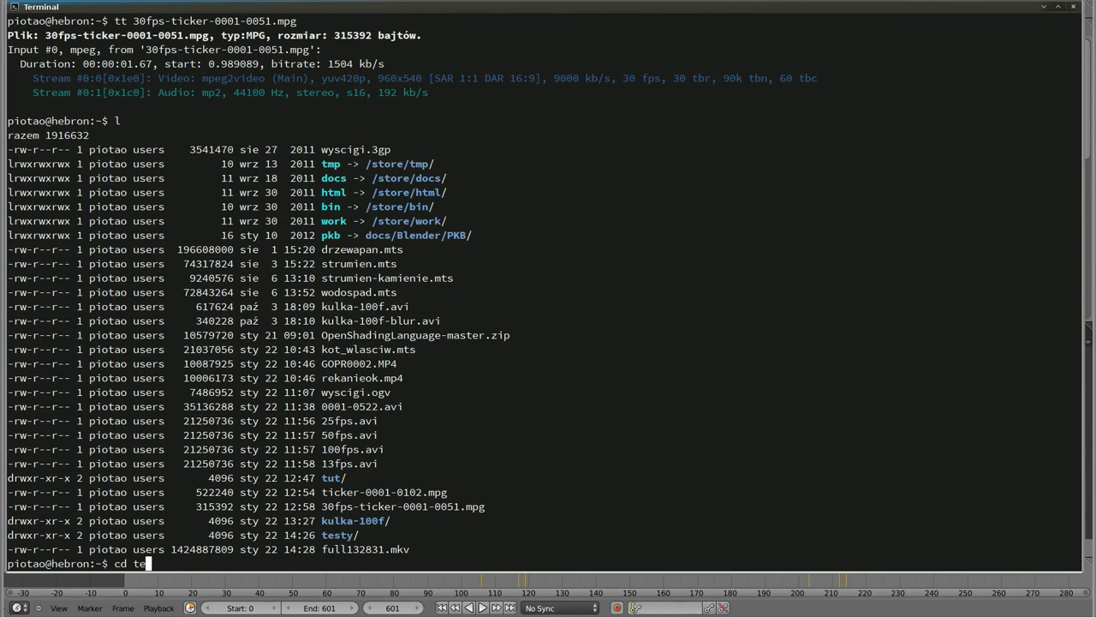
key("Tab")
key("Return")
type("l")
key("Return")
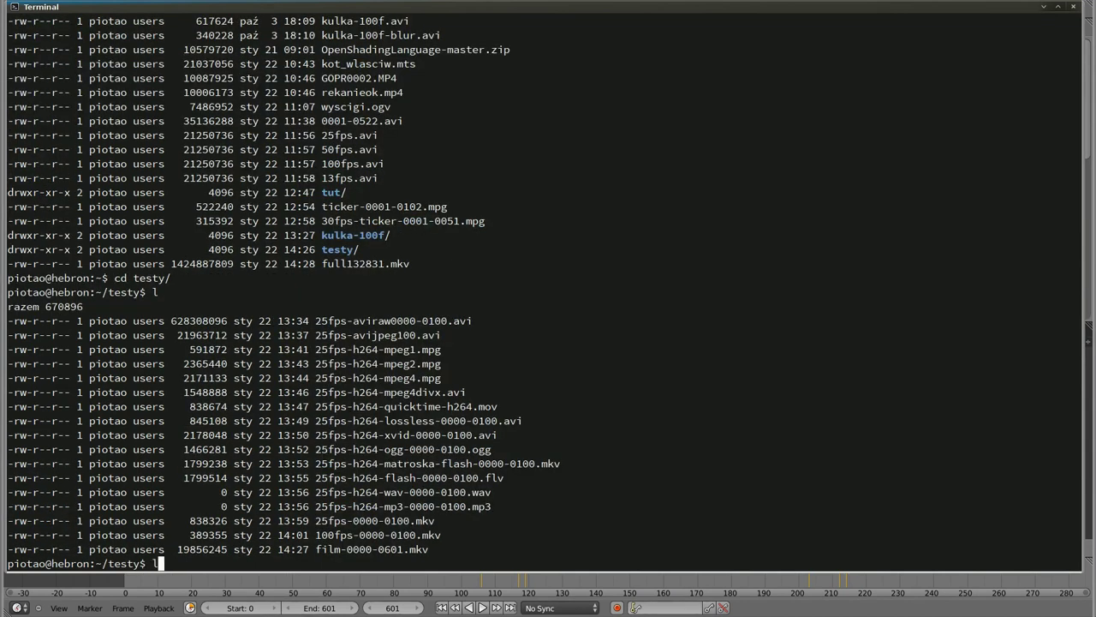
type("h")
key("Return")
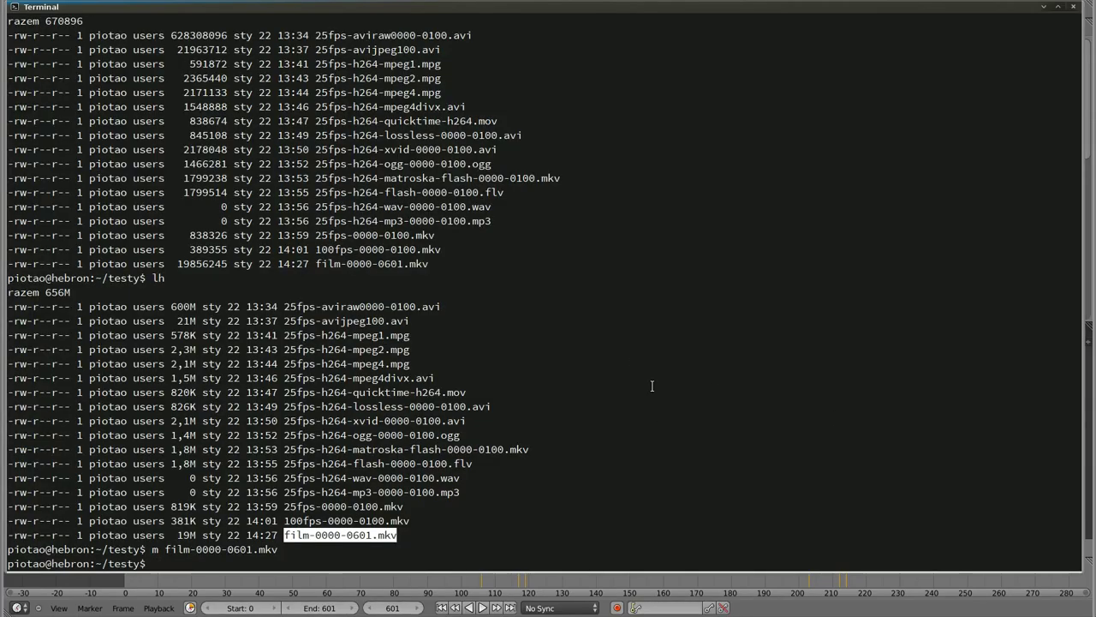
key("alt+Tab")
Step: Dismiss the render view and add a 25-frame Color strip on channel 3 at frame 577
scroll(477, 416, "down", 4)
key("Escape")
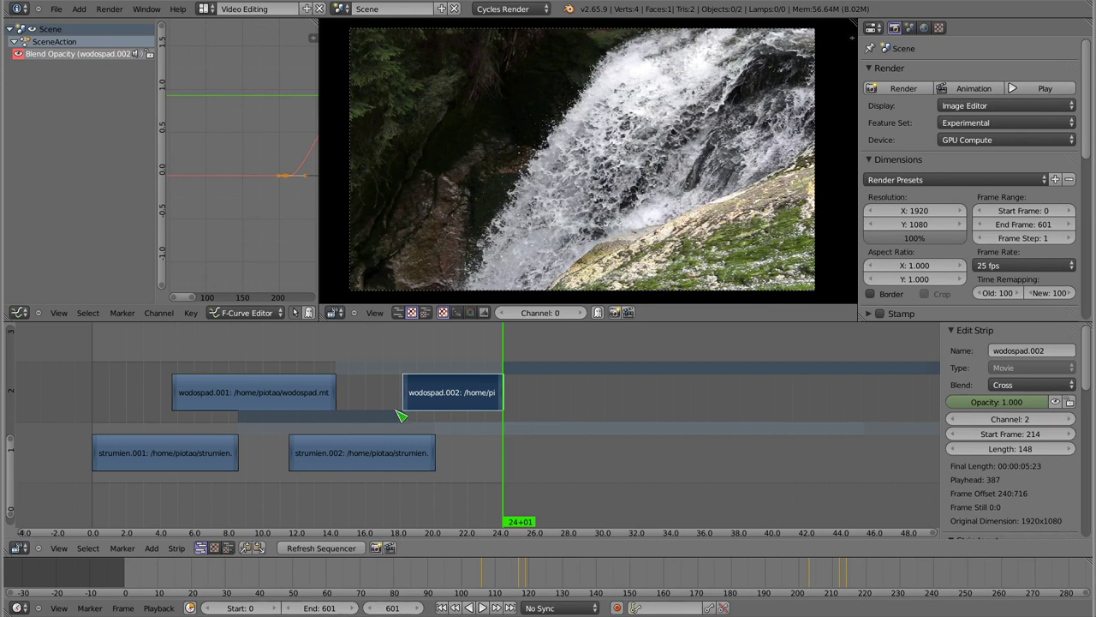
left_click_drag(306, 421, 508, 433)
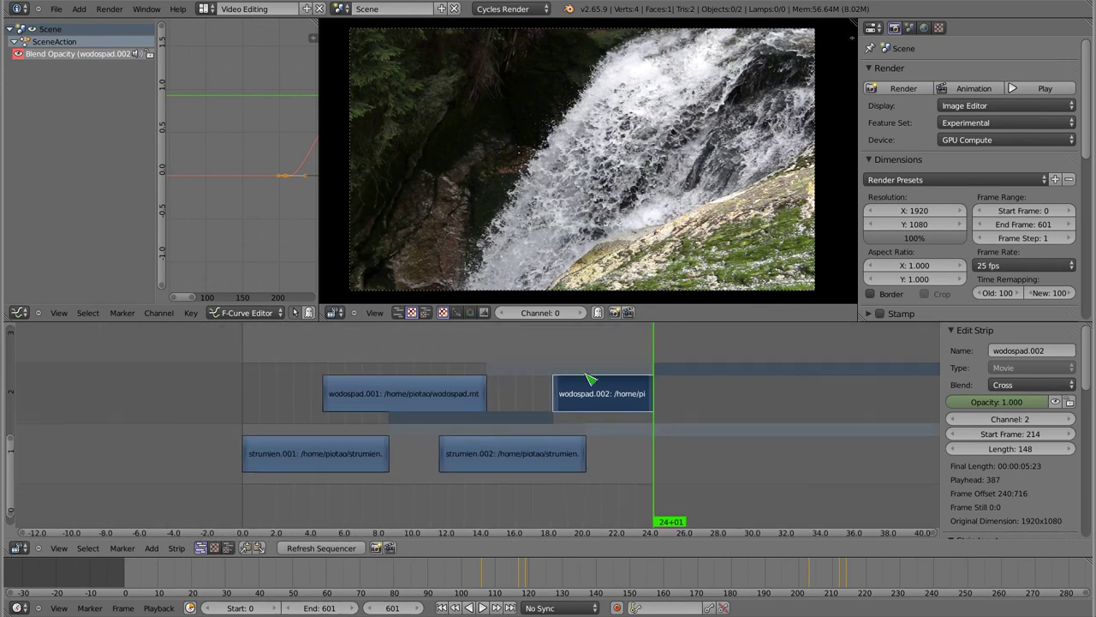
left_click_drag(279, 158, 207, 164)
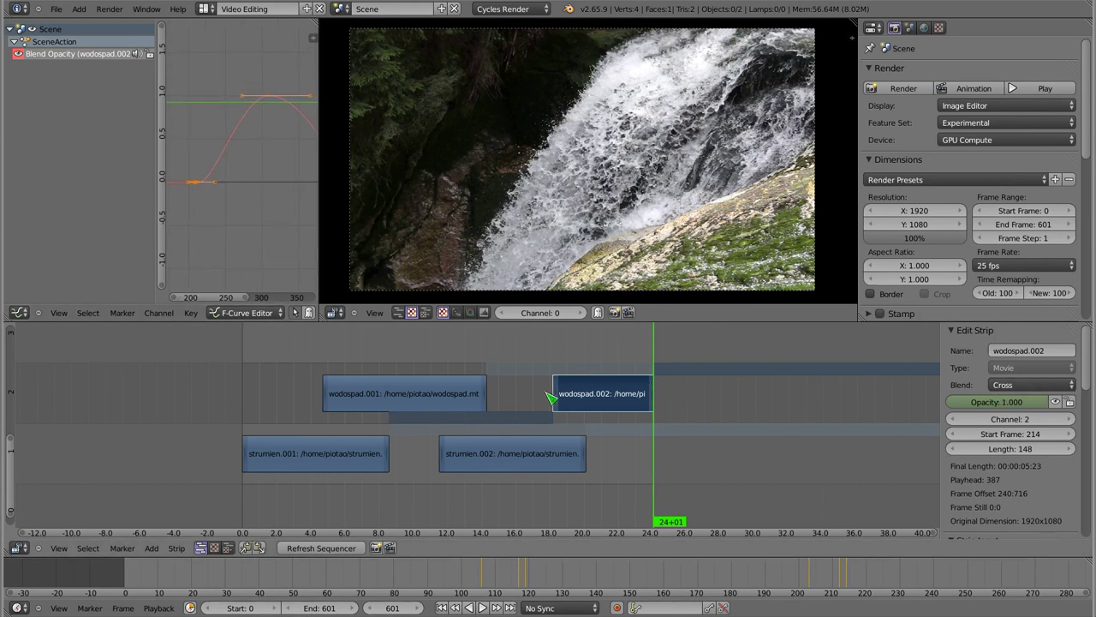
key("shift+a")
mouse_move(497, 433)
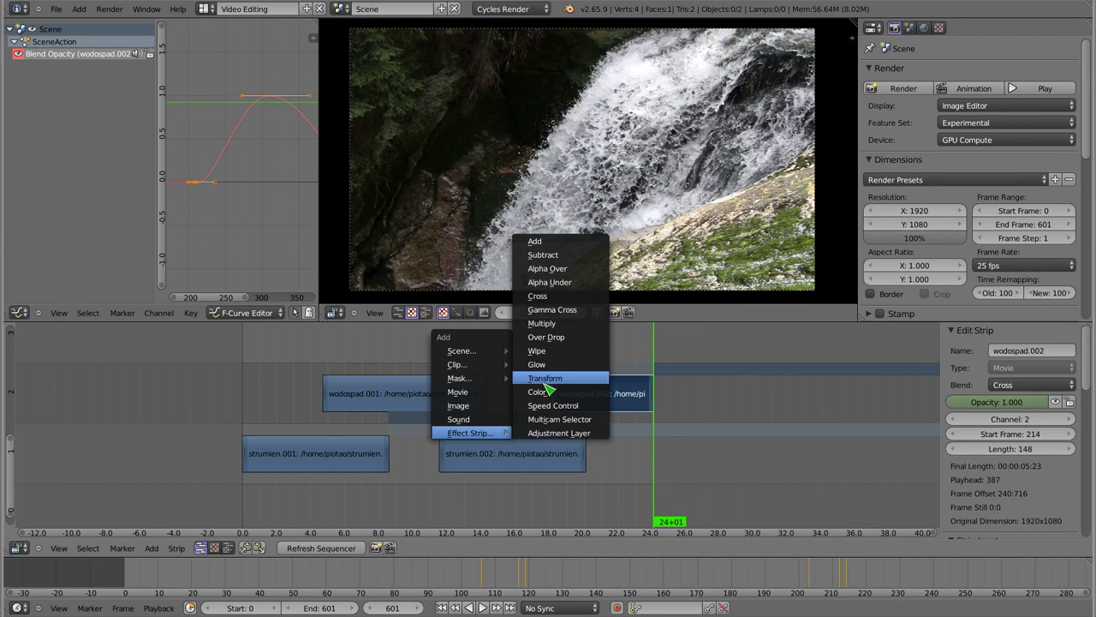
left_click(547, 391)
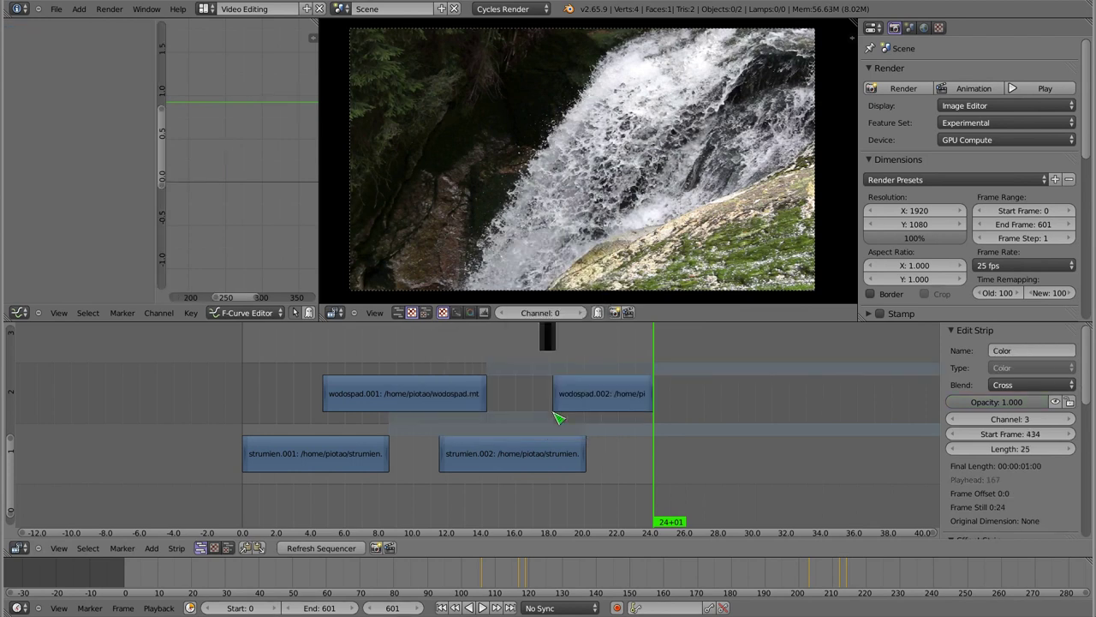
left_click(657, 368)
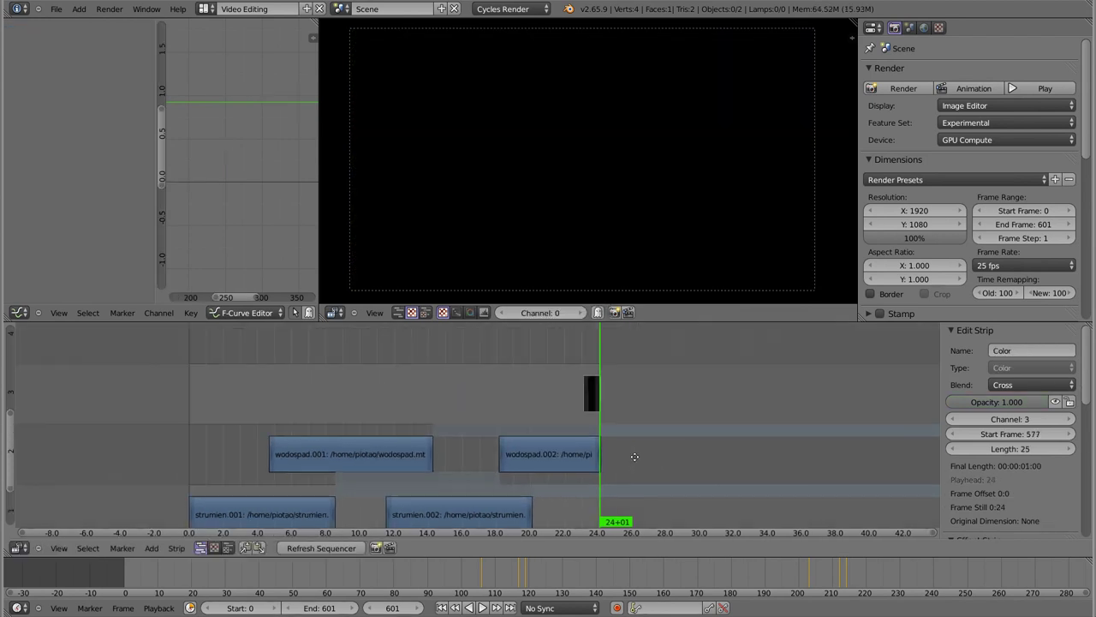
Step: Keyframe the Color strip's opacity at 0 on frame 577
mouse_move(542, 405)
left_mouse_down()
mouse_move(709, 416)
mouse_move(514, 416)
left_mouse_up()
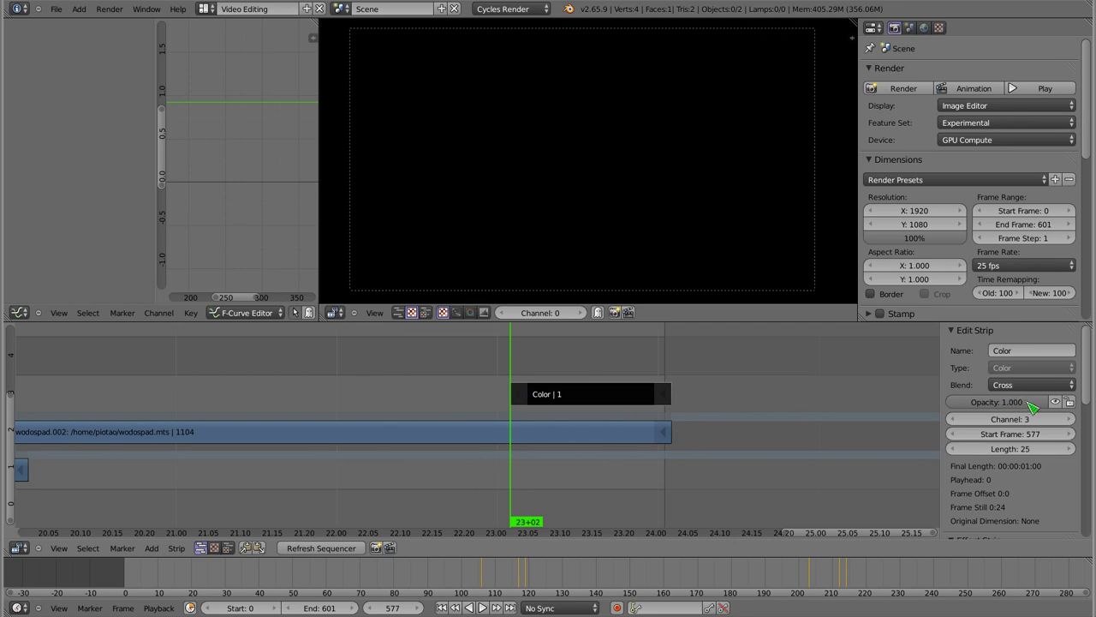
left_click_drag(1028, 402, 851, 408)
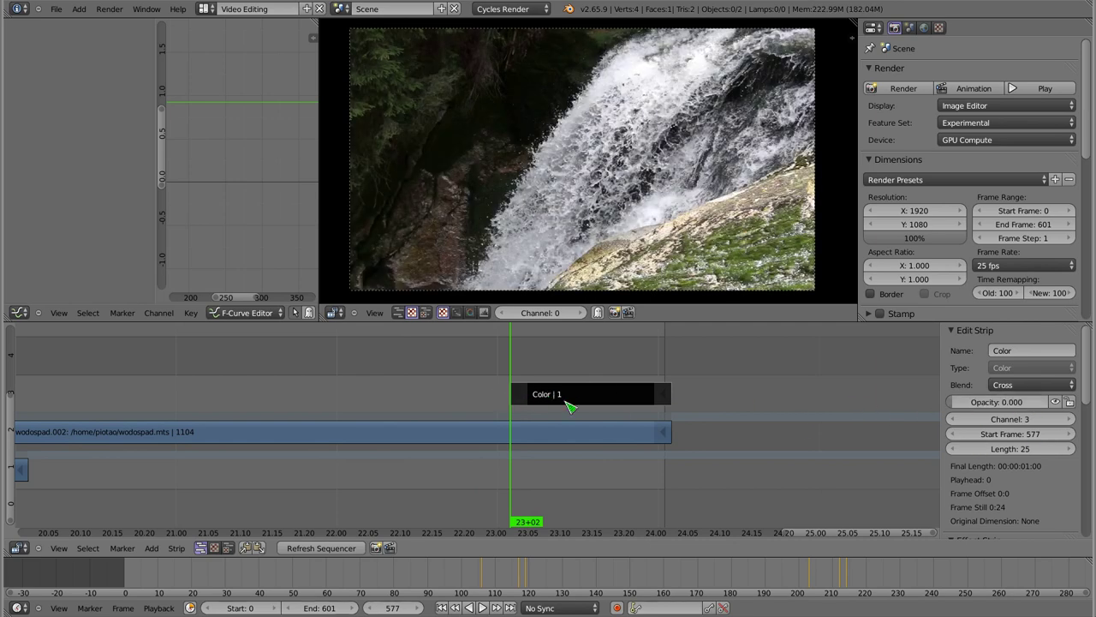
key("i")
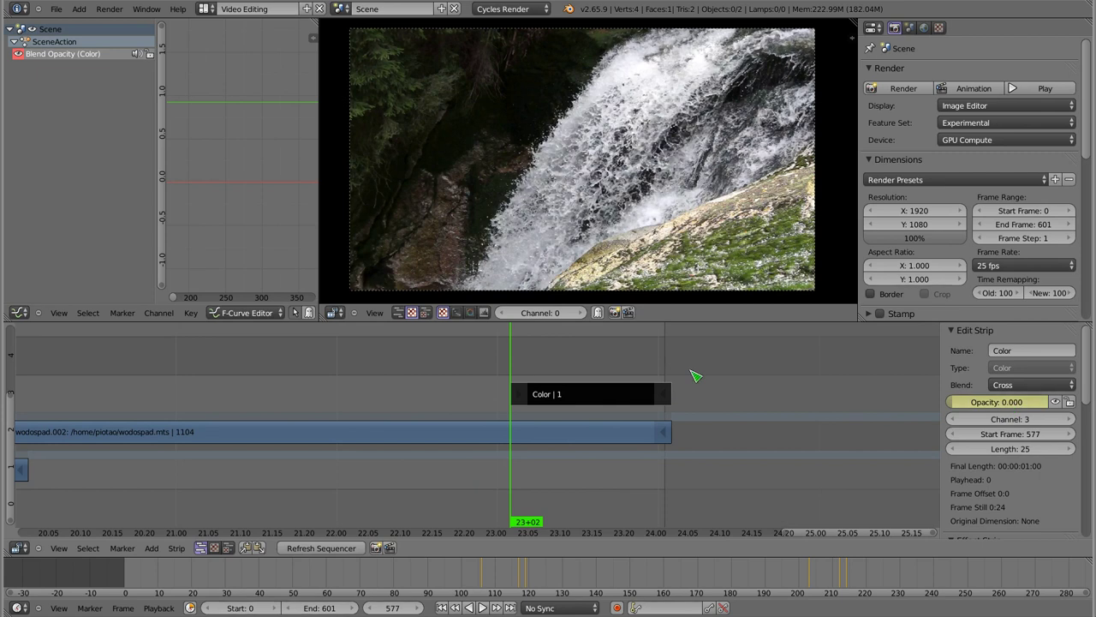
Step: Keyframe the Color strip's opacity at 1 on frame 602, then scrub to check the fade
left_click_drag(516, 377, 674, 378)
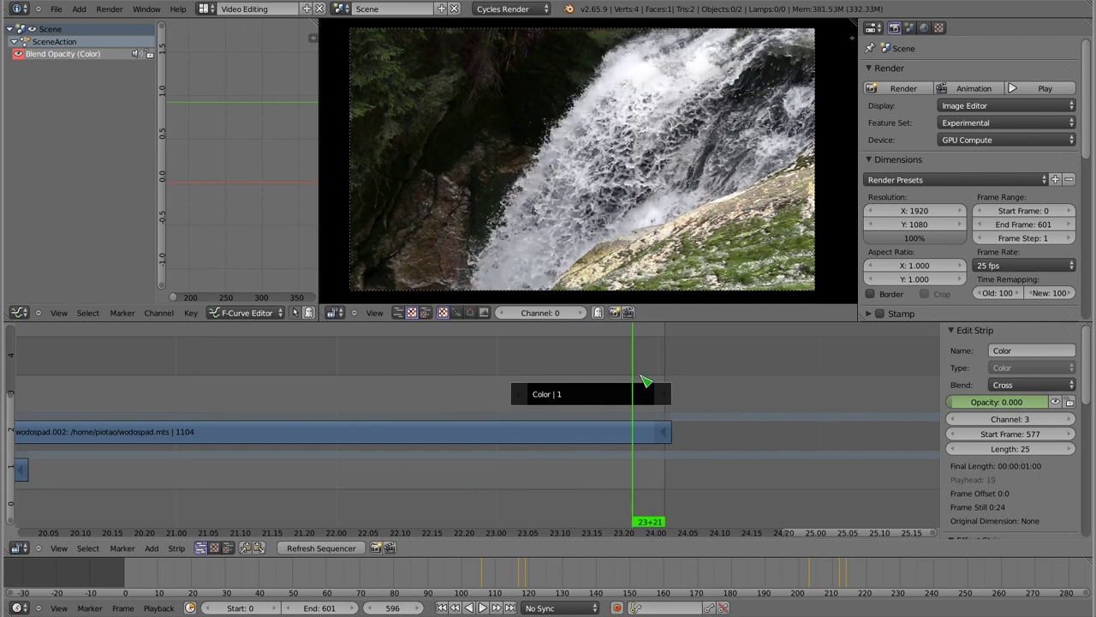
left_click_drag(968, 402, 1070, 402)
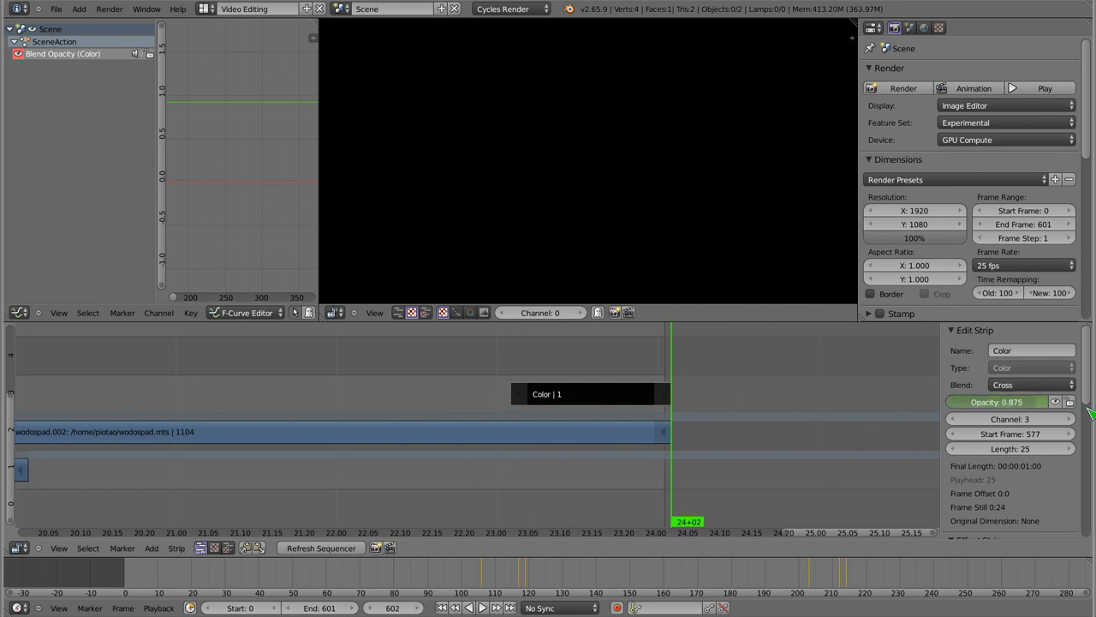
key("i")
mouse_move(374, 360)
left_mouse_down()
mouse_move(643, 368)
mouse_move(694, 428)
left_mouse_up()
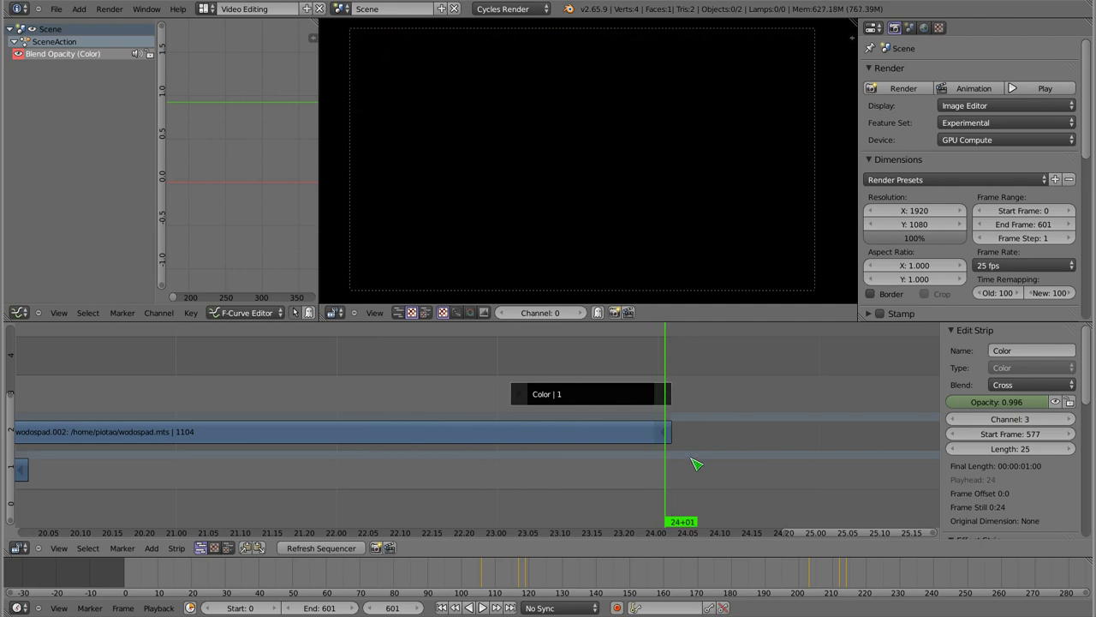
scroll(599, 411, "down", 2)
scroll(600, 412, "down", 2)
scroll(600, 411, "down", 2)
scroll(597, 411, "down", 2)
scroll(597, 411, "down", 1)
scroll(597, 411, "down", 1)
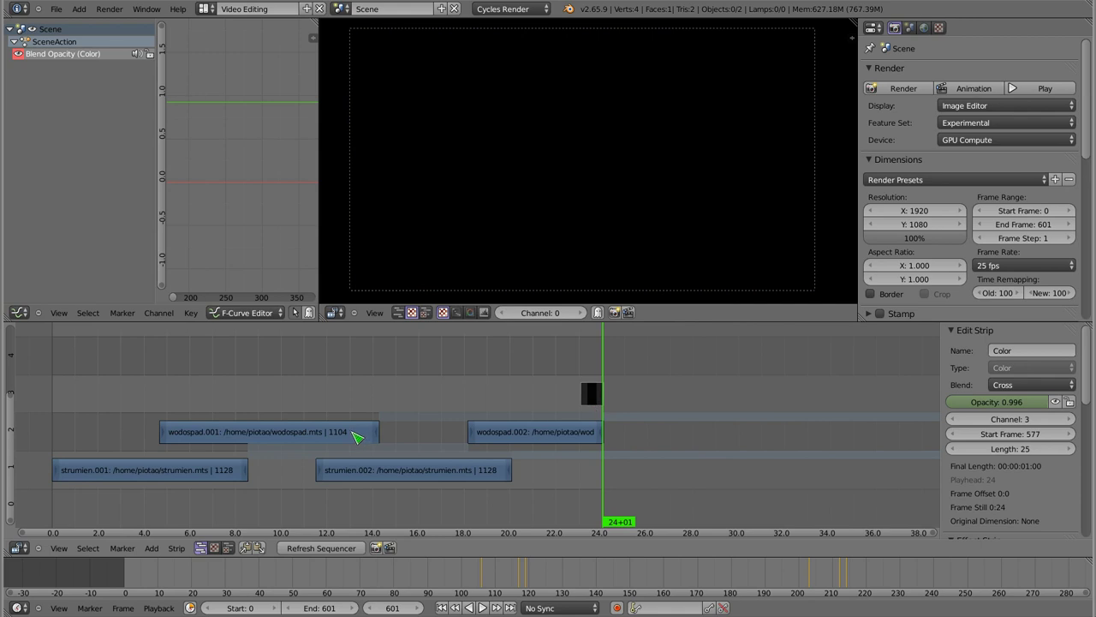
left_click_drag(358, 436, 522, 388)
scroll(514, 408, "down", 2)
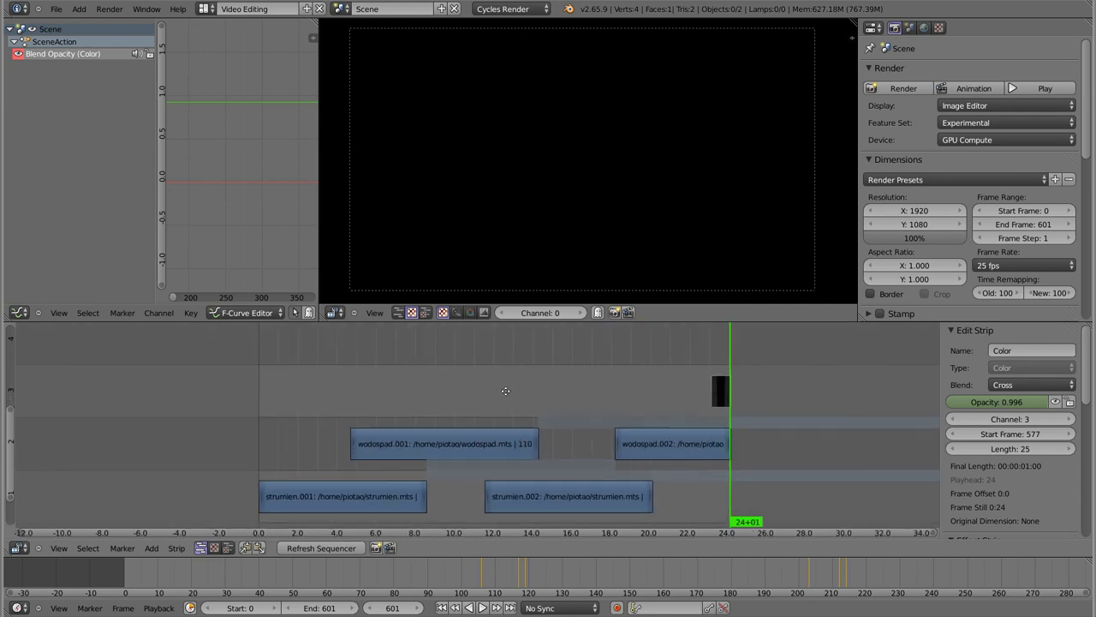
scroll(514, 411, "up", 4)
scroll(525, 419, "down", 1)
scroll(503, 421, "up", 1)
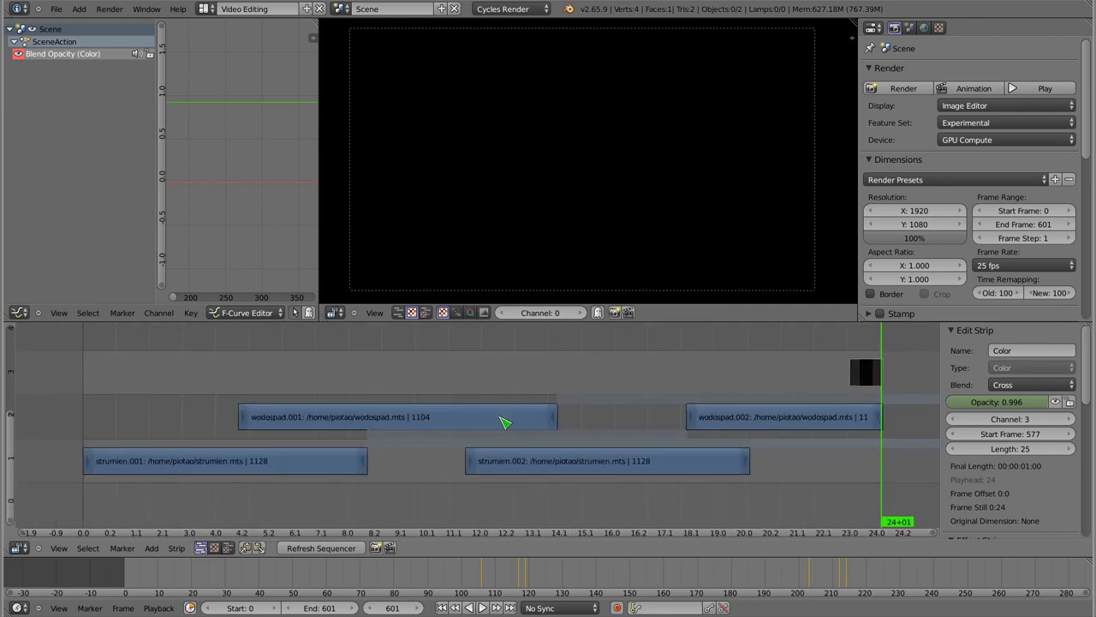
right_click(386, 419)
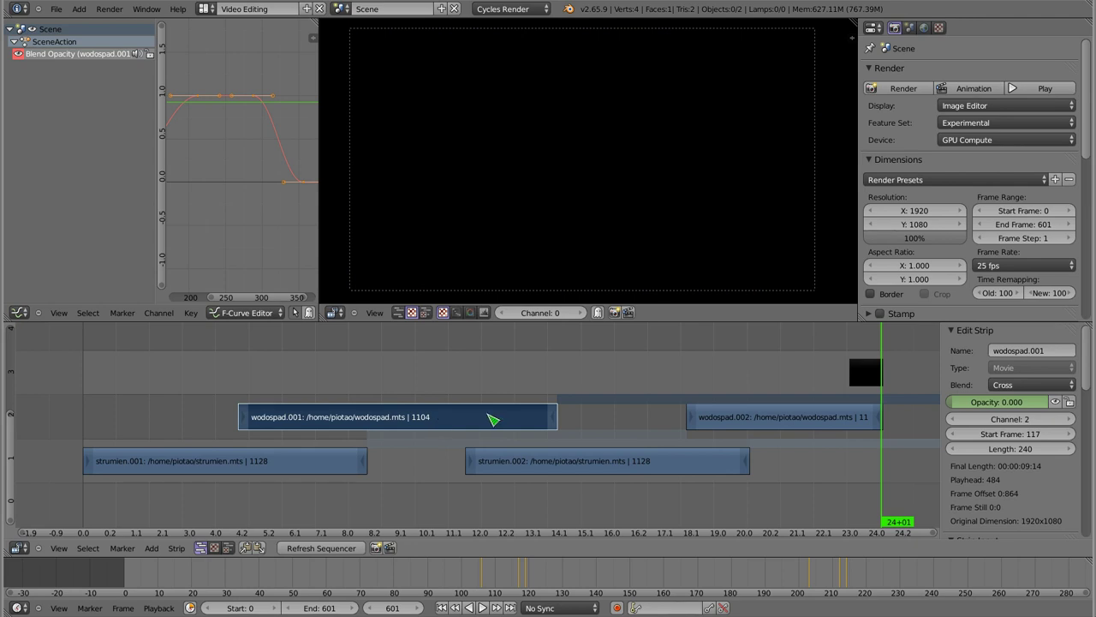
scroll(421, 450, "right", 1)
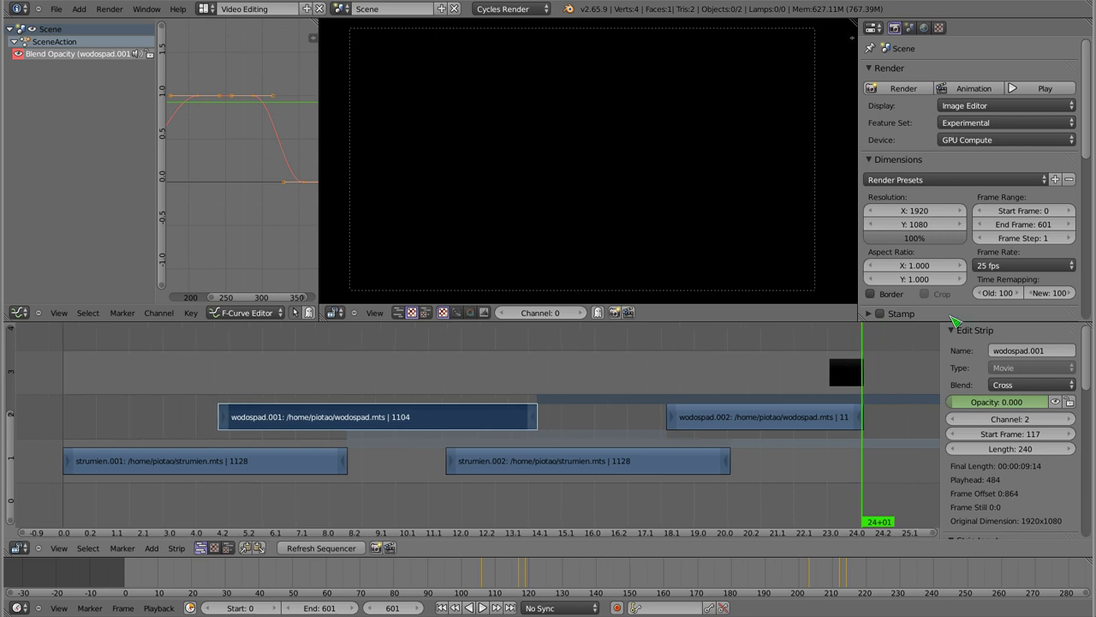
scroll(942, 262, "down", 3)
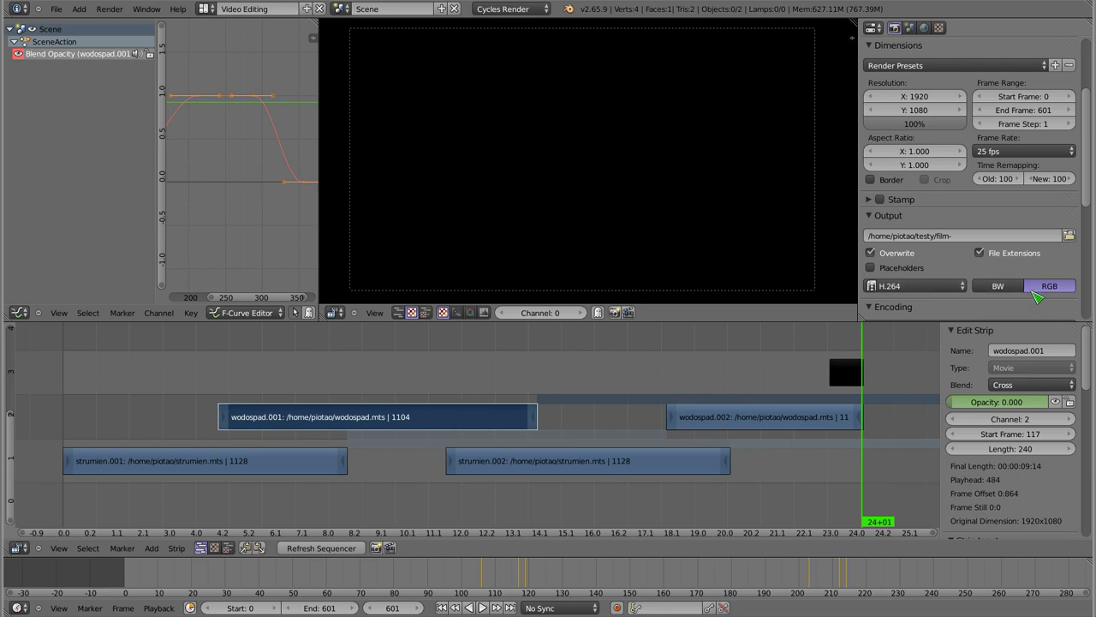
right_click(408, 430)
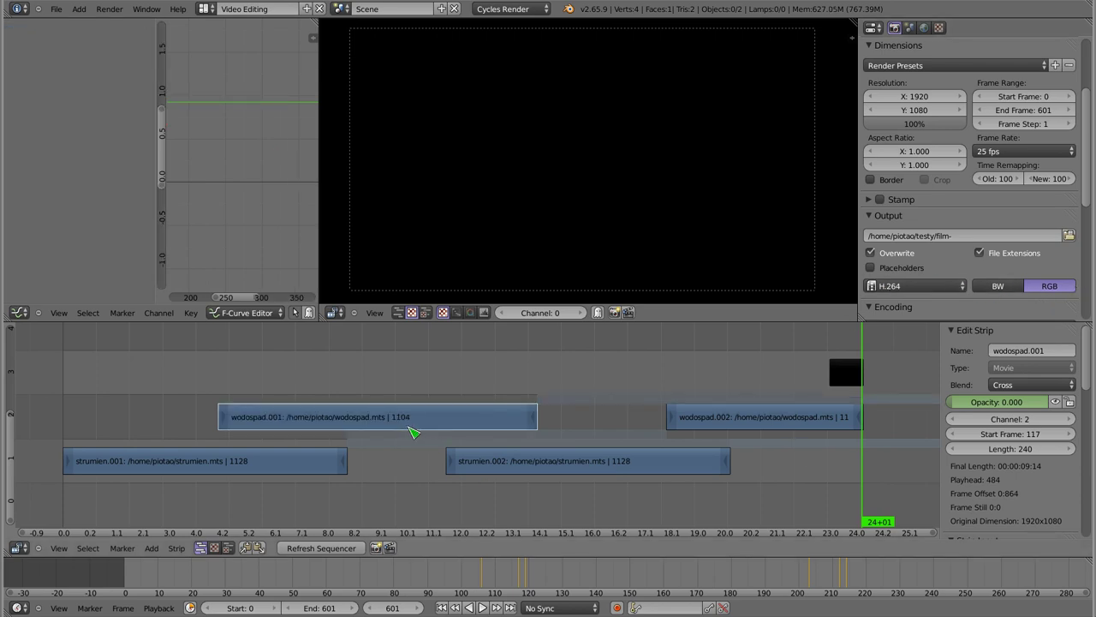
right_click(364, 422)
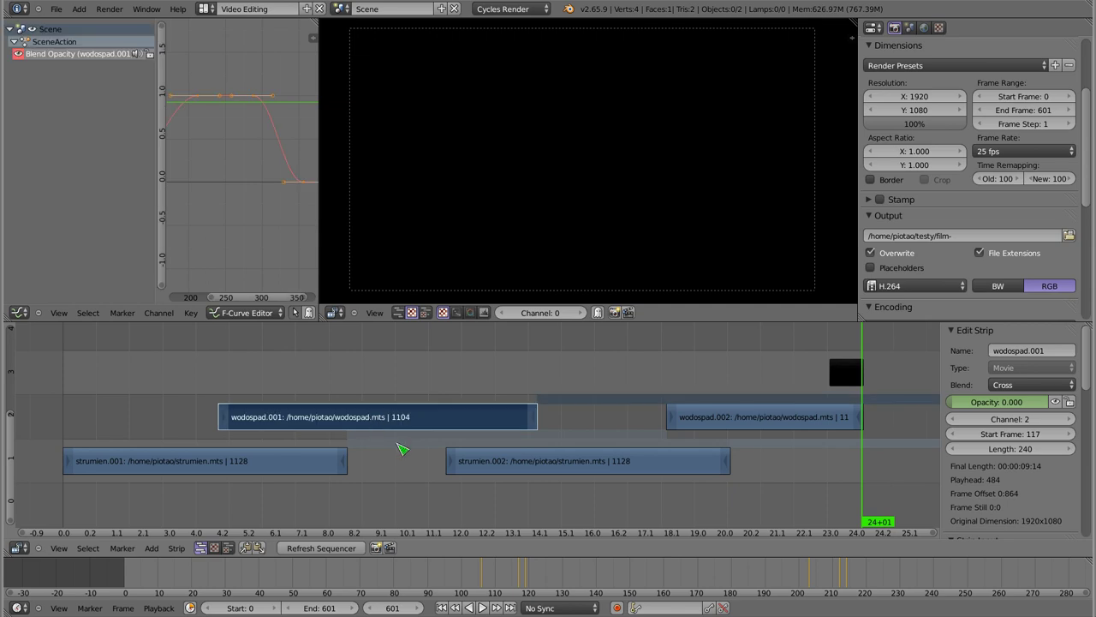